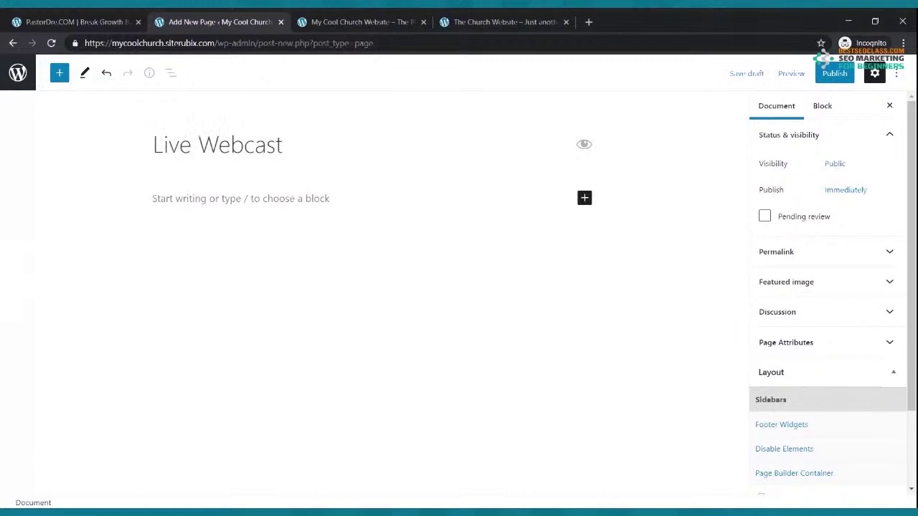
Publish the Live Webcast page and return to the Pages list
left_click(832, 74)
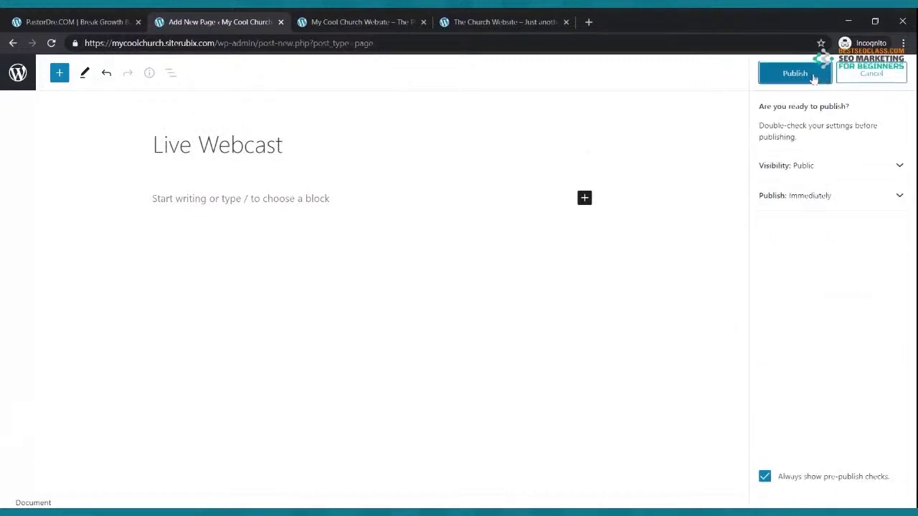
left_click(807, 74)
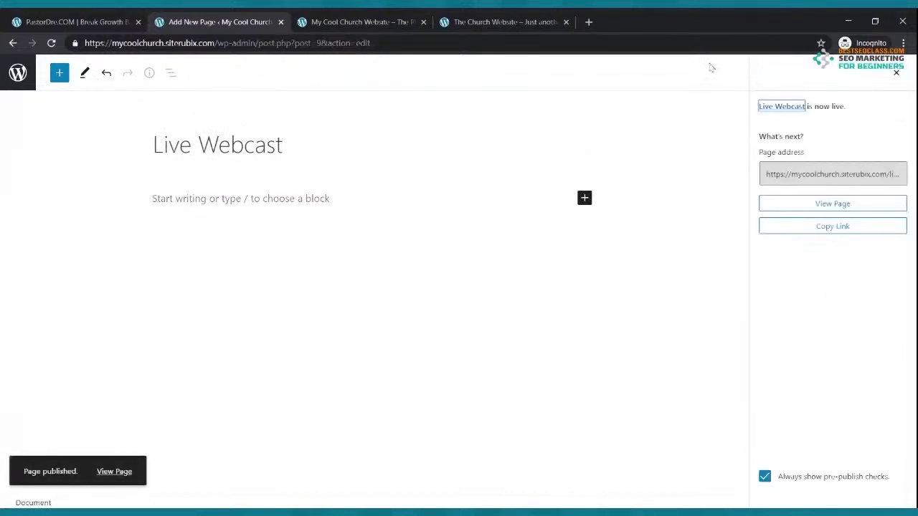
left_click(13, 43)
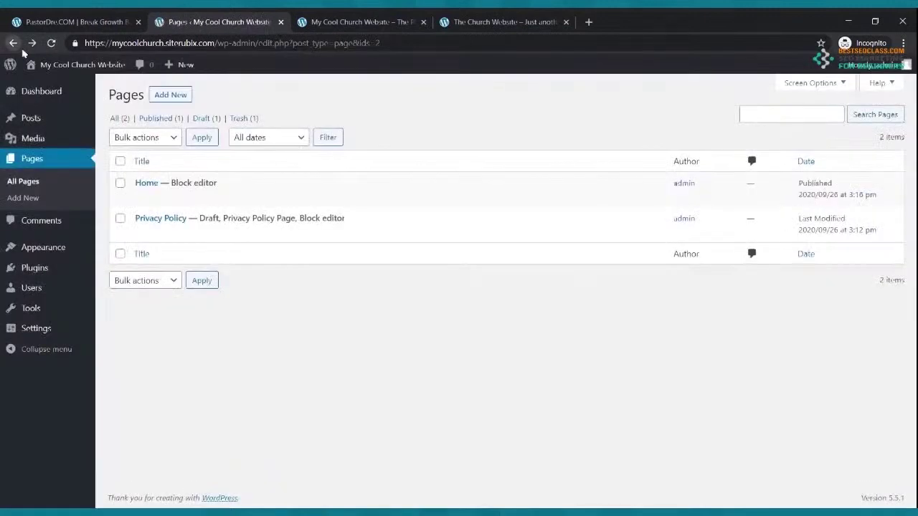
Create and publish a new page titled 'Blog', then refresh the Pages list
left_click(169, 96)
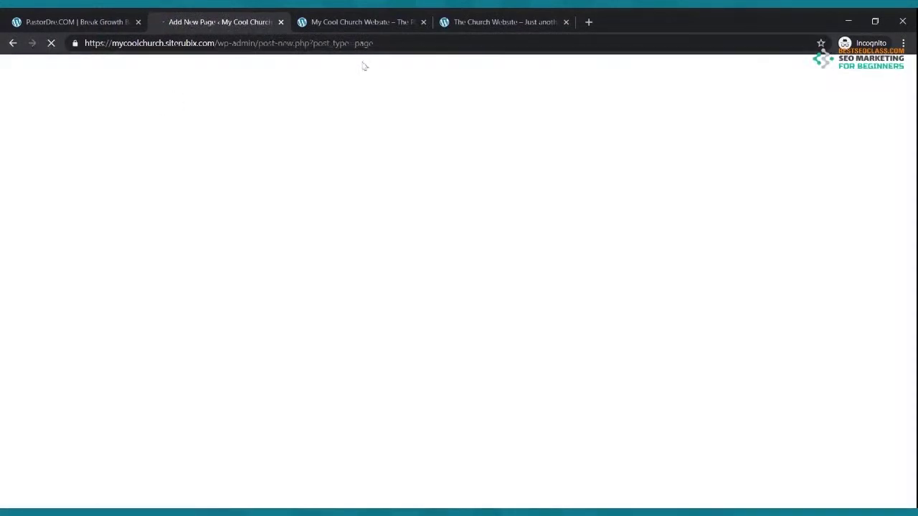
left_click(476, 22)
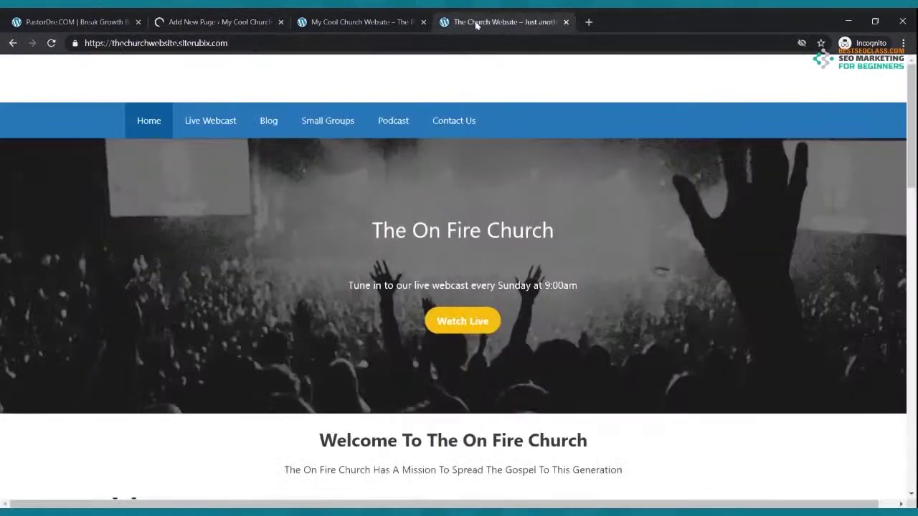
left_click(223, 22)
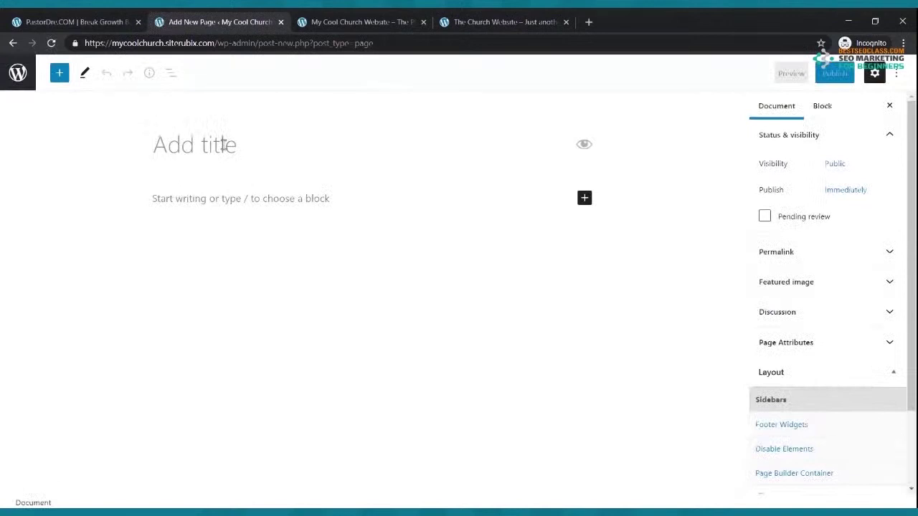
type("Blog")
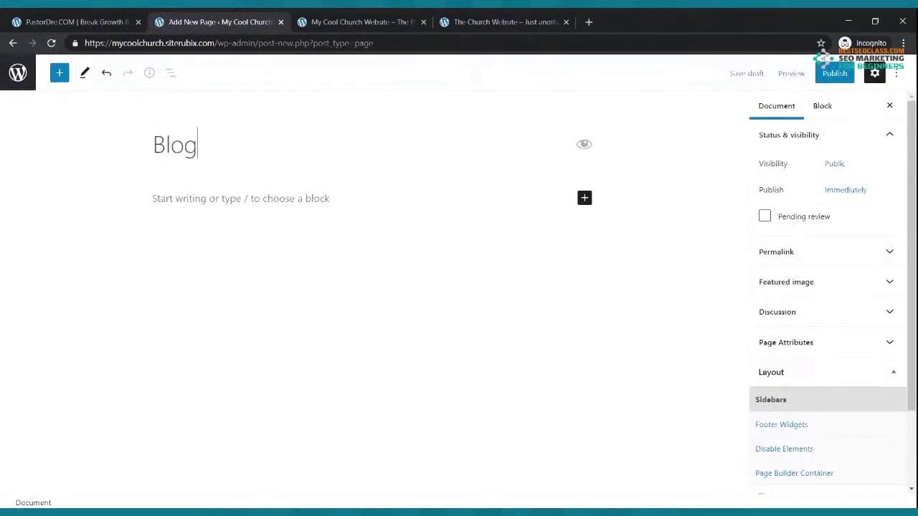
left_click(836, 74)
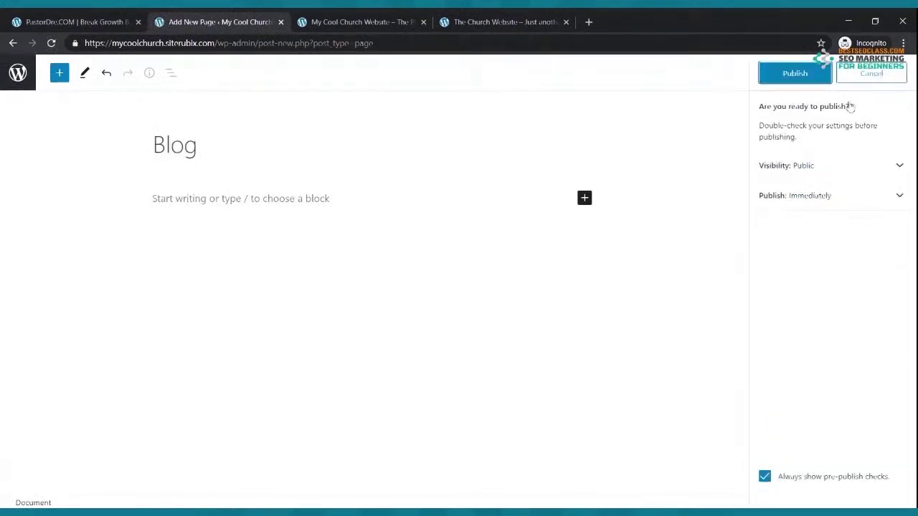
left_click(810, 74)
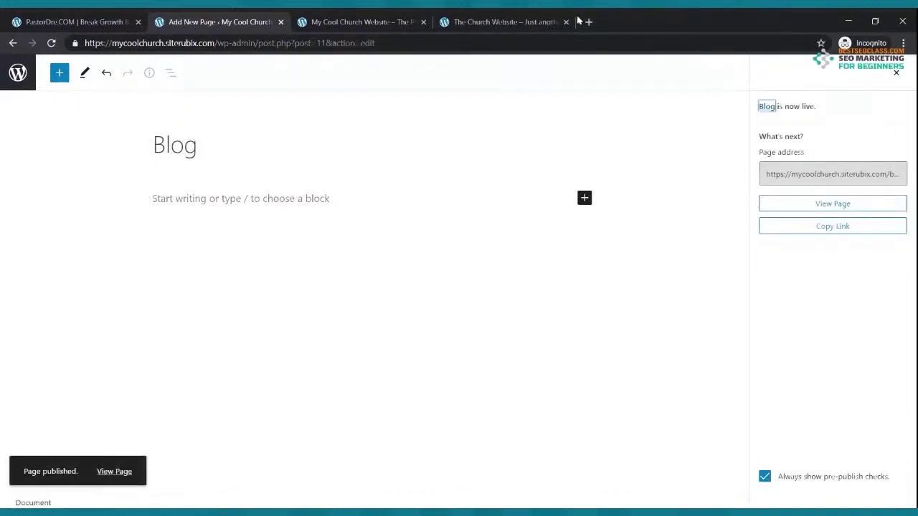
left_click(13, 44)
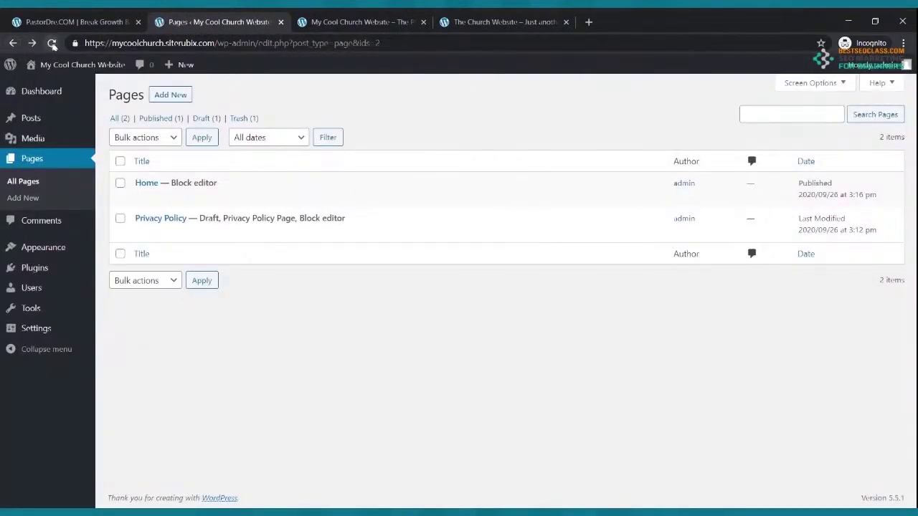
left_click(53, 43)
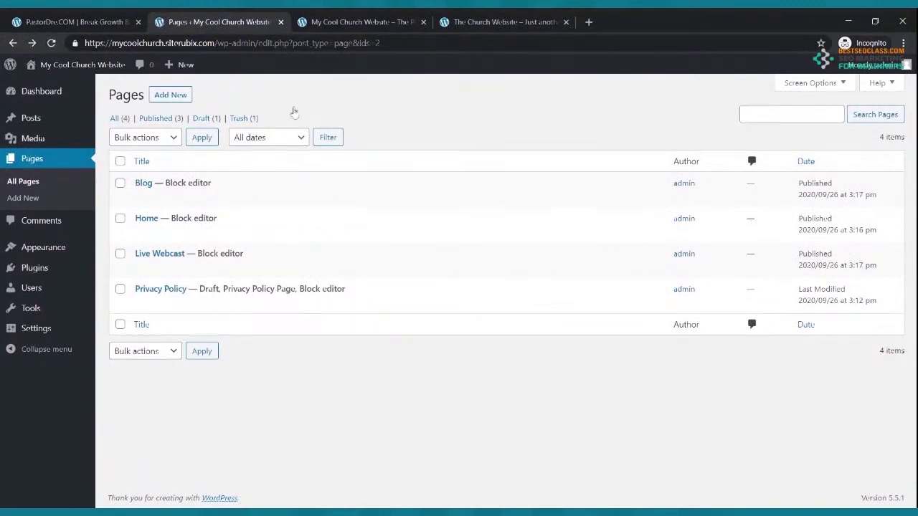
Create and publish a new page titled 'Small Groups'
left_click(459, 22)
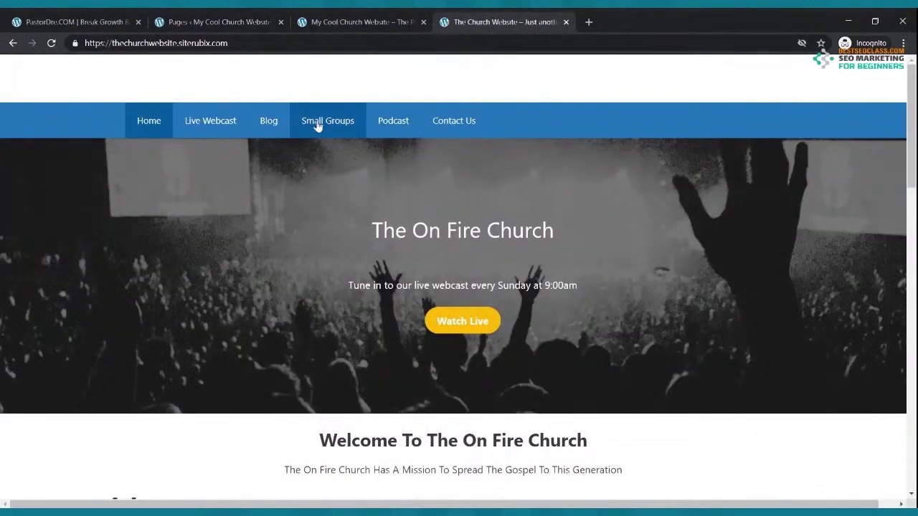
left_click(220, 25)
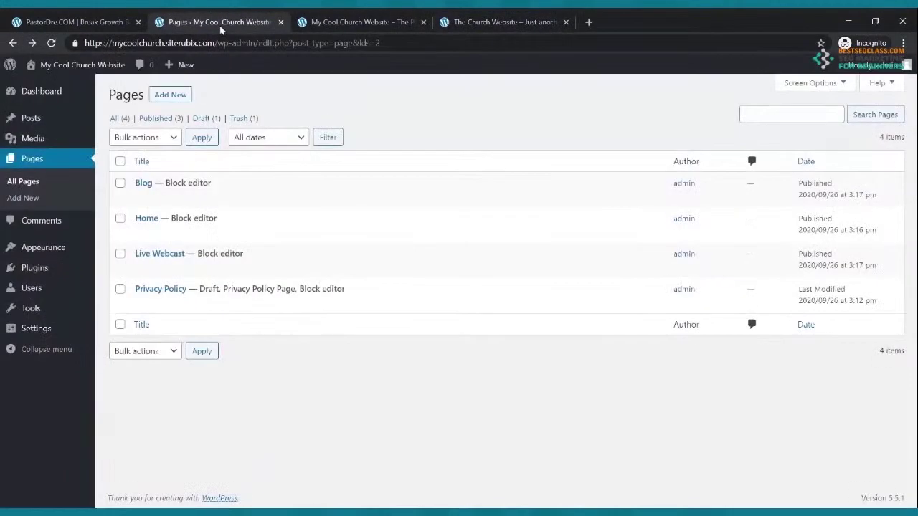
left_click(160, 99)
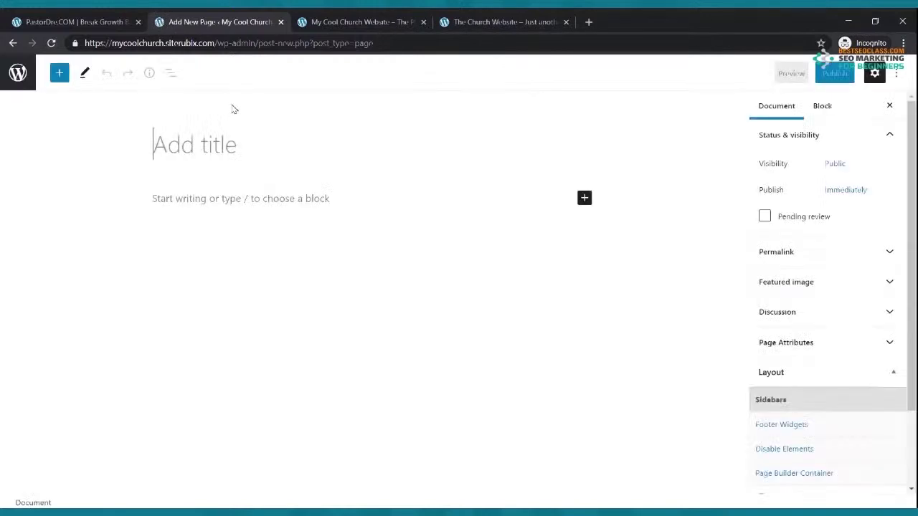
left_click(207, 146)
type("Small Groups")
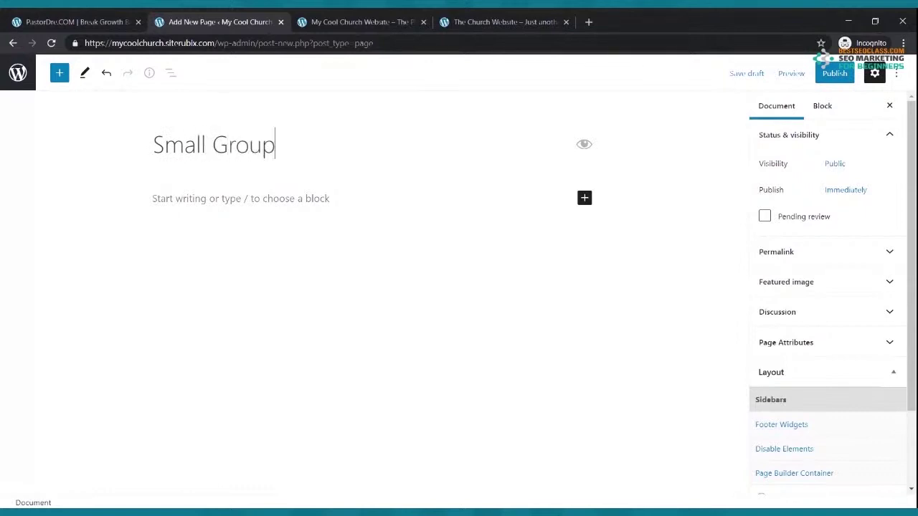
left_click(836, 74)
left_click(802, 76)
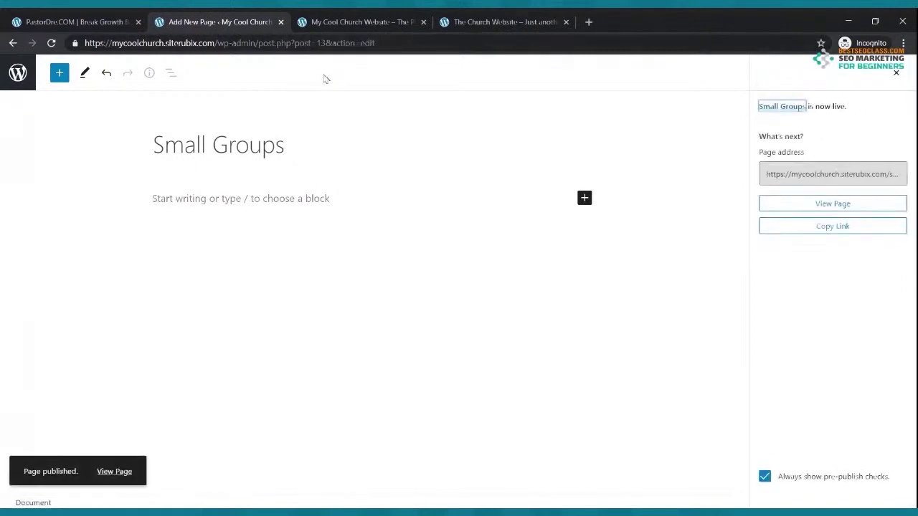
Recheck the reference site's menu, then return to Pages and start another new page
left_click(448, 28)
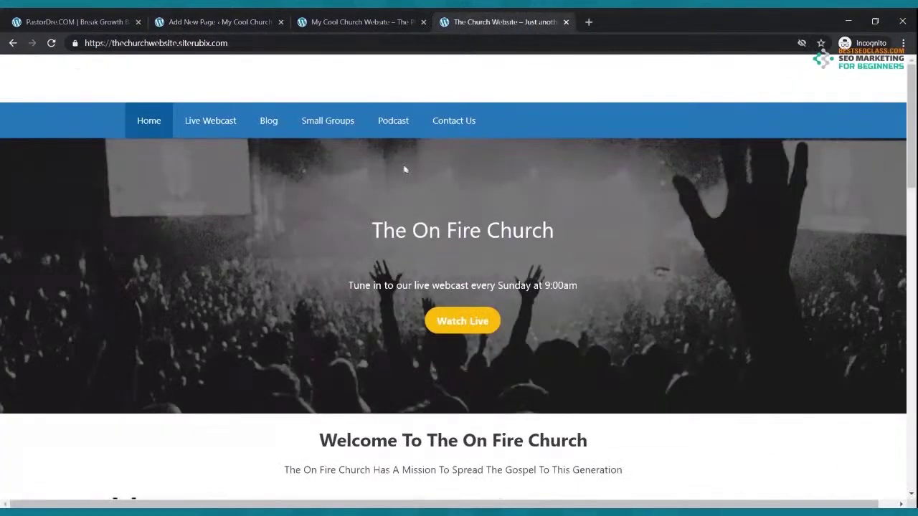
left_click(192, 26)
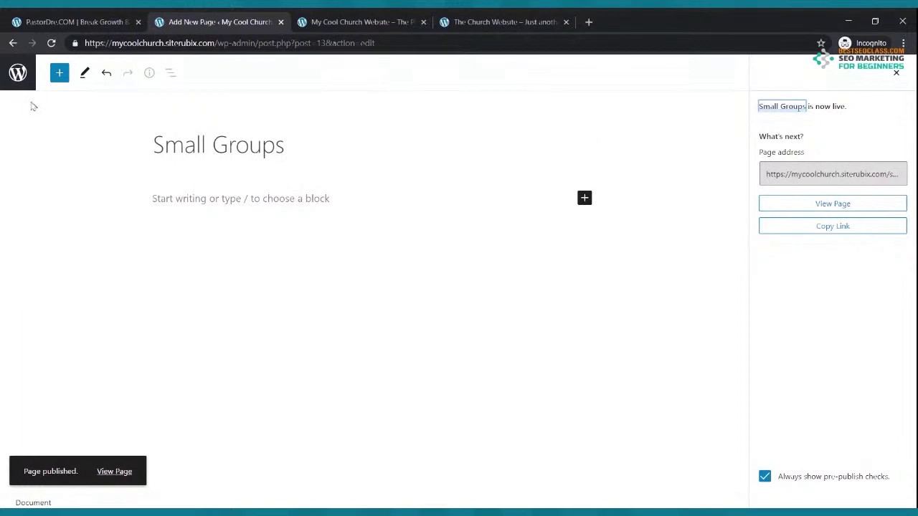
left_click(13, 44)
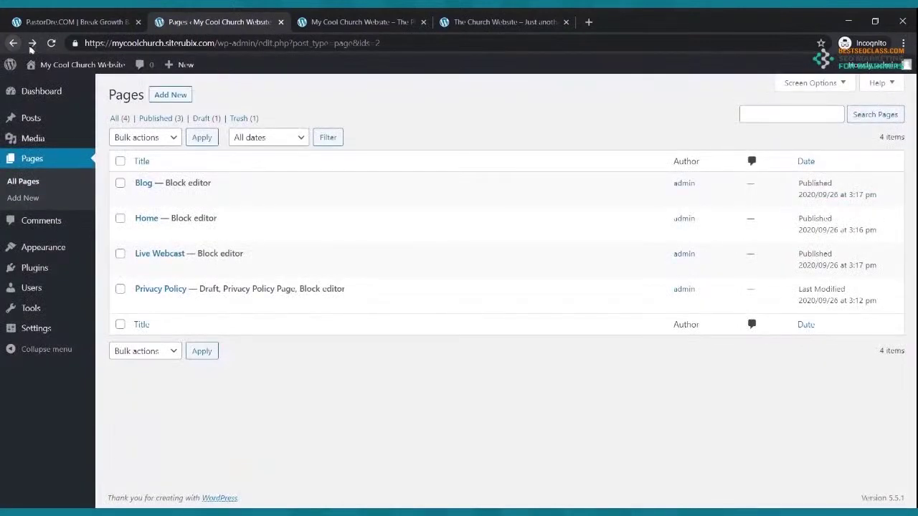
left_click(165, 96)
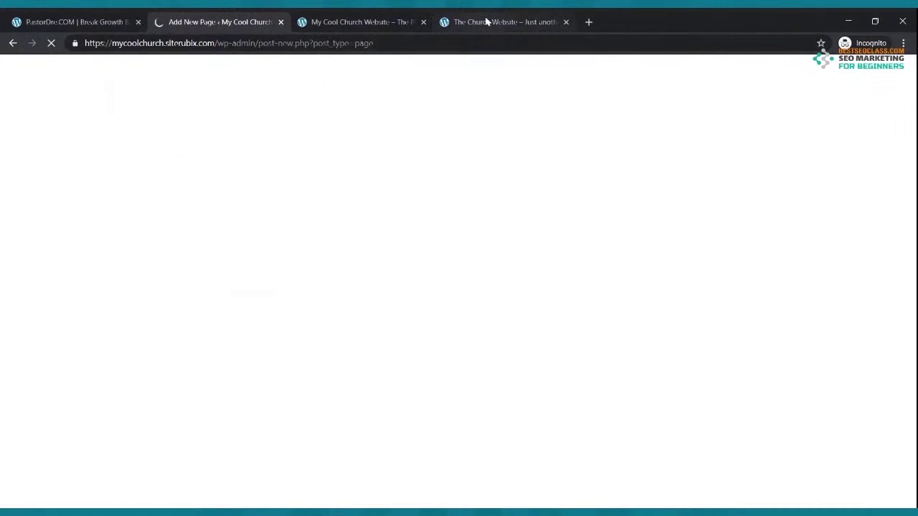
Title the new page 'Podcast', publish it, and return to the Pages list
left_click(486, 23)
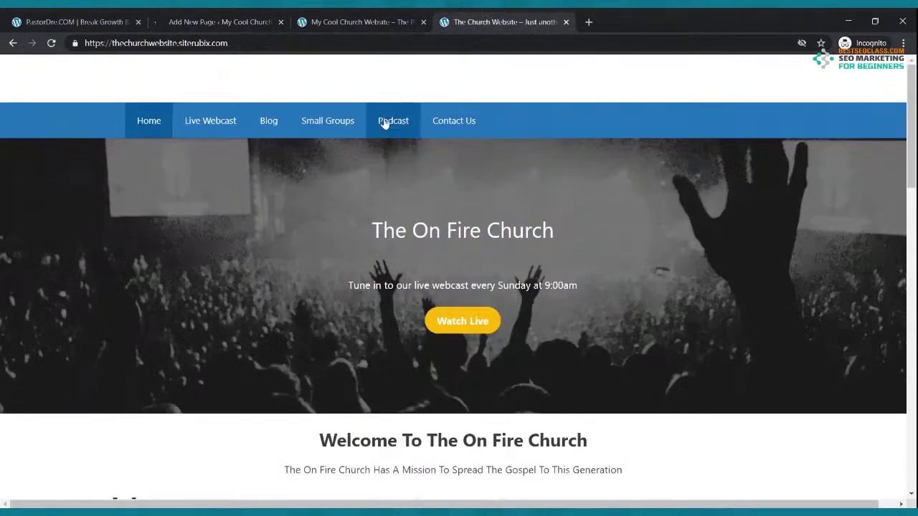
left_click(222, 27)
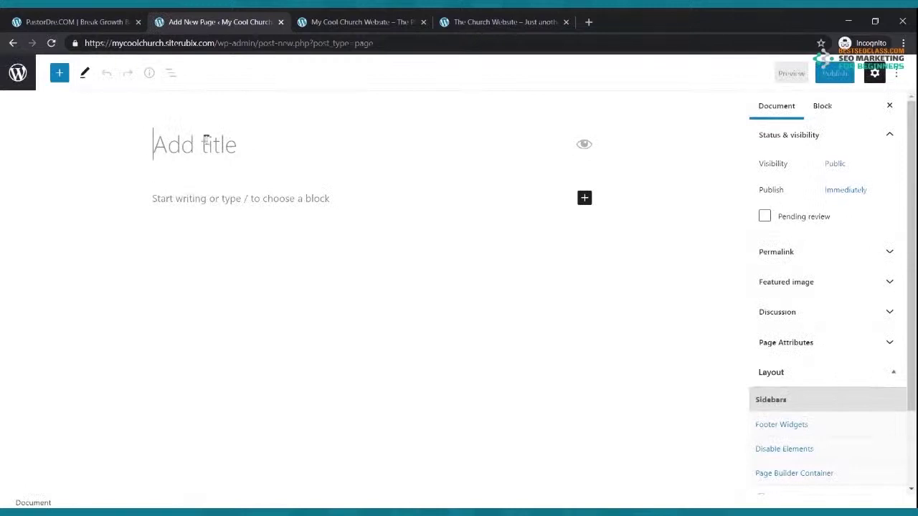
type("Podcast")
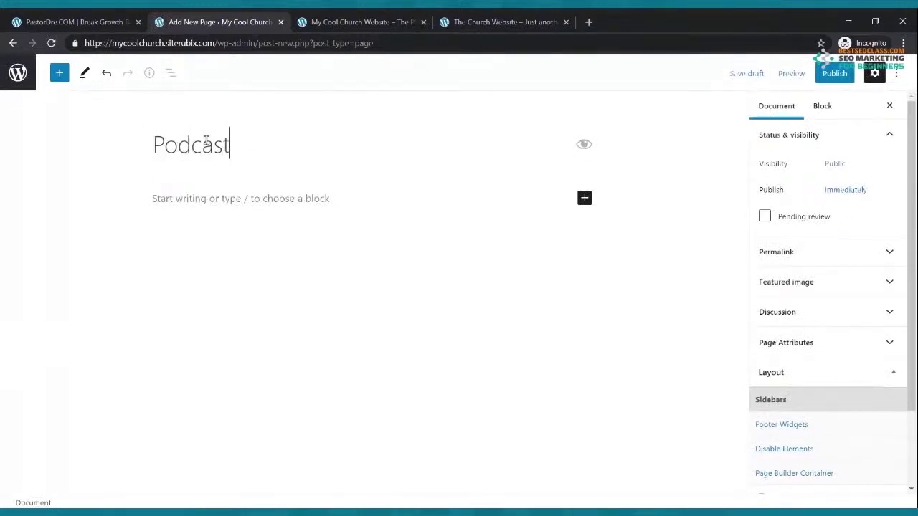
left_click(833, 74)
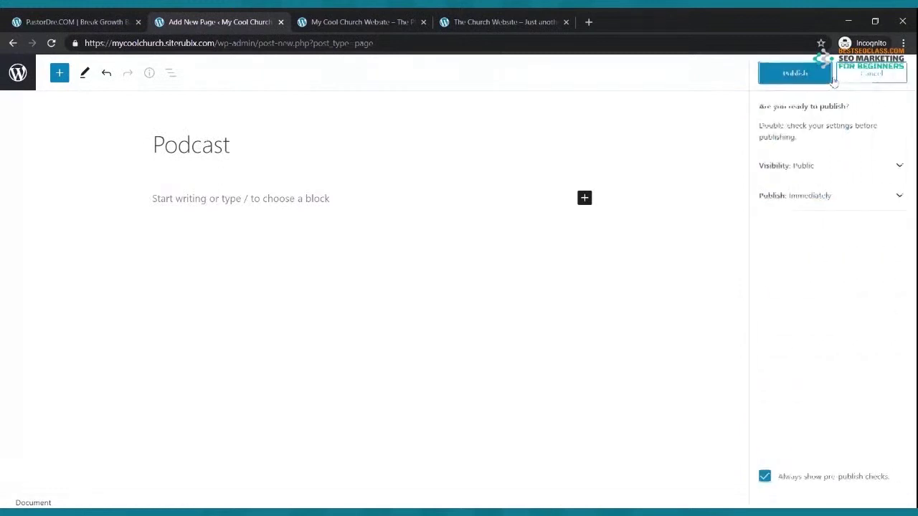
left_click(821, 74)
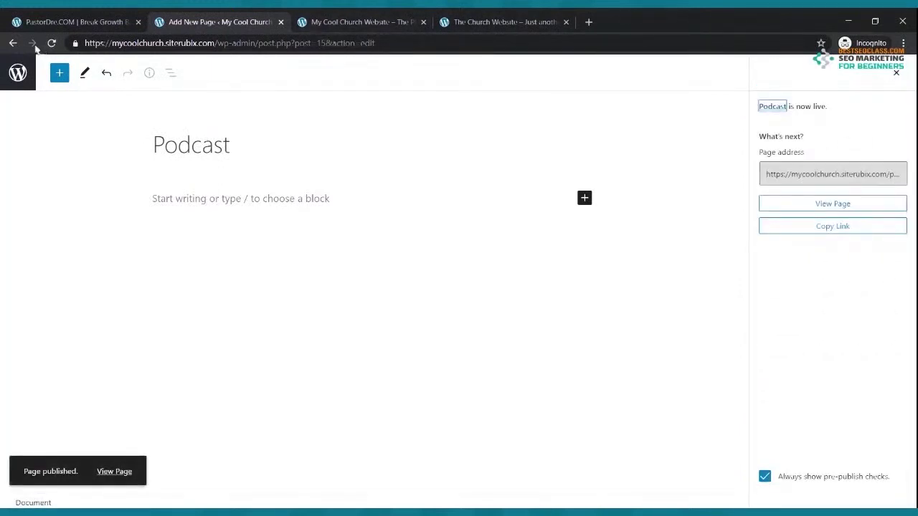
left_click(13, 43)
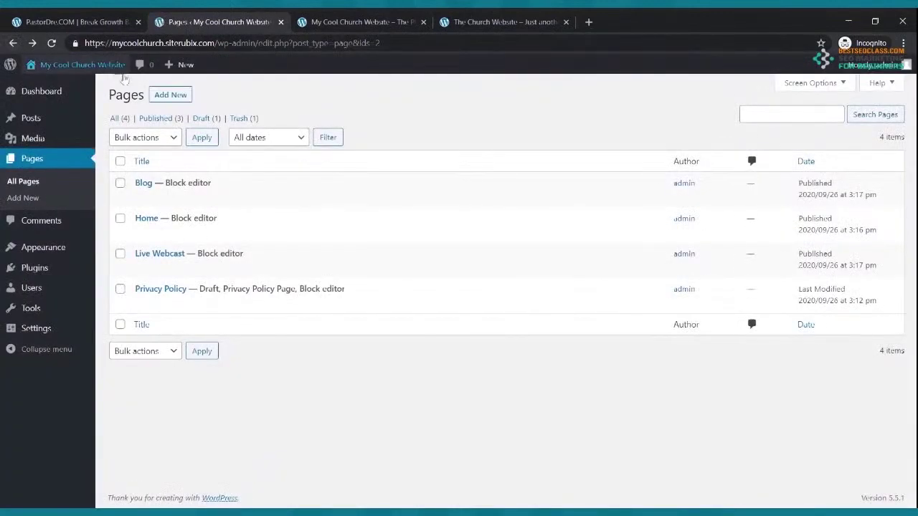
Create and publish a 'Contact Us' page, then return to the Pages list
left_click(161, 96)
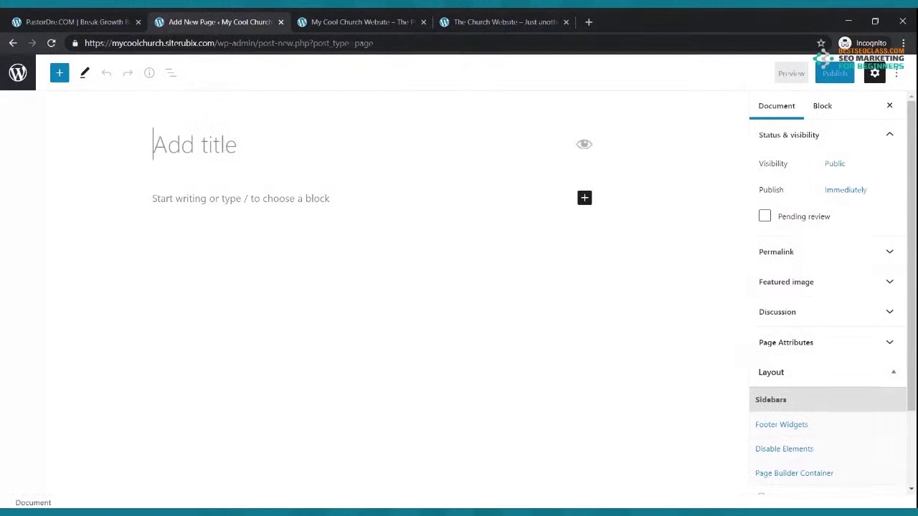
type("Contact Us")
left_click(834, 72)
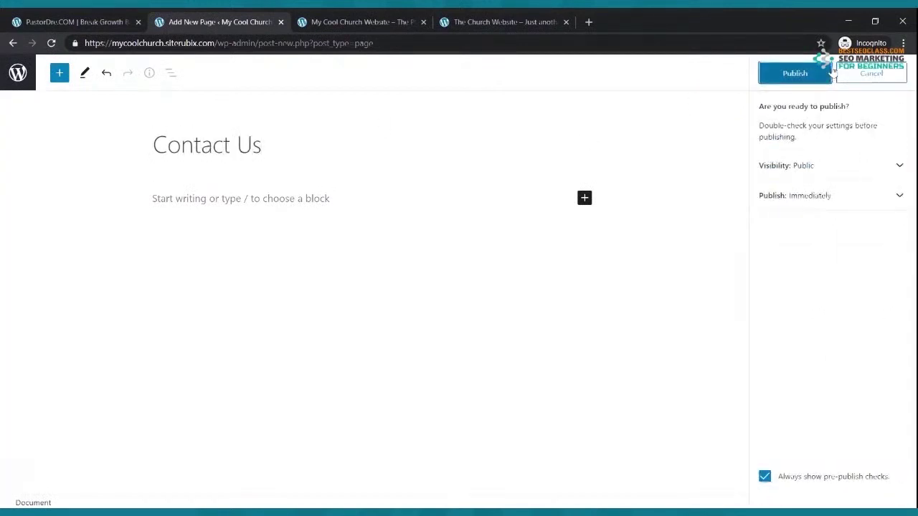
left_click(796, 73)
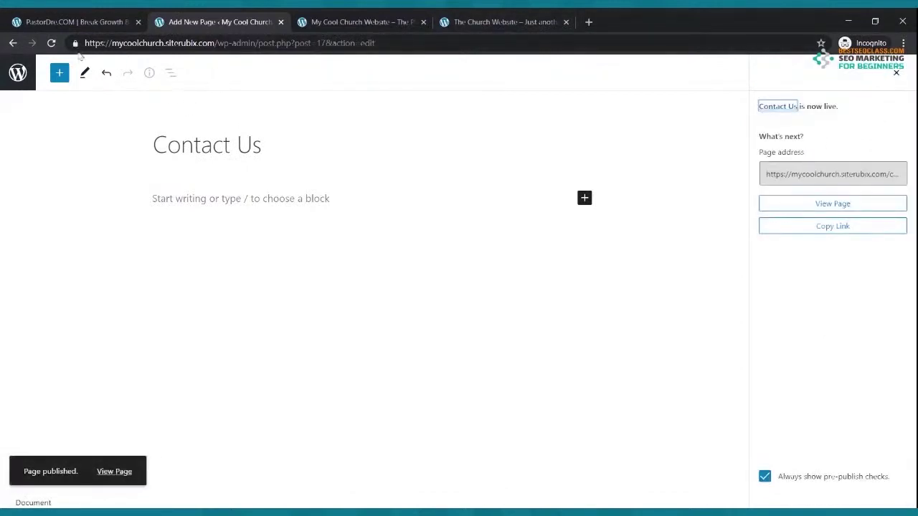
left_click(13, 43)
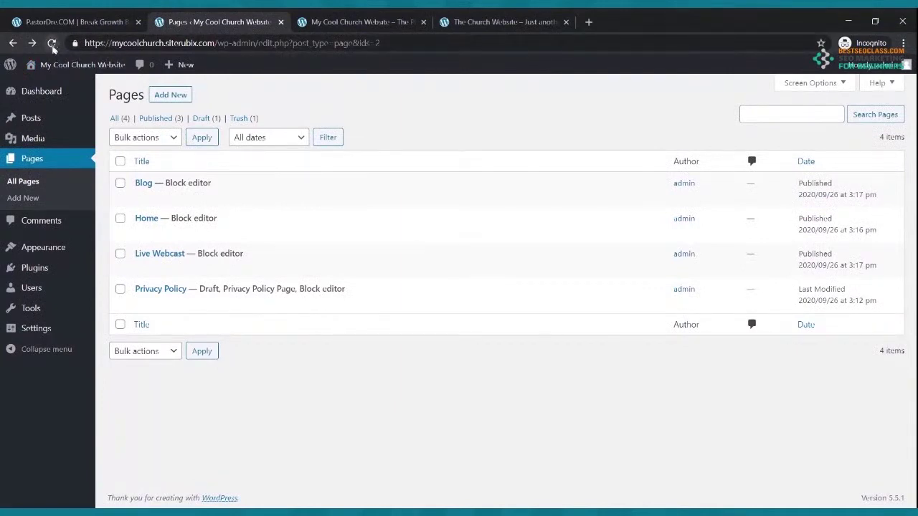
Refresh the Pages list and reload the live site to compare its menu with the reference site
left_click(51, 43)
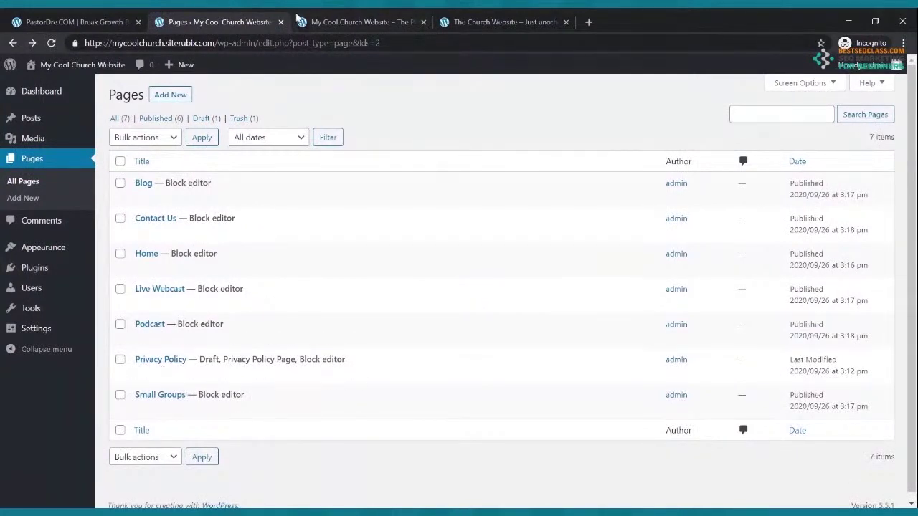
left_click(336, 22)
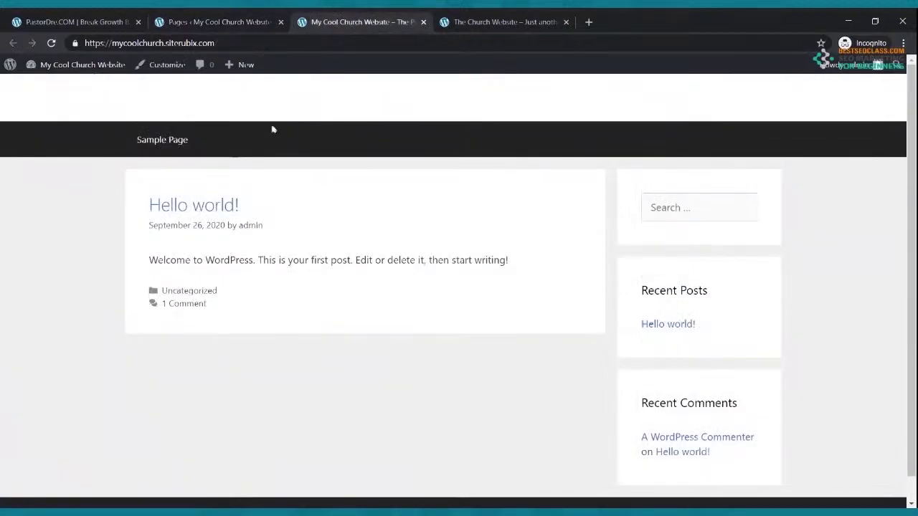
left_click(54, 44)
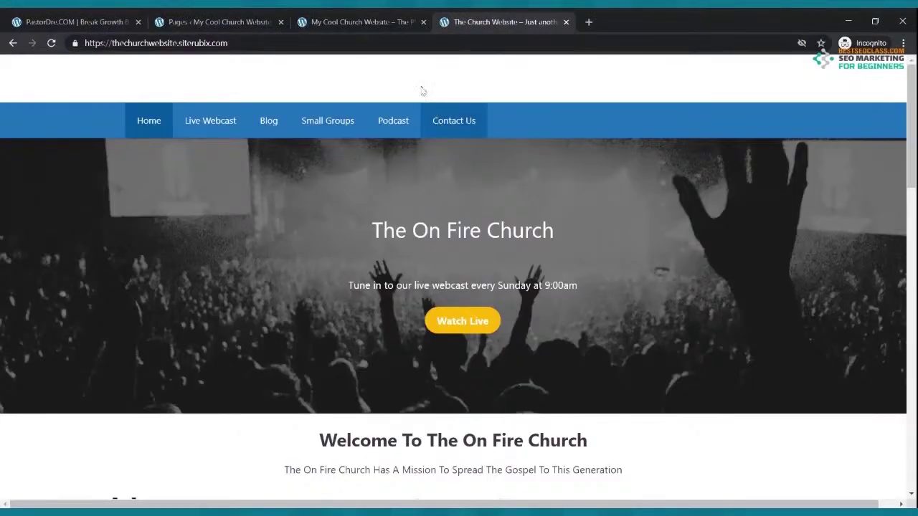
left_click(364, 25)
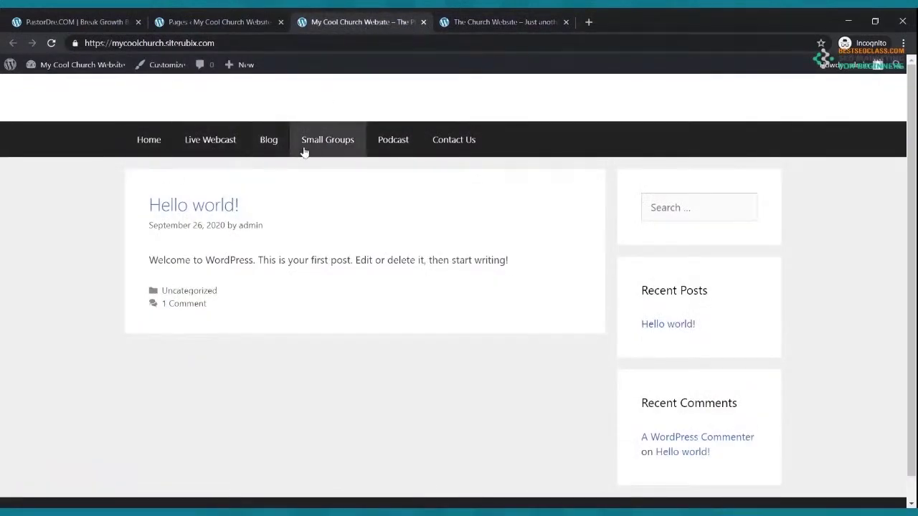
left_click(502, 22)
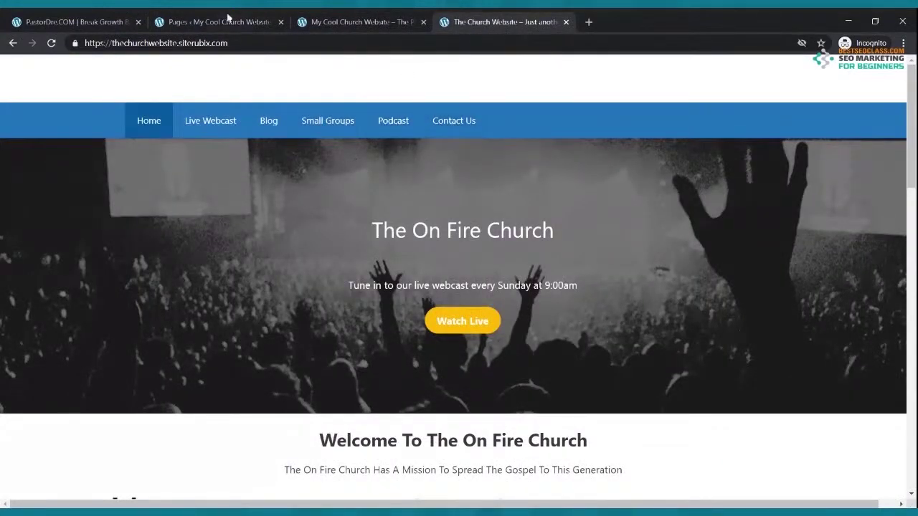
left_click(259, 20)
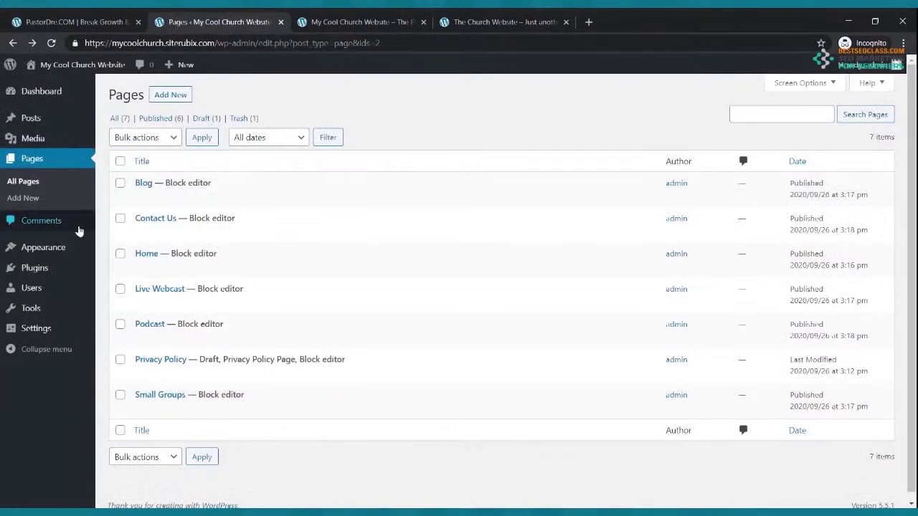
left_click(56, 248)
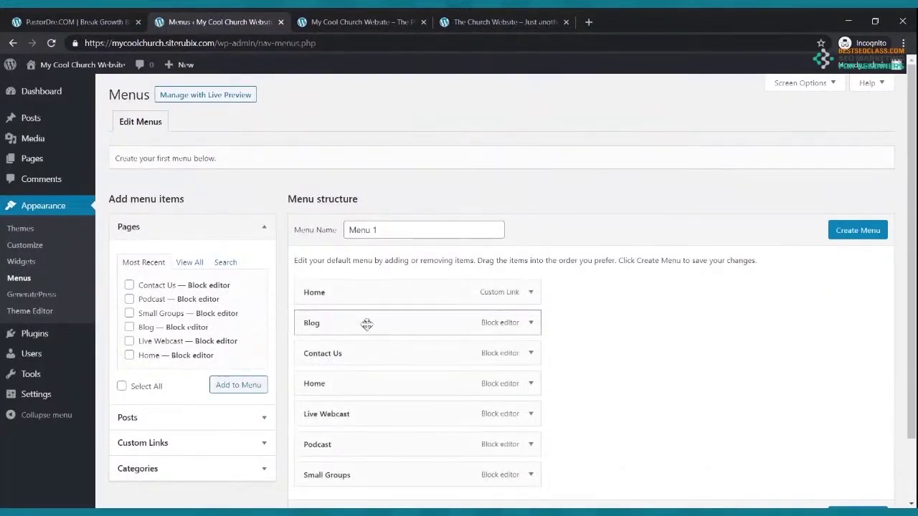
In Menu 1, move Contact Us below Live Webcast and Live Webcast up after the first Home
scroll(369, 322, "down", 2)
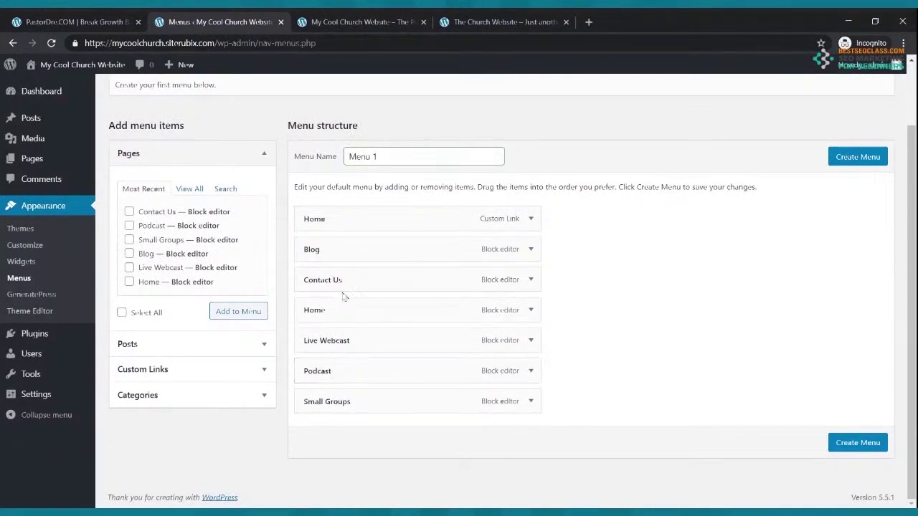
left_click_drag(347, 280, 324, 372)
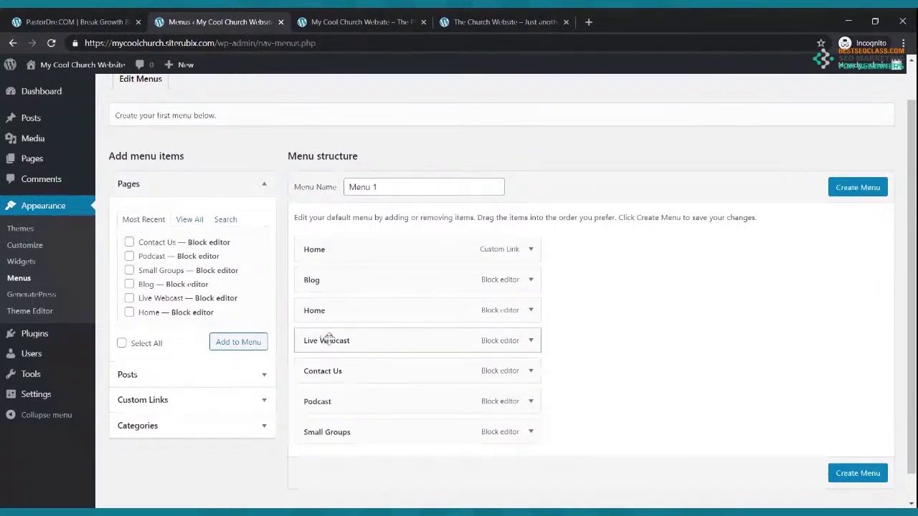
left_click_drag(331, 341, 378, 307)
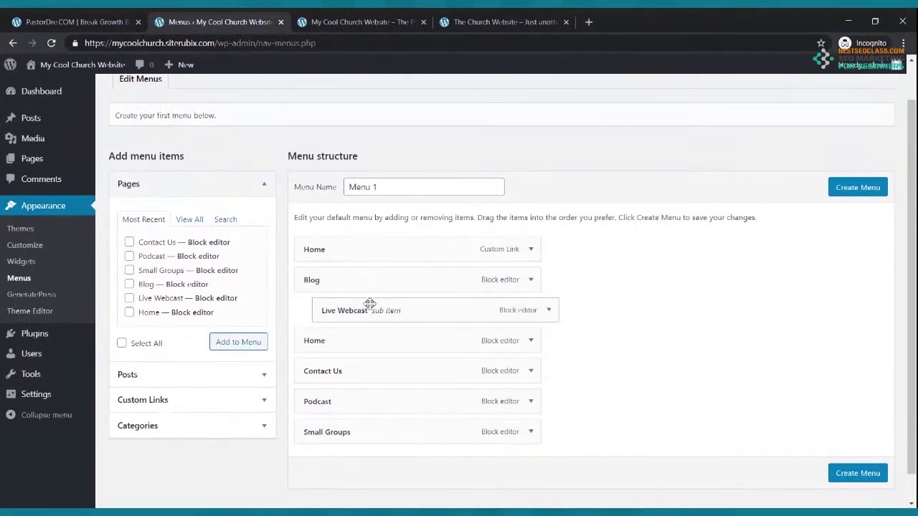
left_click_drag(370, 305, 337, 275)
Move Small Groups up toward Blog and Podcast higher, checking against the reference menu
left_click(502, 22)
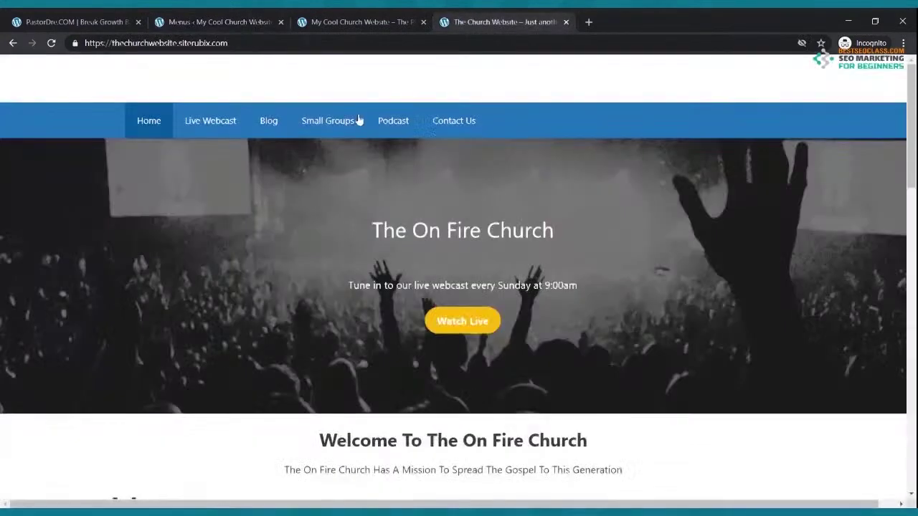
left_click(234, 22)
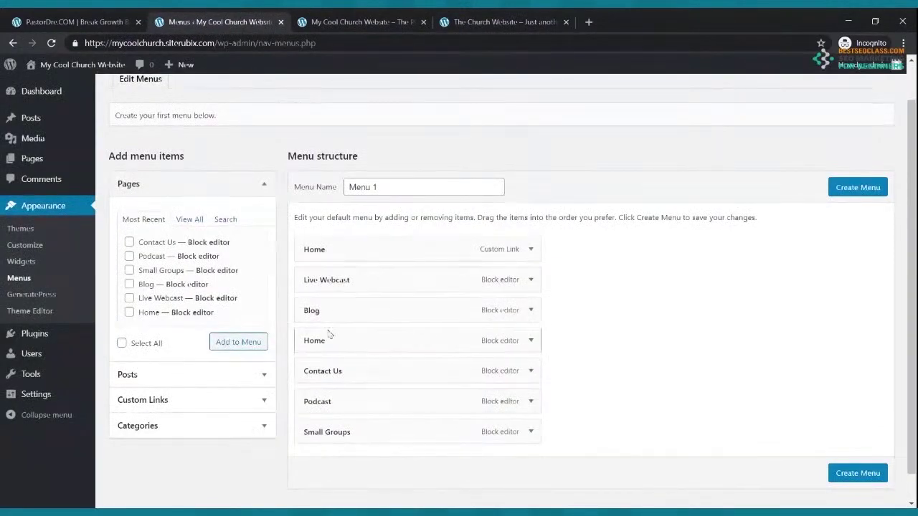
left_click_drag(329, 426, 318, 337)
left_click(382, 22)
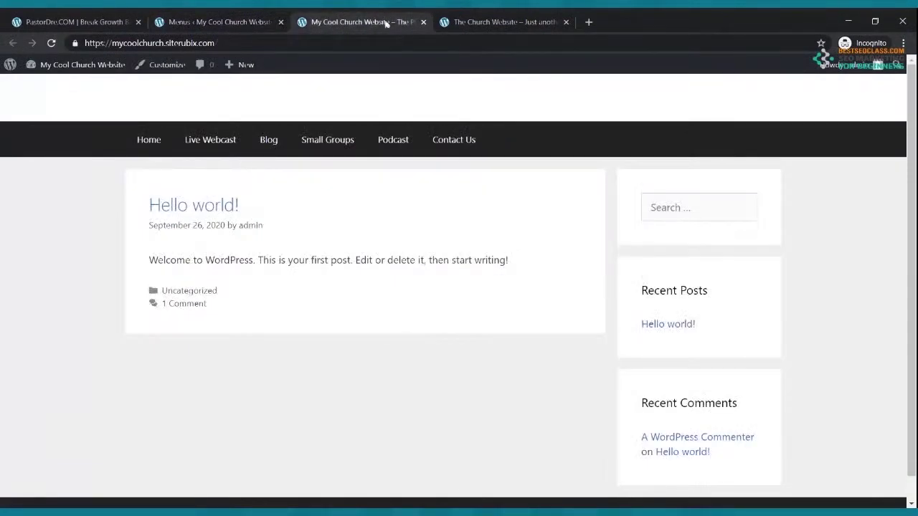
left_click(267, 21)
left_click_drag(311, 425, 310, 416)
left_click_drag(294, 373, 309, 371)
Move Contact Us above the page-based Home item and create the menu
left_click(316, 22)
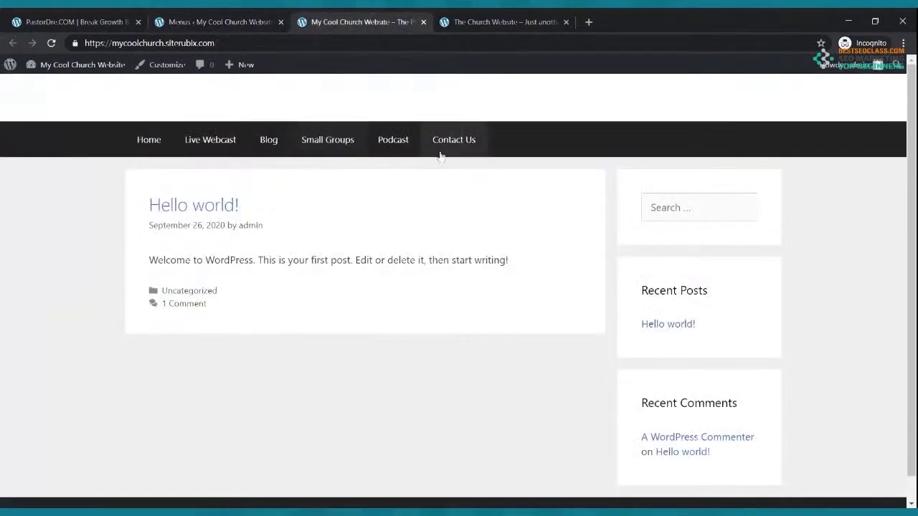
left_click(227, 23)
left_click_drag(323, 431, 314, 400)
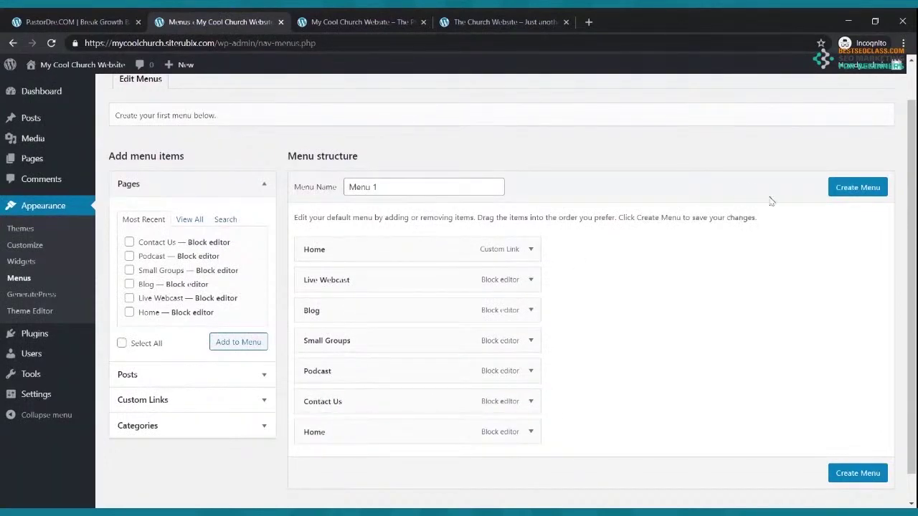
scroll(613, 299, "down", 1)
left_click(853, 444)
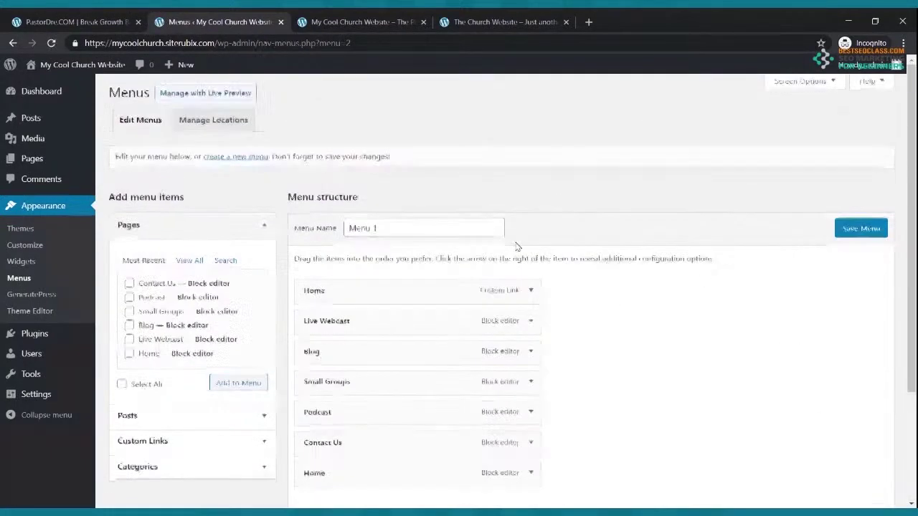
Expand the last Home item and the Home custom link to compare their settings
scroll(518, 247, "down", 2)
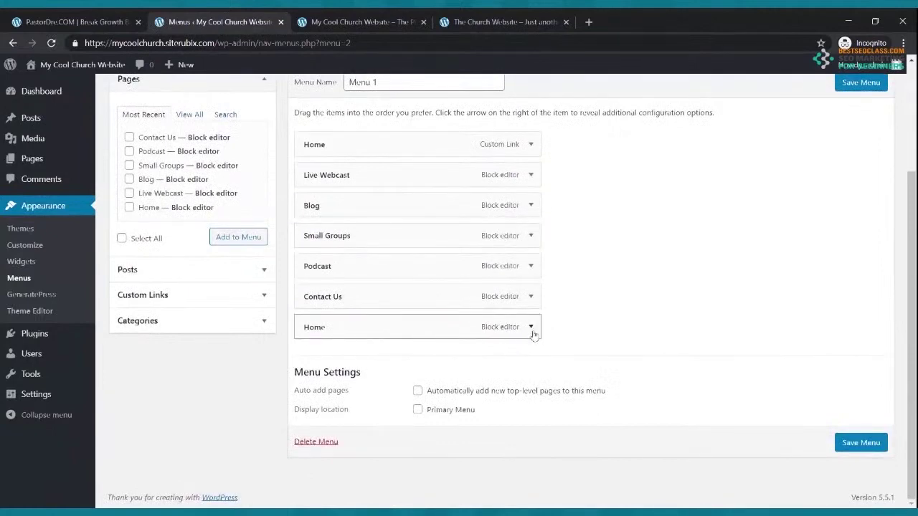
left_click(531, 328)
left_click(531, 328)
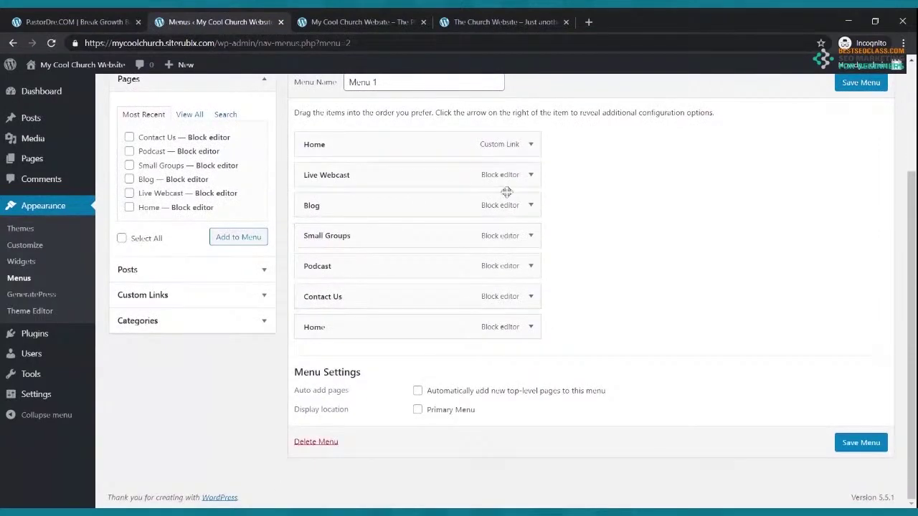
left_click(530, 327)
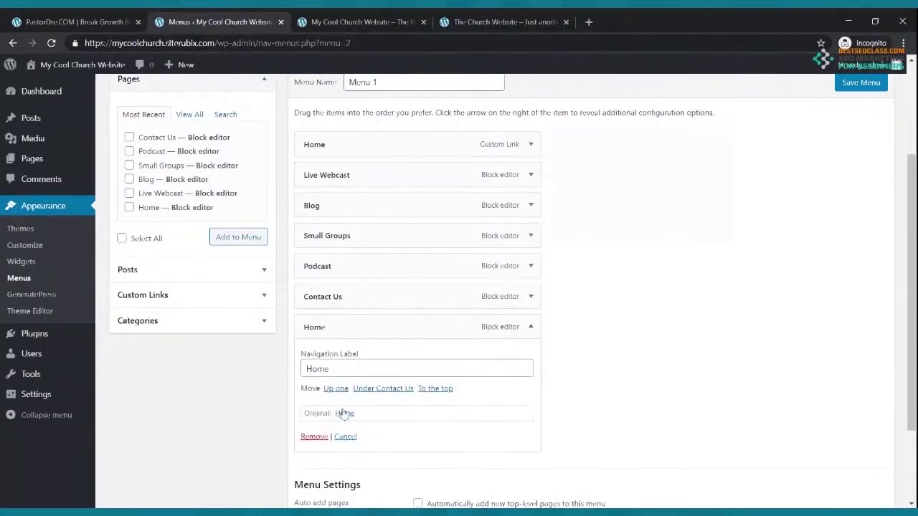
scroll(358, 437, "up", 2)
left_click(531, 244)
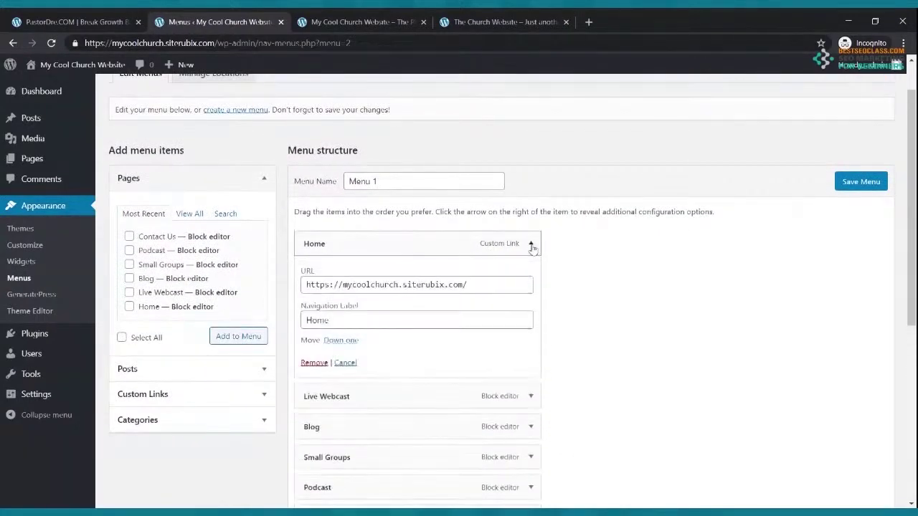
left_click(531, 245)
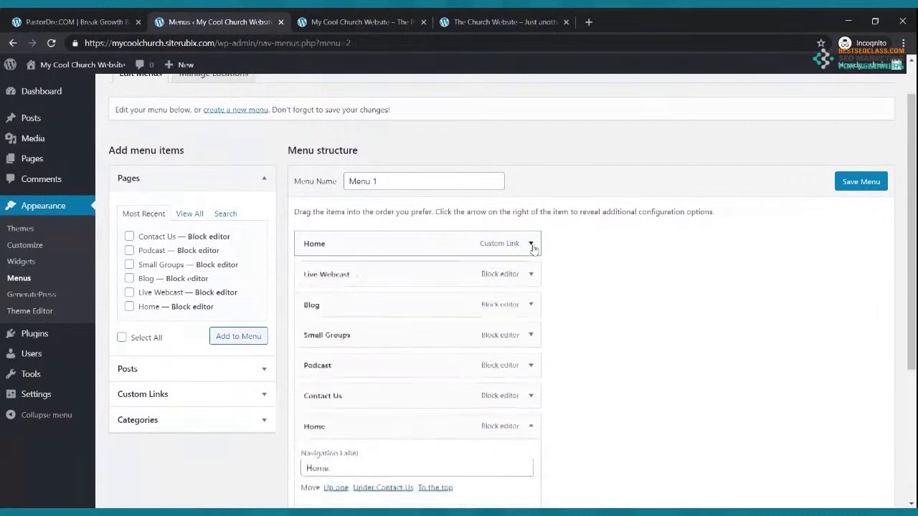
scroll(518, 287, "down", 3)
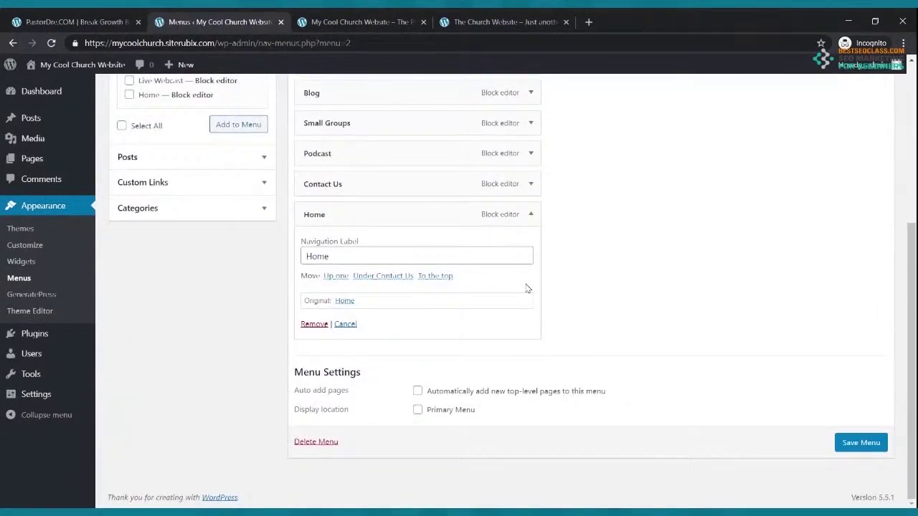
Check the saved menu on the live site, then remove the duplicate Home page item
left_click(319, 24)
left_click(51, 43)
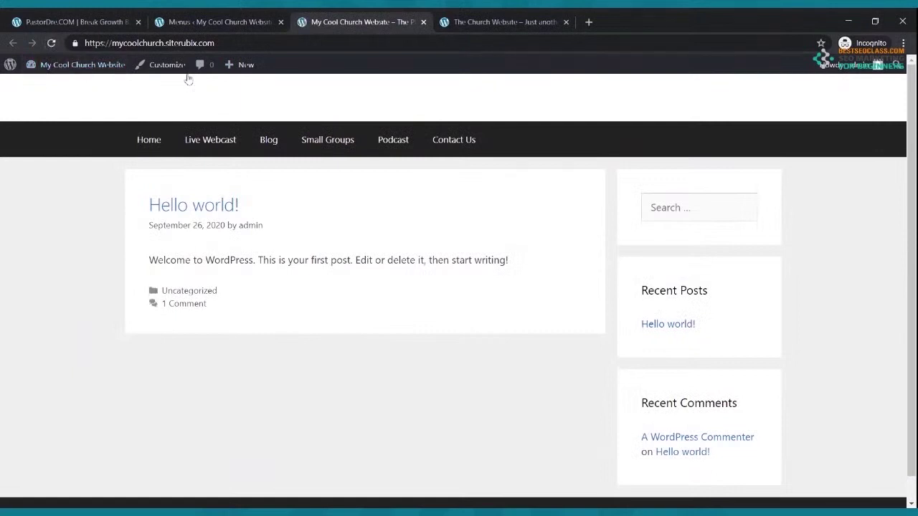
left_click(151, 142)
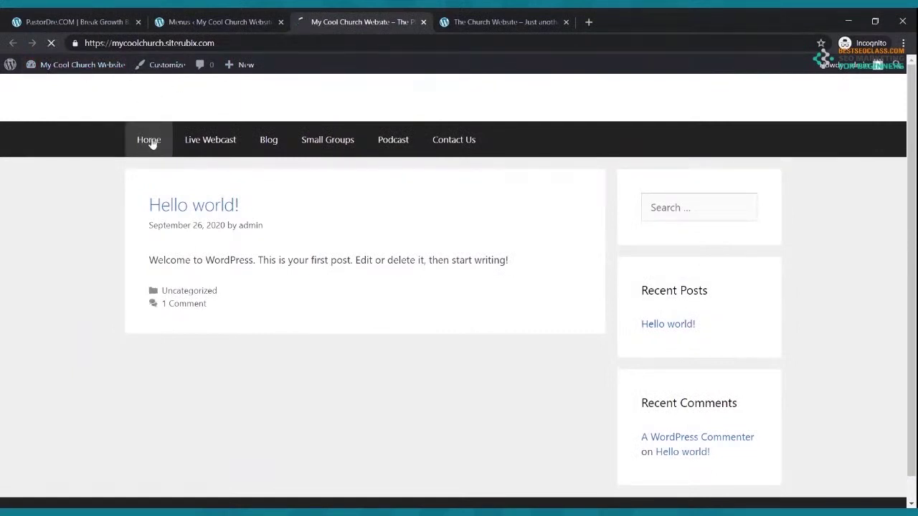
left_click(214, 20)
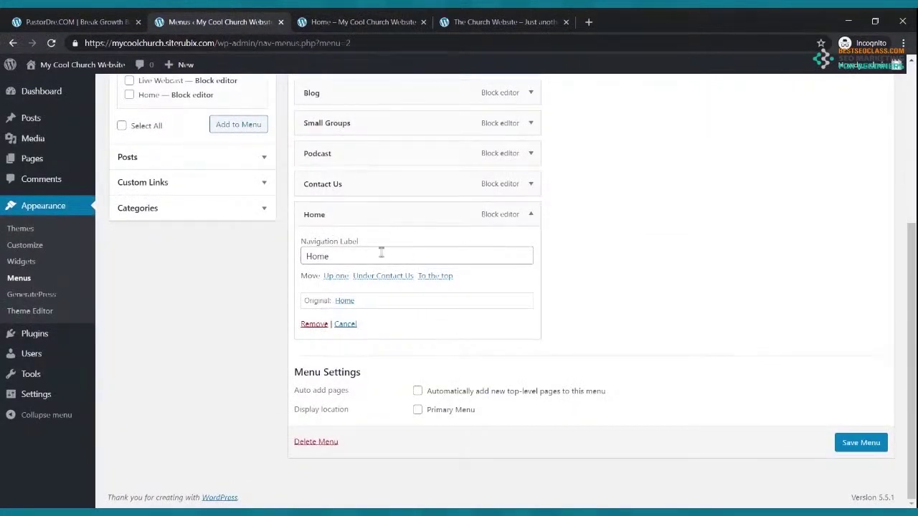
left_click(314, 324)
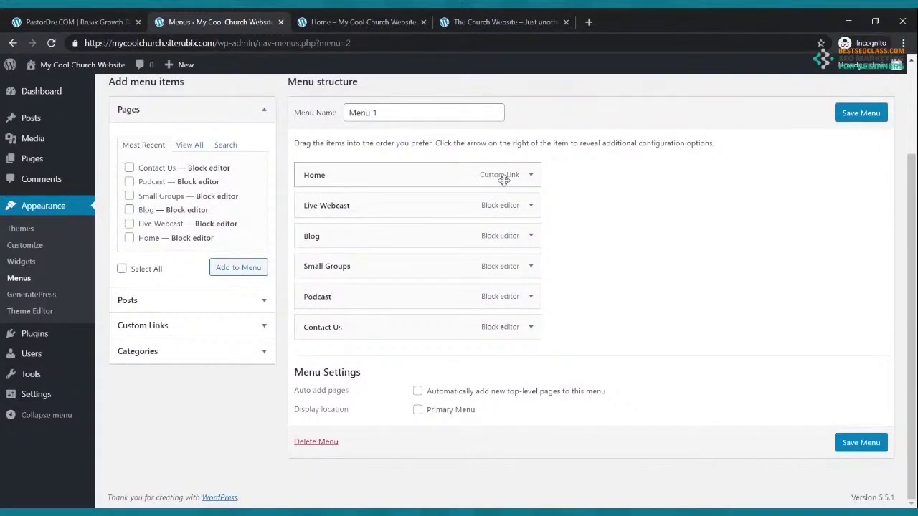
Save Menu 1 with Primary Menu set as its display location
left_click(856, 442)
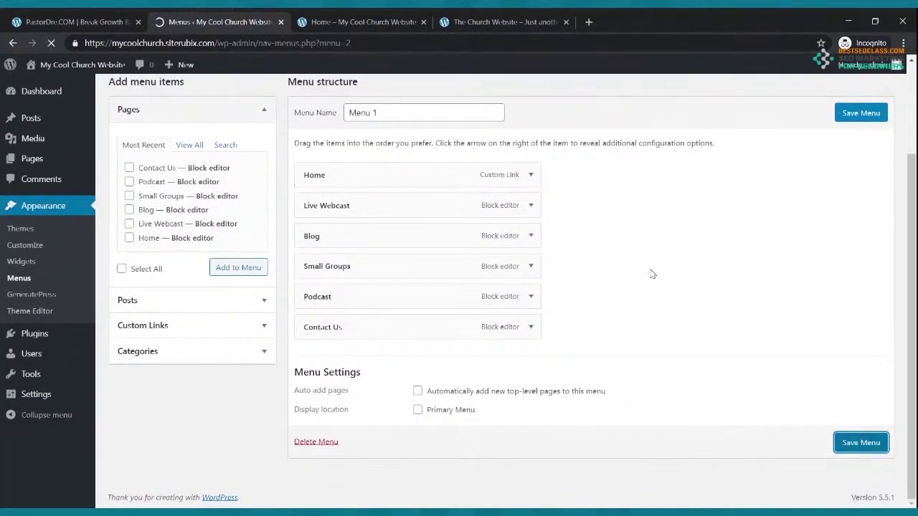
scroll(469, 260, "down", 3)
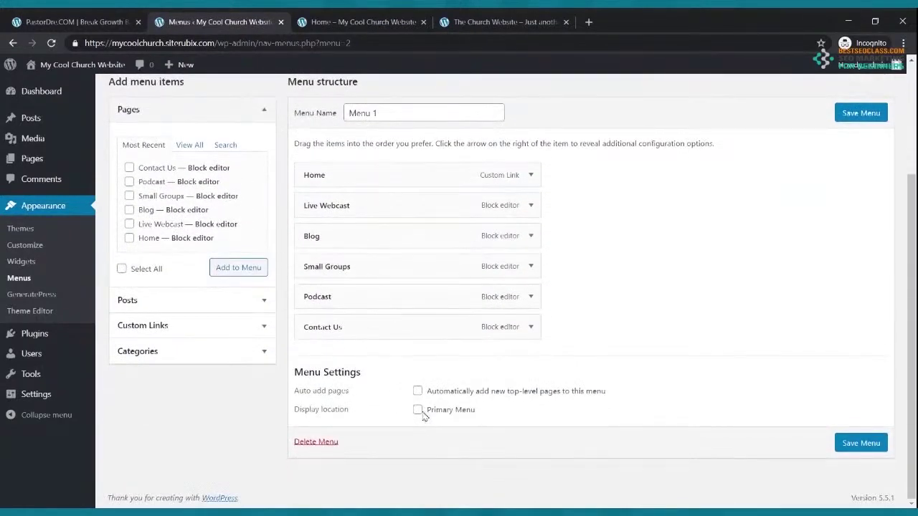
left_click(853, 442)
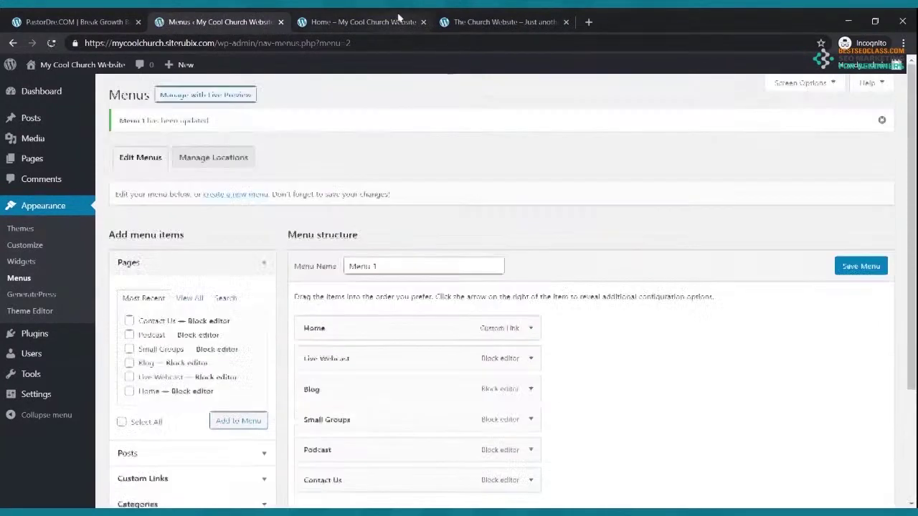
Reload the live site and test the Live Webcast, Blog, Small Groups and Home menu links
left_click(387, 19)
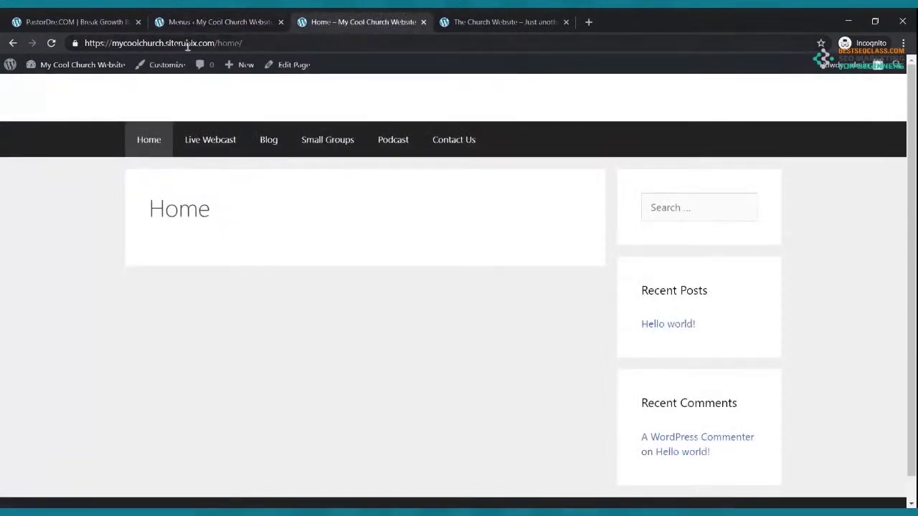
left_click(51, 43)
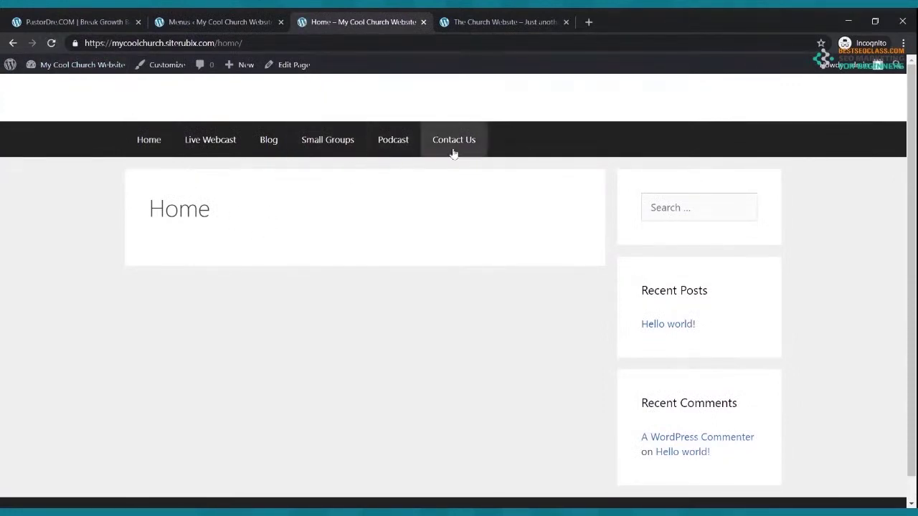
left_click(219, 148)
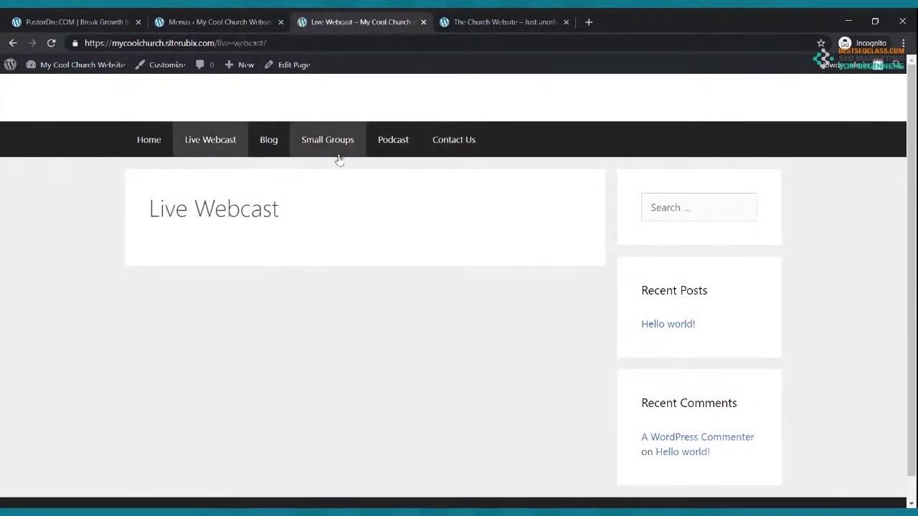
left_click(267, 143)
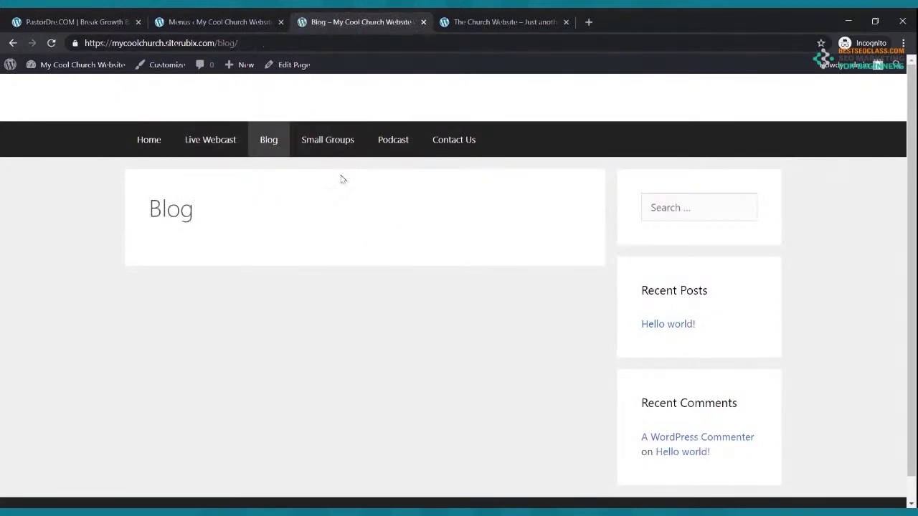
left_click(321, 142)
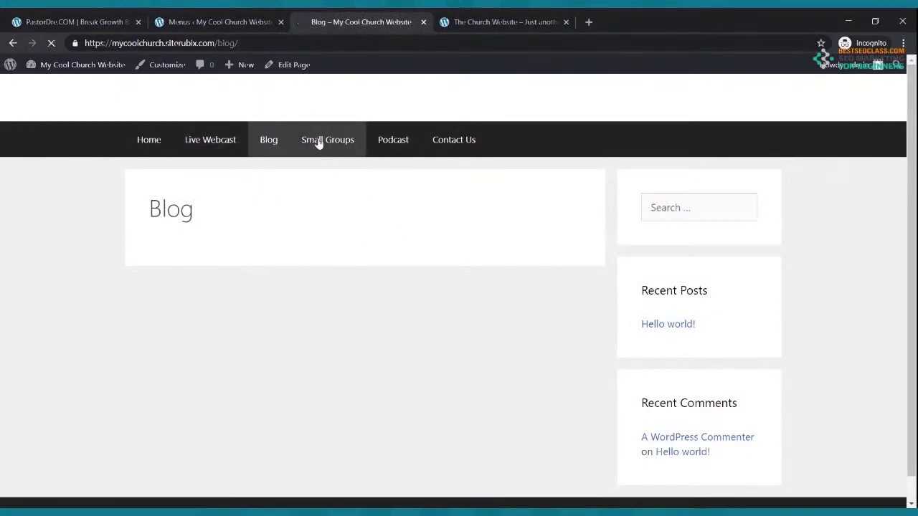
left_click(140, 144)
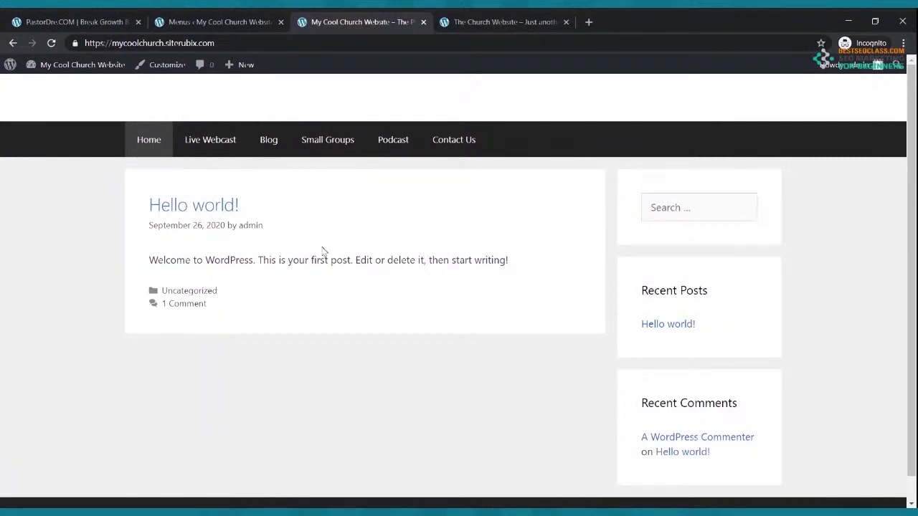
Go to the Dashboard and open Settings > General for My Cool Church Website
left_click(198, 22)
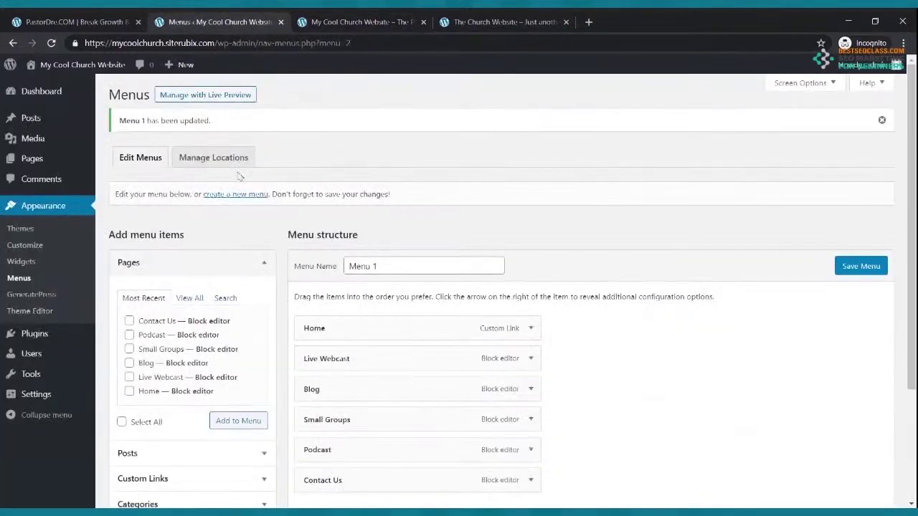
scroll(401, 291, "down", 2)
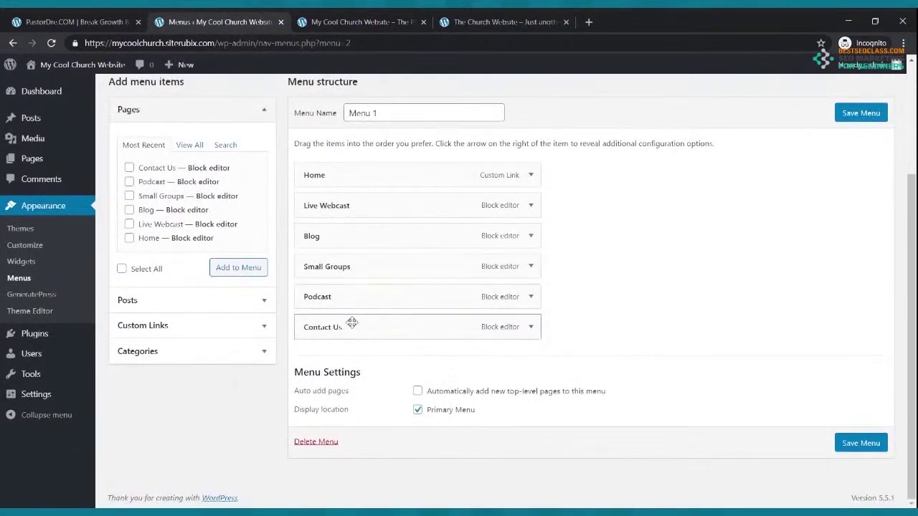
scroll(350, 322, "up", 3)
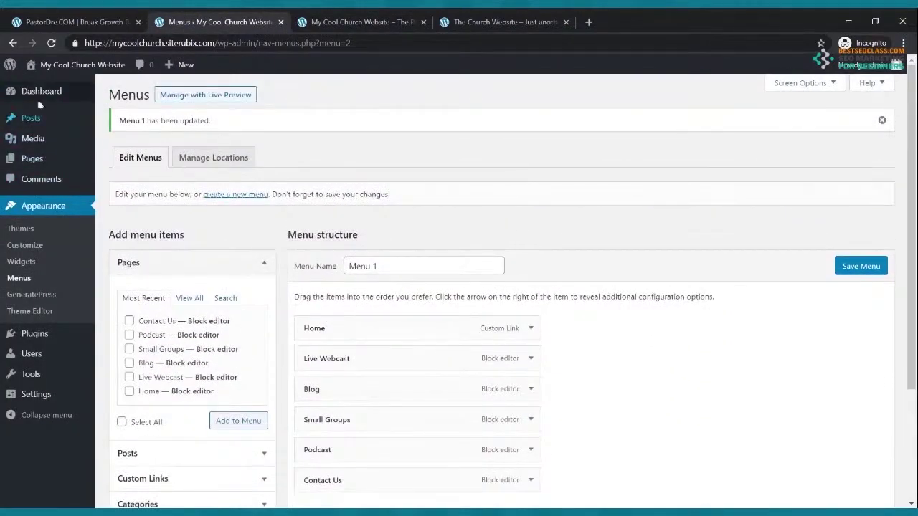
left_click(42, 91)
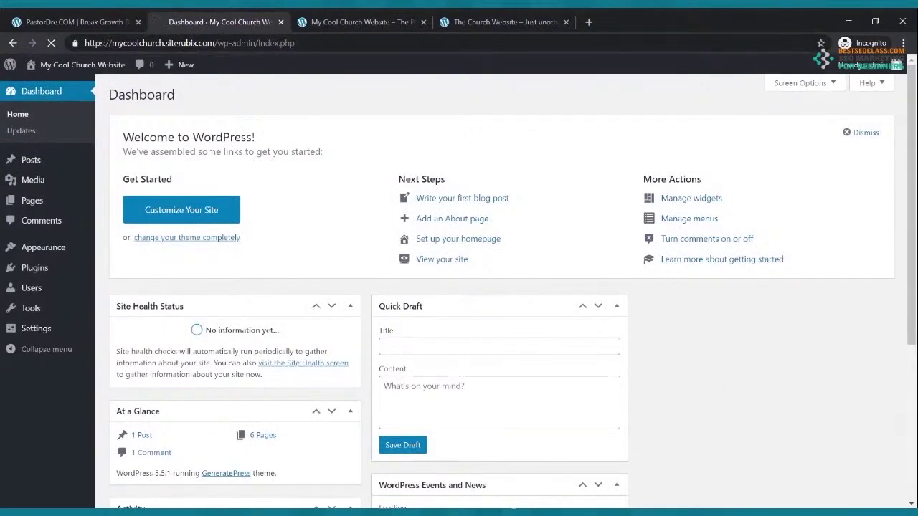
mouse_move(37, 332)
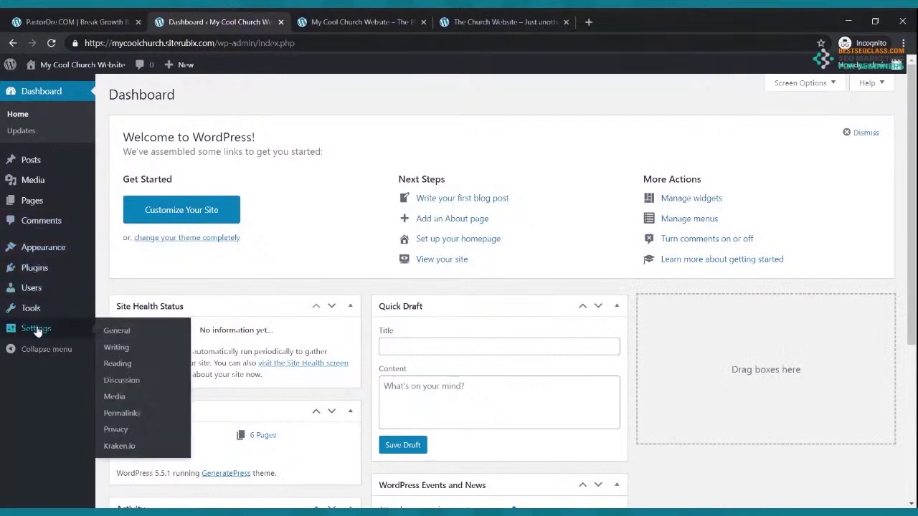
left_click(37, 331)
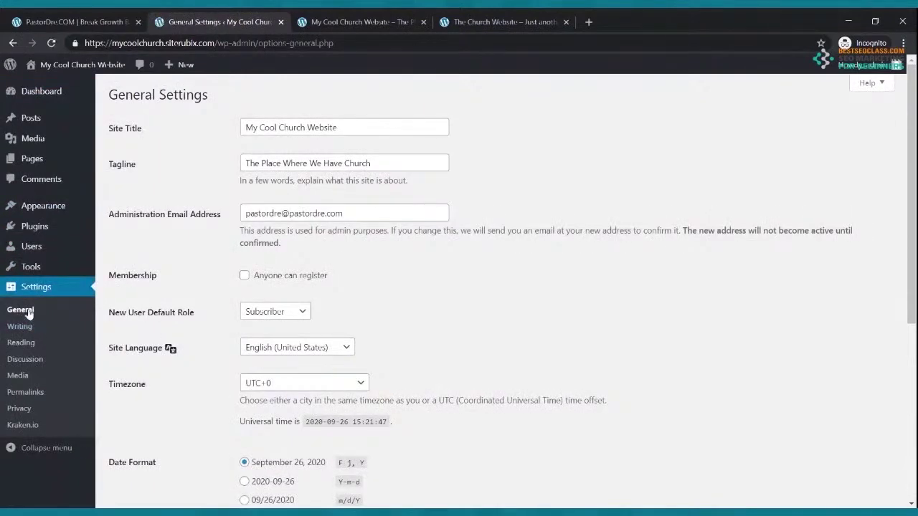
In Reading settings, make Home the static homepage and Blog the posts page, then save
left_click(23, 344)
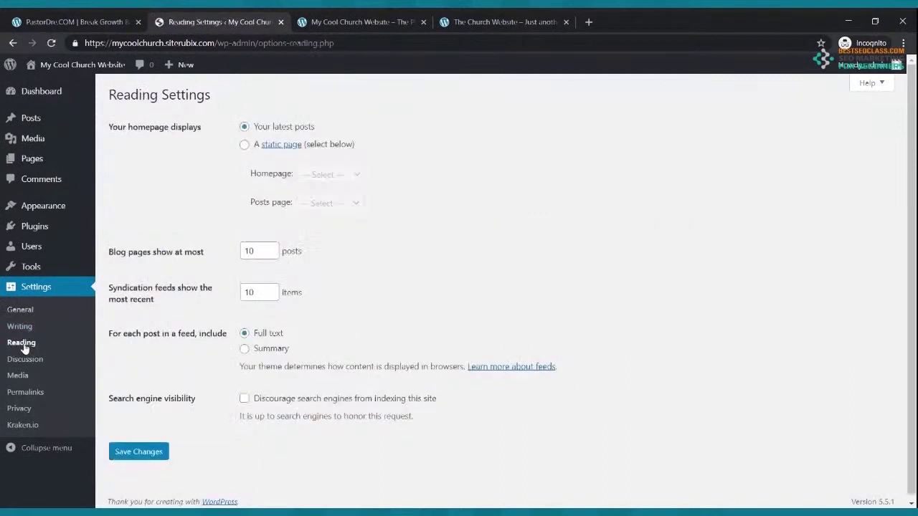
left_click(244, 146)
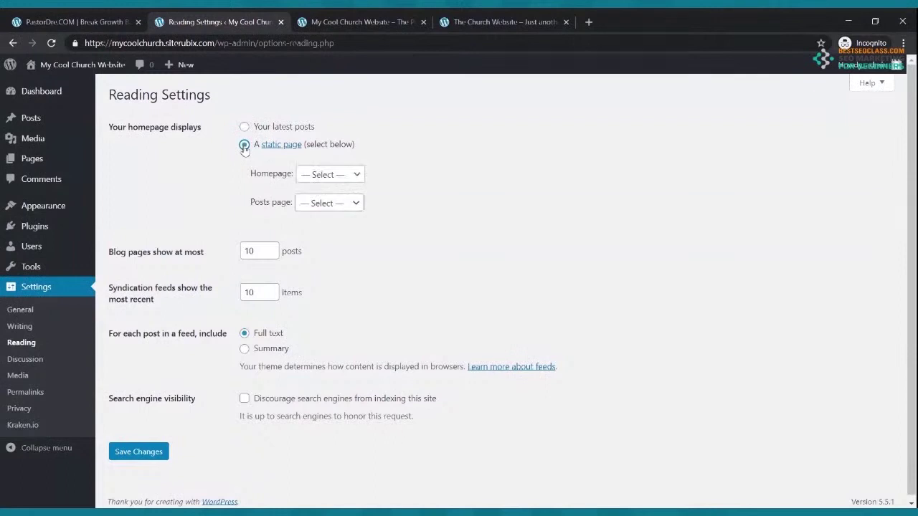
left_click(328, 177)
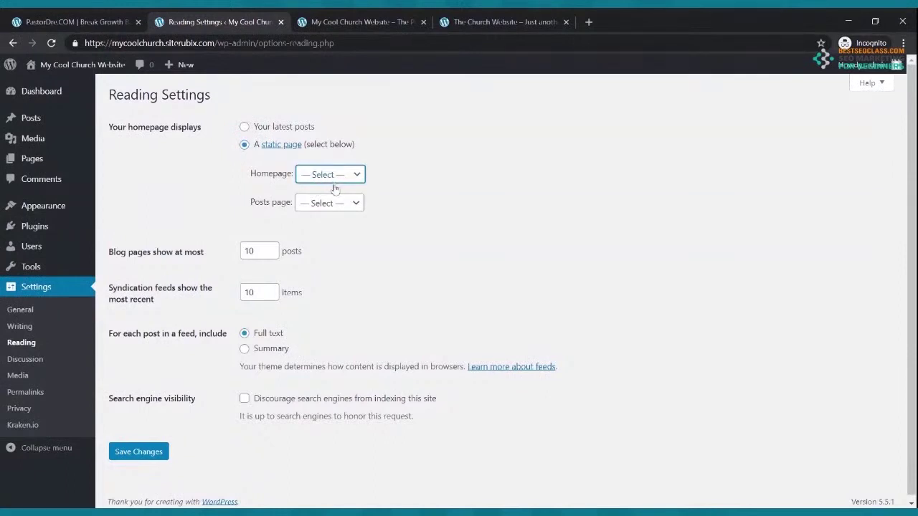
left_click(322, 256)
left_click(341, 207)
left_click(339, 218)
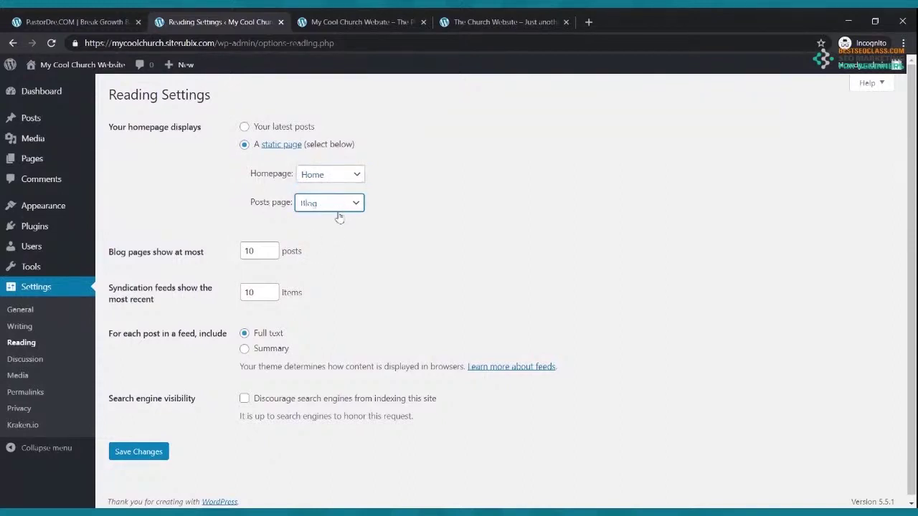
left_click(143, 449)
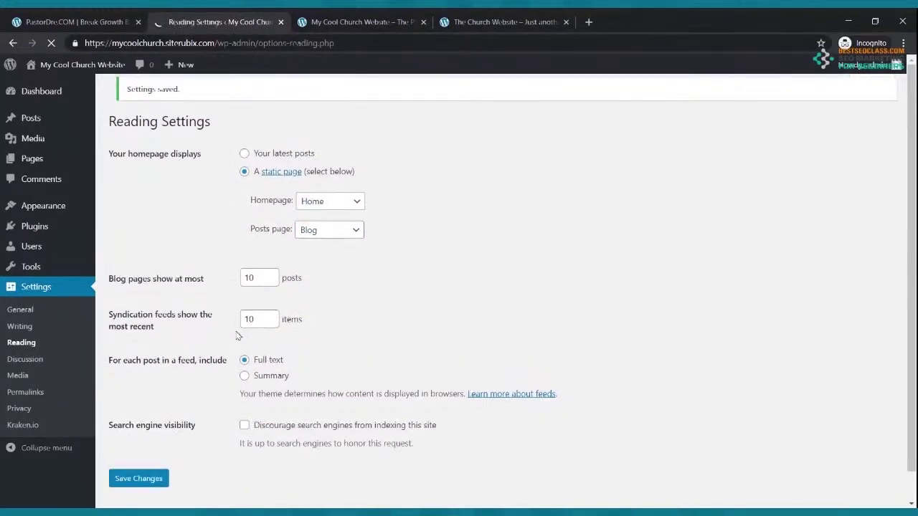
left_click(342, 17)
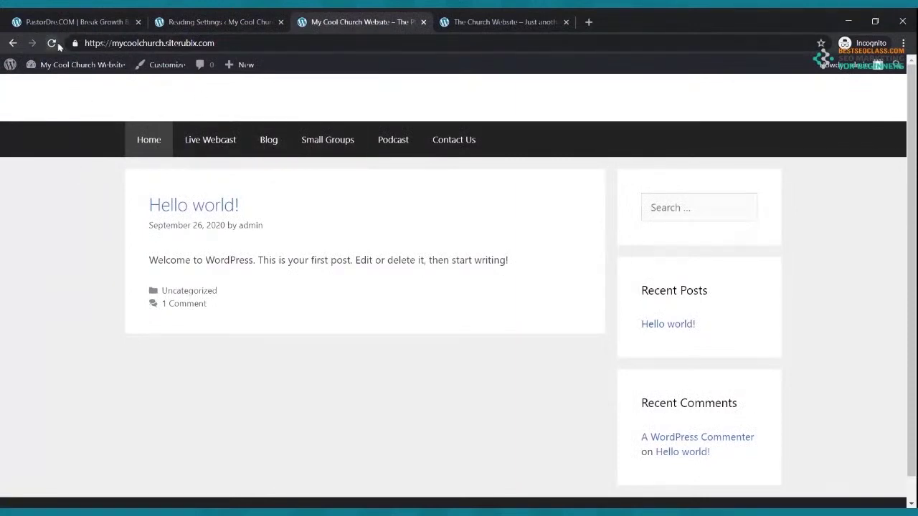
Reload the site to confirm Home as front page, then view the On Fire Church reference site
left_click(52, 43)
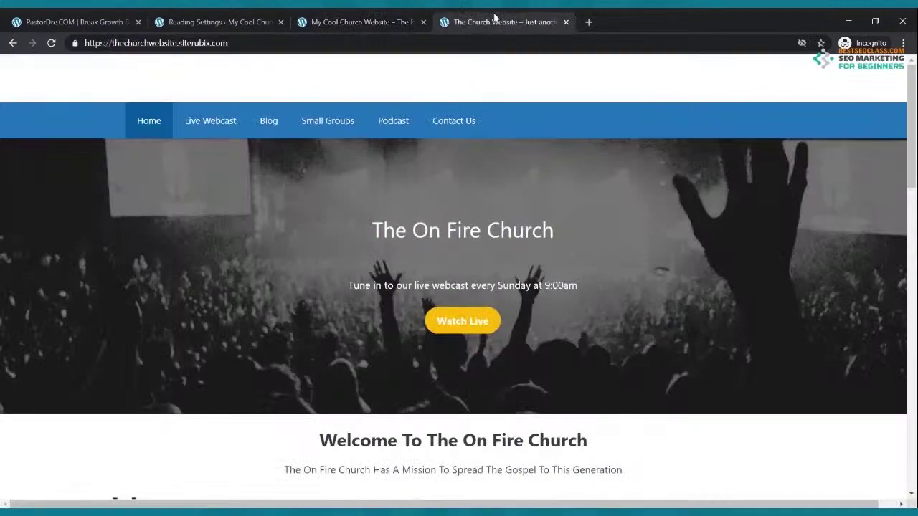
left_click(496, 20)
scroll(549, 277, "down", 6)
scroll(549, 277, "up", 6)
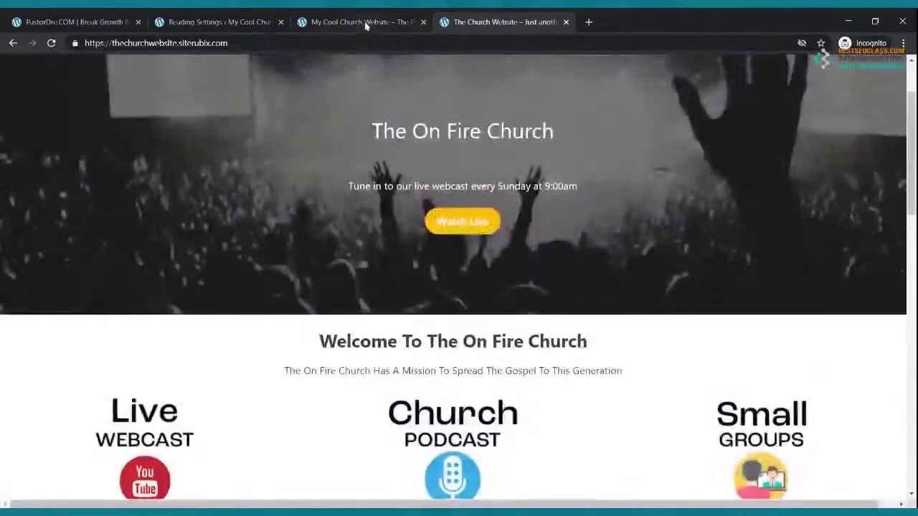
left_click(365, 23)
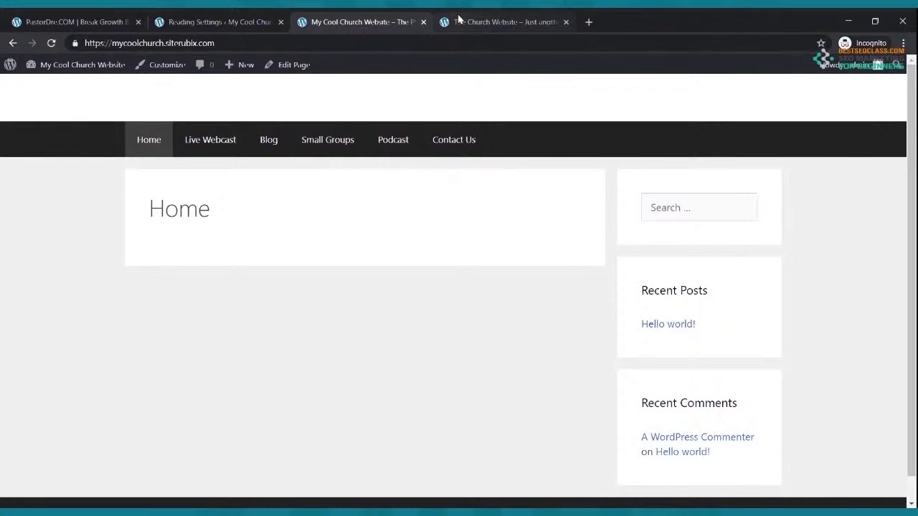
Compare the reference and own site, then open Appearance > Themes and the GeneratePress Customizer
left_click(502, 22)
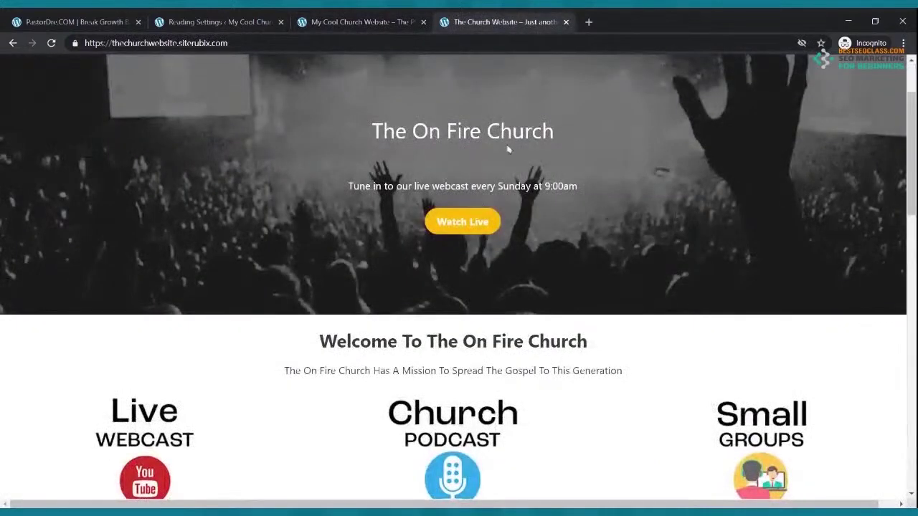
scroll(507, 149, "up", 1)
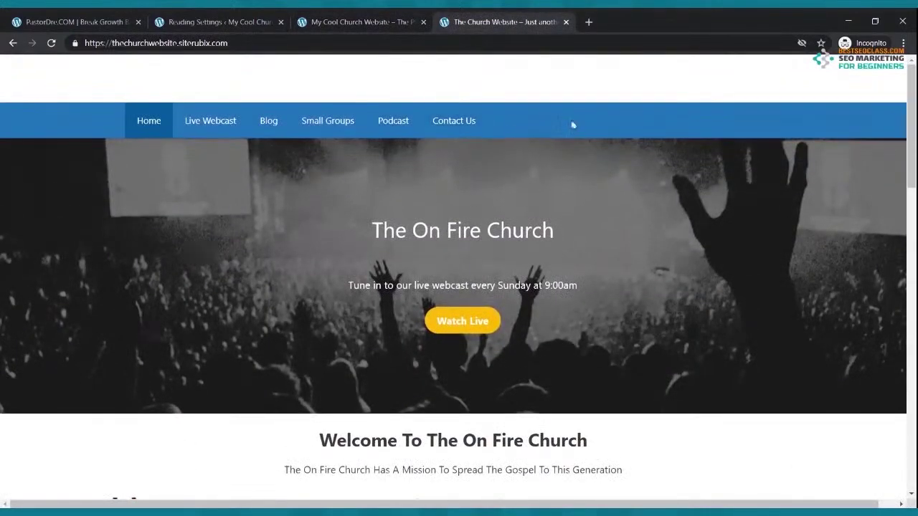
left_click(249, 22)
left_click(300, 20)
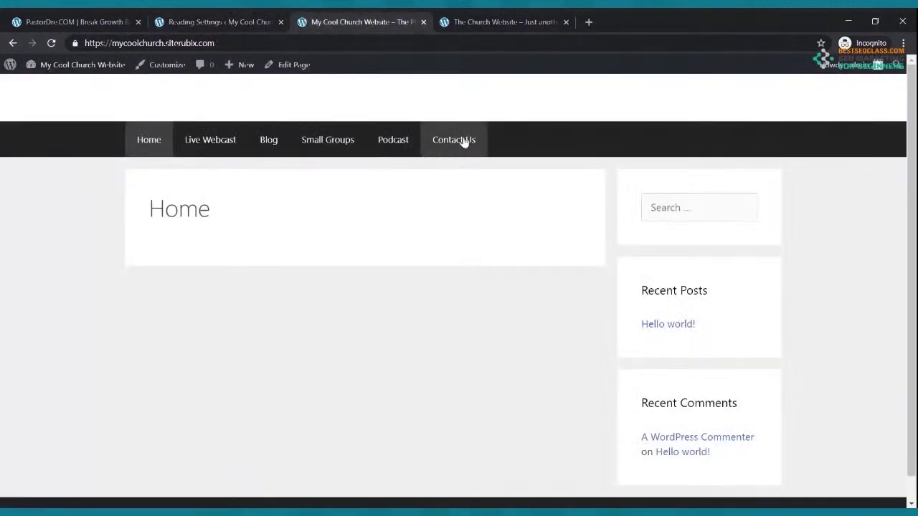
left_click(219, 21)
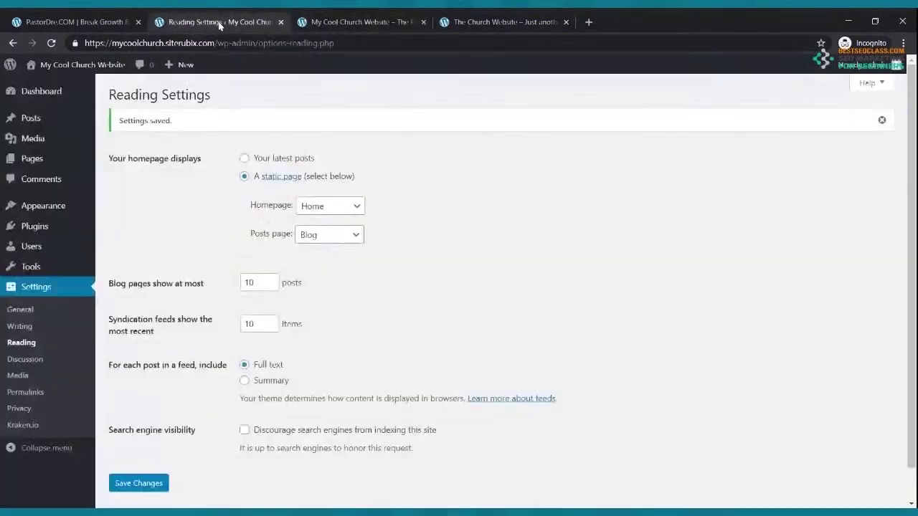
left_click(43, 208)
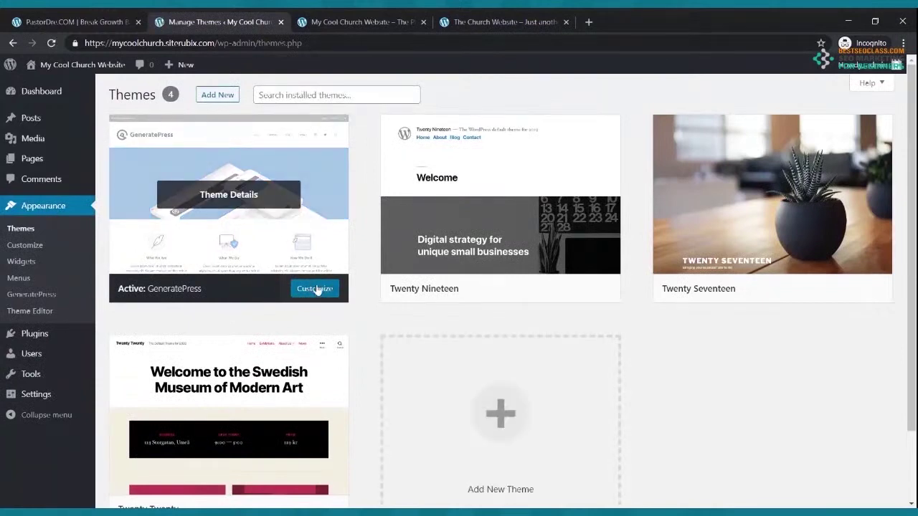
left_click(26, 247)
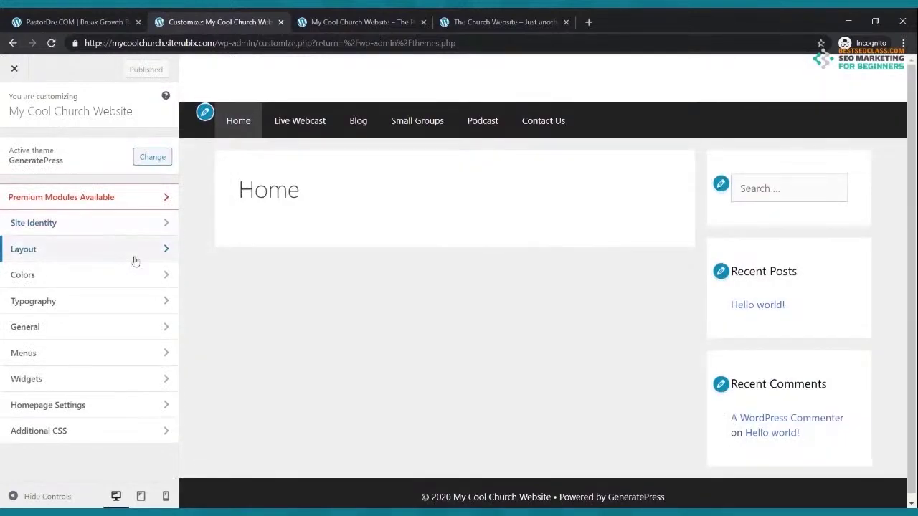
Set the Navigation Color Preset under Colors to Blue and publish it
left_click(86, 277)
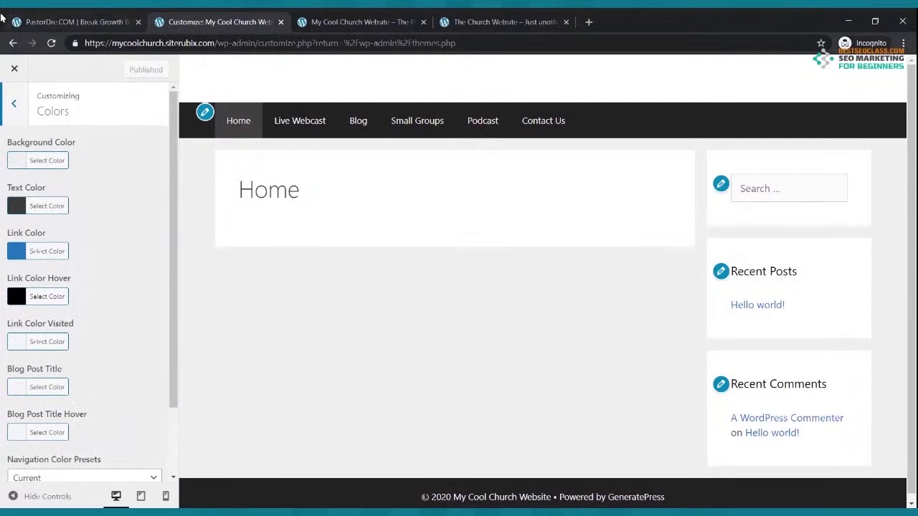
scroll(20, 170, "down", 1)
scroll(20, 170, "down", 1)
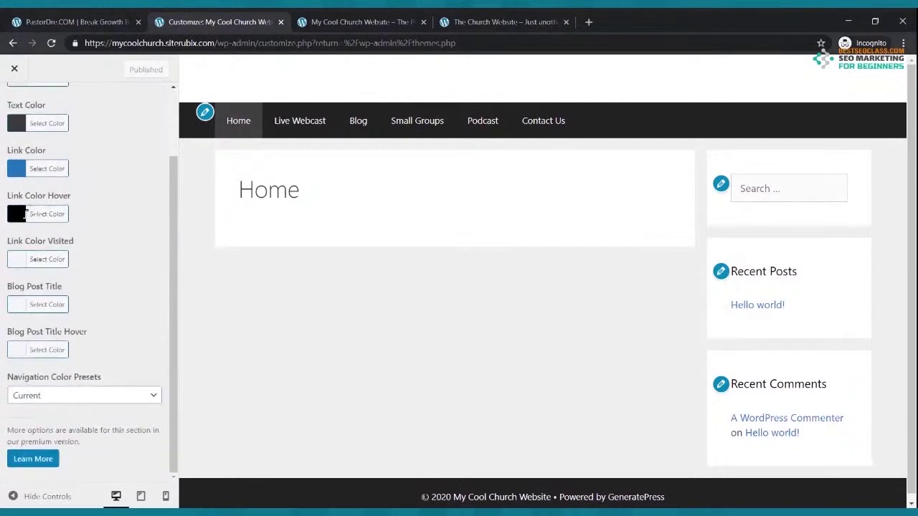
left_click(84, 398)
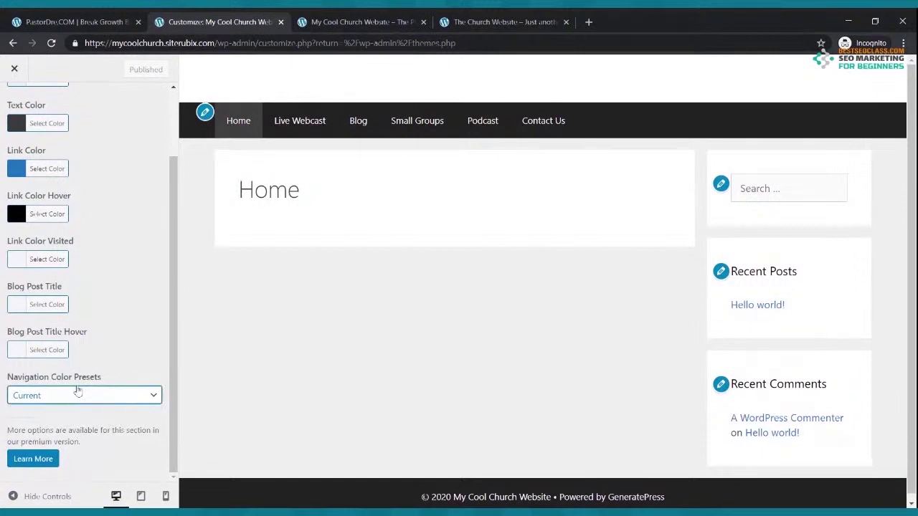
left_click(55, 378)
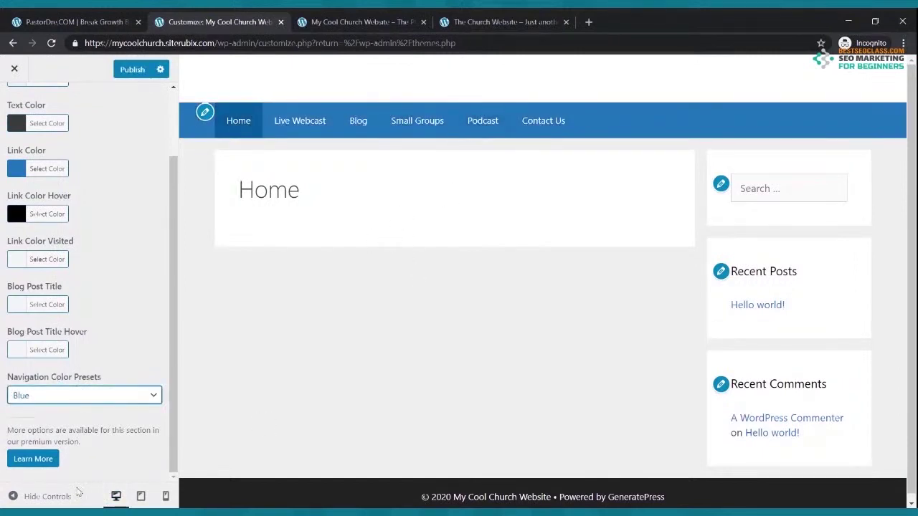
left_click(130, 70)
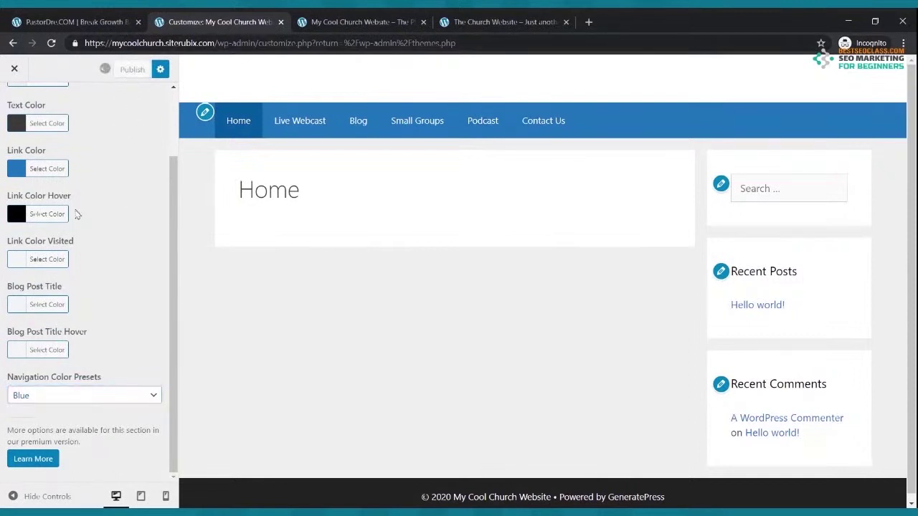
left_click(382, 16)
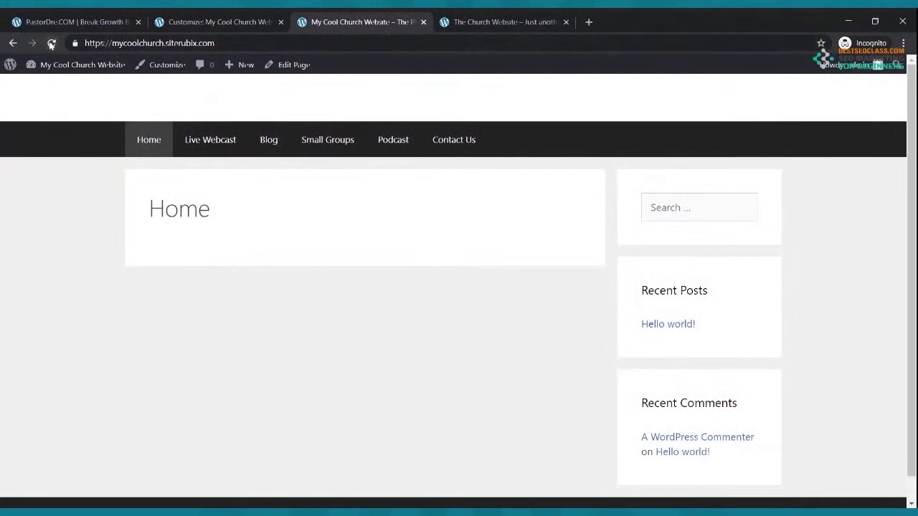
Reload the live site to see the blue menu bar, compare with the reference, and close the Customizer
left_click(51, 44)
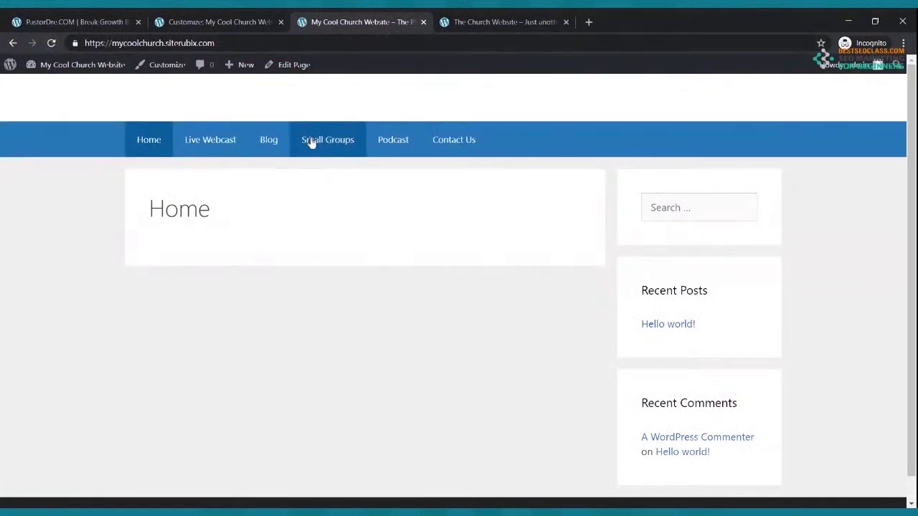
left_click(497, 22)
left_click(367, 23)
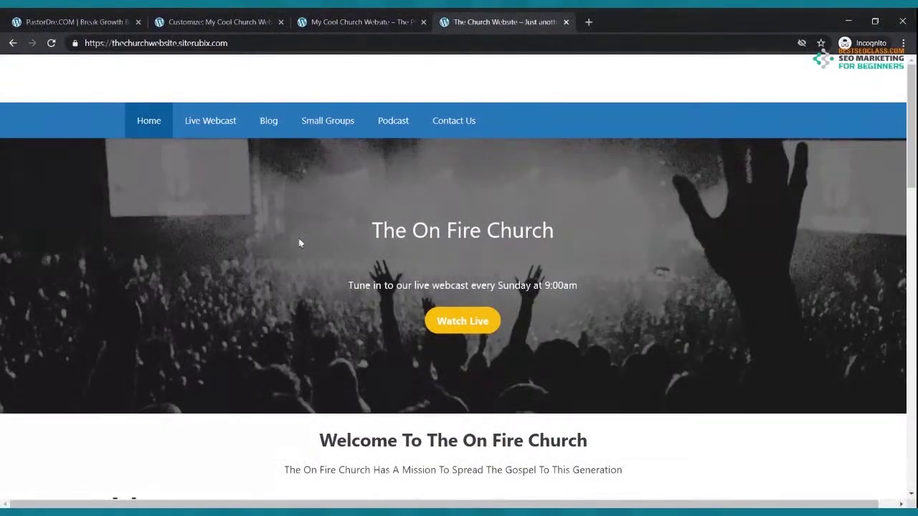
left_click(239, 26)
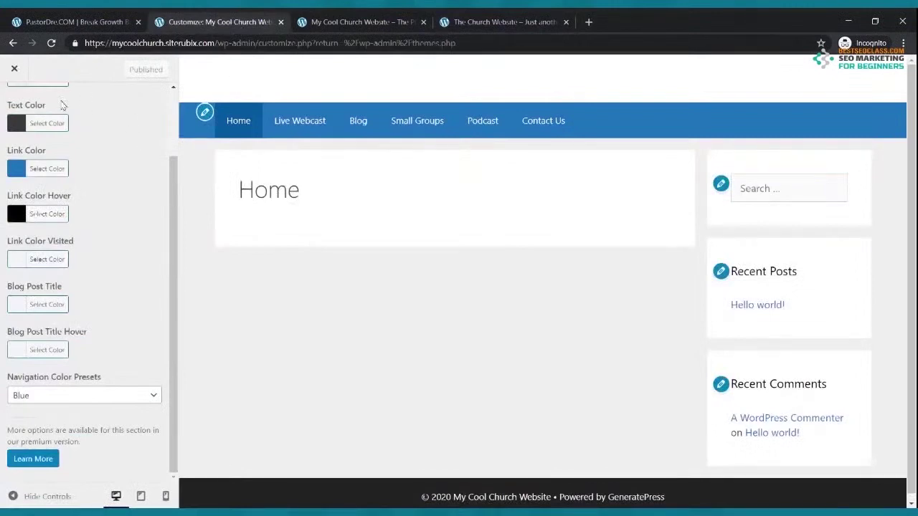
left_click(13, 70)
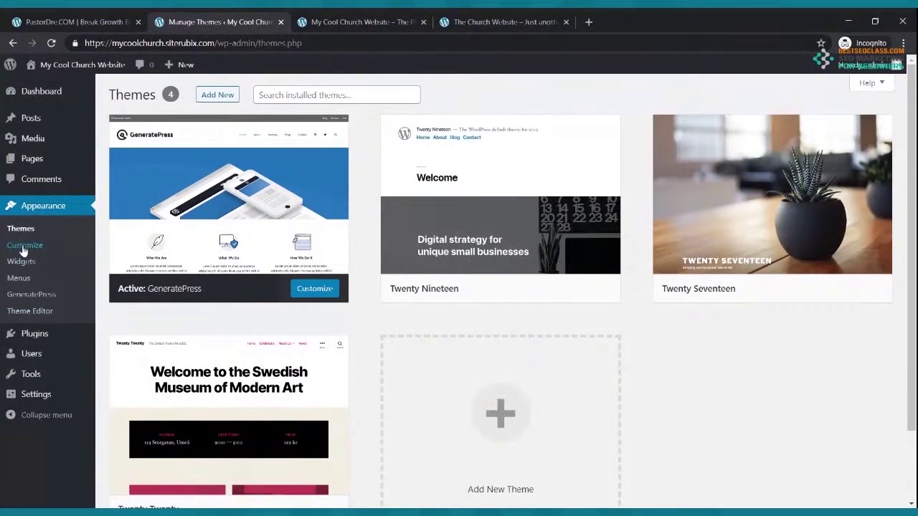
Edit the Home page in the block editor and hide its title
left_click(32, 163)
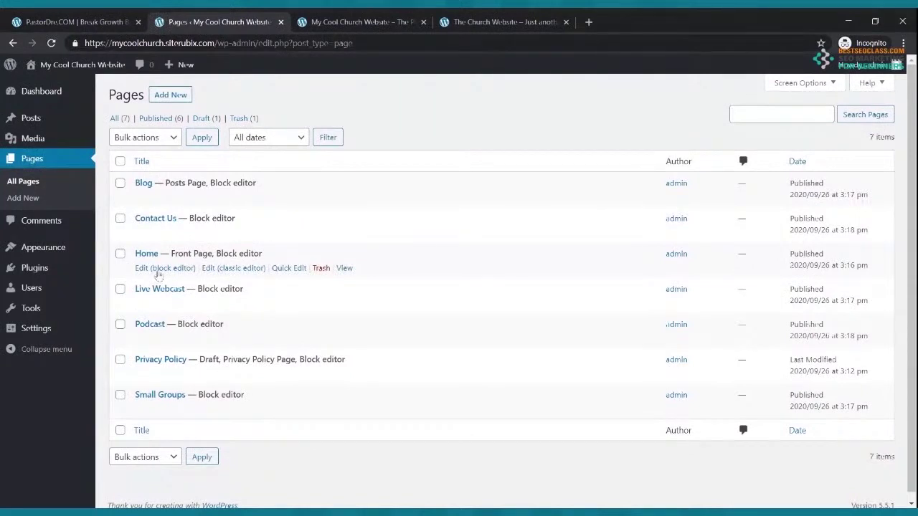
left_click(164, 269)
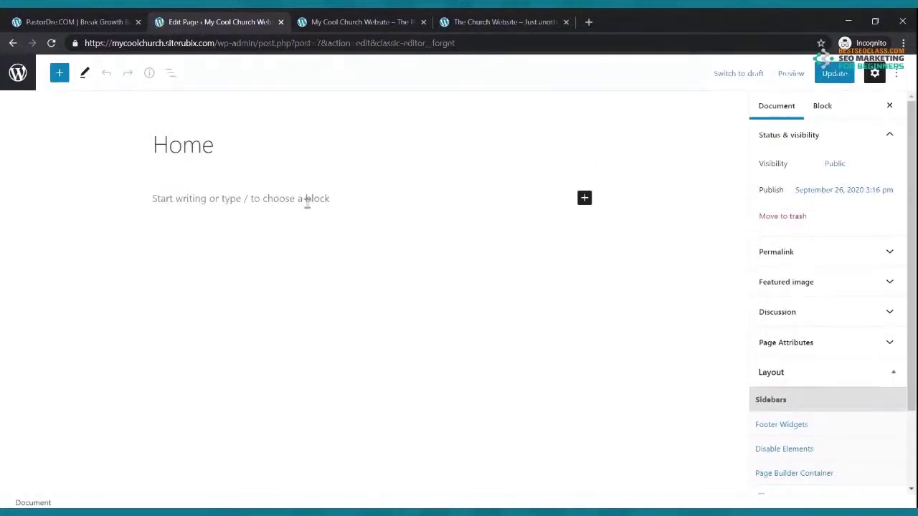
mouse_move(284, 149)
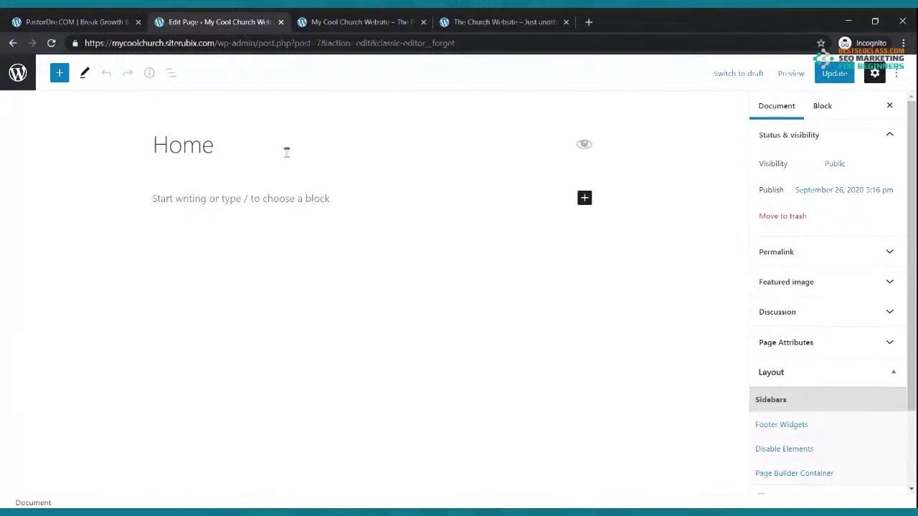
left_click(584, 148)
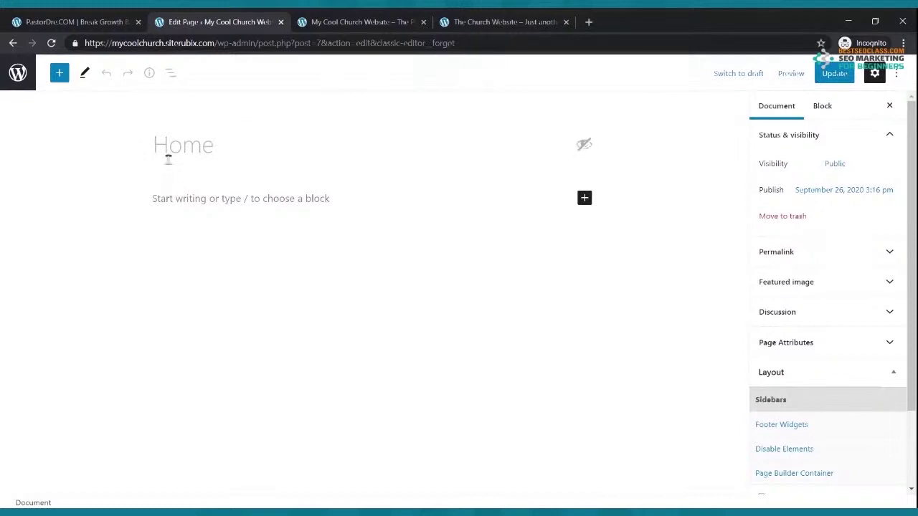
Update the Home page and check the result on the reloaded live site
left_click(372, 19)
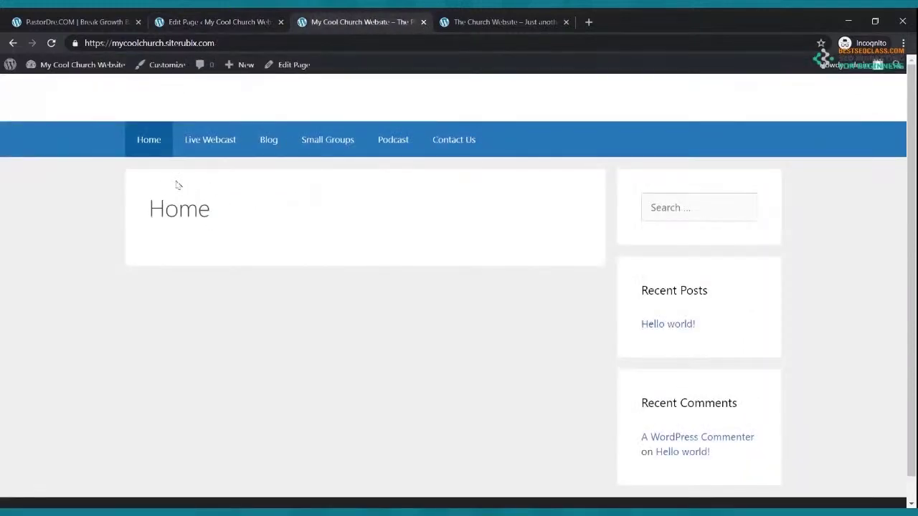
left_click(51, 43)
left_click(195, 20)
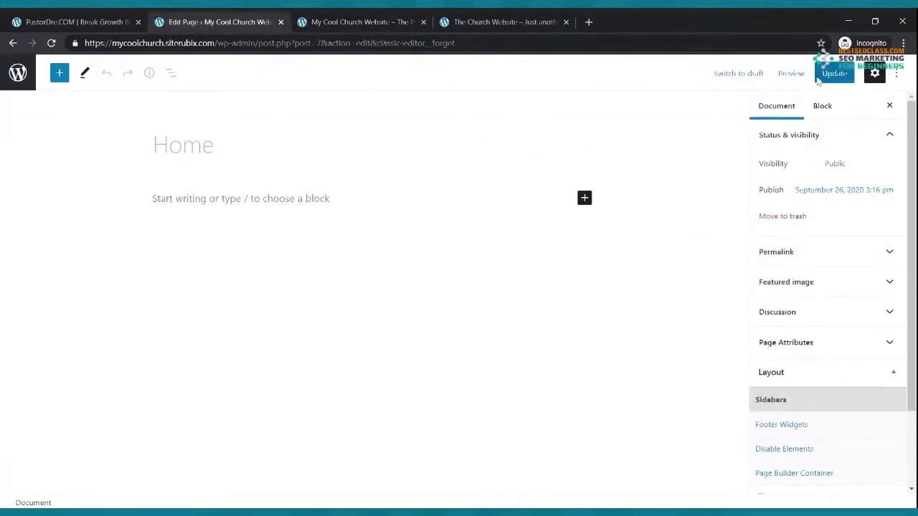
left_click(818, 79)
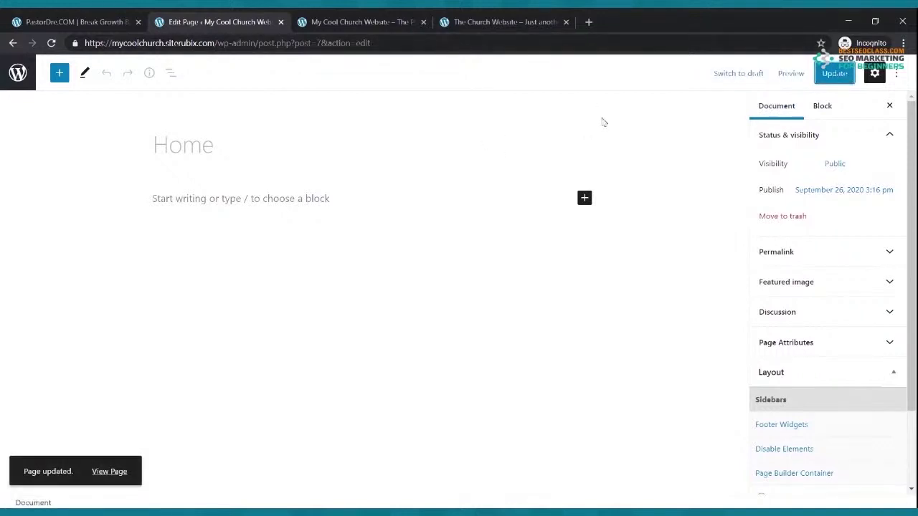
left_click(365, 21)
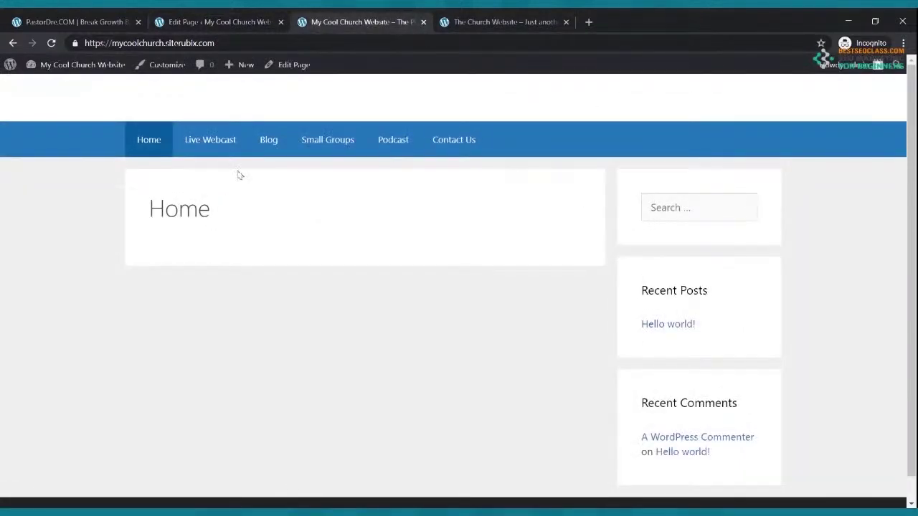
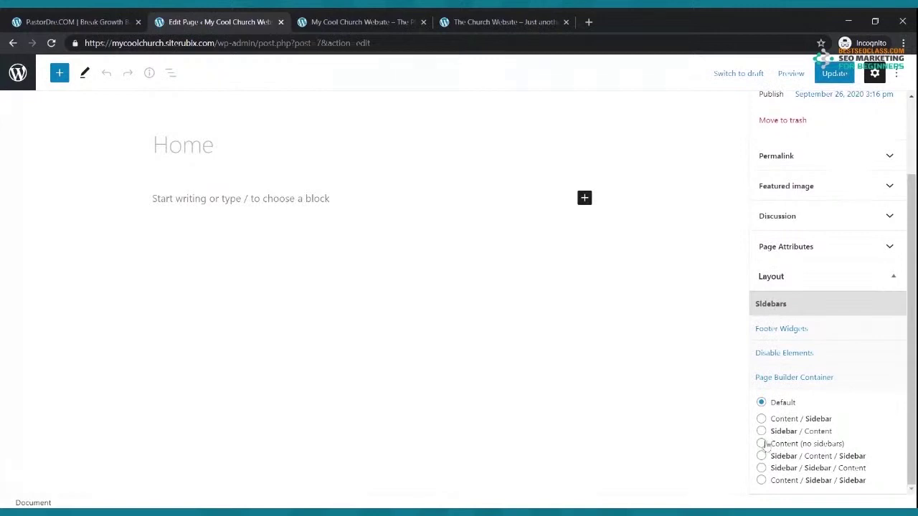
Set the Home page layout to Content (no sidebars), update it, and reload the live page
left_click(761, 444)
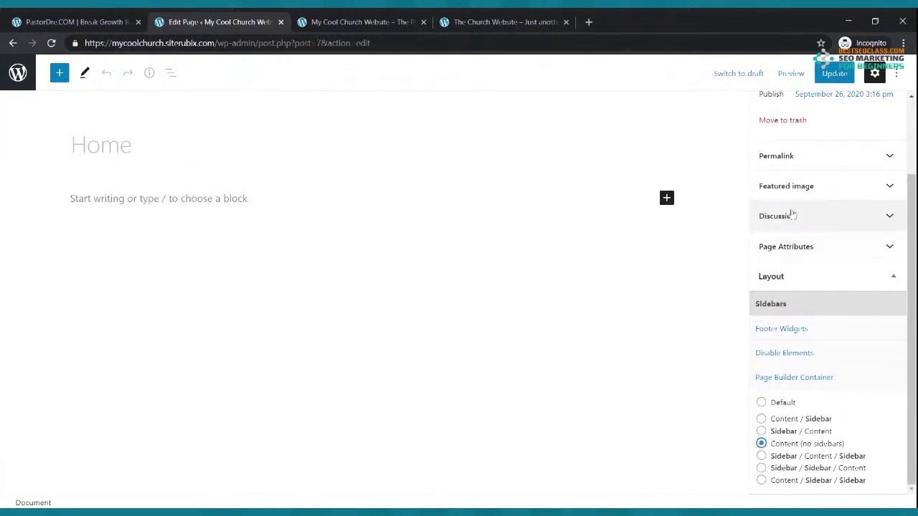
left_click(834, 73)
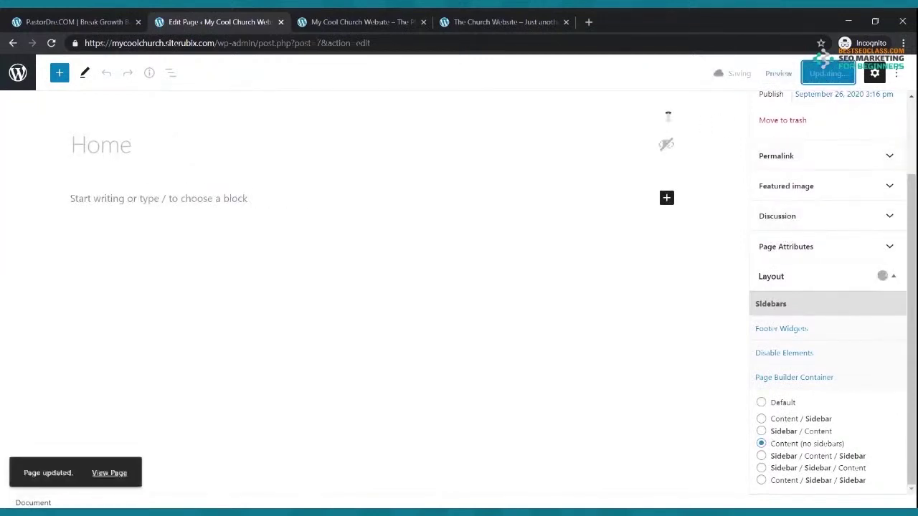
left_click(365, 20)
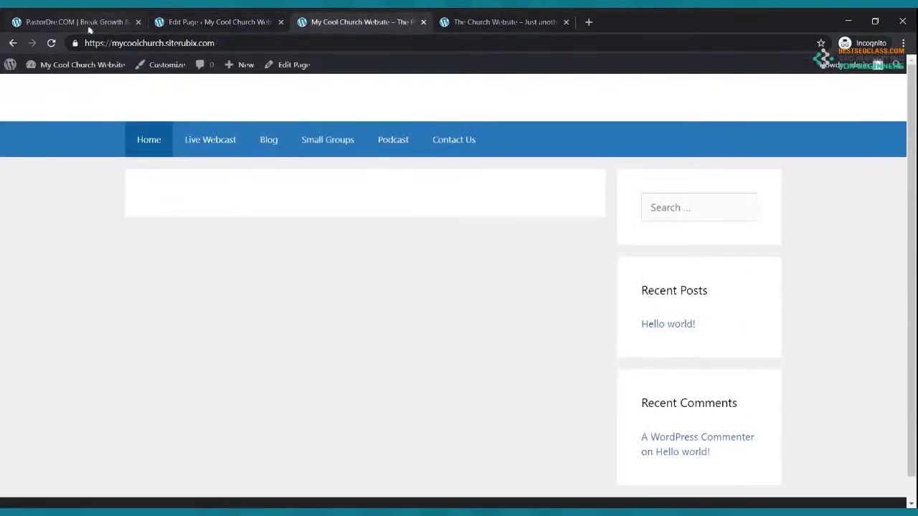
left_click(51, 43)
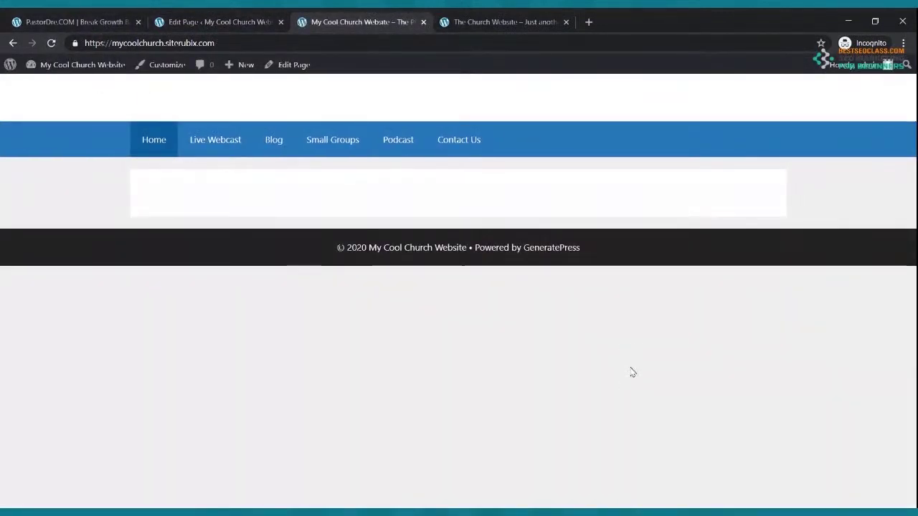
Compare the full-width live Home page with the reference church homepage, then return to the editor
left_click(502, 21)
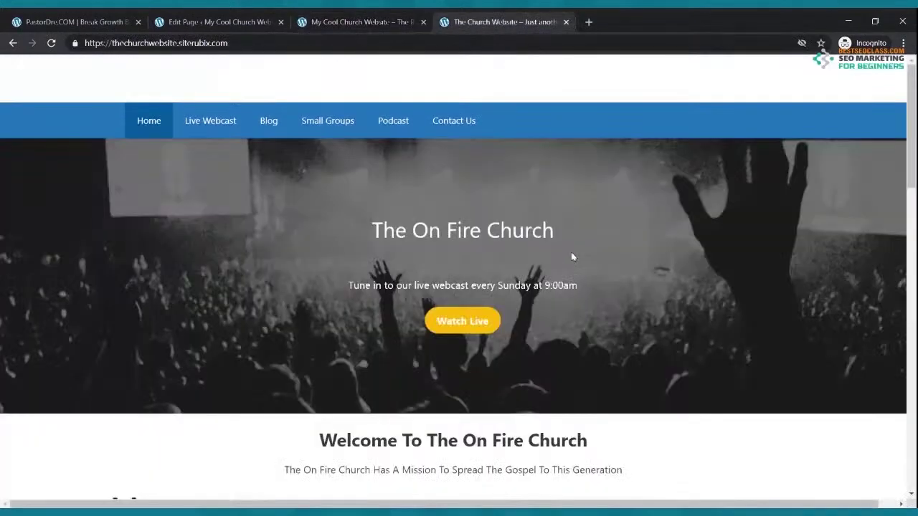
scroll(571, 258, "down", 2)
scroll(559, 230, "up", 2)
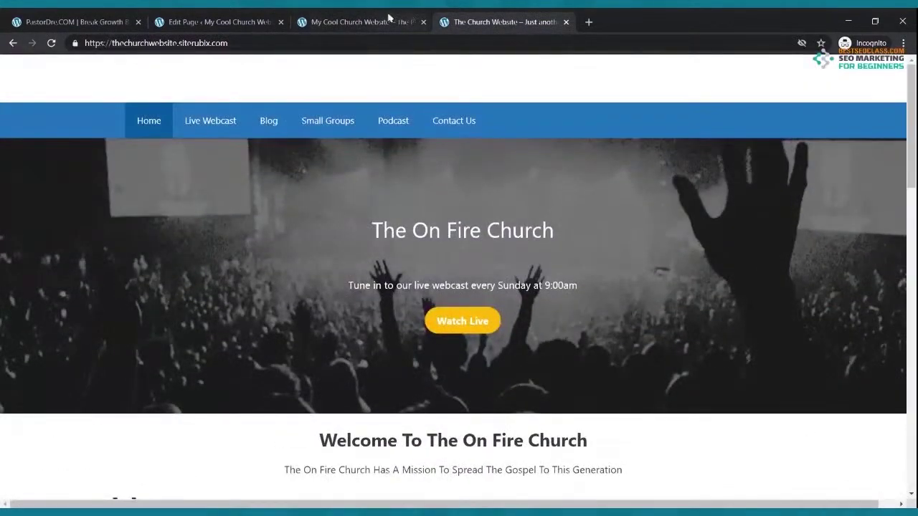
left_click(394, 21)
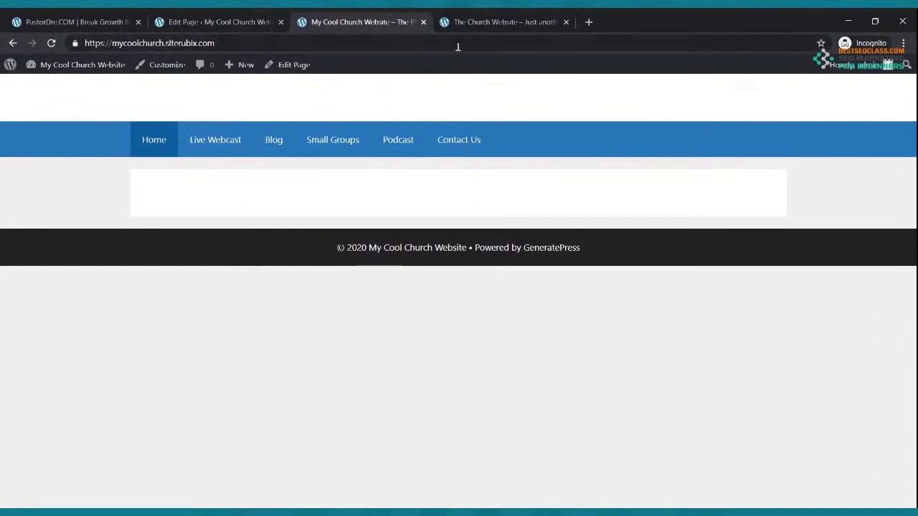
left_click(467, 23)
left_click(236, 20)
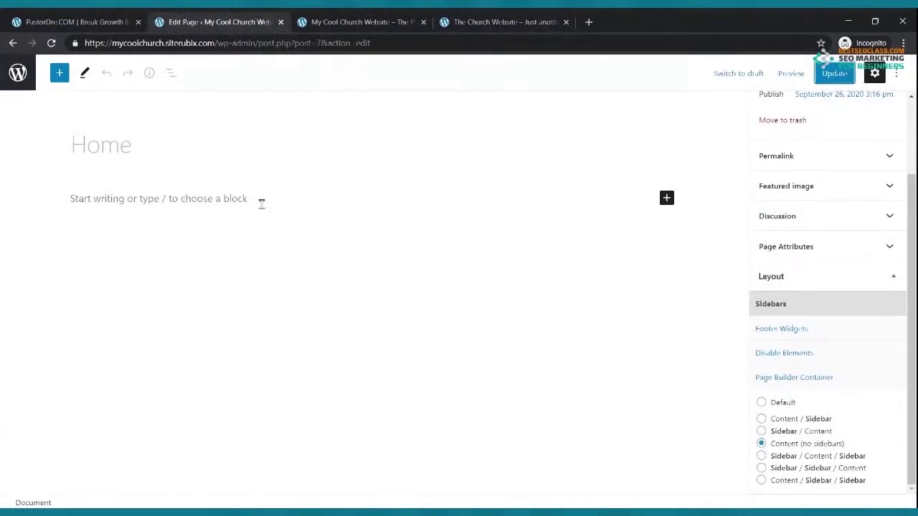
Insert a Cover block into the Home page using the inserter search 'cov'
left_click(663, 205)
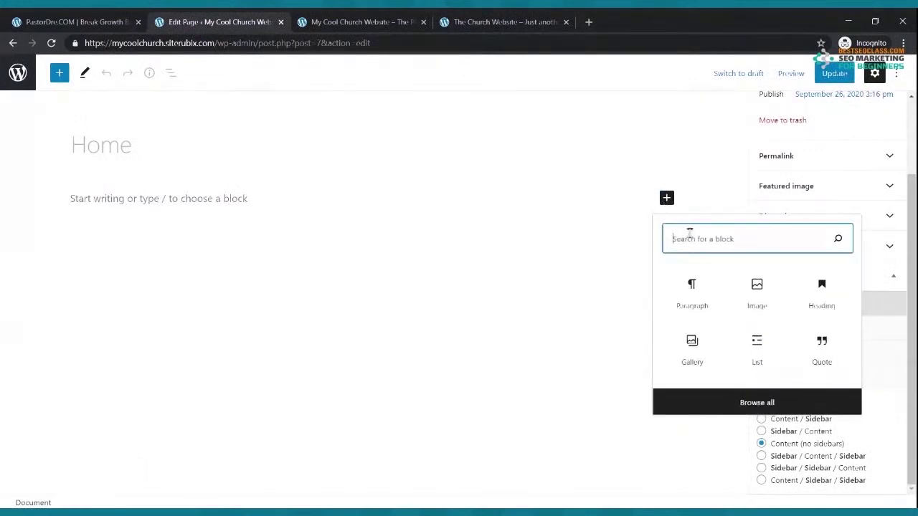
type("cover")
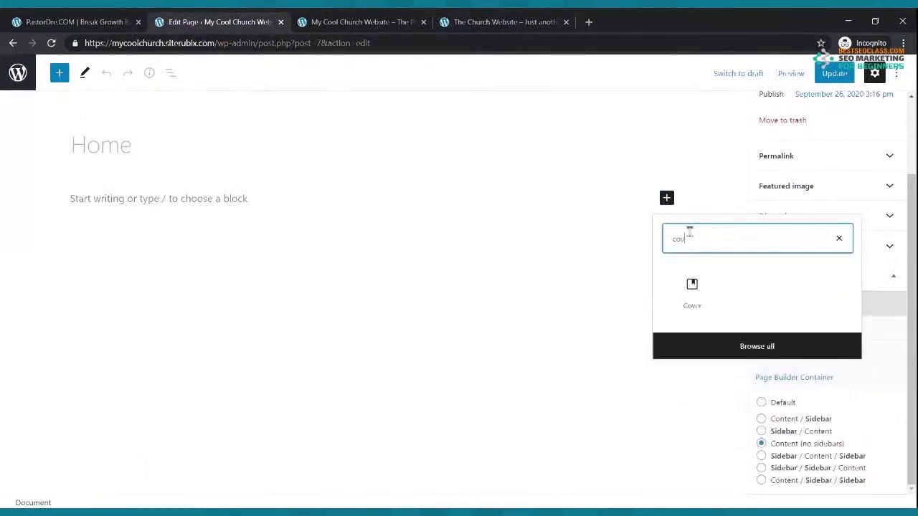
left_click(689, 290)
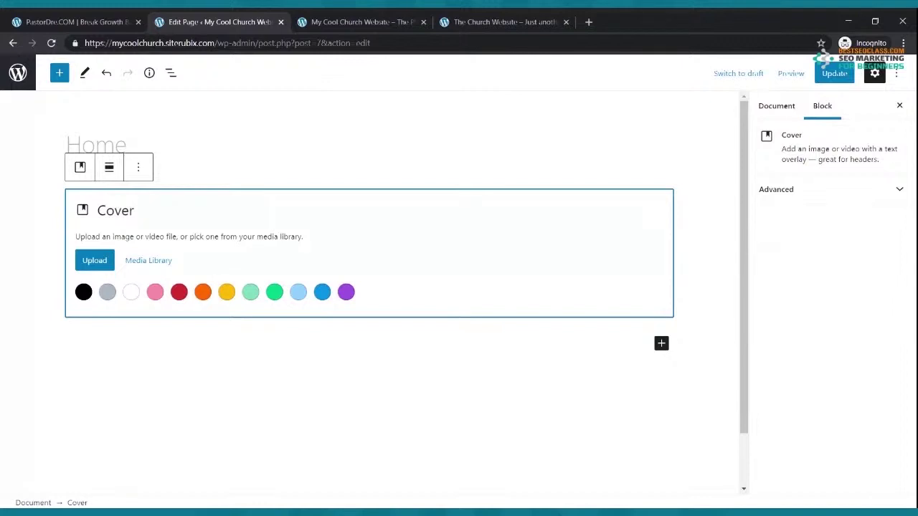
left_click(495, 22)
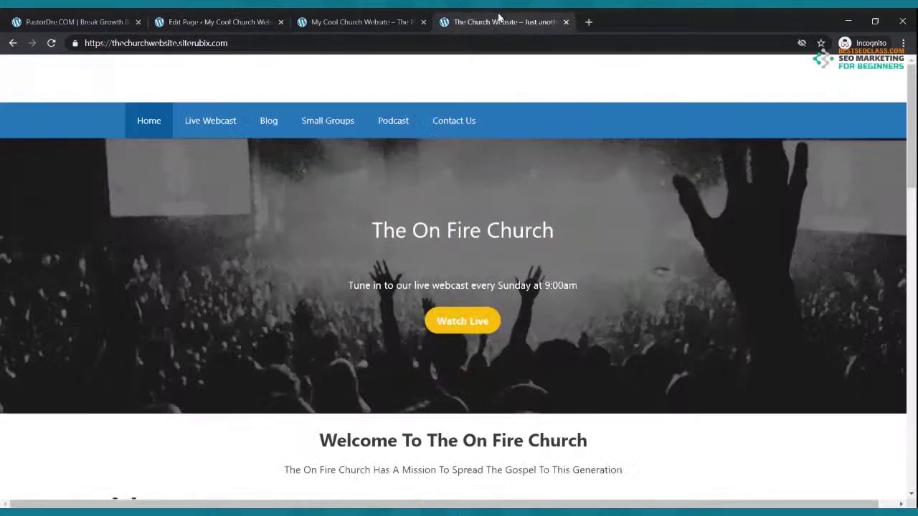
left_click(249, 20)
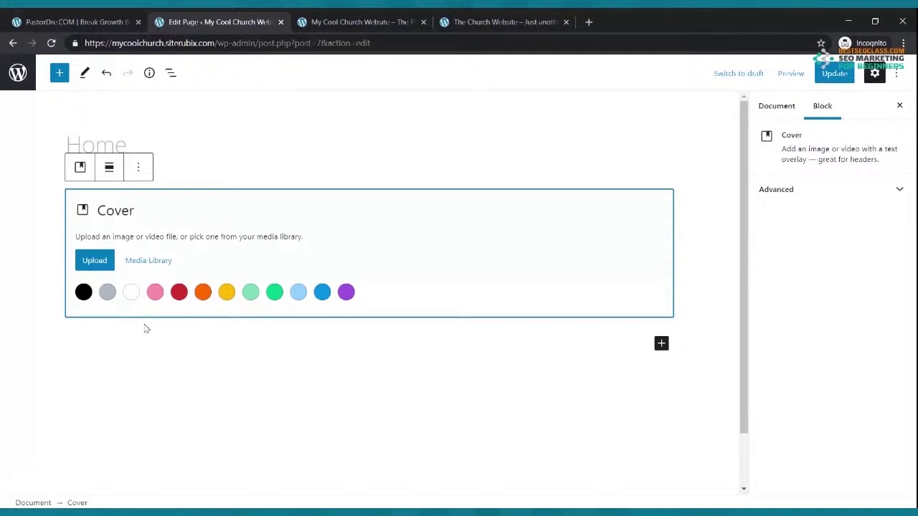
Upload the black-and-white concert crowd photo as the cover background and save the page
left_click(98, 262)
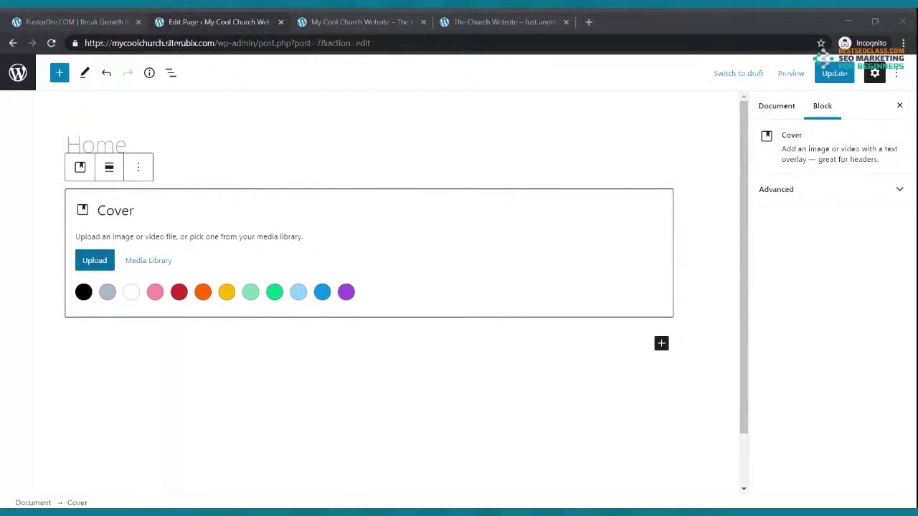
key("Escape")
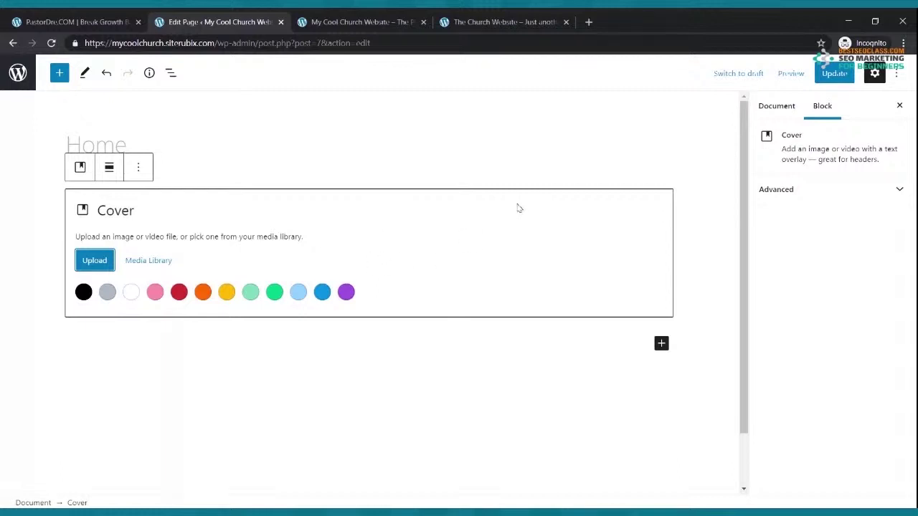
left_click(833, 74)
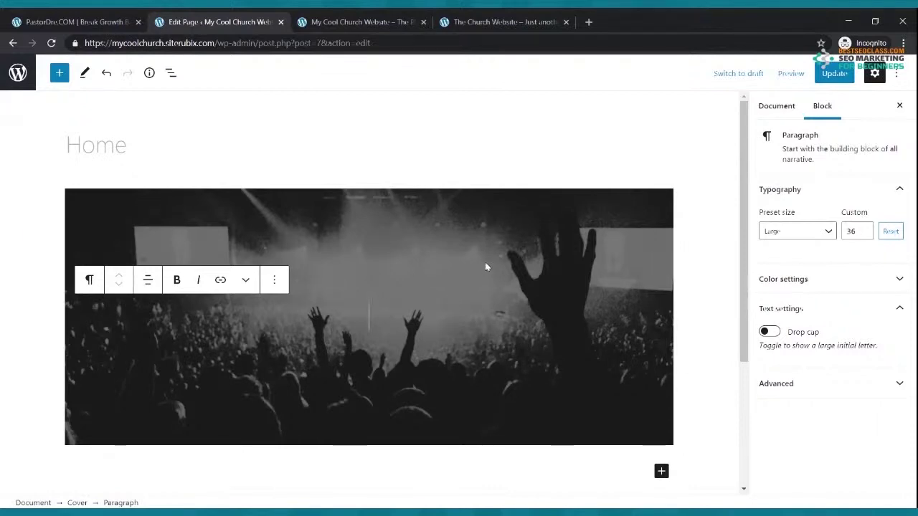
Update the Home page with the cover image and reload it on the live site
scroll(485, 266, "down", 1)
scroll(486, 266, "up", 1)
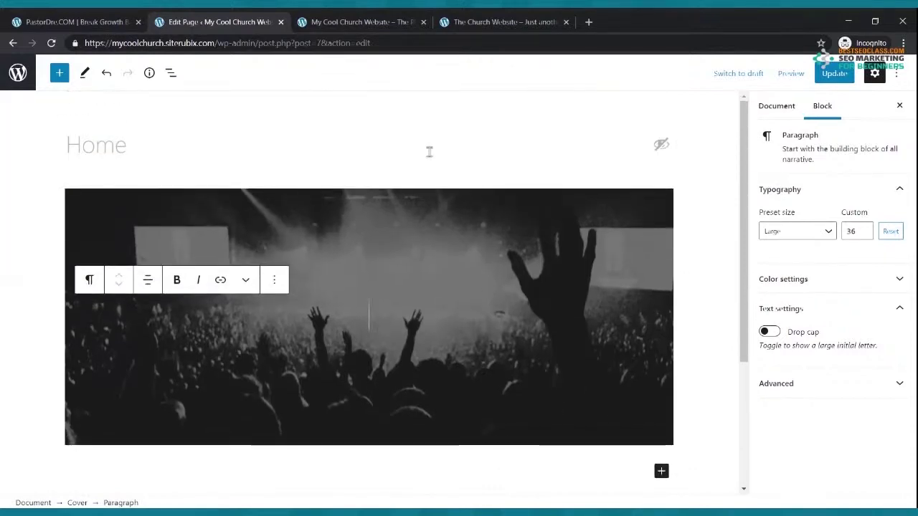
left_click(833, 73)
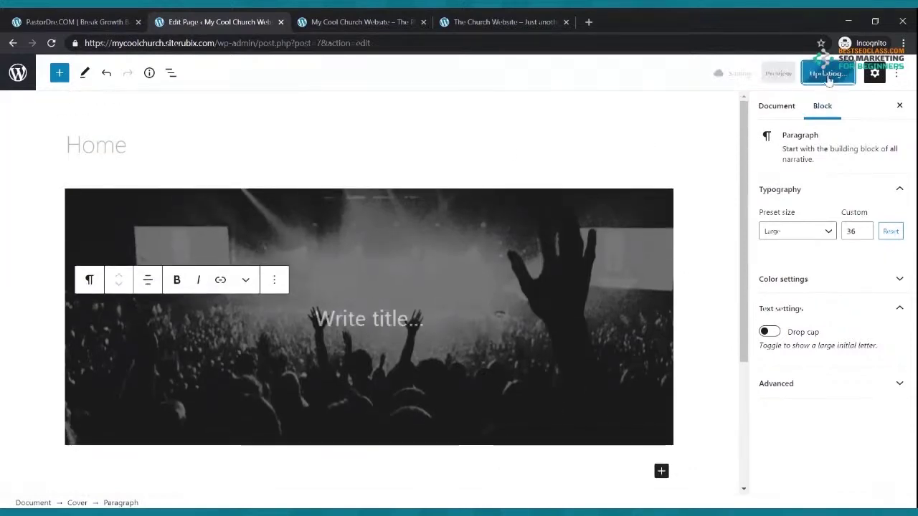
left_click(387, 20)
left_click(51, 43)
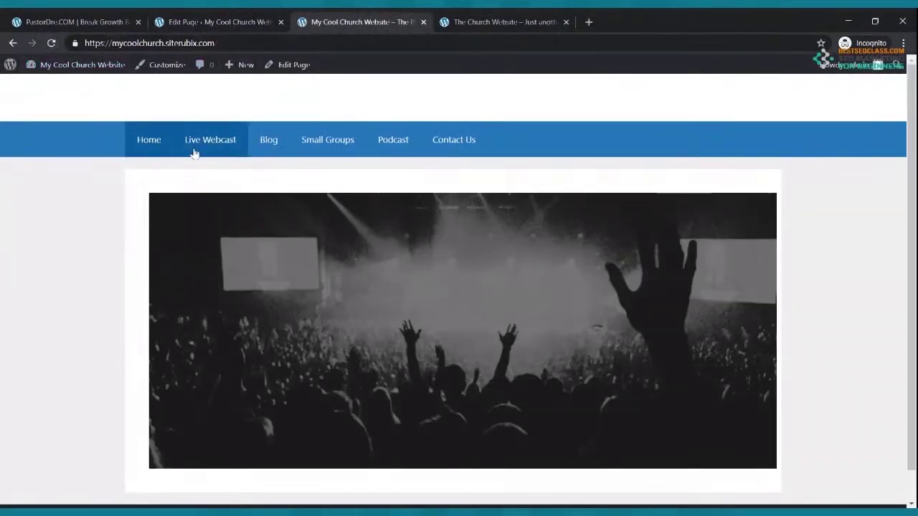
Compare the live cover with the reference homepage, then bring up the page-level settings in the editor
left_click(482, 20)
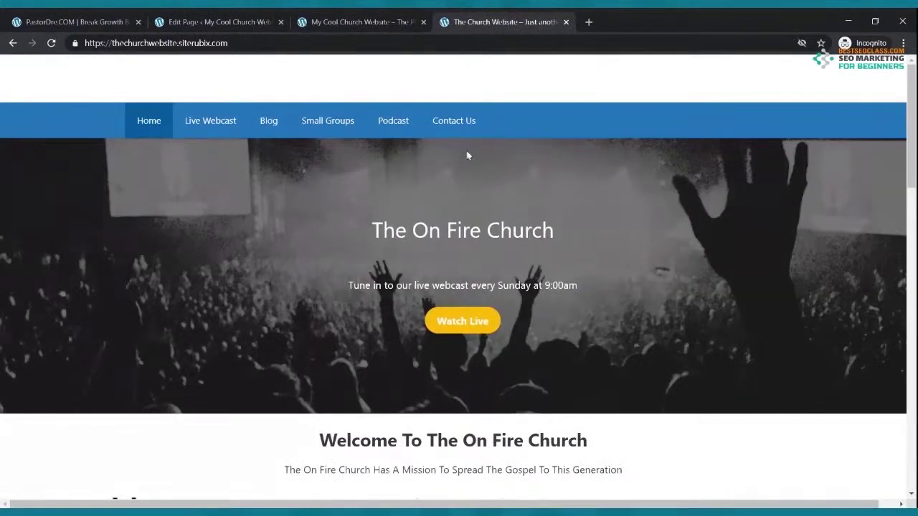
left_click(351, 20)
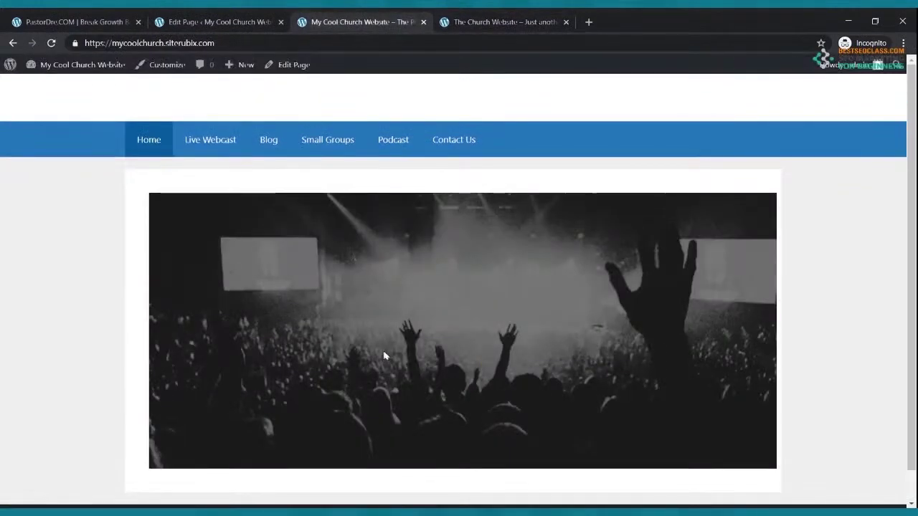
left_click(215, 21)
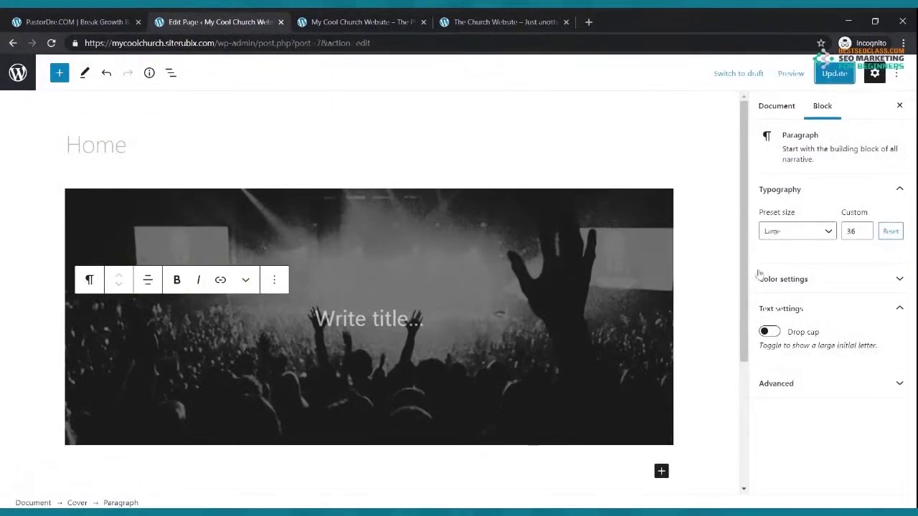
left_click(340, 157)
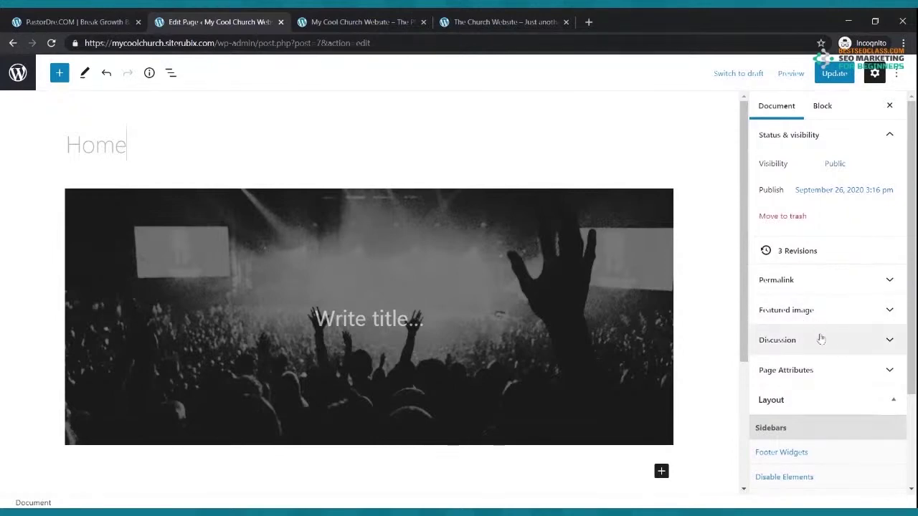
Set the page builder container to full width in the layout options and update the page
scroll(821, 329, "down", 2)
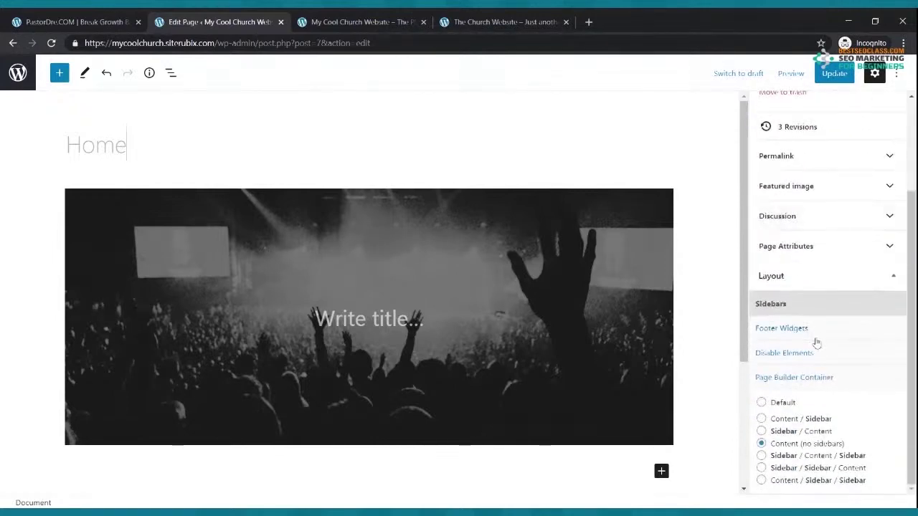
left_click(807, 280)
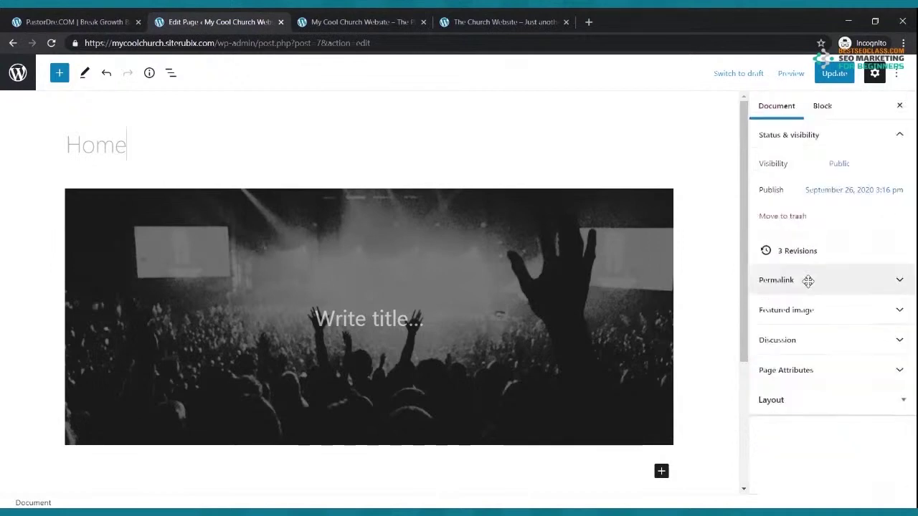
left_click(796, 400)
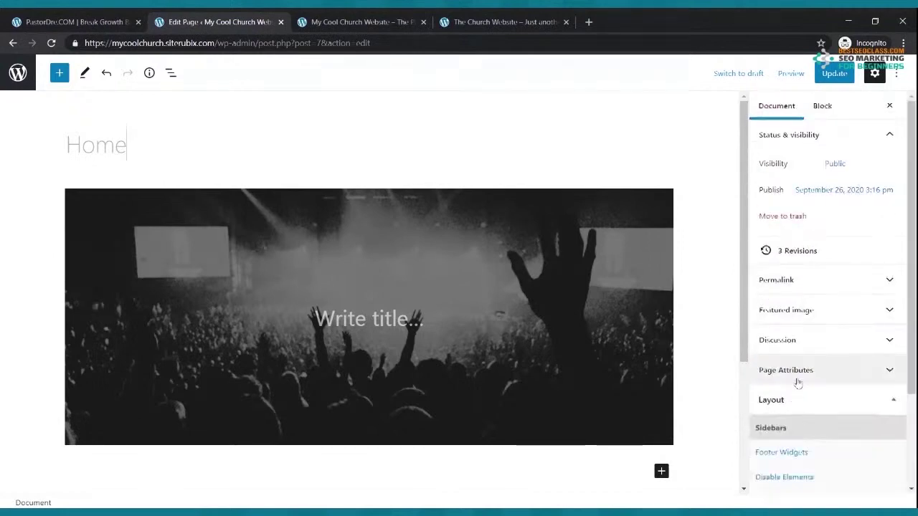
scroll(797, 381, "down", 2)
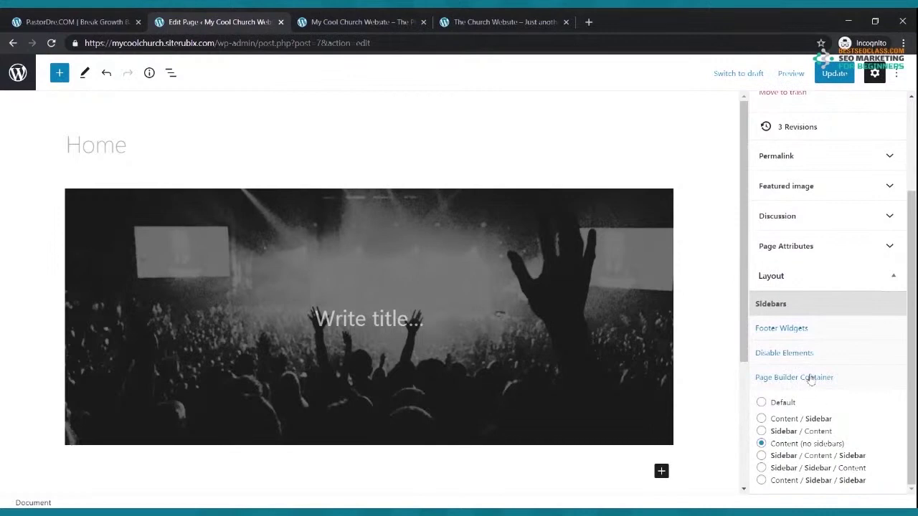
left_click(811, 381)
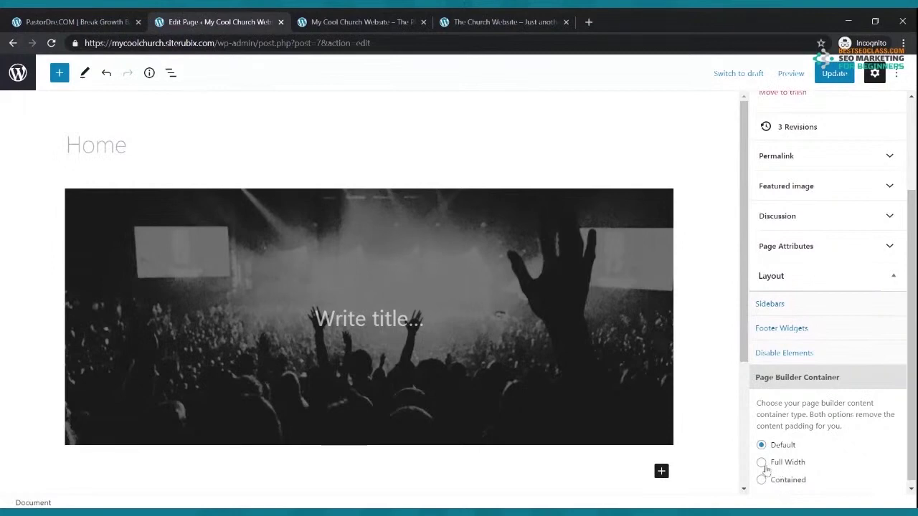
left_click(761, 463)
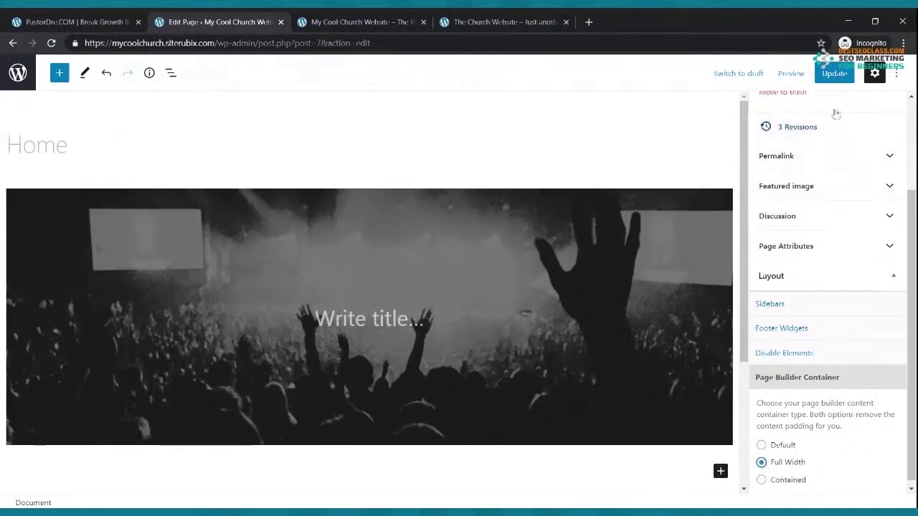
left_click(830, 79)
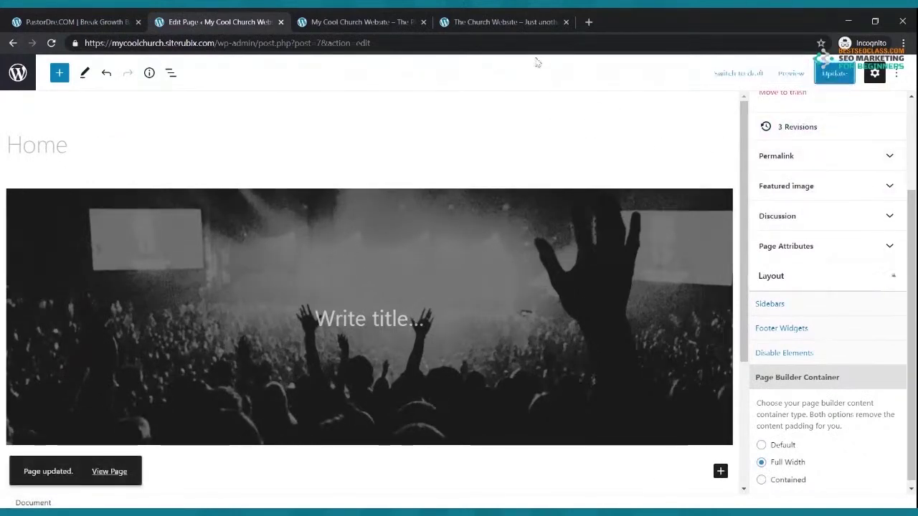
Reload the live church site to check the full-width hero, compare with On Fire Church, and return to editing
left_click(352, 17)
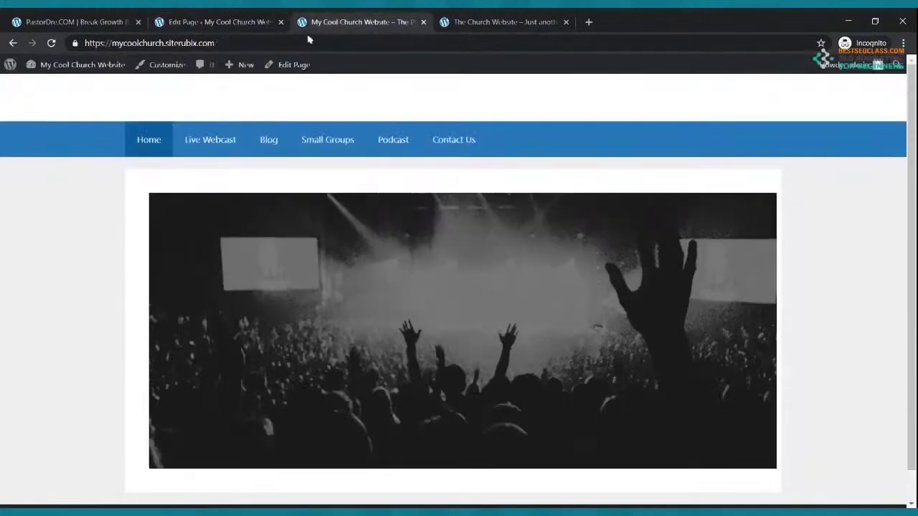
left_click(51, 44)
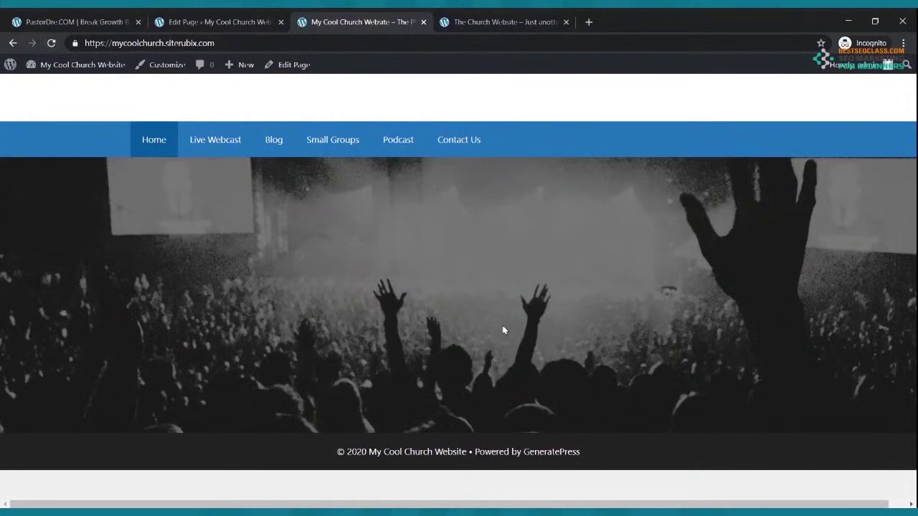
left_click(444, 20)
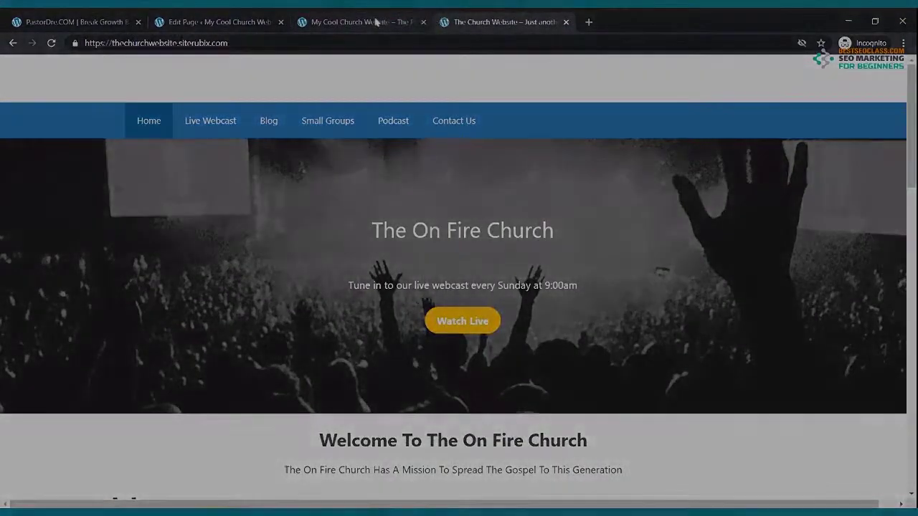
left_click(375, 22)
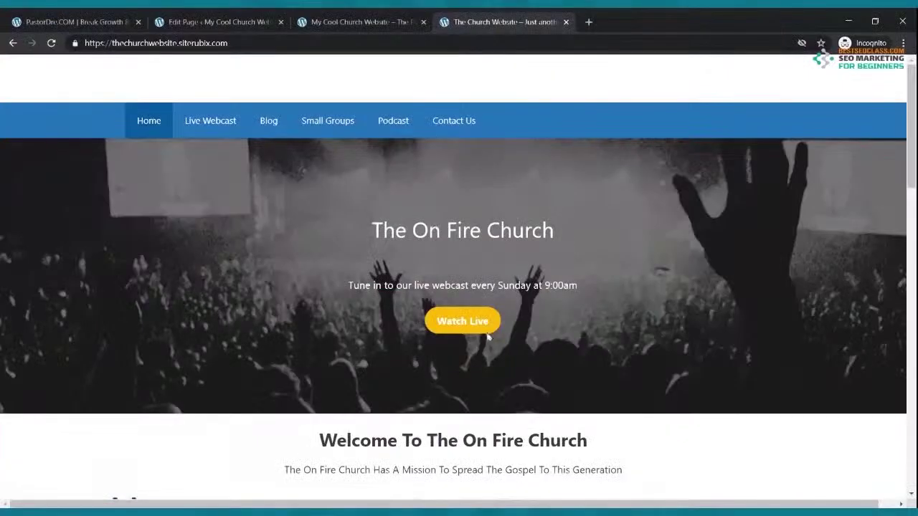
left_click(215, 22)
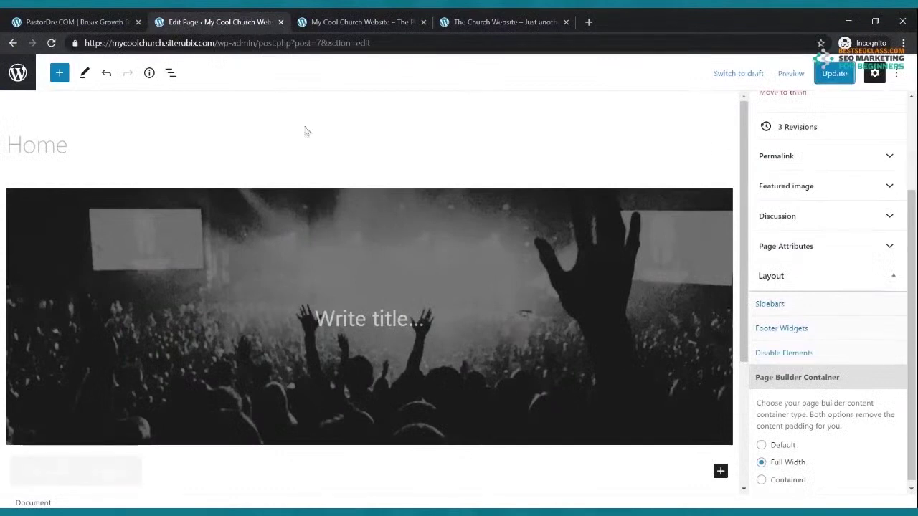
Title the cover 'The Cool Church' and update the page
left_click(367, 318)
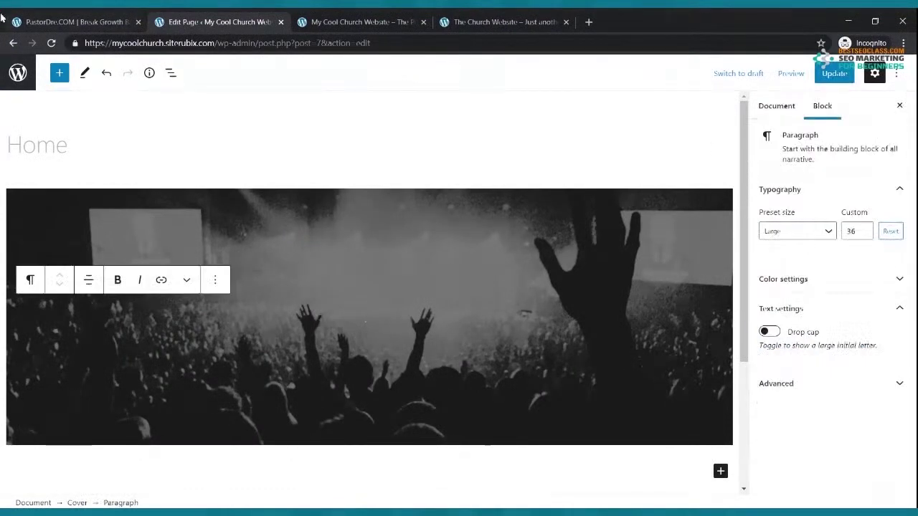
type("T")
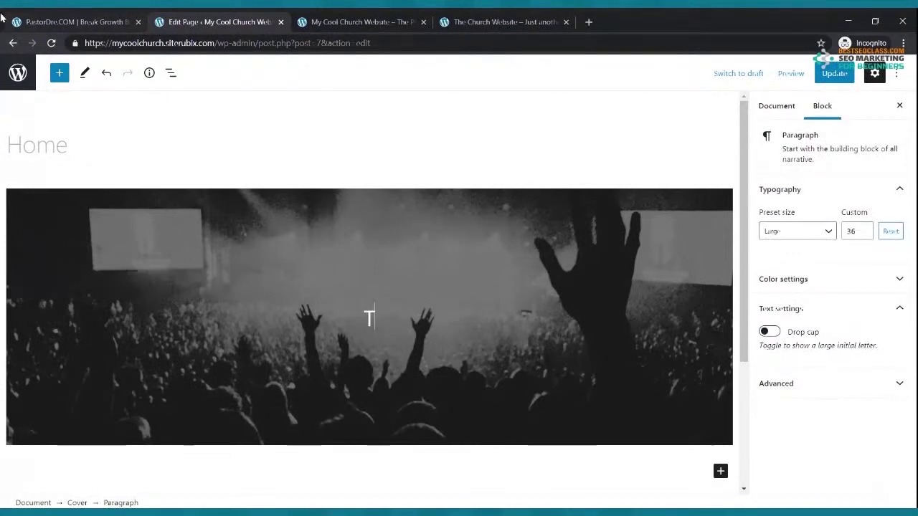
type("he Co")
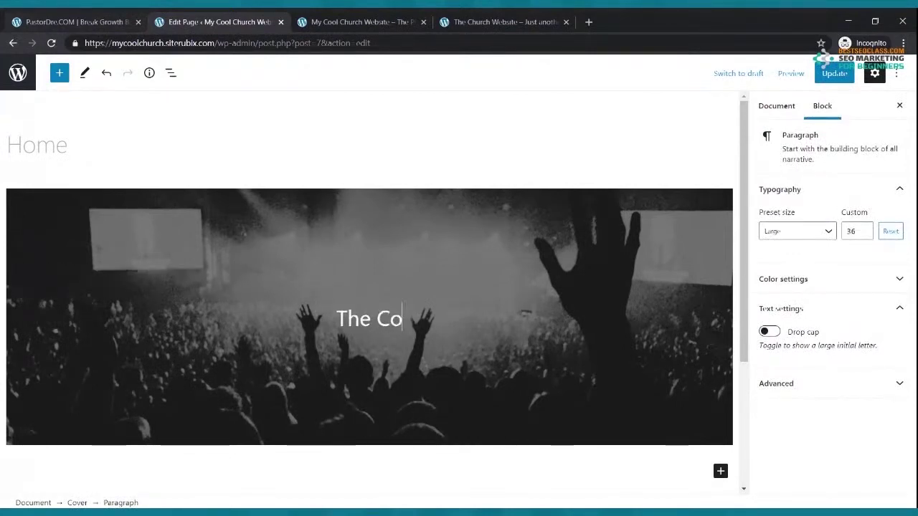
type("ol Church")
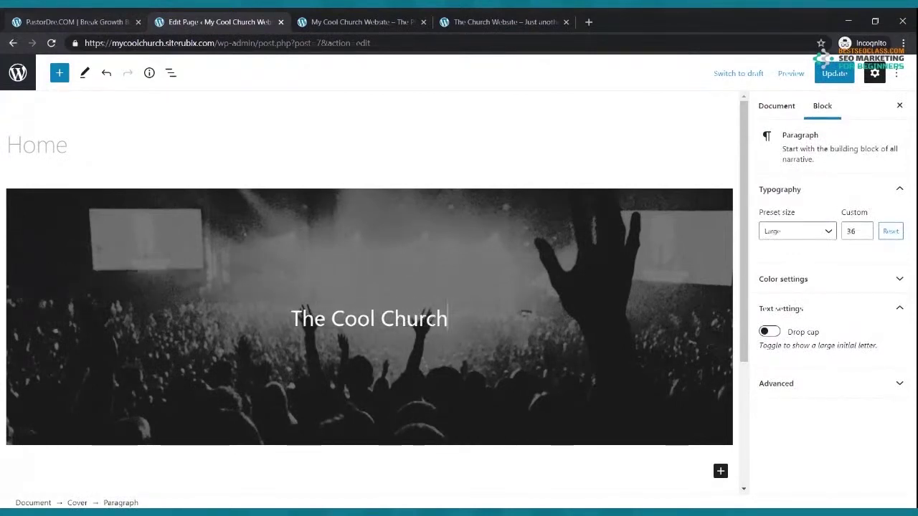
left_click(831, 73)
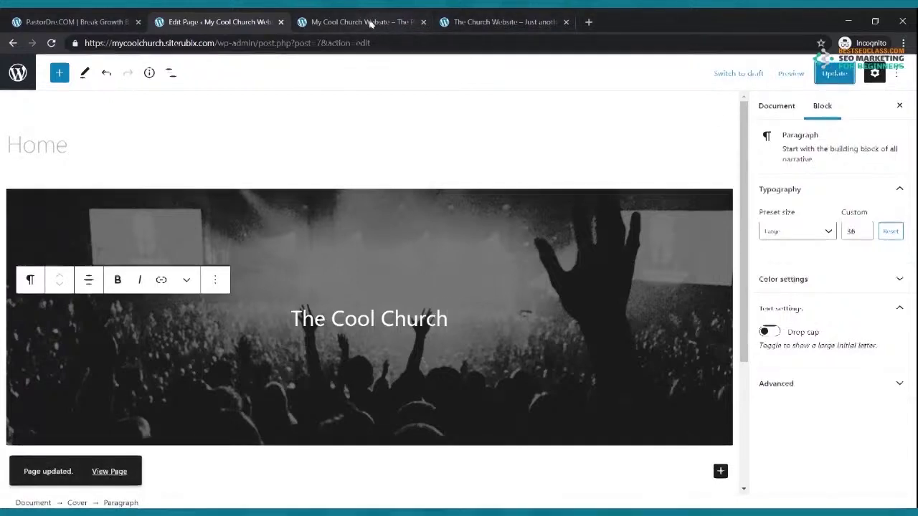
Reload the live site to see the new title, compare with the reference site, and return to editing
left_click(369, 21)
mouse_move(46, 63)
left_click(51, 43)
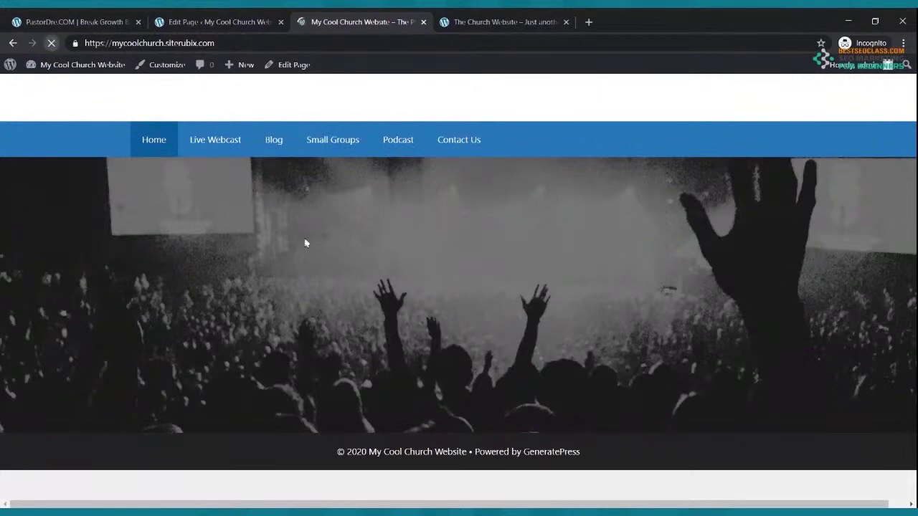
left_click(526, 26)
left_click(373, 21)
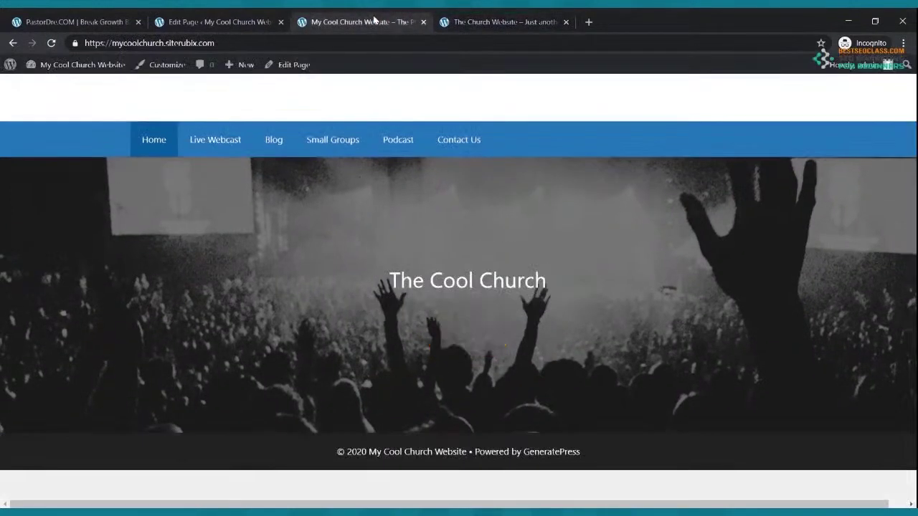
left_click(233, 24)
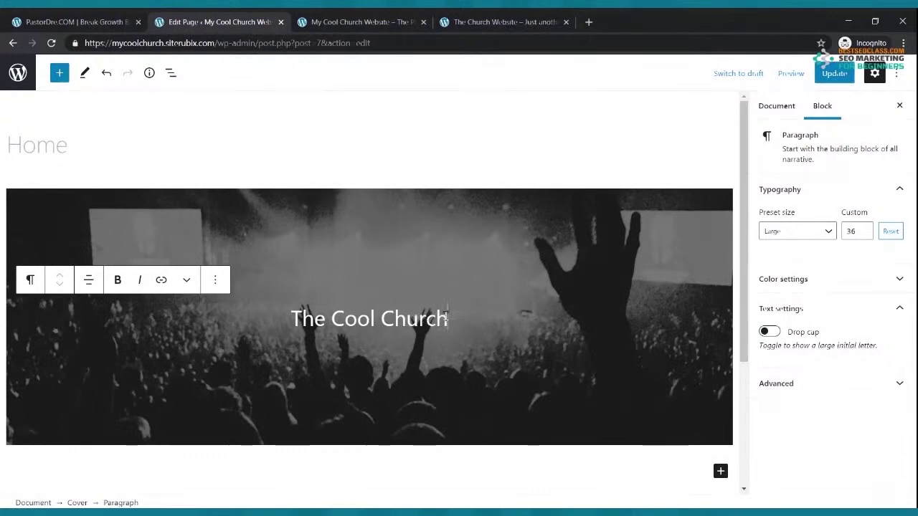
Add the centered paragraph 'Join Us Every Sunday Morning For Our Live Webcast at 9:00am' under the title and save
key("Return")
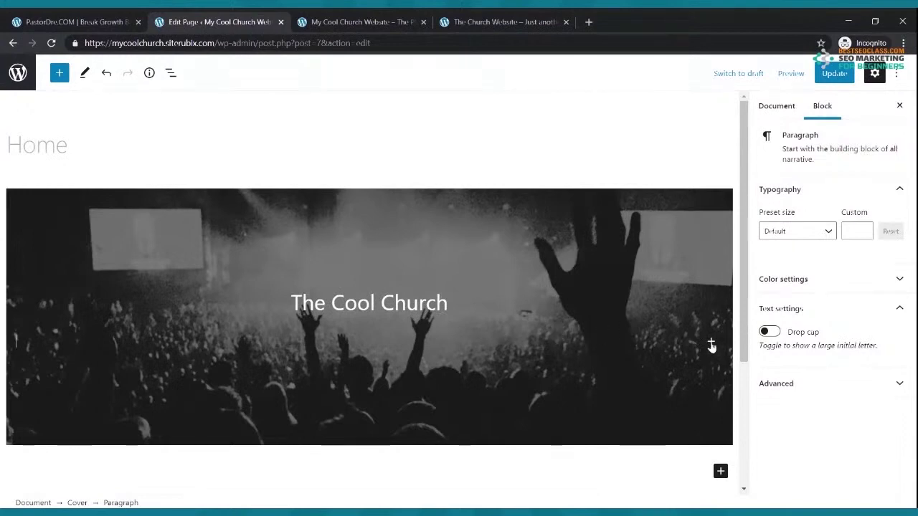
left_click(710, 342)
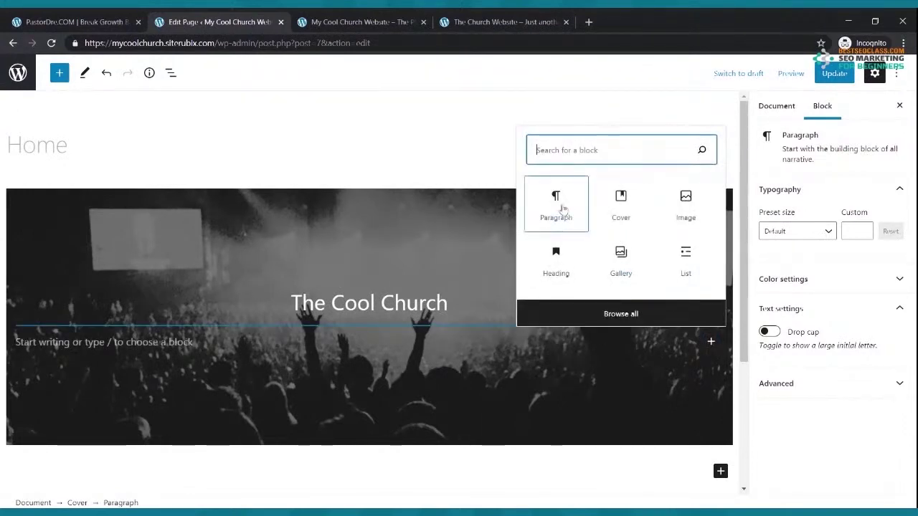
left_click(560, 208)
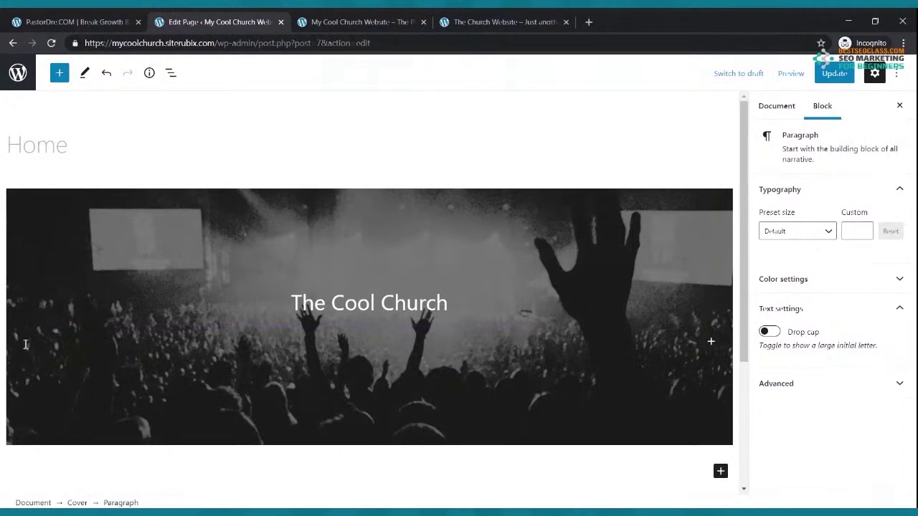
type("Joinus")
key("BackSpace")
key("BackSpace")
type("Su")
key("BackSpace")
key("BackSpace")
type("Us Every  Su")
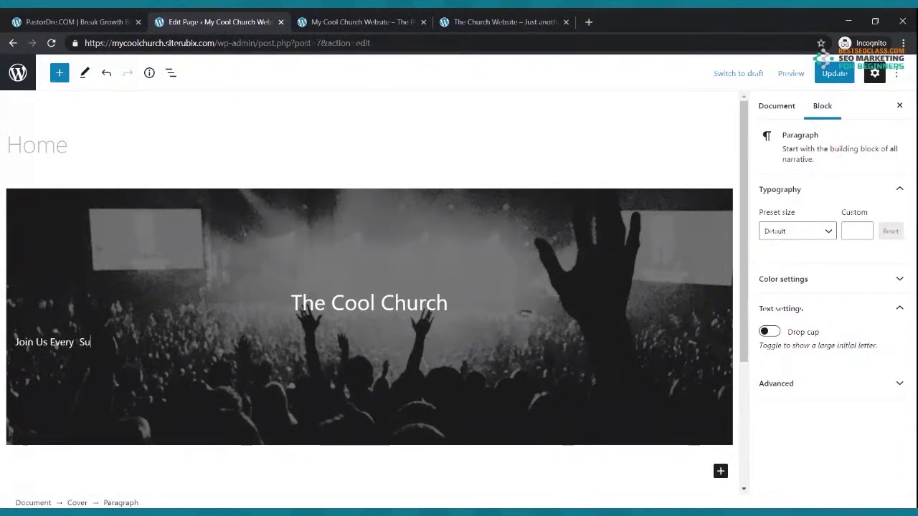
type("nday Morning For Our Live Wel")
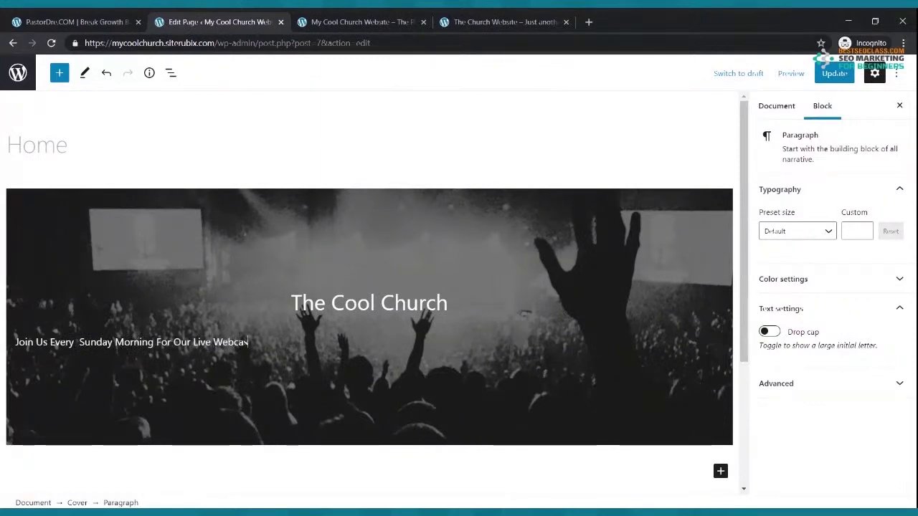
type("9:00am")
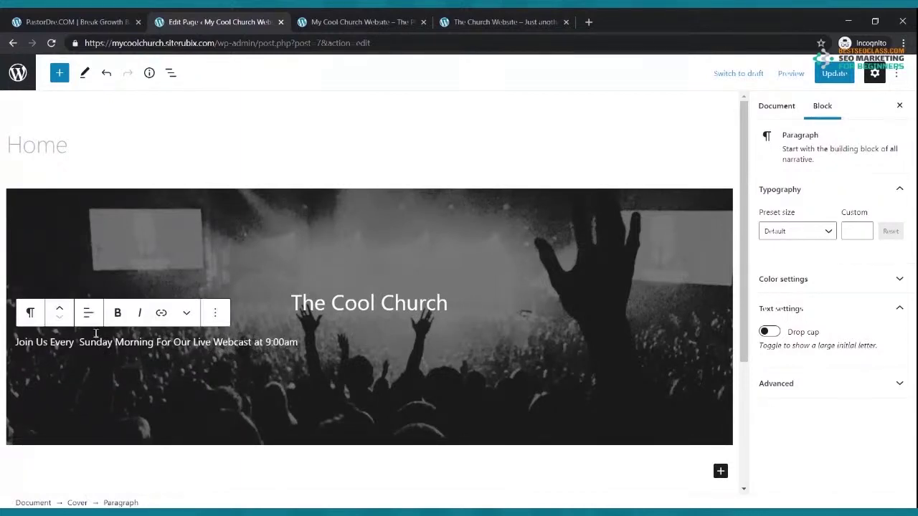
left_click(90, 320)
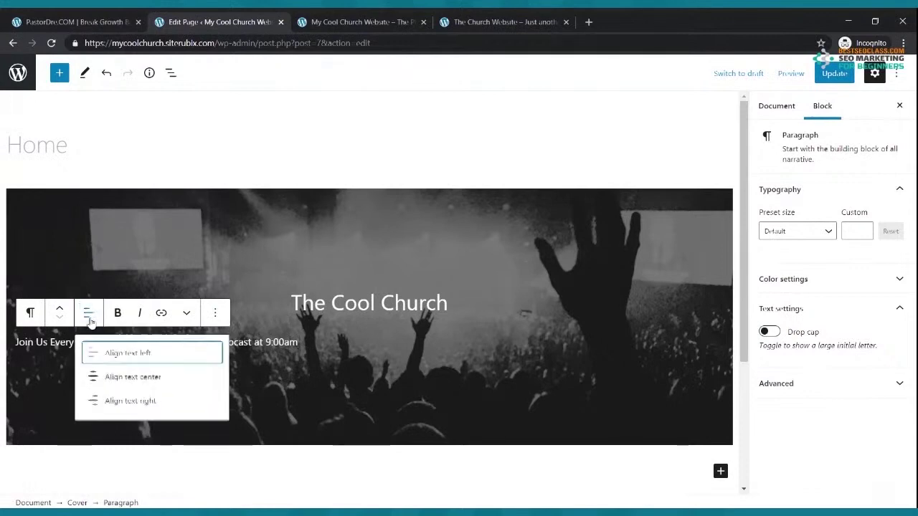
left_click(122, 379)
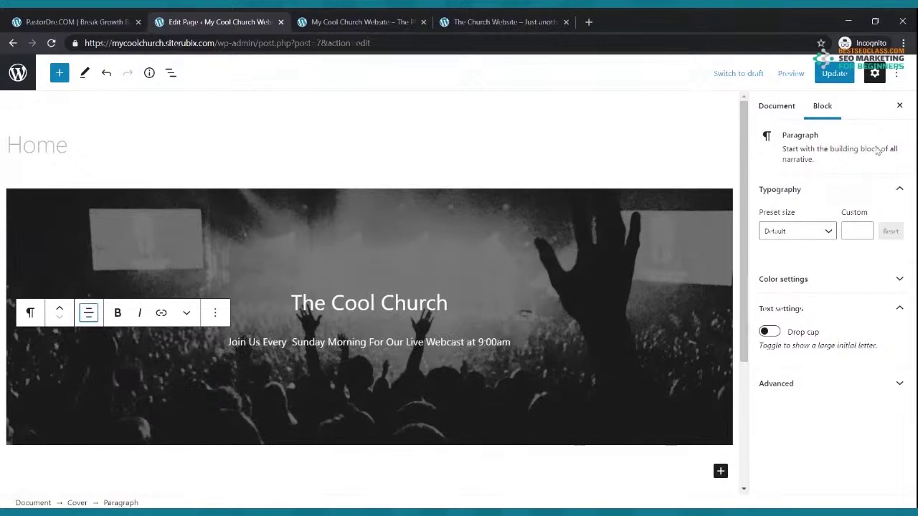
left_click(834, 73)
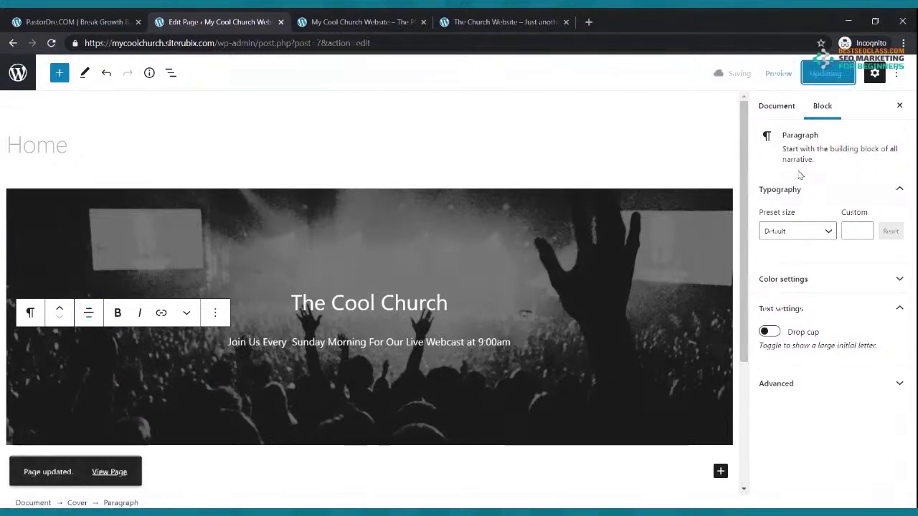
left_click(395, 18)
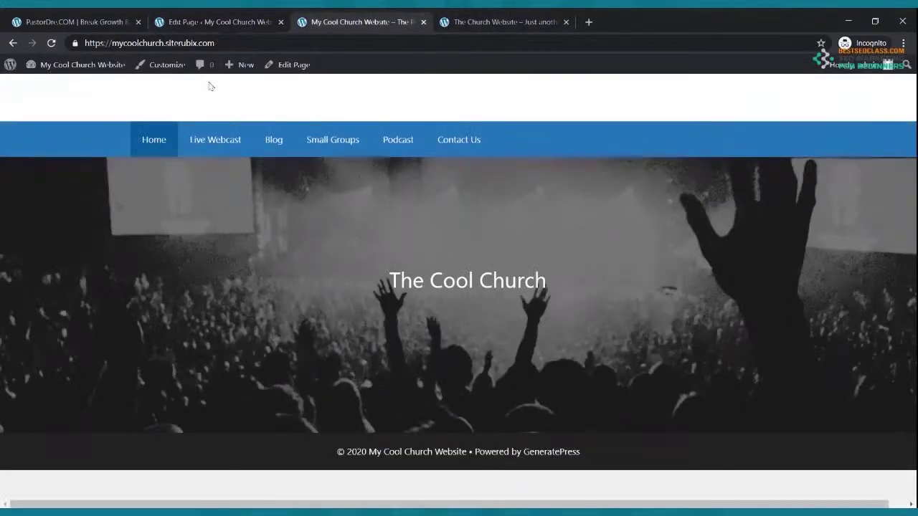
left_click(51, 43)
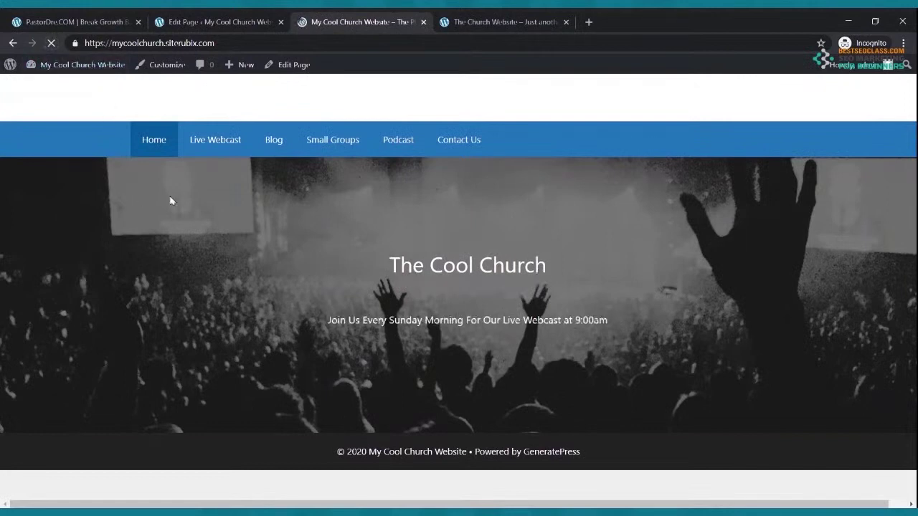
left_click(499, 22)
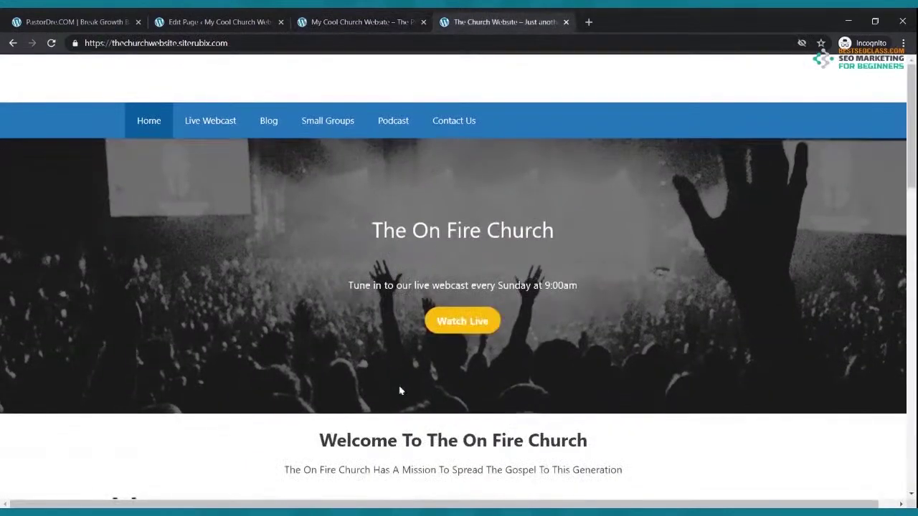
left_click(176, 22)
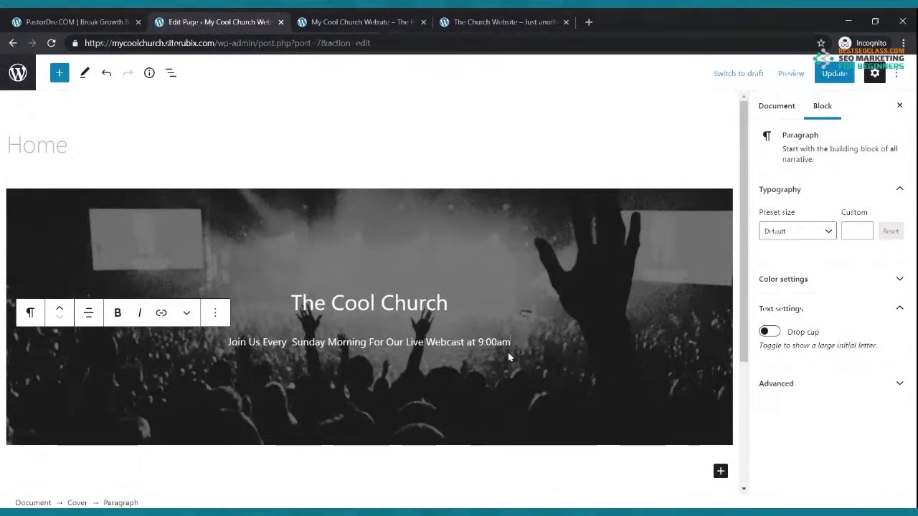
Replace the empty cover paragraph with a Buttons block labelled 'Watch Now' and select its button row
key("Delete")
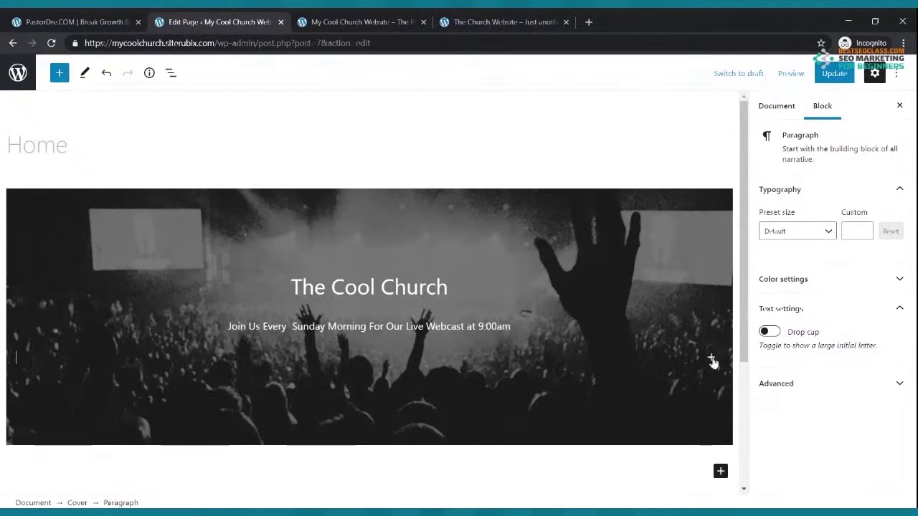
left_click(710, 359)
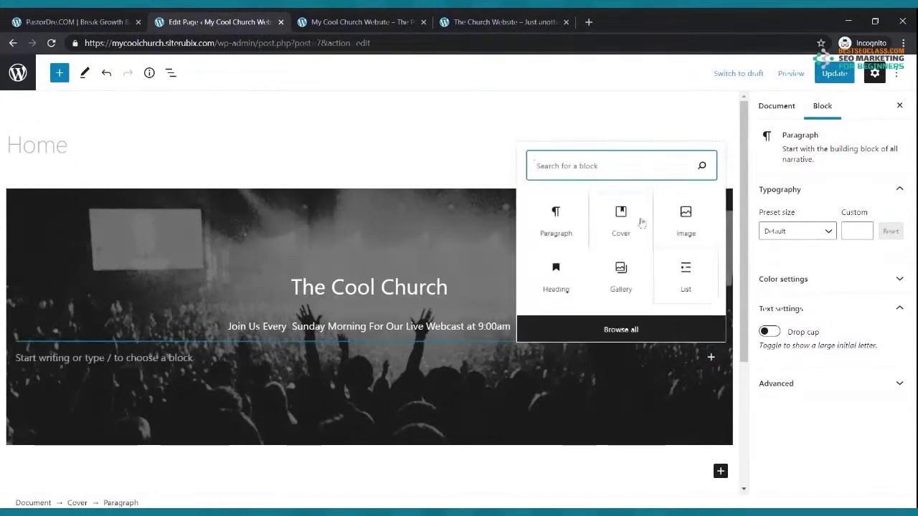
type("b")
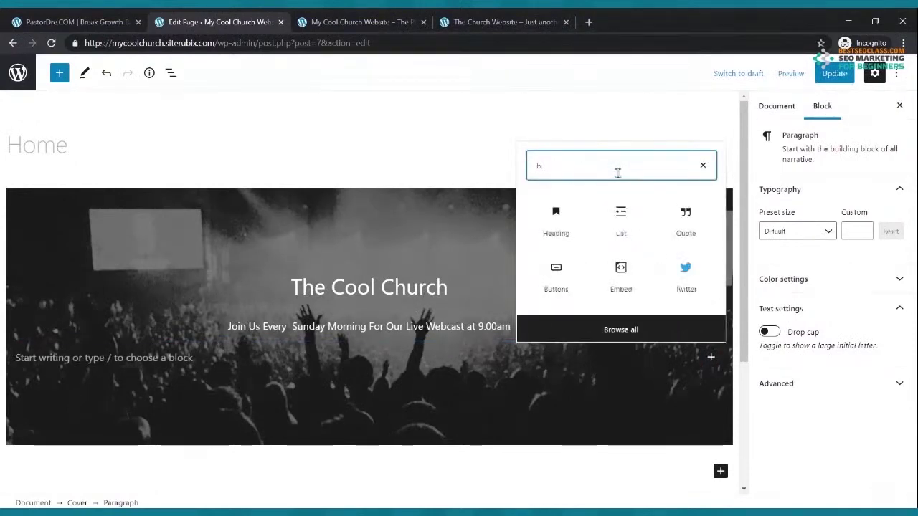
type("utton")
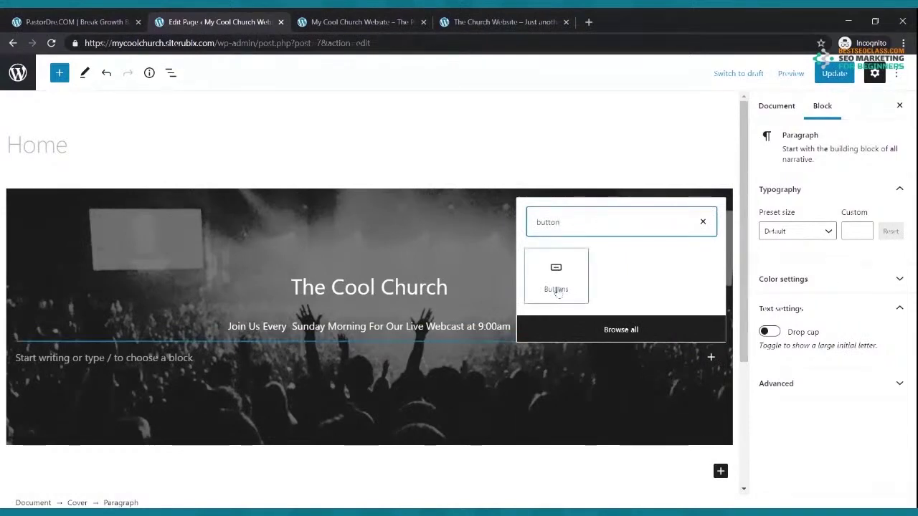
left_click(559, 280)
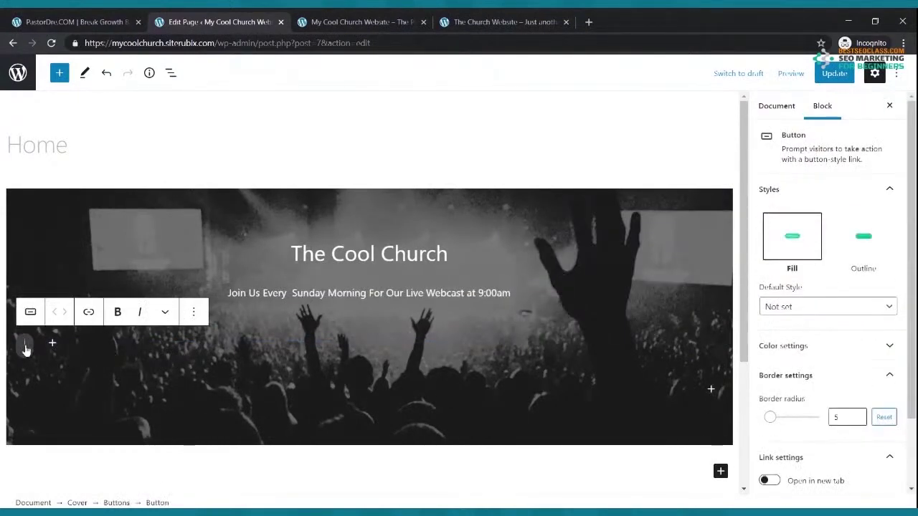
type("W")
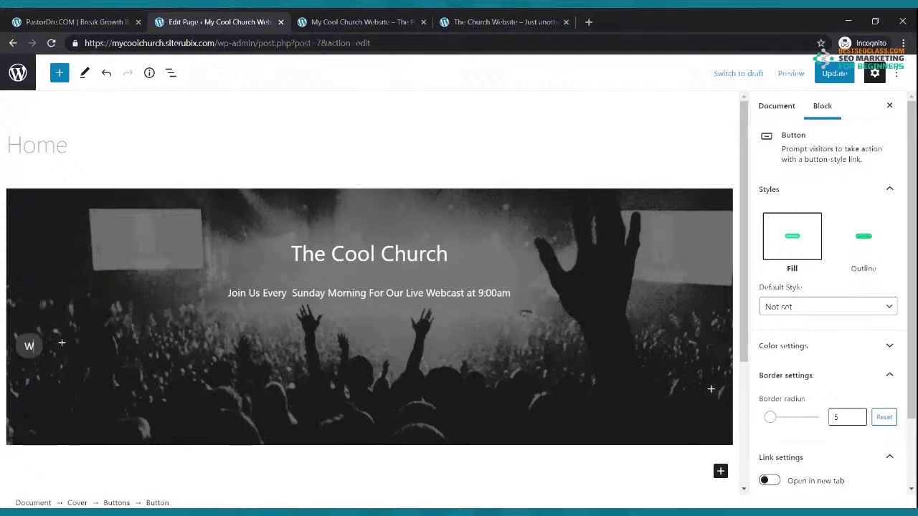
type("atch Now")
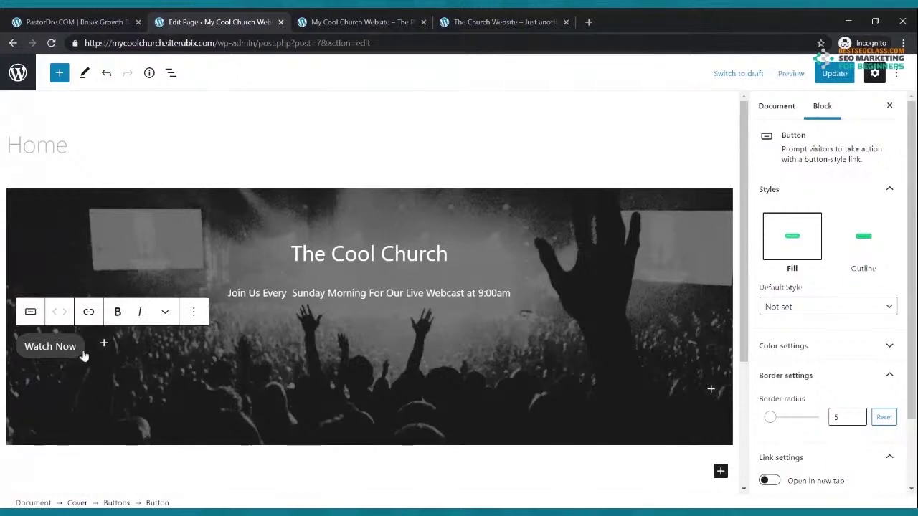
left_click(87, 357)
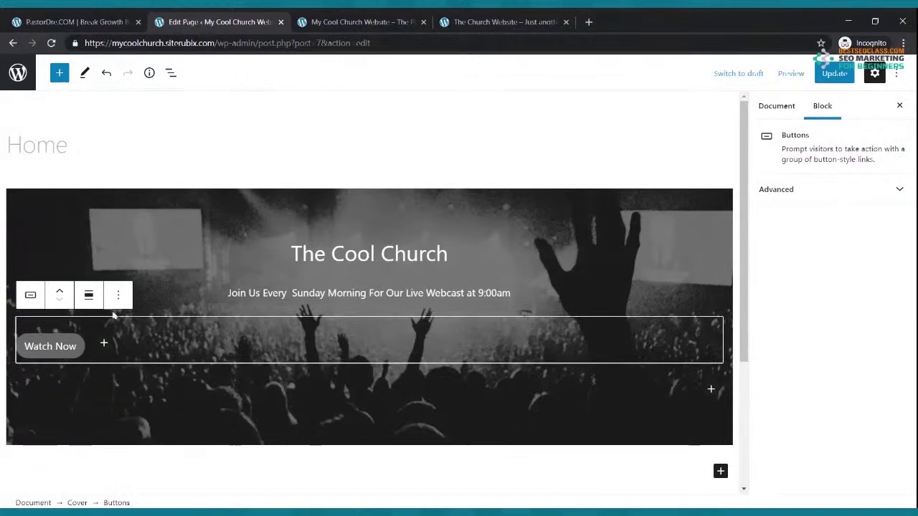
Center the Watch Now button and give it white text on a yellow background
left_click(89, 294)
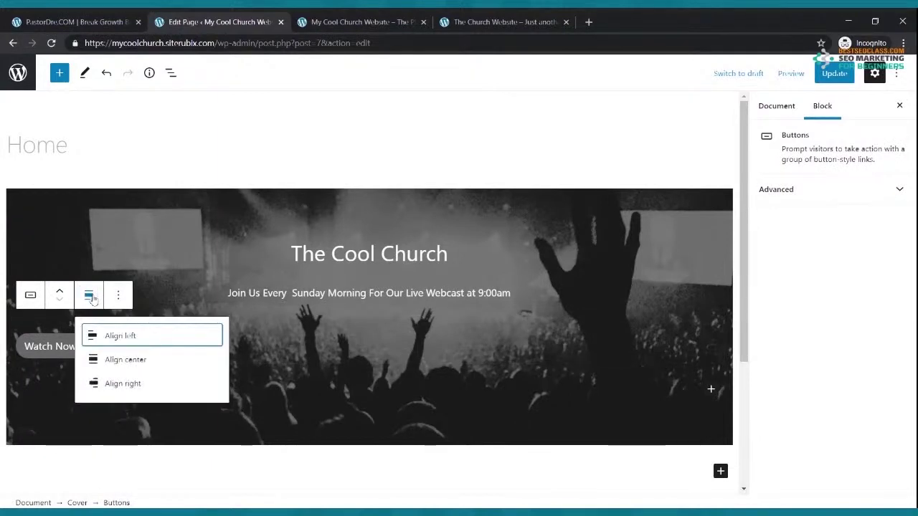
left_click(111, 362)
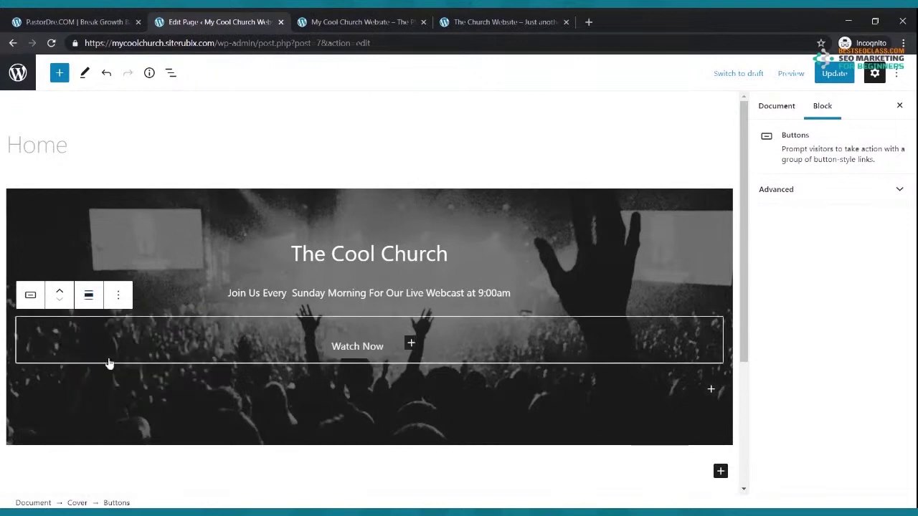
left_click(367, 344)
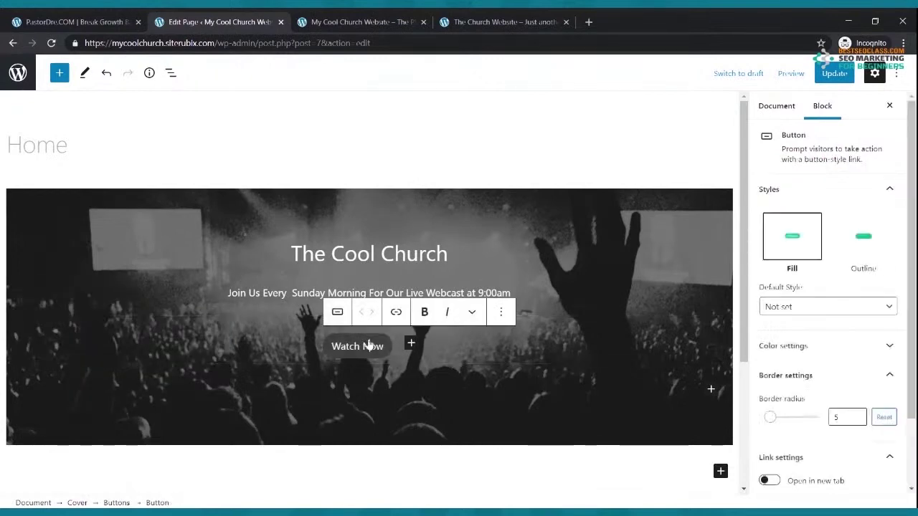
scroll(788, 351, "down", 2)
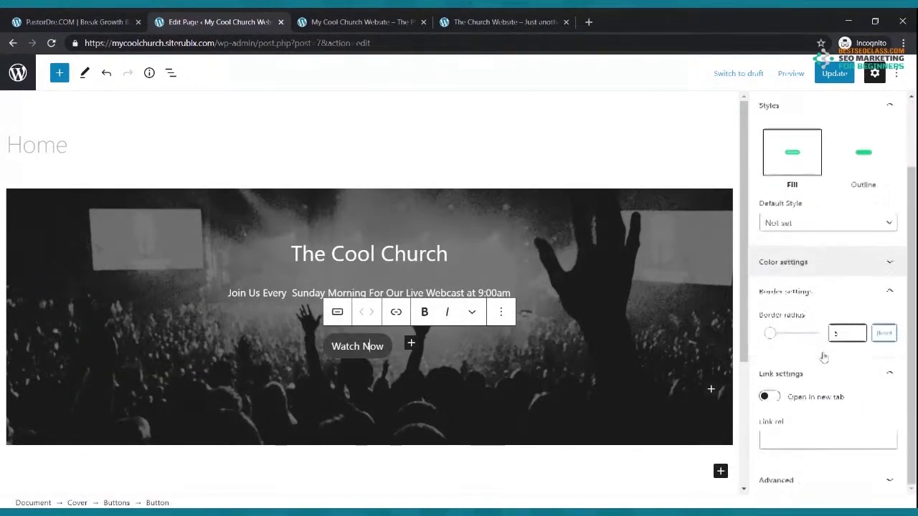
left_click(844, 269)
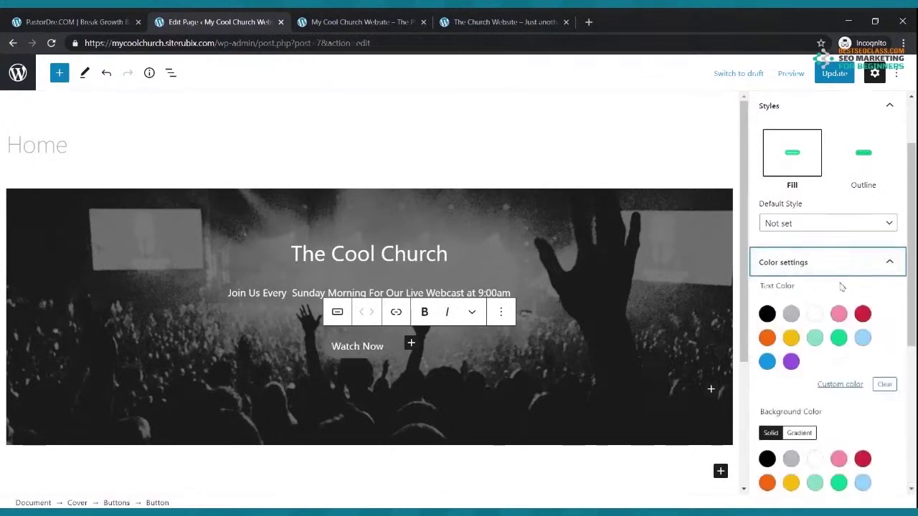
left_click(814, 313)
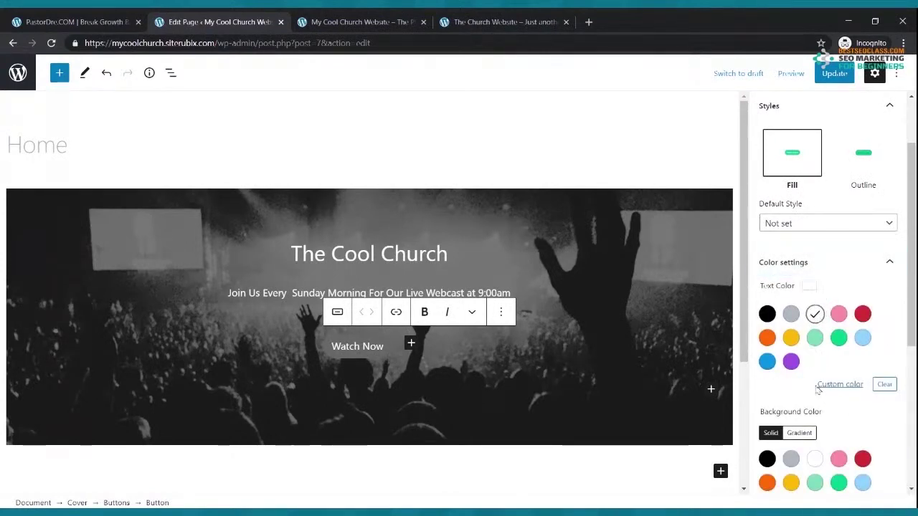
left_click(790, 482)
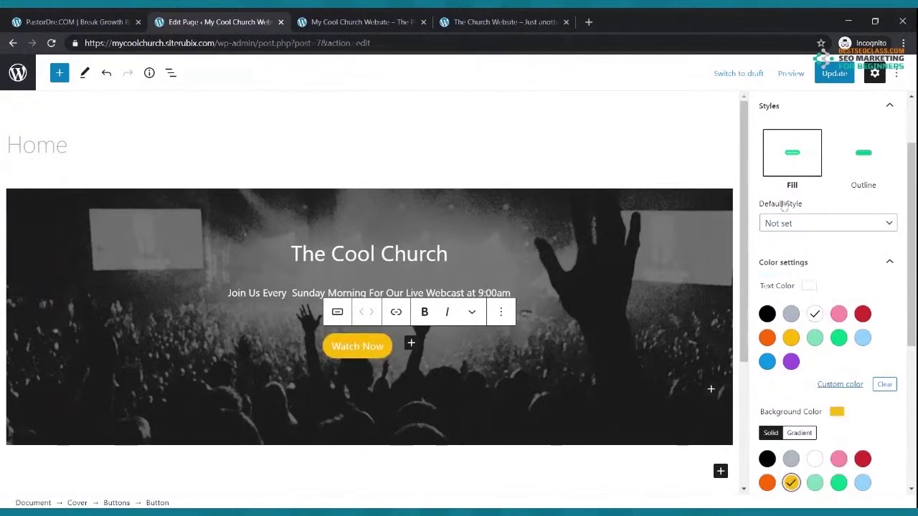
Update the page and reload the live Cool Church site to see the styled button
left_click(829, 72)
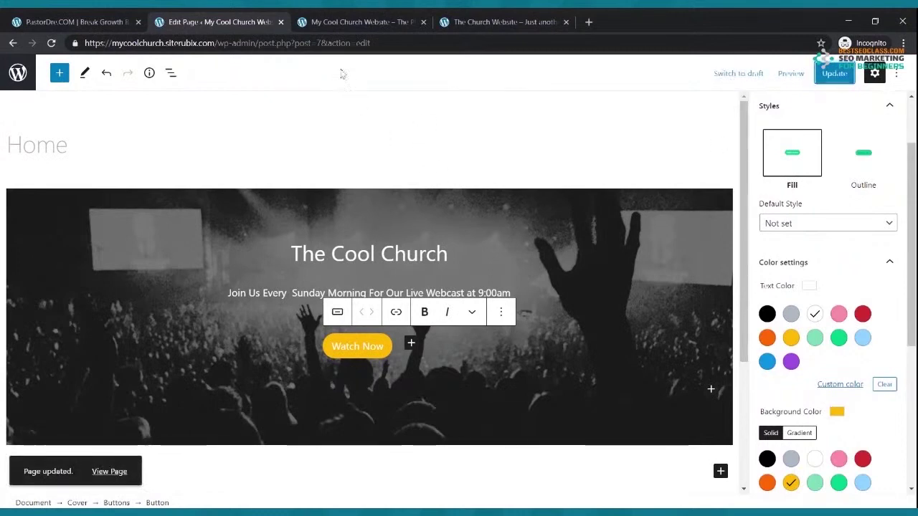
left_click(362, 25)
left_click(51, 43)
Compare the live Cool Church hero with the On Fire Church reference, then return to the editor
mouse_move(84, 61)
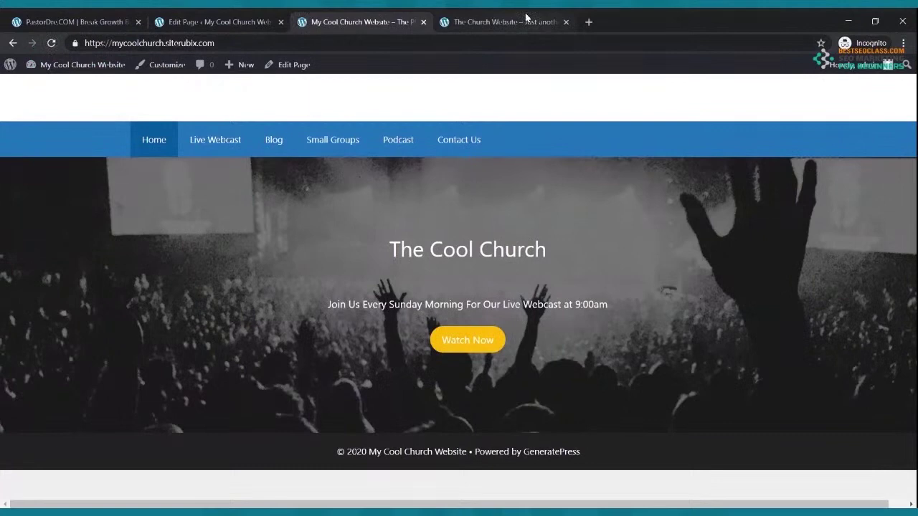
left_click(526, 20)
left_click(366, 28)
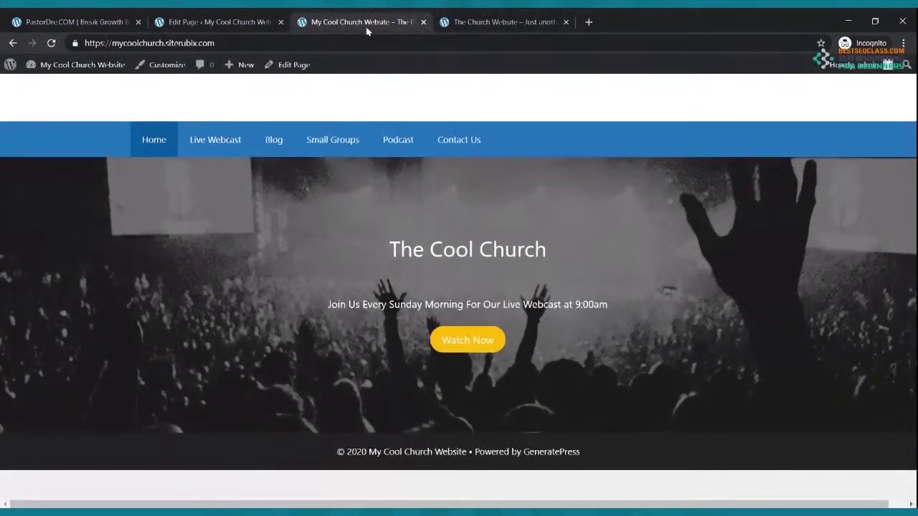
left_click(510, 21)
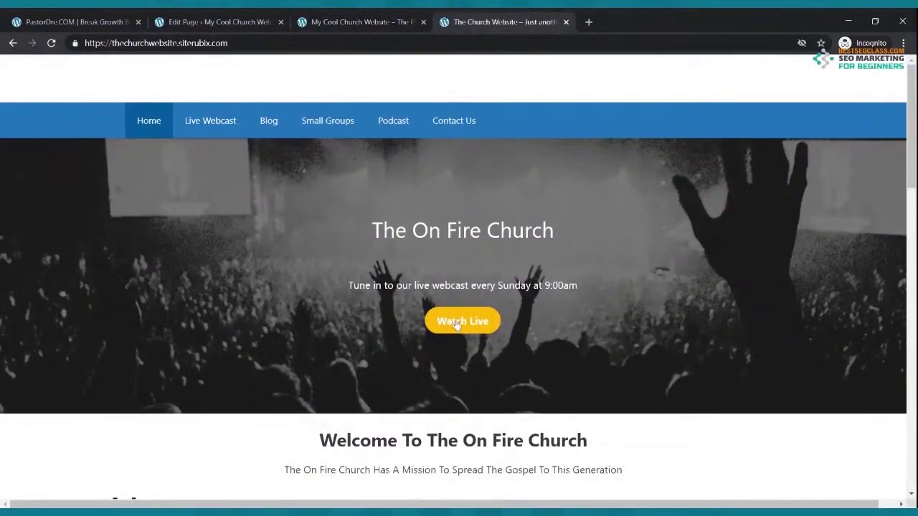
left_click(328, 20)
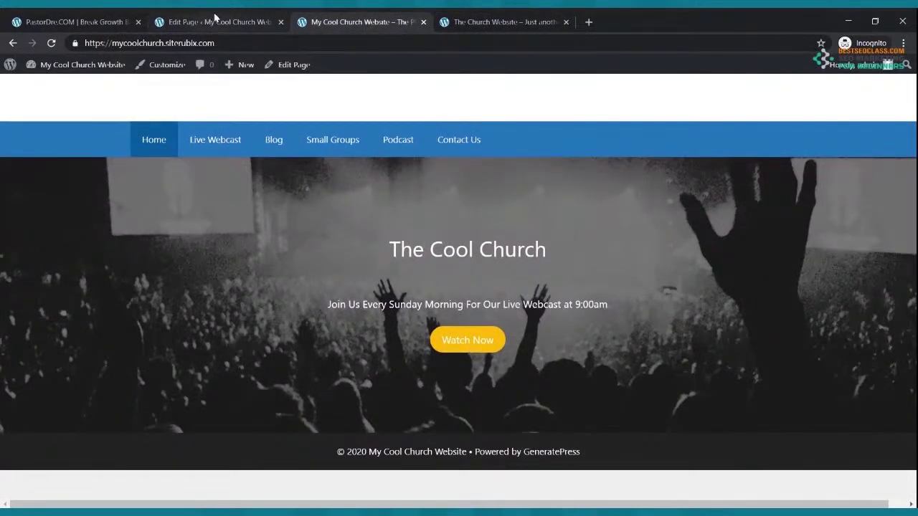
left_click(213, 21)
Make the Watch Now label bold, update the page, and reload the live site to check it
left_click_drag(385, 350, 328, 351)
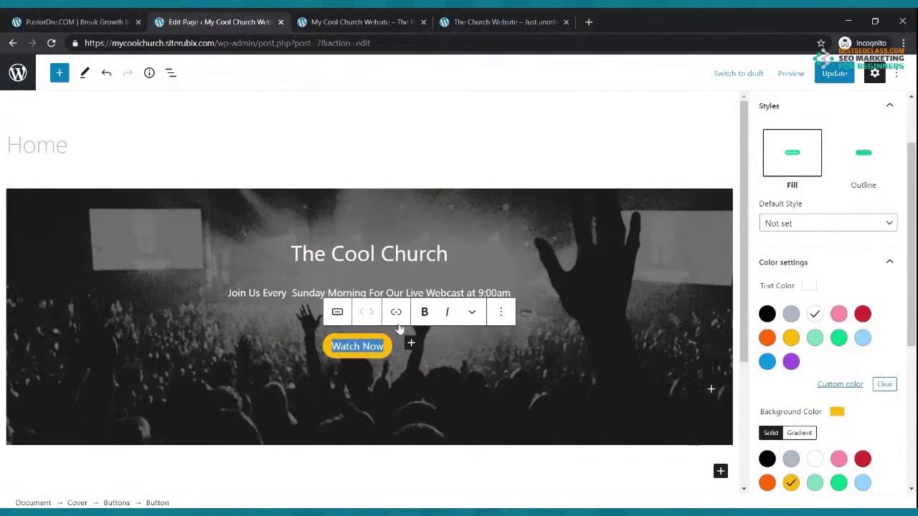
left_click(424, 311)
left_click(828, 80)
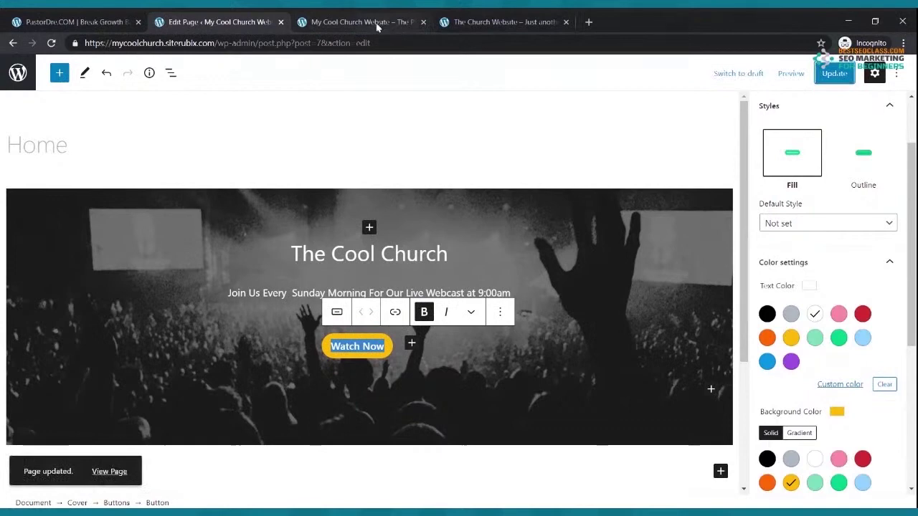
left_click(376, 23)
left_click(51, 43)
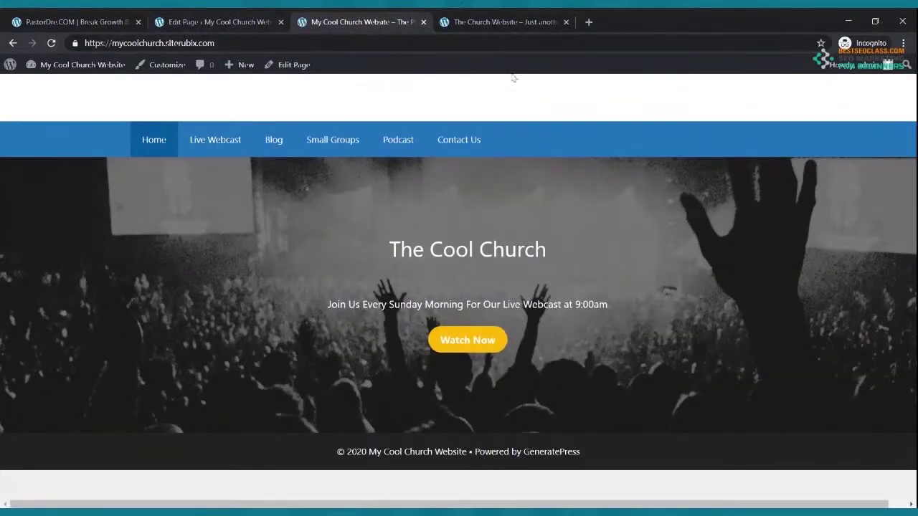
left_click(498, 23)
Study the reference site's layout against the live Cool Church site
left_click(357, 25)
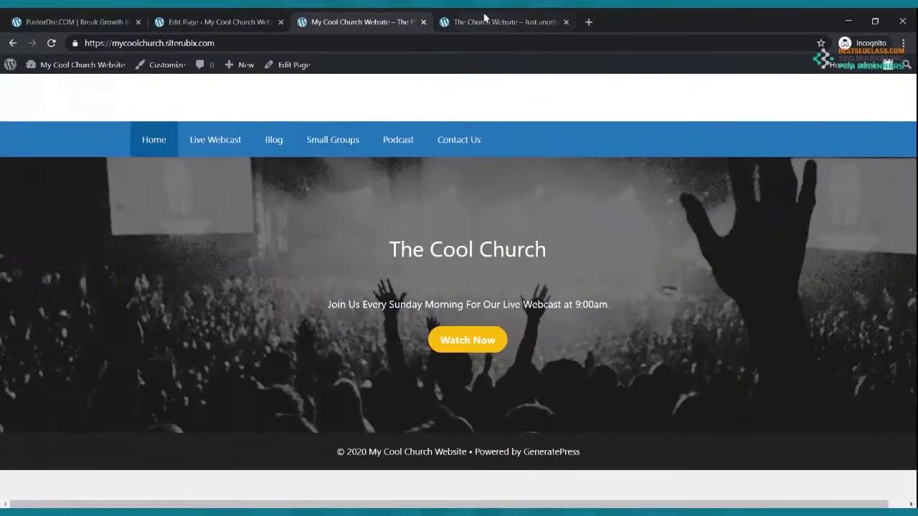
left_click(487, 21)
scroll(529, 209, "down", 3)
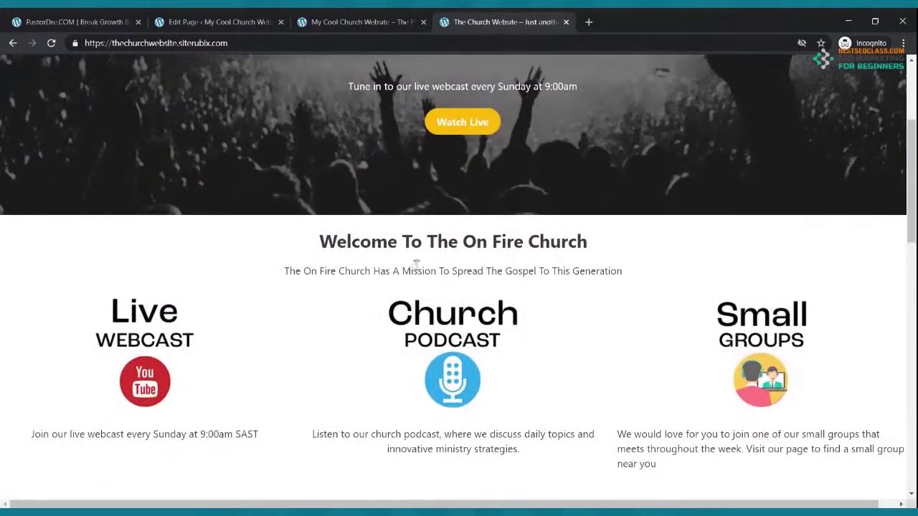
scroll(488, 250, "up", 5)
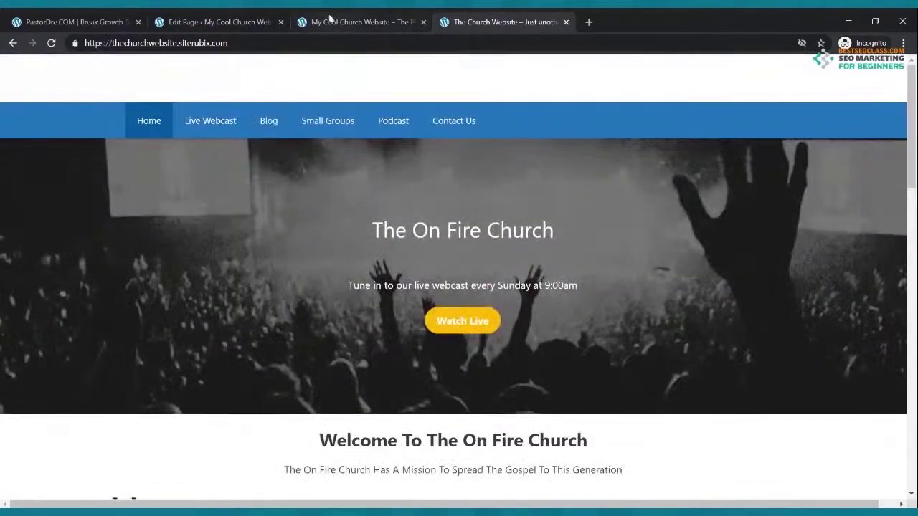
left_click(330, 20)
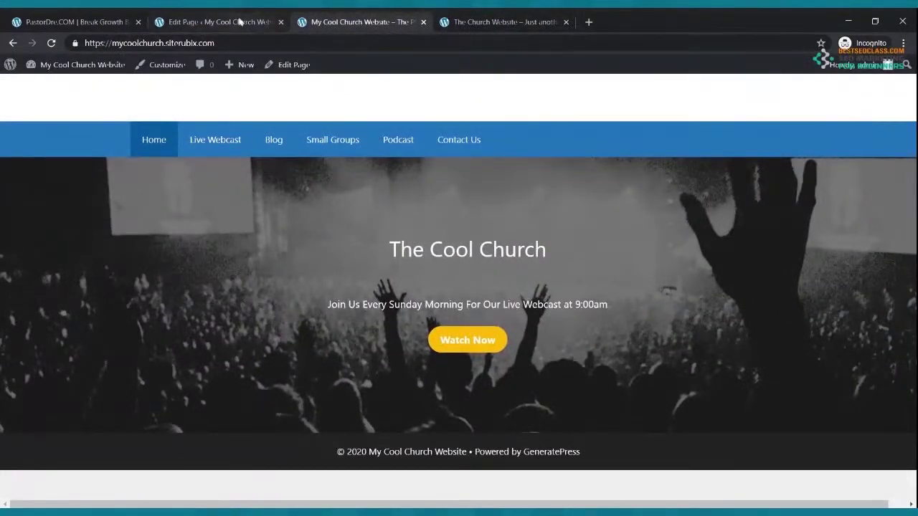
Update the Home page again in the editor and go back to the All Pages list
left_click(215, 21)
left_click(834, 73)
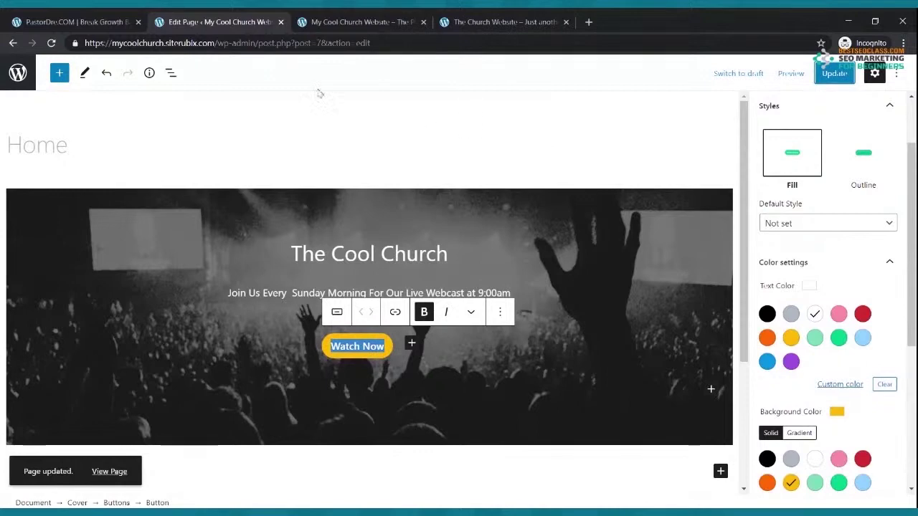
left_click(13, 44)
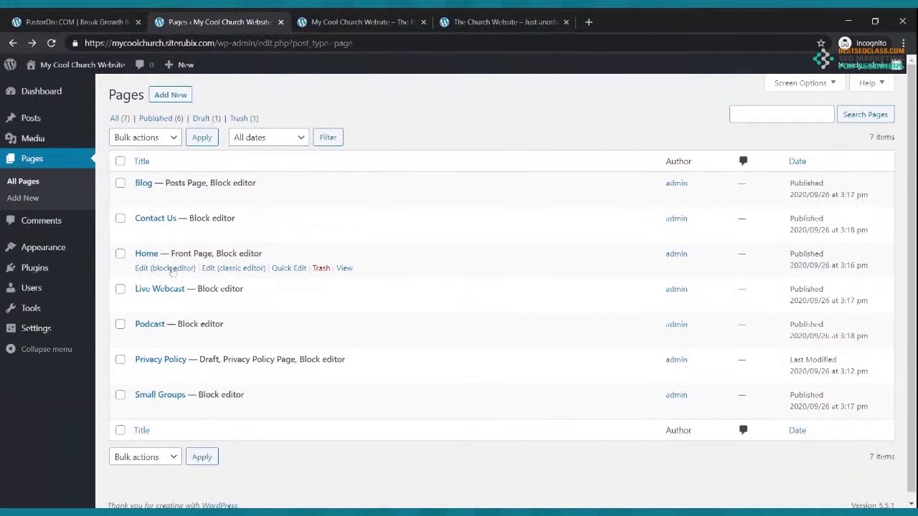
Reopen the Home page editor after comparing the Cool Church and On Fire Church sites, then select the heading text
left_click(158, 270)
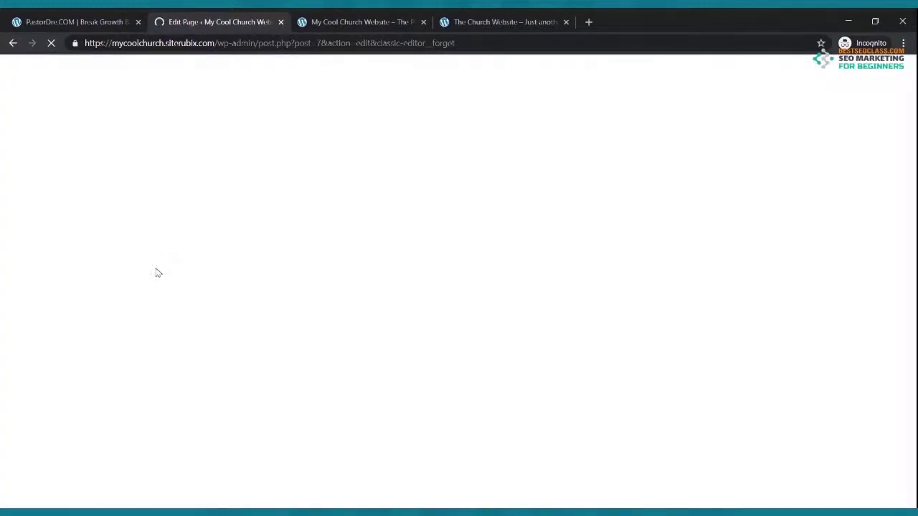
left_click(497, 20)
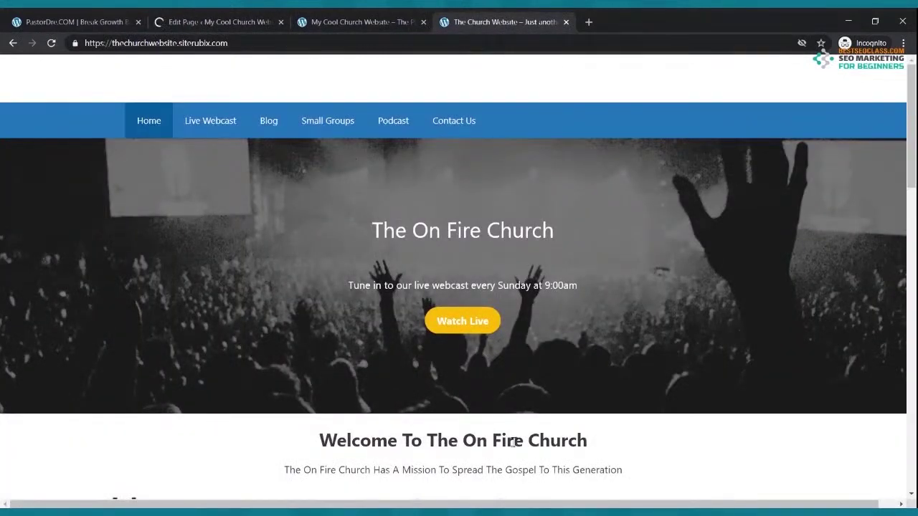
left_click(379, 21)
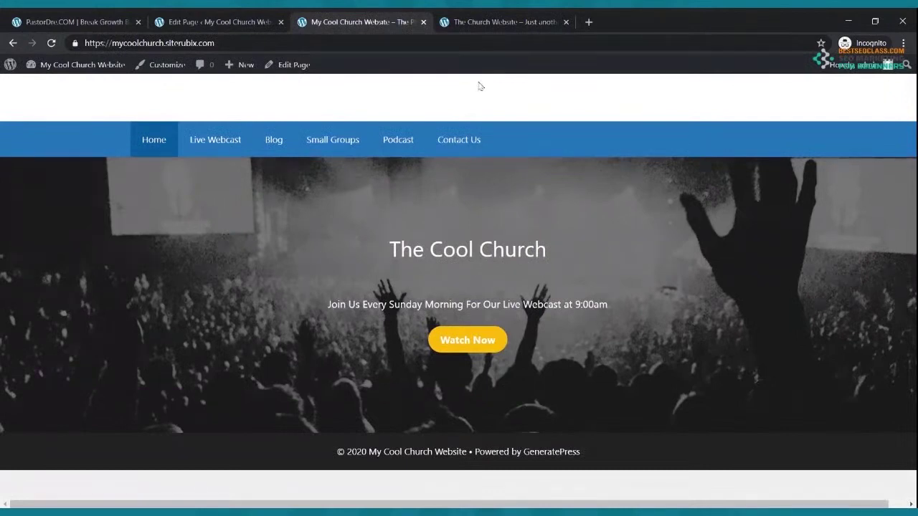
left_click(487, 22)
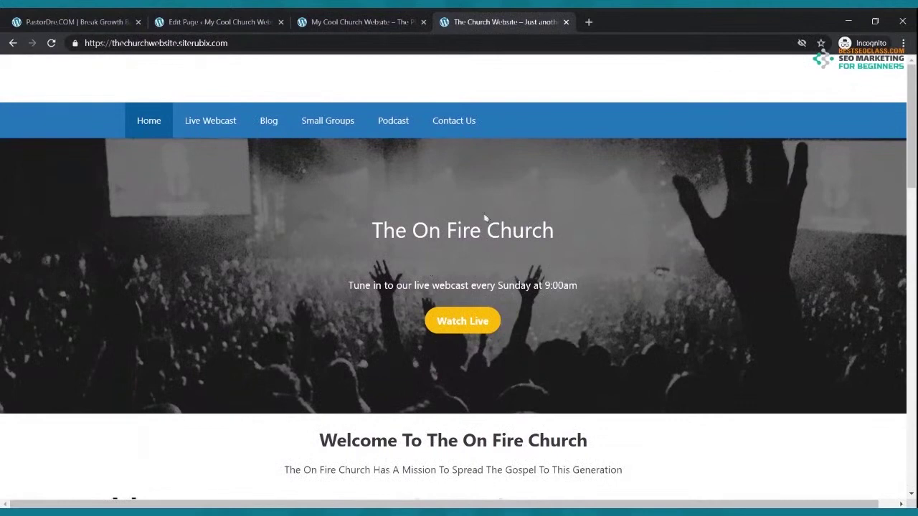
left_click(381, 23)
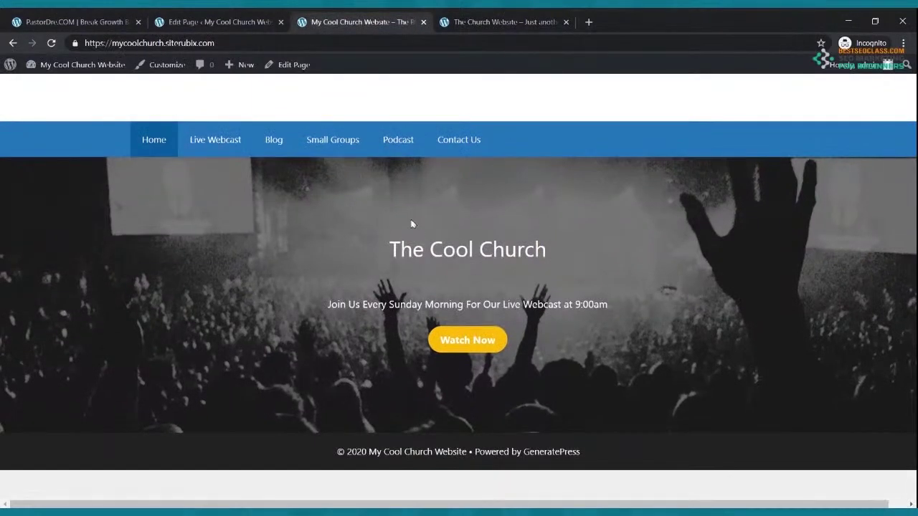
left_click(244, 20)
left_click_drag(294, 269, 417, 230)
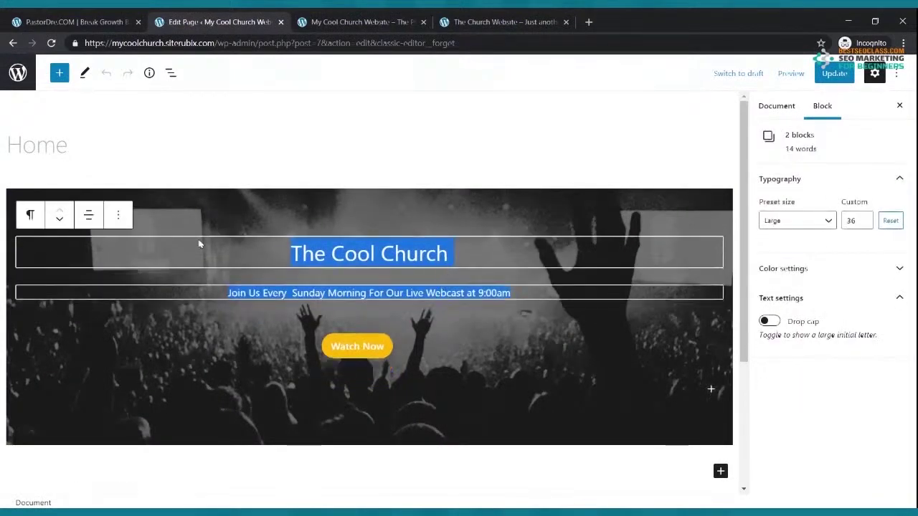
Make The Cool Church heading bold
left_click(454, 254)
left_click_drag(454, 253, 289, 255)
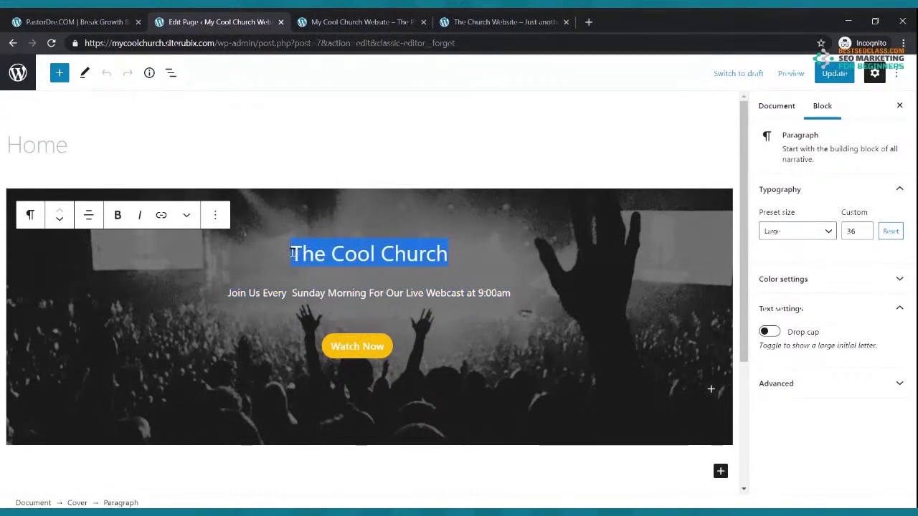
left_click(118, 215)
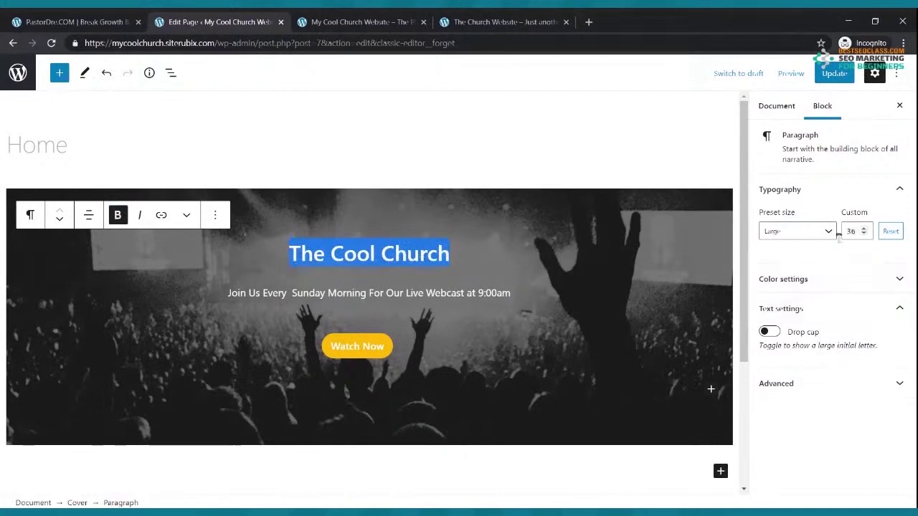
Raise the heading's custom font size to 45 and update the page
left_click(864, 230)
left_click(864, 231)
left_click(864, 230)
left_click(863, 230)
left_click(864, 230)
left_click(864, 230)
left_click(864, 230)
left_click(863, 230)
left_click(864, 230)
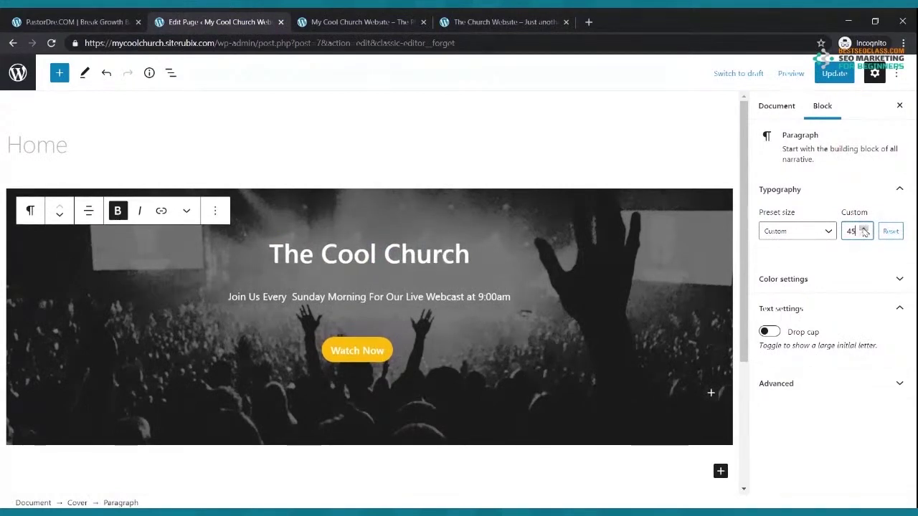
left_click(834, 73)
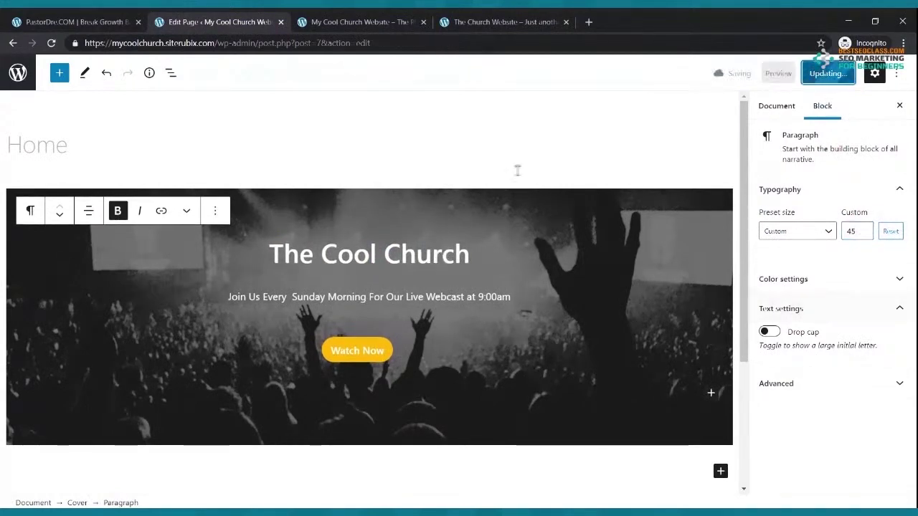
left_click(362, 21)
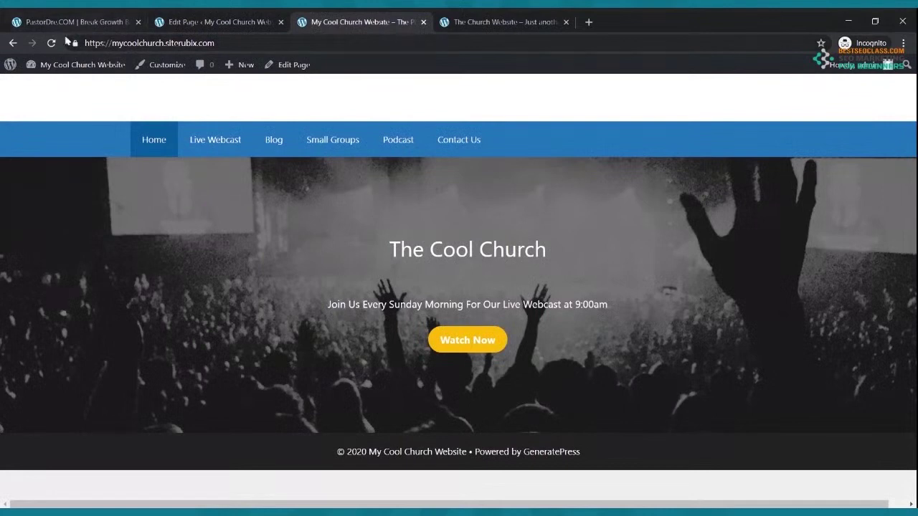
Reload the live site to see the bigger heading, check the reference site, then return to the editor
left_click(53, 43)
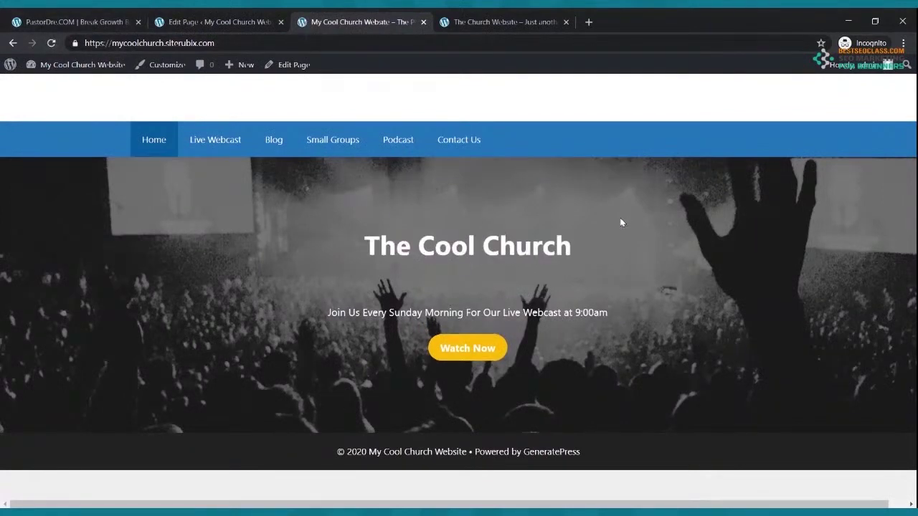
left_click(186, 20)
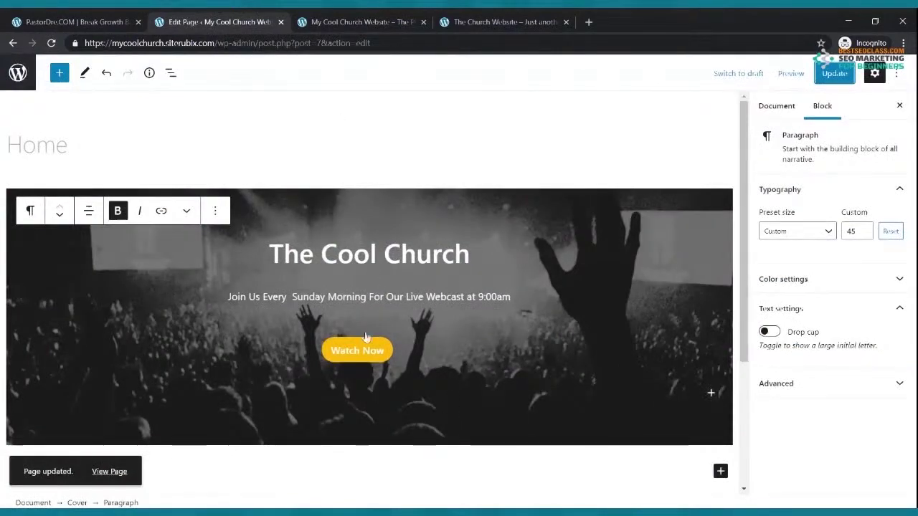
left_click(553, 20)
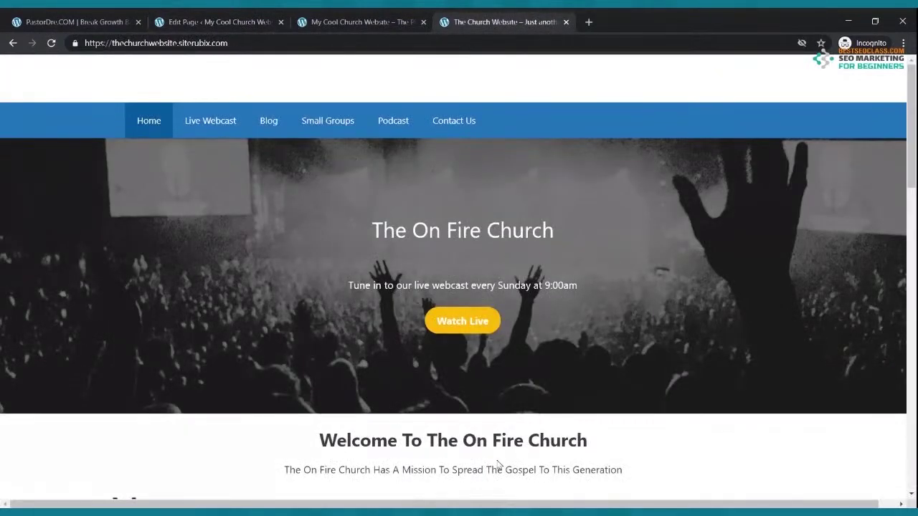
left_click(182, 21)
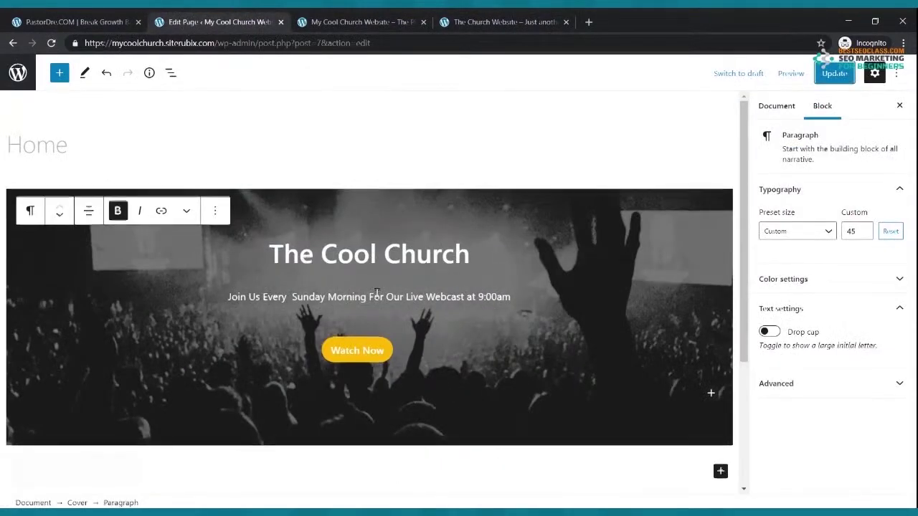
scroll(528, 268, "down", 3)
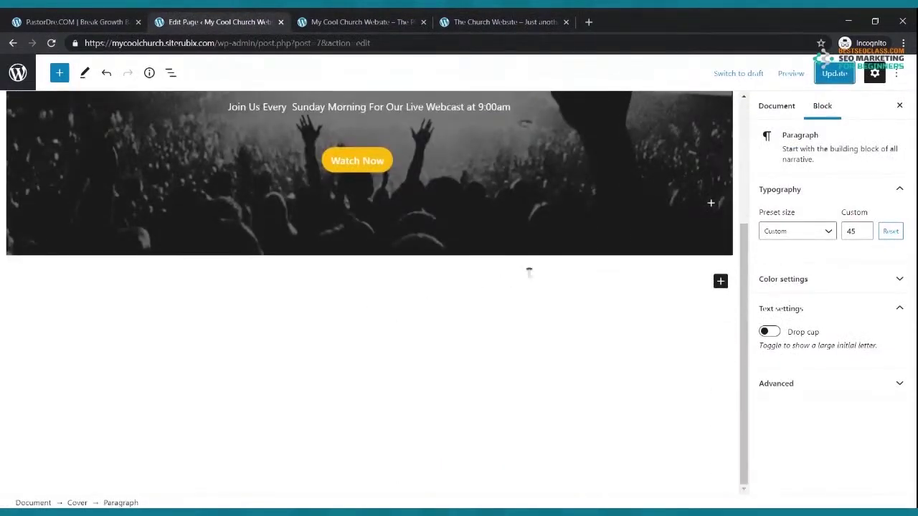
Add a paragraph below the cover reading 'Welcome To The Cool Church'
left_click(720, 281)
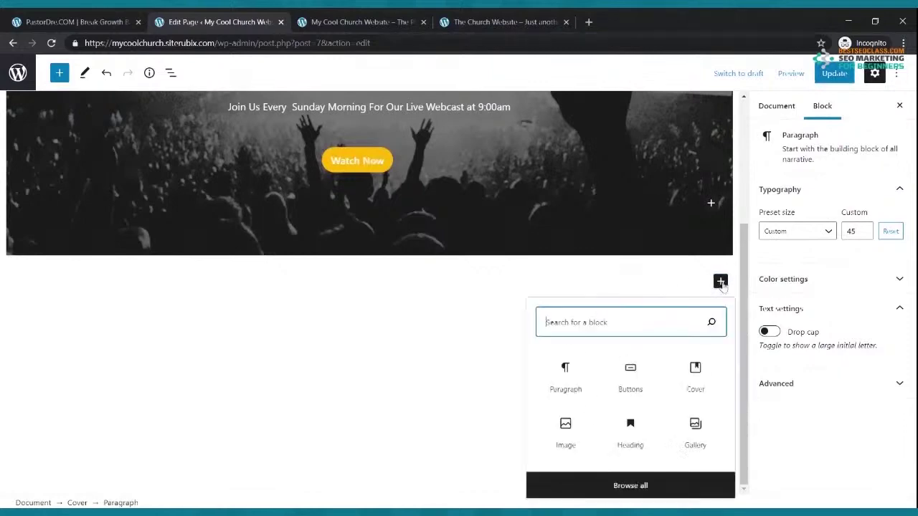
left_click(565, 378)
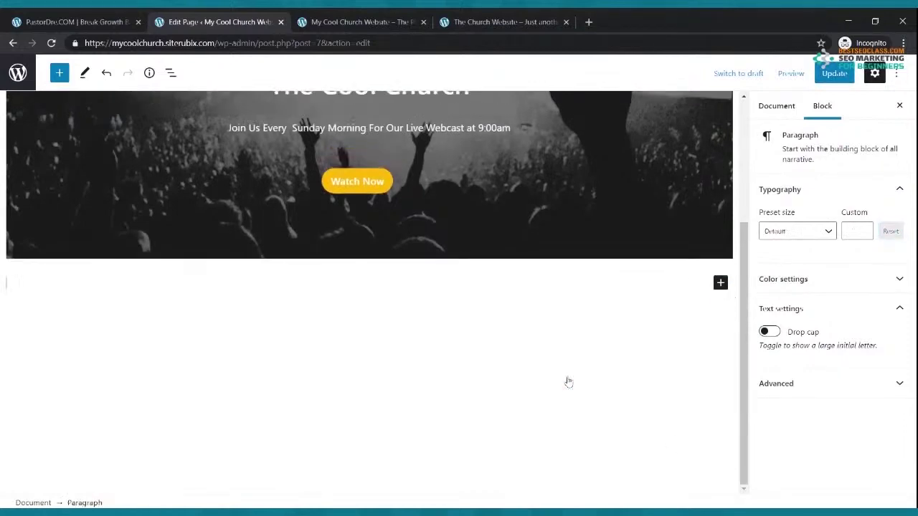
left_click(176, 274)
type("W")
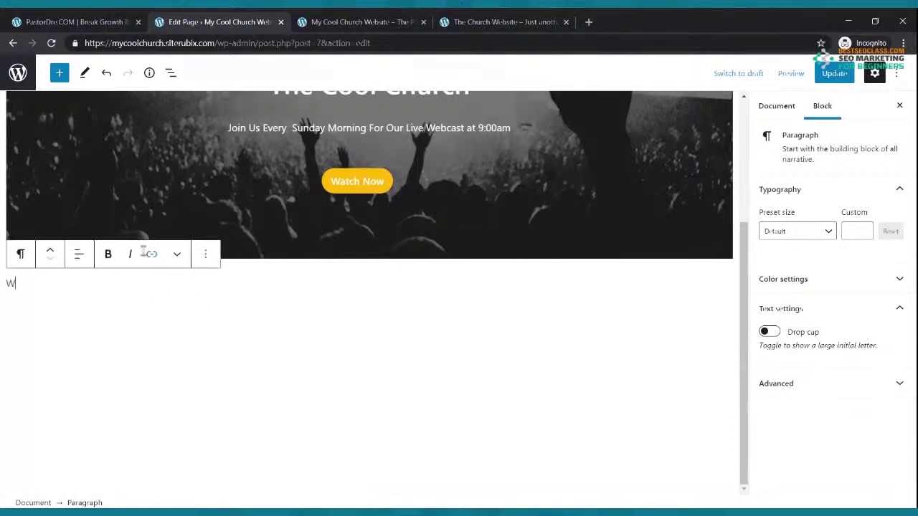
type("elcome To")
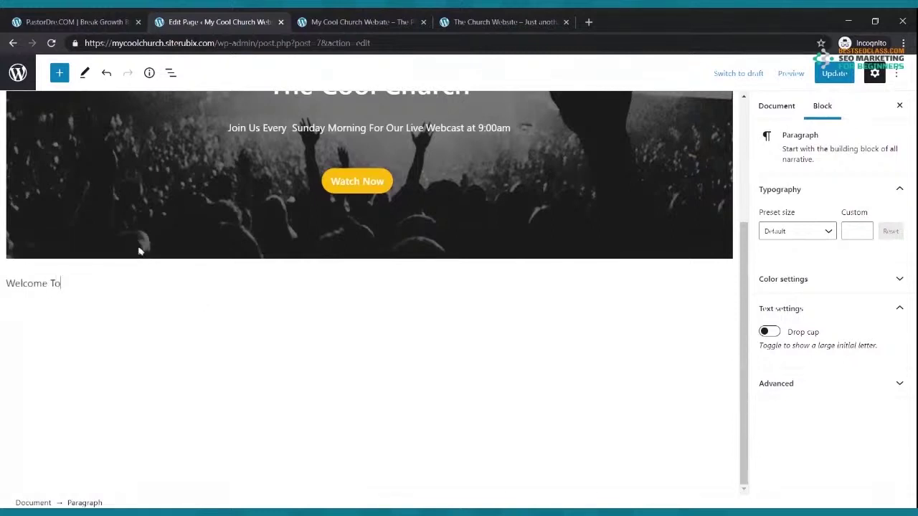
scroll(195, 198, "up", 1)
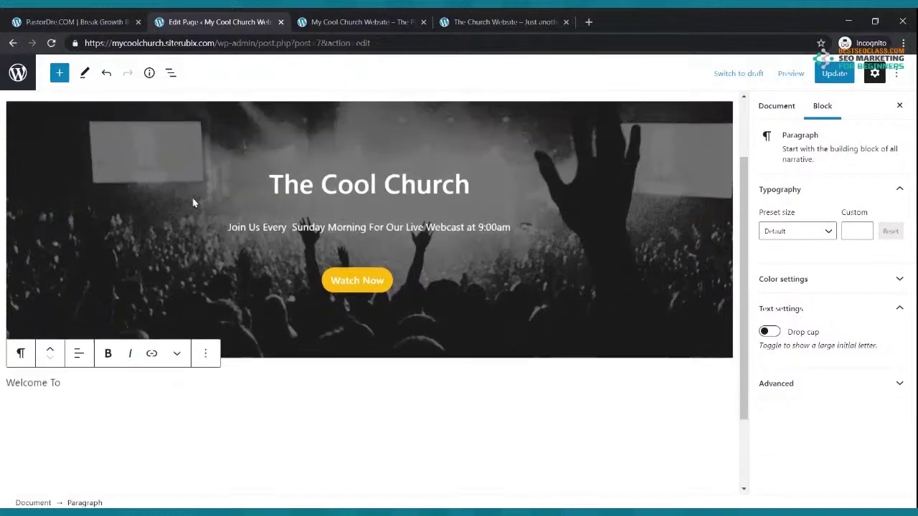
scroll(195, 203, "down", 1)
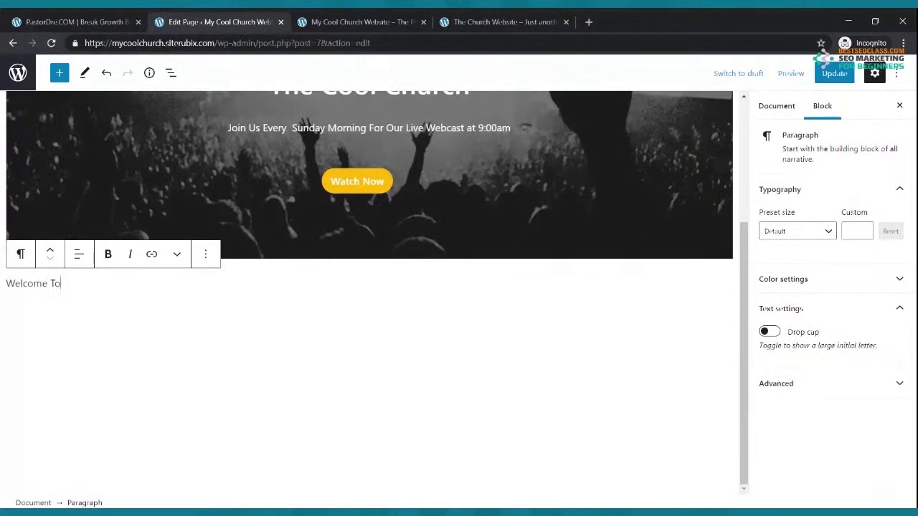
type("The")
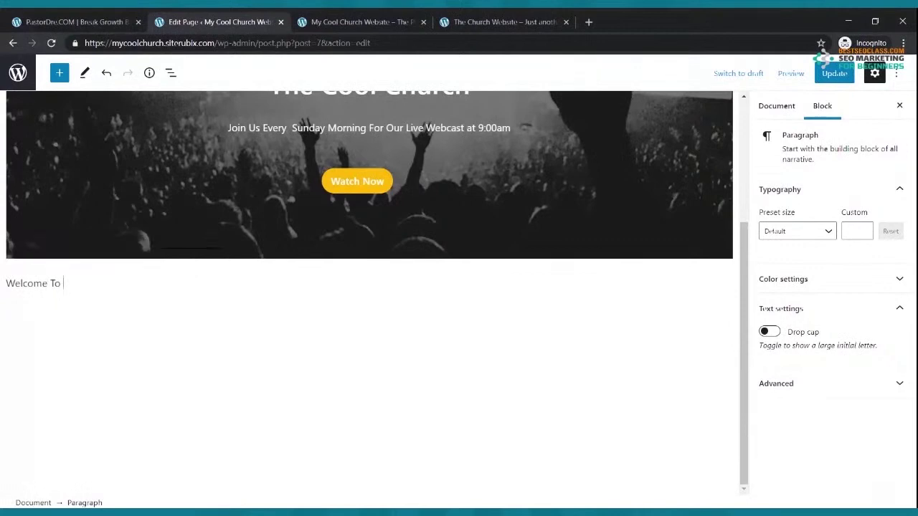
key("BackSpace")
key("BackSpace")
type("he Cool Church")
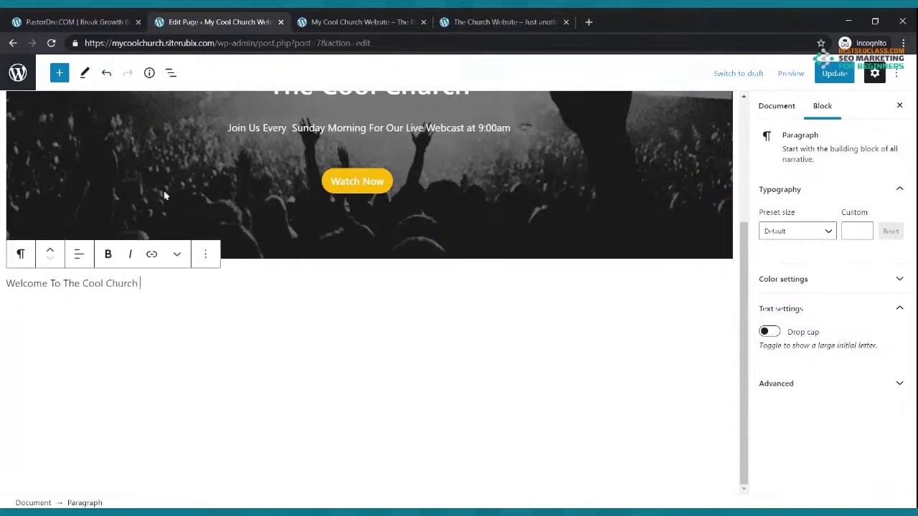
Make the welcome line bold and center it
left_click_drag(140, 283, 3, 284)
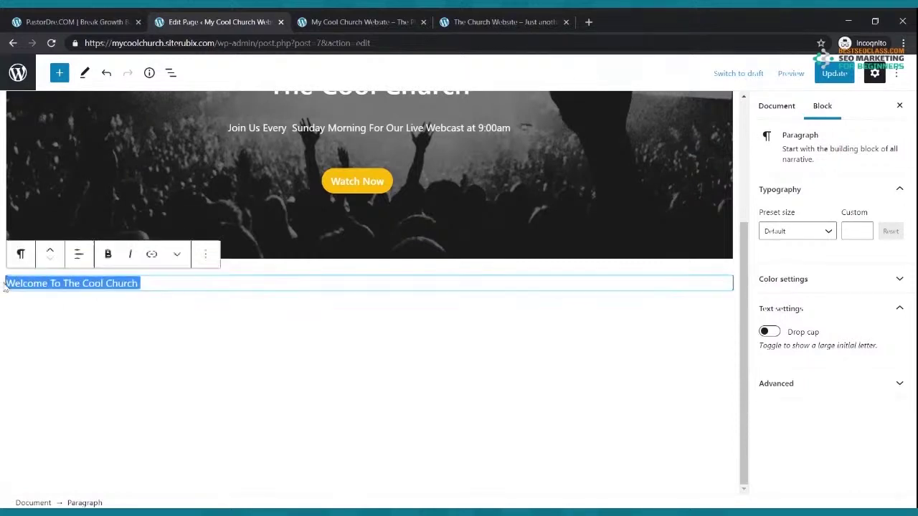
left_click(108, 254)
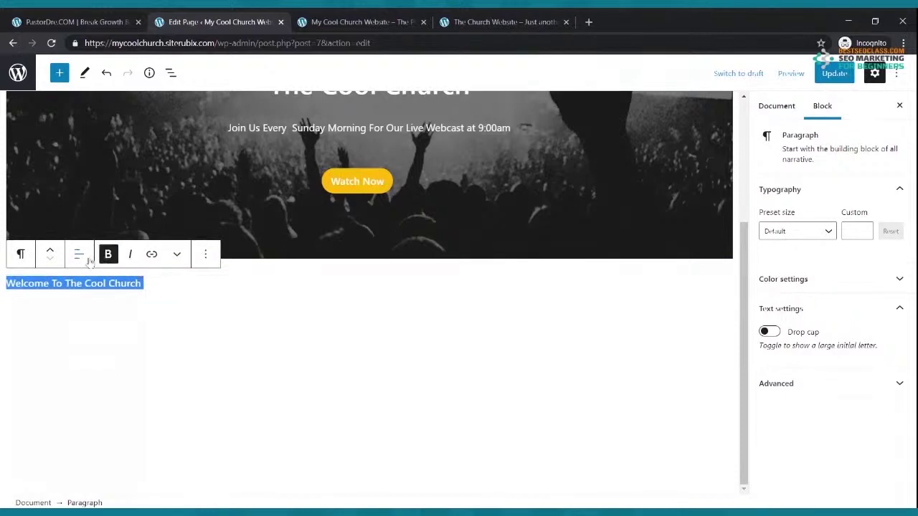
left_click(79, 256)
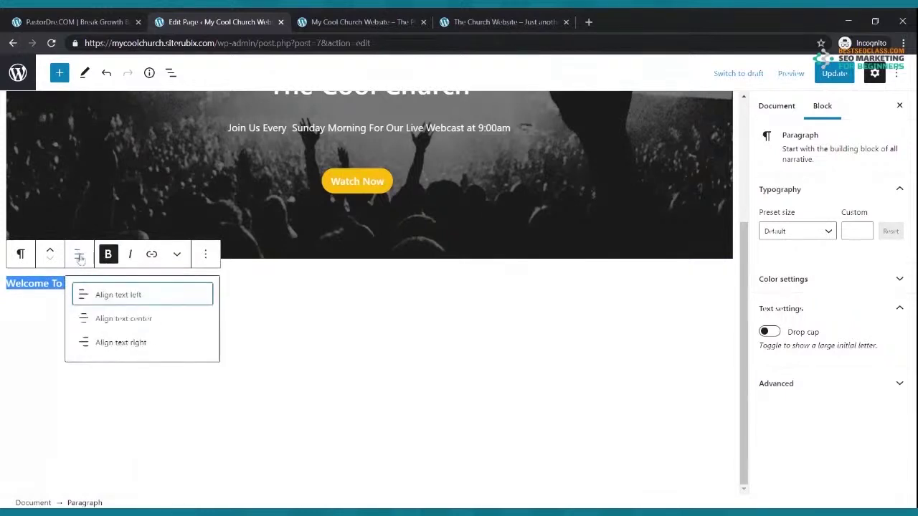
left_click(131, 321)
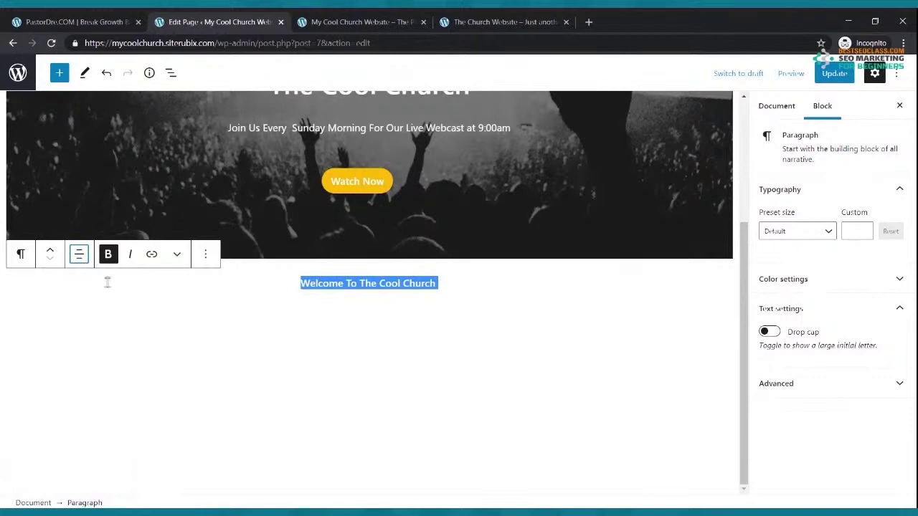
Transform the welcome paragraph into an H1 heading
left_click(21, 255)
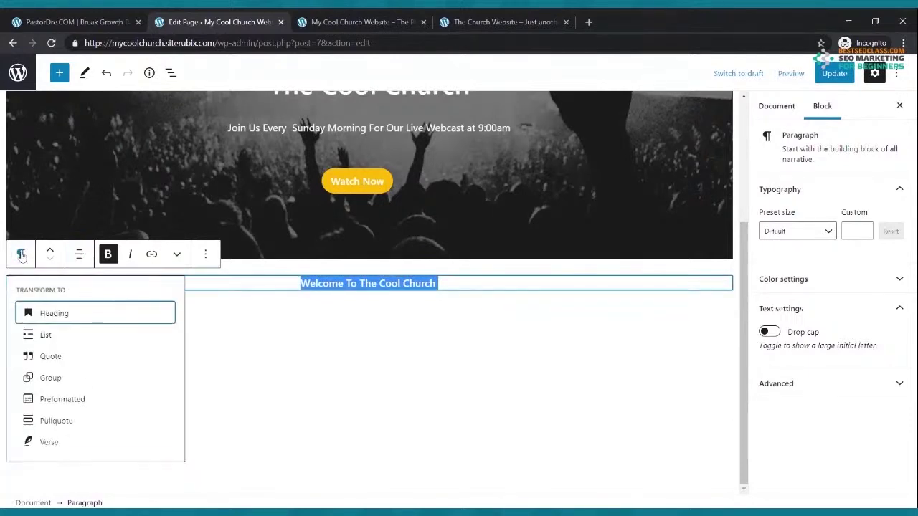
left_click(50, 320)
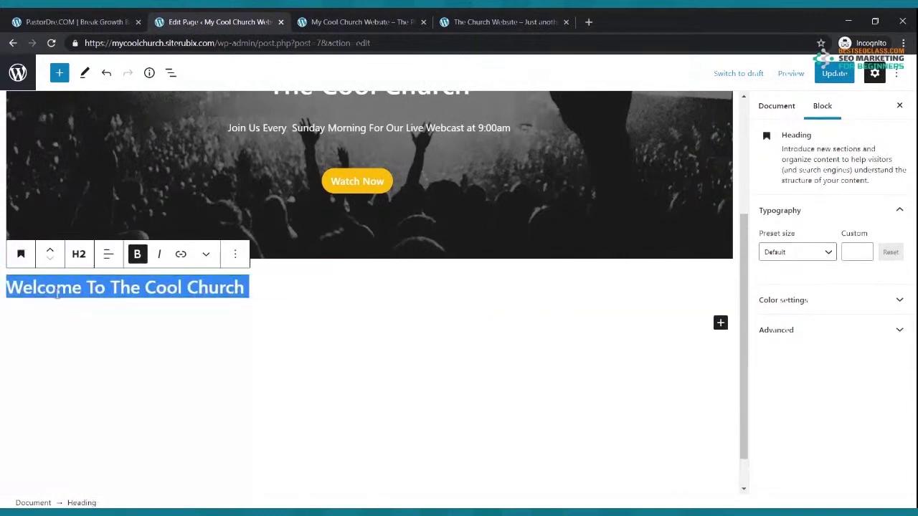
left_click(80, 257)
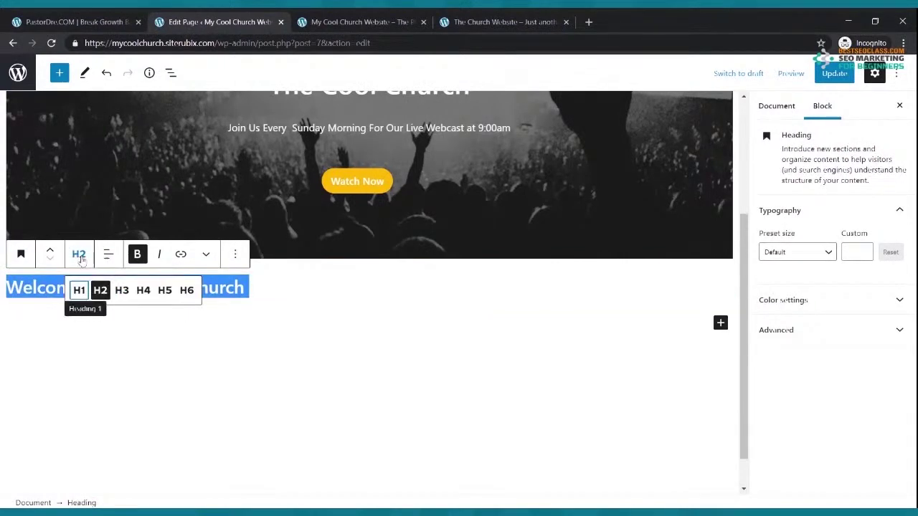
left_click(79, 291)
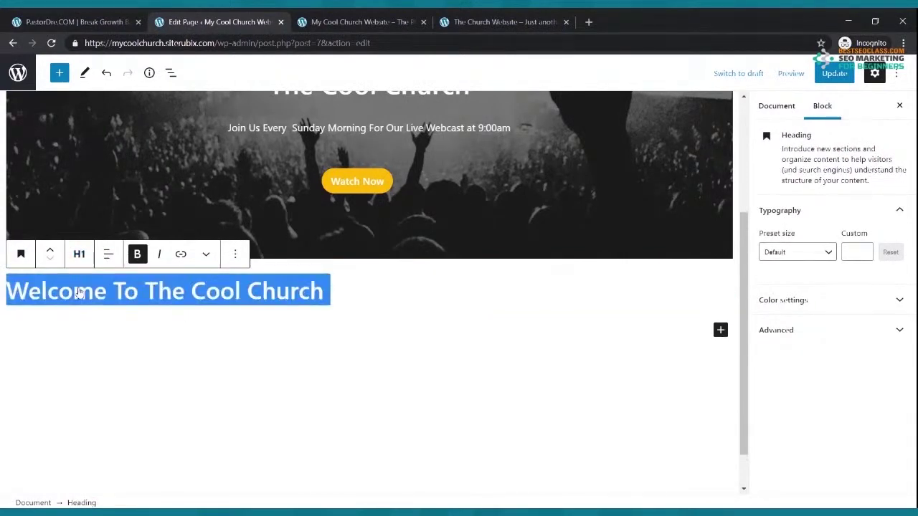
Center the welcome heading and update the page
left_click(108, 255)
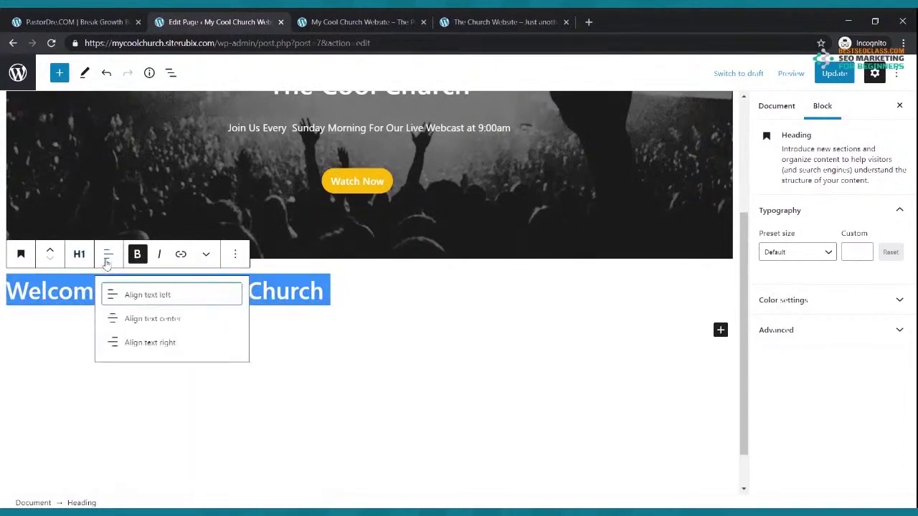
left_click(126, 320)
left_click(611, 298)
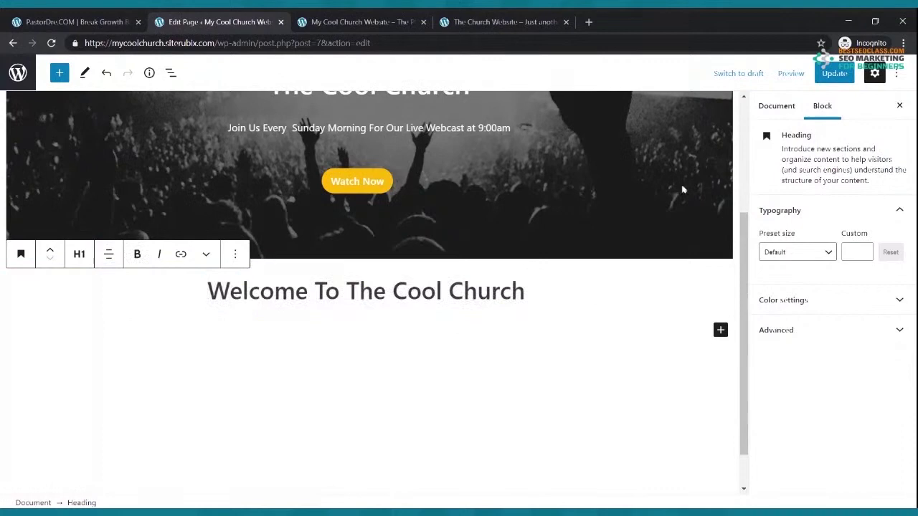
left_click(834, 73)
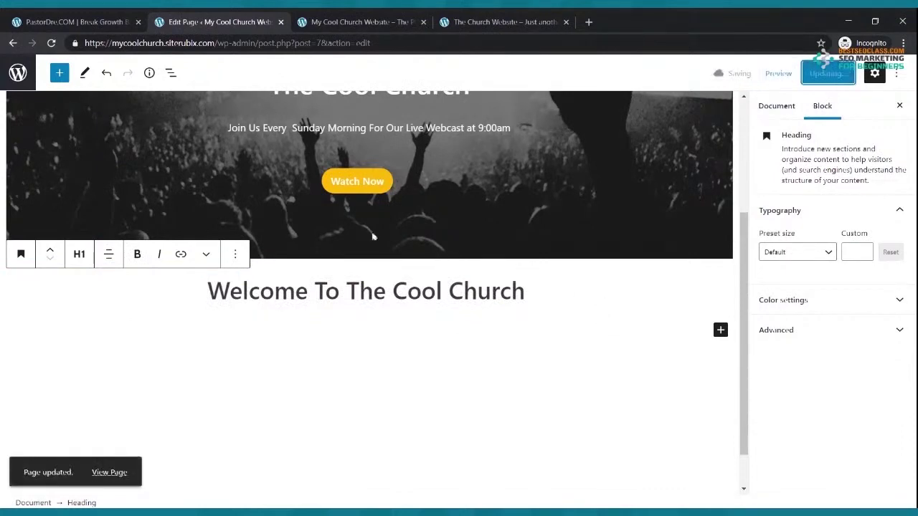
left_click(372, 21)
left_click(51, 43)
scroll(446, 253, "down", 1)
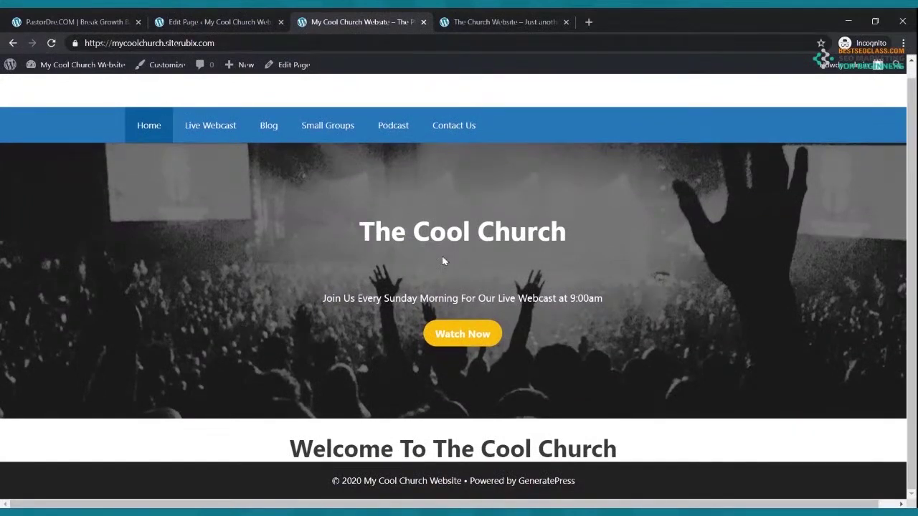
left_click(521, 17)
scroll(486, 252, "down", 3)
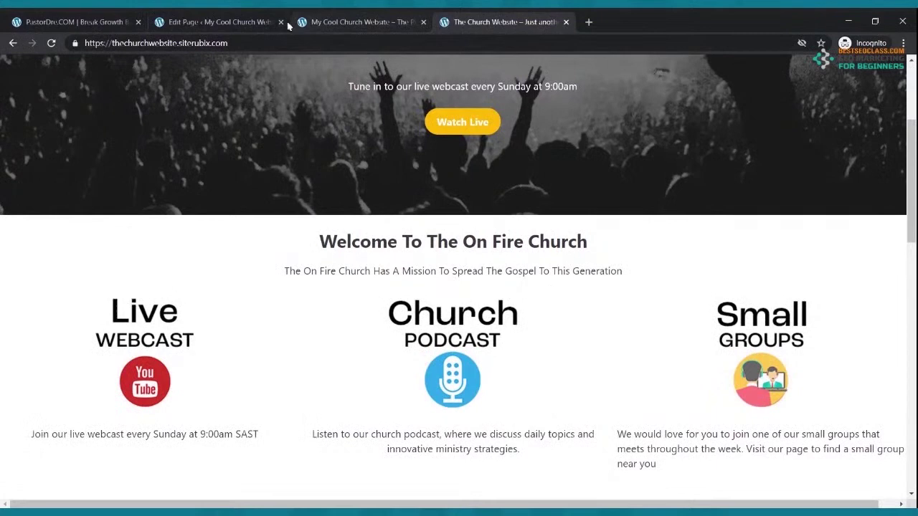
left_click(253, 20)
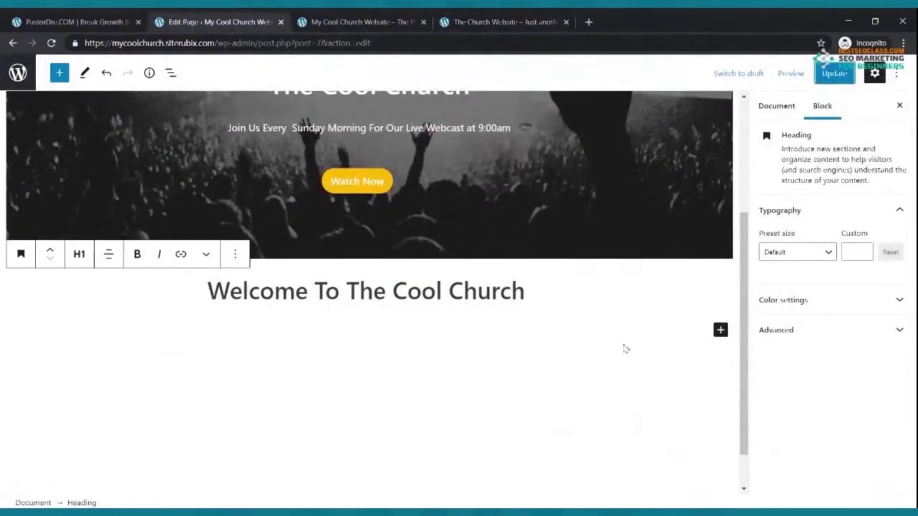
Add a paragraph under the welcome heading reading 'The Church That Is On Fire For God'
left_click(719, 331)
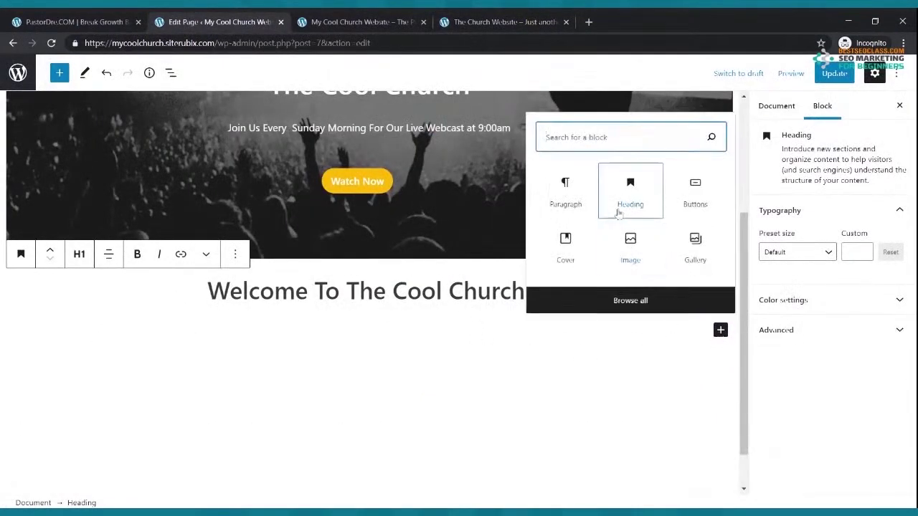
left_click(586, 197)
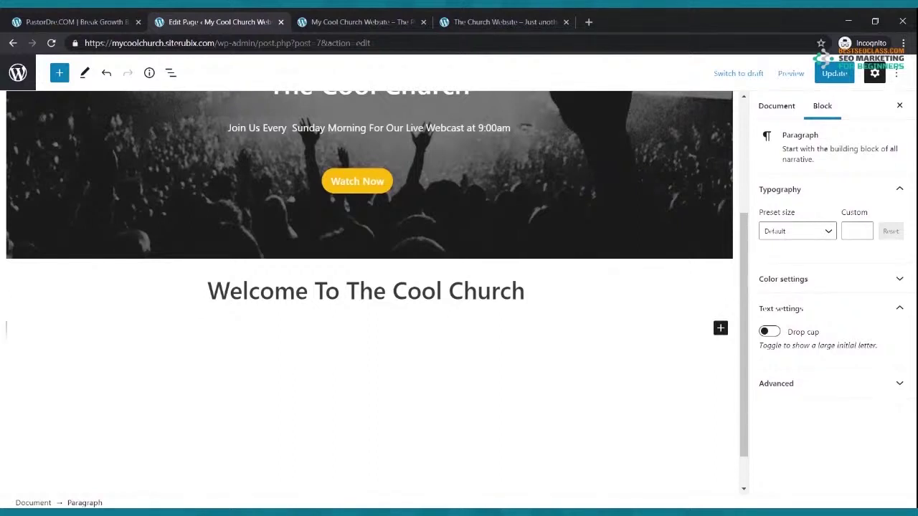
type("The")
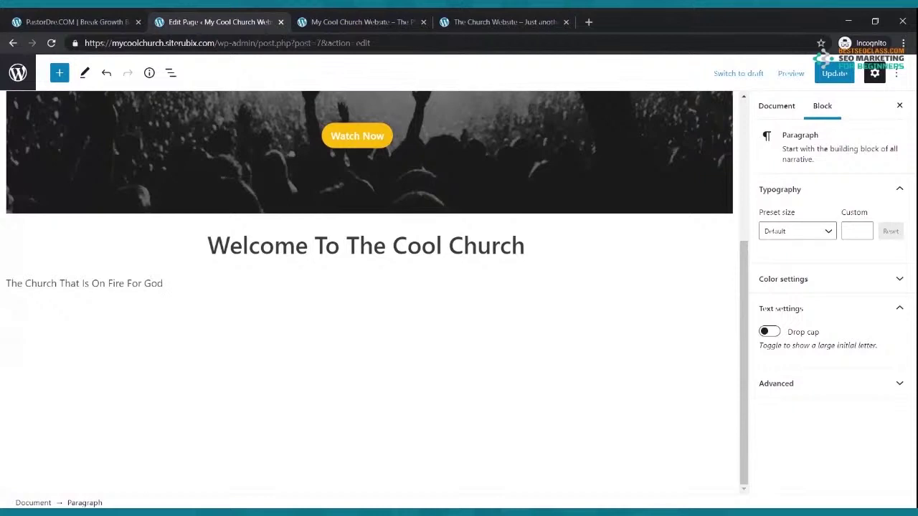
Make the tagline bold and center it
left_click_drag(168, 284, 7, 286)
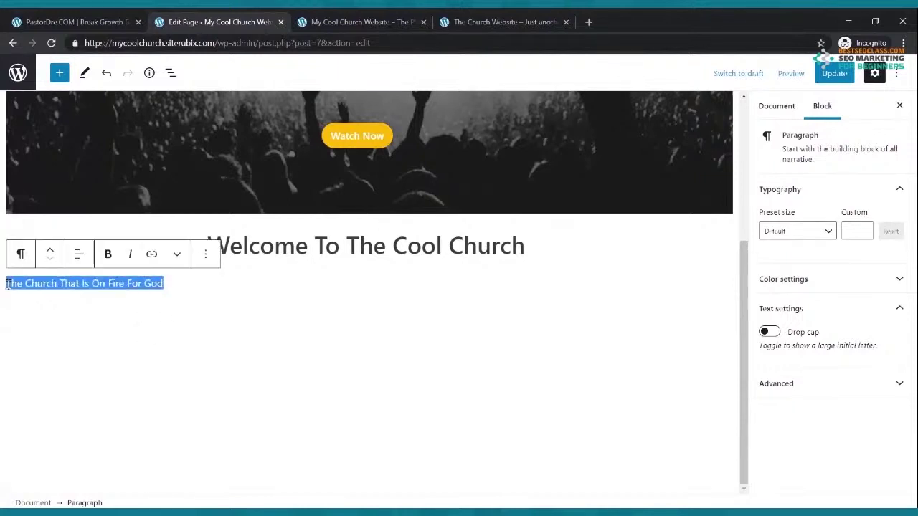
left_click(106, 254)
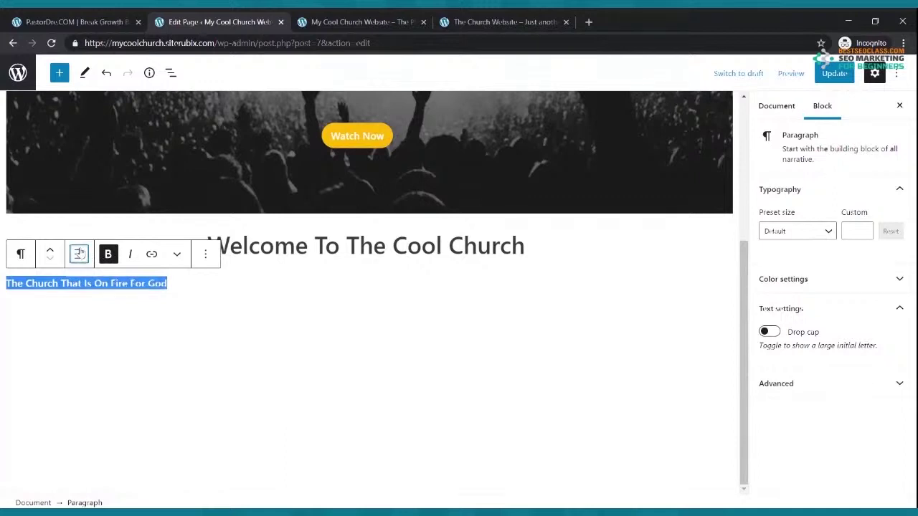
left_click(79, 254)
left_click(96, 319)
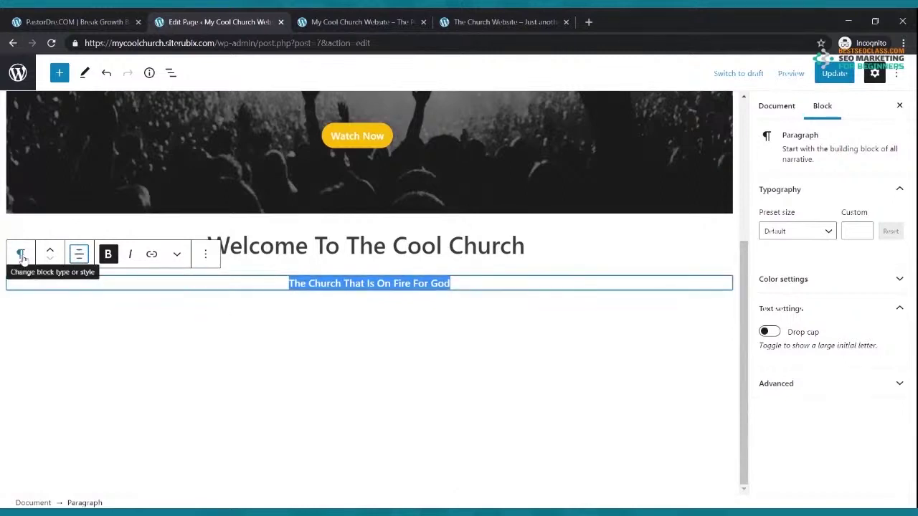
Try the Normal, Medium and Large preset font sizes on the tagline
left_click(828, 230)
left_click(797, 319)
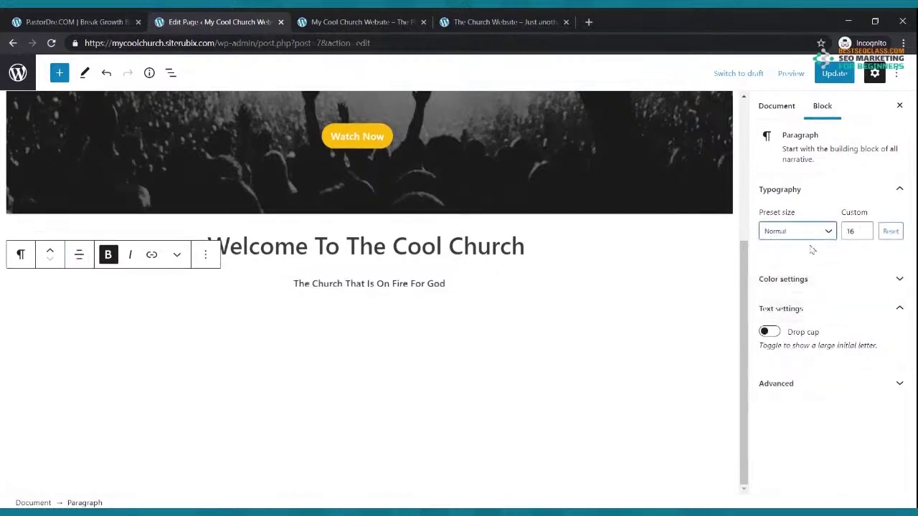
left_click(814, 233)
left_click(788, 342)
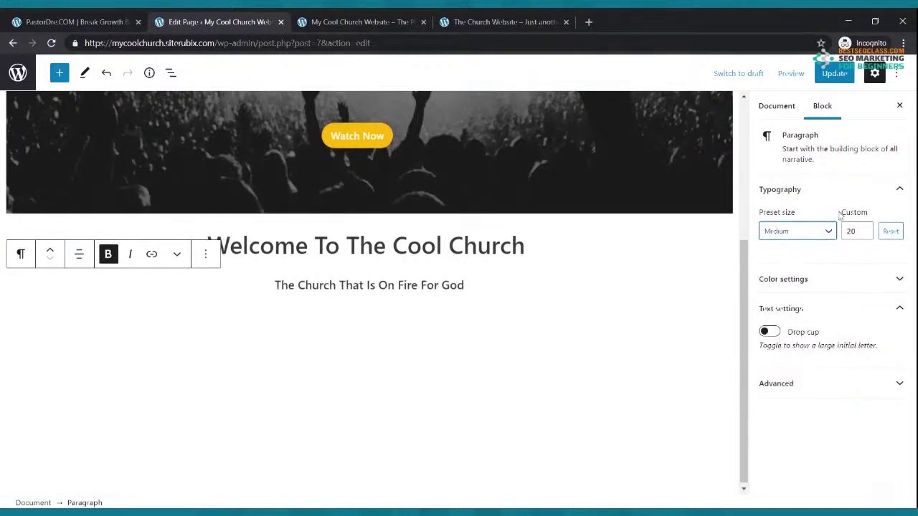
left_click(828, 236)
left_click(802, 367)
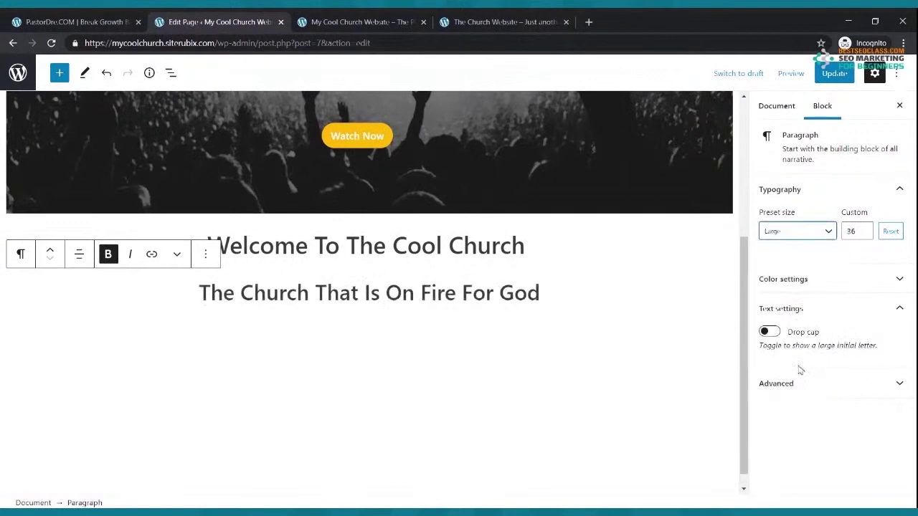
Lower the tagline's custom font size to 25 and update the page
left_click(863, 235)
left_click(863, 234)
left_click(864, 234)
left_click(863, 234)
left_click(864, 234)
left_click(863, 234)
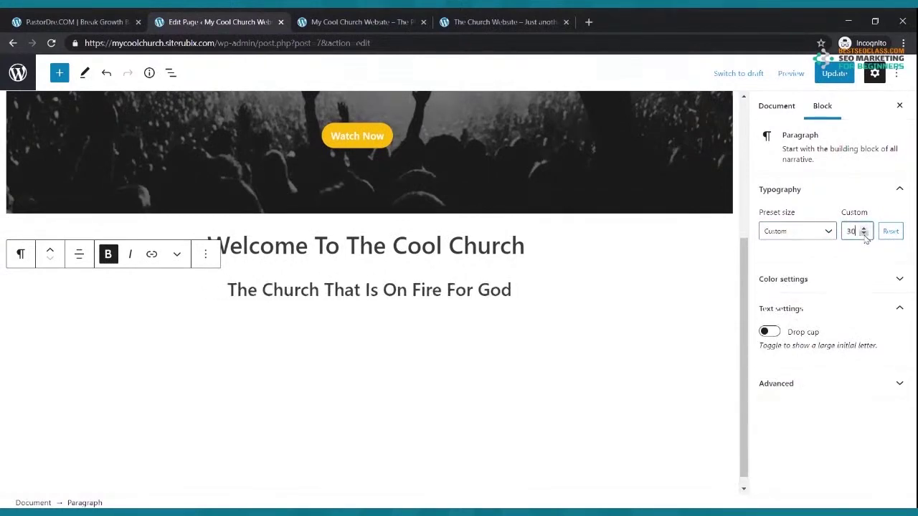
left_click(864, 235)
left_click(864, 234)
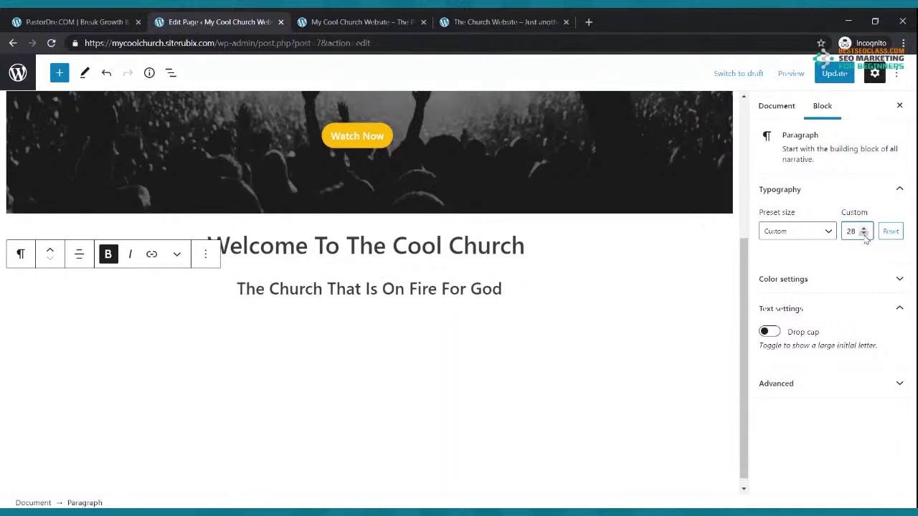
left_click(863, 234)
left_click(864, 234)
left_click(864, 234)
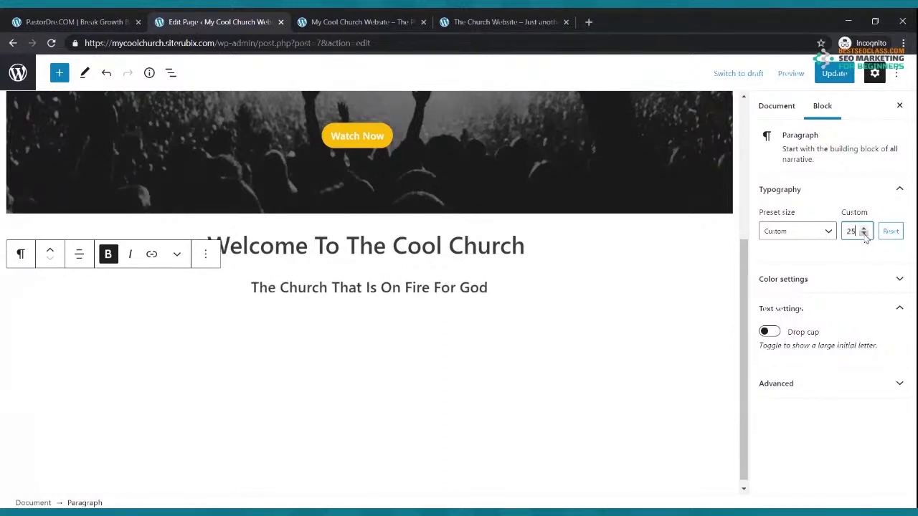
left_click(834, 73)
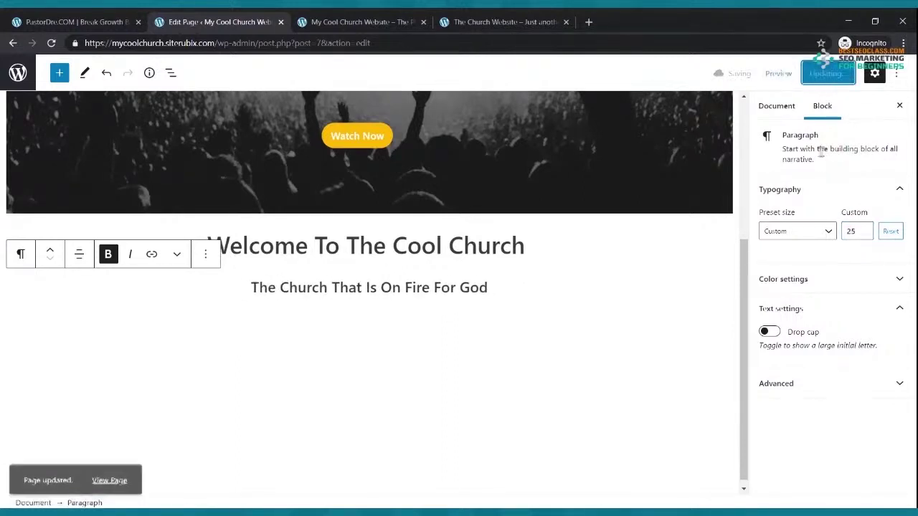
left_click(399, 20)
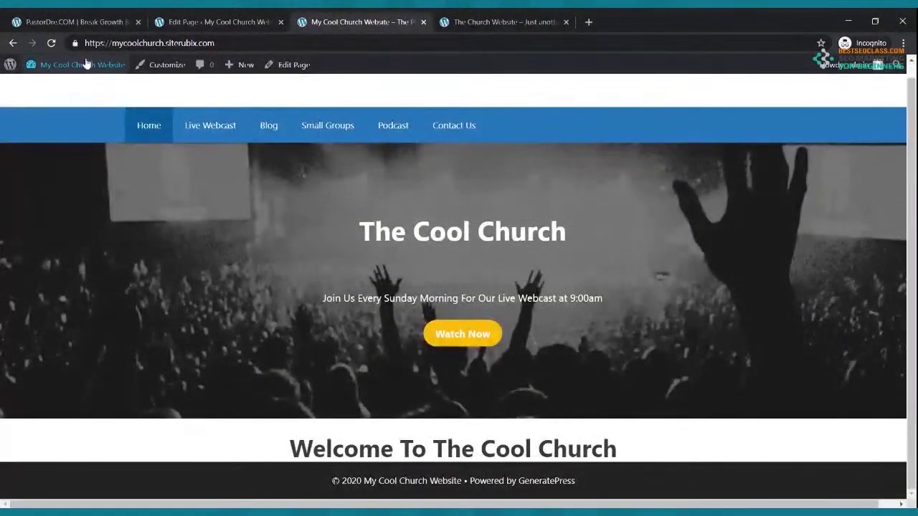
Reload the live home page to see the new tagline, then view the On Fire Church reference site
left_click(52, 43)
scroll(430, 158, "down", 1)
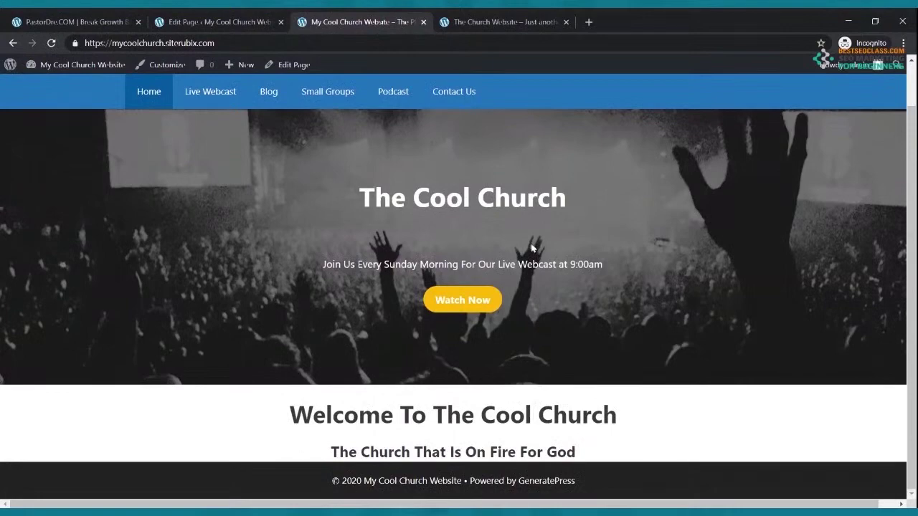
left_click(501, 22)
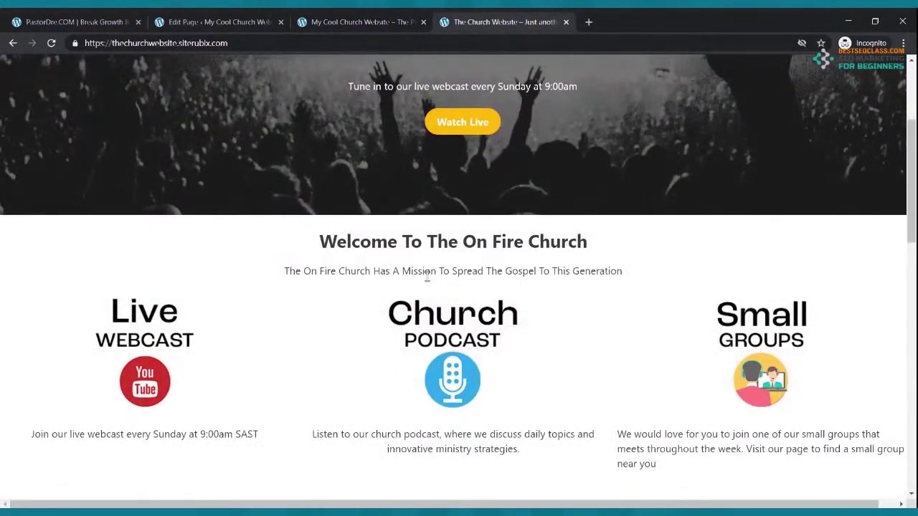
Remove bold from the tagline, update the page, and reload the live site
left_click(239, 18)
left_click_drag(488, 287, 247, 289)
left_click(108, 254)
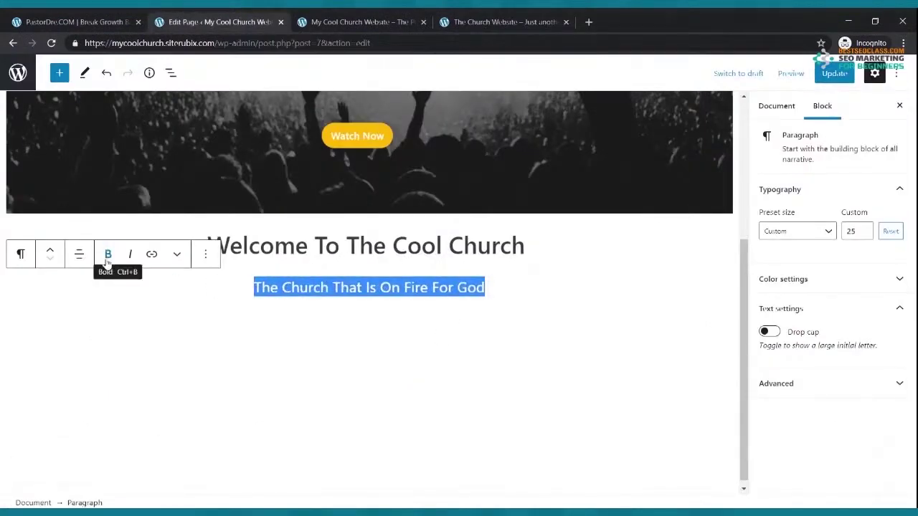
left_click(834, 73)
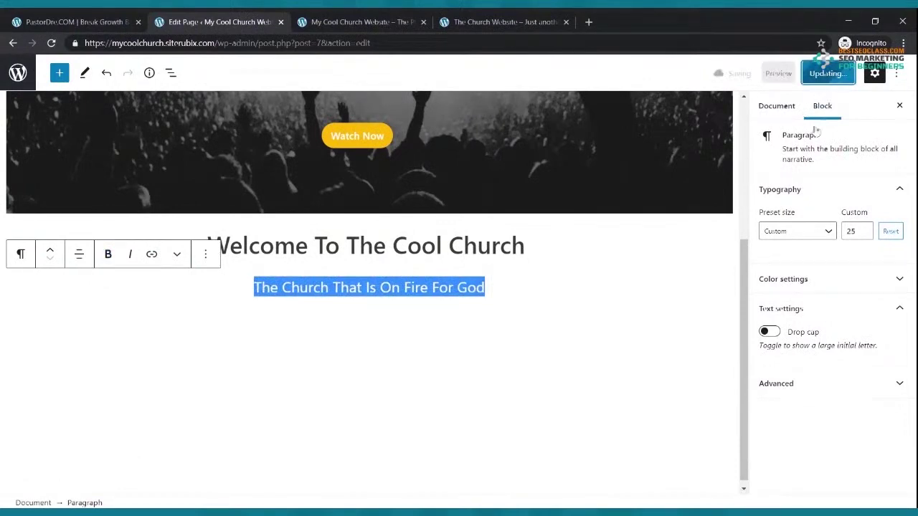
left_click(337, 20)
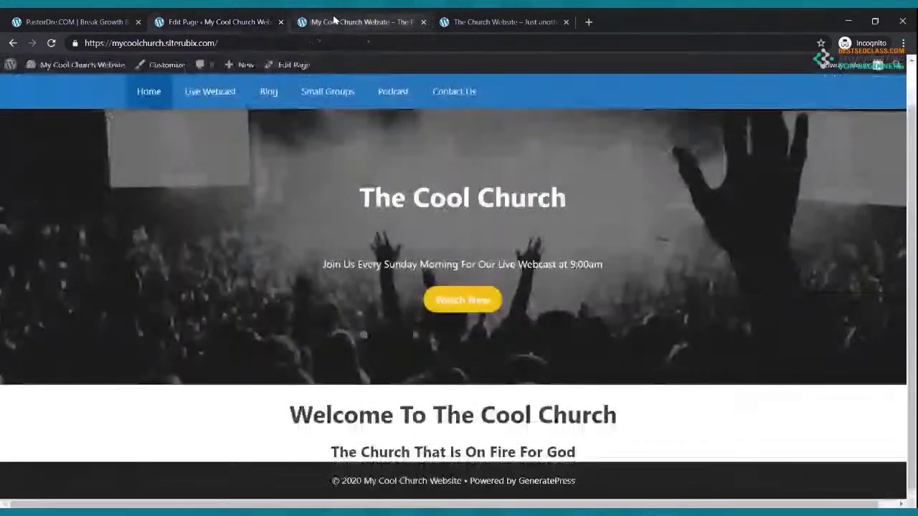
left_click(51, 43)
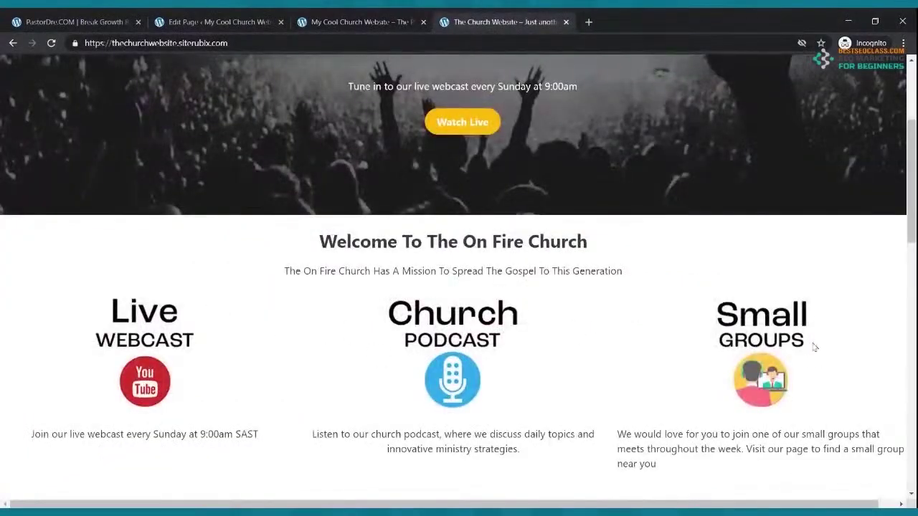
Insert a Columns block below the tagline by searching 'cl' in the block library
left_click(234, 27)
left_click(392, 351)
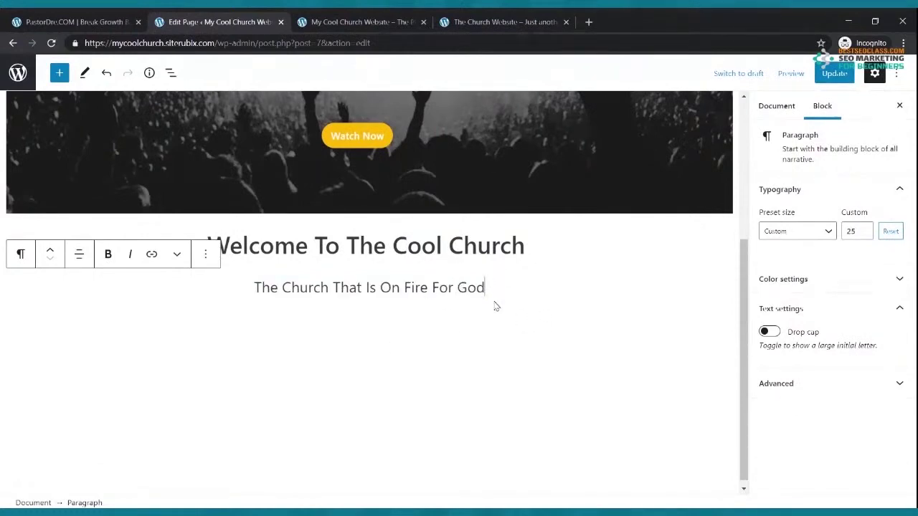
left_click(61, 74)
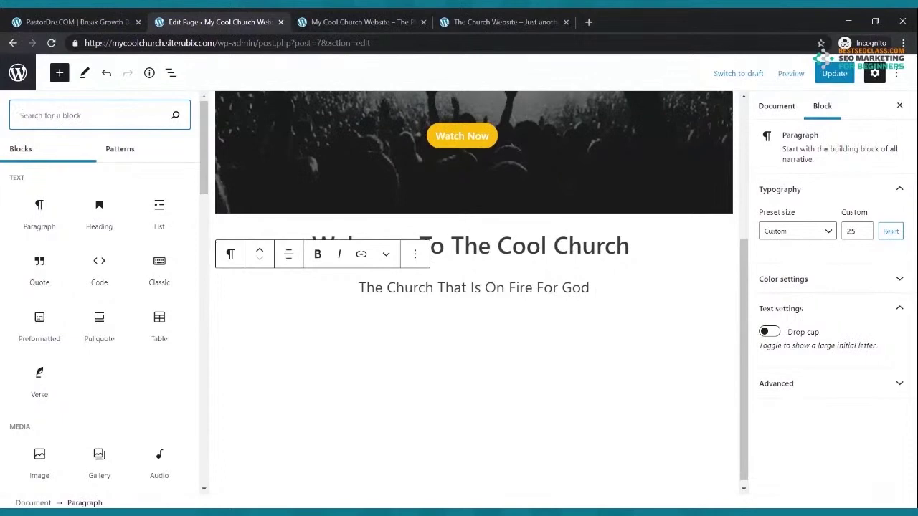
type("c")
type("lumns")
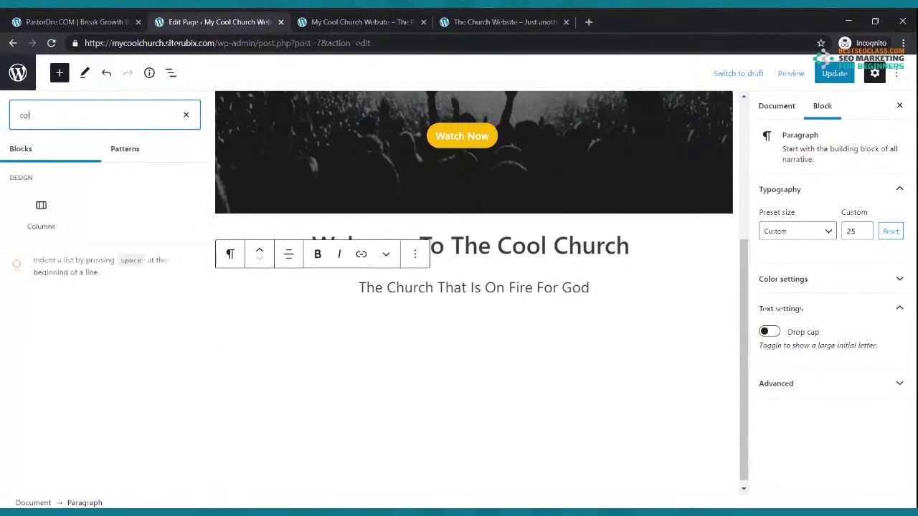
left_click(41, 213)
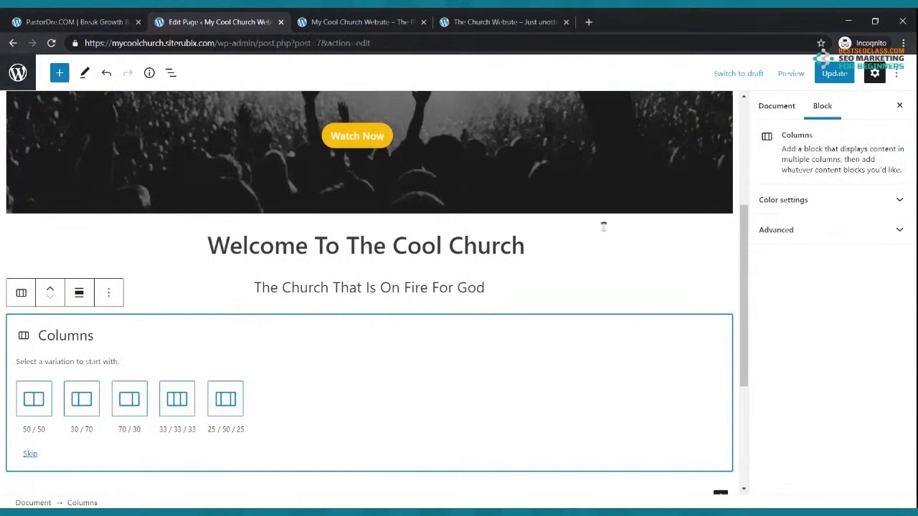
Choose the 33/33/33 three-column layout and update the page
scroll(720, 443, "down", 1)
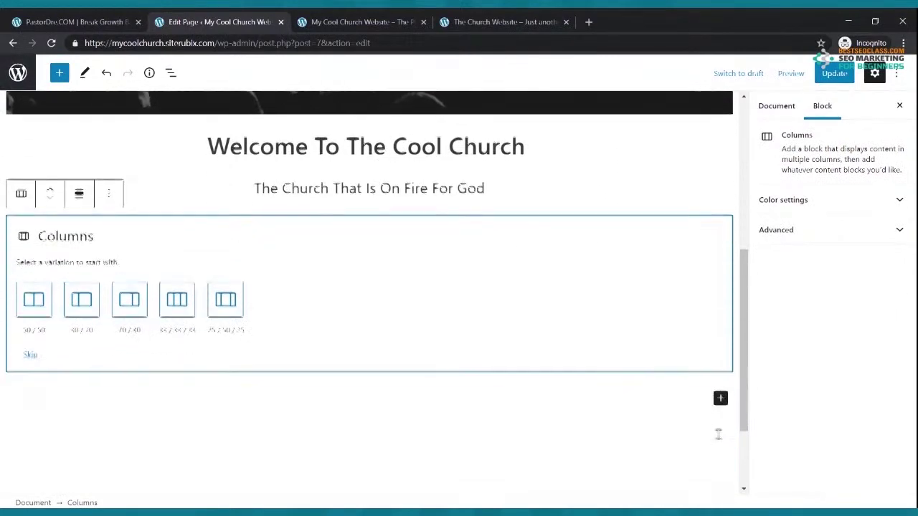
scroll(316, 310, "up", 2)
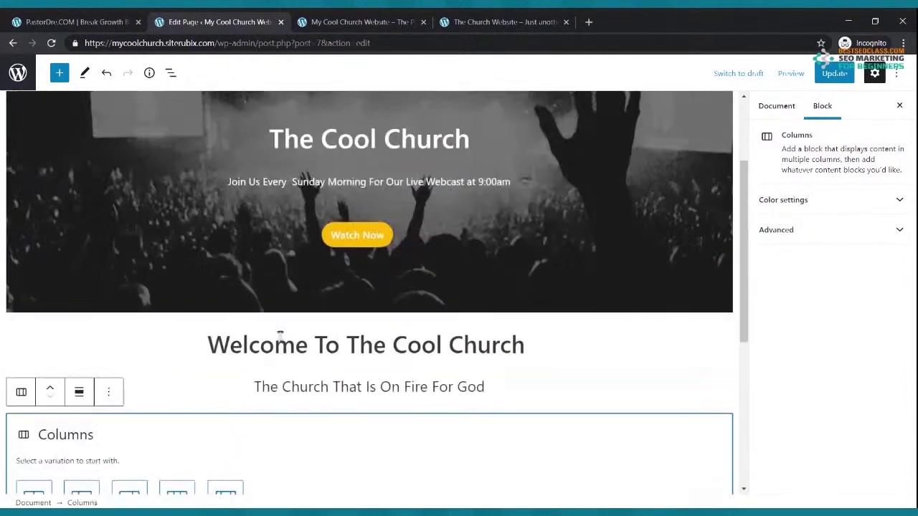
scroll(176, 366, "down", 1)
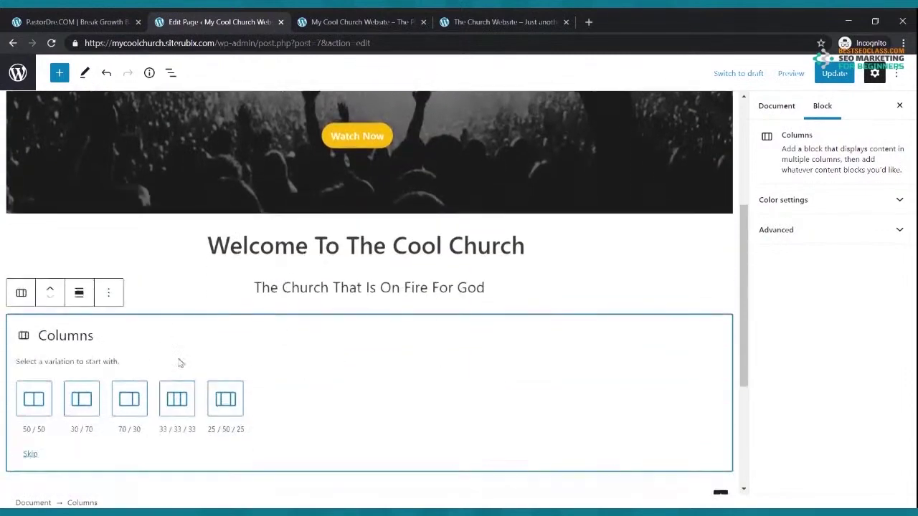
left_click(170, 400)
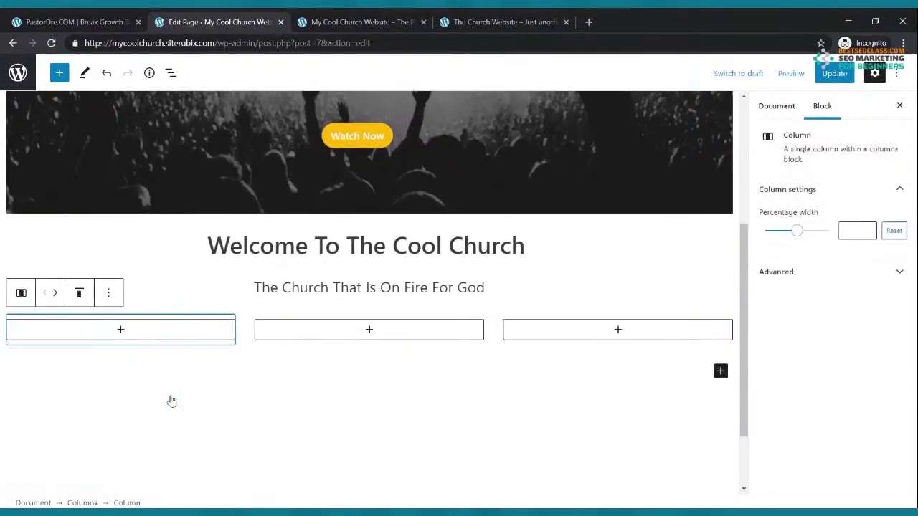
left_click(832, 74)
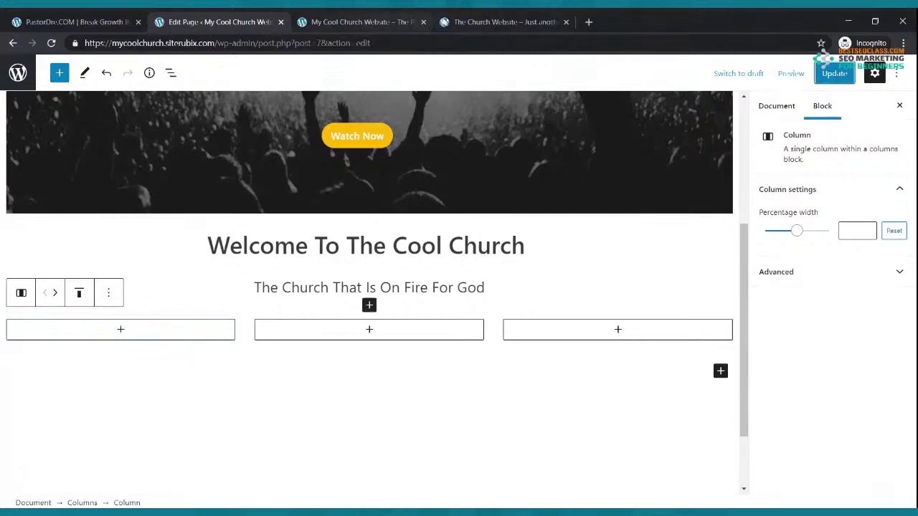
Add an Image block to the first column and upload the Live Webcast icon image
left_click(473, 22)
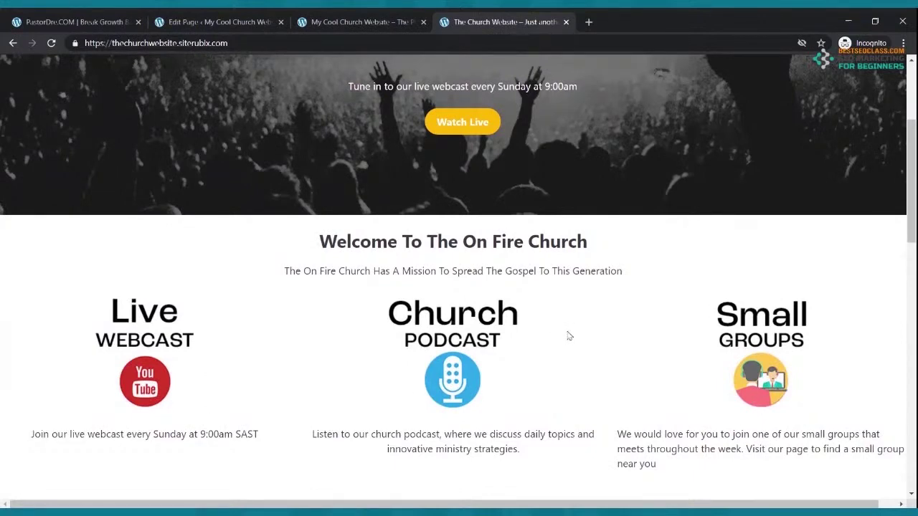
left_click(223, 21)
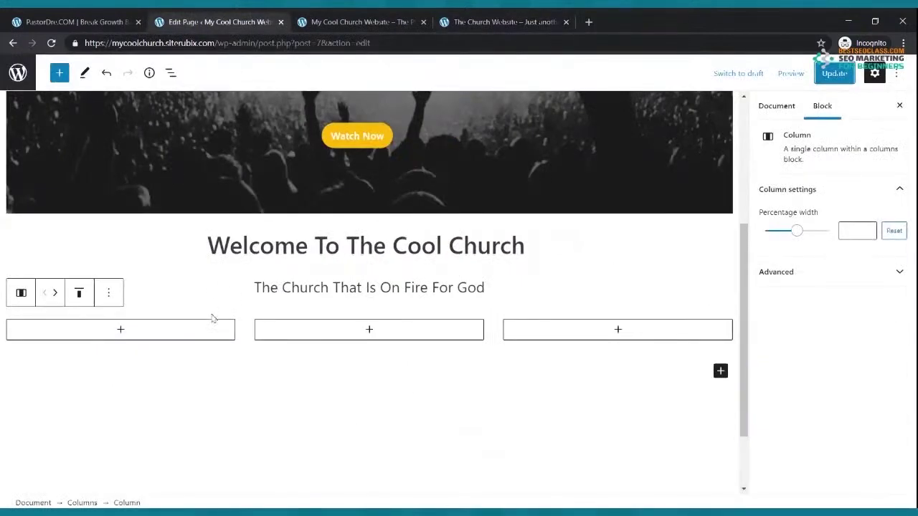
left_click(121, 331)
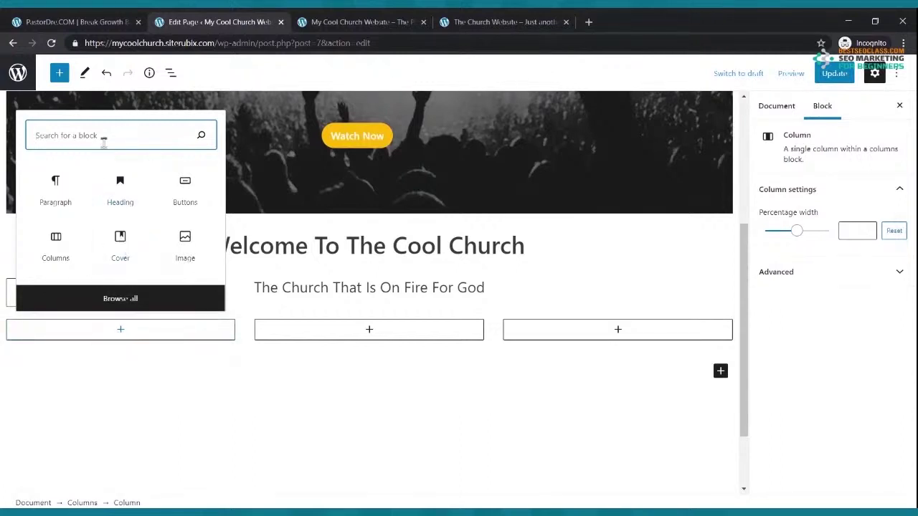
type("cma")
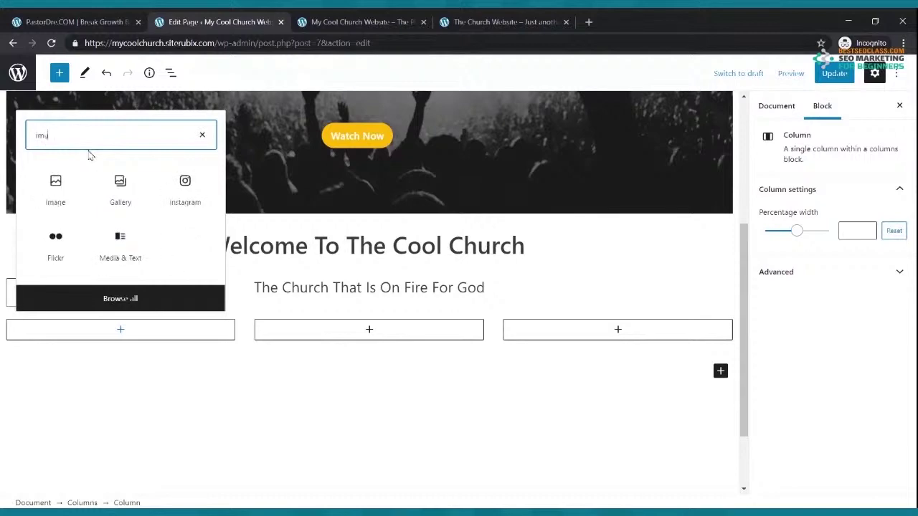
left_click(67, 206)
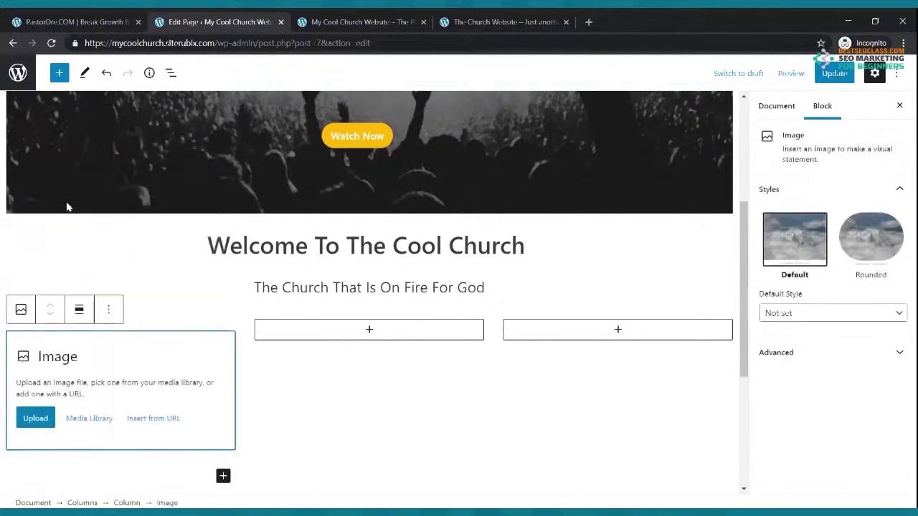
left_click(43, 415)
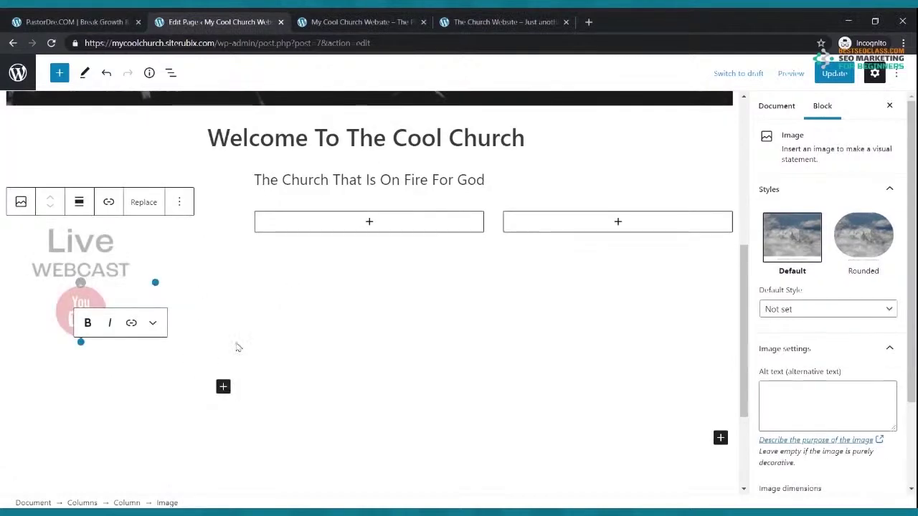
Insert Image blocks in the middle and third columns with the Church Podcast and Small Groups images
left_click(369, 223)
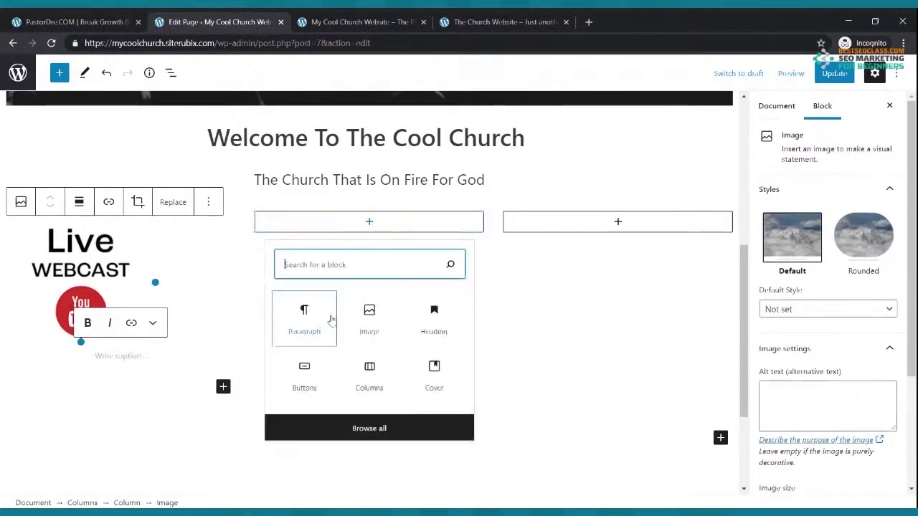
left_click(353, 322)
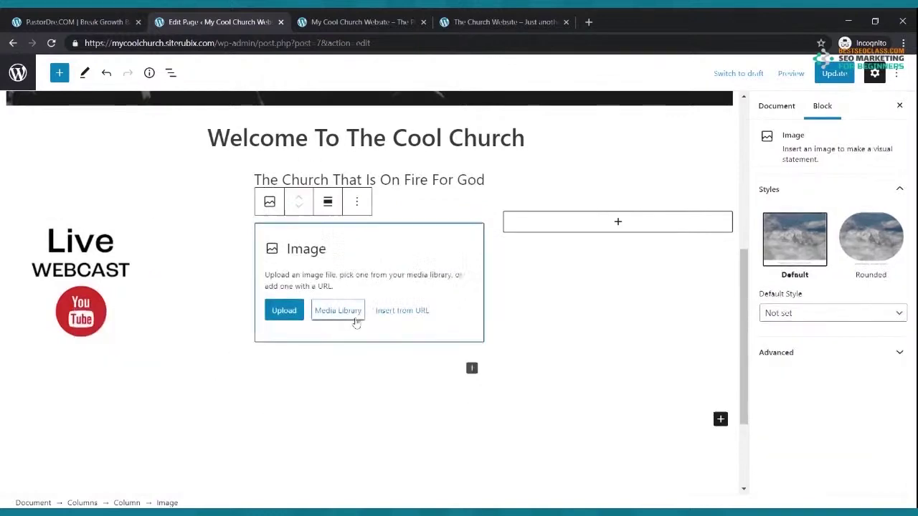
left_click(289, 310)
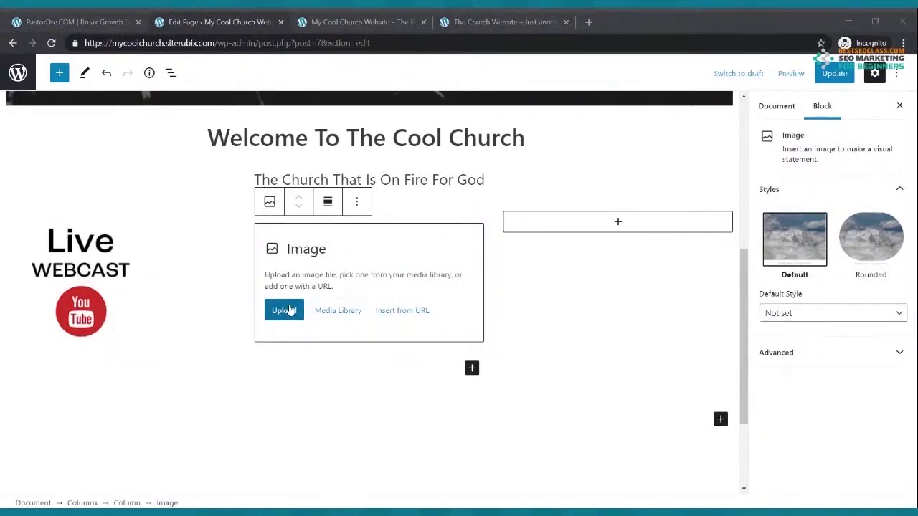
key("Return")
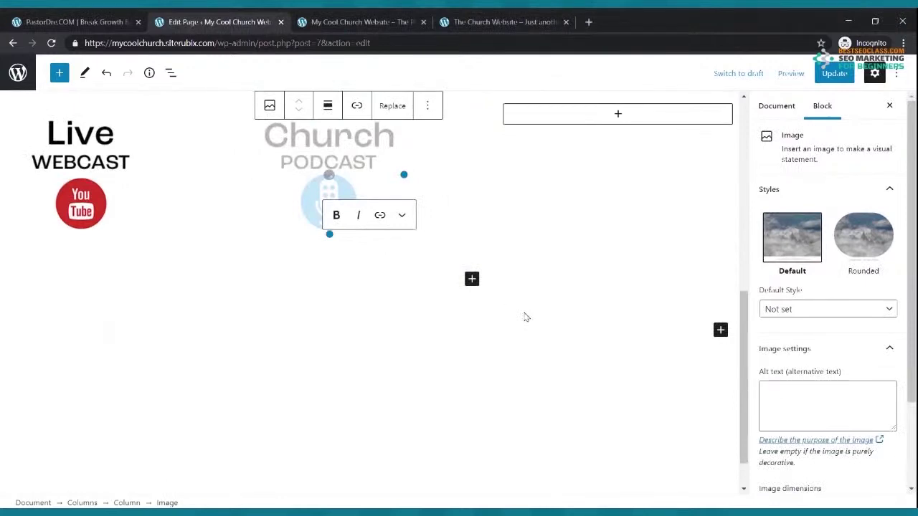
scroll(535, 281, "up", 2)
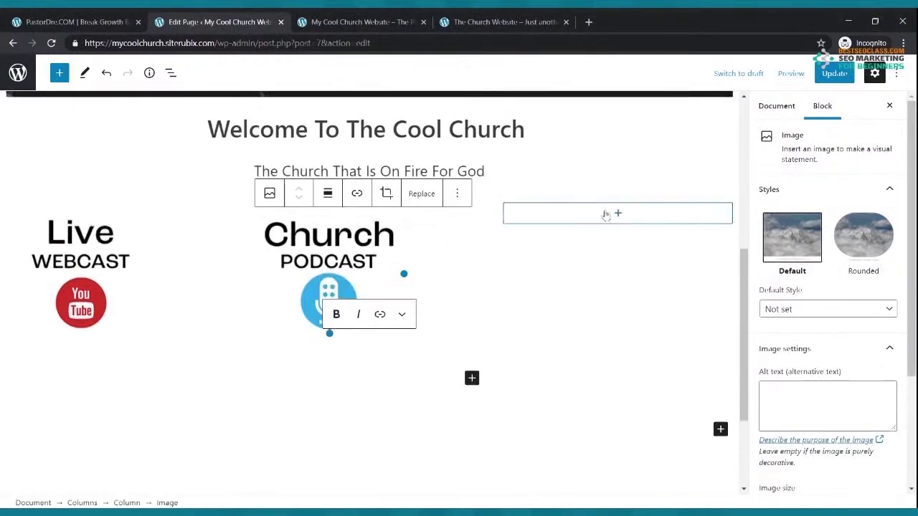
left_click(621, 214)
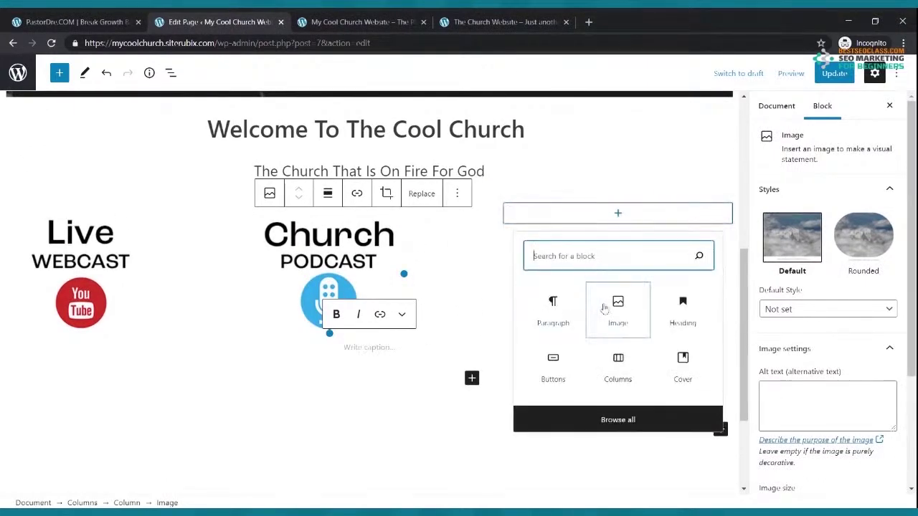
left_click(605, 307)
left_click(532, 302)
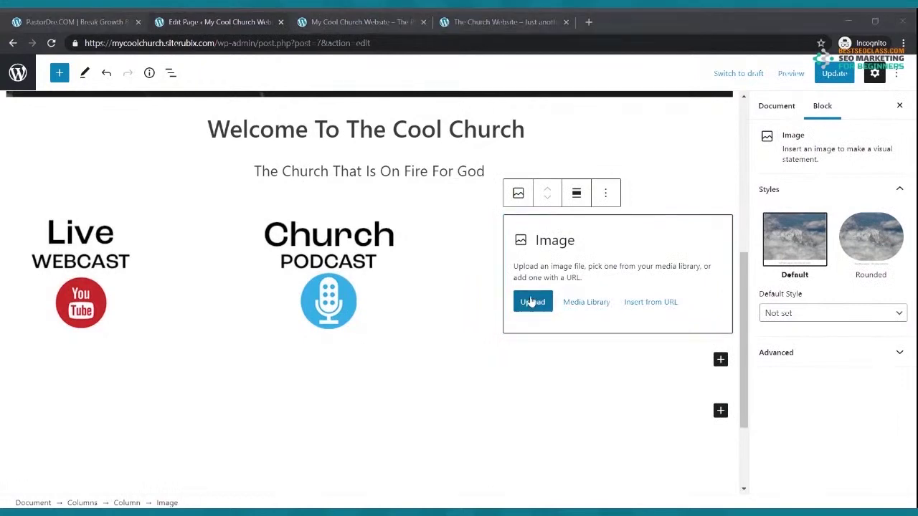
key("Return")
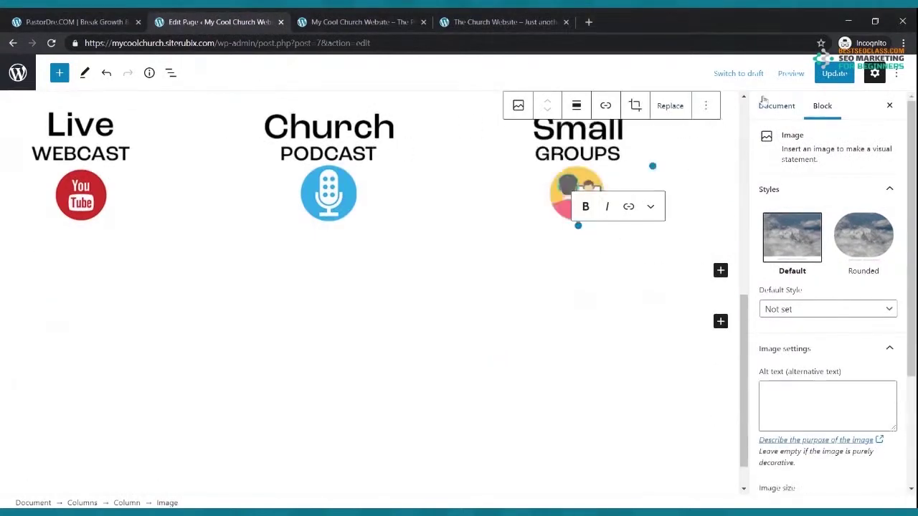
Update the page and switch to the live church website
left_click(833, 73)
scroll(477, 261, "up", 3)
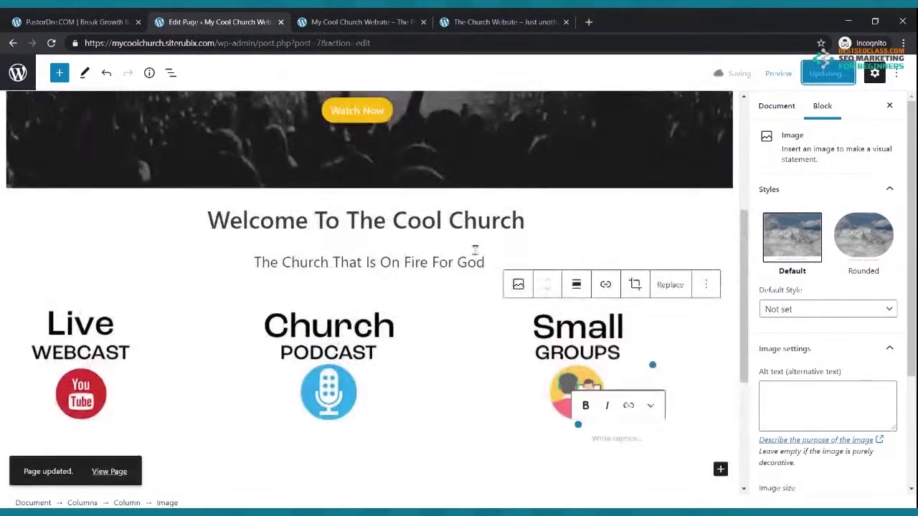
left_click(371, 22)
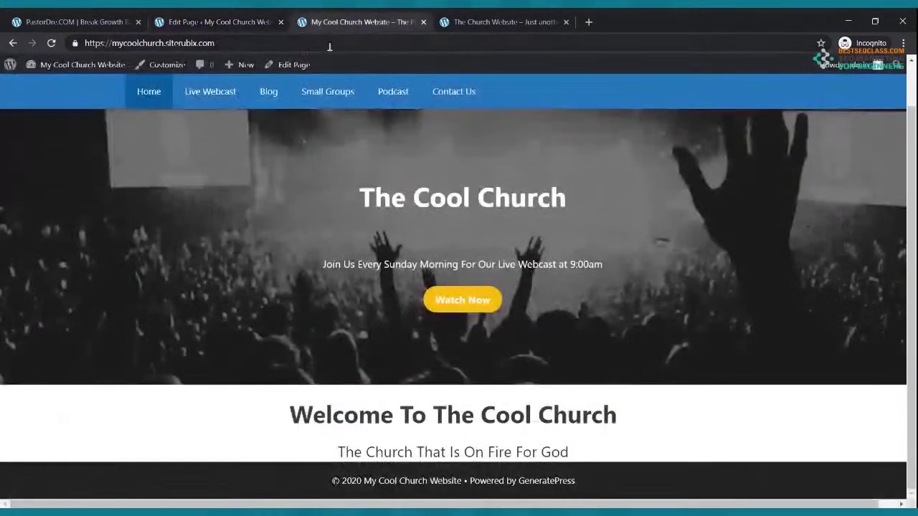
Reload the live site to check the new images, then return to the page editor
left_click(51, 43)
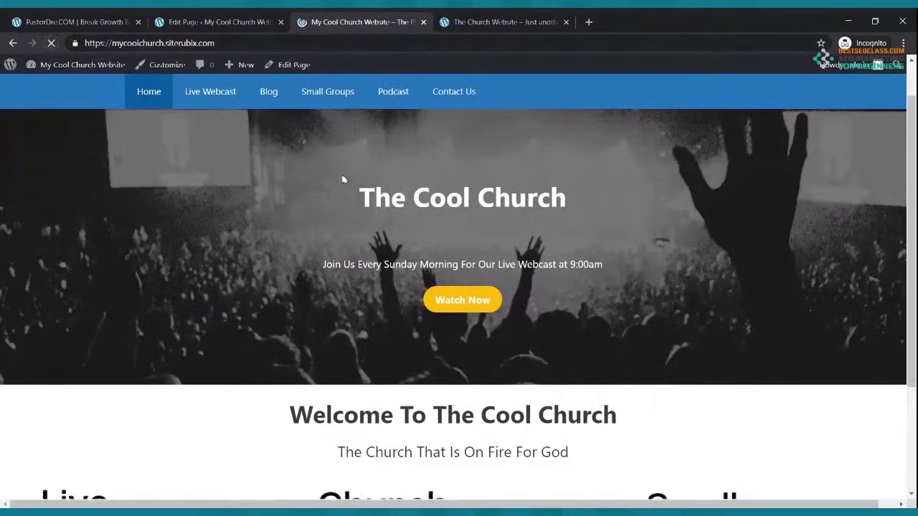
scroll(346, 180, "down", 2)
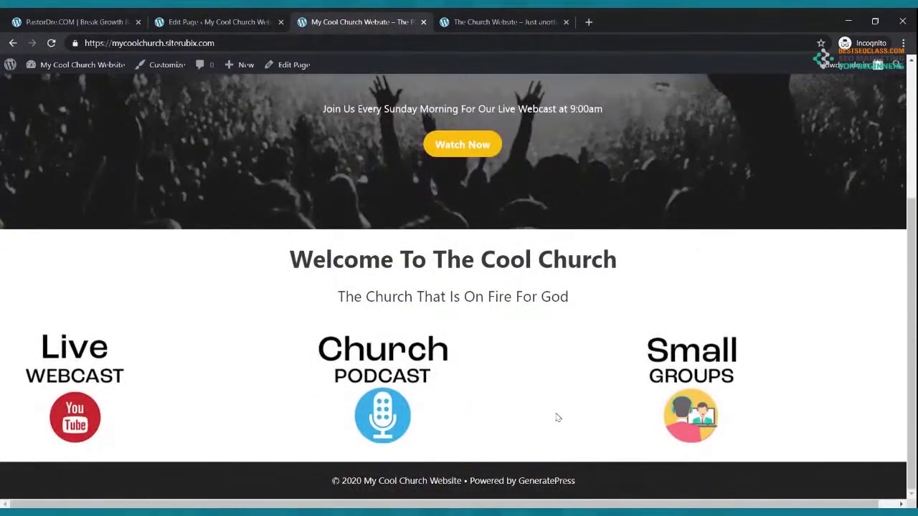
left_click(215, 21)
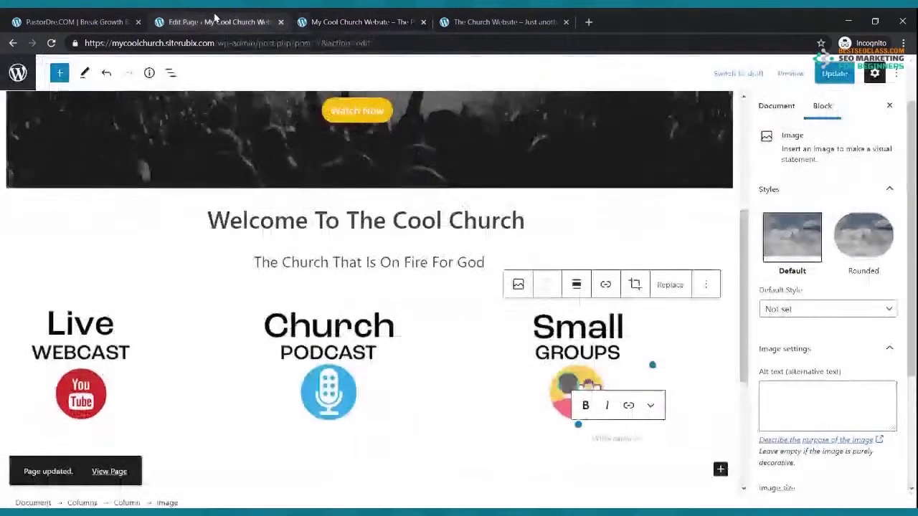
Align center the Live Webcast, Church Podcast and Small Groups images, then update the page
left_click(79, 367)
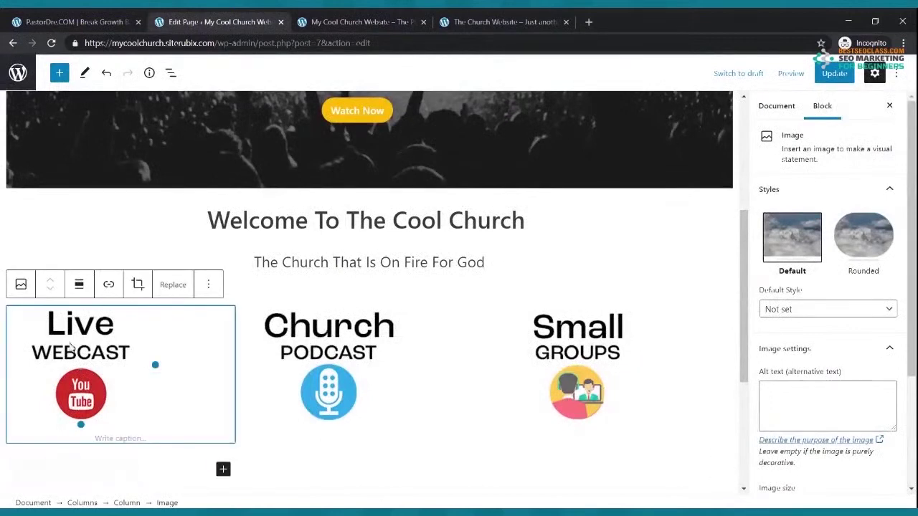
left_click(80, 285)
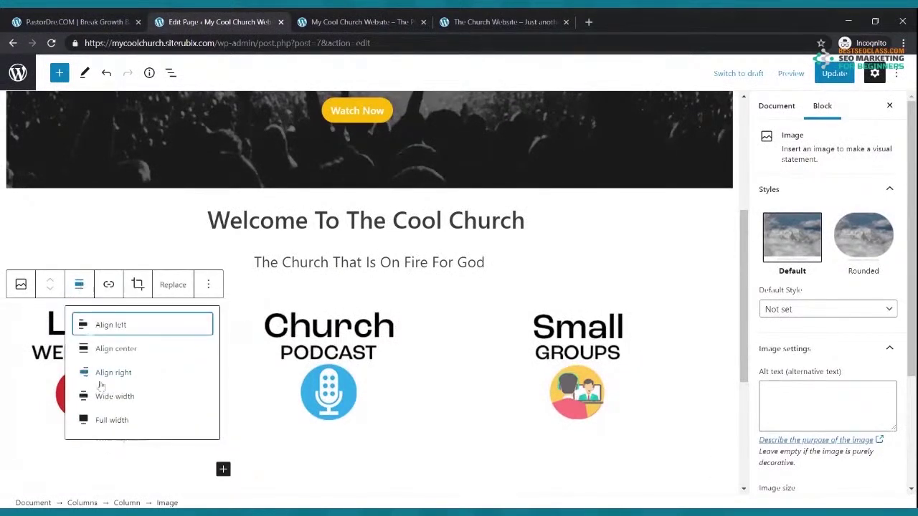
left_click(107, 349)
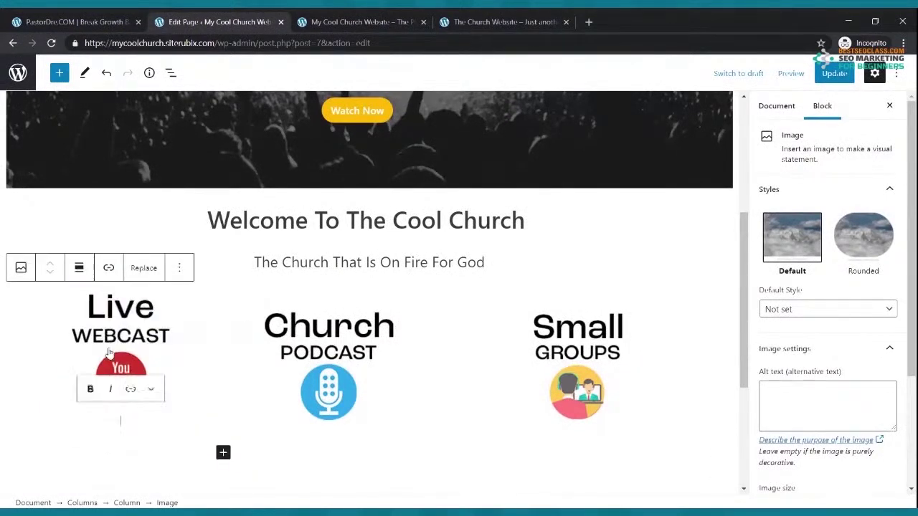
left_click(321, 368)
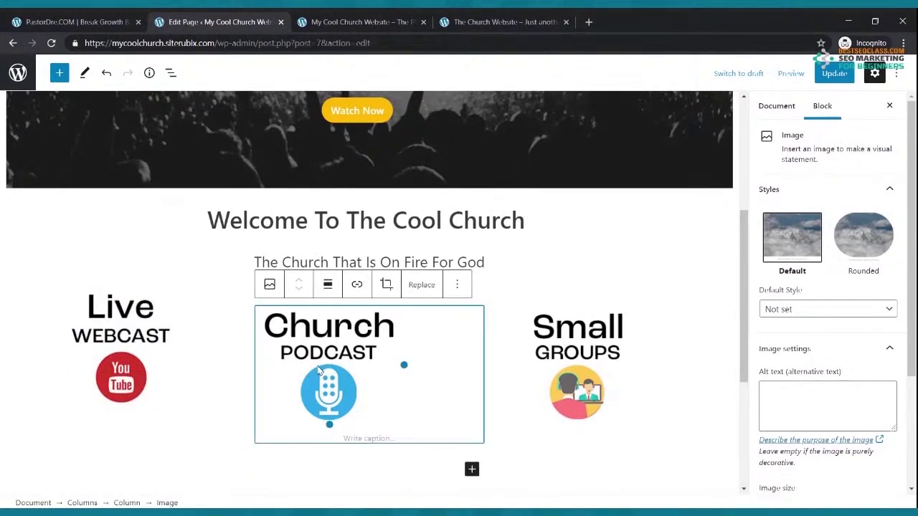
left_click(327, 284)
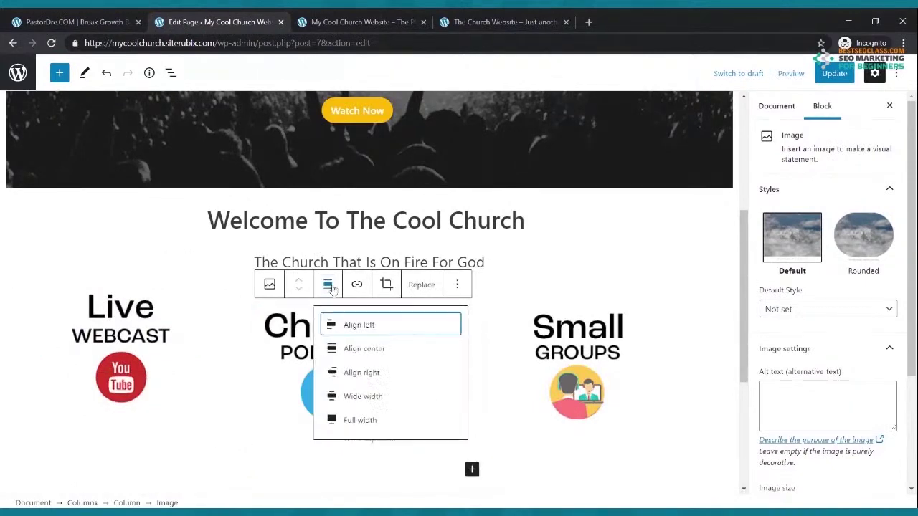
left_click(355, 352)
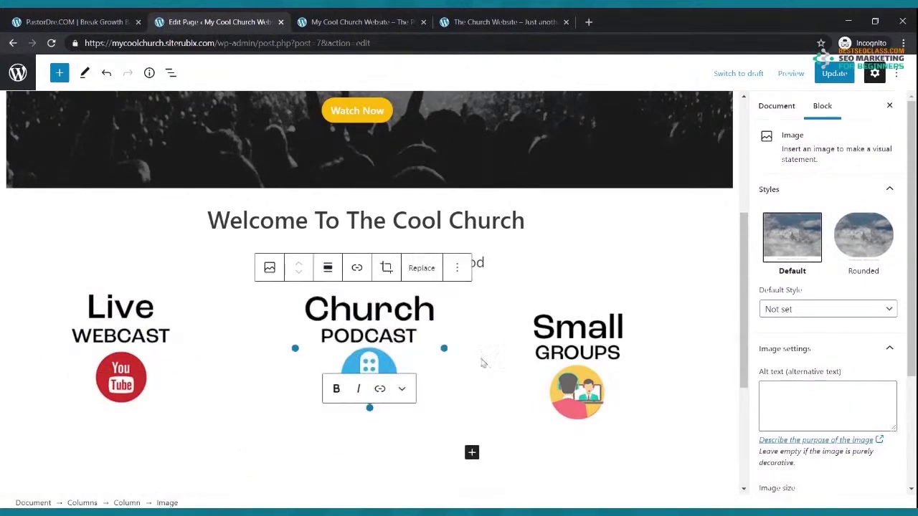
left_click(557, 356)
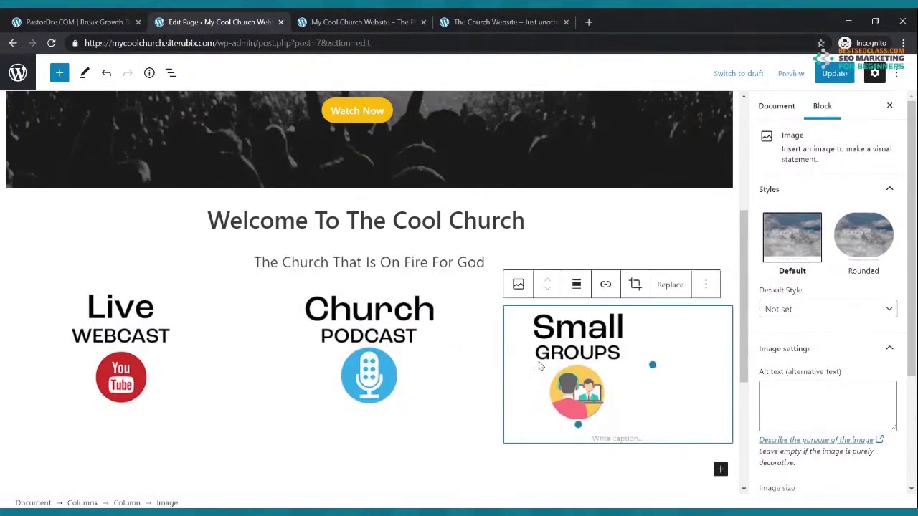
left_click(578, 288)
left_click(608, 349)
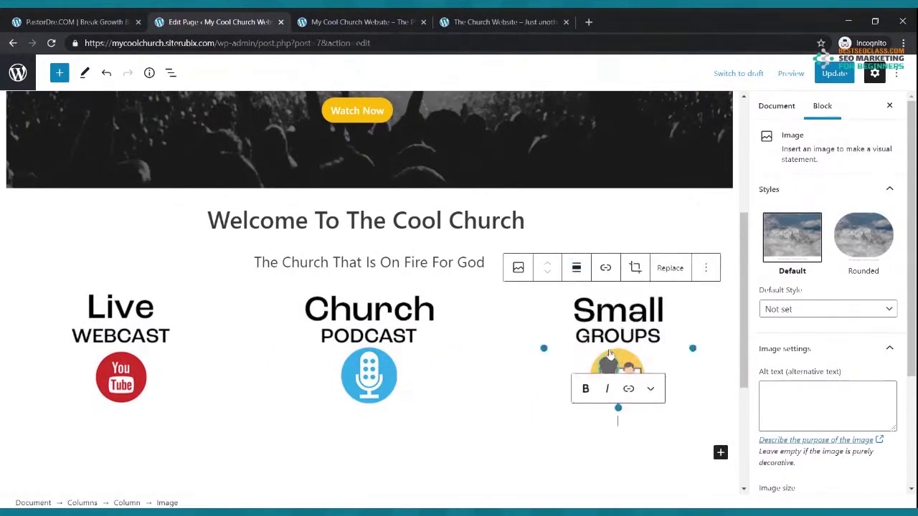
left_click(833, 73)
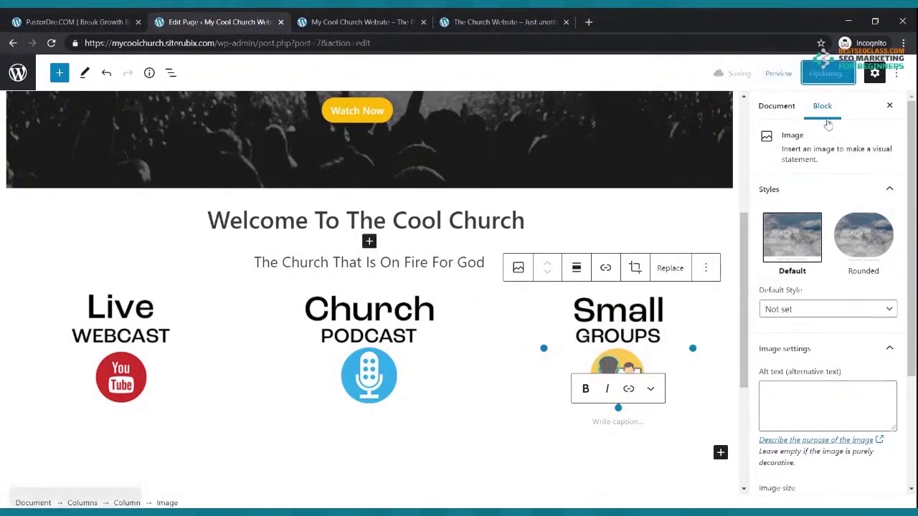
Reload the live My Cool Church page and compare its centred icons with the On Fire Church reference site
left_click(362, 21)
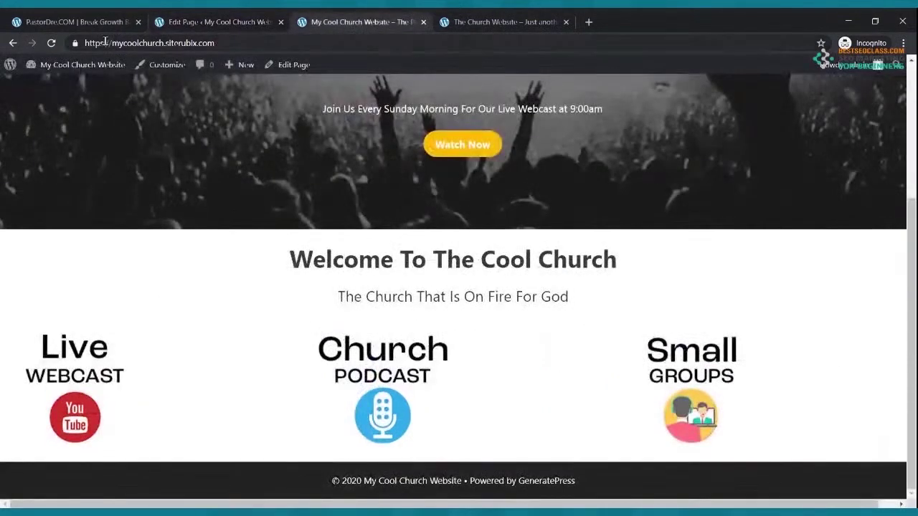
left_click(52, 44)
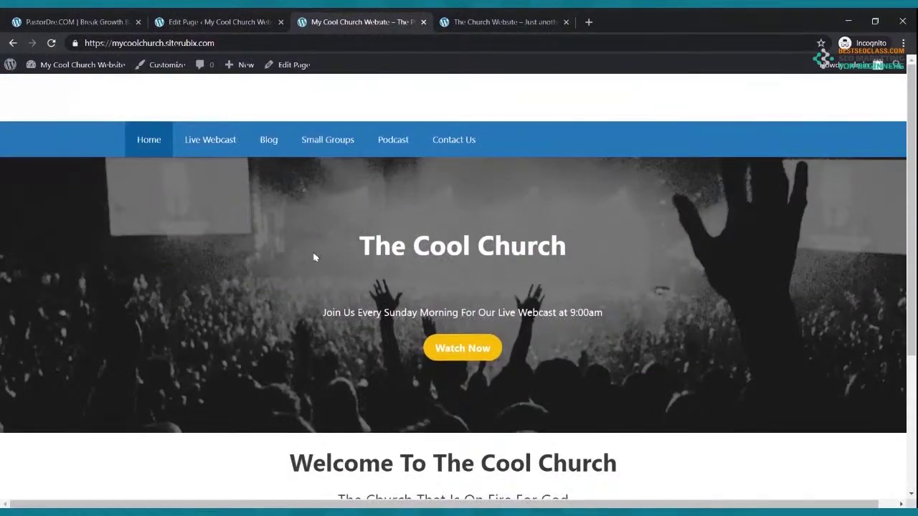
left_click(494, 22)
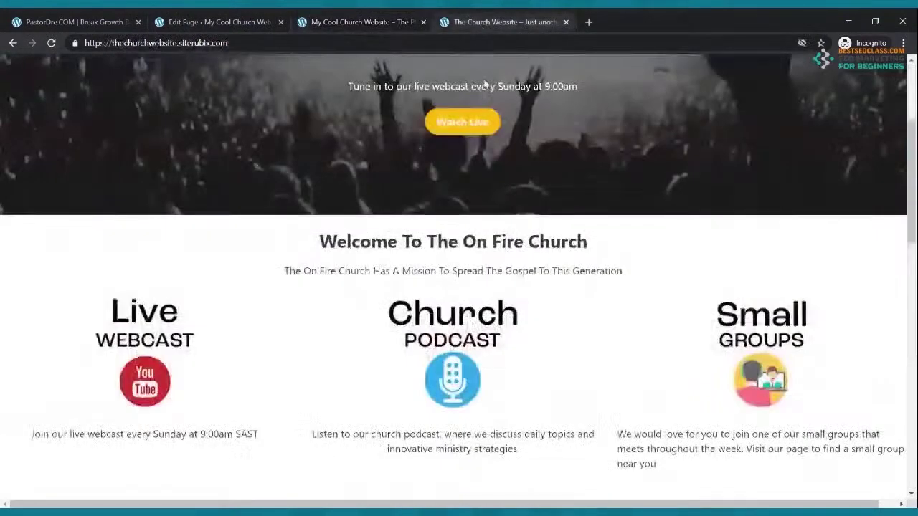
scroll(485, 218, "up", 3)
scroll(485, 218, "down", 5)
scroll(485, 218, "up", 4)
left_click(365, 21)
scroll(396, 219, "down", 3)
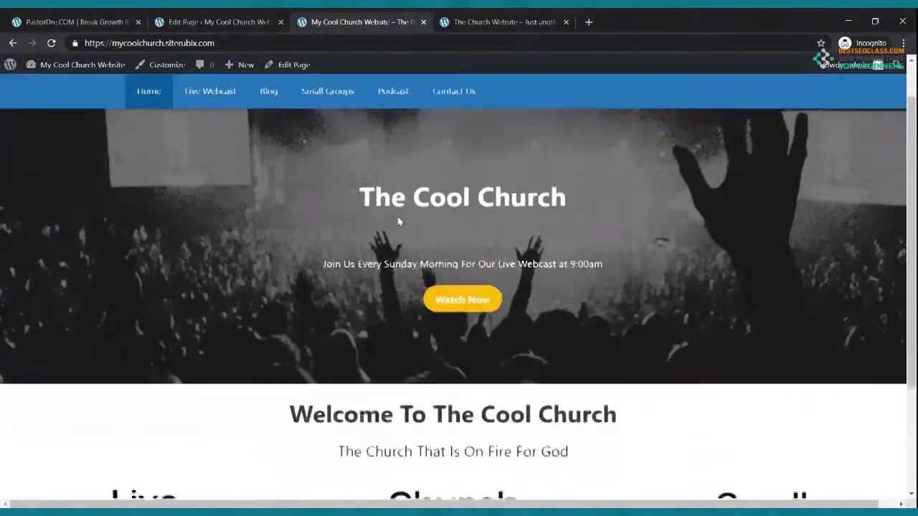
scroll(398, 219, "up", 4)
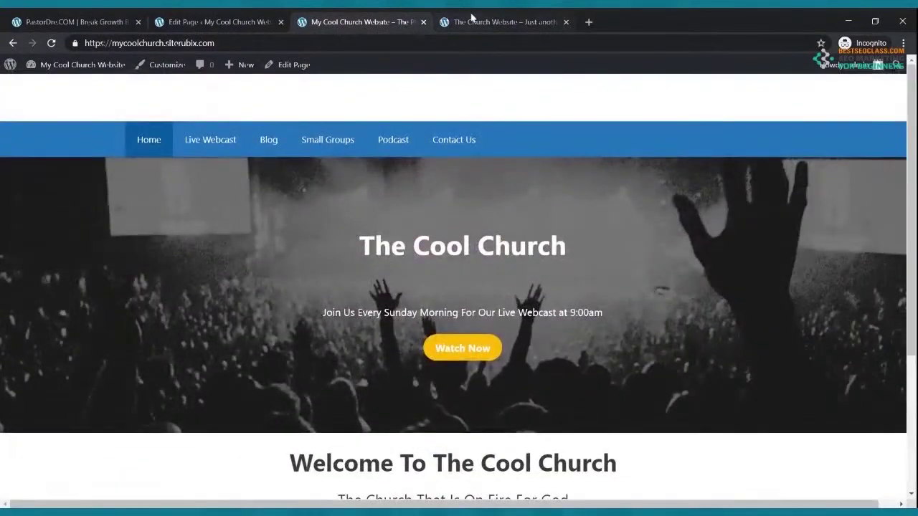
left_click(474, 21)
left_click(358, 20)
scroll(492, 344, "down", 3)
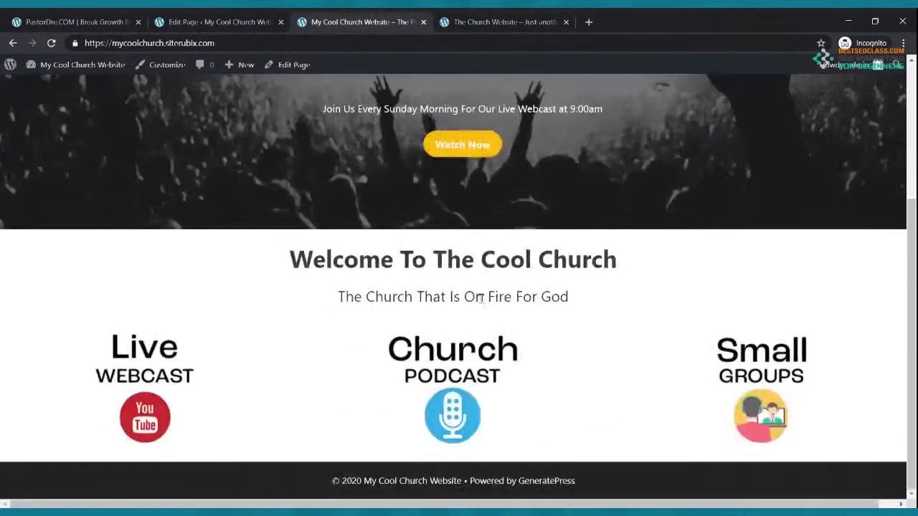
scroll(481, 301, "up", 2)
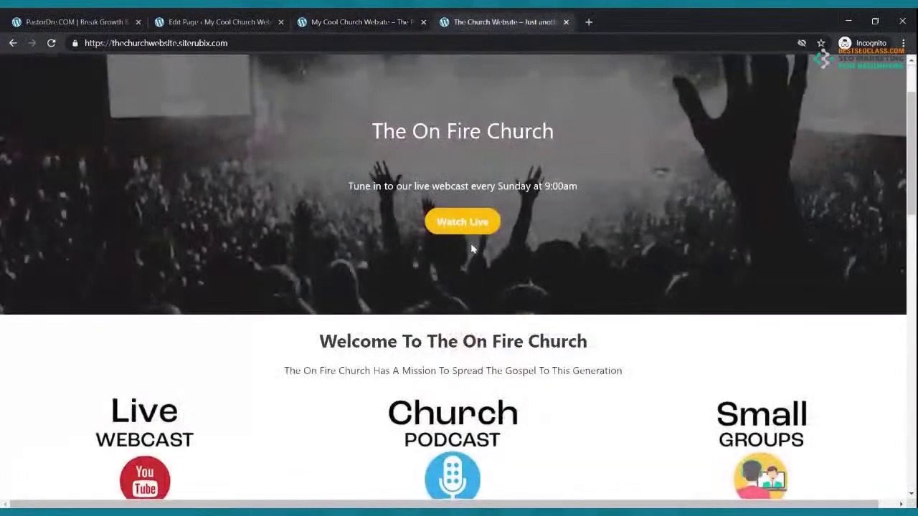
Scroll through the reference and live Cool Church sites, then return to the Home page editor
scroll(469, 248, "down", 3)
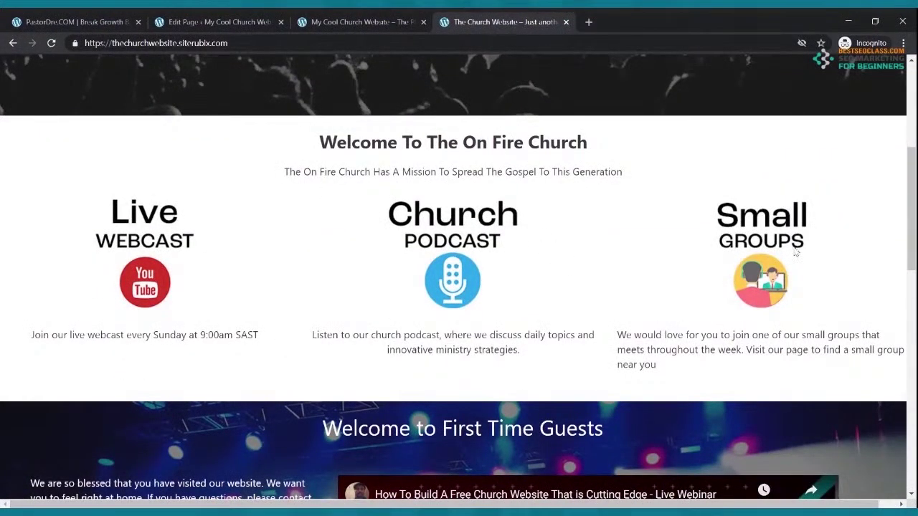
scroll(605, 266, "up", 5)
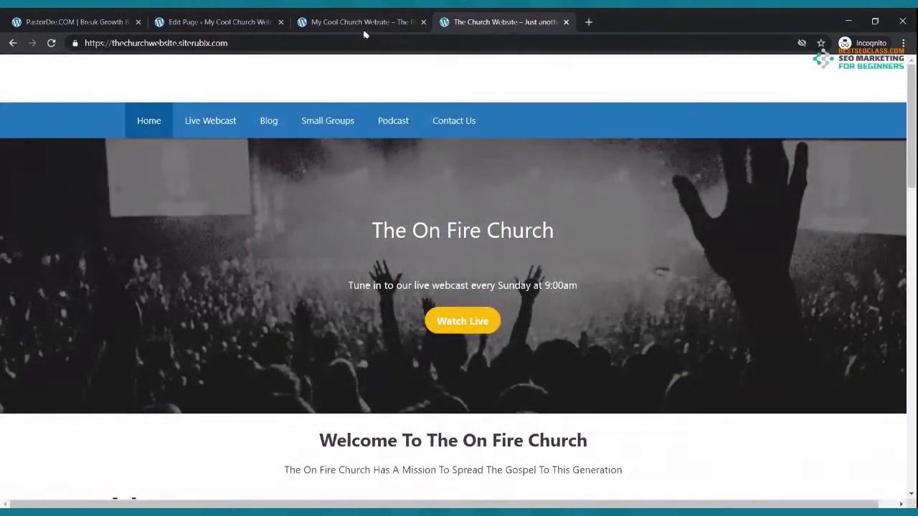
left_click(362, 31)
scroll(418, 310, "down", 3)
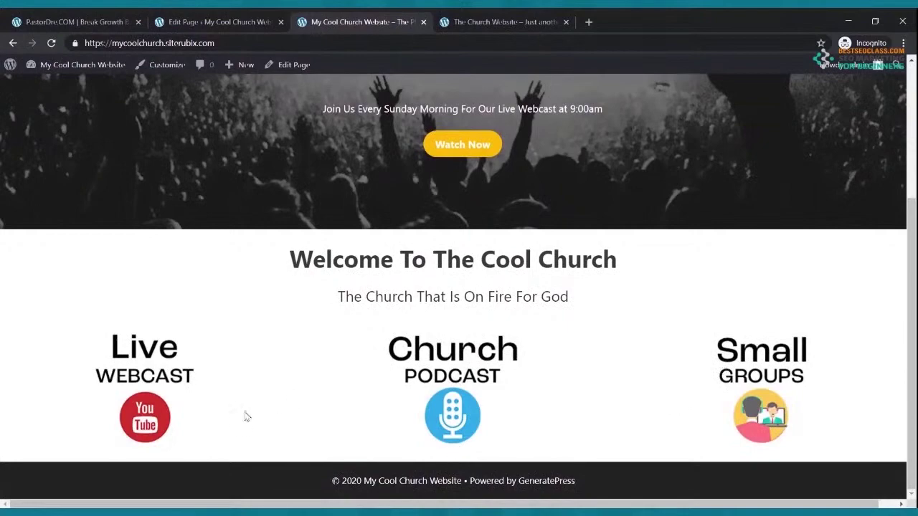
scroll(188, 272, "up", 3)
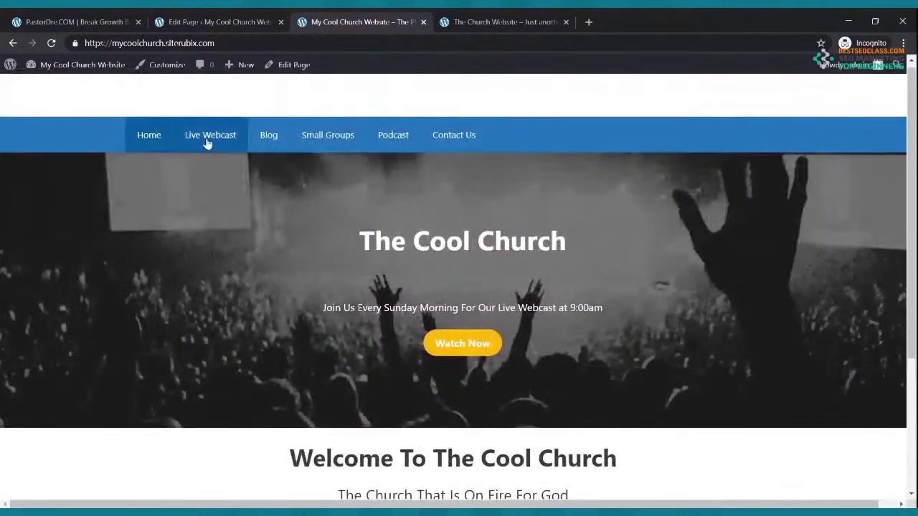
scroll(251, 209, "down", 3)
scroll(383, 362, "up", 3)
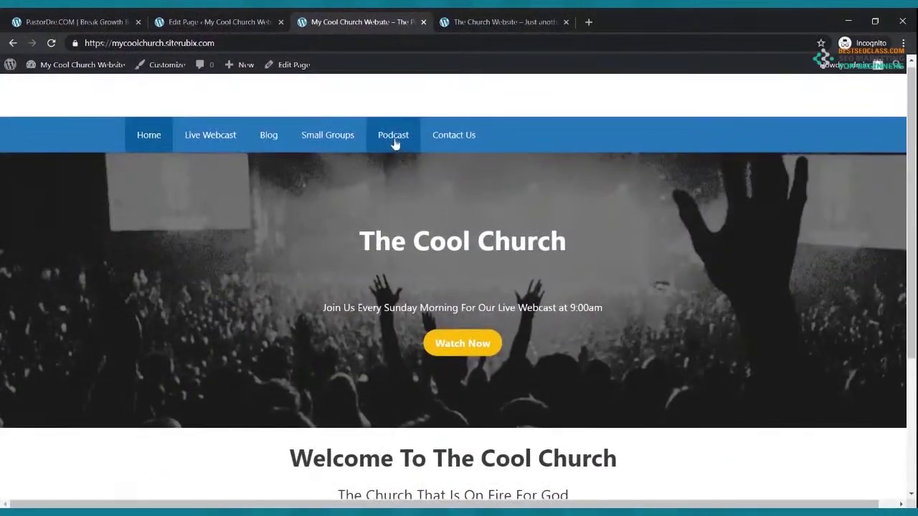
scroll(390, 136, "down", 3)
scroll(728, 374, "up", 3)
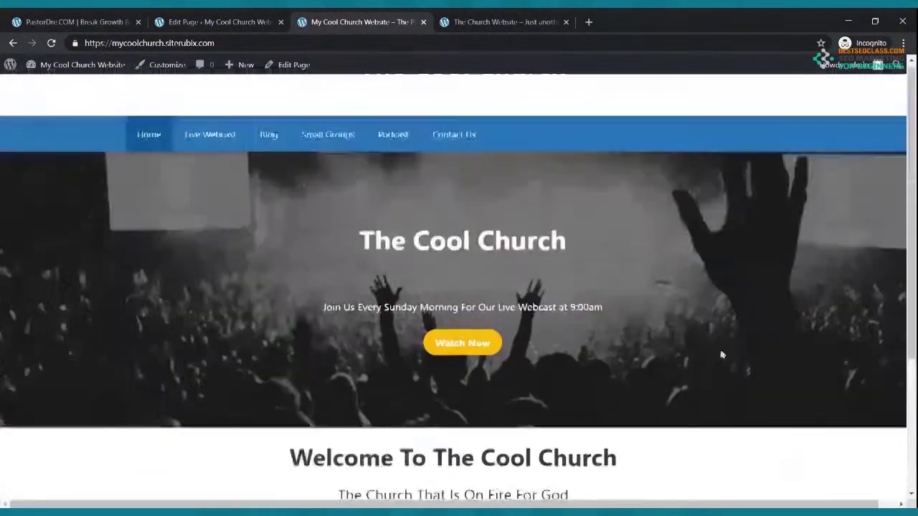
left_click(258, 20)
scroll(168, 309, "down", 2)
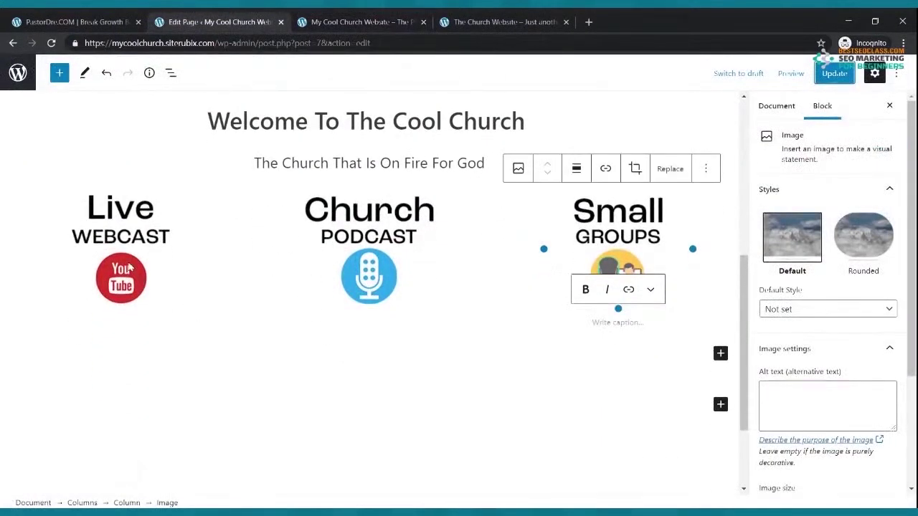
Open the live Live Webcast page, copy its /live-webcast/ address, and go back to Home
left_click(130, 267)
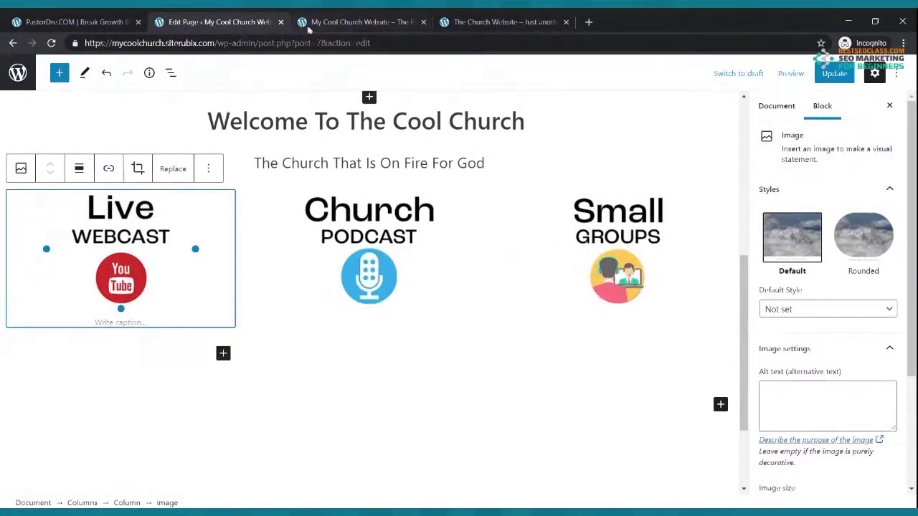
left_click(344, 22)
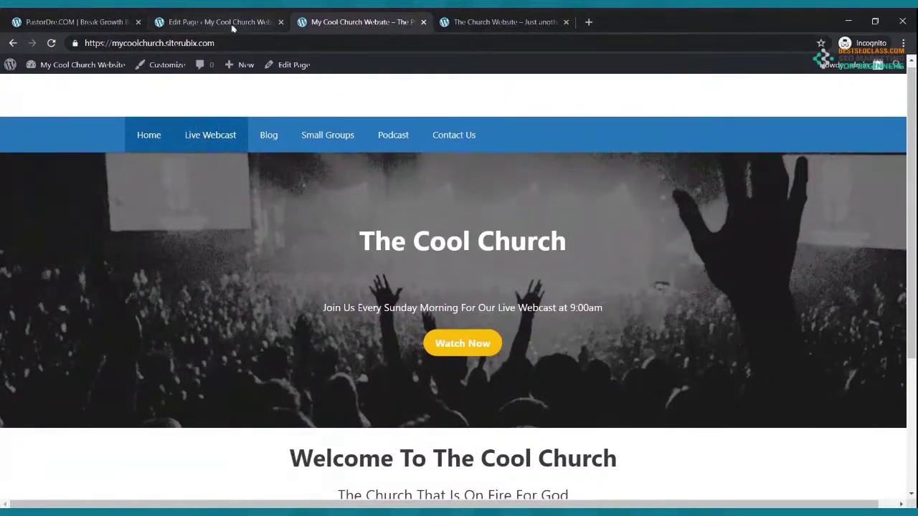
left_click(213, 137)
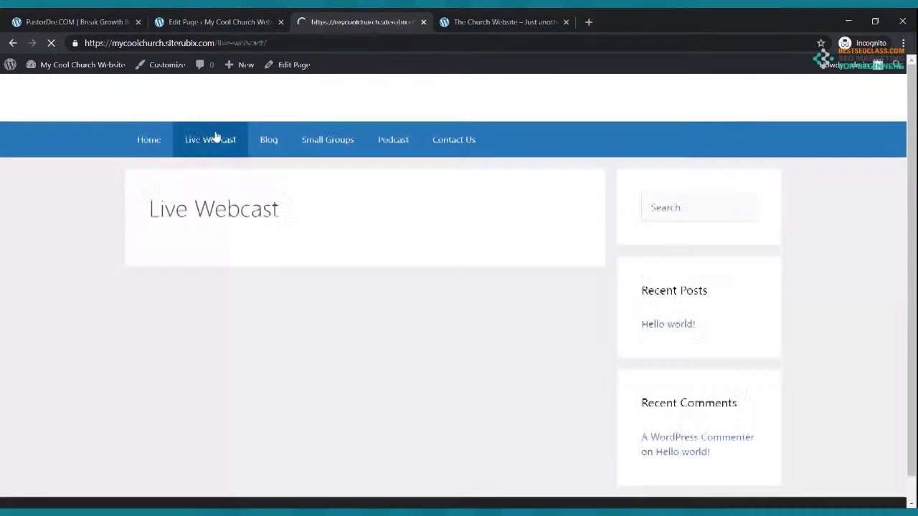
left_click(202, 47)
key("ctrl+c")
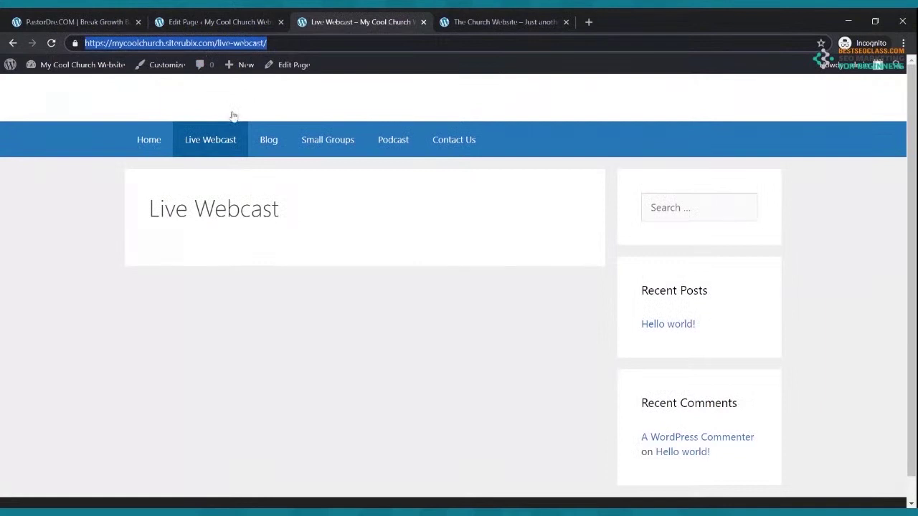
left_click(163, 139)
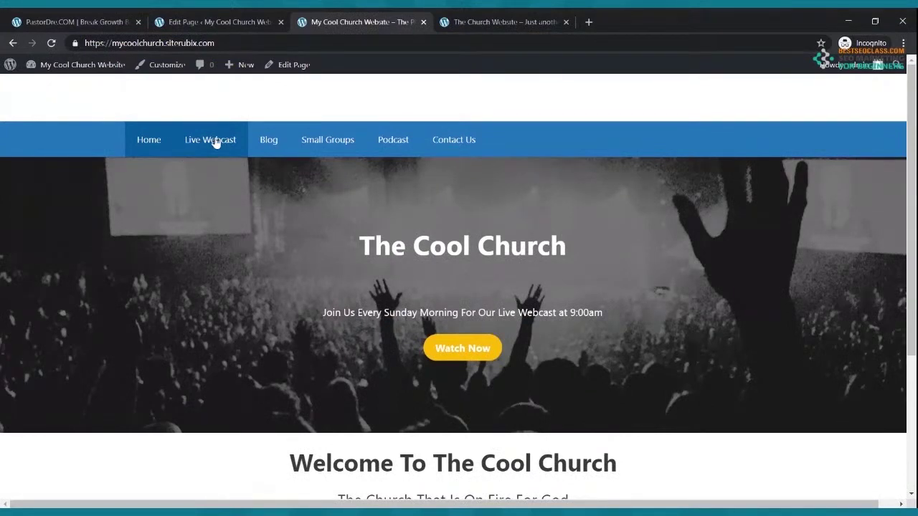
Link the Live Webcast image to the copied /live-webcast/ page address
left_click(209, 23)
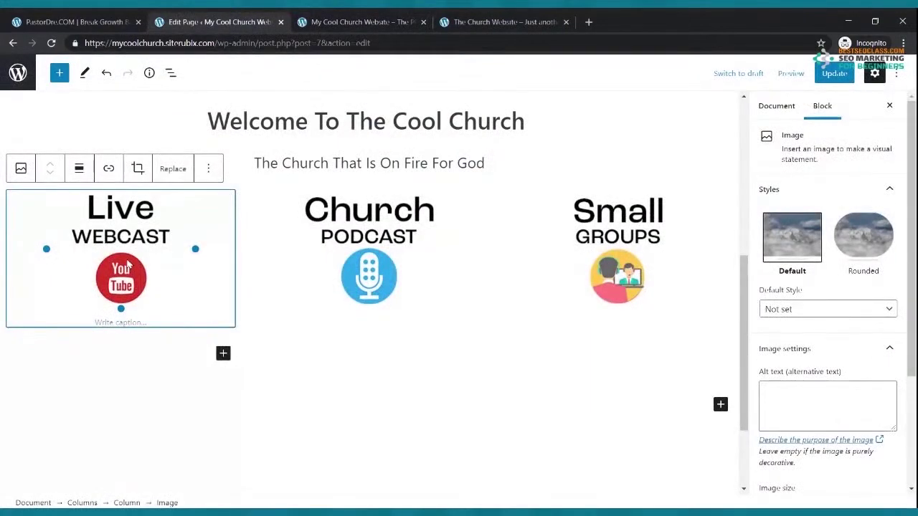
left_click(108, 169)
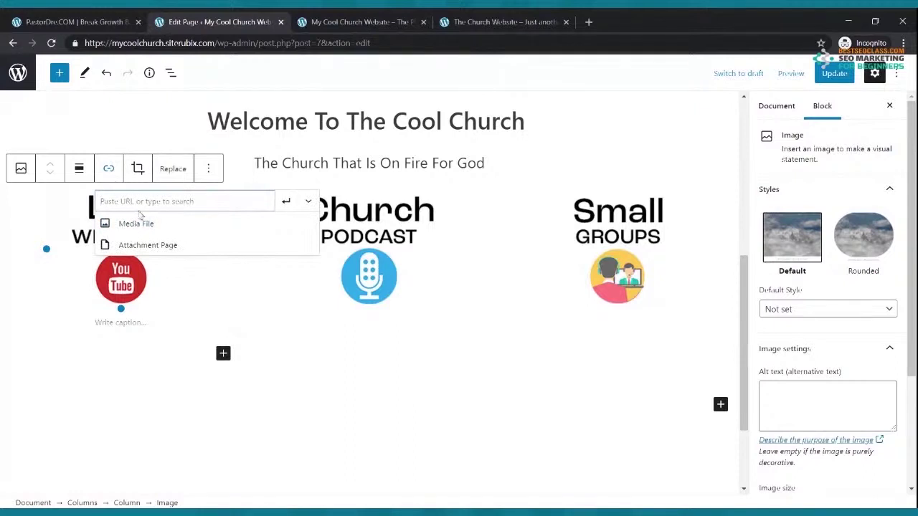
key("ctrl+v")
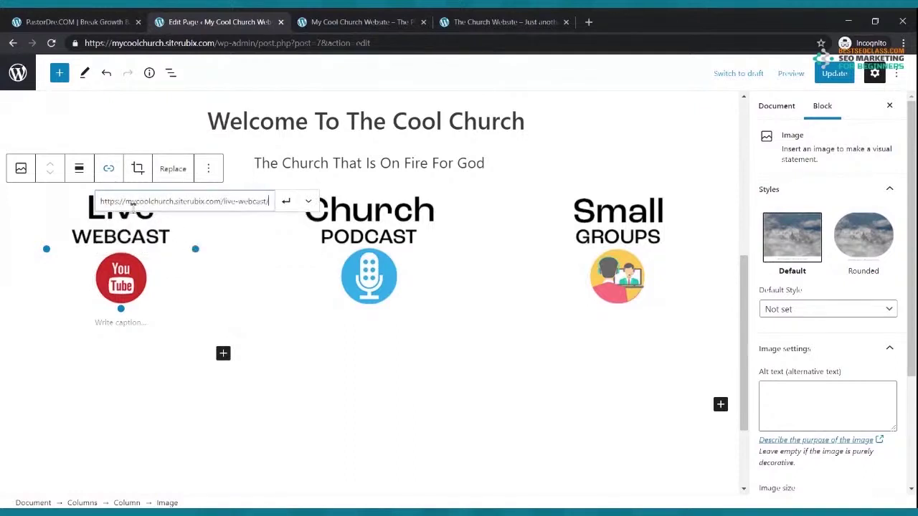
left_click(286, 202)
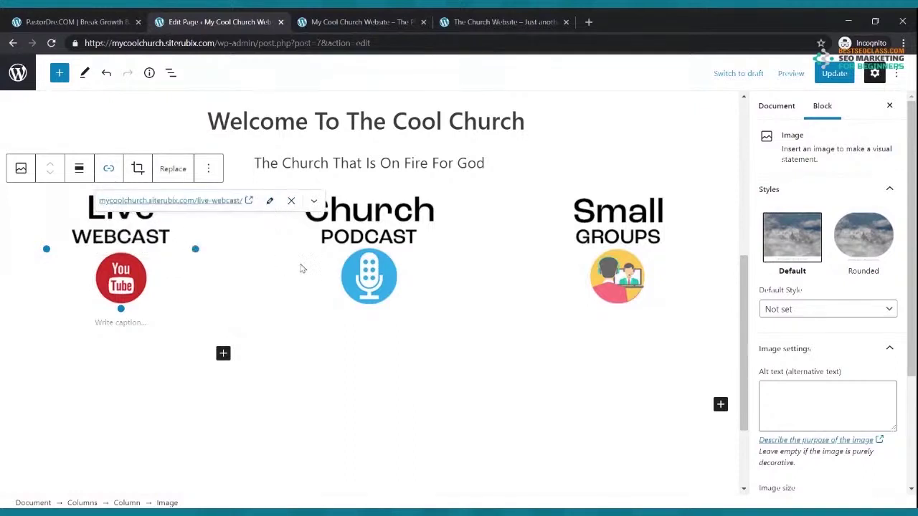
Link the Church Podcast image to the /podcast/ page address copied from the live site
left_click(324, 275)
left_click(334, 21)
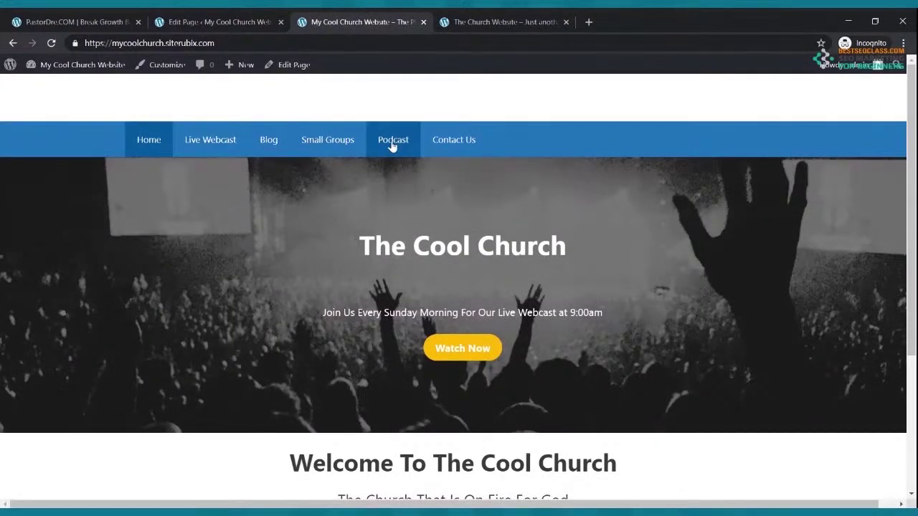
left_click(256, 20)
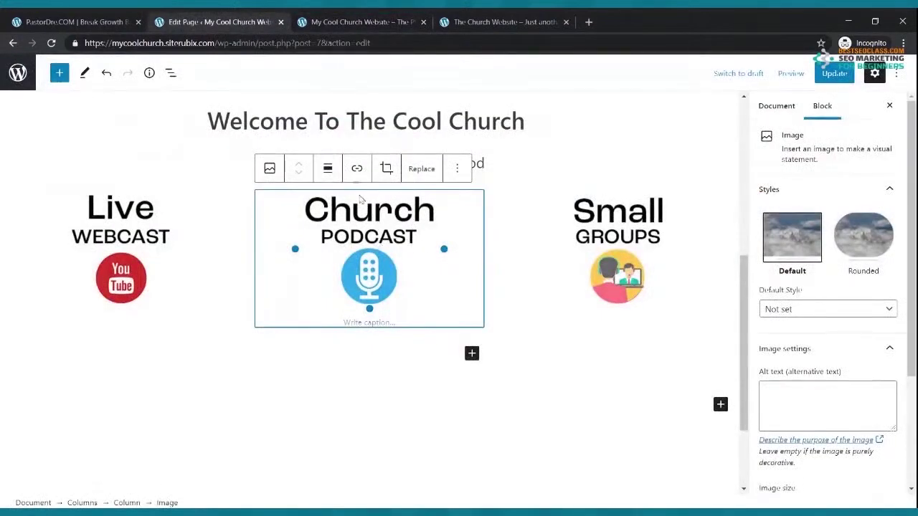
left_click(356, 168)
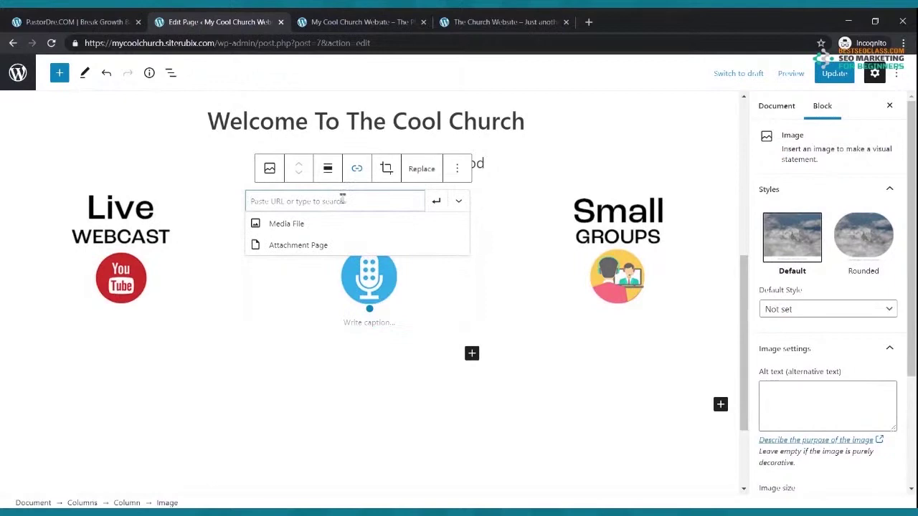
type("https://mycoolchurch.siterubix.com/podcast/")
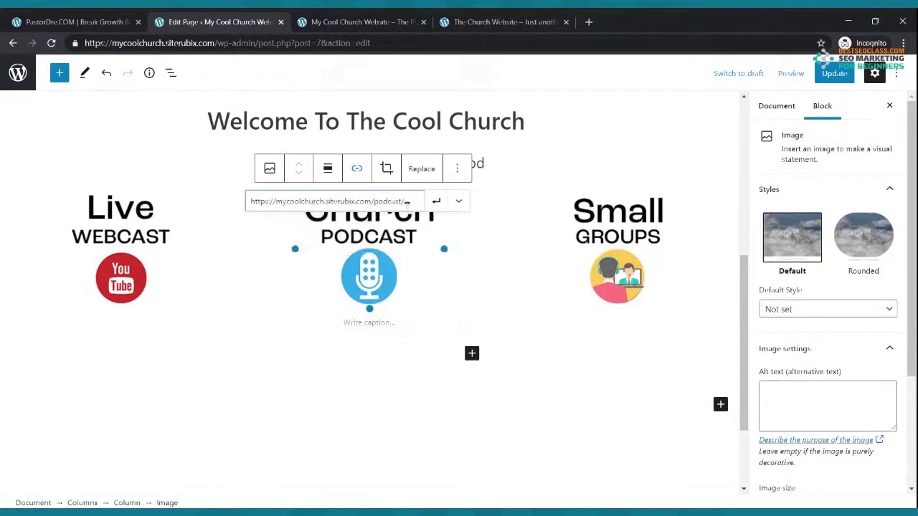
left_click(436, 200)
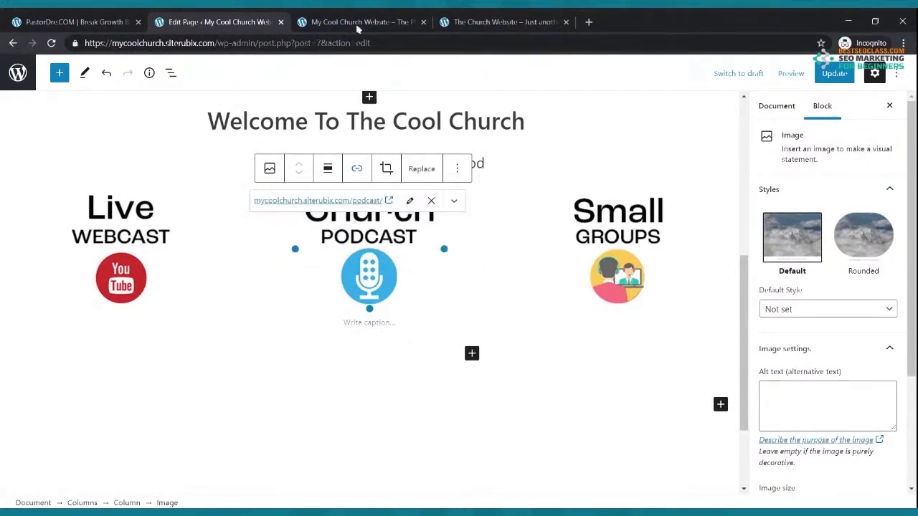
Link the Small Groups image to /small-groups/, update the Home page, and view the live site
left_click(358, 23)
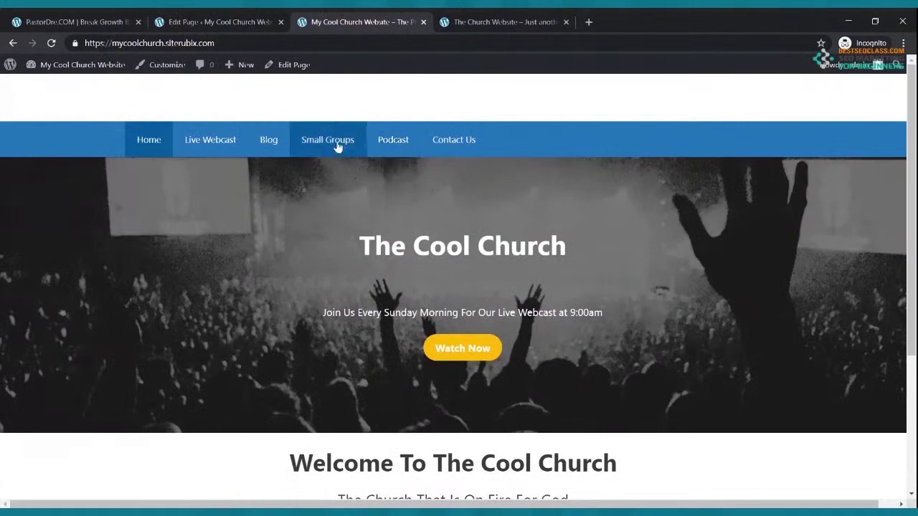
left_click(239, 26)
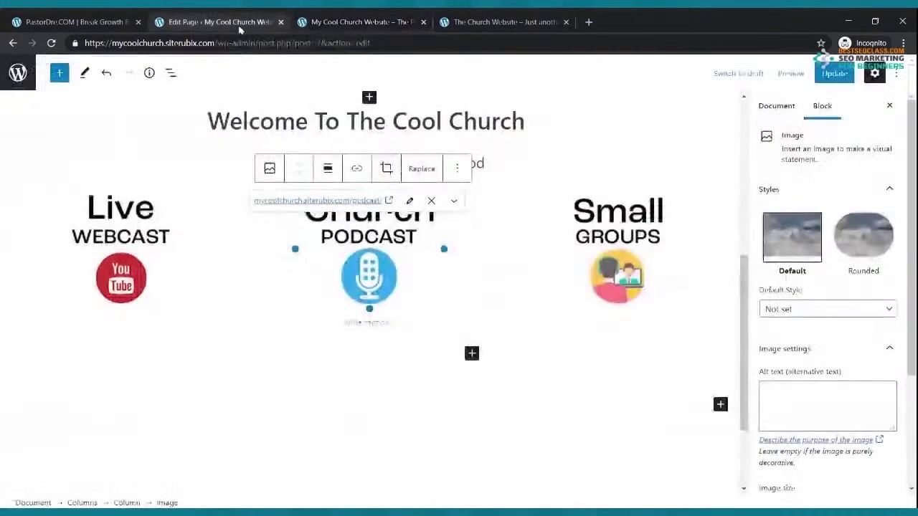
left_click(622, 262)
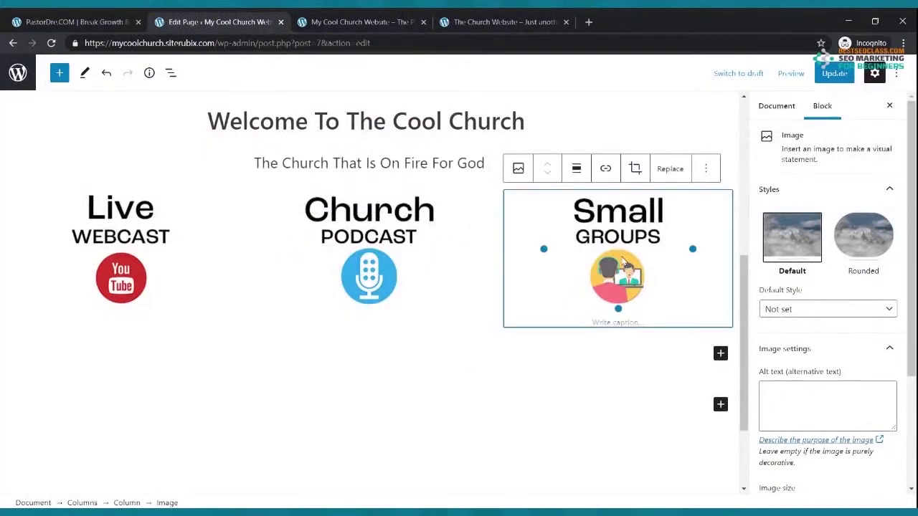
left_click(605, 168)
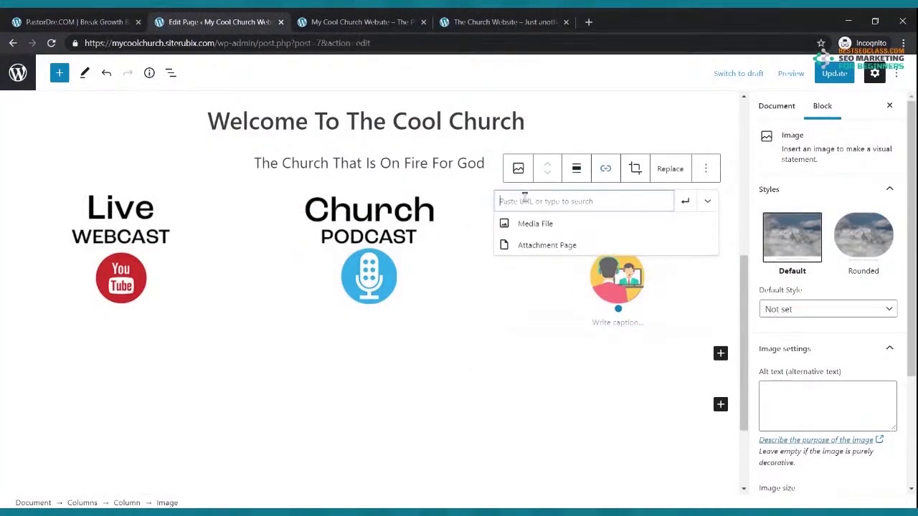
type("https://mycoolchurch.siterubix.com/small-groups/")
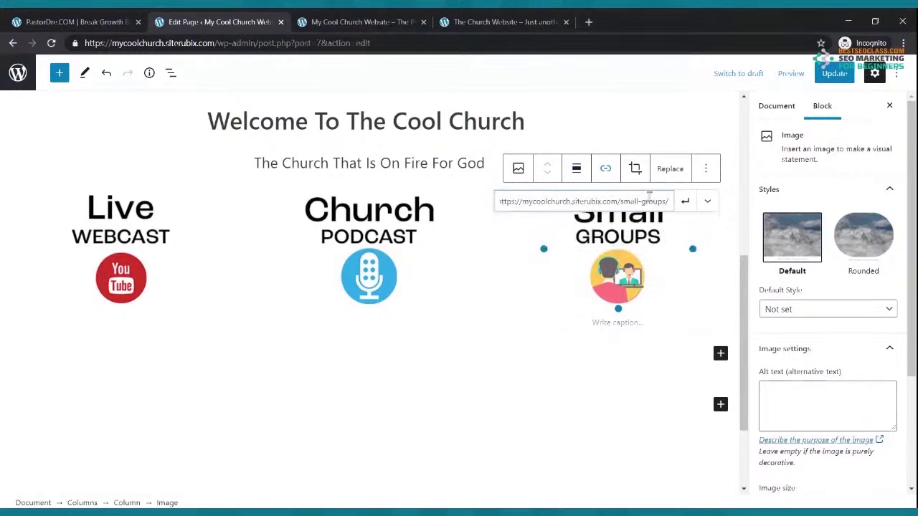
left_click(684, 201)
left_click(835, 74)
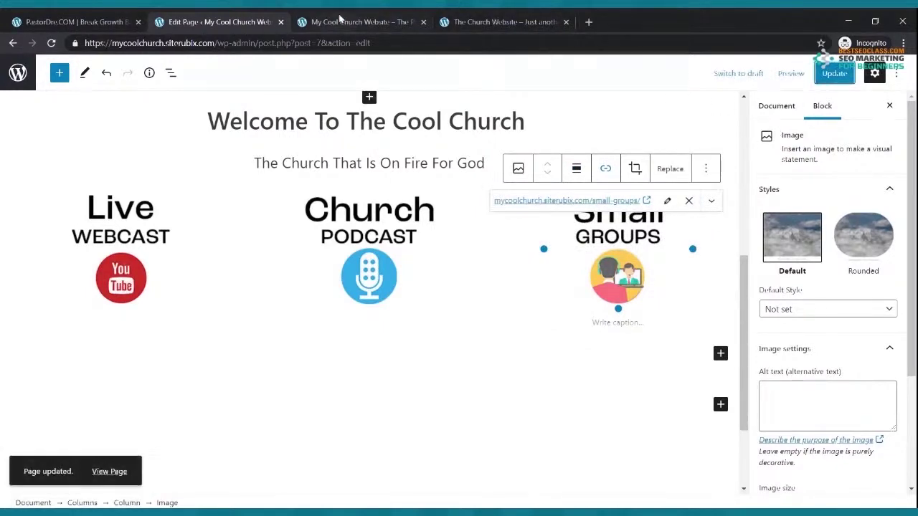
left_click(339, 20)
Reload the live home page and test the Live Webcast, Church Podcast and Small Groups image links
left_click(51, 43)
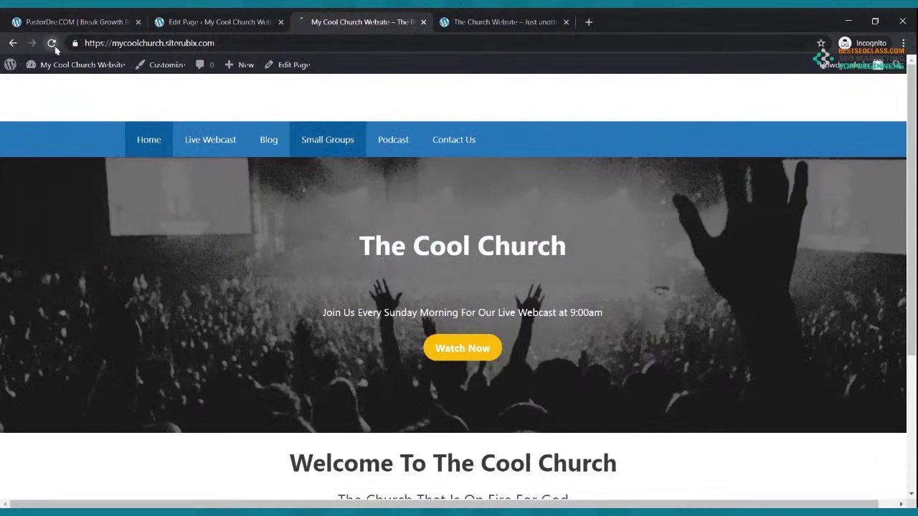
scroll(328, 188, "down", 3)
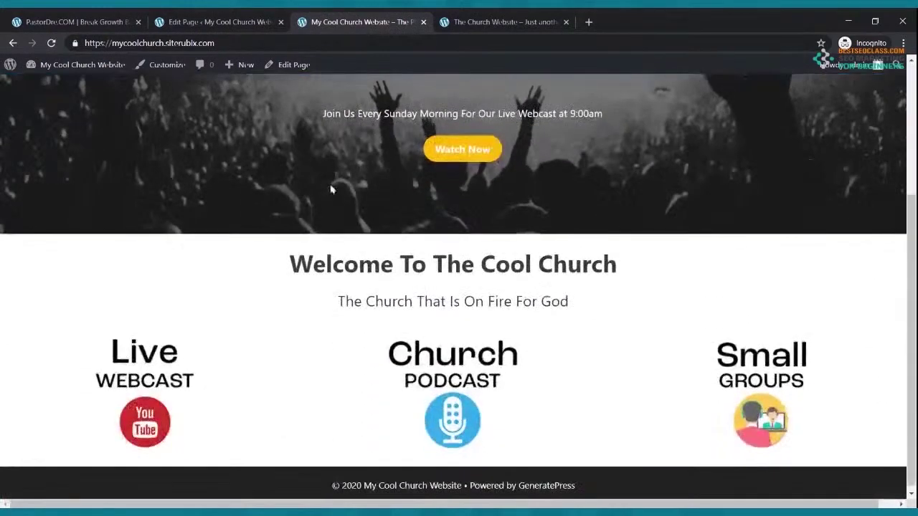
left_click(173, 380)
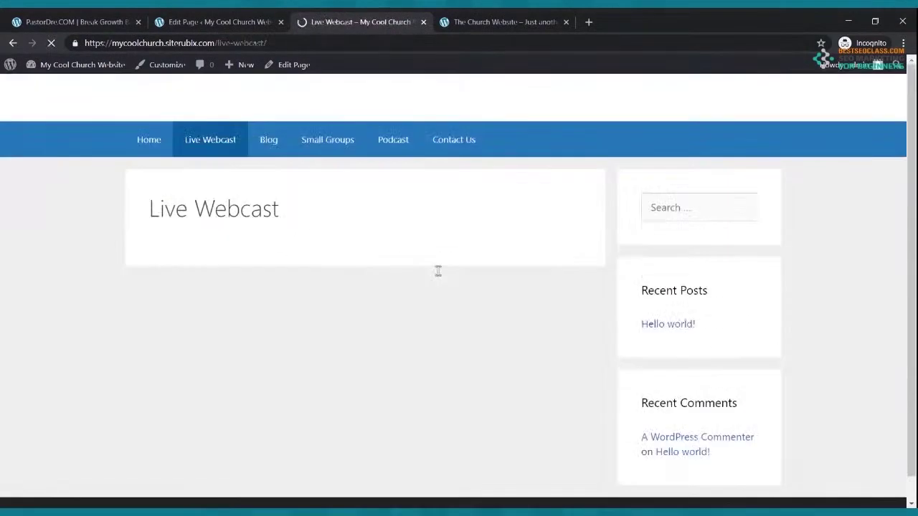
left_click(160, 143)
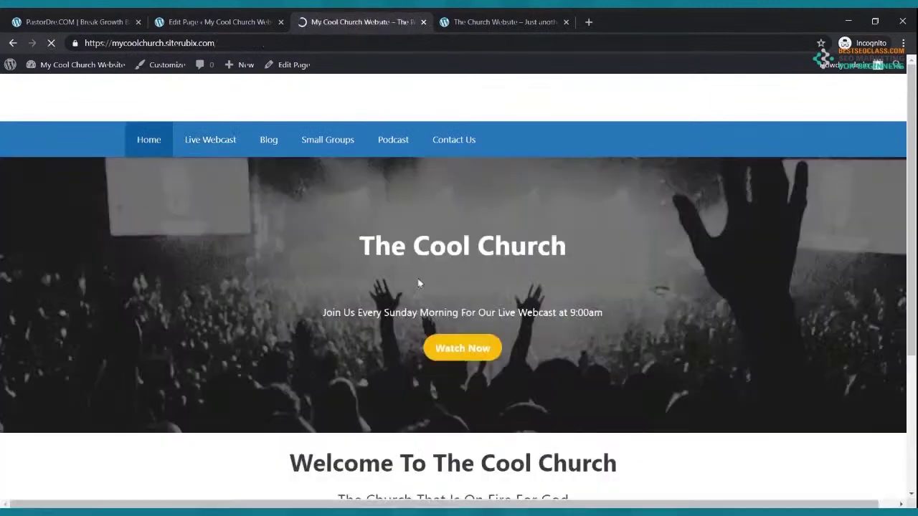
scroll(420, 266, "down", 3)
left_click(454, 365)
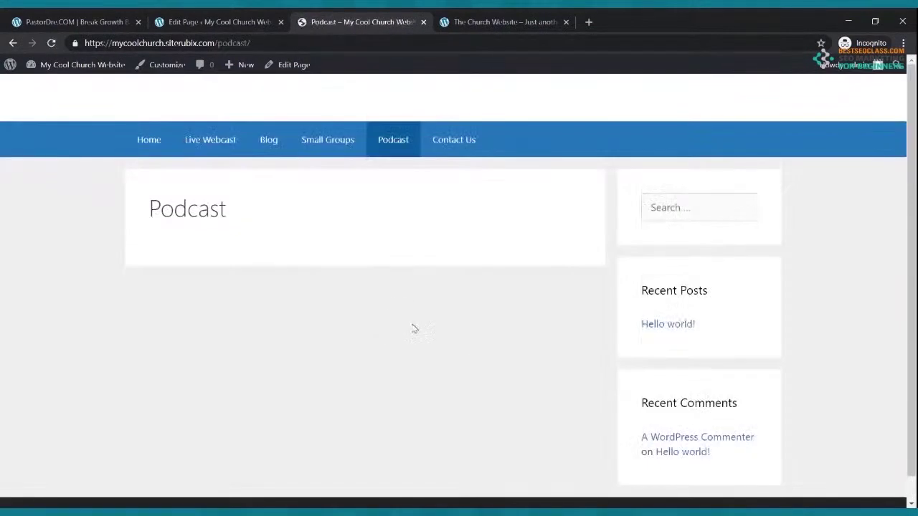
left_click(145, 144)
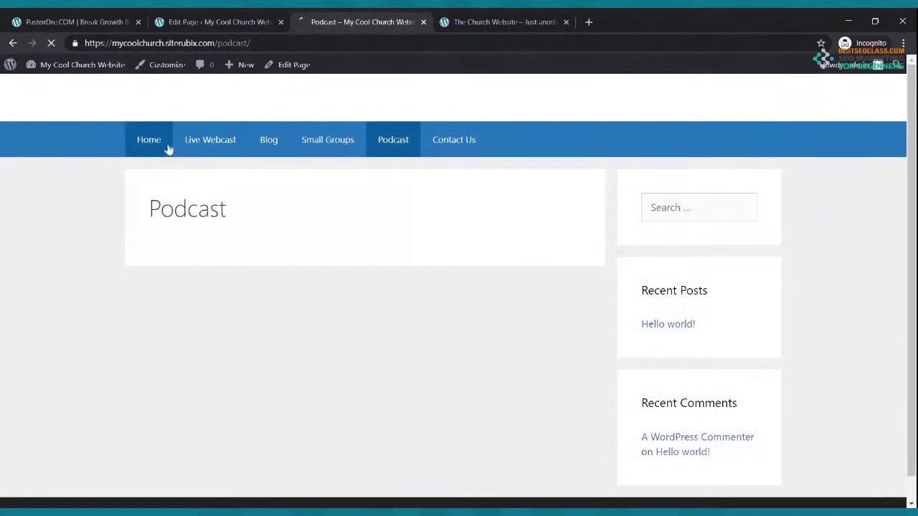
scroll(402, 244, "down", 3)
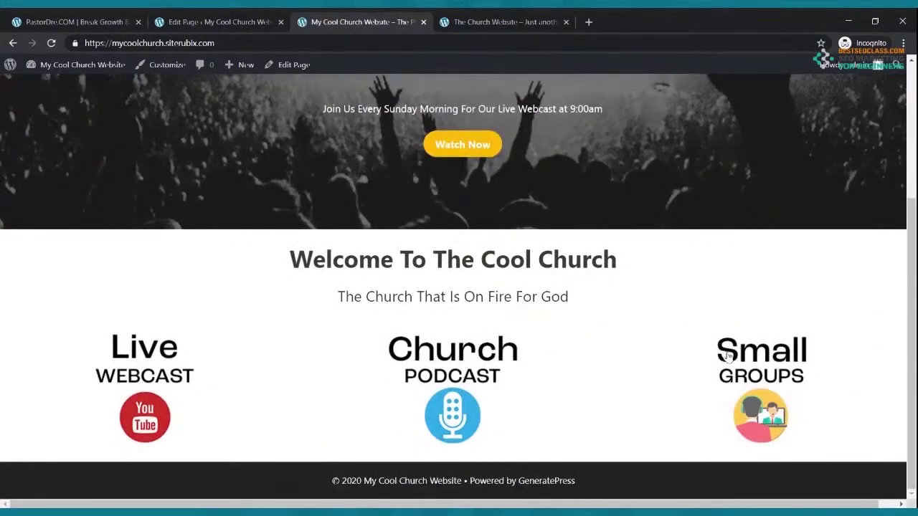
left_click(743, 363)
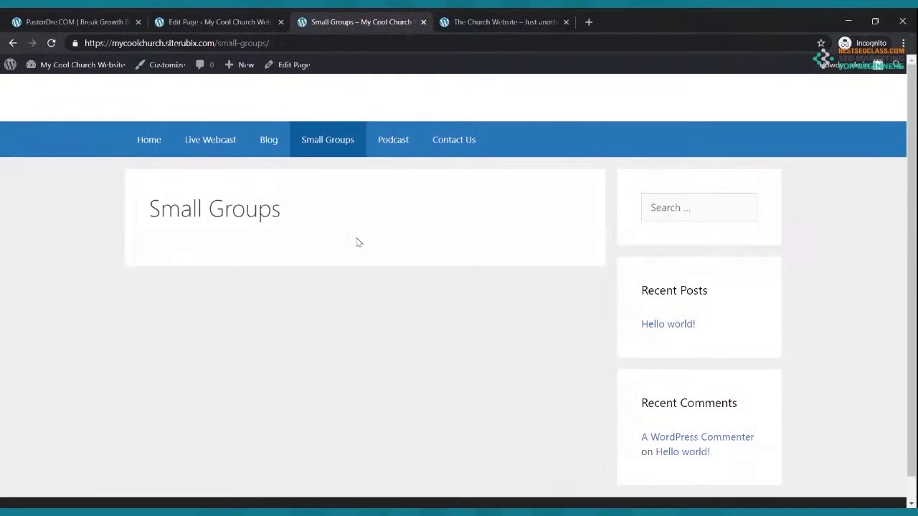
left_click(151, 146)
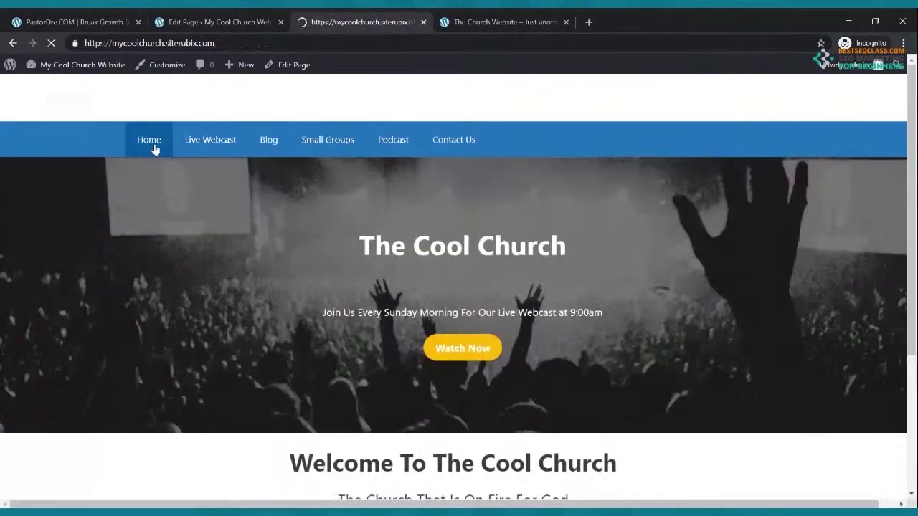
Look over the On Fire Church reference site, then return to the page editor
left_click(533, 22)
scroll(136, 330, "down", 5)
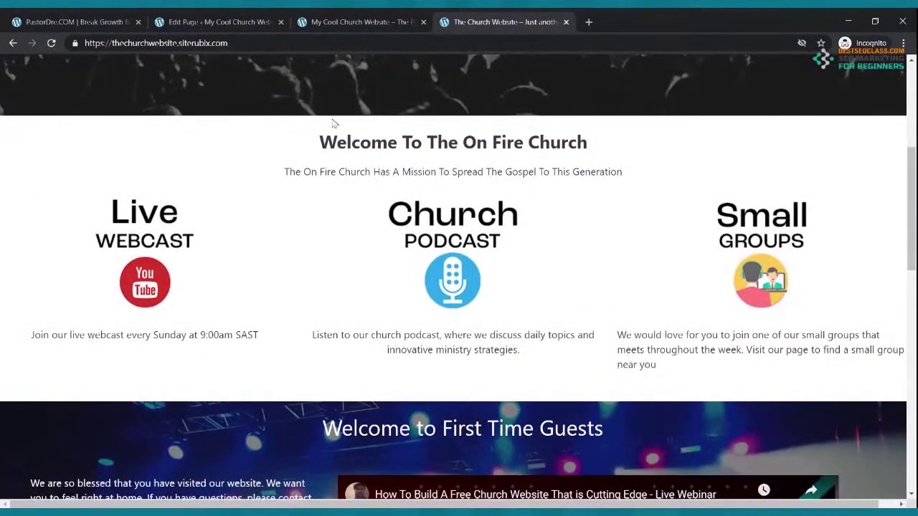
left_click(215, 23)
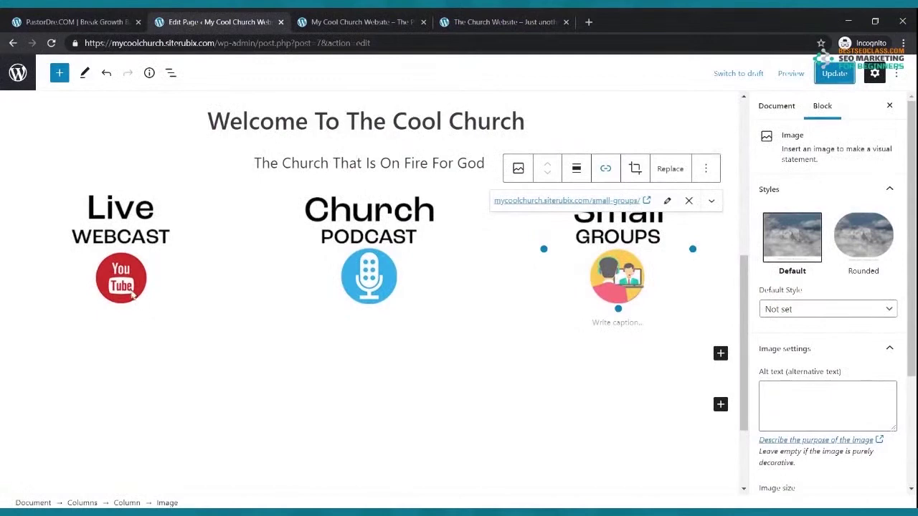
Add a paragraph under the Live Webcast image reading 'Tune in to our Live Webcast every Sunday Morning at 9:00am'
left_click(133, 297)
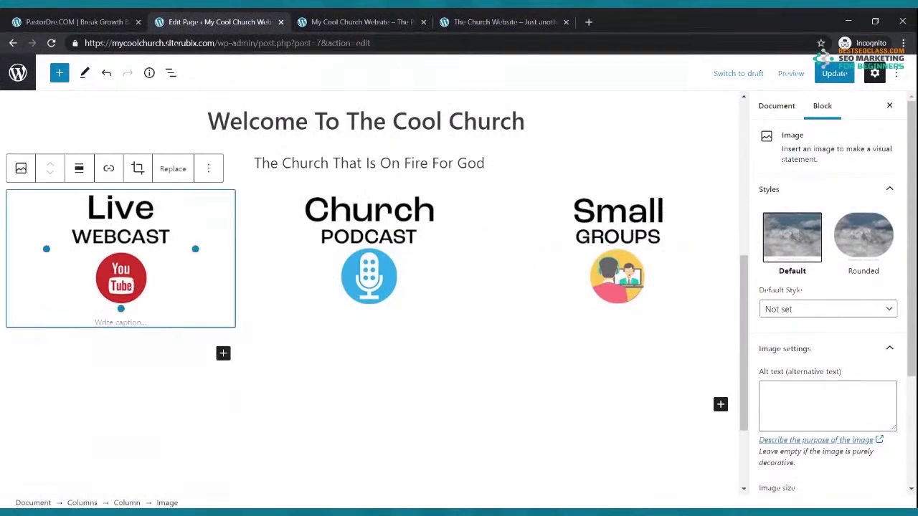
left_click(223, 354)
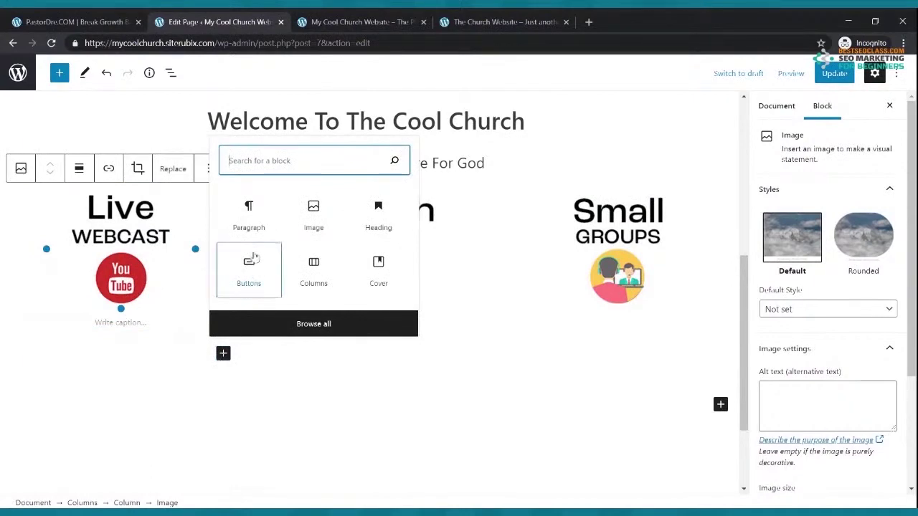
left_click(251, 228)
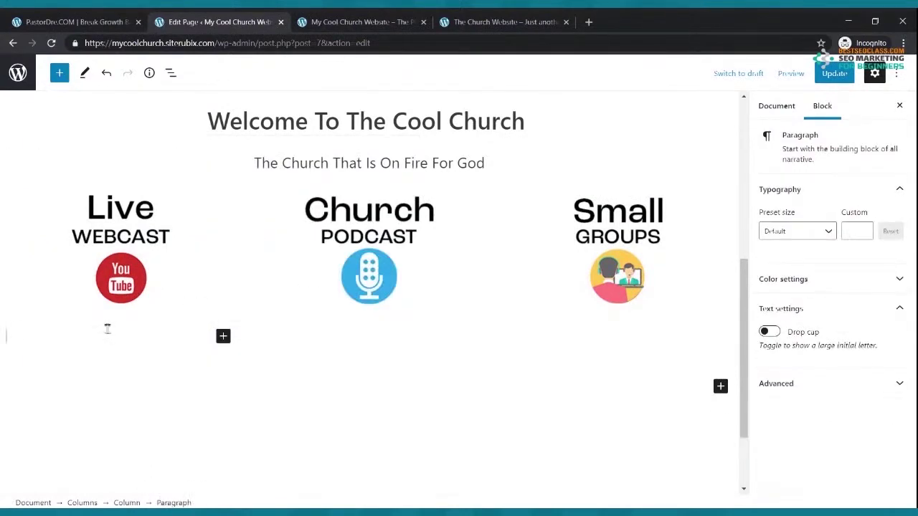
scroll(80, 333, "up", 1)
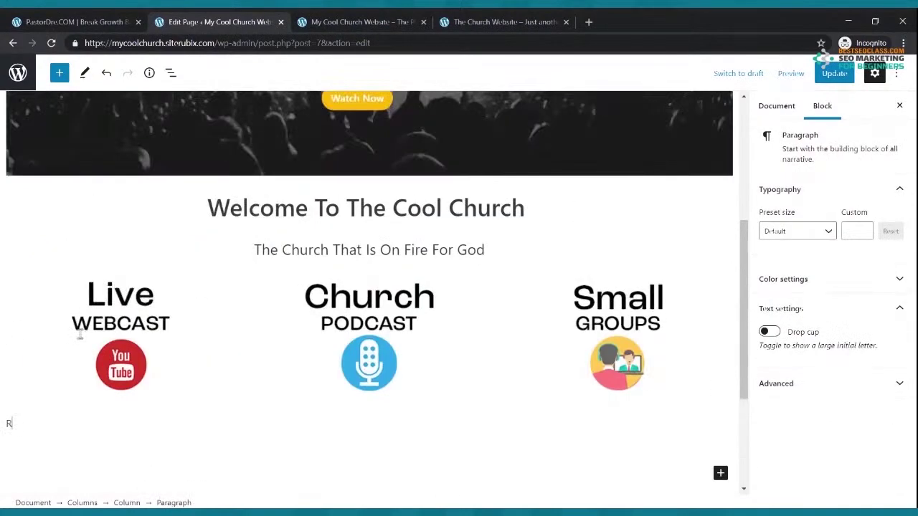
type("R")
key("BackSpace")
type("Tuen m")
key("BackSpace")
key("BackSpace")
type("e in to our Live Webas")
key("BackSpace")
type("cast")
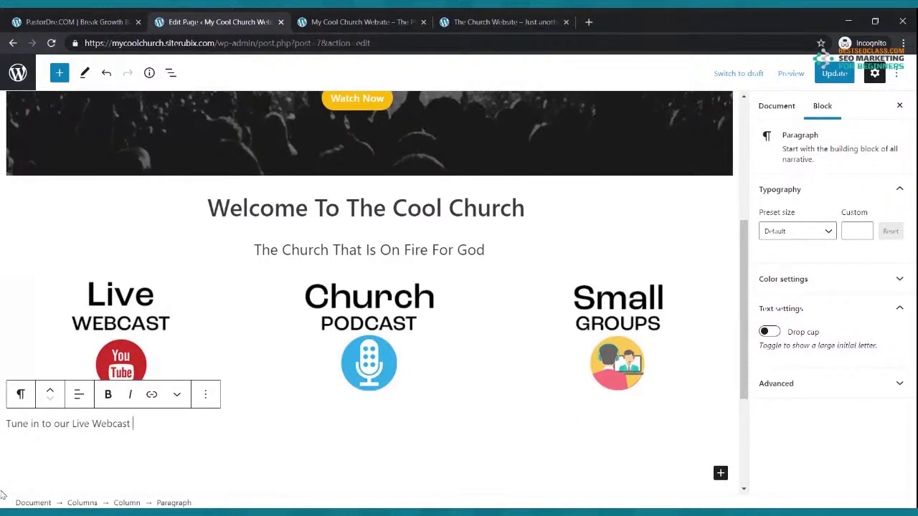
left_click(2, 495)
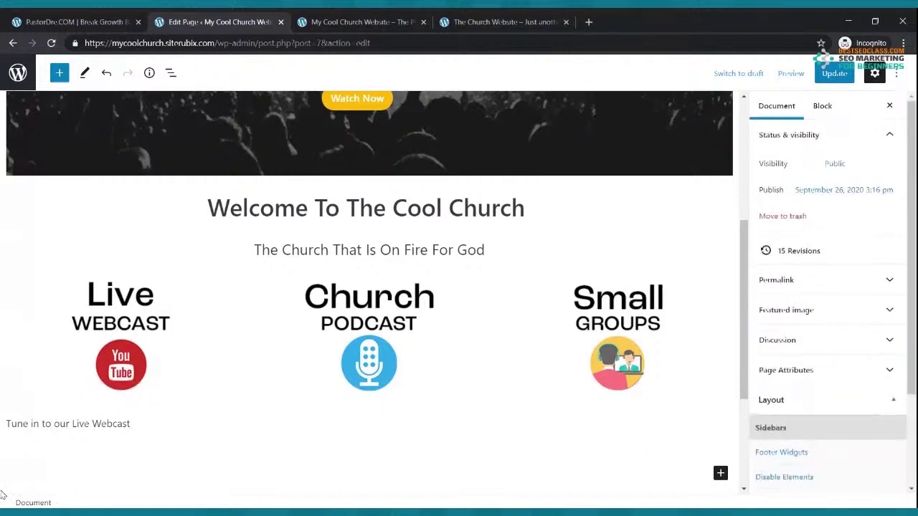
left_click(133, 424)
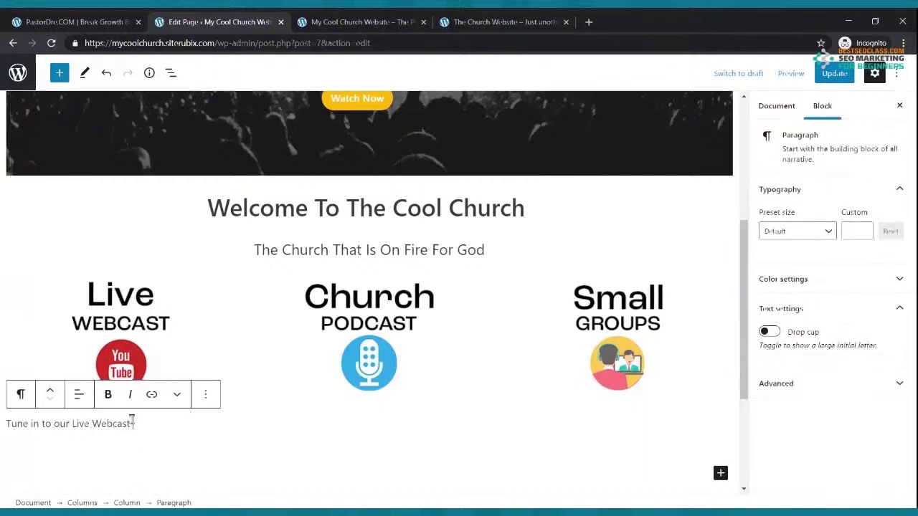
type("eve")
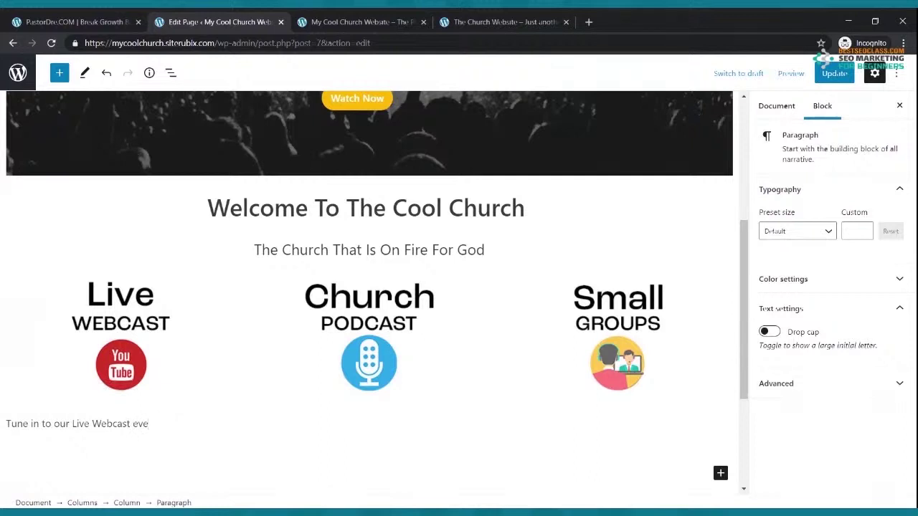
type("r Duunday Morning")
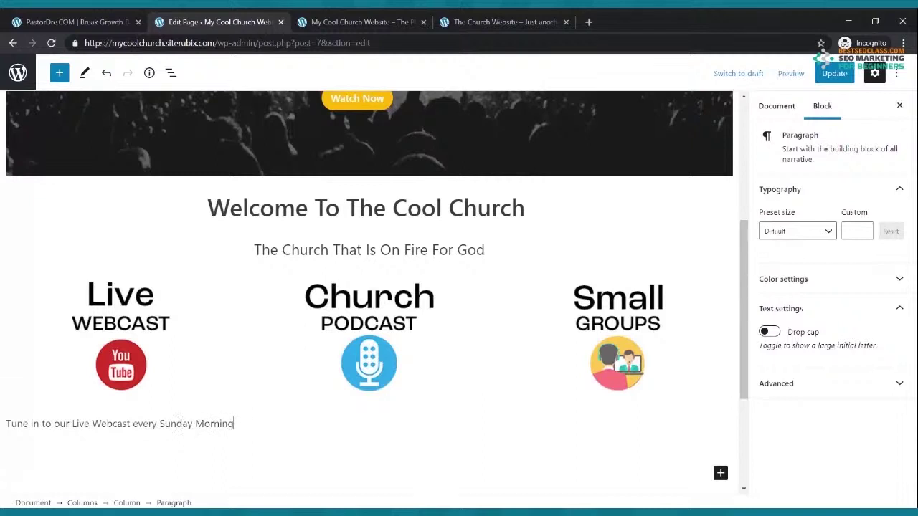
type(" at")
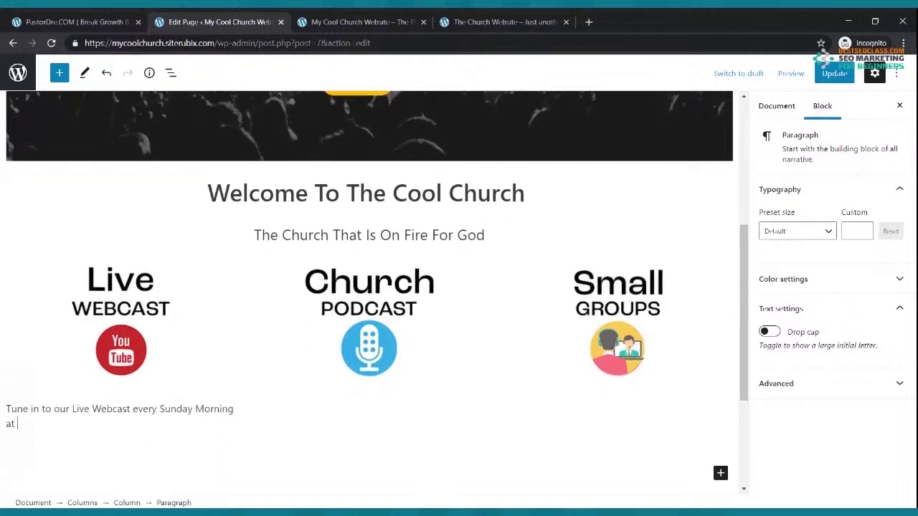
type(" 9:00am")
Center-align the Live Webcast description text
left_click_drag(59, 423, 8, 408)
left_click(60, 429)
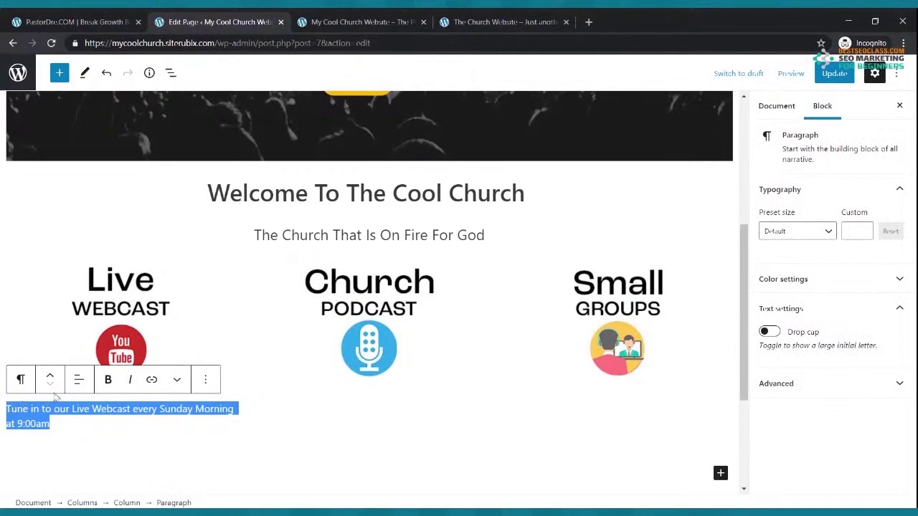
left_click(76, 382)
left_click(124, 446)
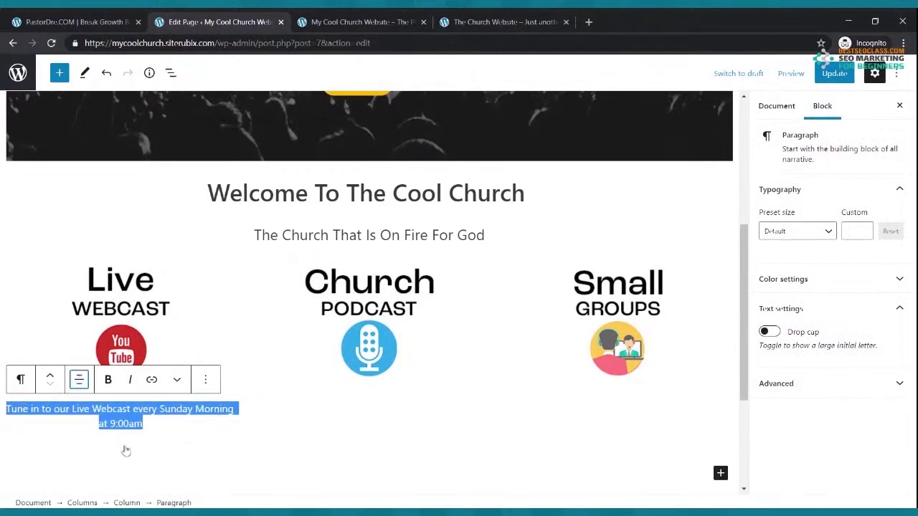
left_click(357, 408)
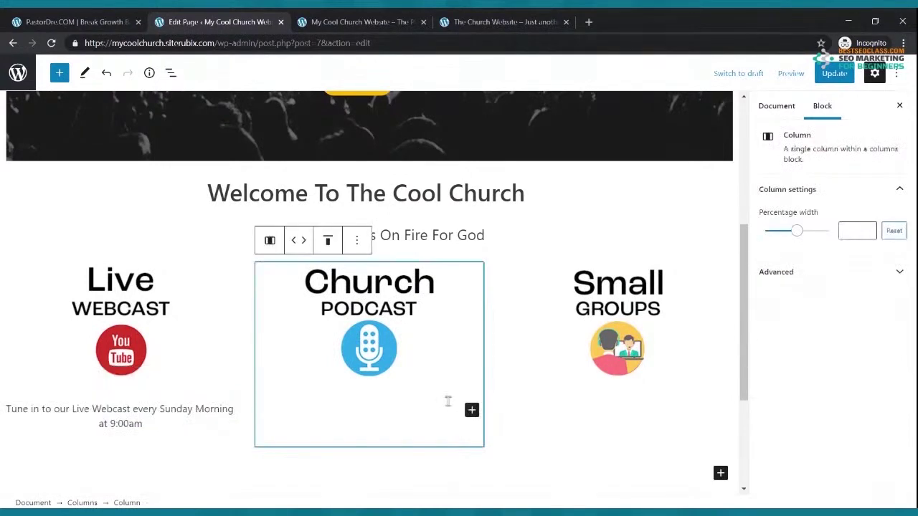
Add a paragraph under the Church Podcast icon reading 'Check out our Church Podcast where we discuss hot topics of today'
left_click(471, 411)
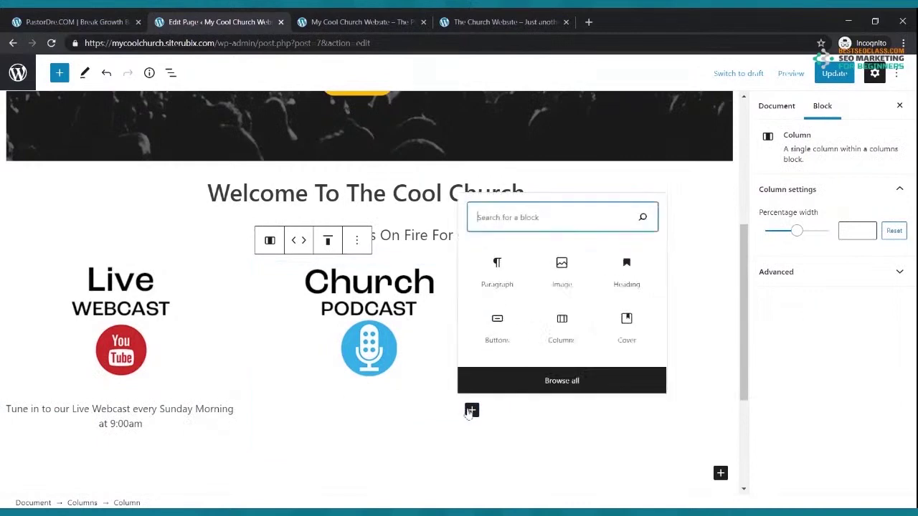
left_click(495, 284)
type("Check")
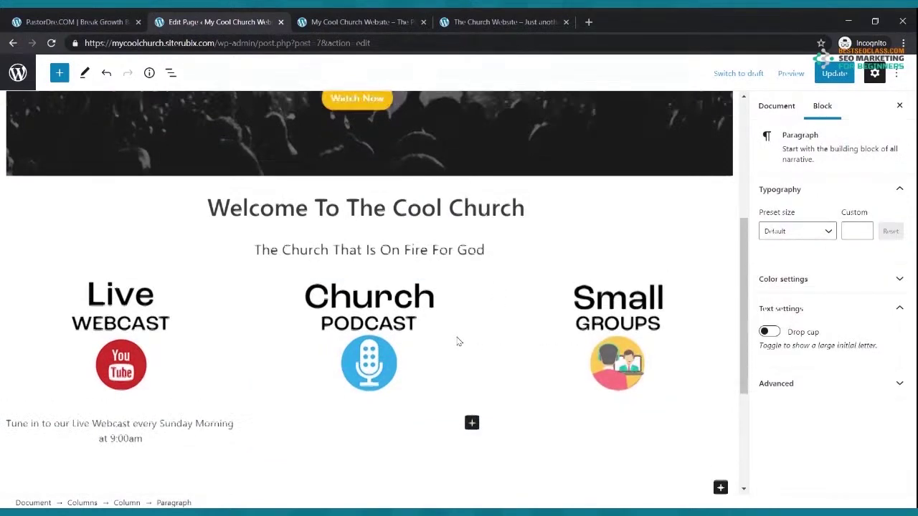
type(" out our Church P")
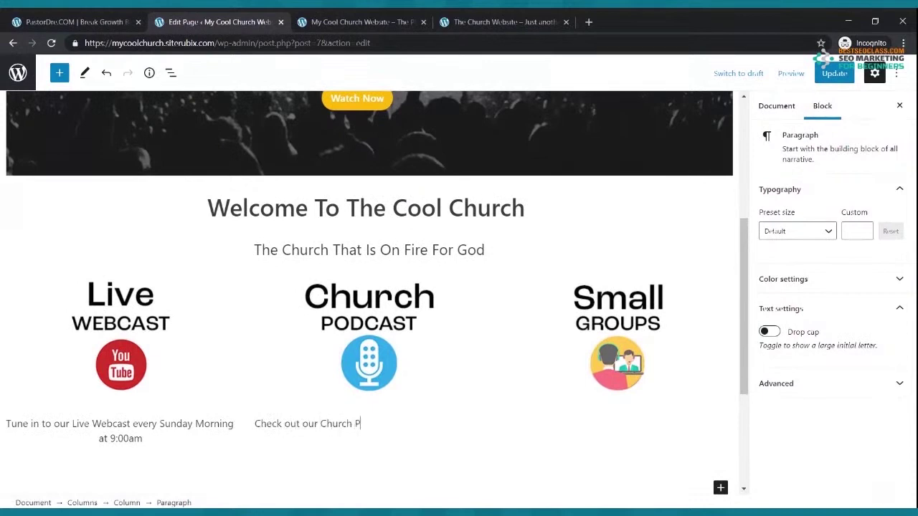
type("odcast where we discuss hot to")
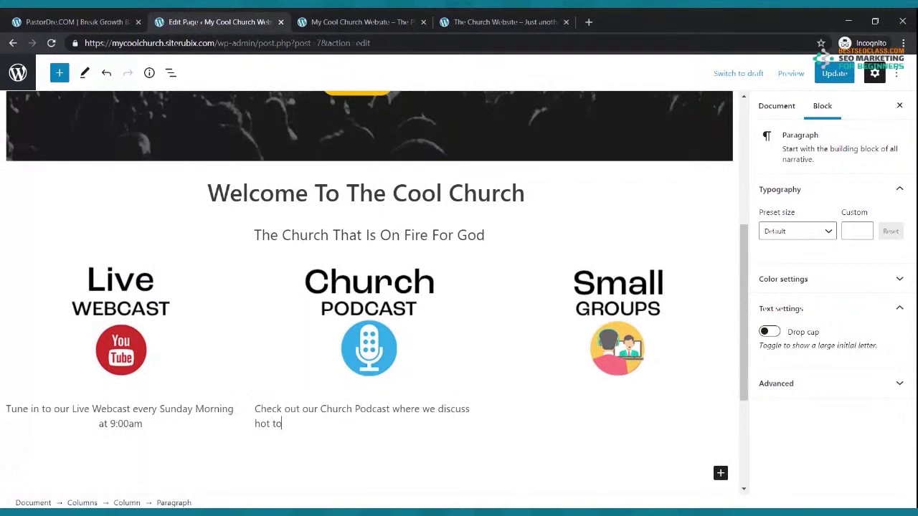
type("pics of today")
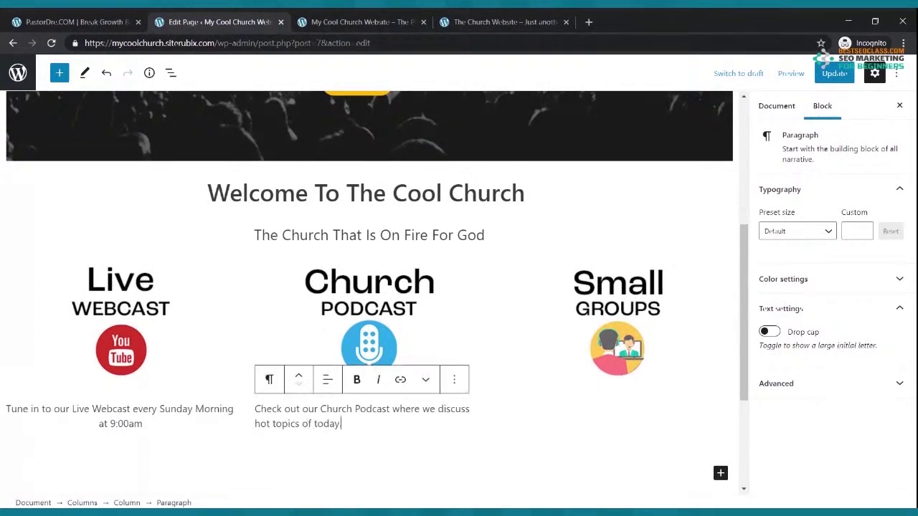
Center-align the Church Podcast description text
left_click_drag(354, 422, 258, 405)
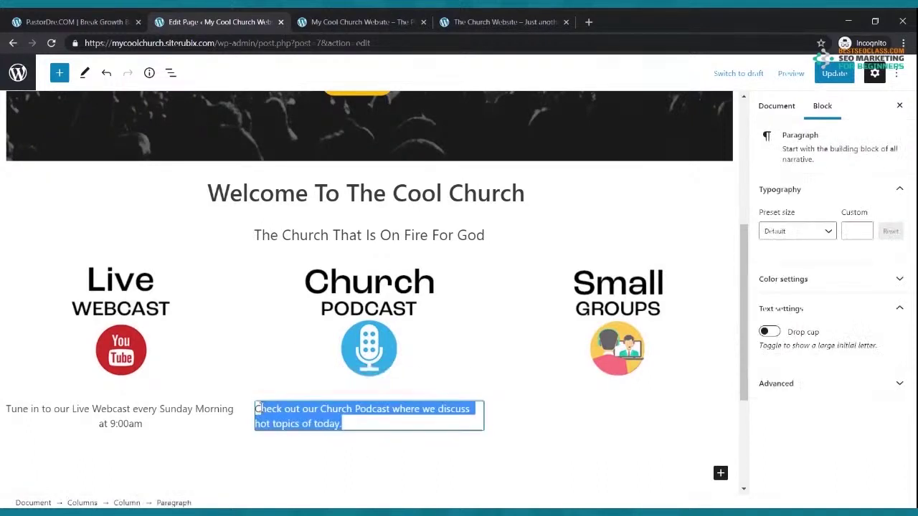
left_click(338, 416)
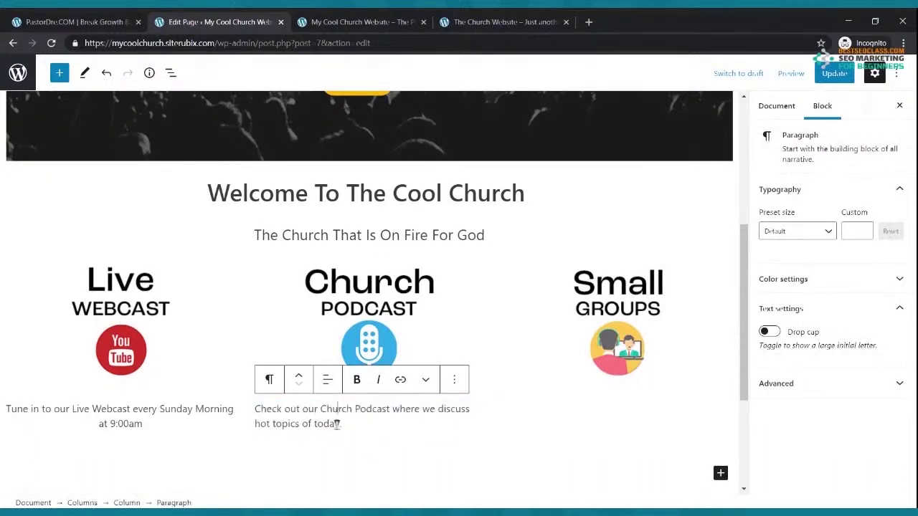
left_click(327, 383)
left_click(355, 444)
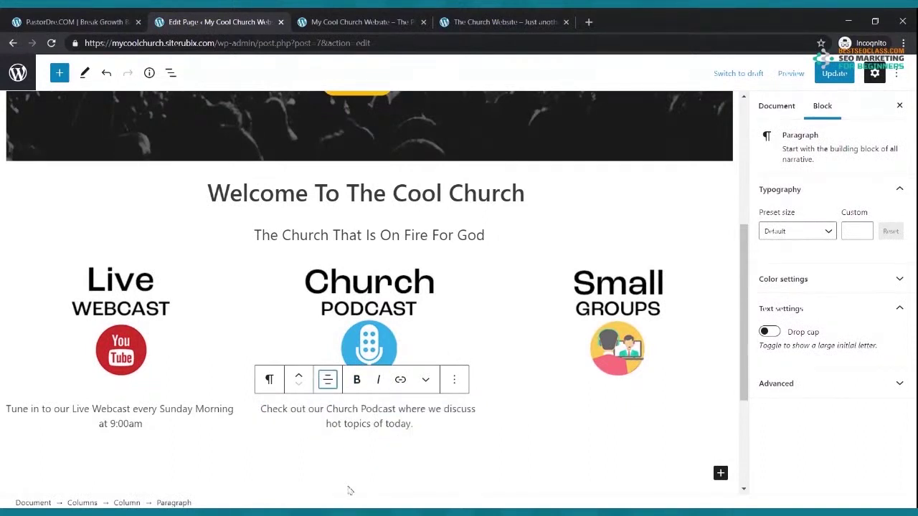
Add a paragraph under the Small Groups icon inviting visitors to join a weekly small group in their area
left_click(618, 401)
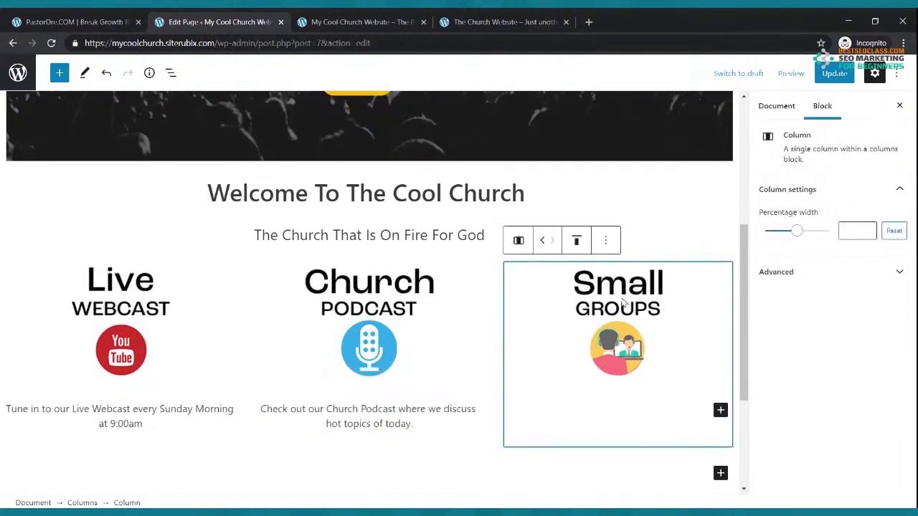
left_click(720, 410)
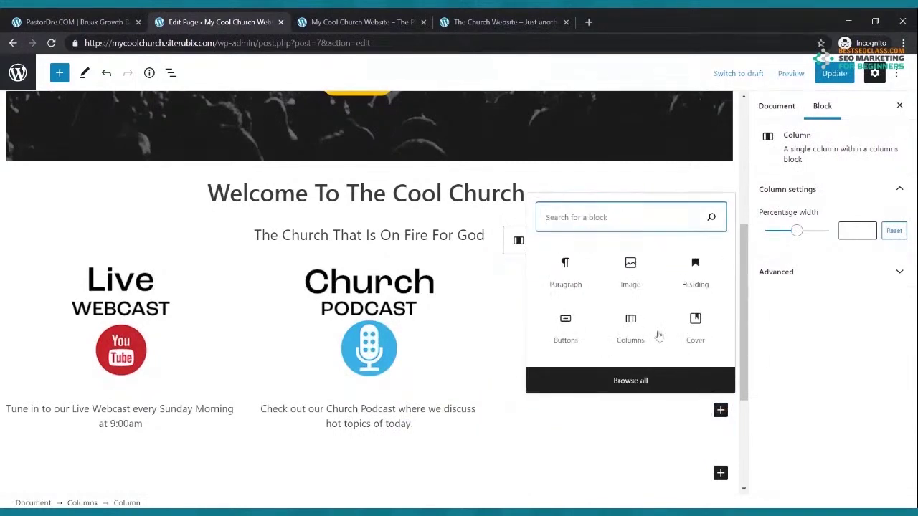
left_click(582, 270)
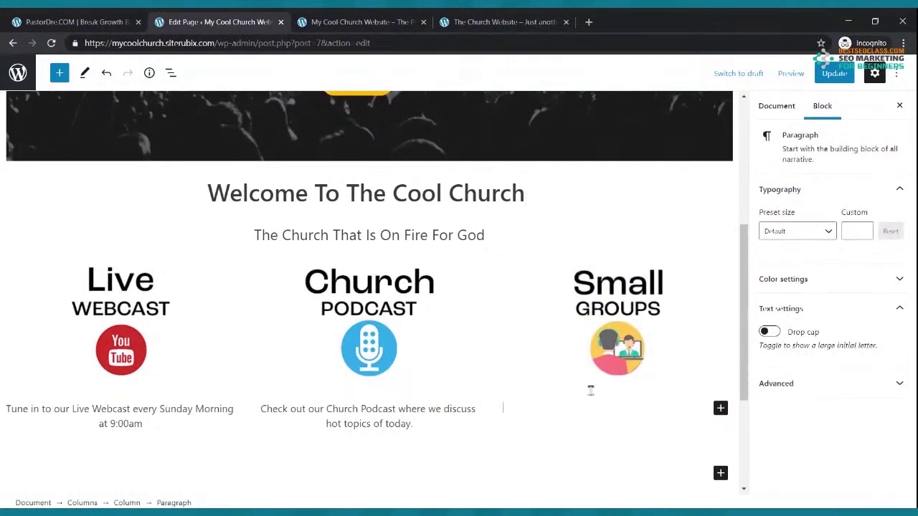
type("We Invite y")
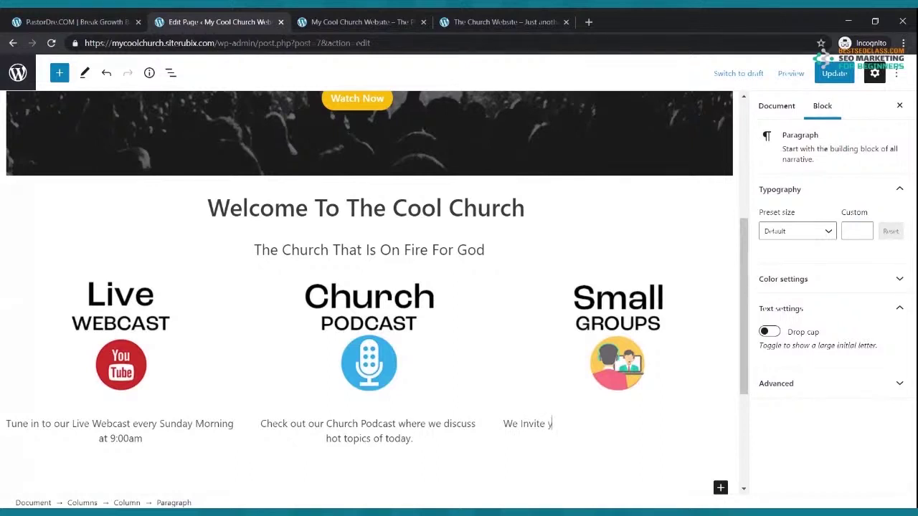
type("ou to join us for one of our weekly small gro")
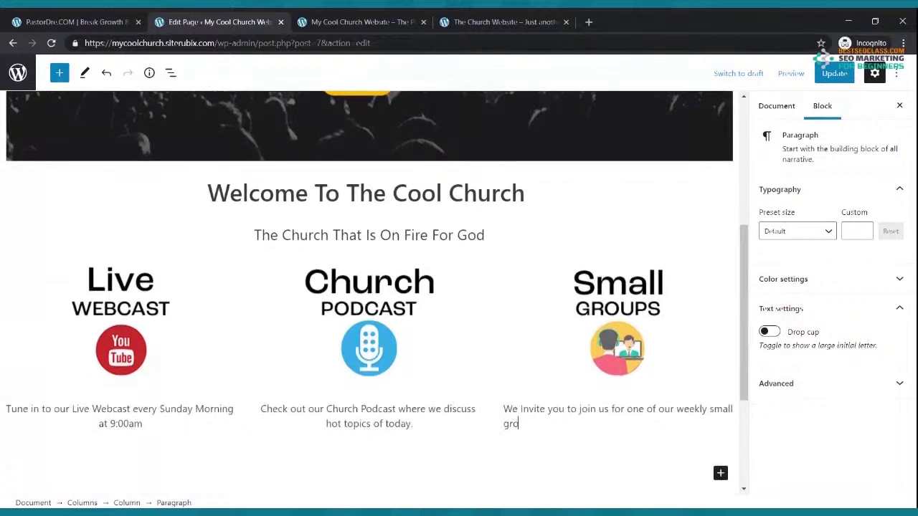
type("ups in an area near you.")
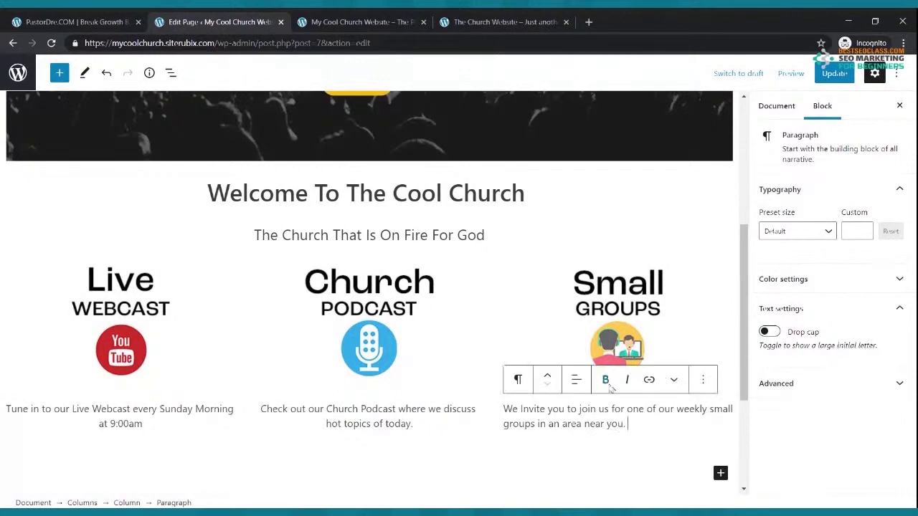
Center the Small Groups description, update the page, and view the live Cool Church site
left_click(575, 379)
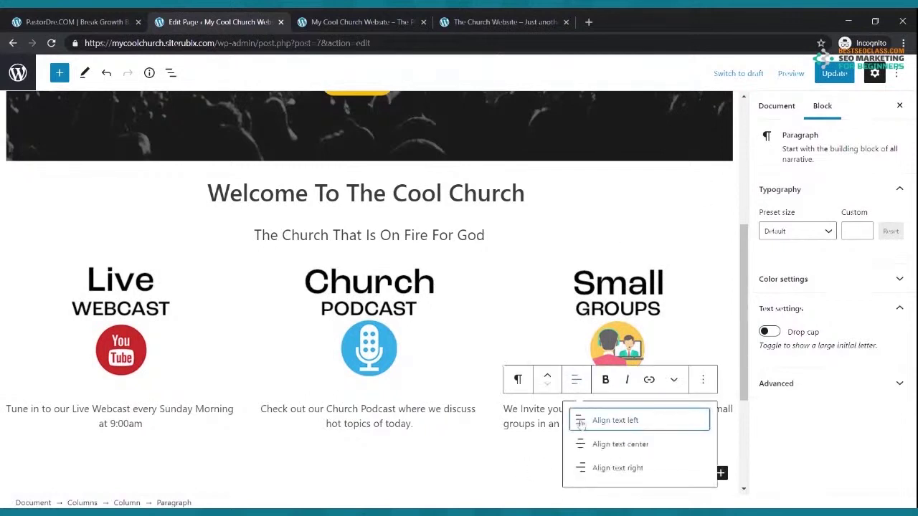
left_click(587, 444)
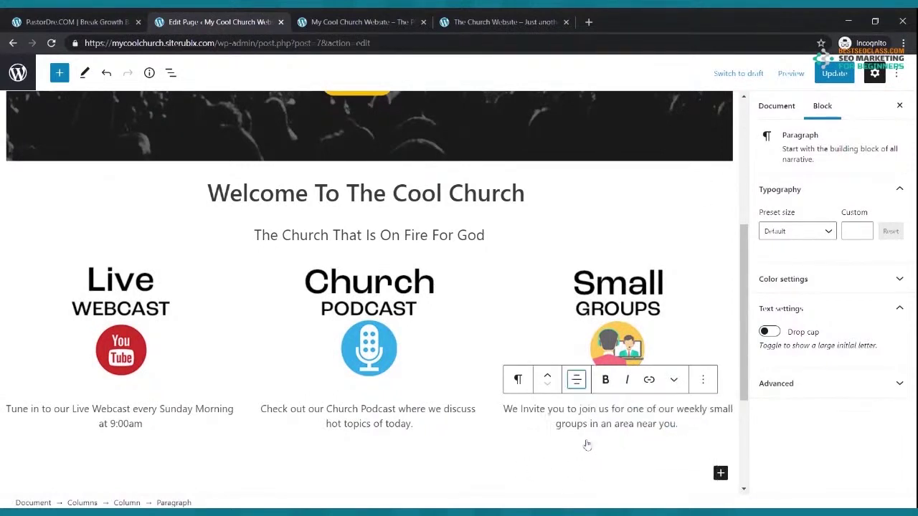
left_click(834, 73)
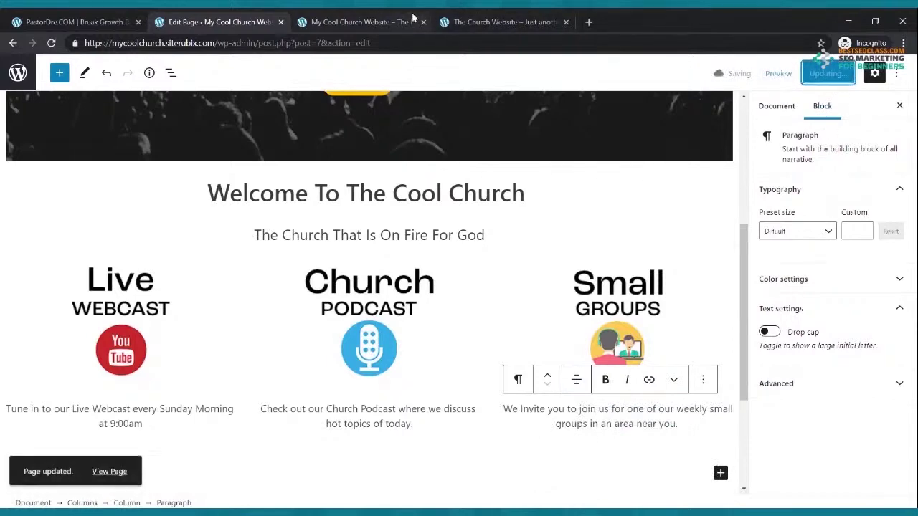
left_click(407, 21)
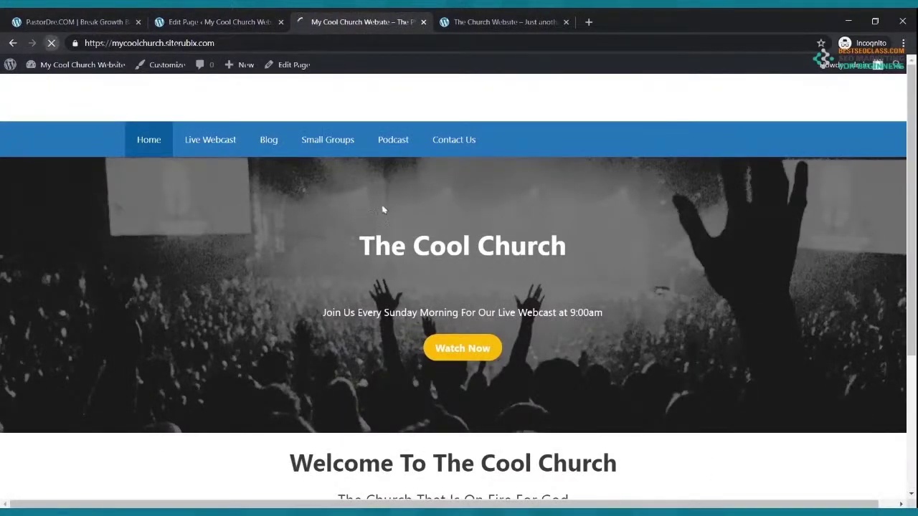
Review the captioned Live Webcast, Church Podcast and Small Groups columns, then bring up the On Fire Church site
scroll(383, 204, "down", 4)
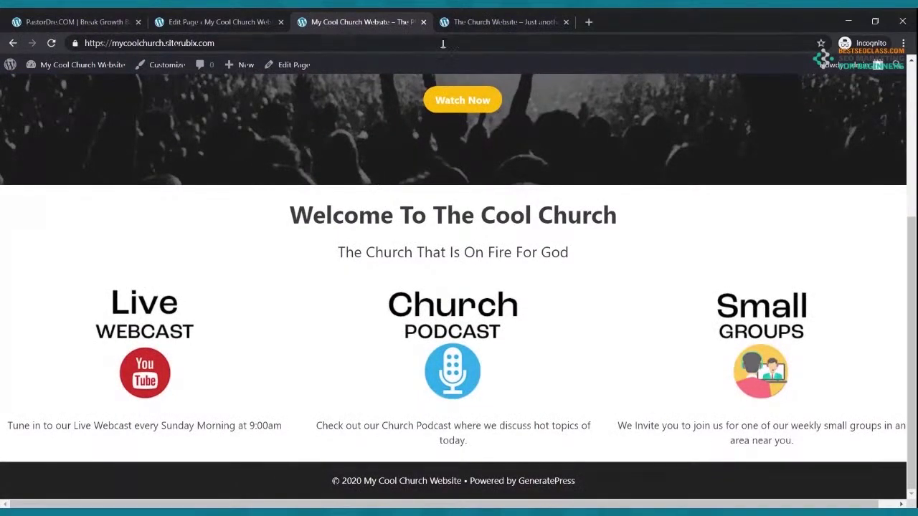
left_click(497, 21)
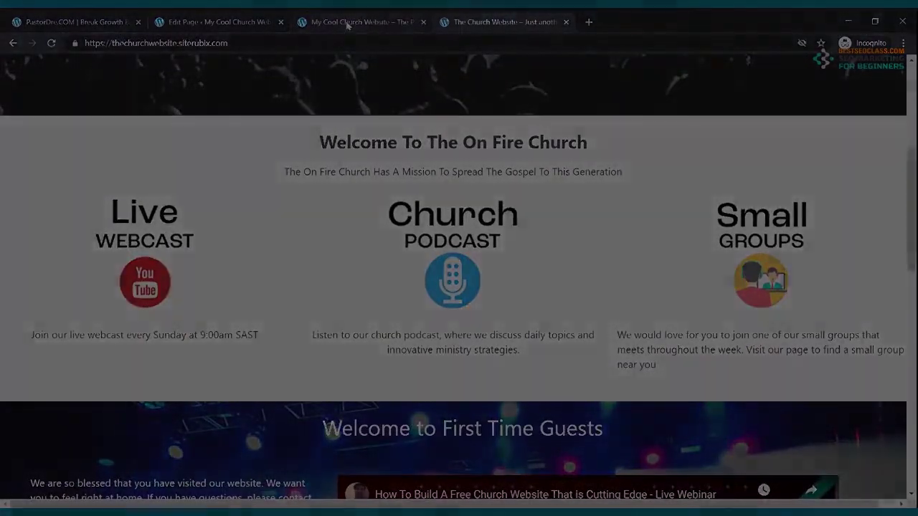
On the On Fire Church site, find First Time Guests, then play and pause its YouTube webinar
left_click(347, 22)
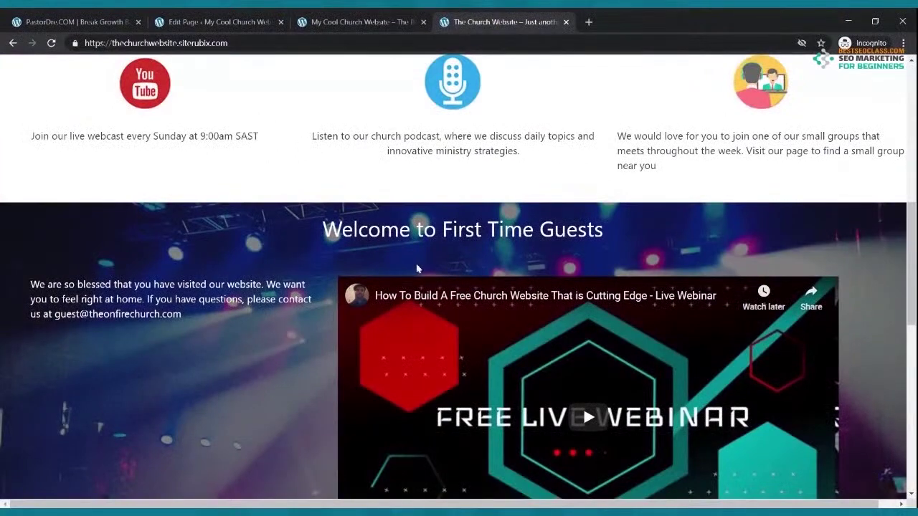
scroll(443, 283, "down", 3)
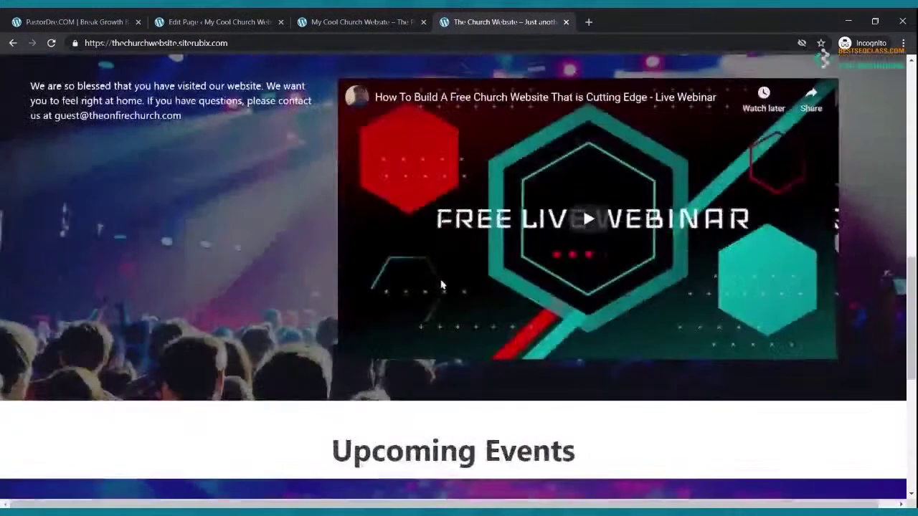
scroll(440, 284, "up", 6)
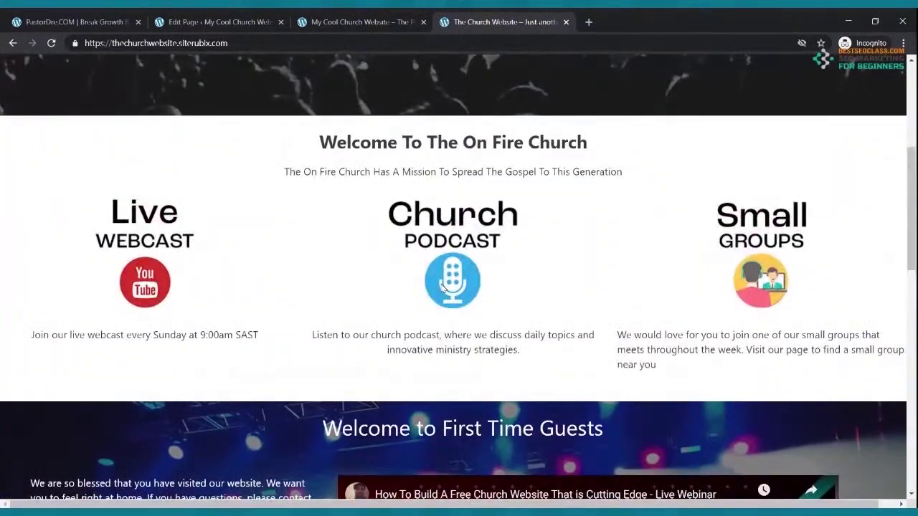
scroll(442, 283, "down", 3)
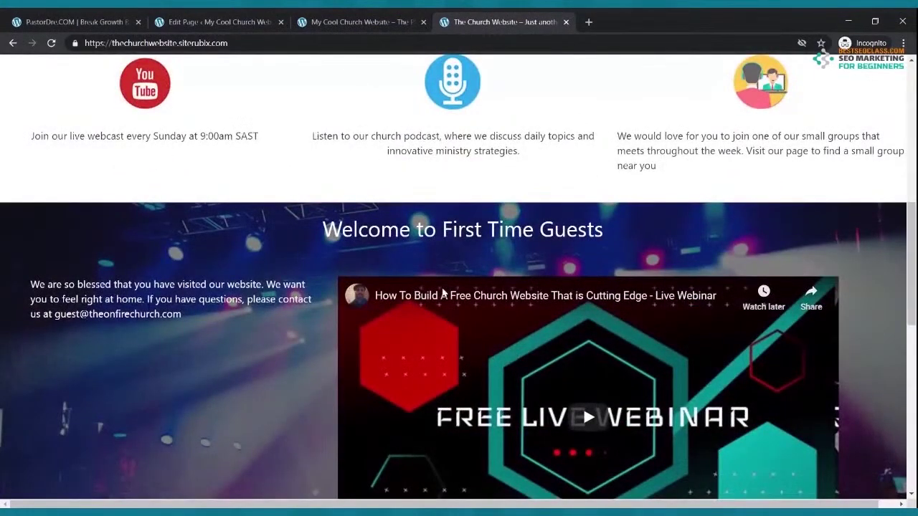
scroll(441, 294, "down", 2)
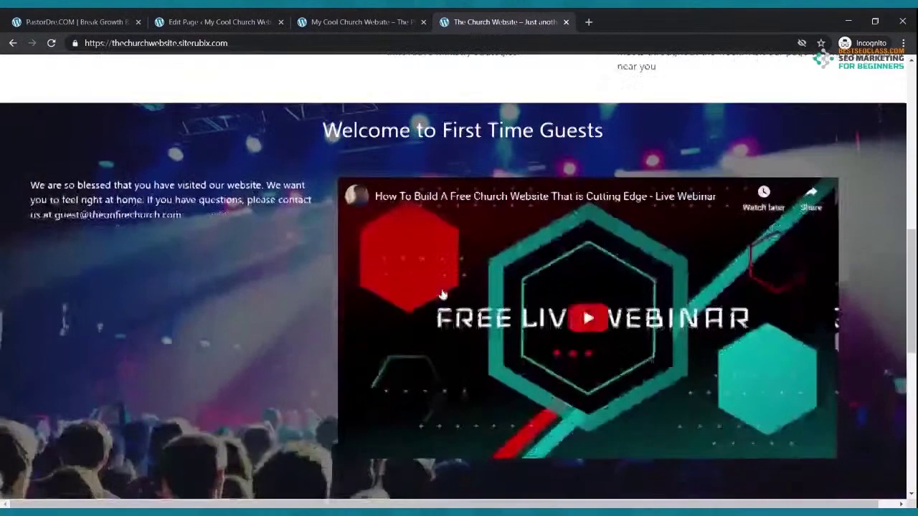
left_click(592, 326)
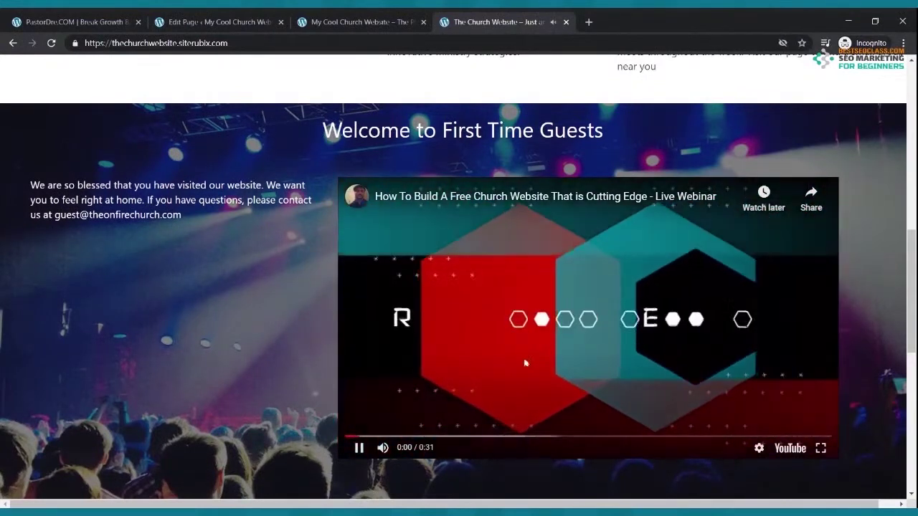
left_click(359, 449)
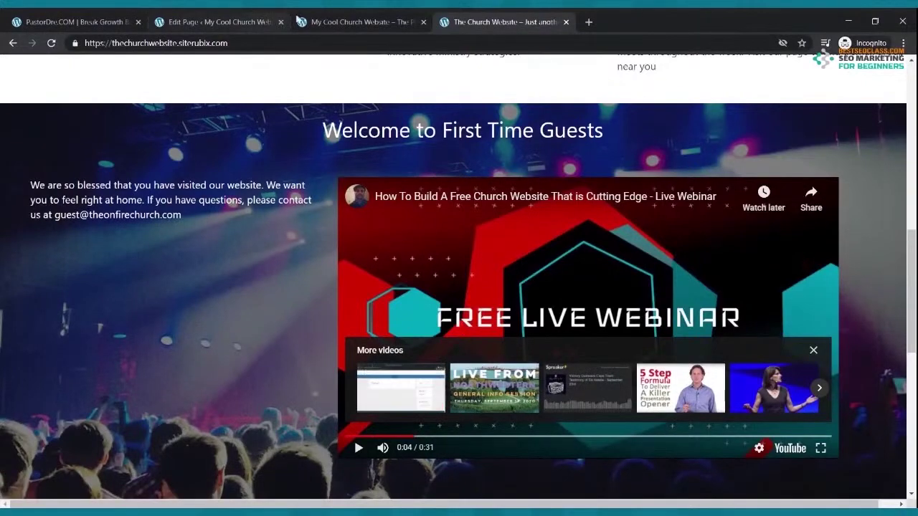
Glance at the live Cool Church site again, then return to editing the Home page
scroll(433, 156, "up", 3)
left_click(376, 23)
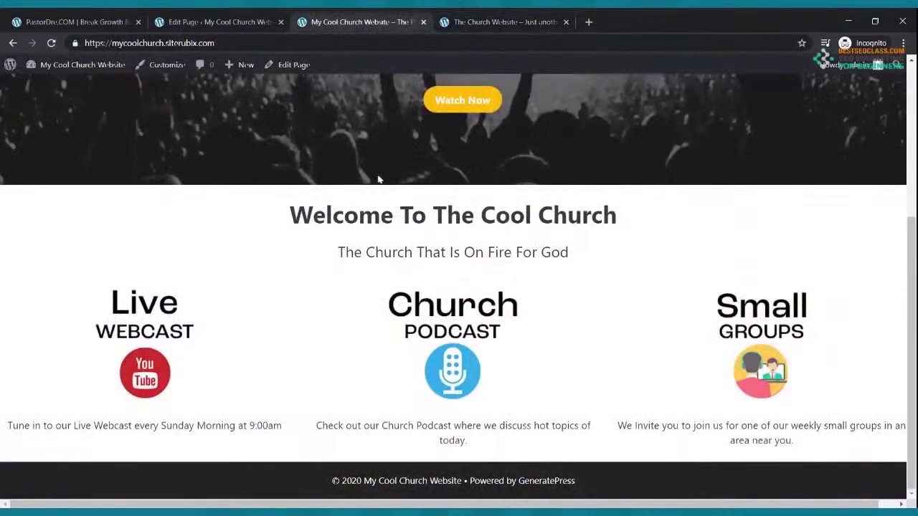
scroll(372, 174, "up", 5)
scroll(377, 179, "down", 5)
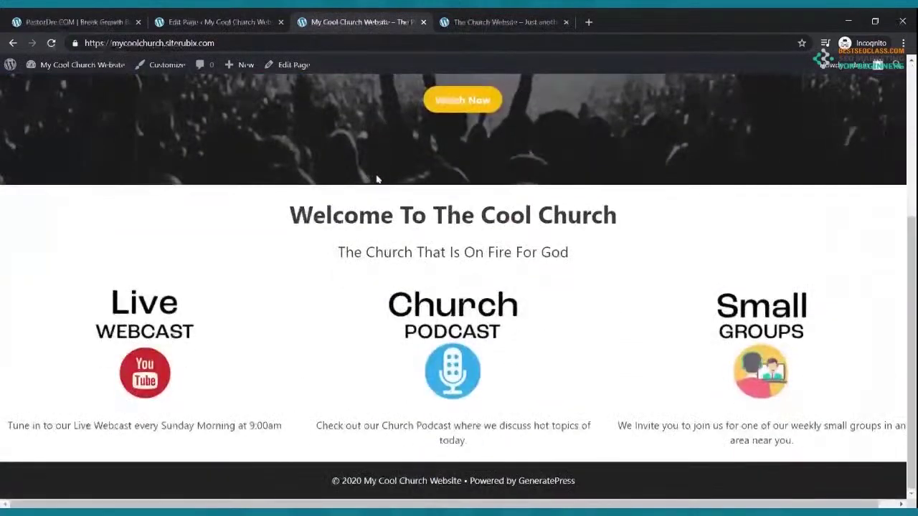
left_click(218, 21)
scroll(342, 183, "down", 3)
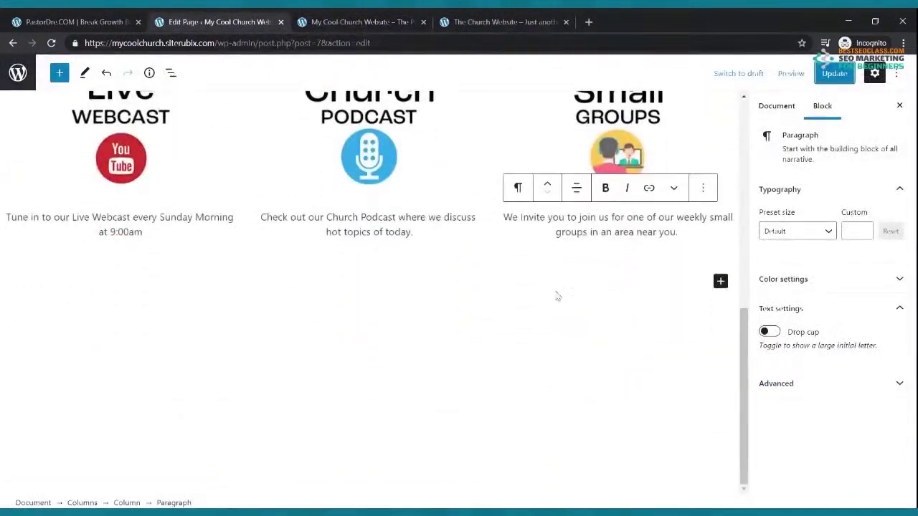
Insert a Cover block below the three icon columns and start uploading its background image
left_click(720, 283)
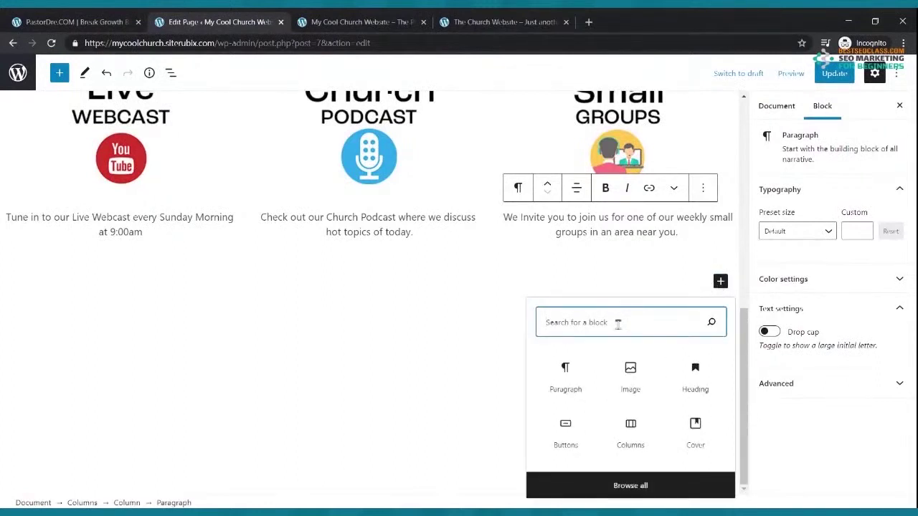
type("cover")
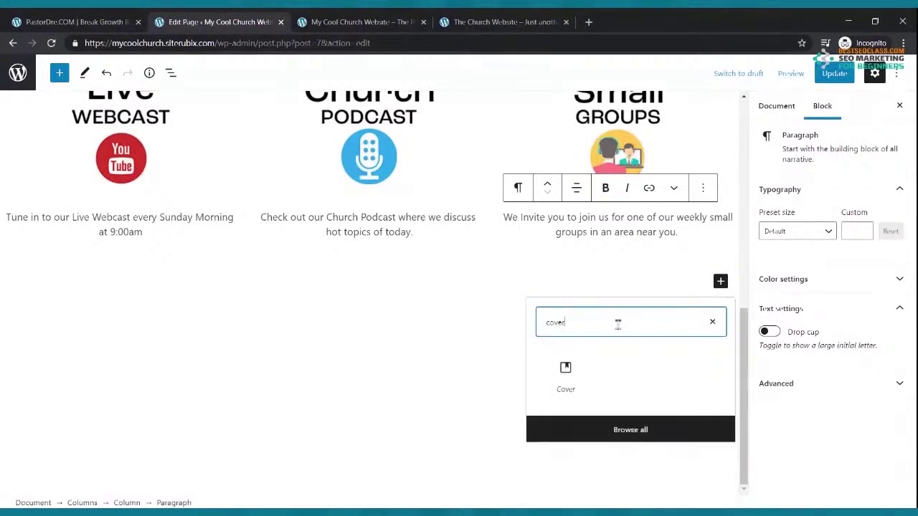
left_click(568, 379)
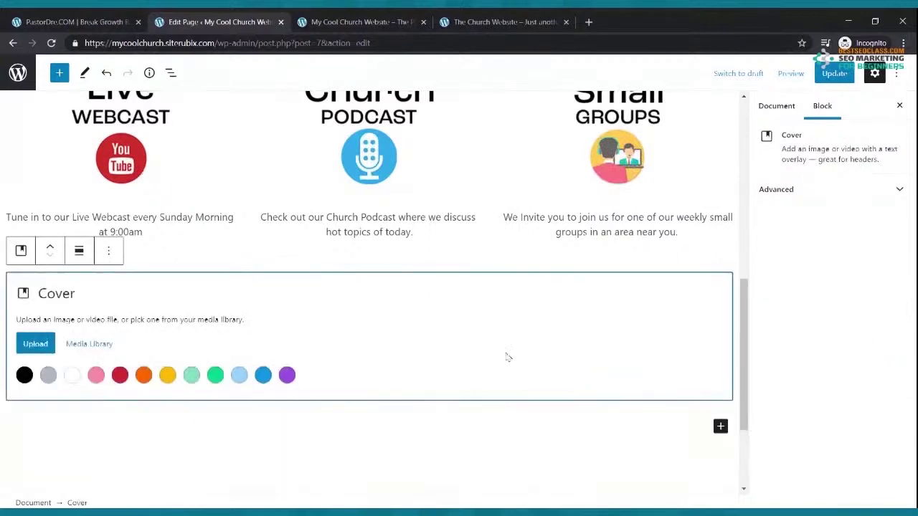
left_click(37, 344)
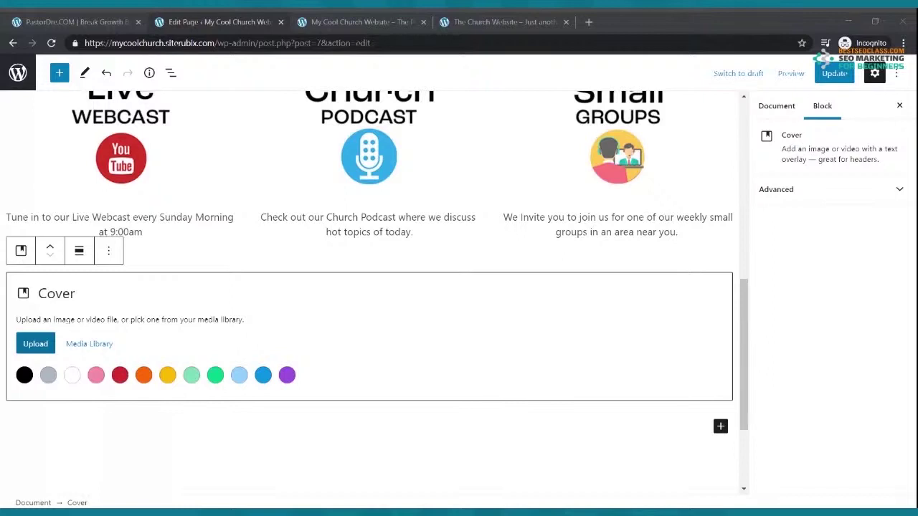
Give the empty cover section an amber background and save the page
left_click(228, 353)
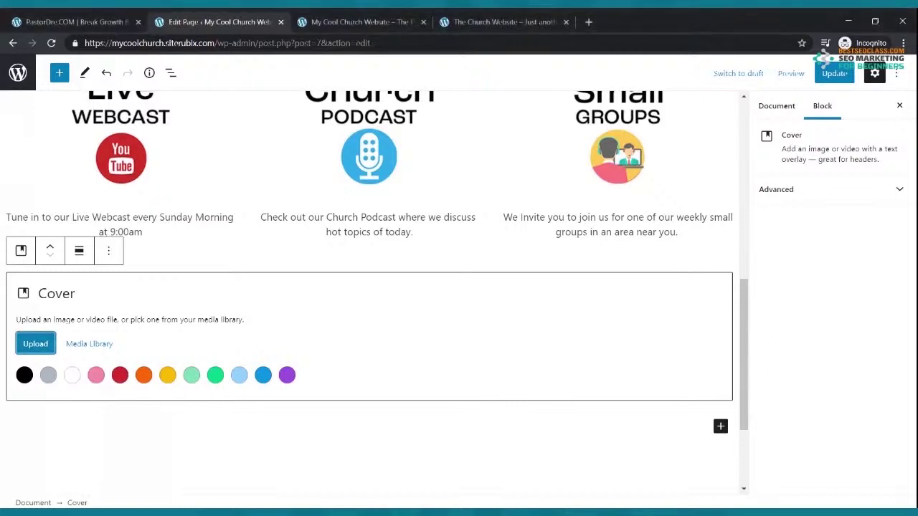
left_click(167, 375)
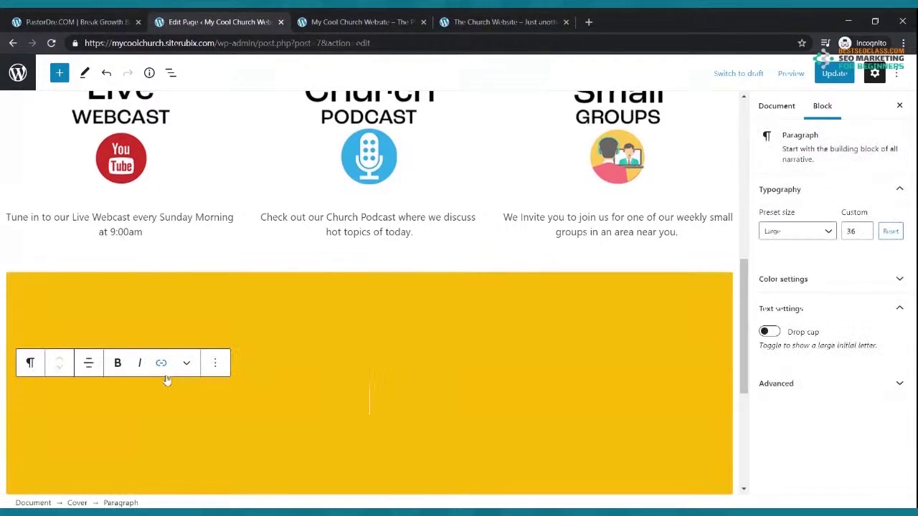
scroll(490, 250, "down", 2)
left_click(830, 75)
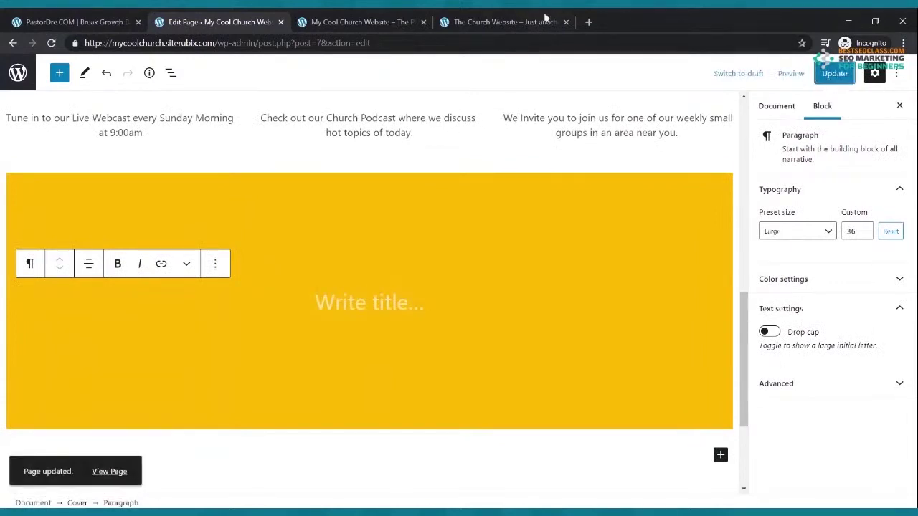
Reload the live site to check the amber cover, then go back to the editor
left_click(366, 22)
left_click(51, 43)
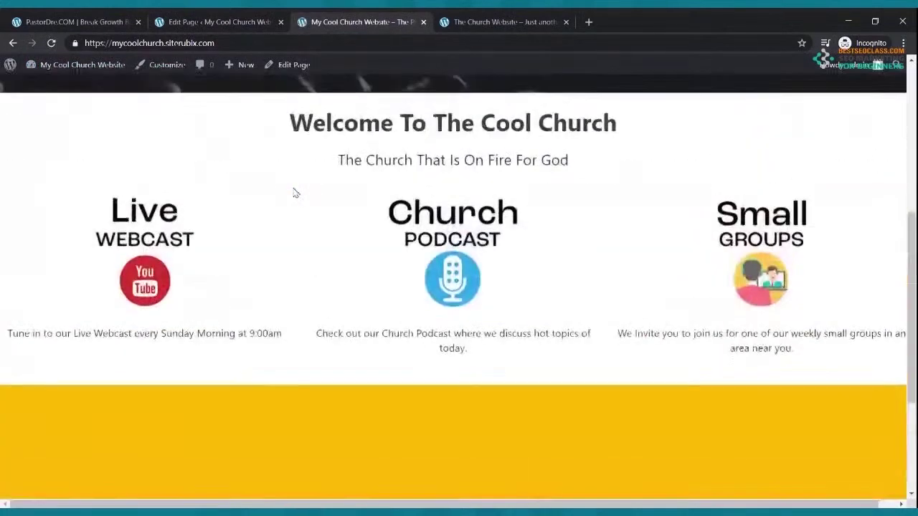
scroll(281, 201, "up", 5)
scroll(287, 208, "down", 4)
scroll(308, 215, "up", 3)
left_click(208, 22)
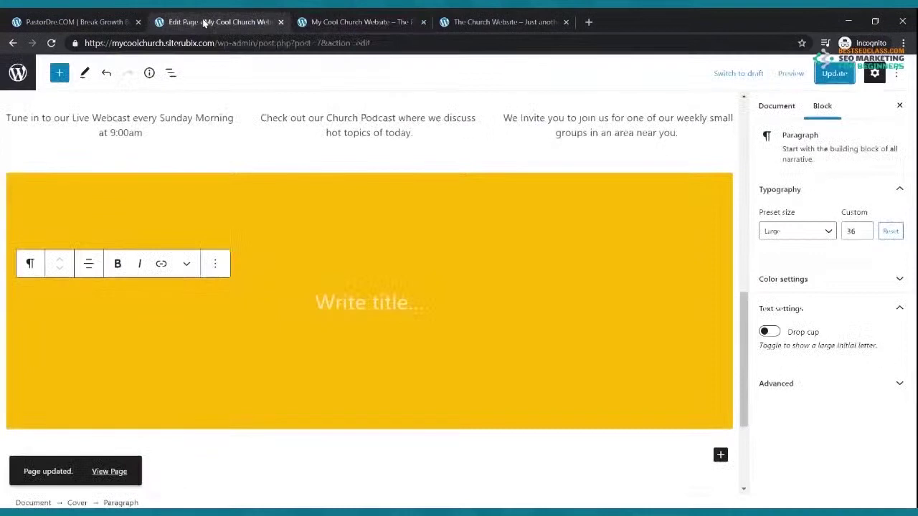
Remove the empty title paragraph from the cover
left_click(287, 290)
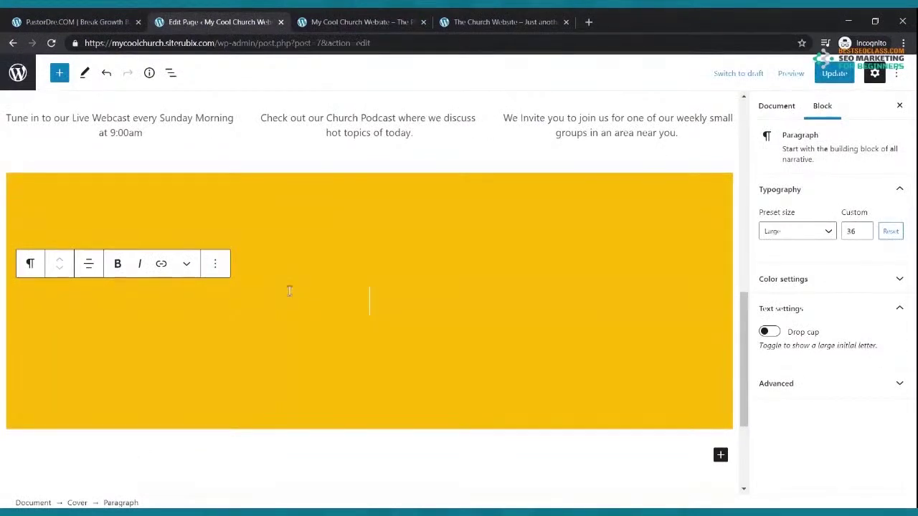
left_click(215, 263)
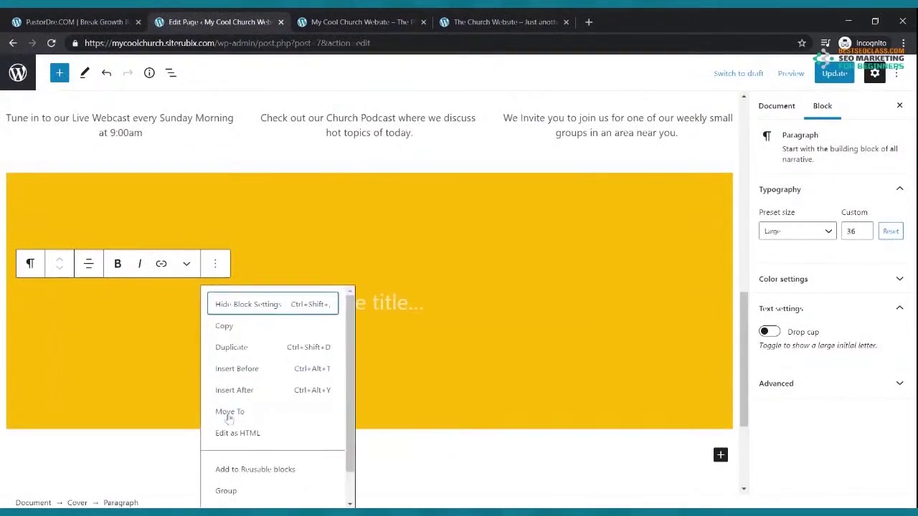
scroll(249, 371, "down", 1)
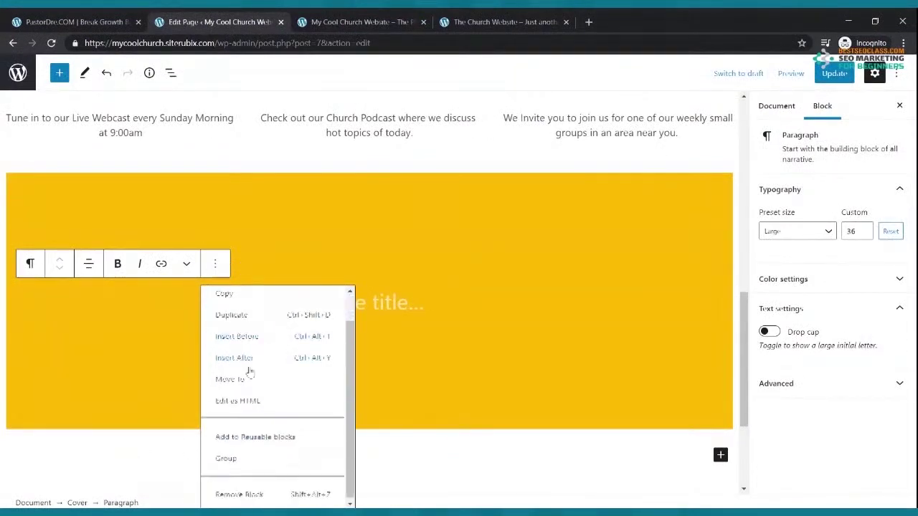
left_click(240, 492)
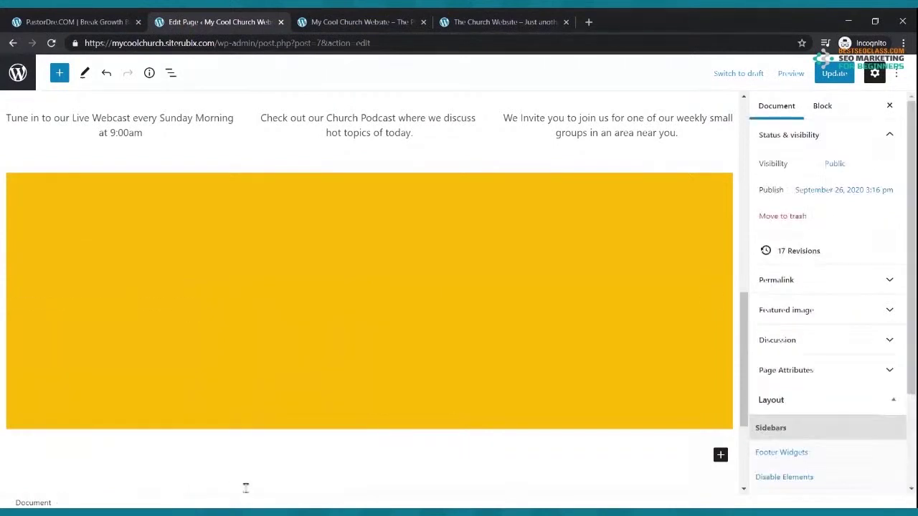
Remove the yellow Cover block below the three columns
left_click(394, 244)
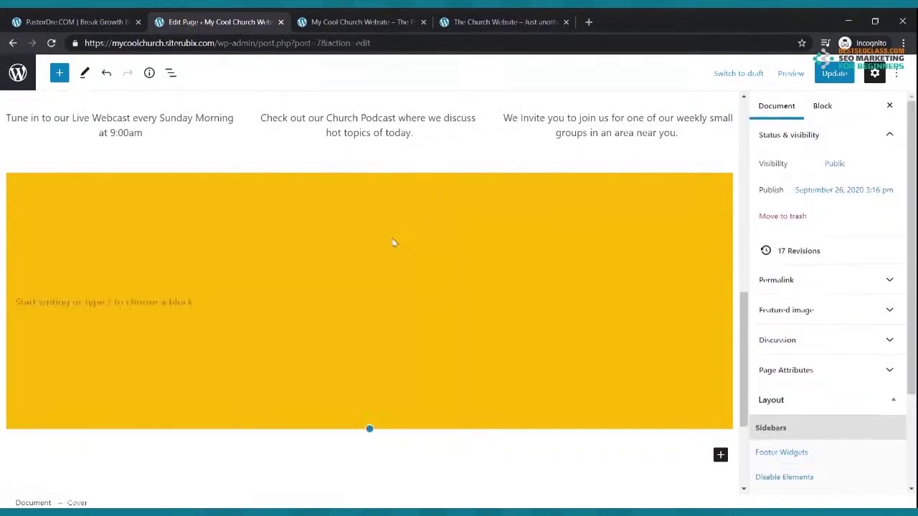
left_click(179, 152)
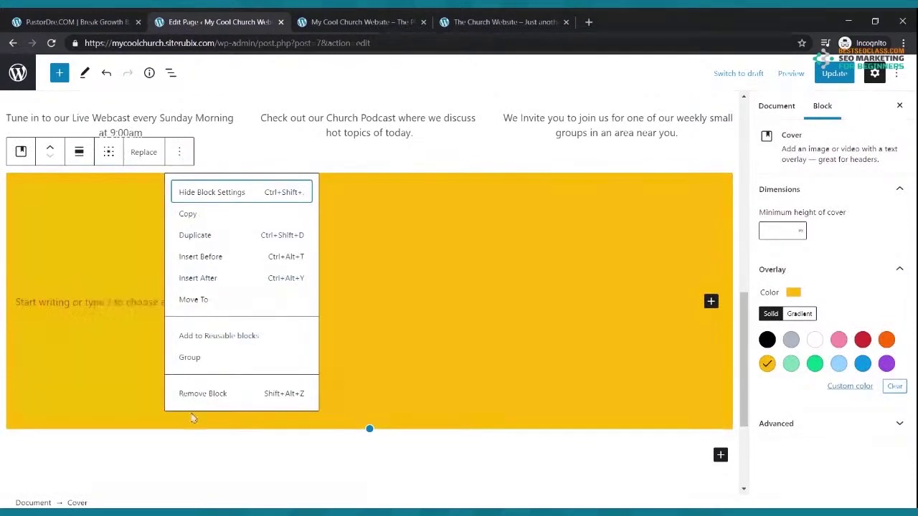
left_click(196, 393)
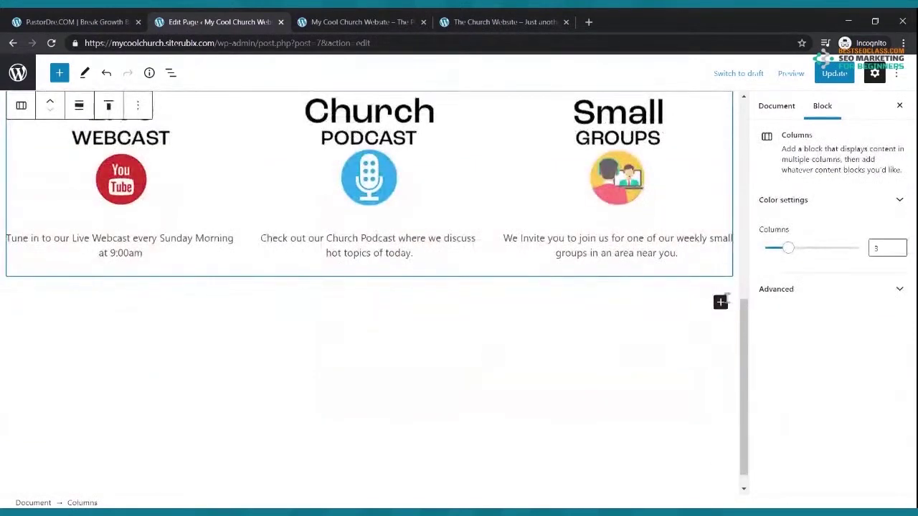
Insert a Cover block below the columns with an uploaded concert crowd photo background
left_click(720, 302)
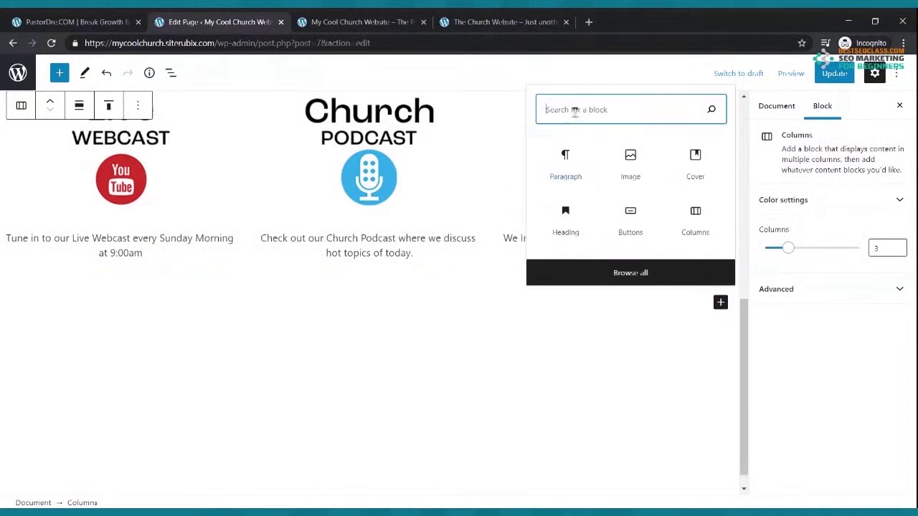
type("cov")
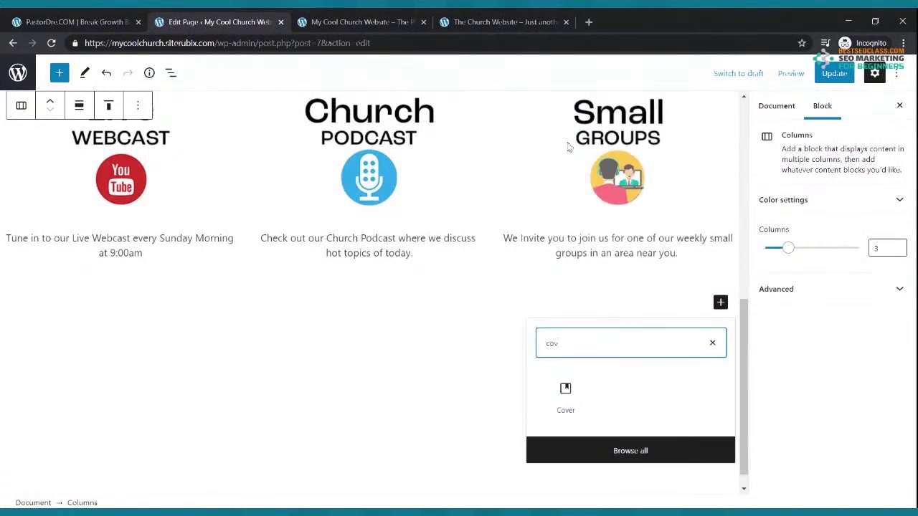
left_click(567, 393)
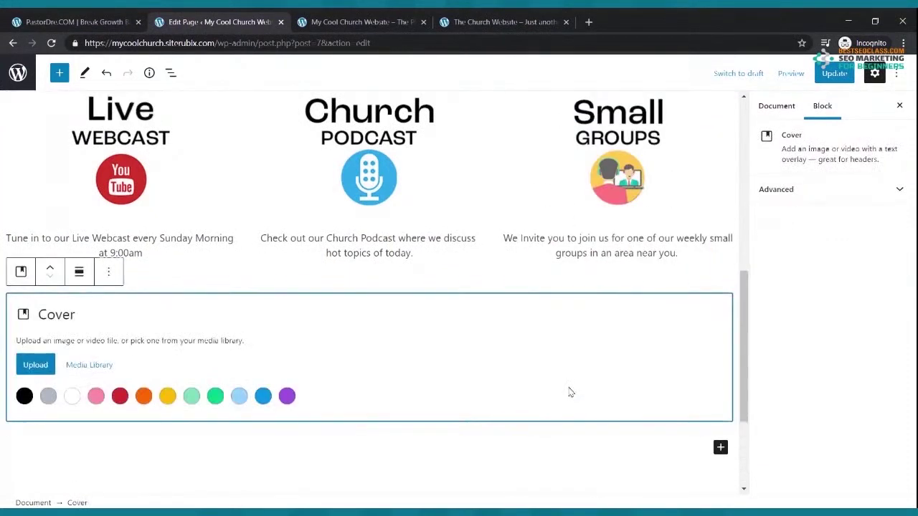
left_click(33, 367)
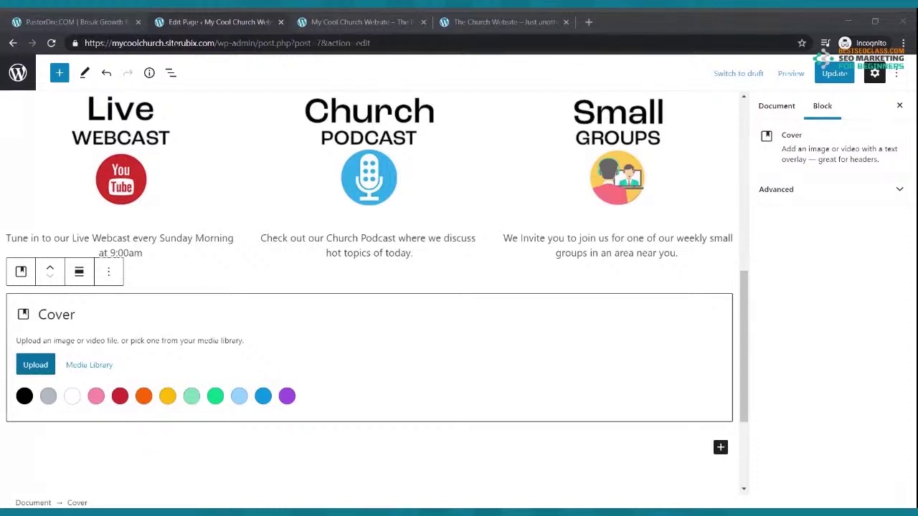
key("Escape")
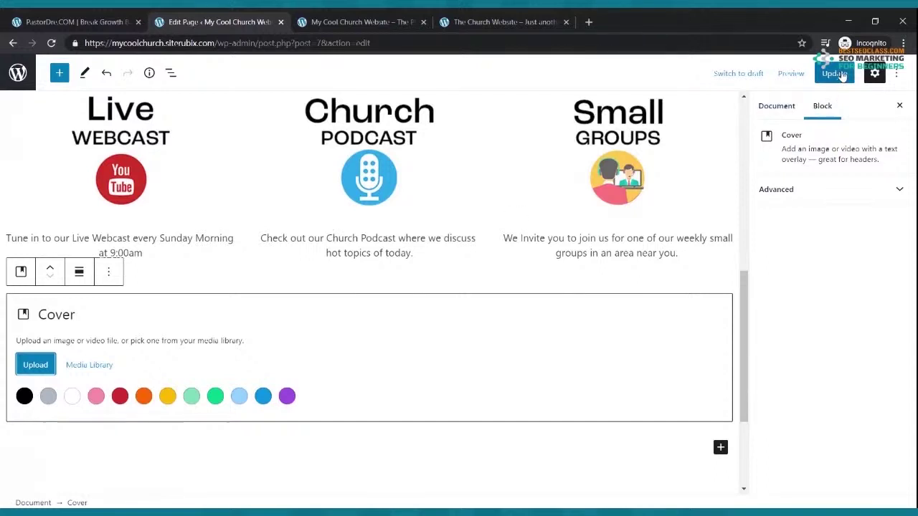
Save the page and compare it with the reference church site
left_click(838, 75)
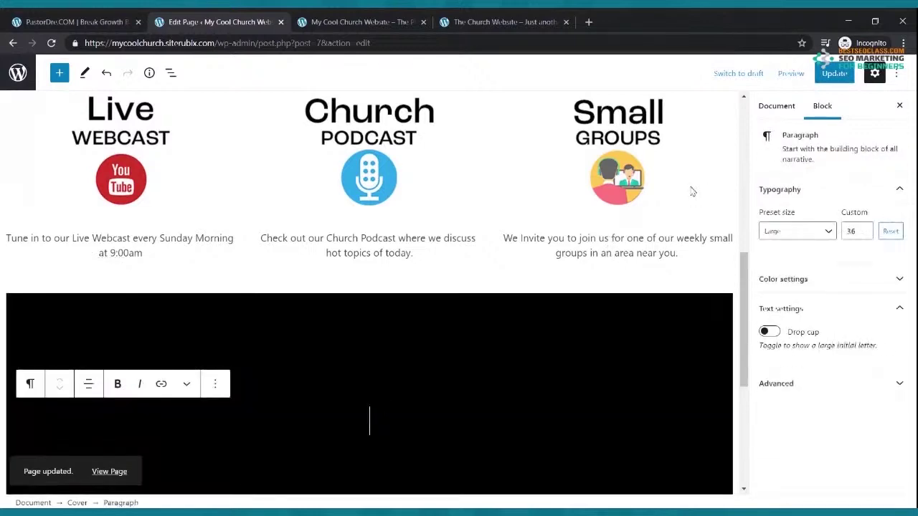
left_click(516, 28)
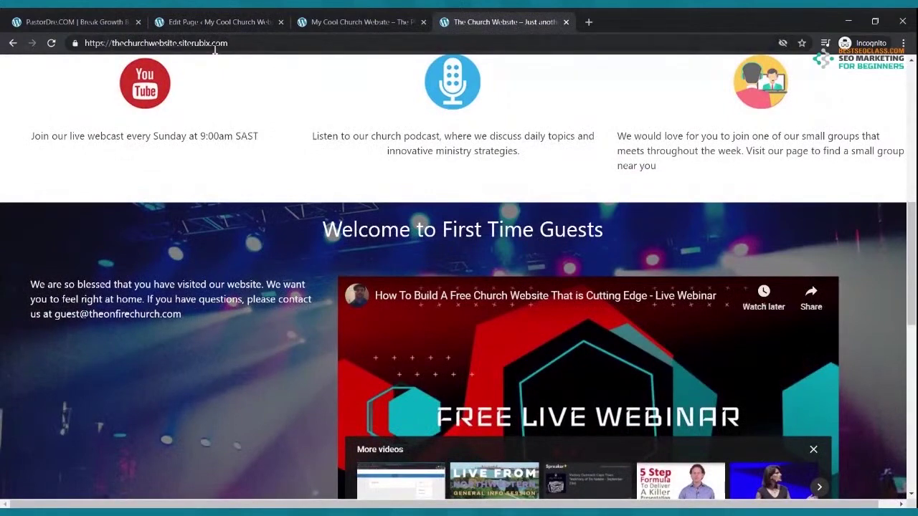
left_click(215, 22)
scroll(384, 326, "down", 2)
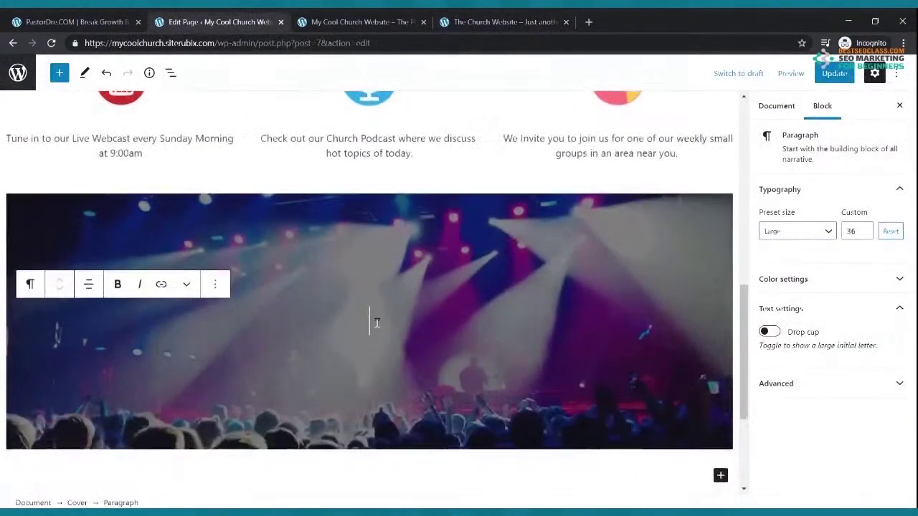
left_click(59, 74)
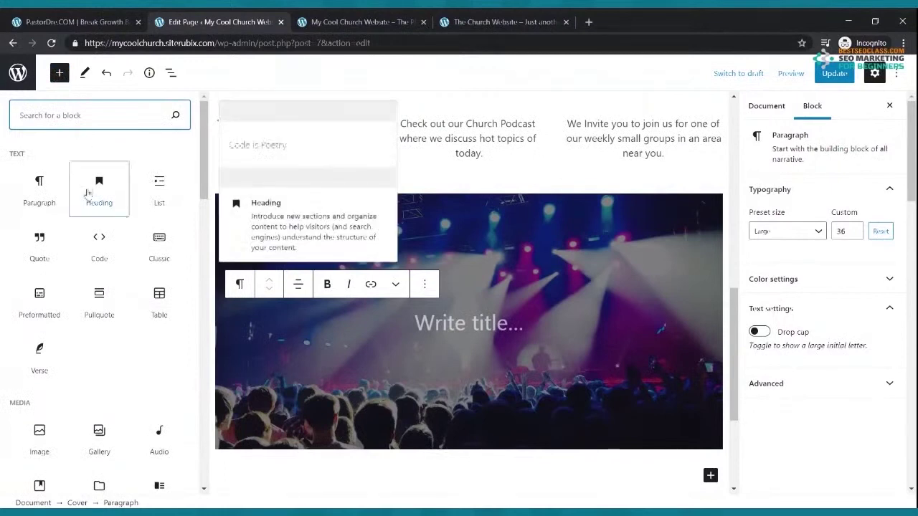
Add a two-equal-column Columns block inside the cover, with a paragraph in the left column
type("colum")
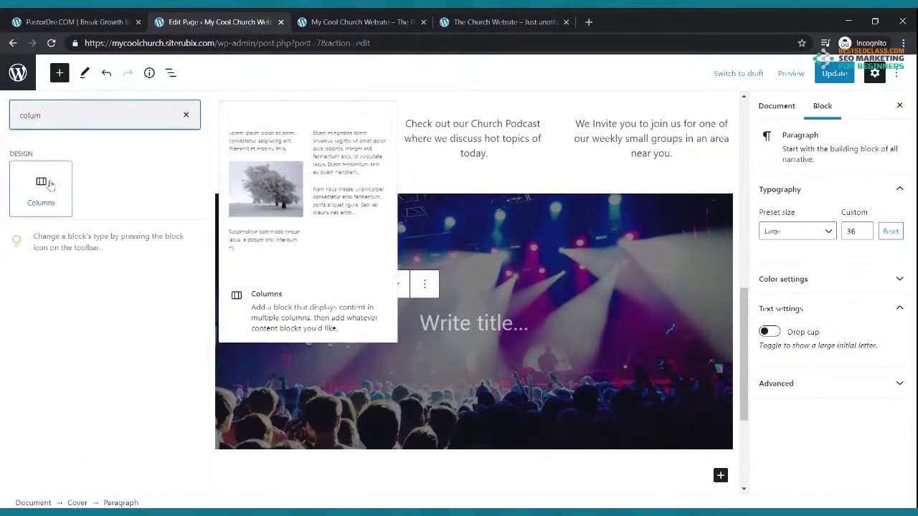
left_click(41, 188)
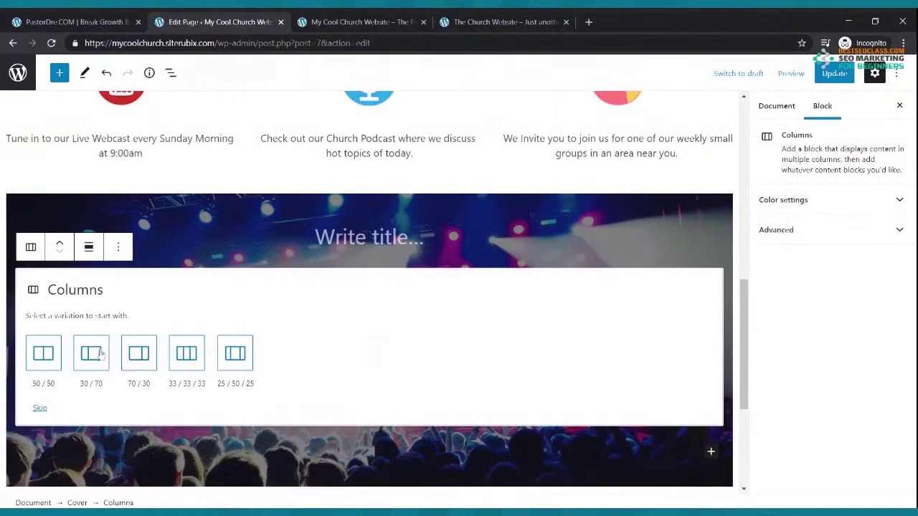
left_click(44, 354)
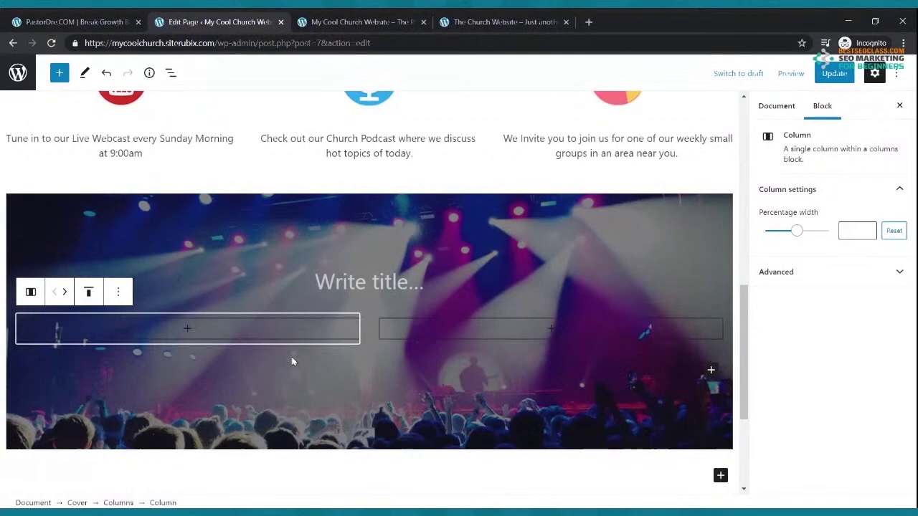
left_click(186, 332)
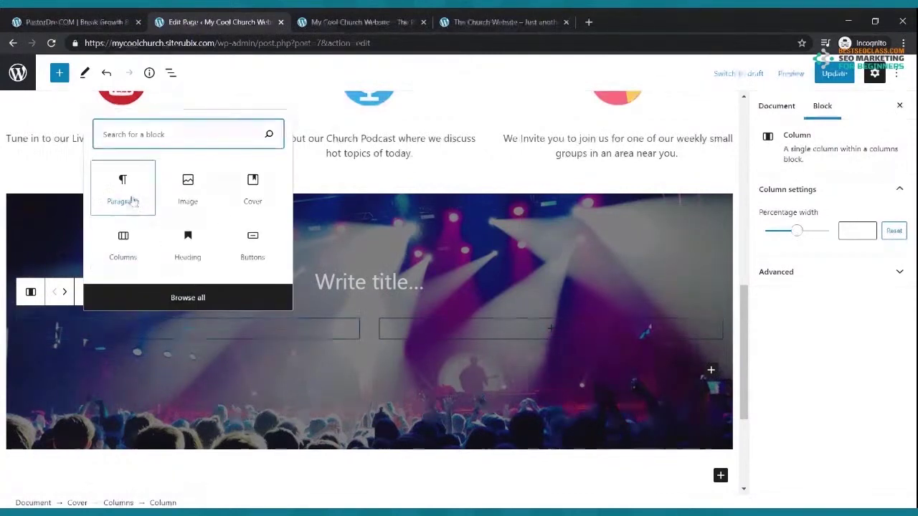
left_click(127, 195)
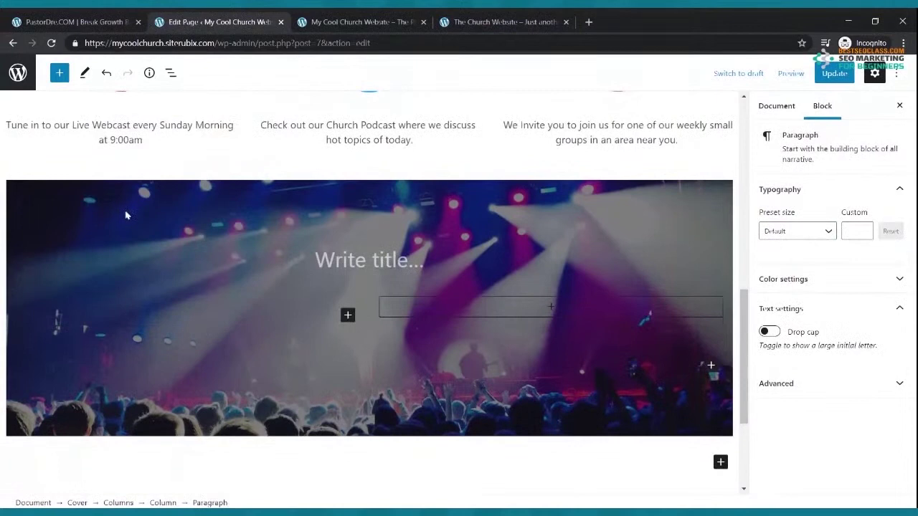
Write the welcome text about the newcomers team video, inviting email questions, and save
type("Here is a")
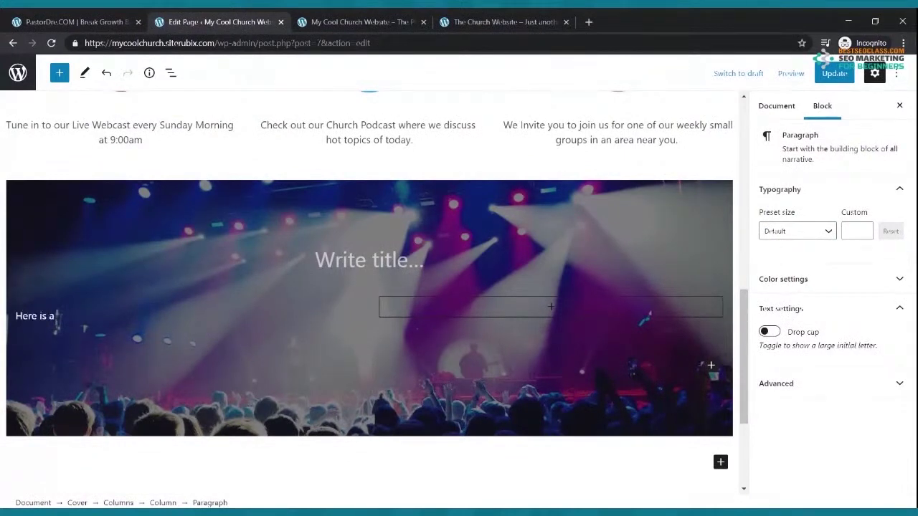
type(" welcome video from our new co")
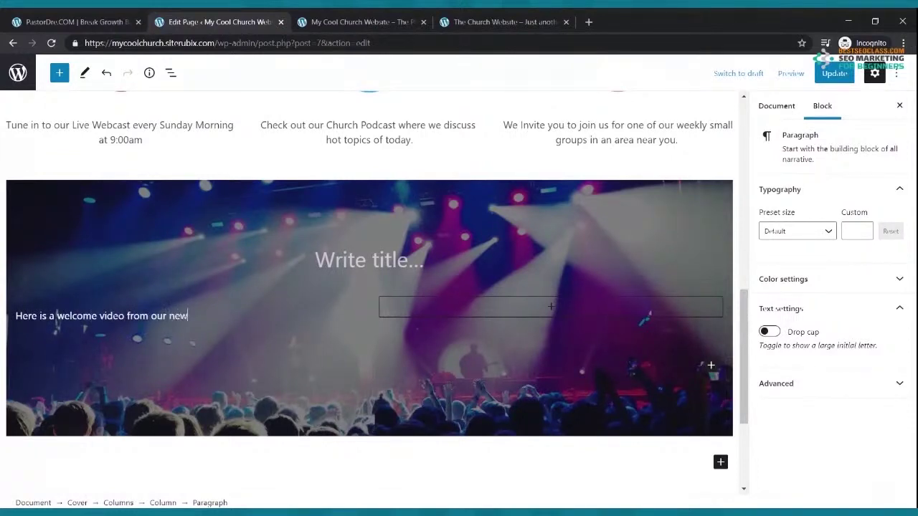
key("BackSpace")
type("omers team.")
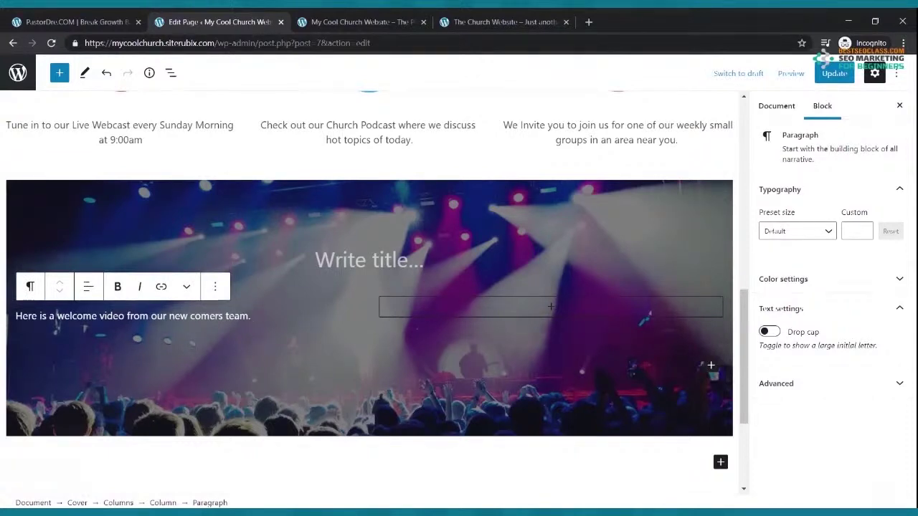
type("We are glad that you have stopped by our website. If you have any qu")
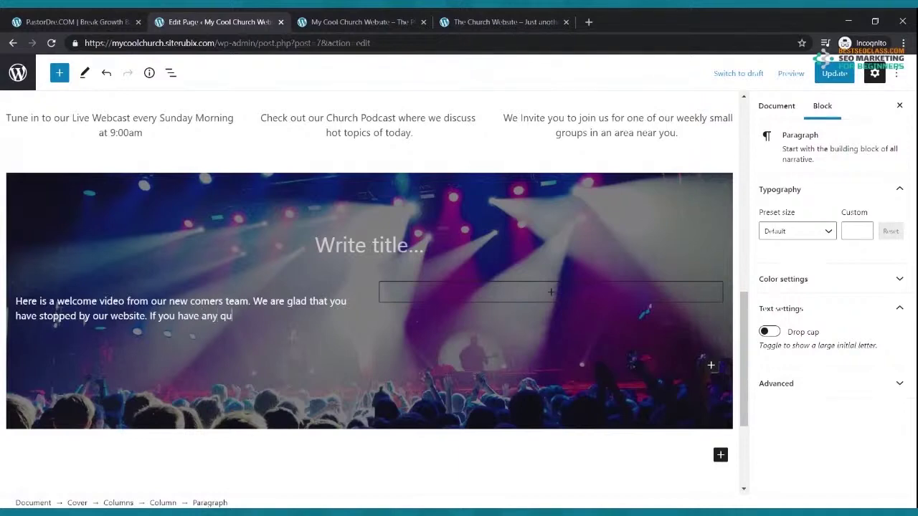
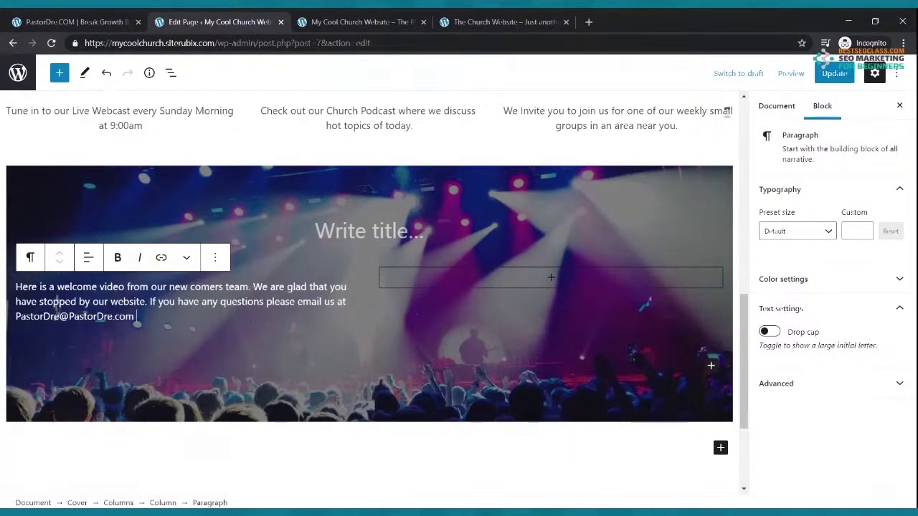
left_click(834, 74)
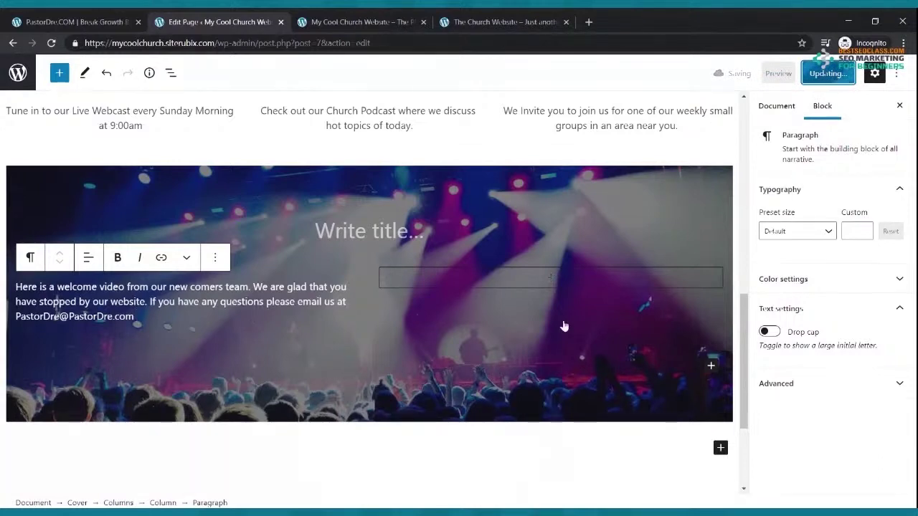
Insert a YouTube embed block into the cover's empty right column, found by searching 'vi'
left_click(554, 280)
type("vi")
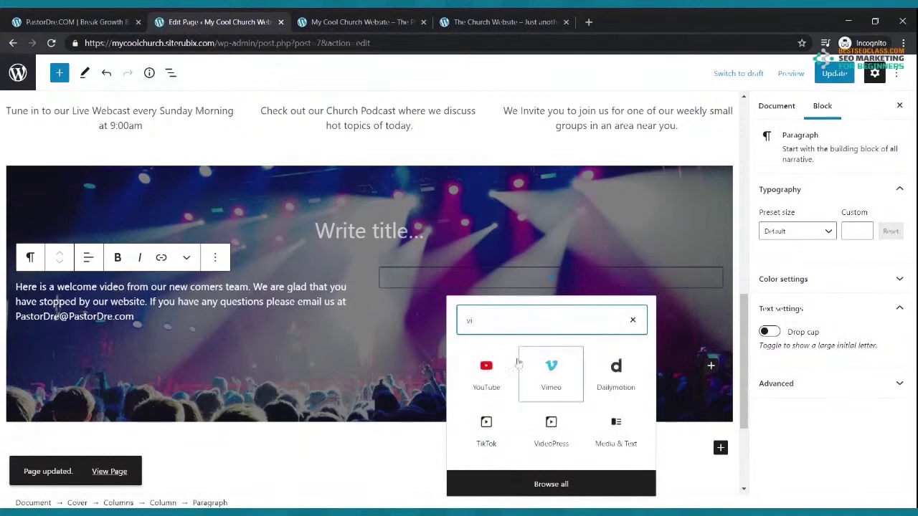
left_click(493, 367)
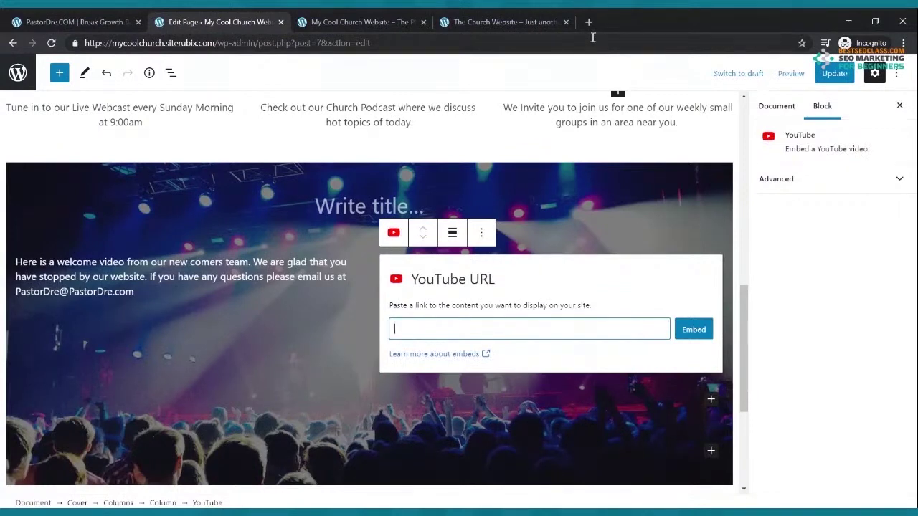
Go to youtube.com and open the church channel's Free Live Webinar video
left_click(587, 22)
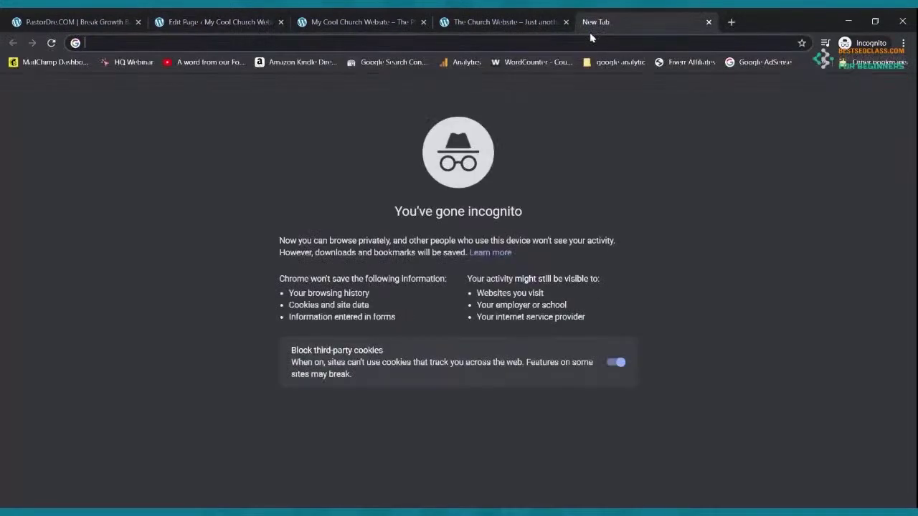
type("youtube.com")
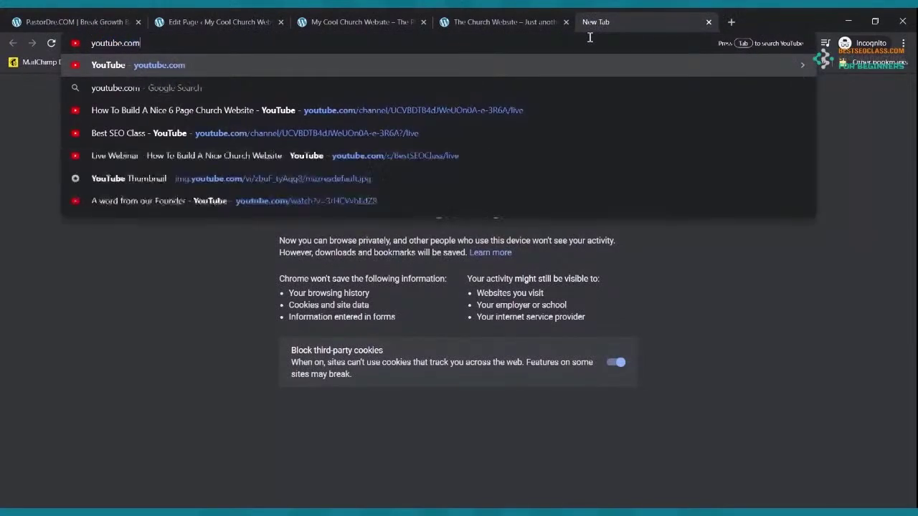
key("Return")
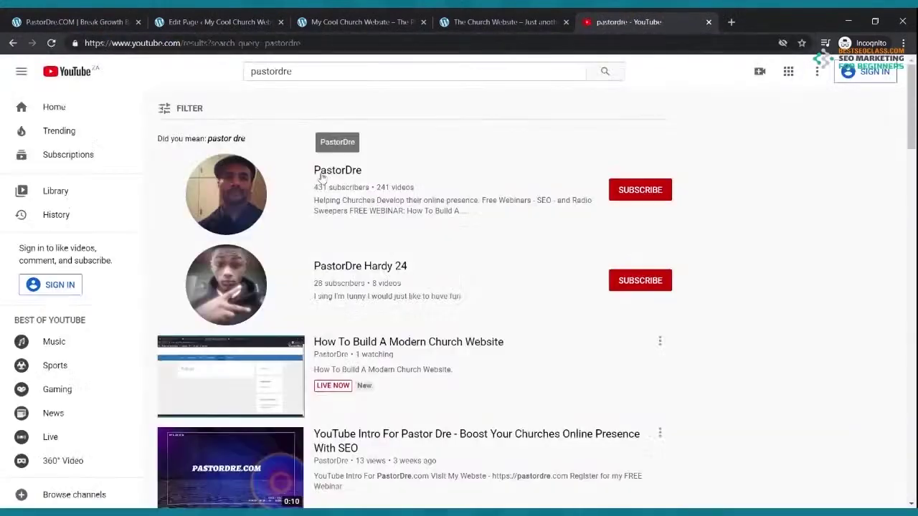
left_click(317, 176)
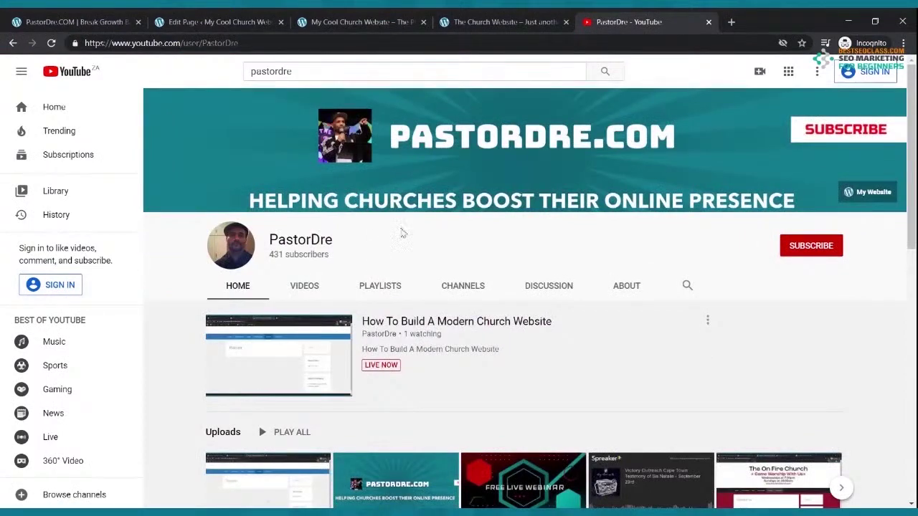
scroll(397, 237, "down", 3)
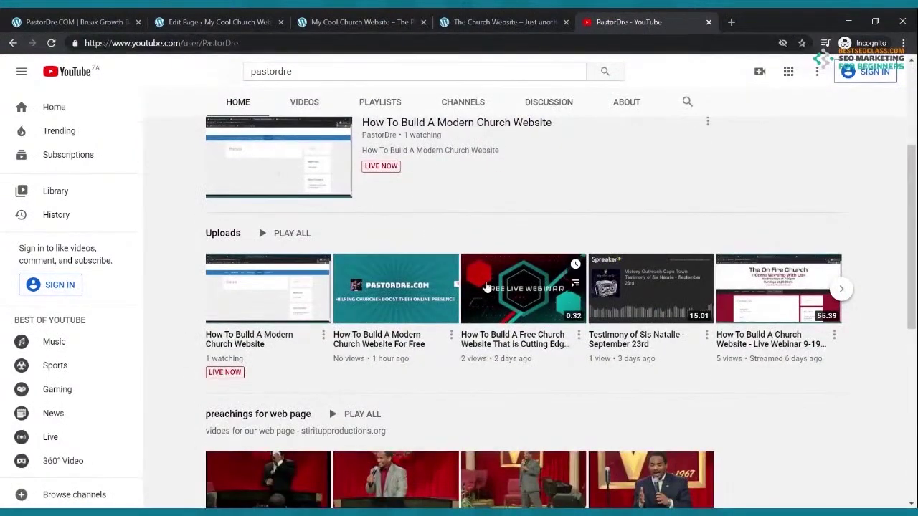
left_click(508, 294)
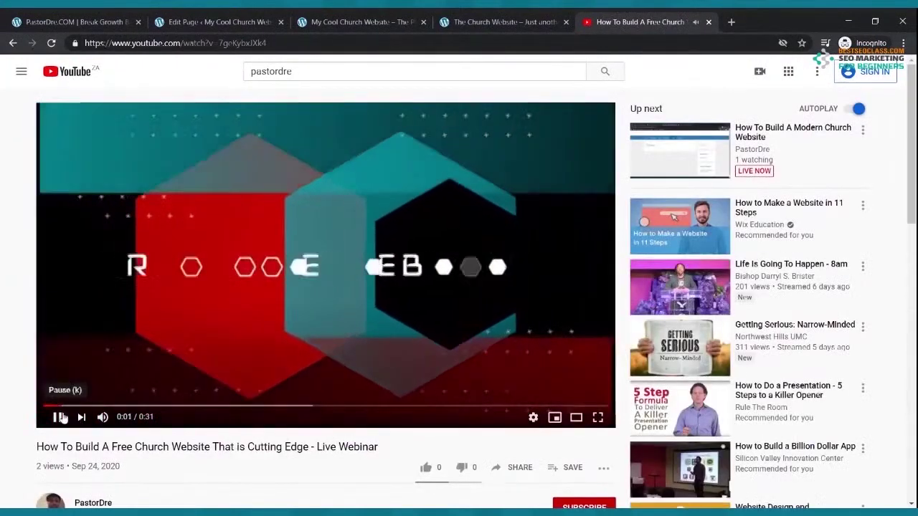
Pause the video and copy its share link
left_click(57, 416)
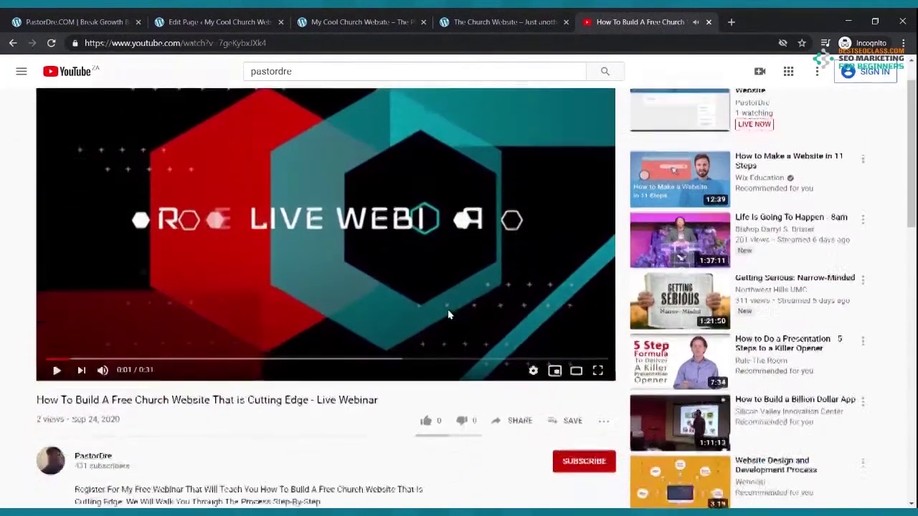
scroll(449, 318, "down", 2)
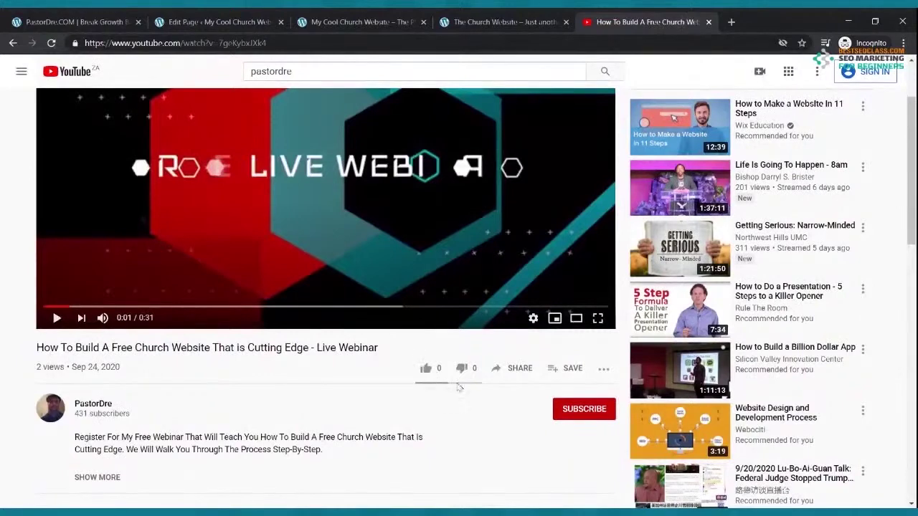
left_click(524, 375)
left_click(570, 304)
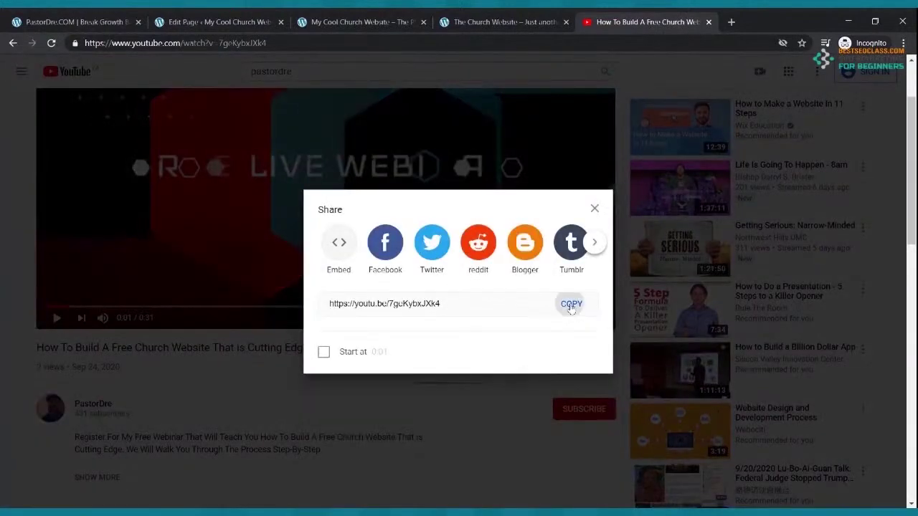
Paste the link into the editor's YouTube URL field, then copy the share link again
left_click(264, 17)
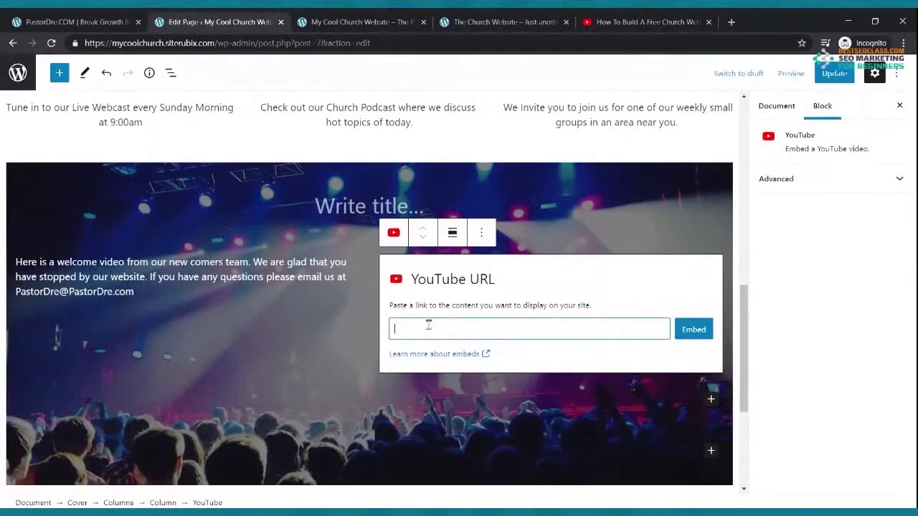
key("ctrl+v")
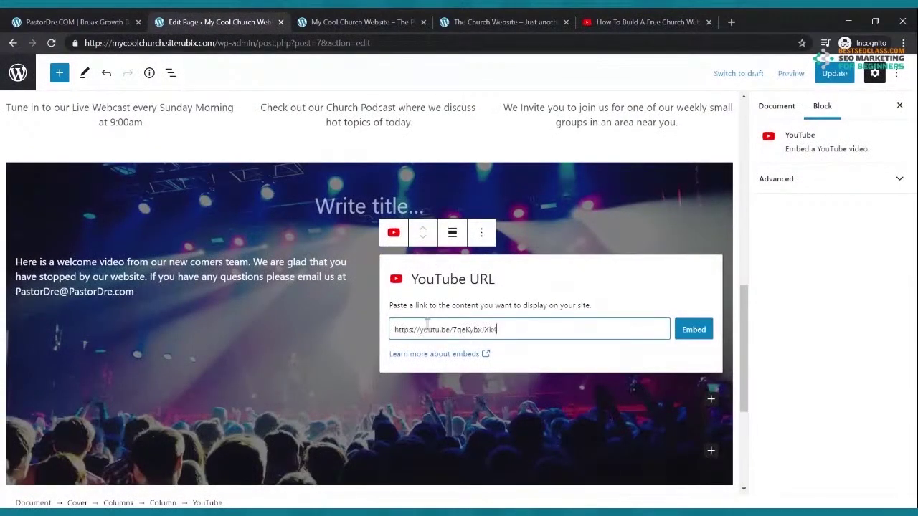
left_click(645, 22)
left_click(563, 95)
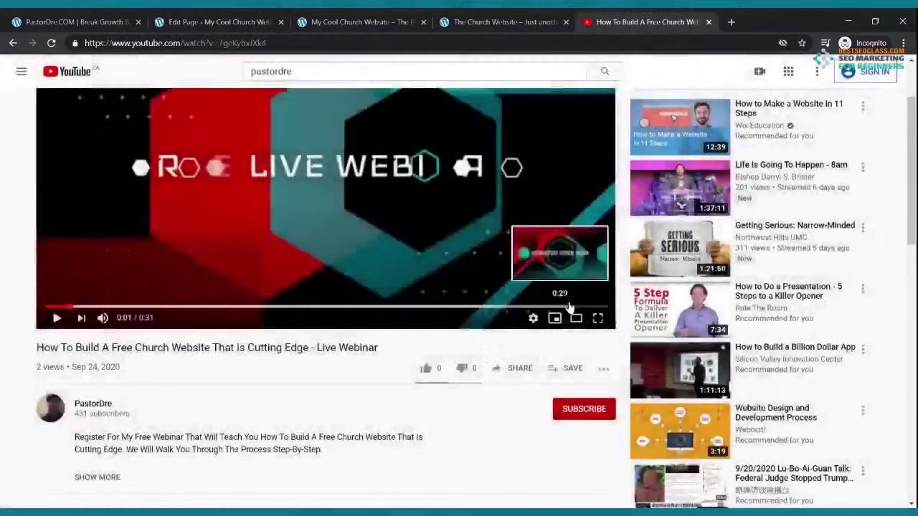
left_click(527, 370)
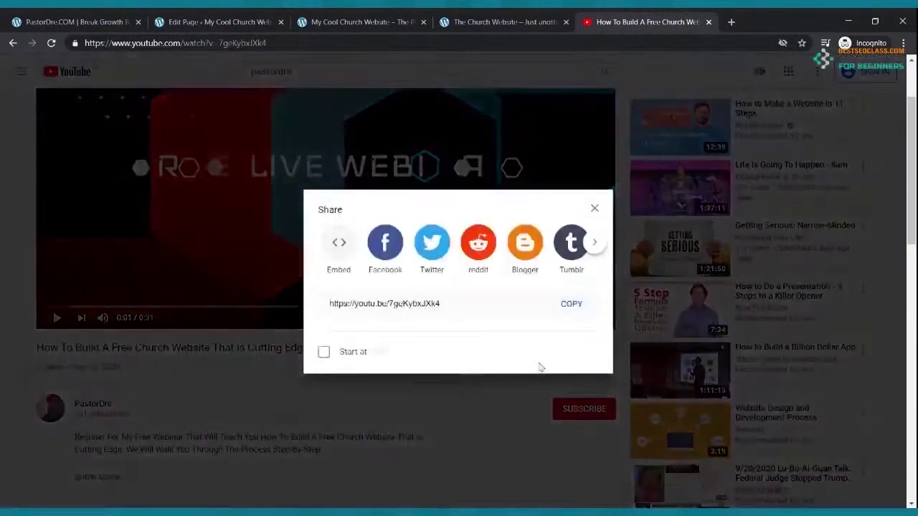
left_click(570, 304)
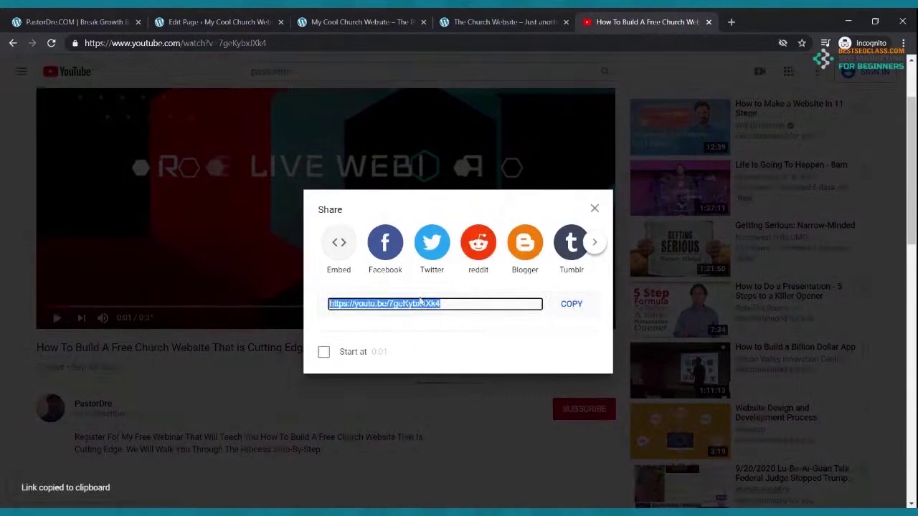
Embed the Free Live Webinar link in the right column and update the page
left_click(215, 22)
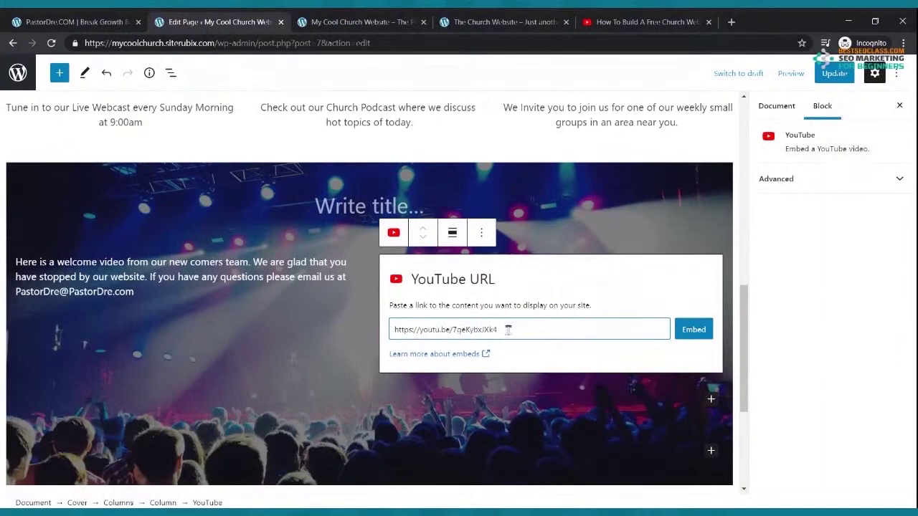
left_click(695, 336)
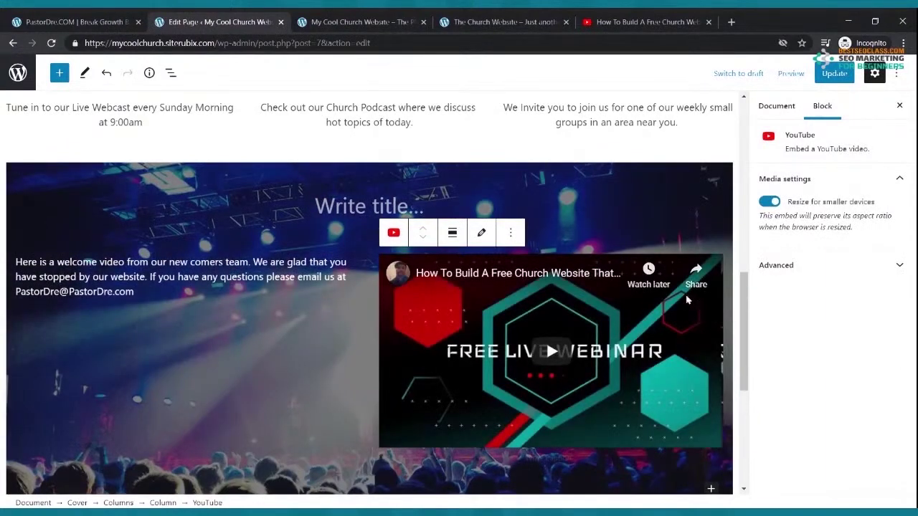
left_click(835, 73)
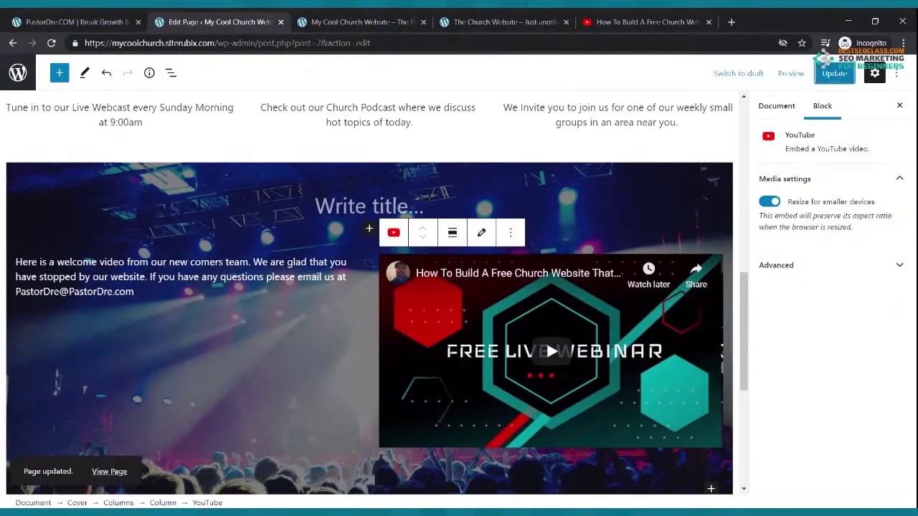
Reload the live church homepage and scroll to the embedded webinar video
left_click(471, 17)
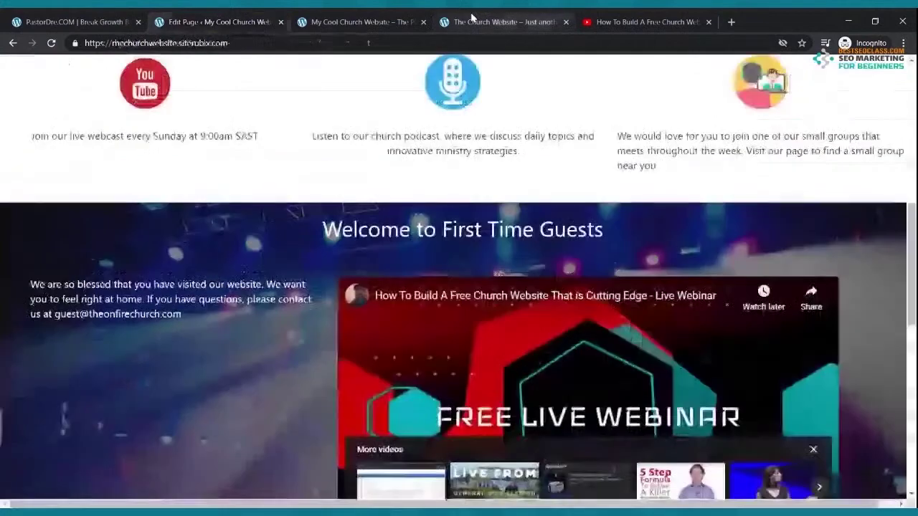
left_click(359, 22)
left_click(51, 43)
scroll(411, 188, "down", 5)
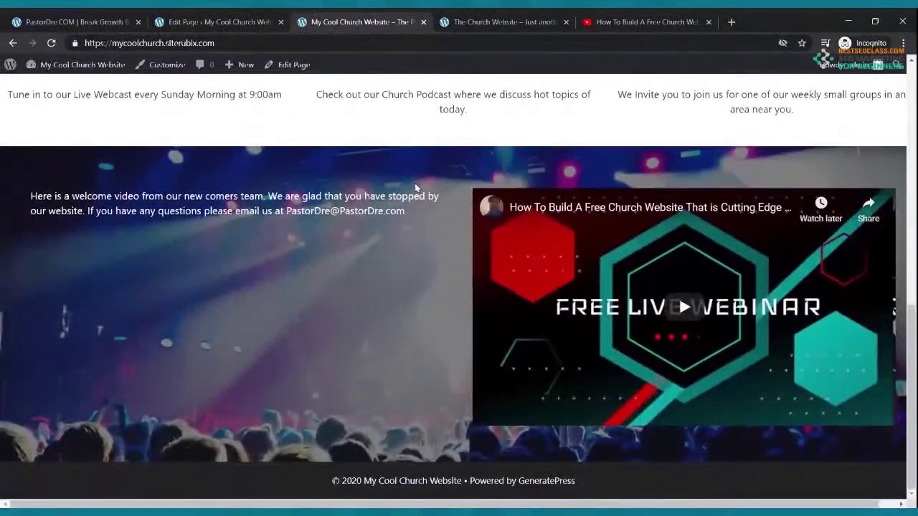
scroll(414, 188, "up", 5)
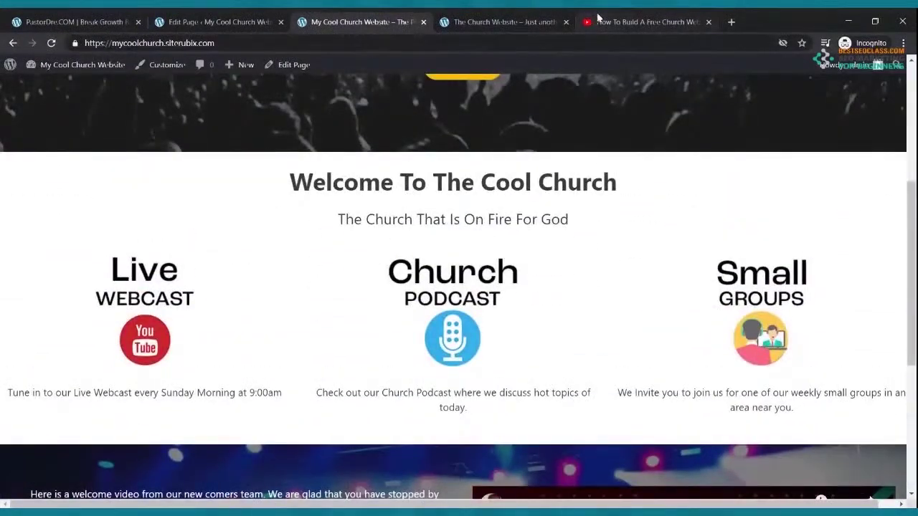
Close the YouTube tab and review the live homepage again
left_click(597, 18)
left_click(708, 22)
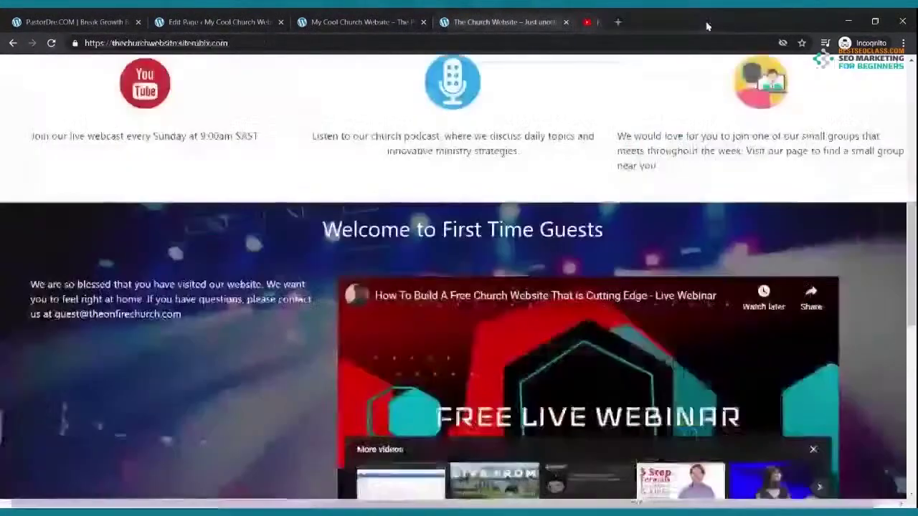
left_click(362, 22)
scroll(389, 207, "up", 5)
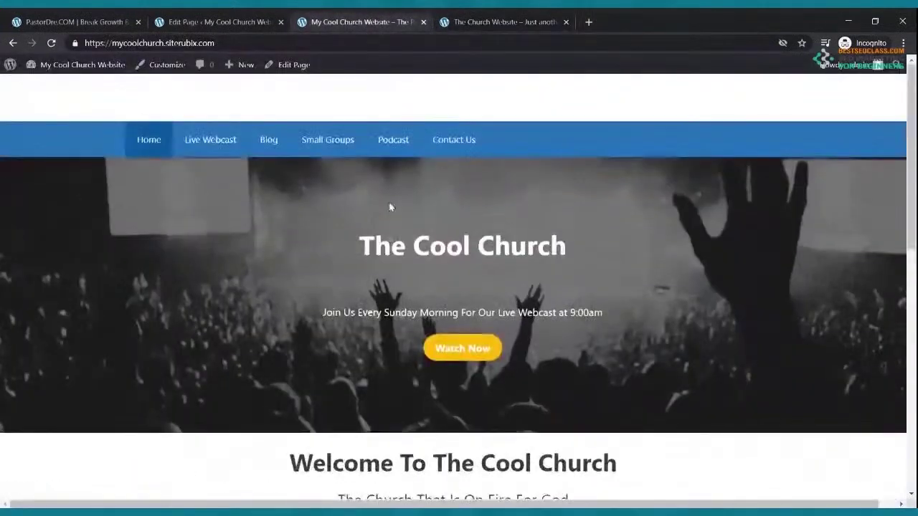
scroll(389, 207, "down", 9)
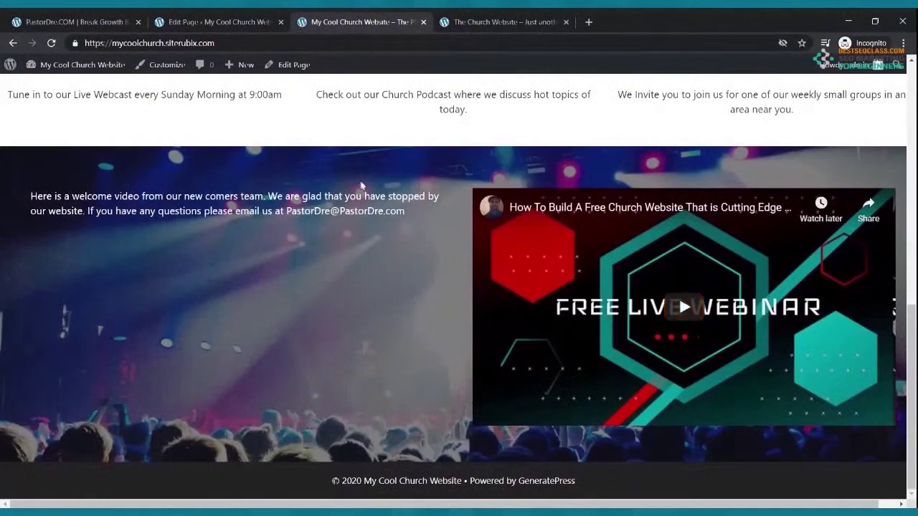
Convert the welcome paragraph into a bold heading
left_click(228, 25)
left_click_drag(134, 292, 17, 261)
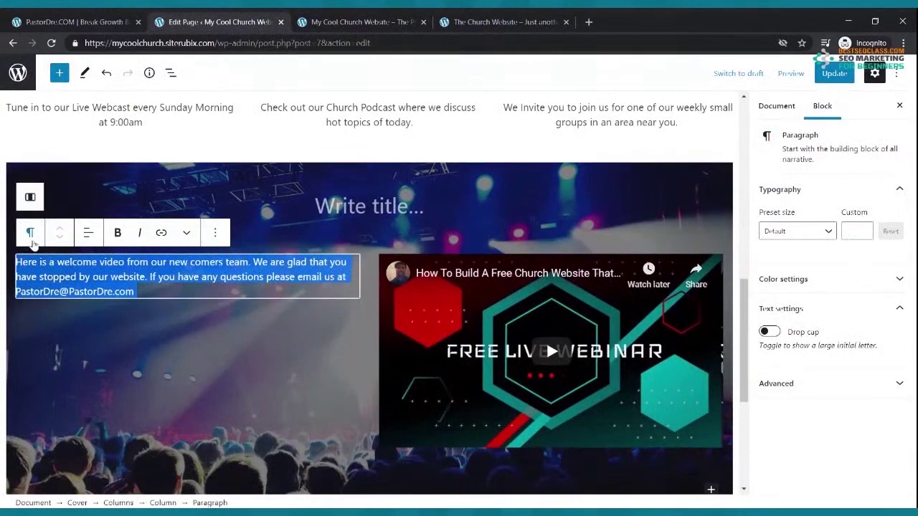
left_click(30, 232)
left_click(54, 294)
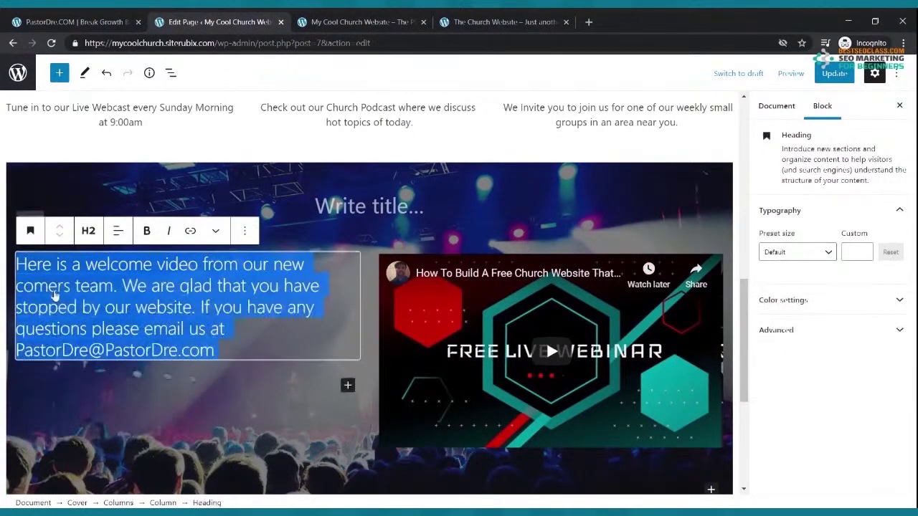
left_click(146, 230)
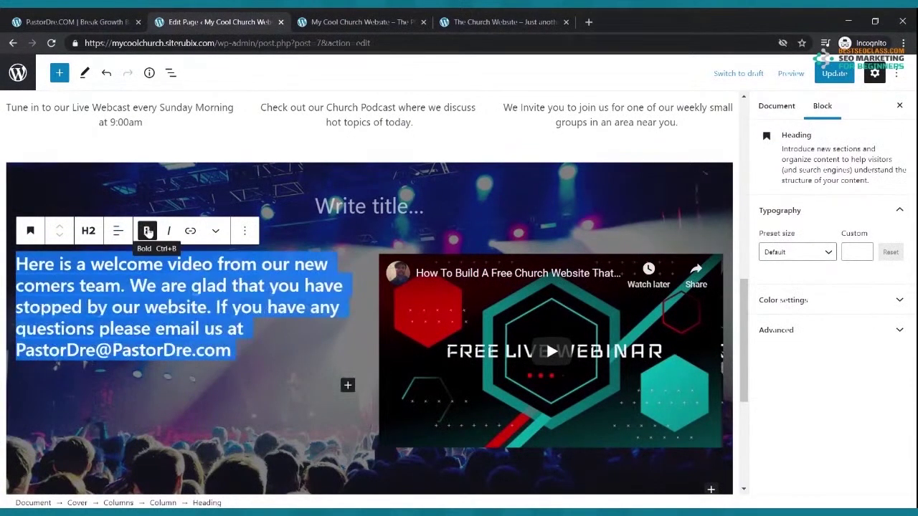
left_click(257, 385)
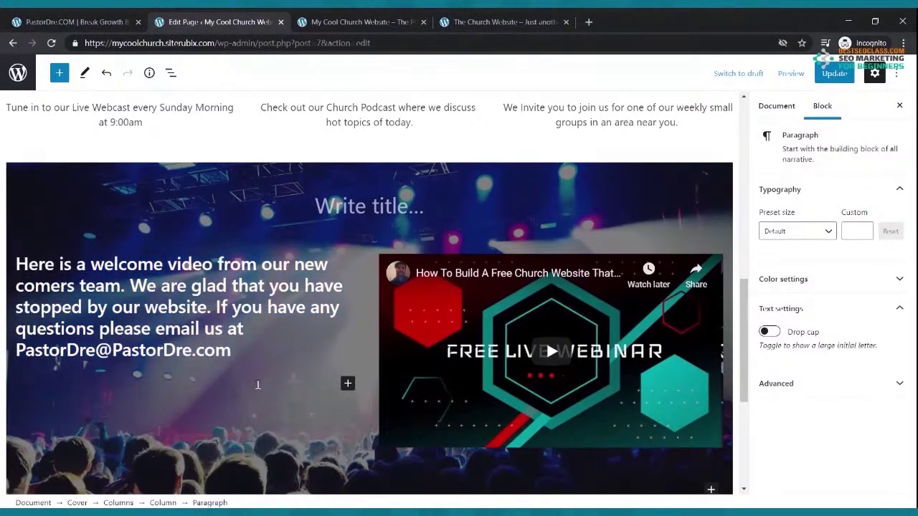
Center-align the welcome heading text
triple_click(241, 347)
left_click(108, 287)
left_click(117, 230)
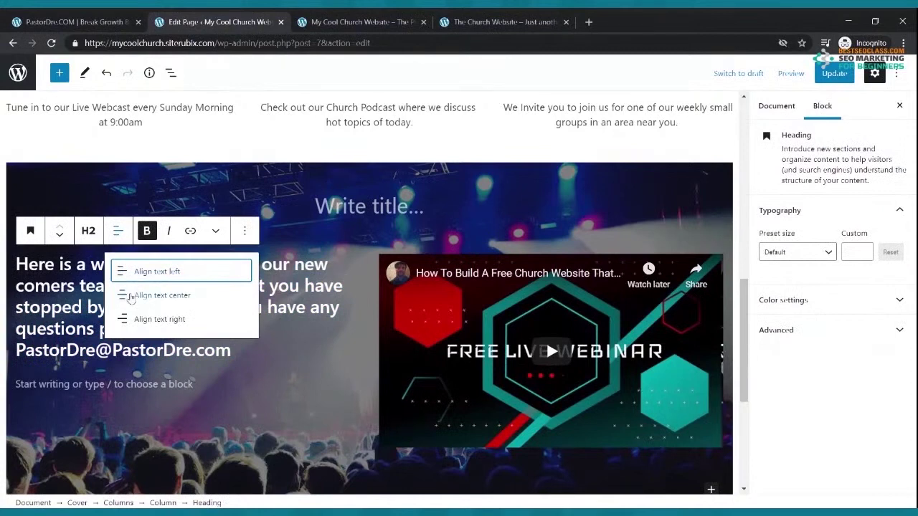
left_click(129, 295)
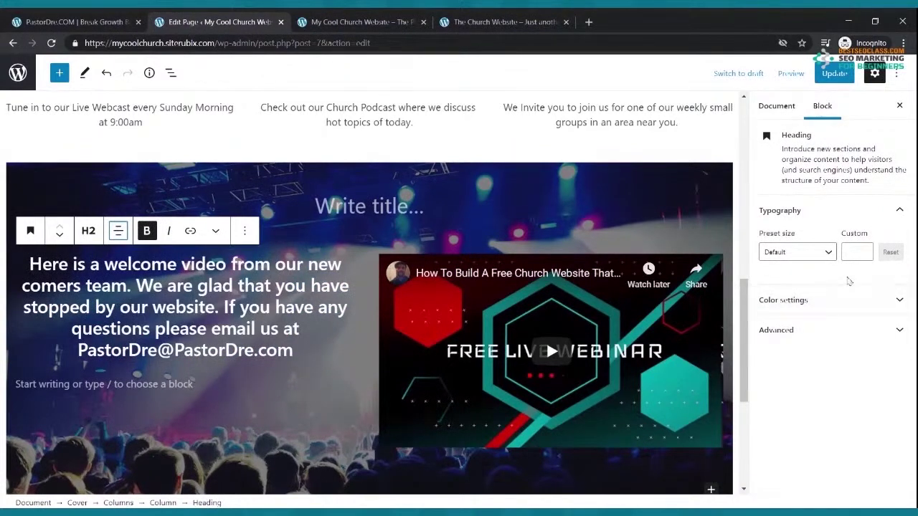
Try a custom heading font size, undo it, and save the page
left_click(855, 251)
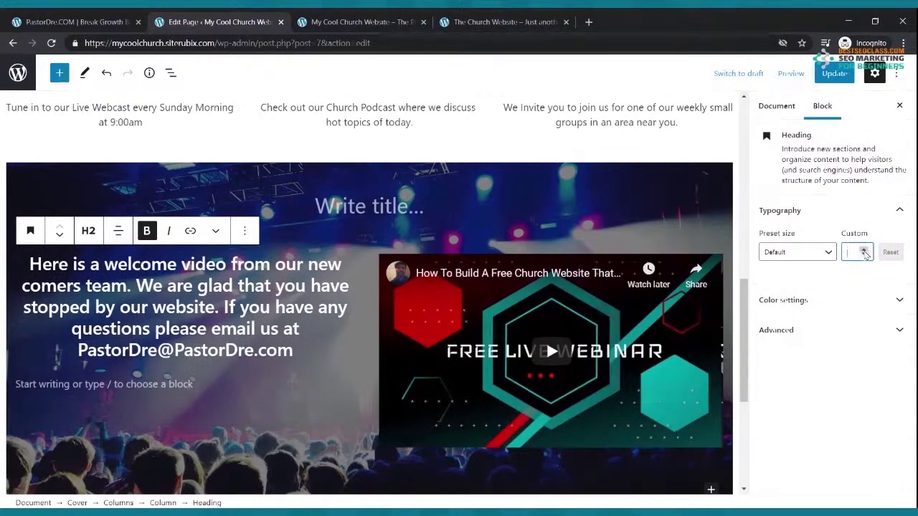
left_click(863, 249)
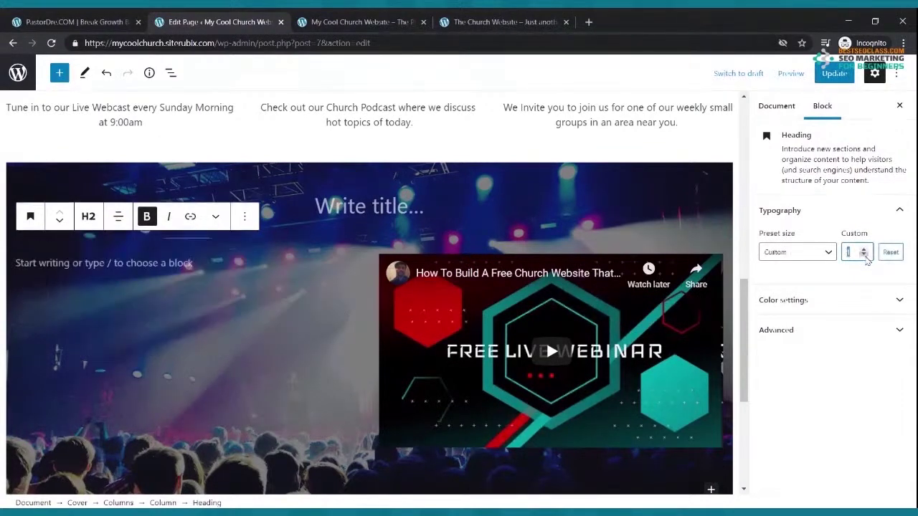
left_click(864, 251)
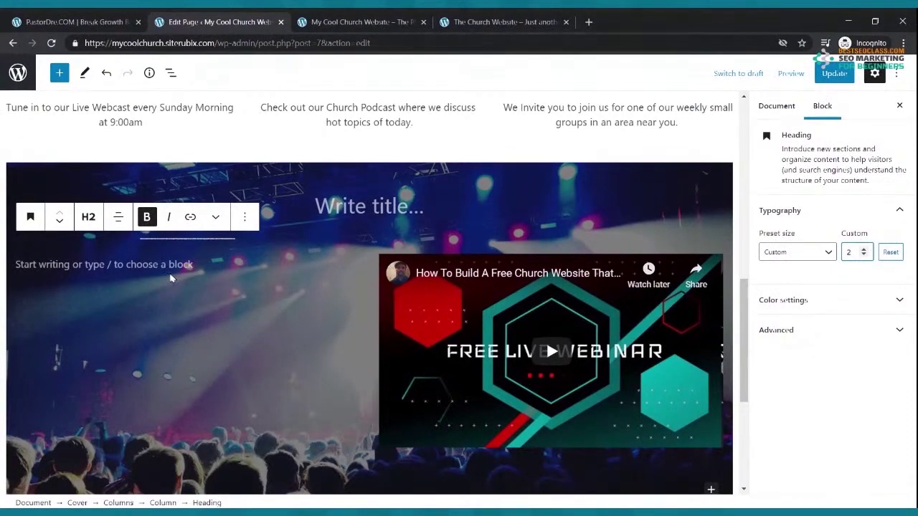
key("ctrl+z")
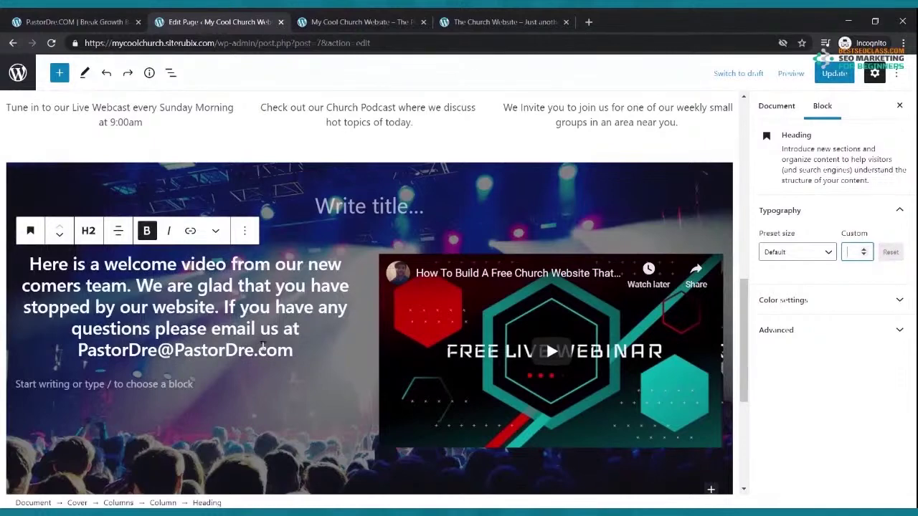
left_click(828, 74)
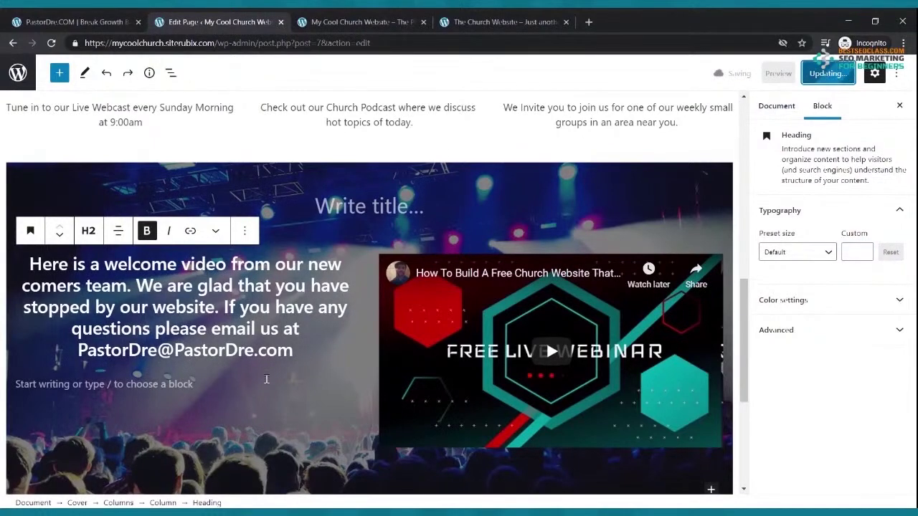
key("ctrl+a")
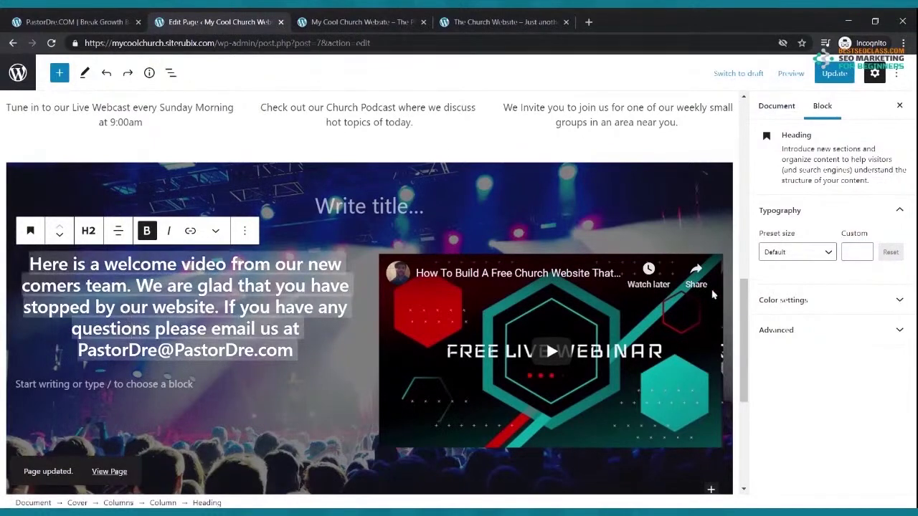
Set the welcome heading's font size to a custom 32 after trying Medium and Large
left_click(831, 252)
left_click(797, 365)
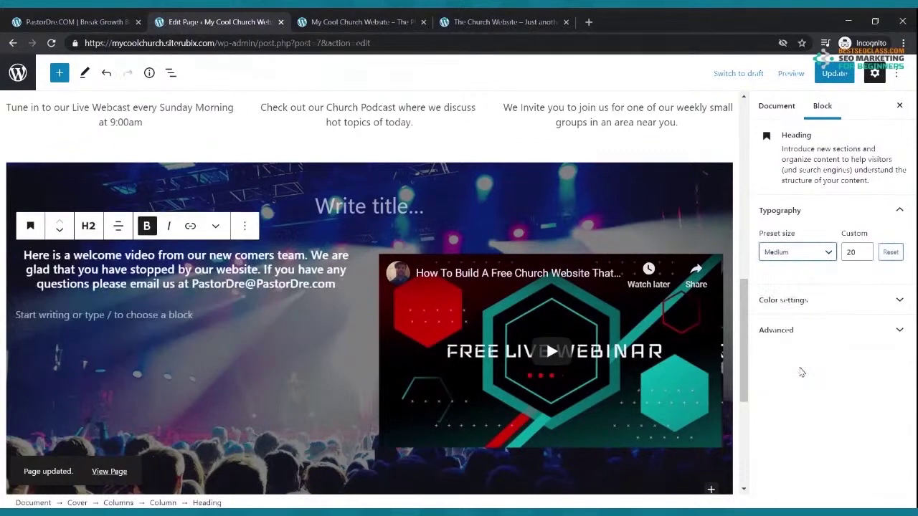
left_click(816, 254)
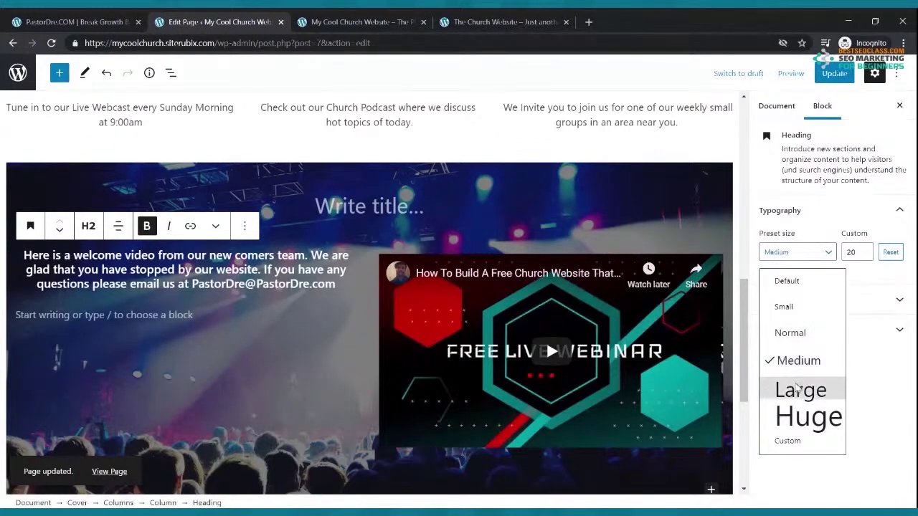
left_click(797, 389)
left_click(864, 256)
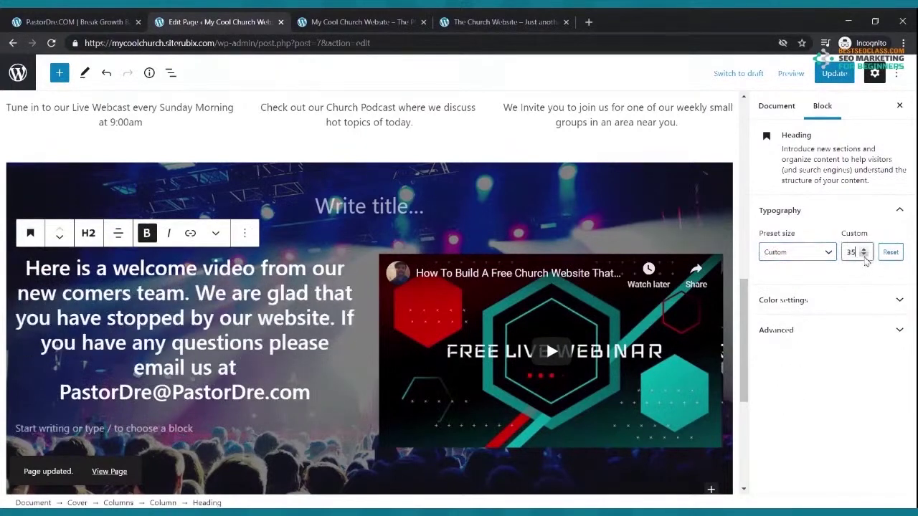
left_click(864, 256)
left_click(864, 256)
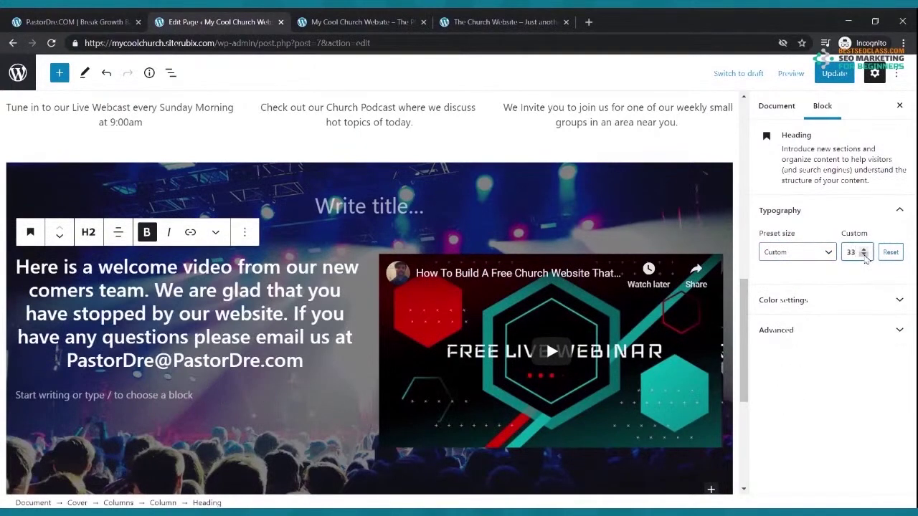
left_click(864, 256)
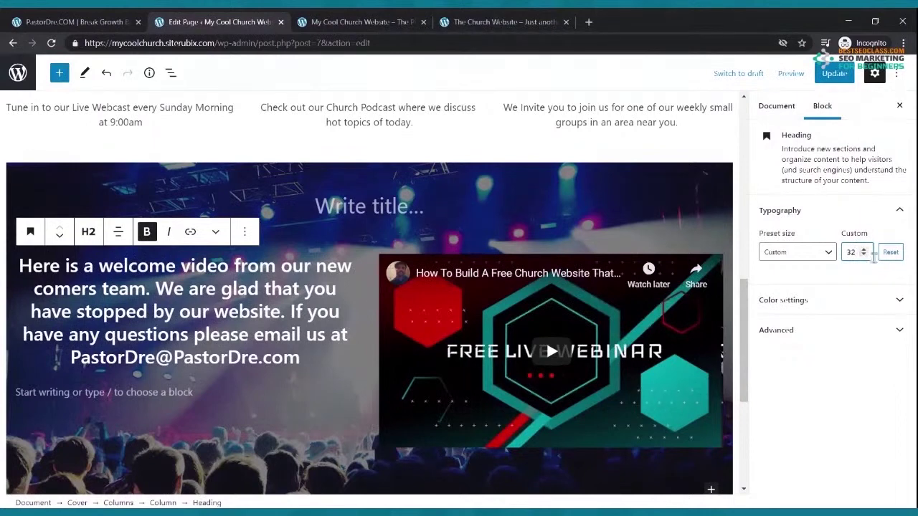
Save the page and reload the live church site
left_click(834, 73)
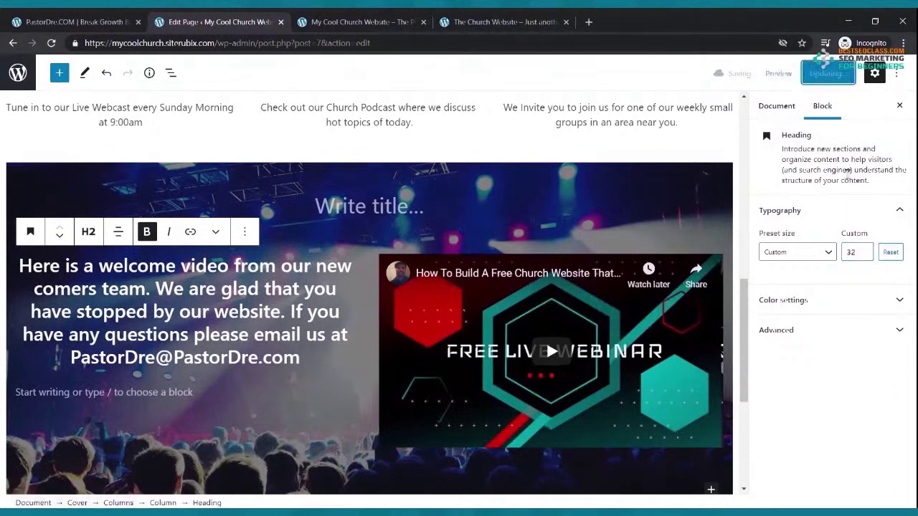
left_click(366, 21)
left_click(51, 43)
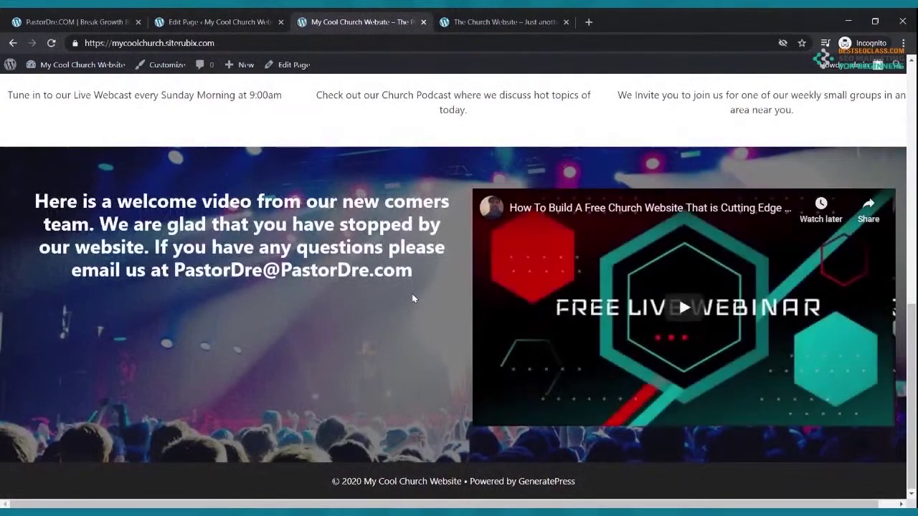
Scroll through the live and reference church sites comparing welcome sections, then return to the editor
scroll(415, 301, "up", 4)
scroll(381, 331, "down", 4)
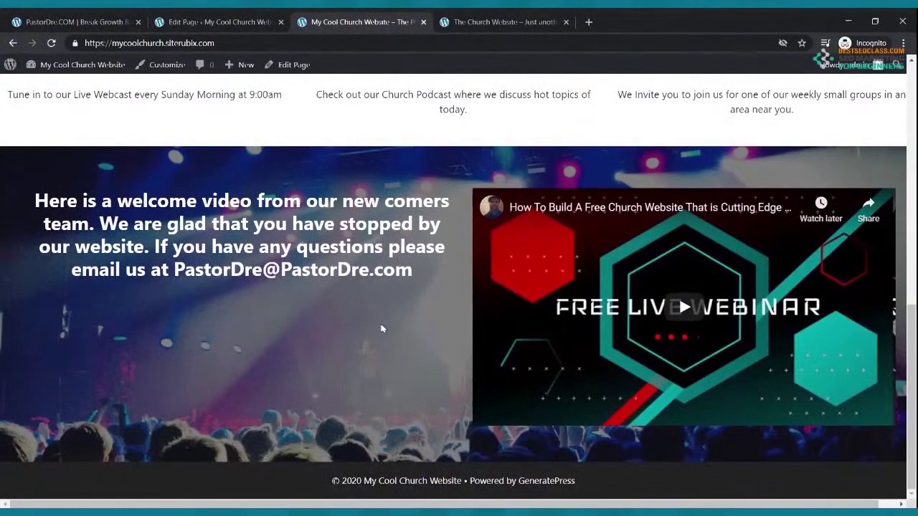
scroll(381, 329, "up", 15)
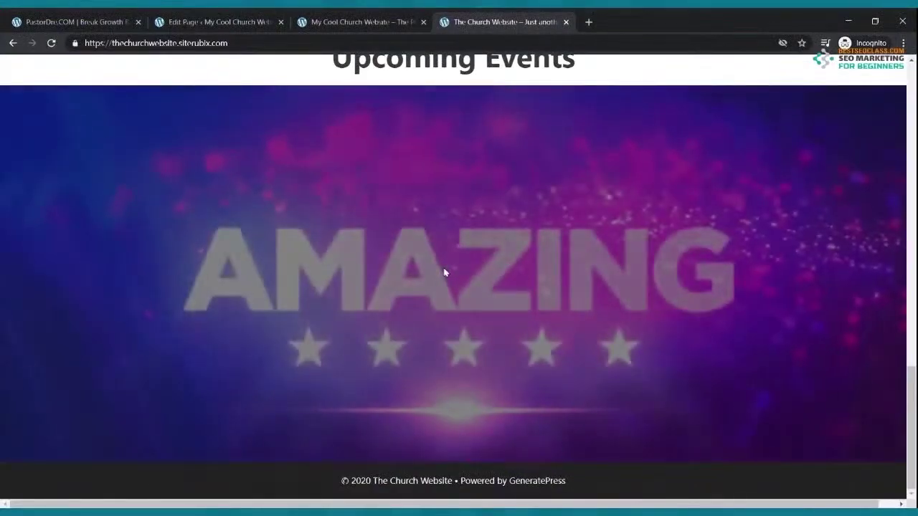
scroll(455, 263, "up", 5)
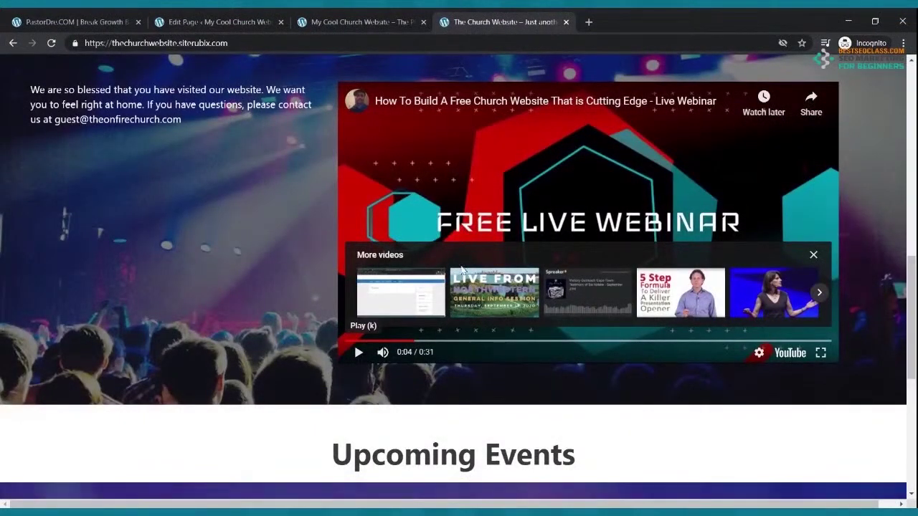
scroll(462, 269, "up", 10)
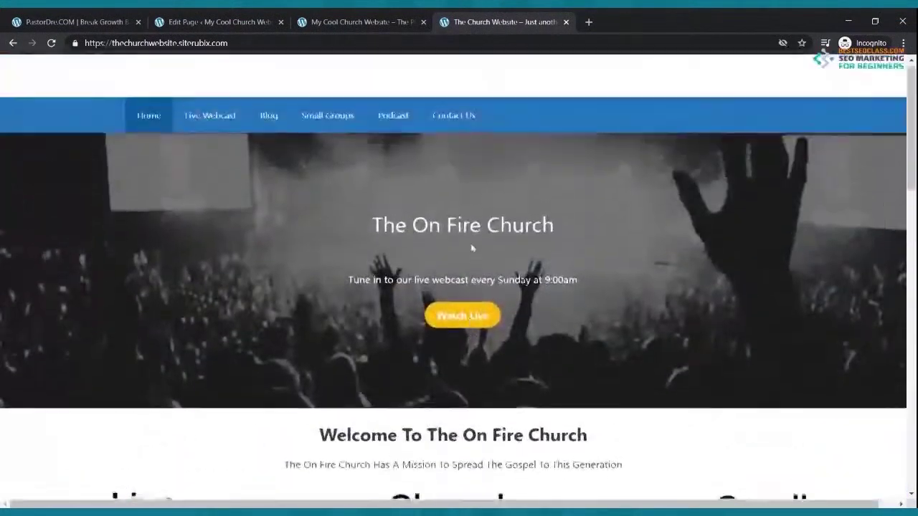
scroll(472, 248, "down", 9)
scroll(477, 238, "up", 9)
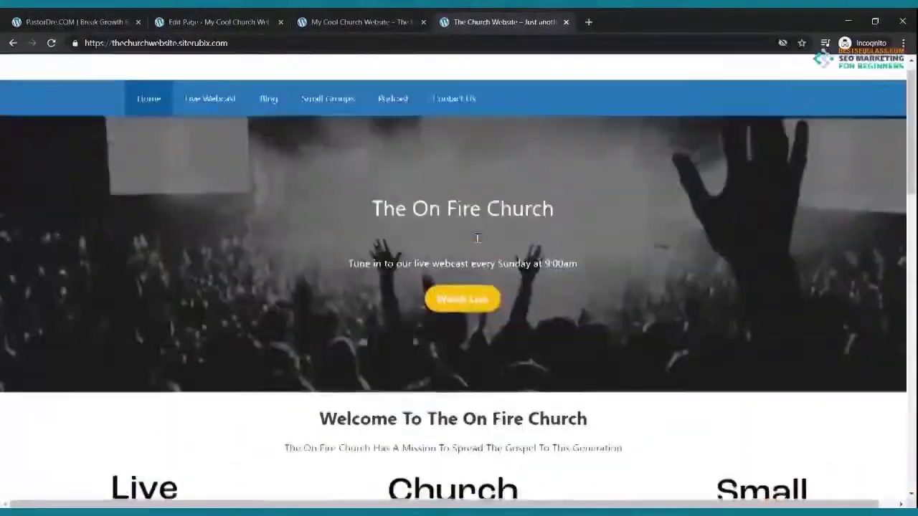
scroll(477, 238, "down", 15)
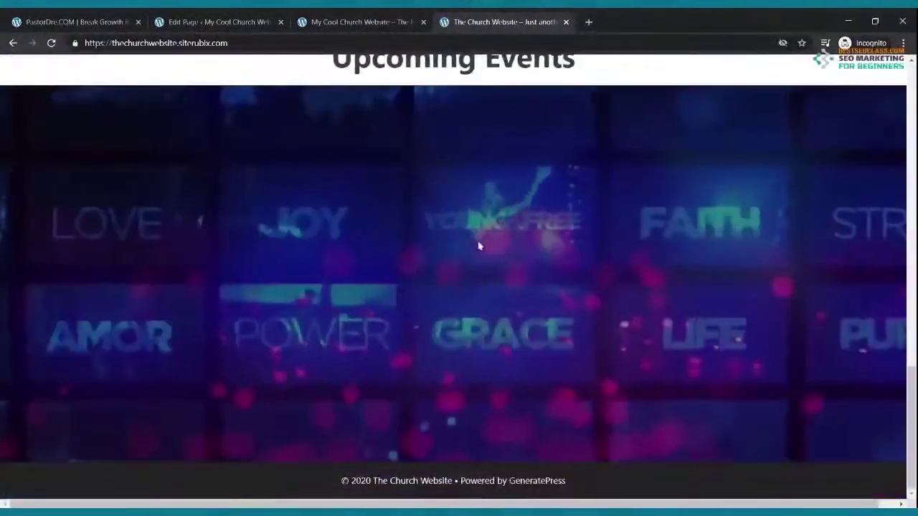
scroll(471, 303, "up", 5)
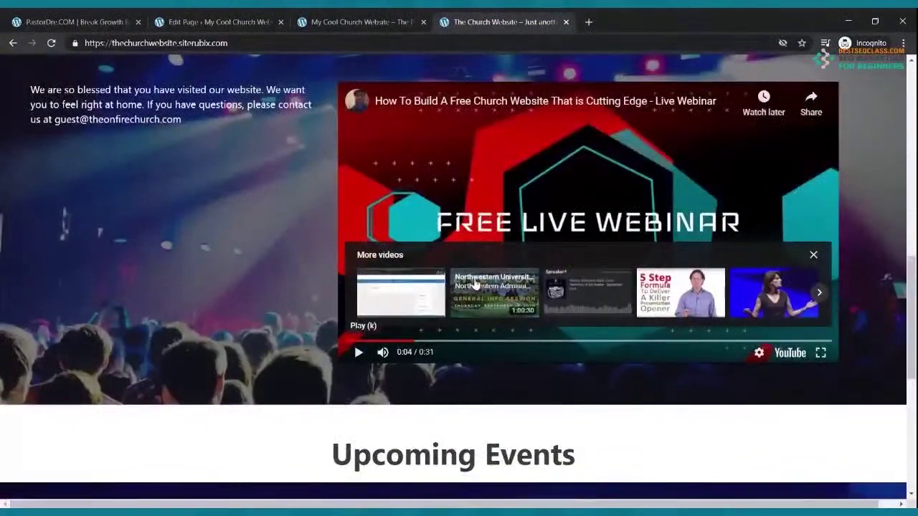
scroll(476, 280, "down", 4)
scroll(486, 365, "down", 2)
scroll(487, 362, "up", 4)
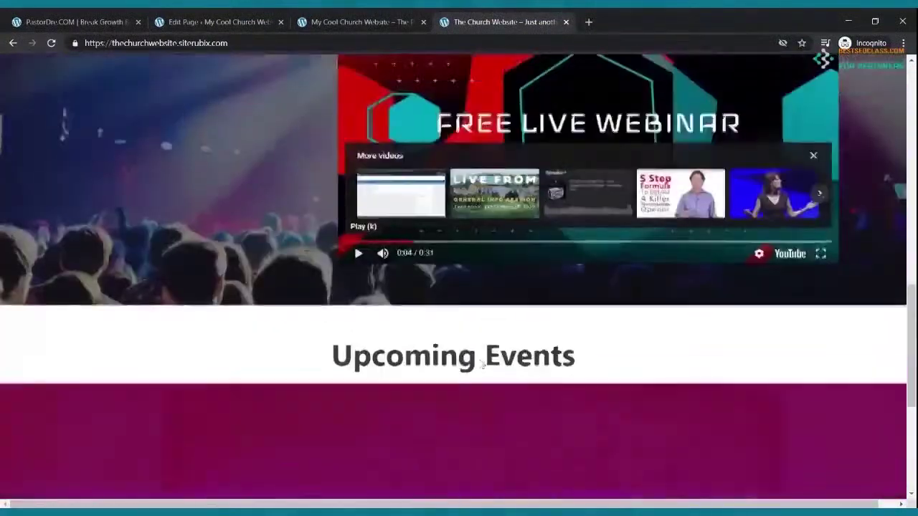
left_click(205, 23)
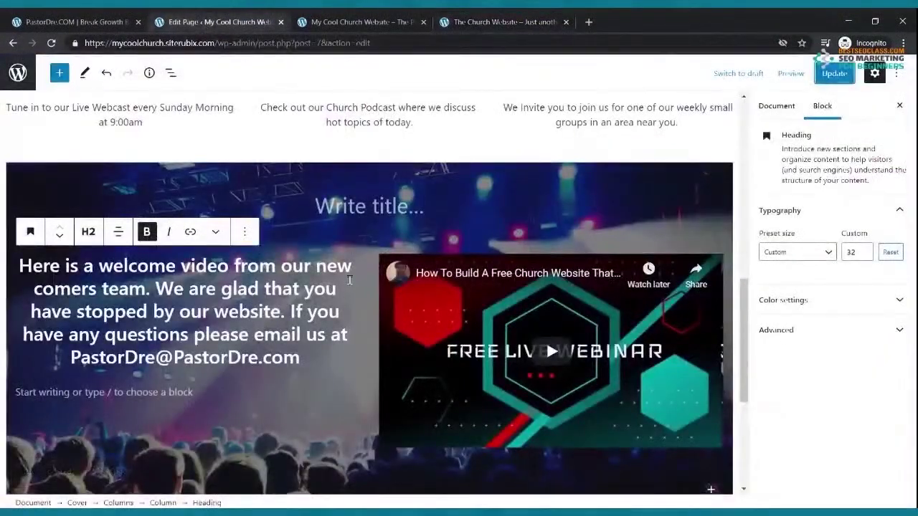
Add a bold, centered 'Upcoming Events' paragraph below the welcome cover
scroll(349, 281, "down", 4)
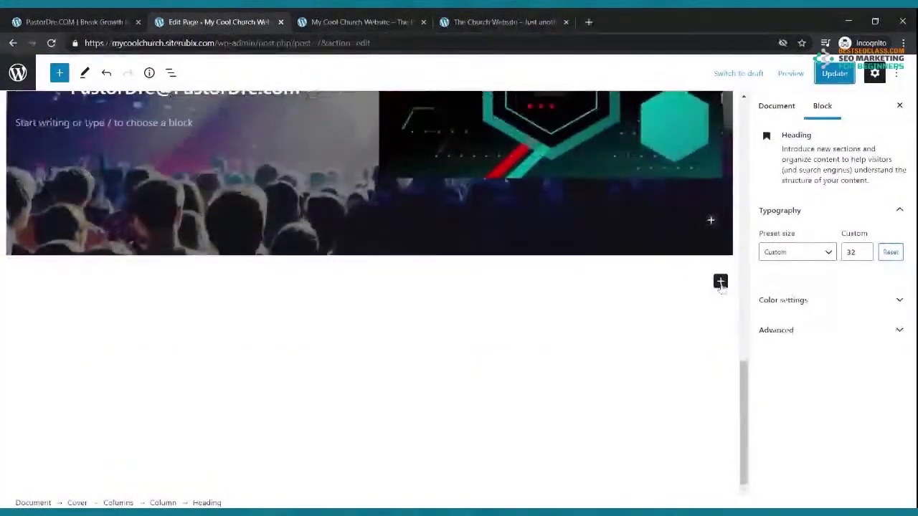
left_click(719, 282)
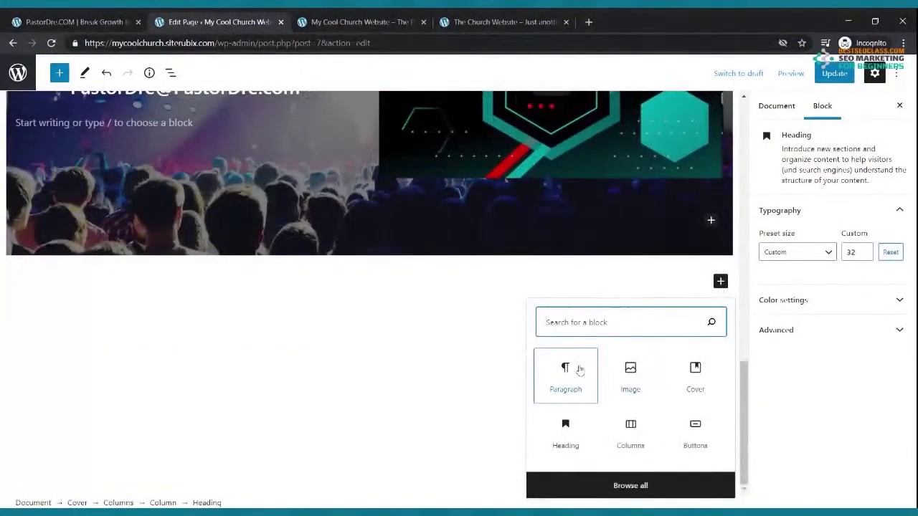
left_click(578, 364)
type("Upcom")
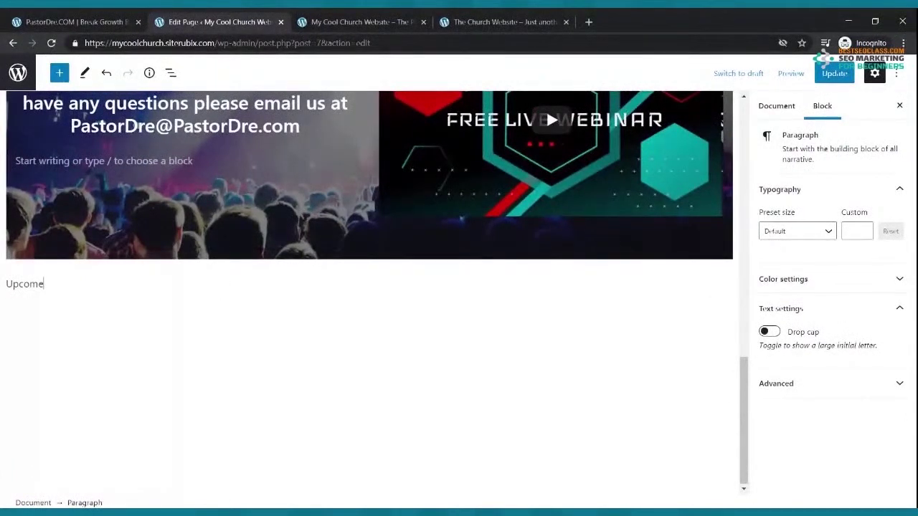
type("ing Events")
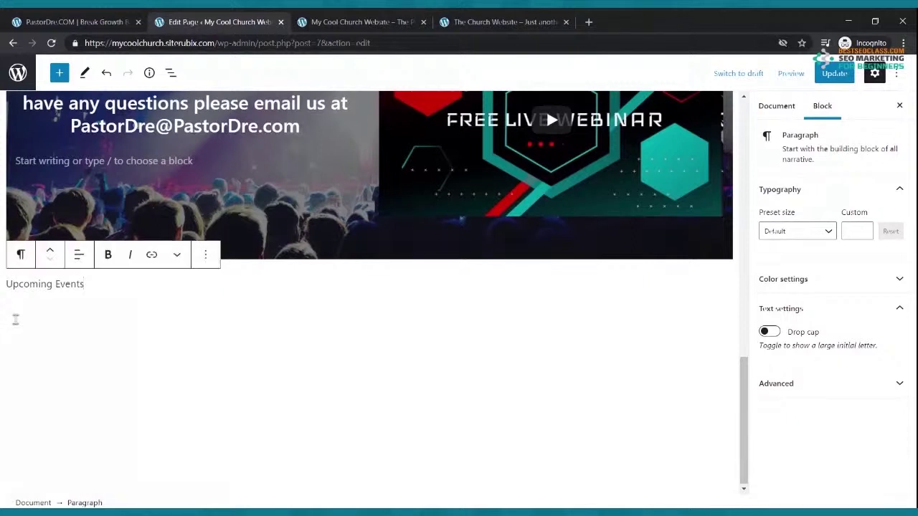
left_click_drag(99, 281, 20, 284)
left_click(107, 257)
left_click(78, 263)
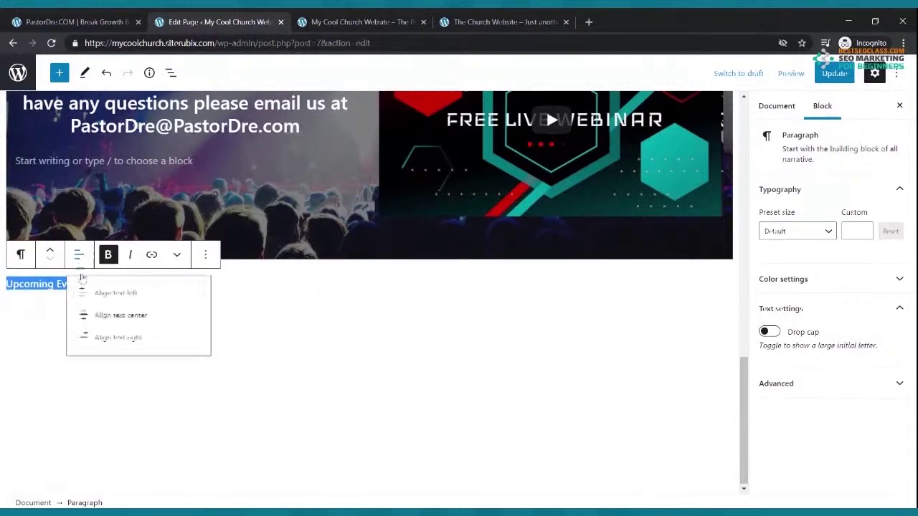
left_click(100, 326)
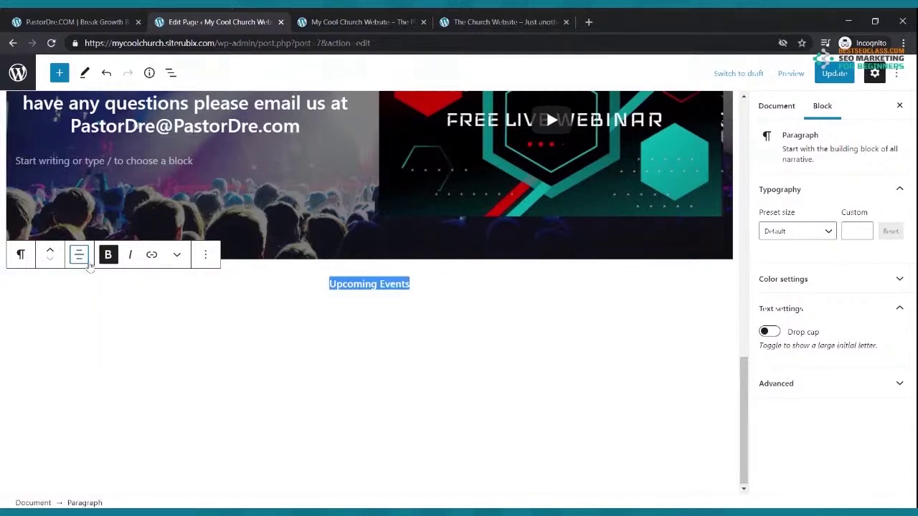
Convert 'Upcoming Events' into a centered heading and update the page
left_click(21, 254)
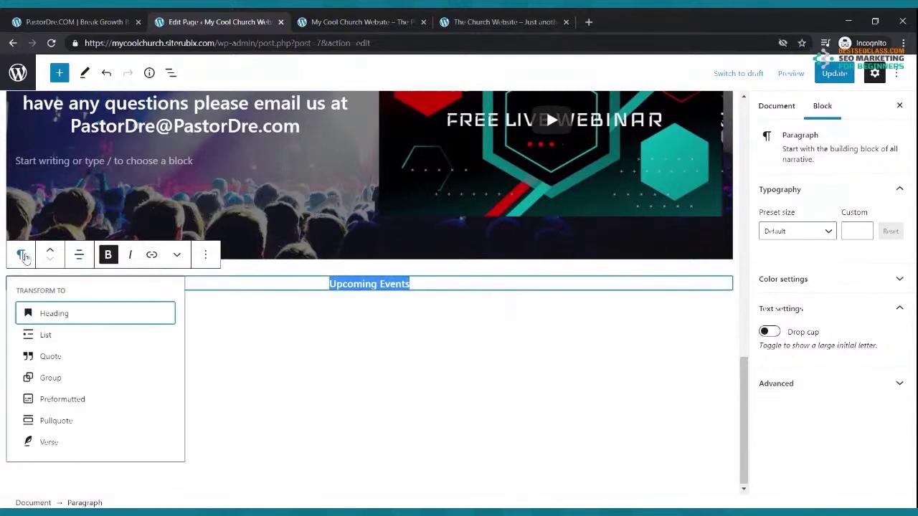
left_click(39, 313)
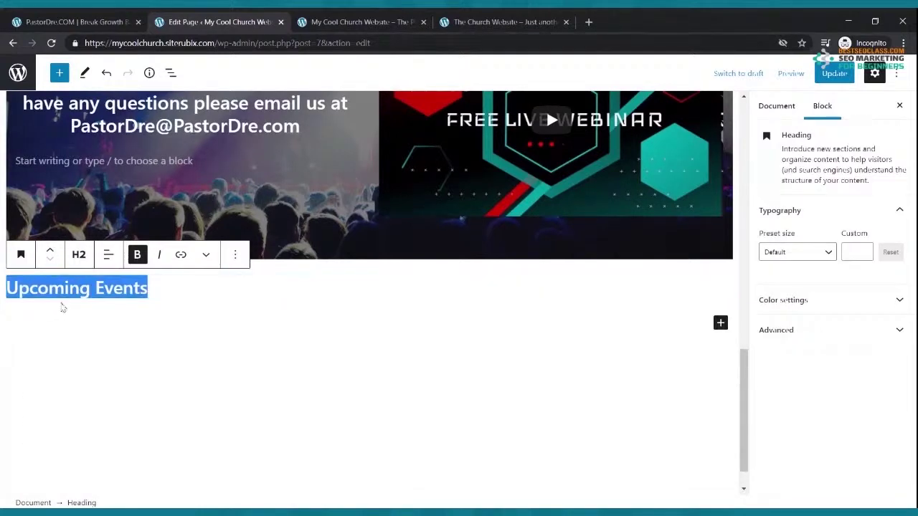
left_click(108, 254)
left_click(116, 320)
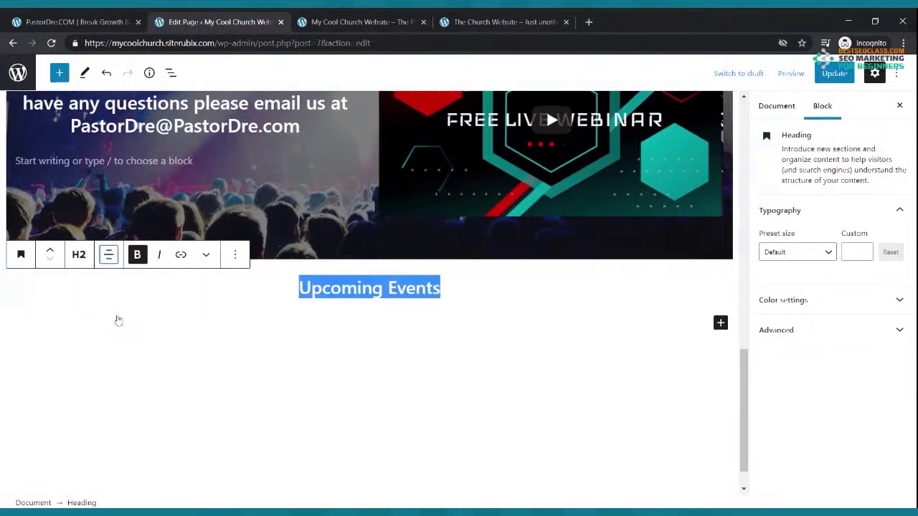
left_click(833, 73)
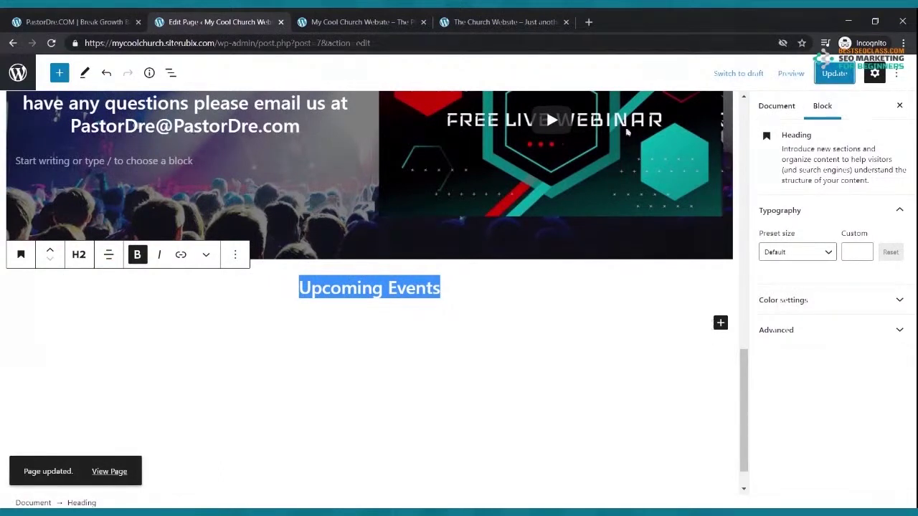
Compare the live church site against the reference site before adding the next block
left_click(362, 21)
left_click(502, 22)
scroll(455, 273, "down", 4)
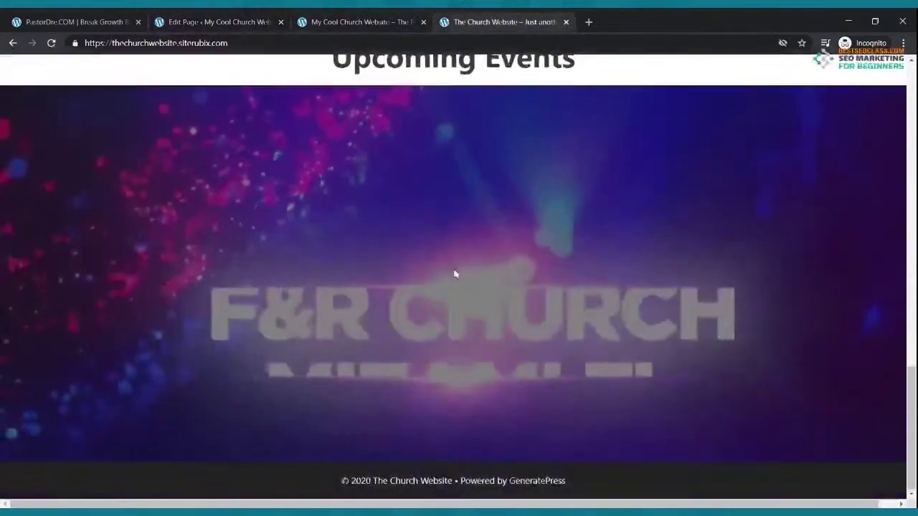
scroll(455, 273, "up", 5)
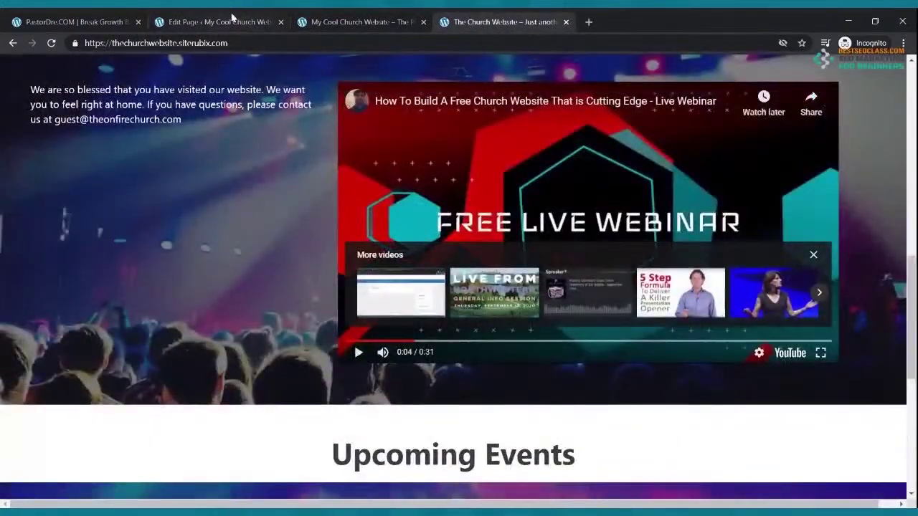
left_click(232, 20)
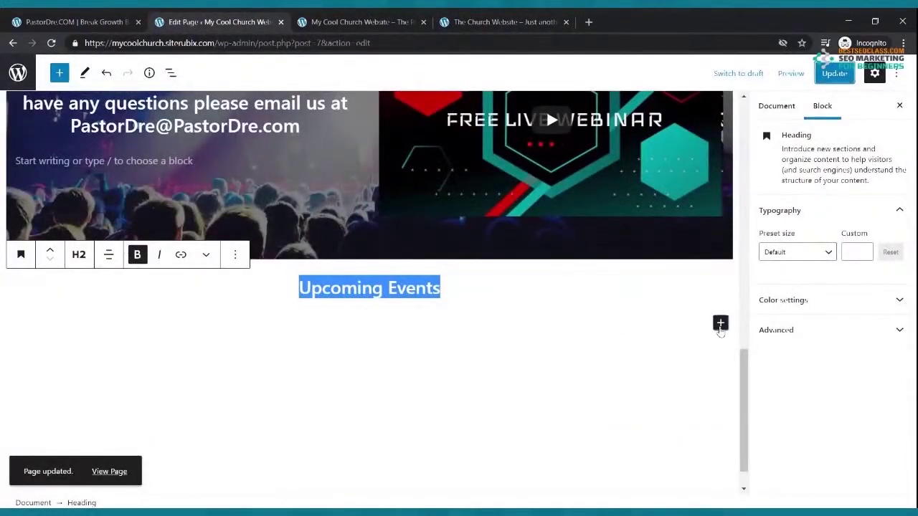
left_click(720, 324)
Insert a cover below Upcoming Events with an uploaded church-site screenshot, and update the page
left_click(559, 248)
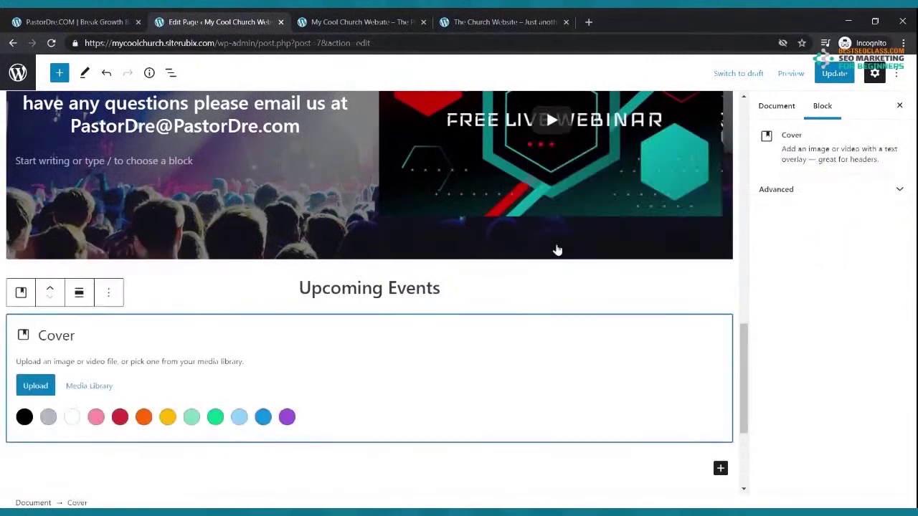
left_click(36, 385)
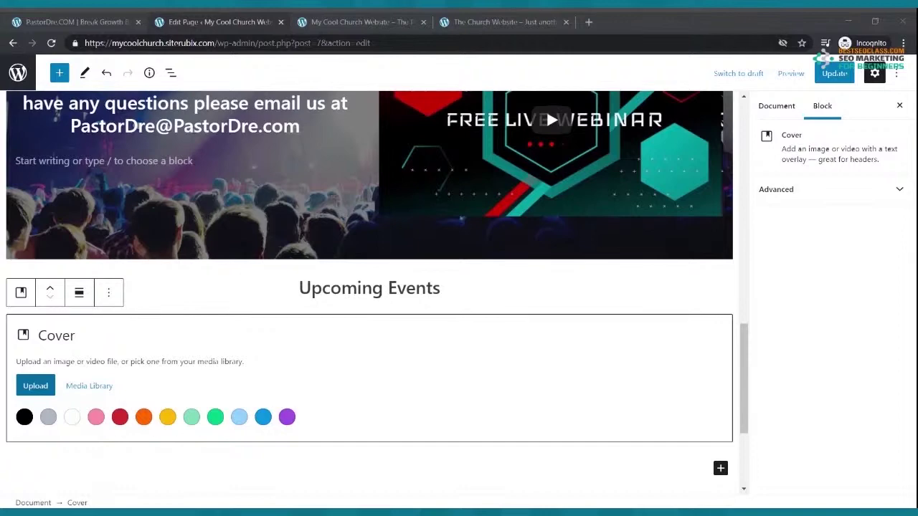
key("Escape")
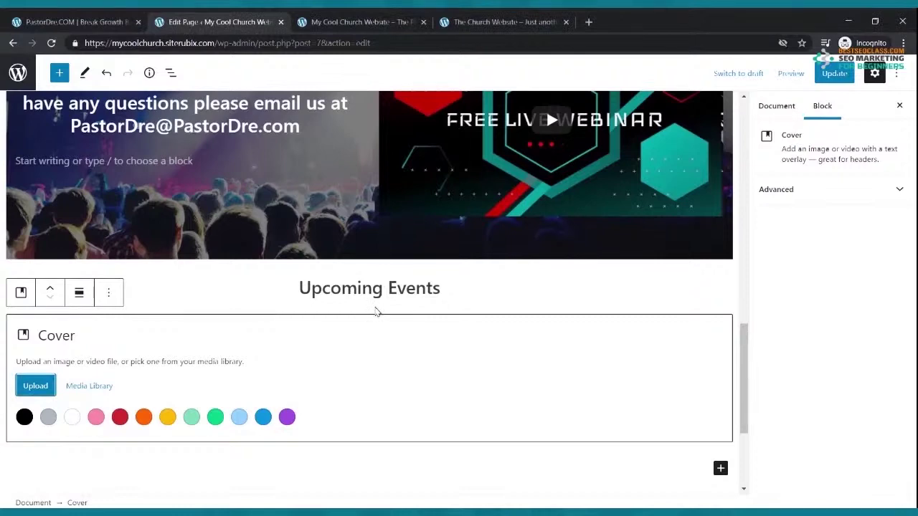
key("Tab")
key("Tab")
key("Return")
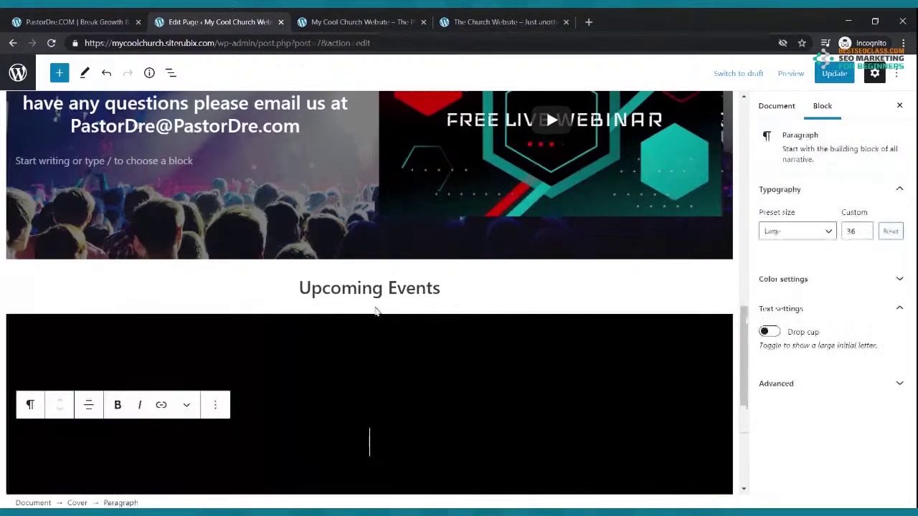
scroll(377, 322, "down", 3)
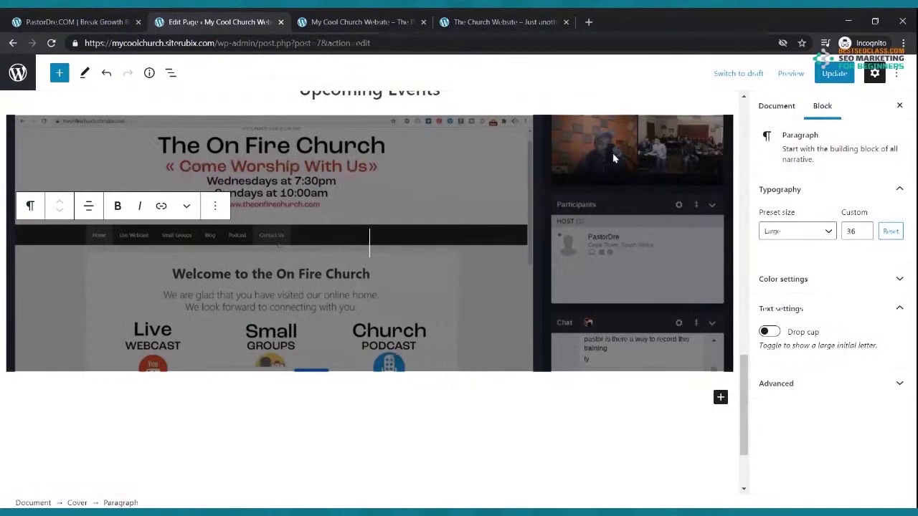
left_click(833, 73)
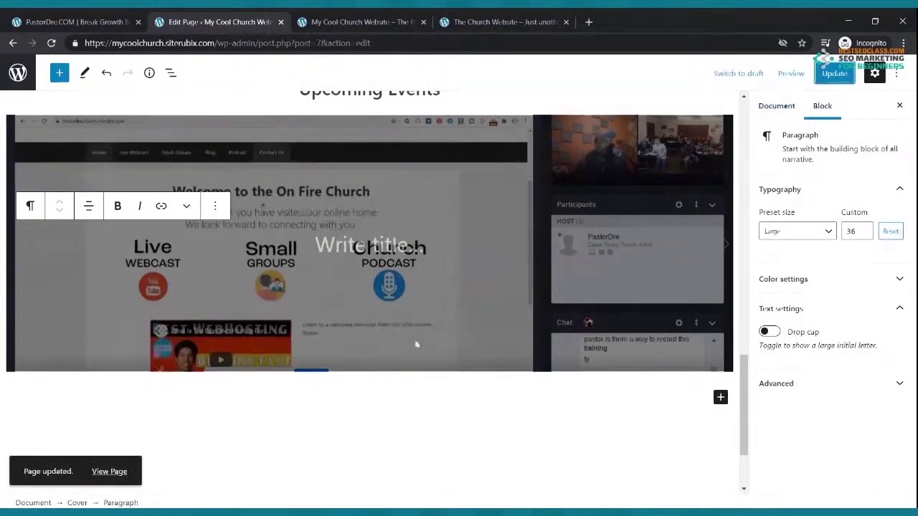
Reload the live site to check the new screenshot cover
left_click(361, 22)
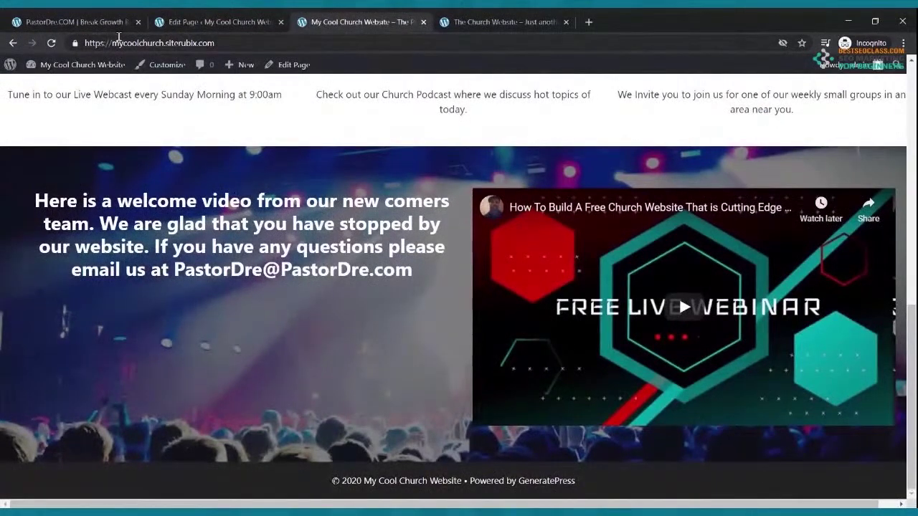
left_click(50, 43)
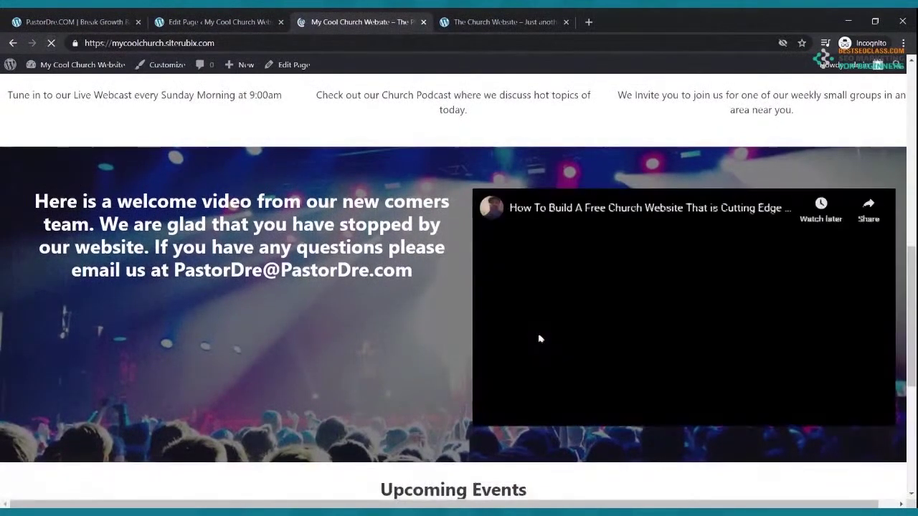
scroll(539, 340, "down", 5)
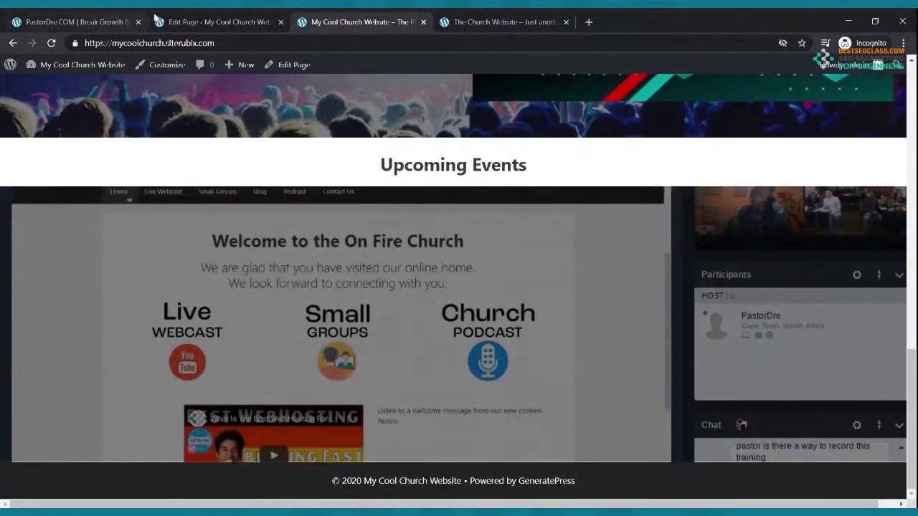
left_click(208, 22)
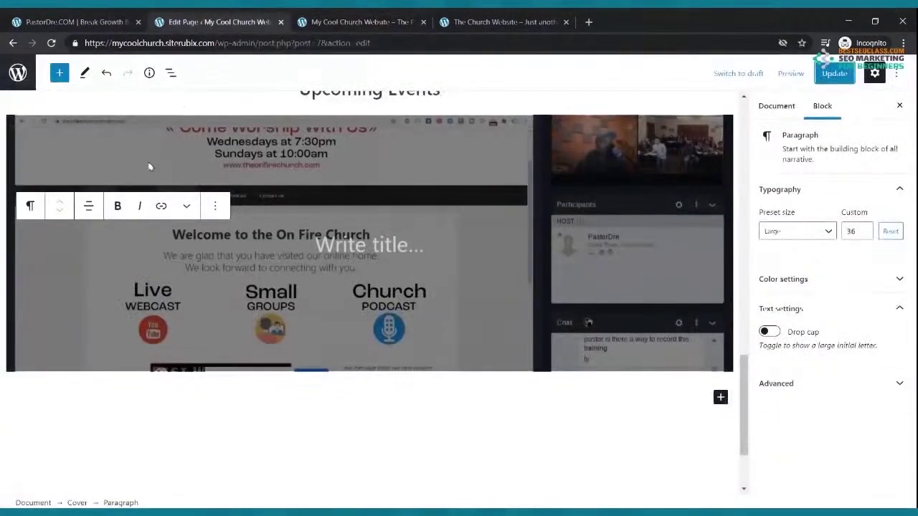
Remove the screenshot cover block under Upcoming Events
scroll(380, 428, "up", 3)
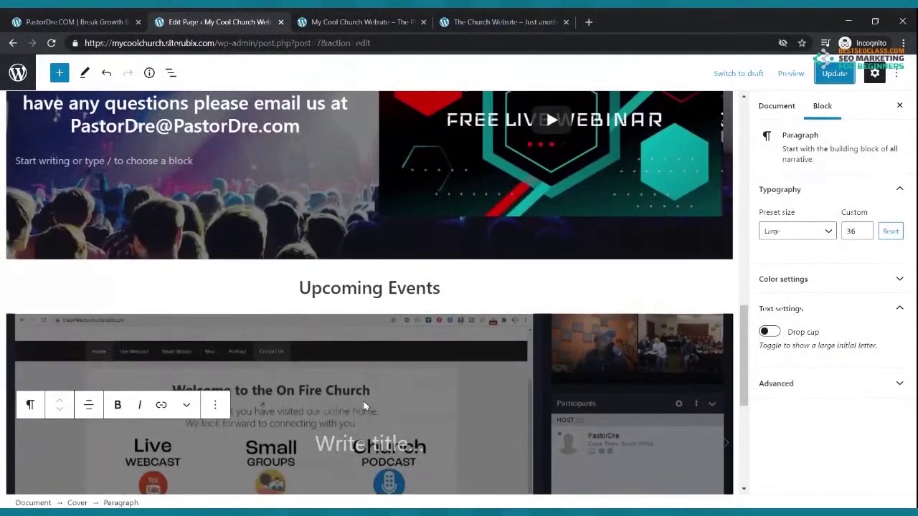
left_click(213, 323)
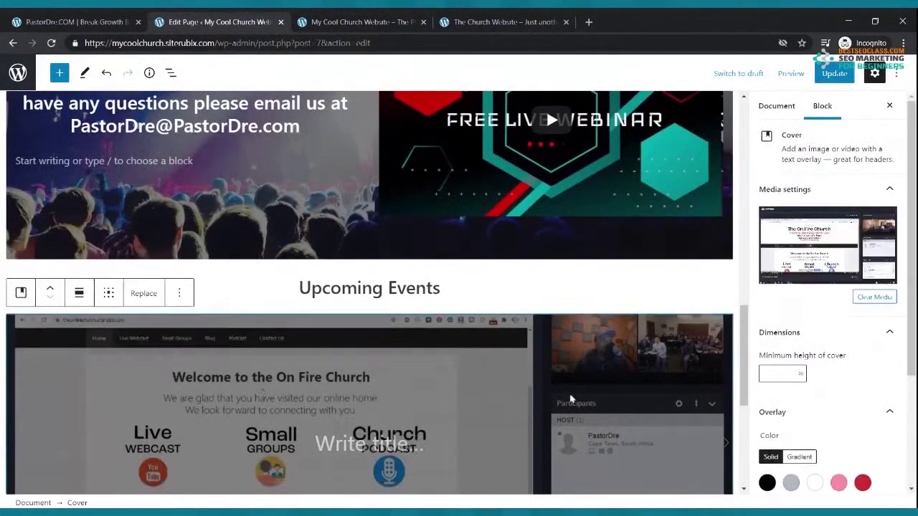
left_click(179, 292)
left_click(215, 253)
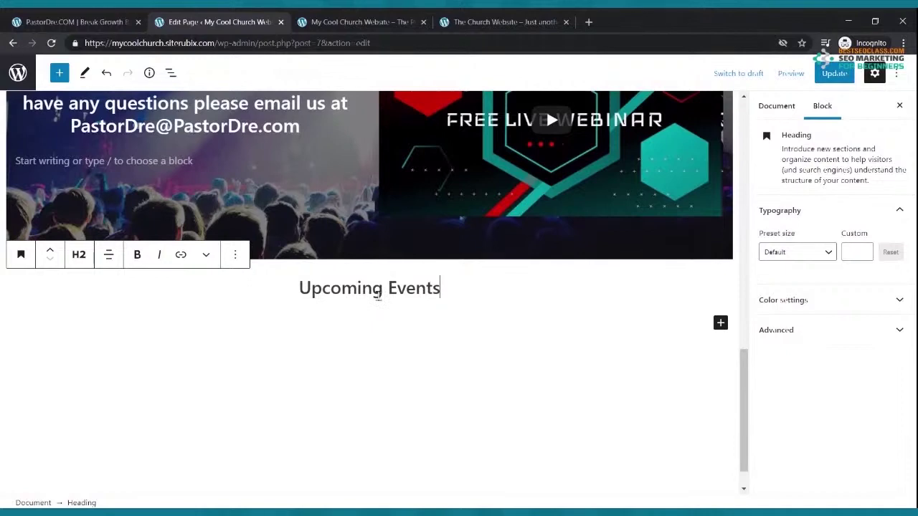
Insert a new Cover block found by searching 'cov' and upload an image for it
left_click(720, 323)
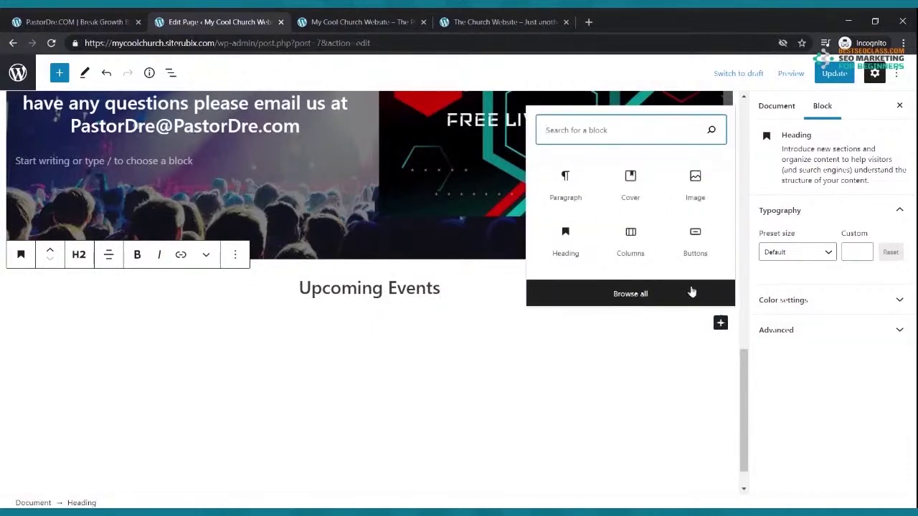
type("cov")
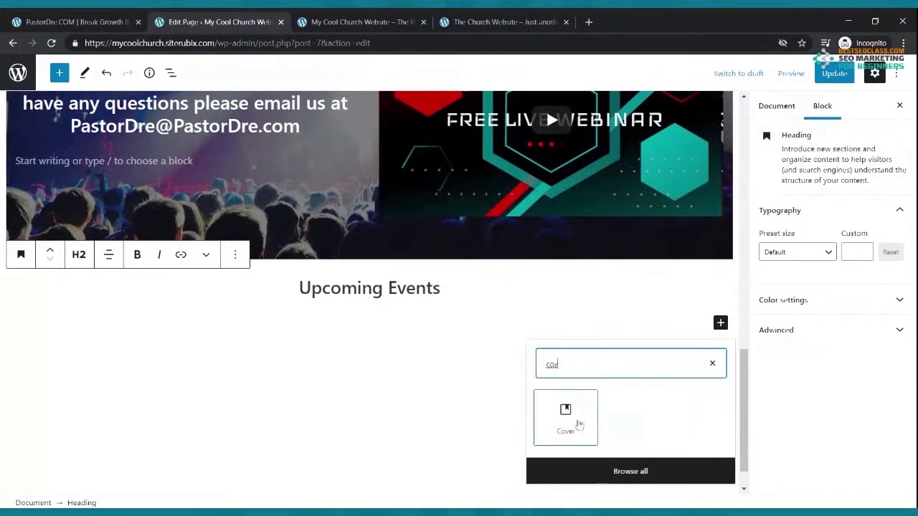
left_click(574, 421)
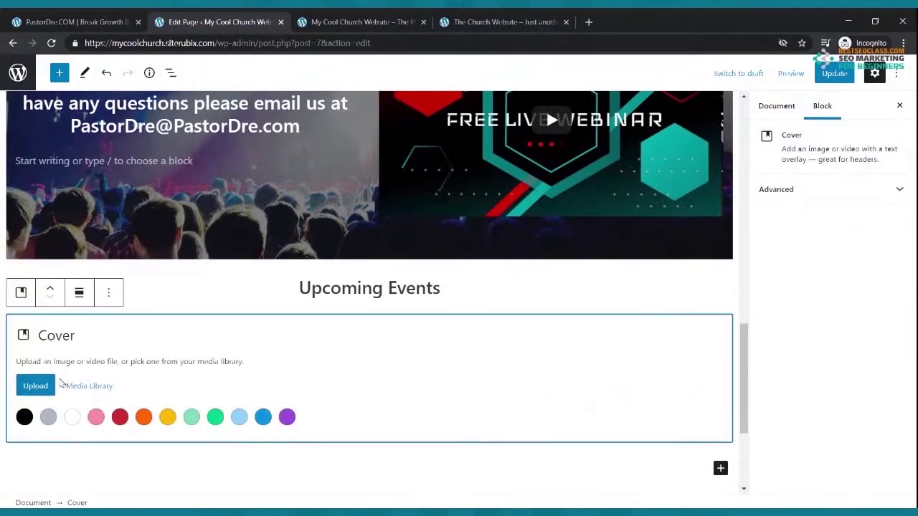
left_click(40, 386)
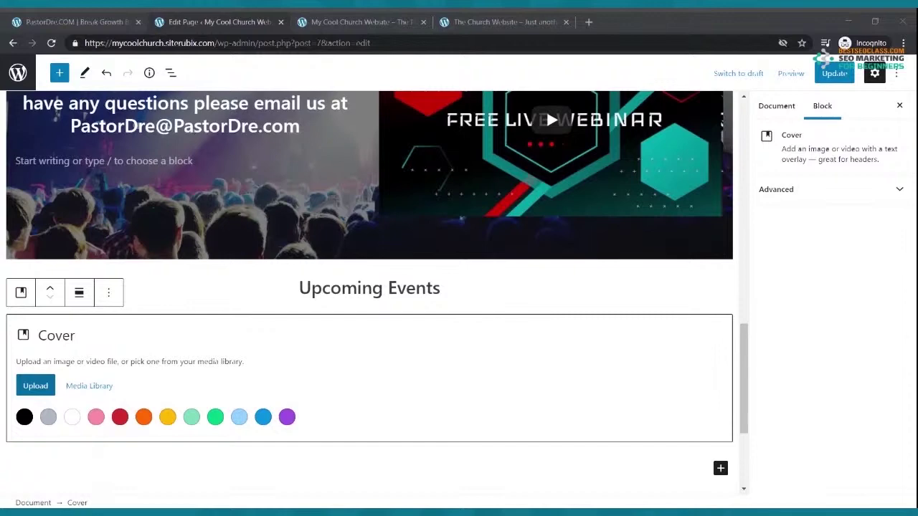
key("Escape")
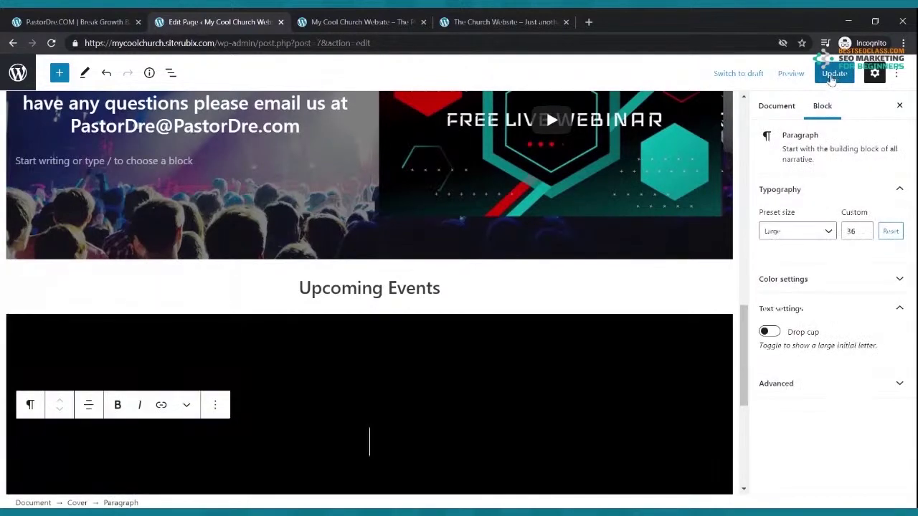
Update the page and check the Live Webinar cover under Upcoming Events on the live site
left_click(833, 75)
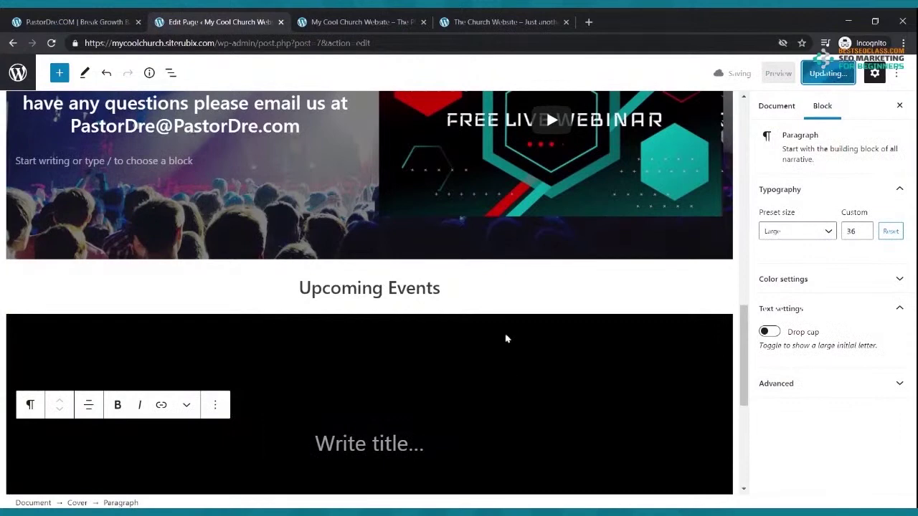
scroll(505, 338, "down", 2)
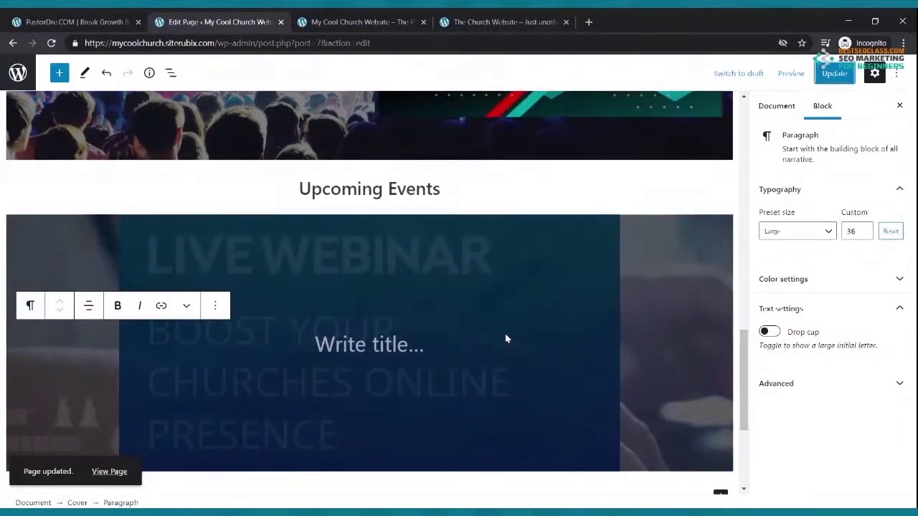
scroll(500, 338, "down", 2)
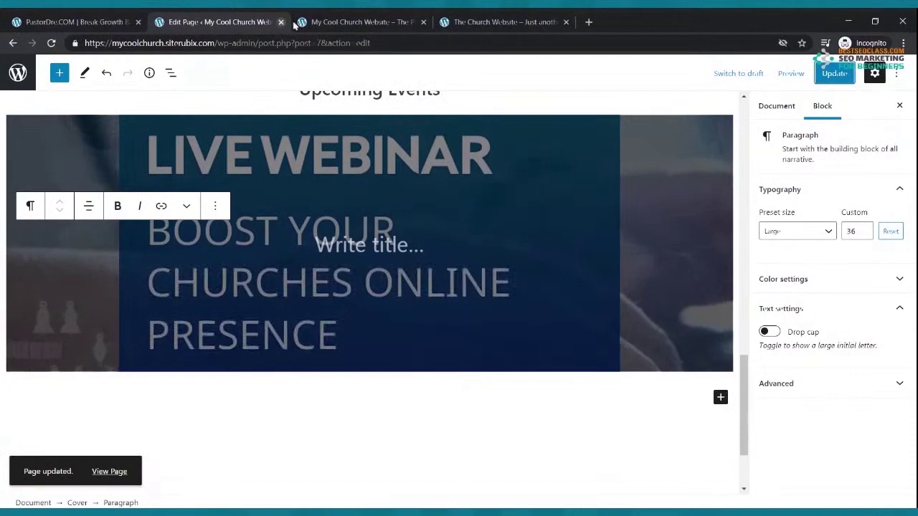
left_click(295, 23)
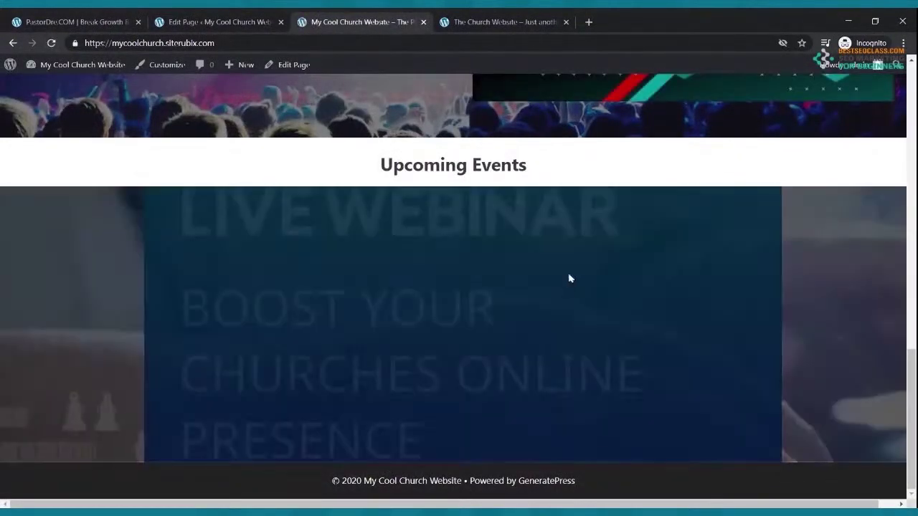
scroll(611, 322, "up", 4)
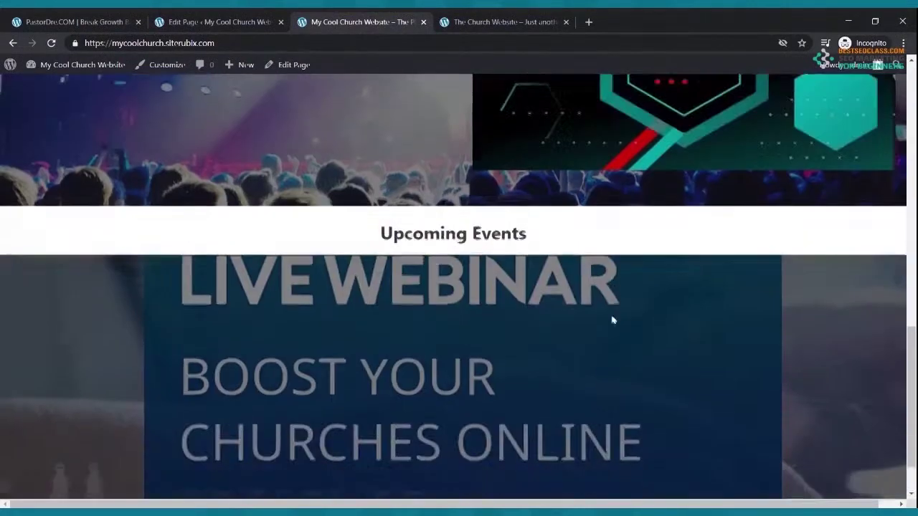
scroll(608, 319, "down", 4)
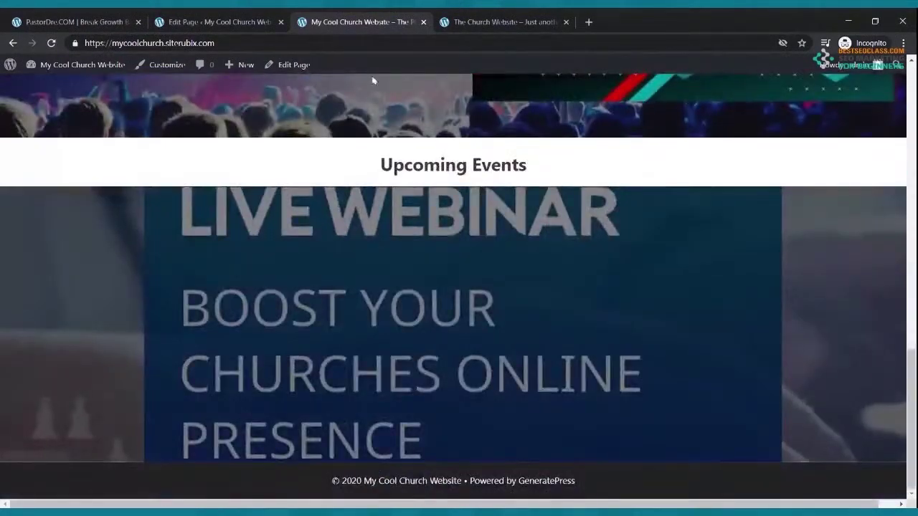
left_click(181, 20)
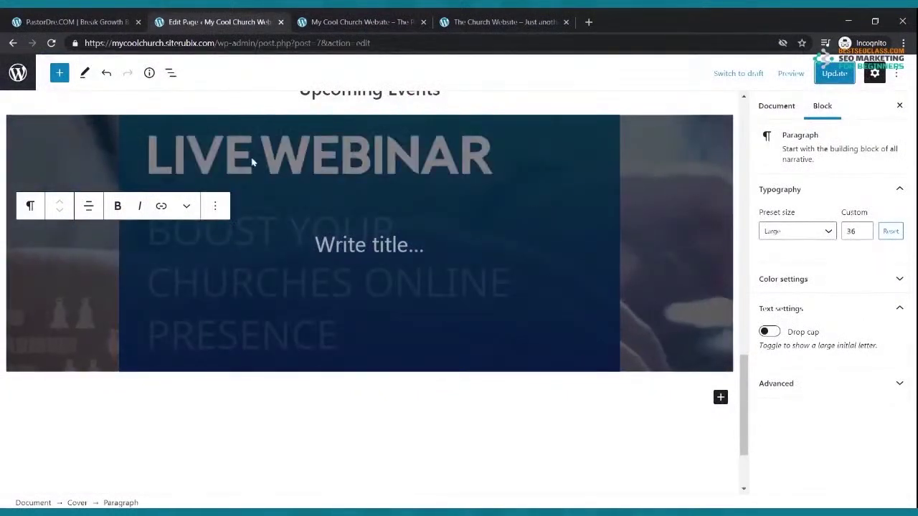
Begin uploading a replacement cover image, then view the reference site's Upcoming Events banner
left_click(251, 163)
left_click(145, 107)
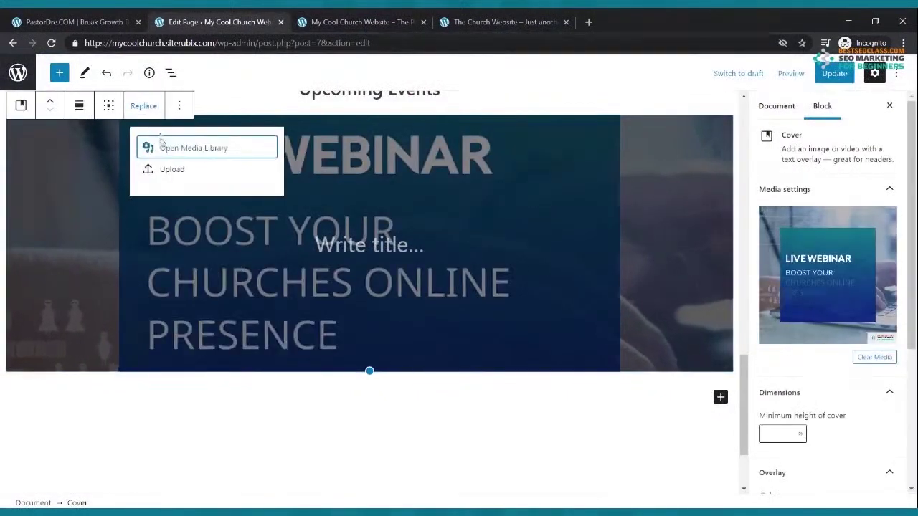
left_click(164, 172)
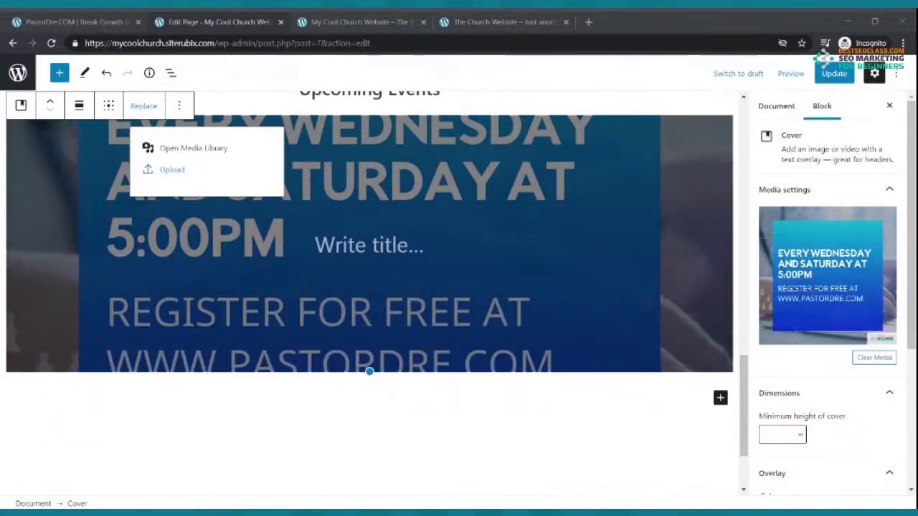
key("alt+Tab")
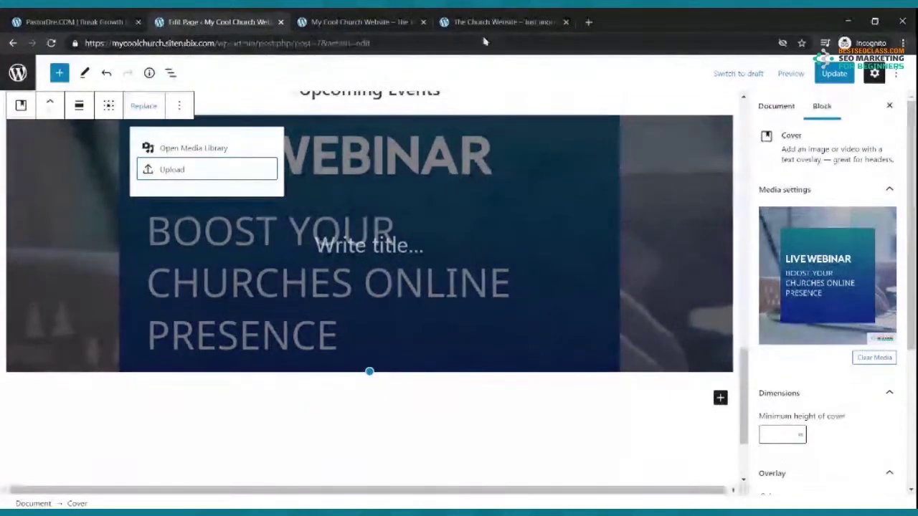
key("ctrl+4")
scroll(445, 190, "down", 5)
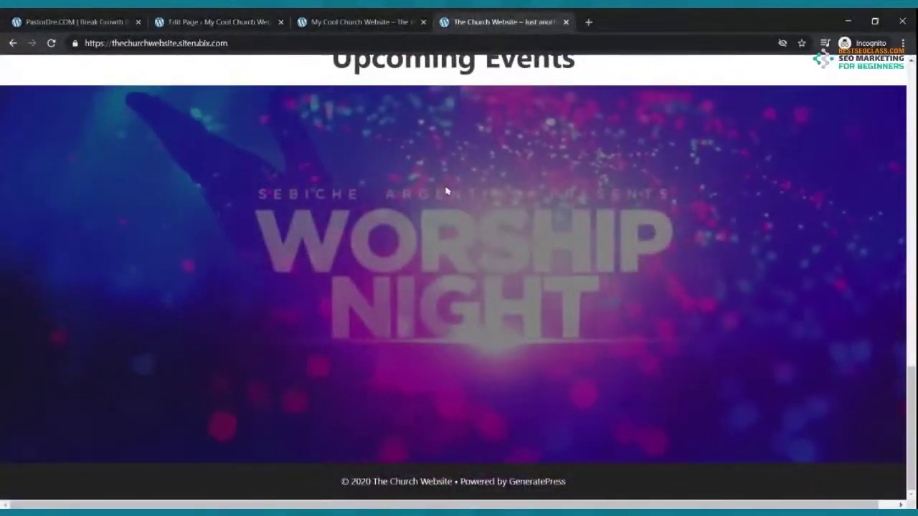
scroll(448, 224, "up", 15)
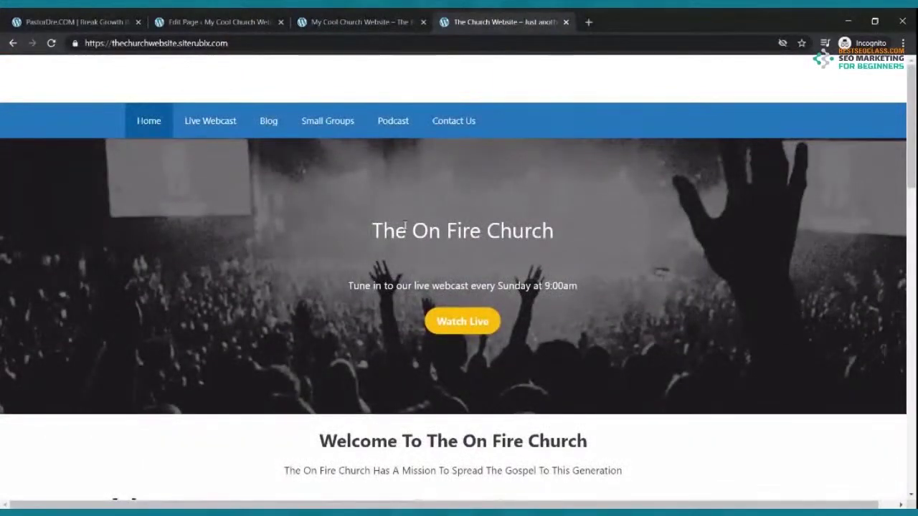
scroll(405, 228, "down", 8)
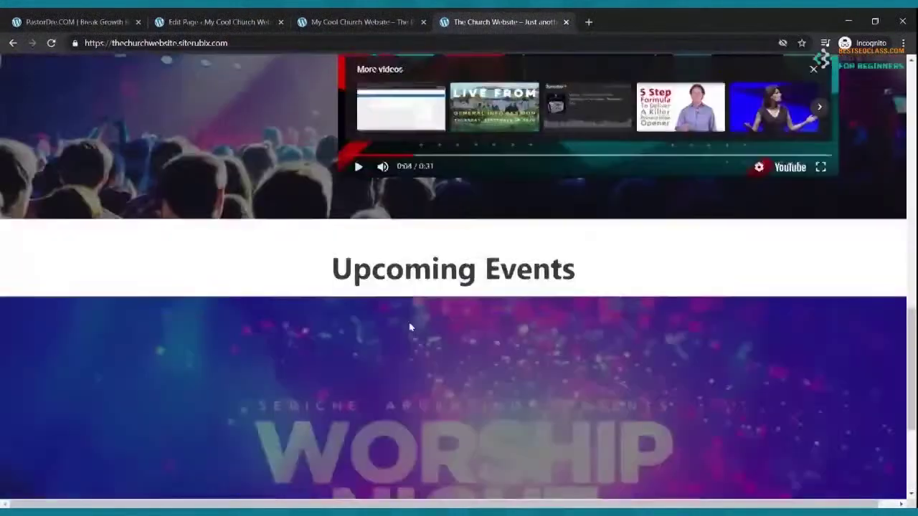
scroll(409, 323, "up", 4)
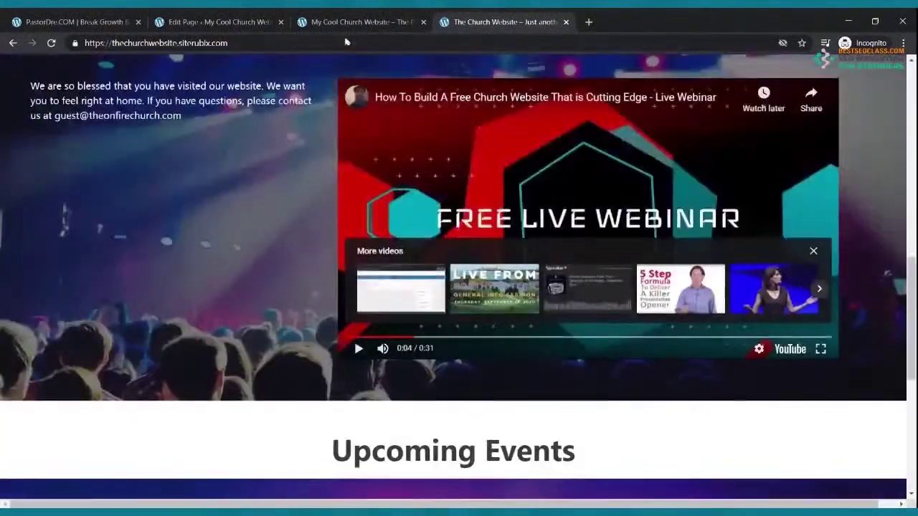
Update the homepage with the Worship Night video cover and view the live site
left_click(256, 19)
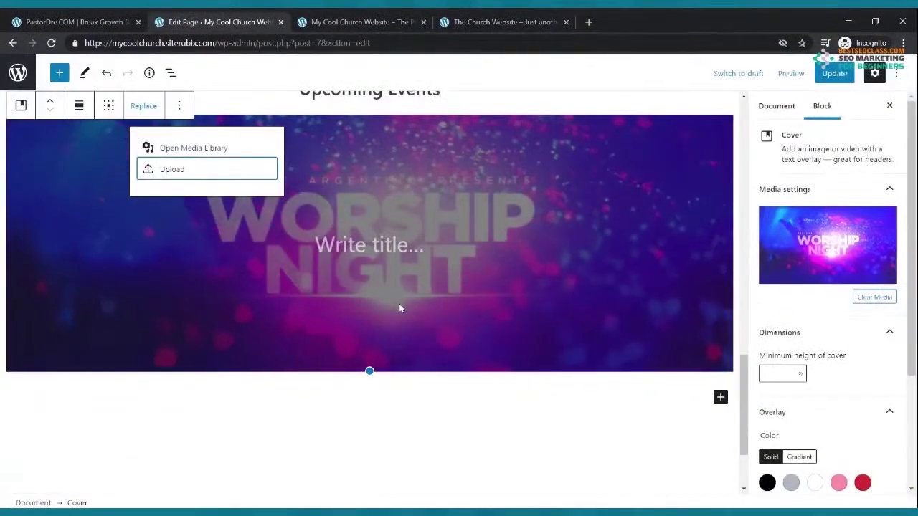
scroll(392, 349, "up", 3)
scroll(391, 346, "down", 3)
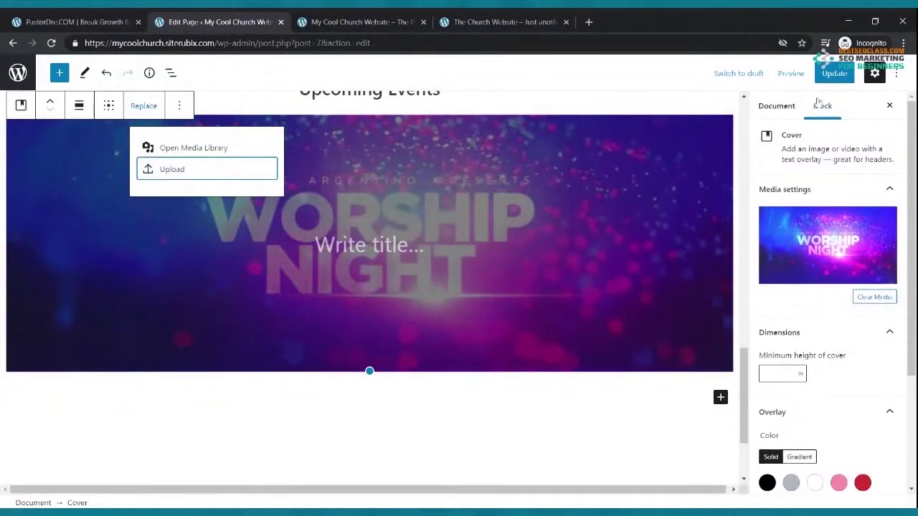
left_click(834, 73)
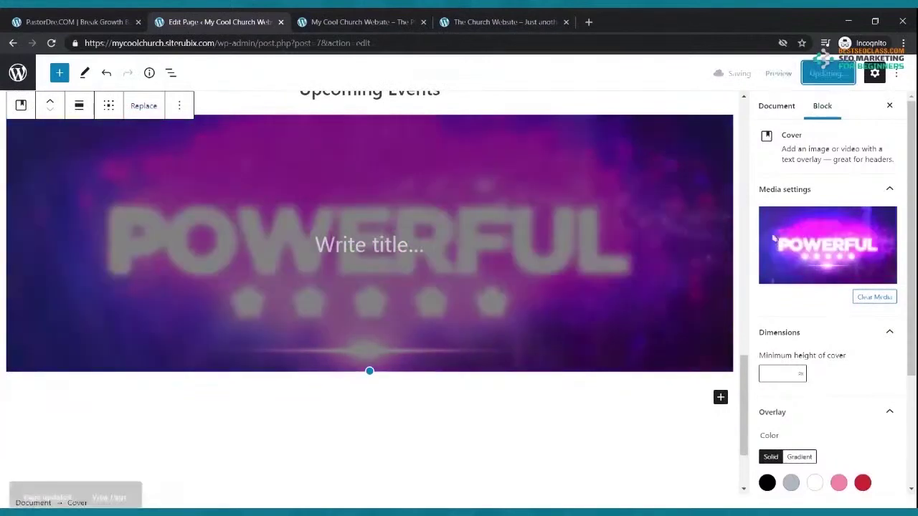
left_click(319, 22)
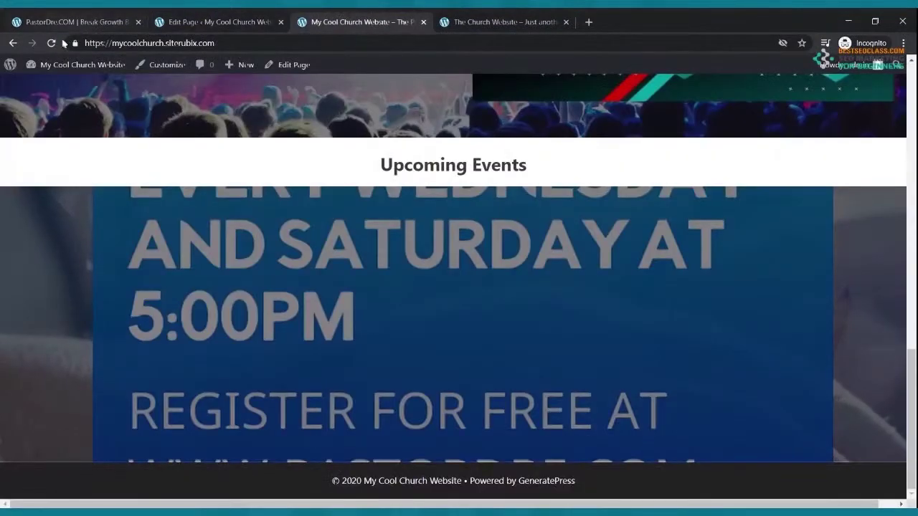
Reload the live homepage and watch the Worship Night video play in the Upcoming Events banner
left_click(52, 43)
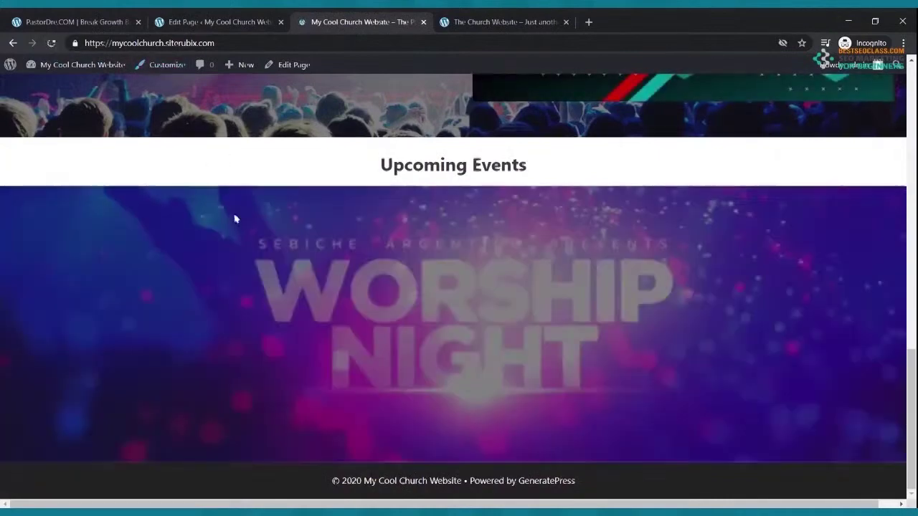
scroll(233, 216, "up", 3)
scroll(233, 217, "up", 3)
scroll(454, 356, "down", 5)
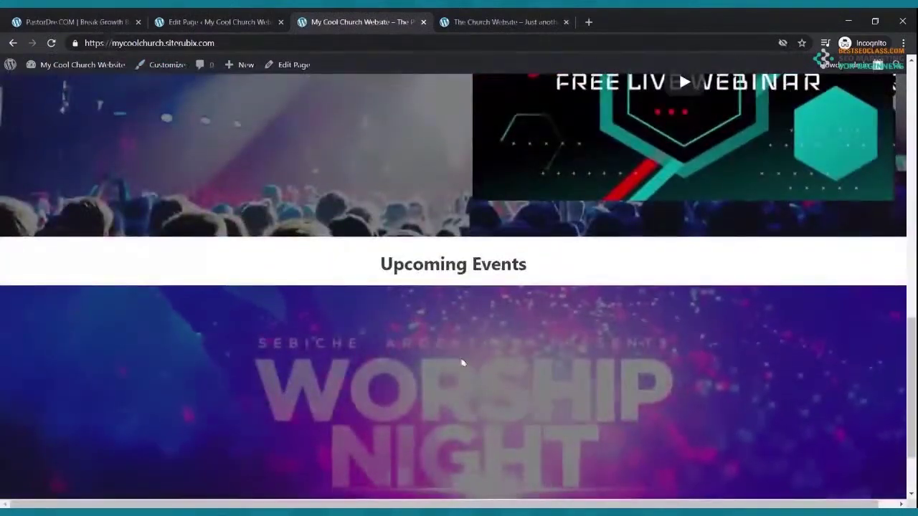
scroll(454, 355, "down", 1)
scroll(454, 355, "down", 1)
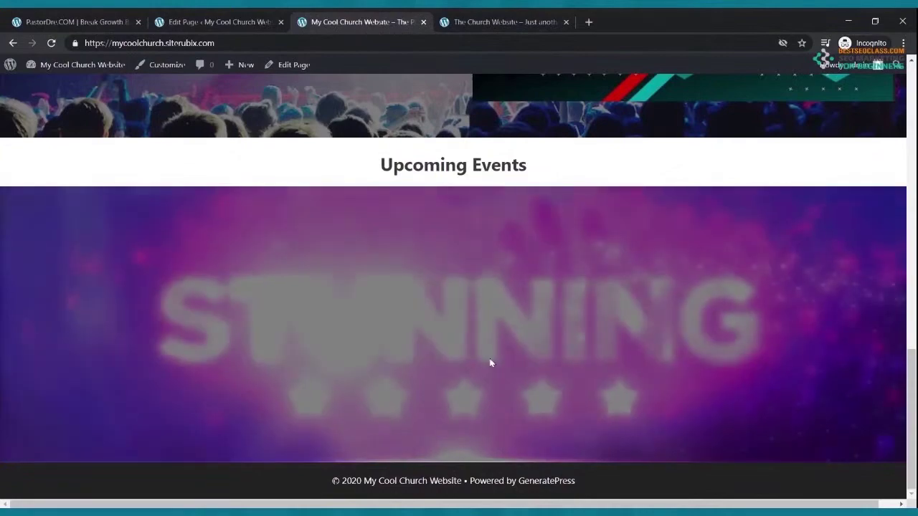
scroll(491, 362, "up", 3)
scroll(577, 330, "down", 3)
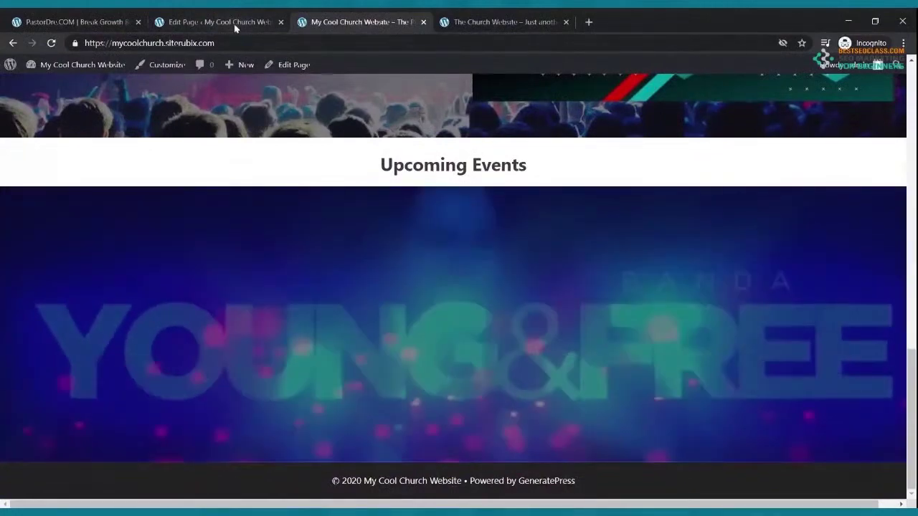
left_click(230, 23)
Move the video cover up six places to just below the Home title, update, and view it live
scroll(369, 251, "up", 1)
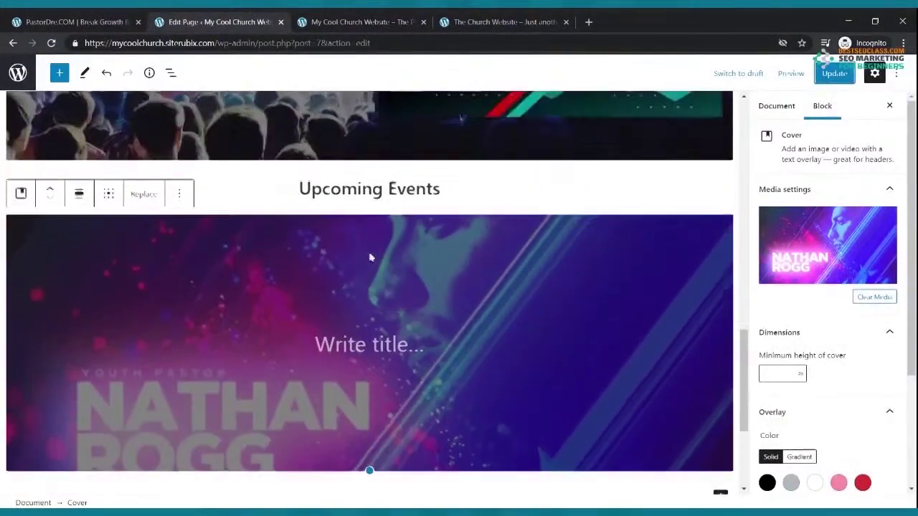
scroll(373, 278, "up", 1)
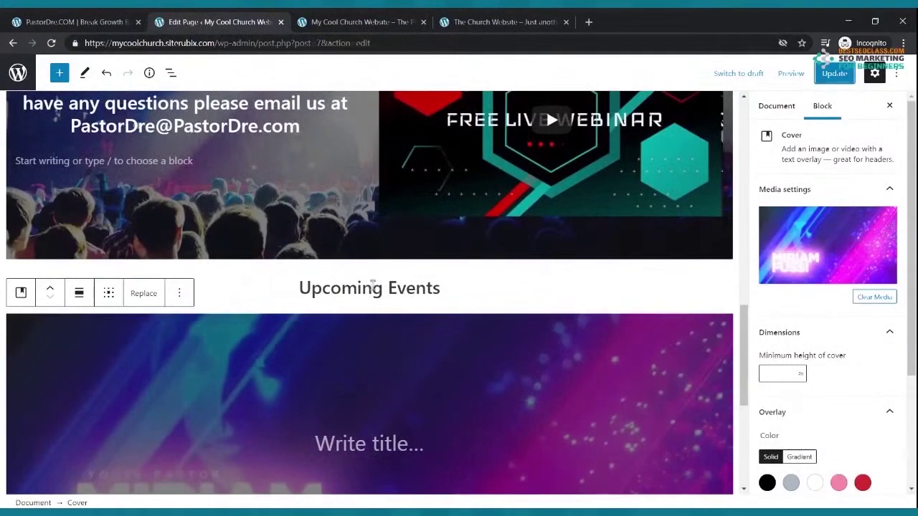
scroll(366, 251, "up", 10)
scroll(359, 159, "down", 10)
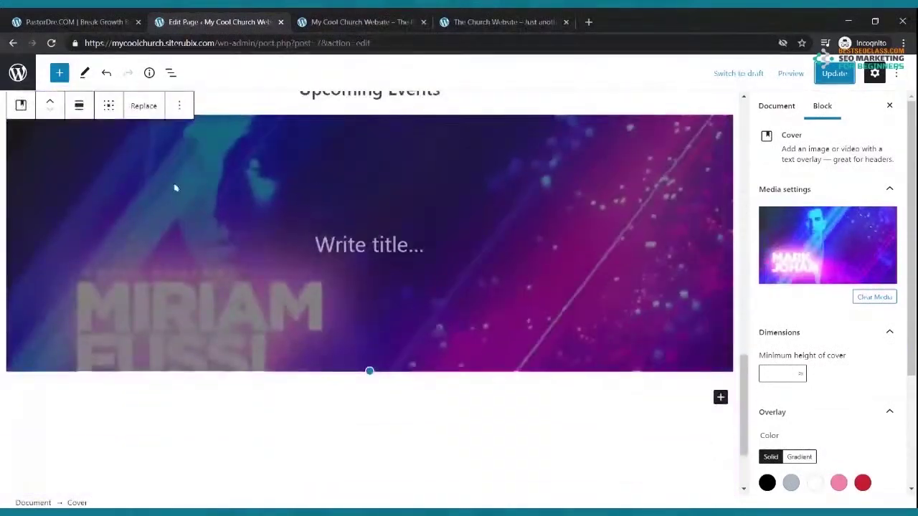
scroll(175, 188, "up", 2)
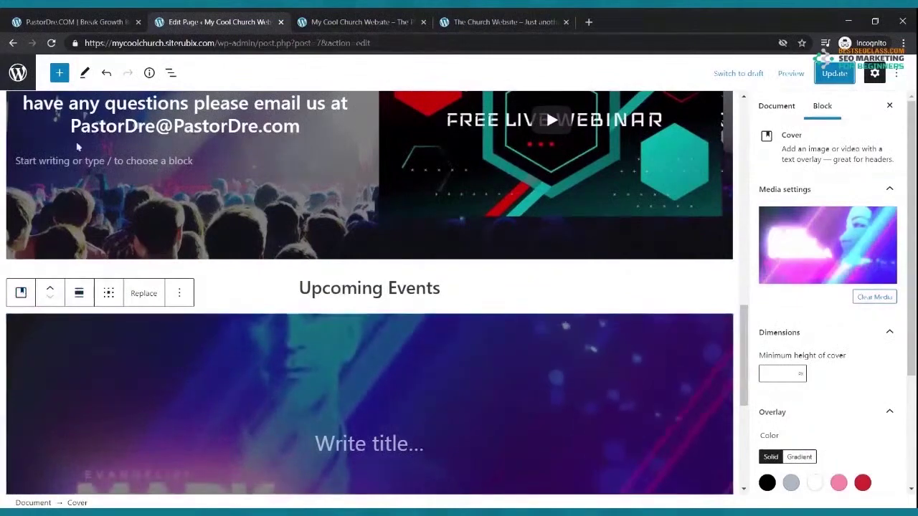
left_click(50, 293)
left_click(50, 293)
left_click(50, 293)
left_click(50, 294)
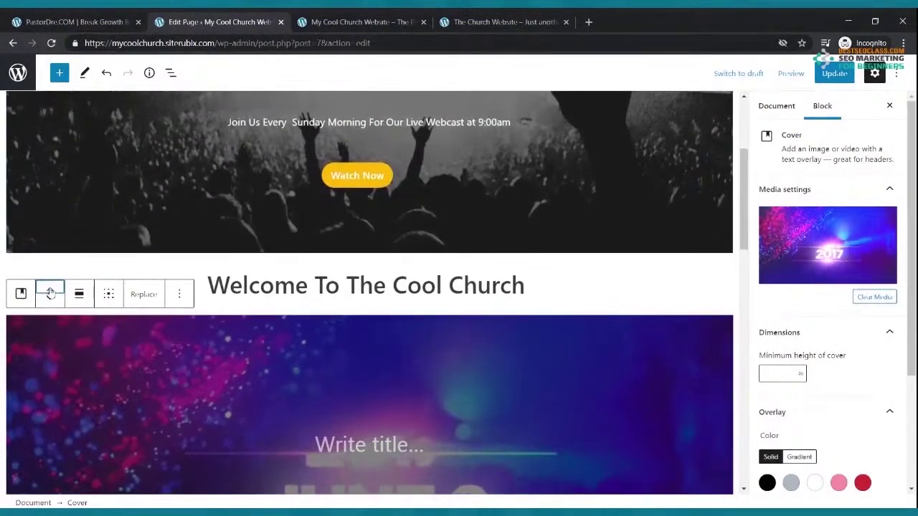
left_click(50, 293)
left_click(50, 293)
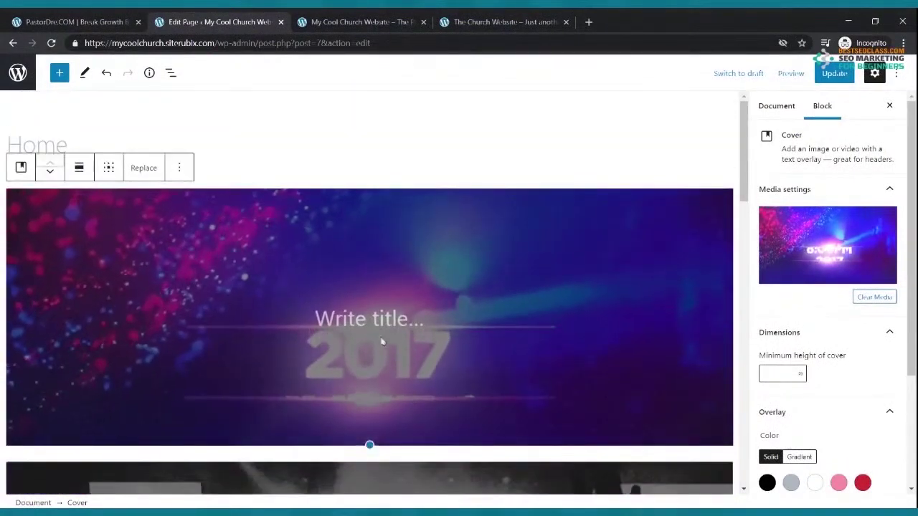
left_click(832, 73)
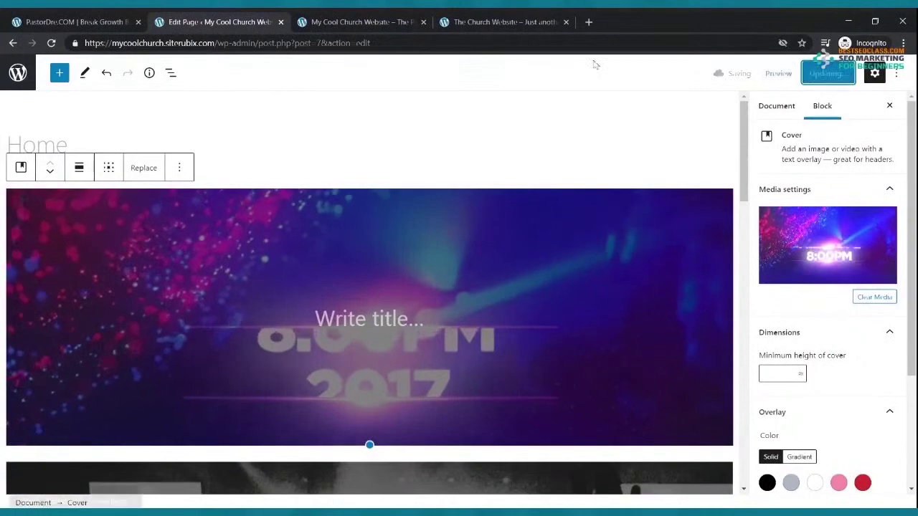
left_click(356, 23)
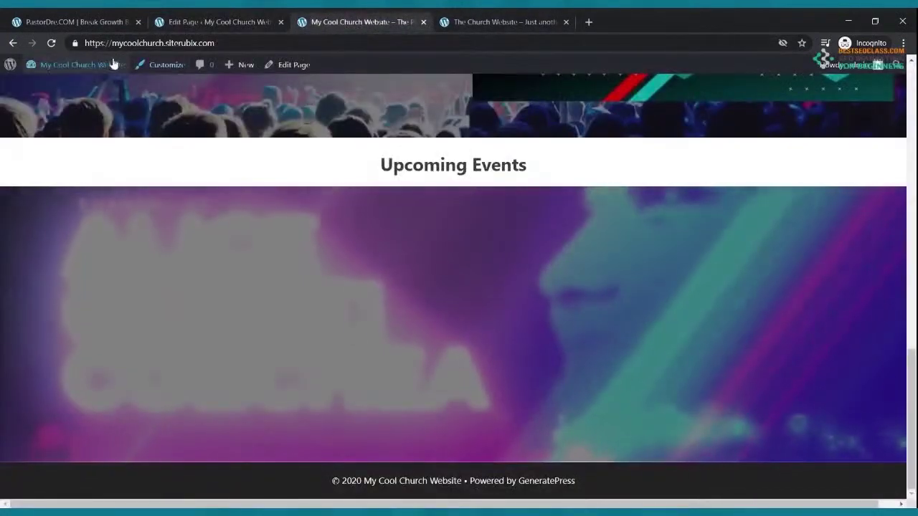
Scroll the live homepage to review the worship video banner at the top
scroll(303, 303, "up", 15)
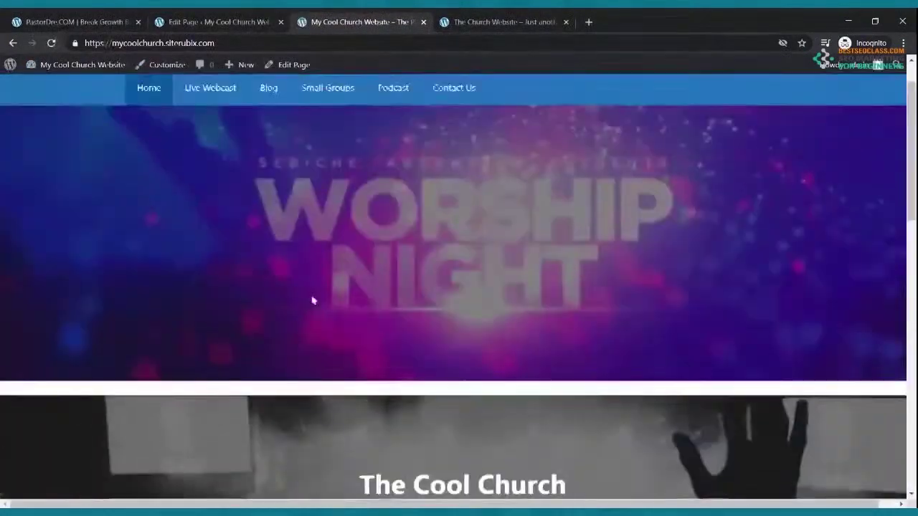
scroll(313, 301, "up", 1)
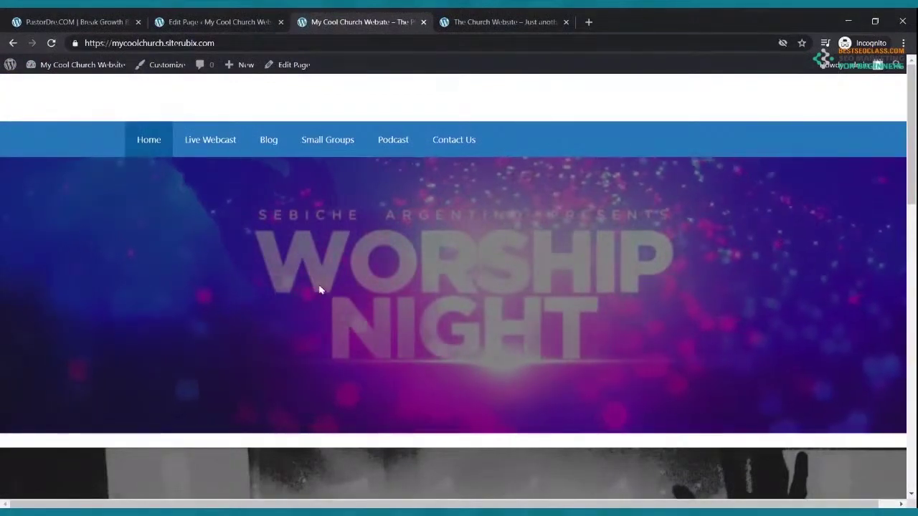
scroll(321, 290, "down", 9)
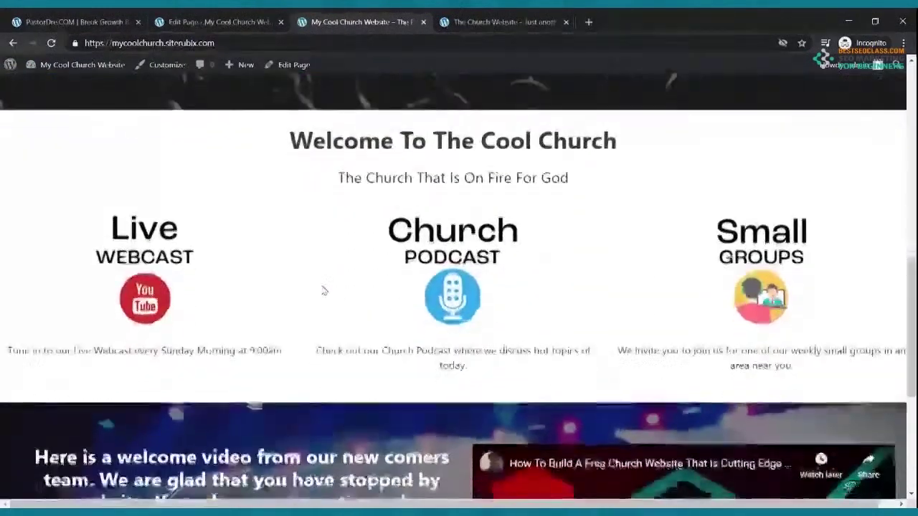
scroll(324, 290, "up", 10)
Move the video cover one place down, directly beneath The Cool Church hero, and view it live
left_click(231, 19)
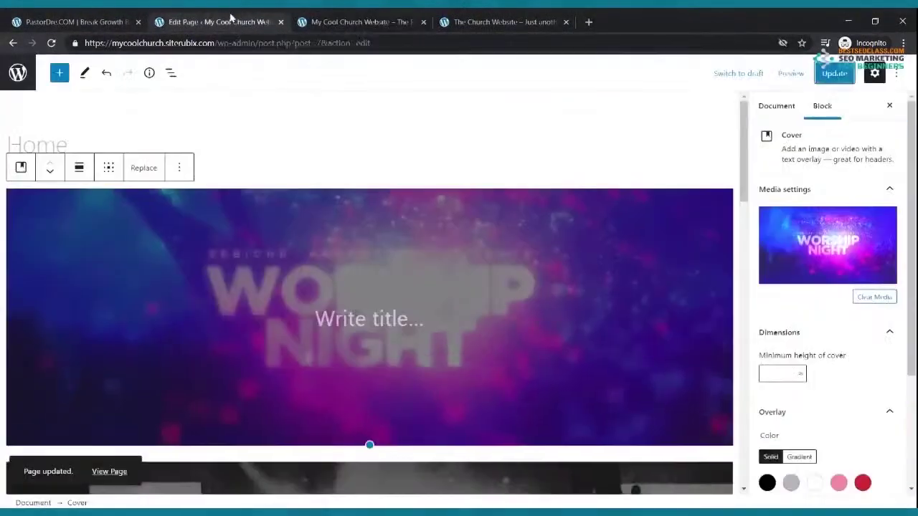
left_click(51, 174)
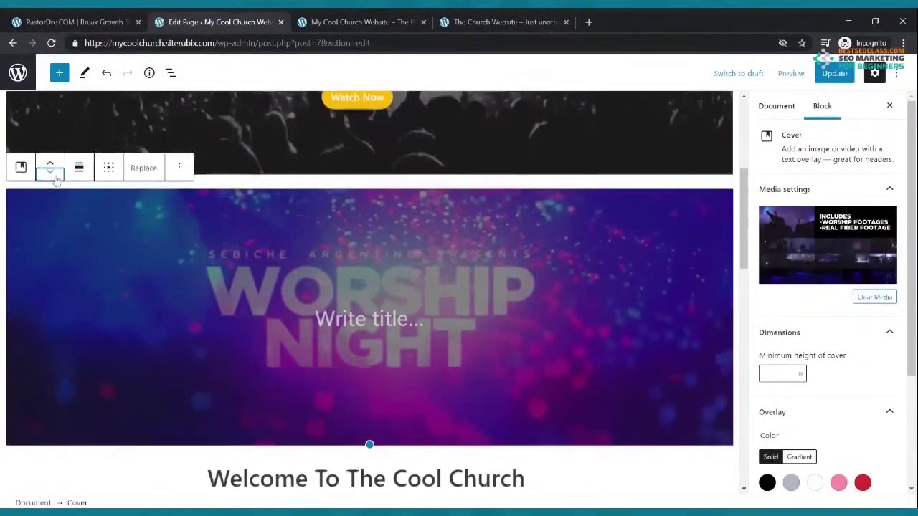
scroll(355, 203, "up", 4)
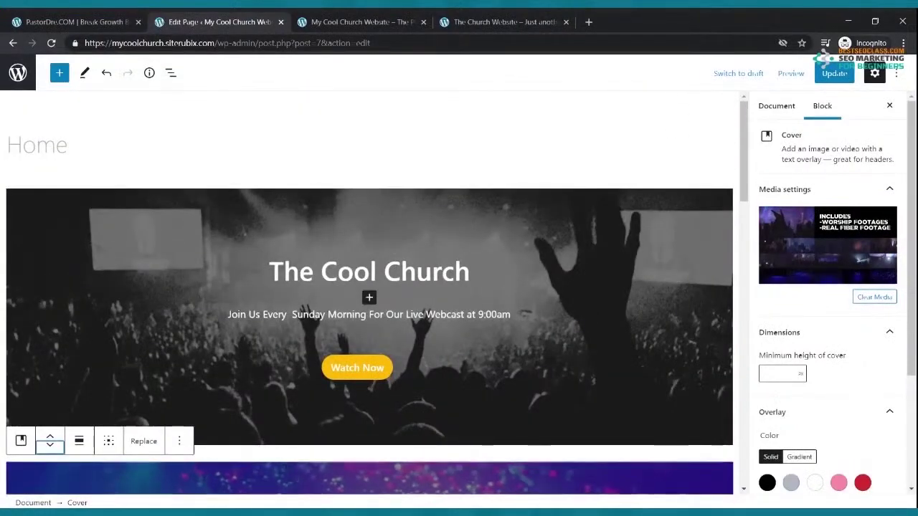
left_click(382, 25)
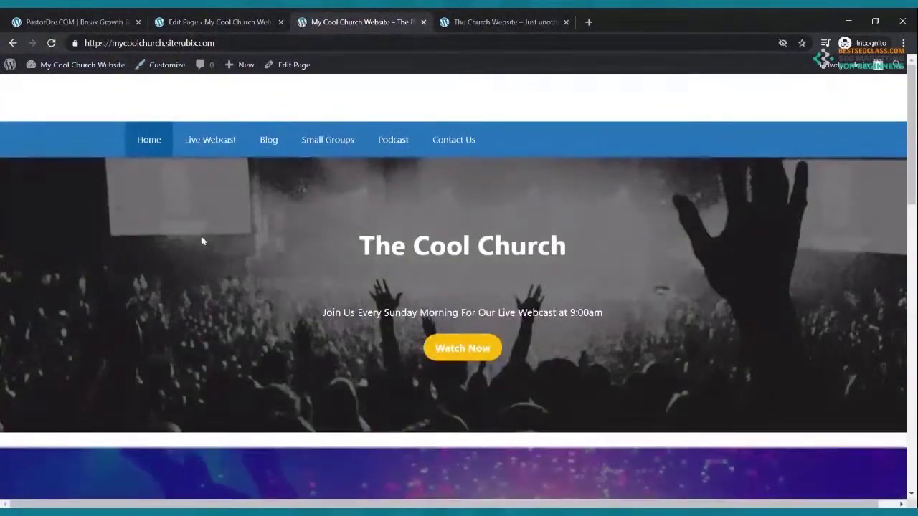
Scroll the live homepage to confirm The Cool Church hero sits above the worship banner
scroll(201, 239, "down", 4)
scroll(201, 240, "down", 2)
scroll(207, 237, "up", 4)
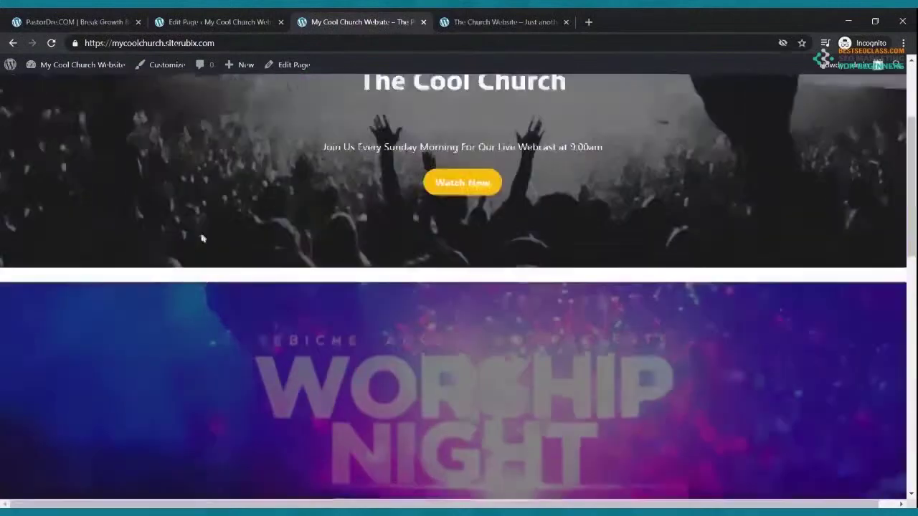
scroll(210, 235, "up", 2)
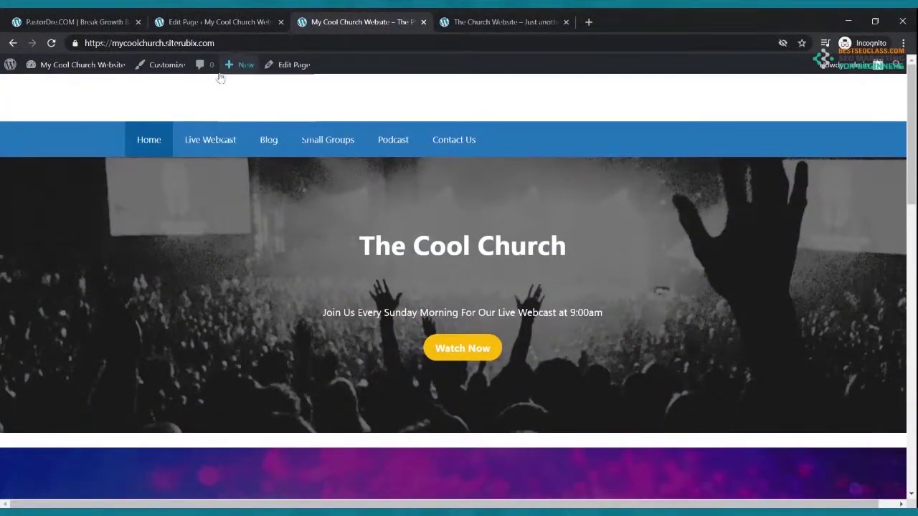
Move the rotating-background cover three places down, below the welcome video section, and save the homepage
left_click(203, 22)
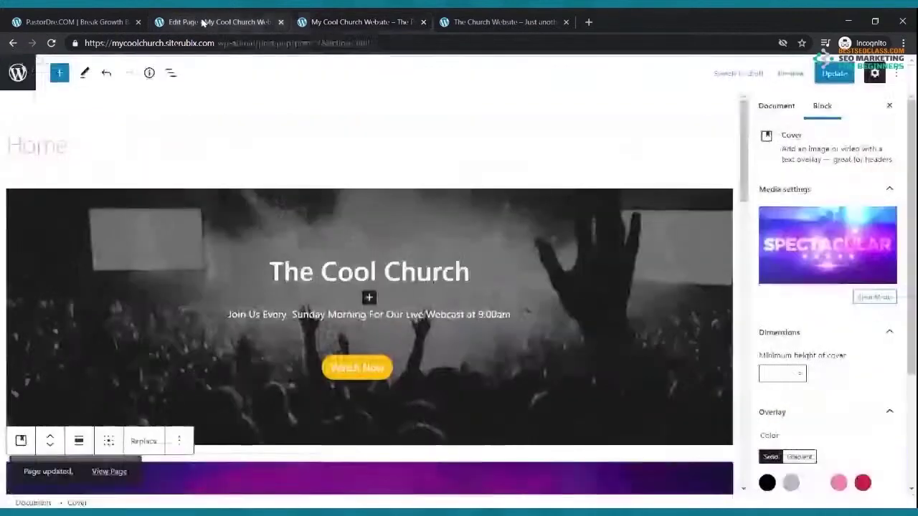
scroll(226, 258, "down", 3)
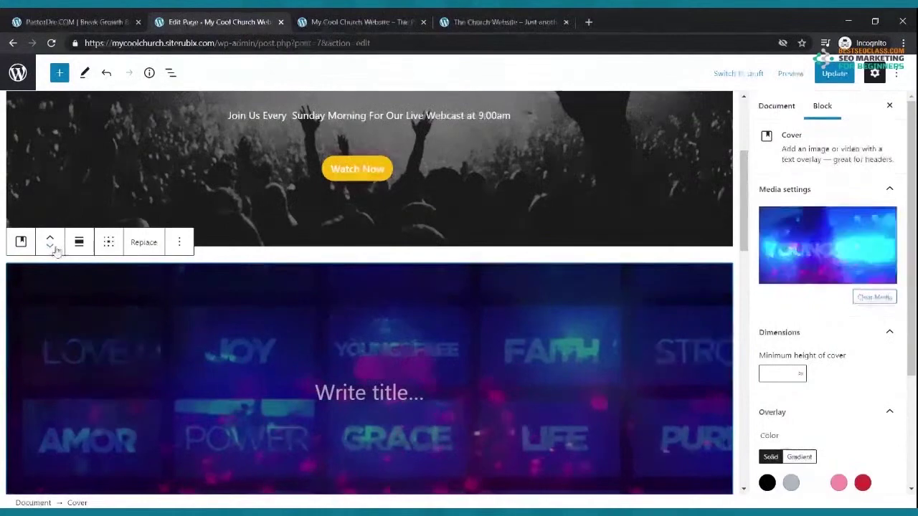
left_click(50, 247)
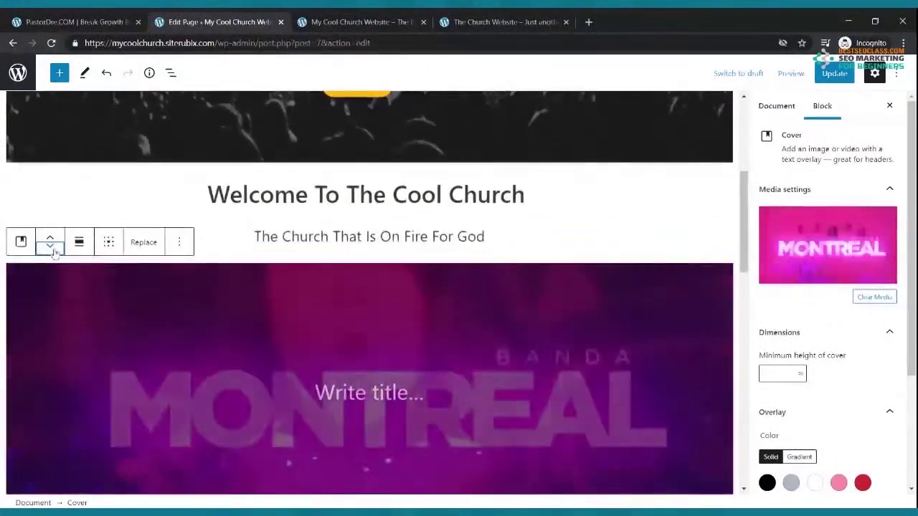
left_click(50, 247)
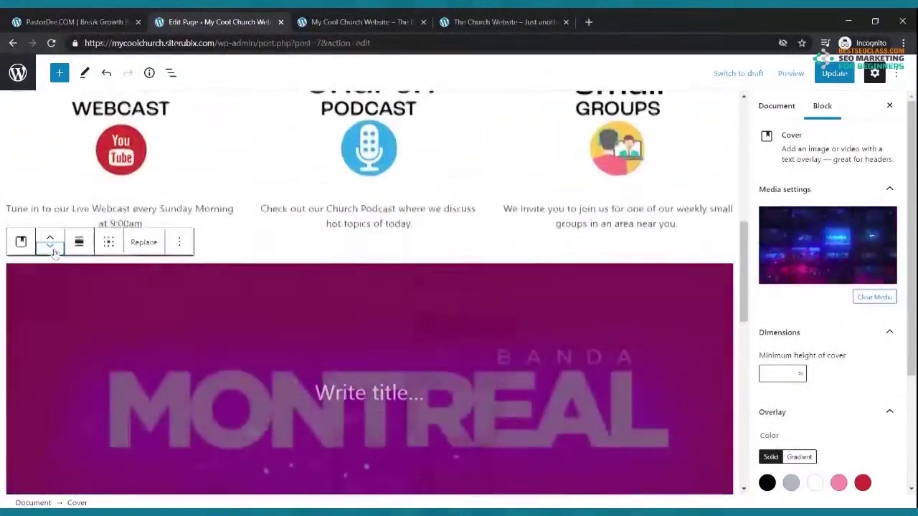
left_click(50, 248)
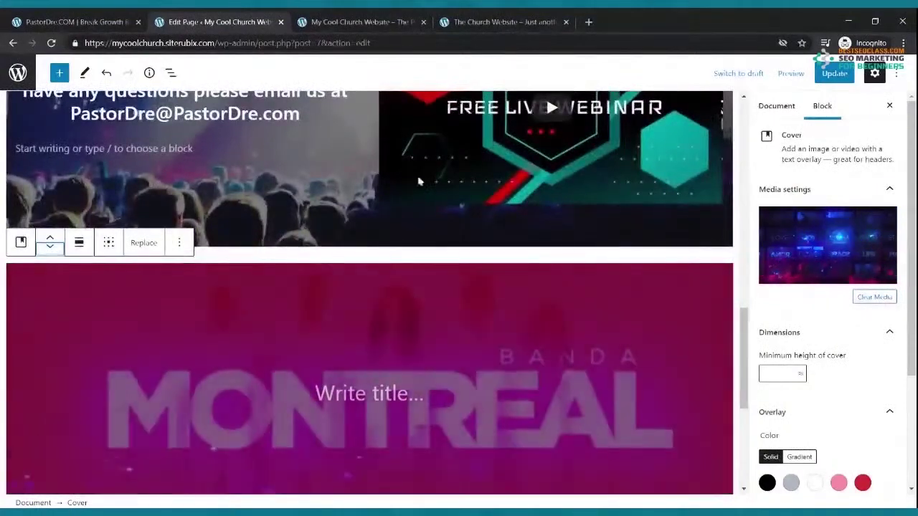
left_click(835, 73)
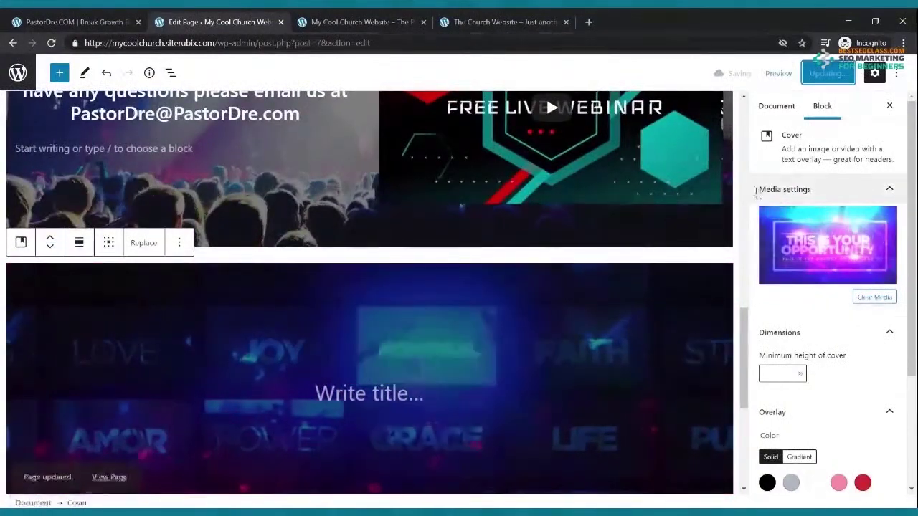
left_click(335, 20)
Reload the live homepage and check that the cover now sits just above Upcoming Events
left_click(51, 43)
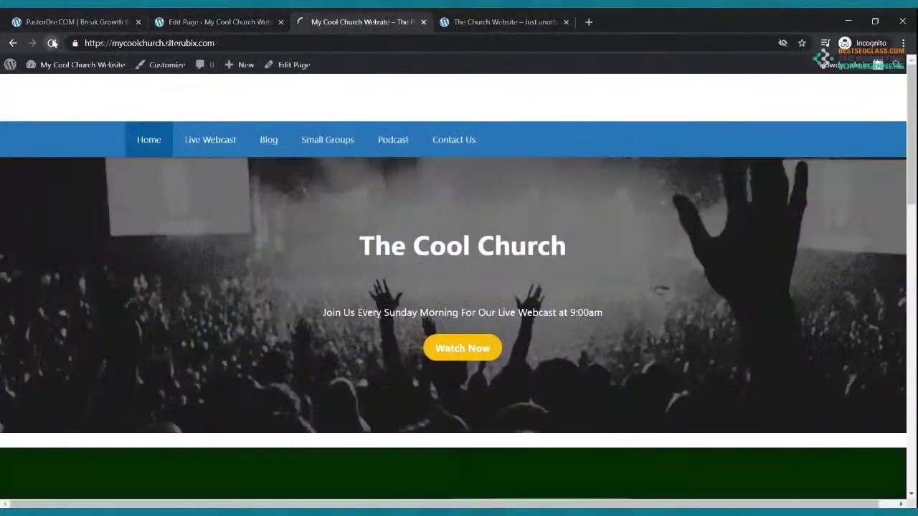
scroll(208, 119, "down", 15)
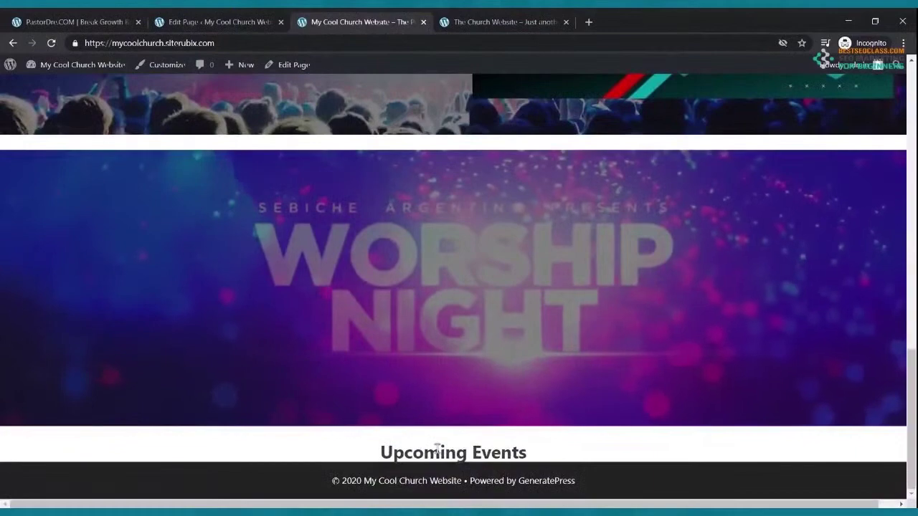
left_click(204, 20)
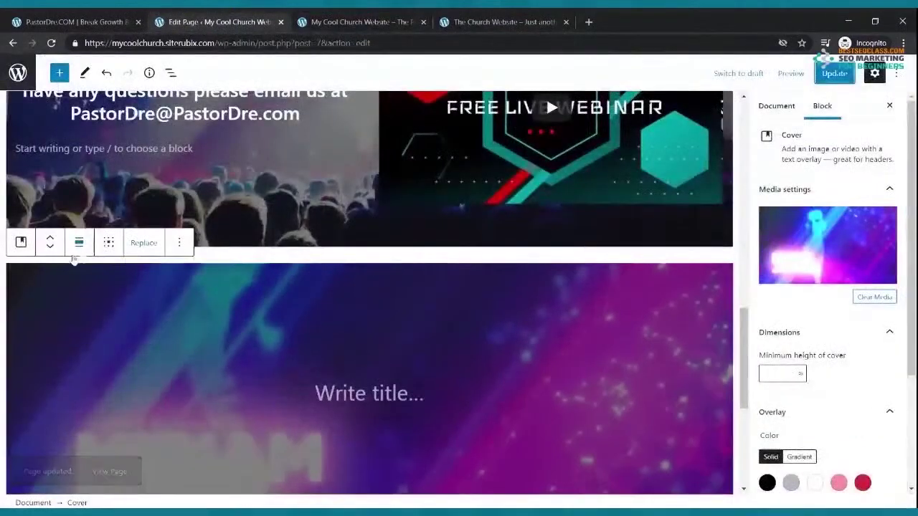
Move the event cover one place down so it follows the Upcoming Events heading
left_click(51, 247)
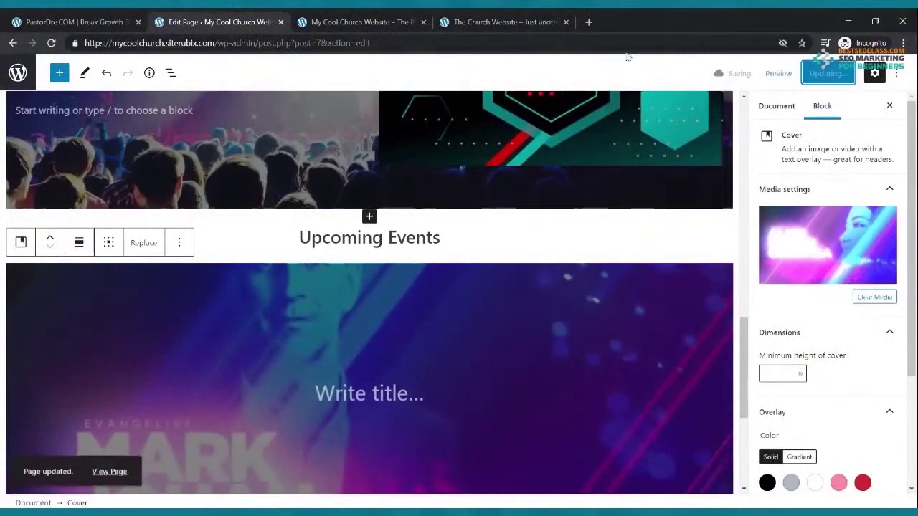
left_click(400, 17)
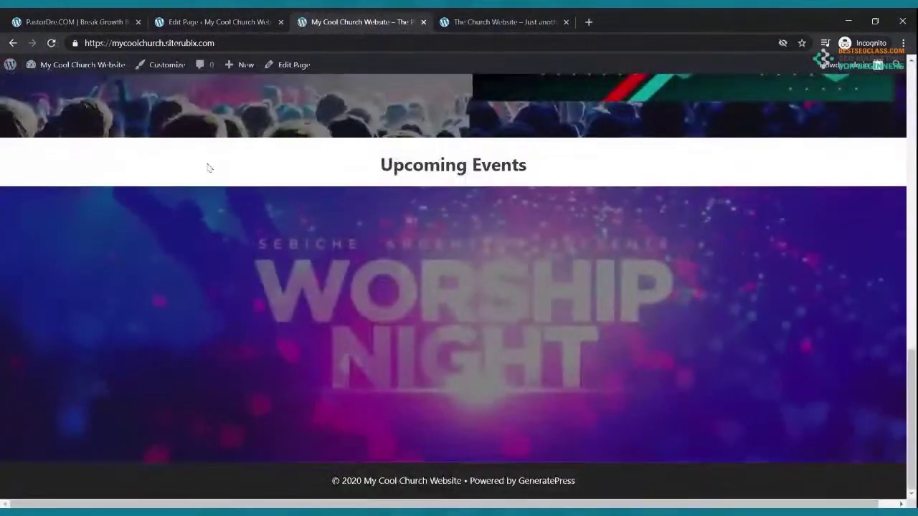
Scroll through the live homepage to verify Upcoming Events and its worship video cover end the page
scroll(216, 154, "up", 10)
scroll(224, 139, "up", 2)
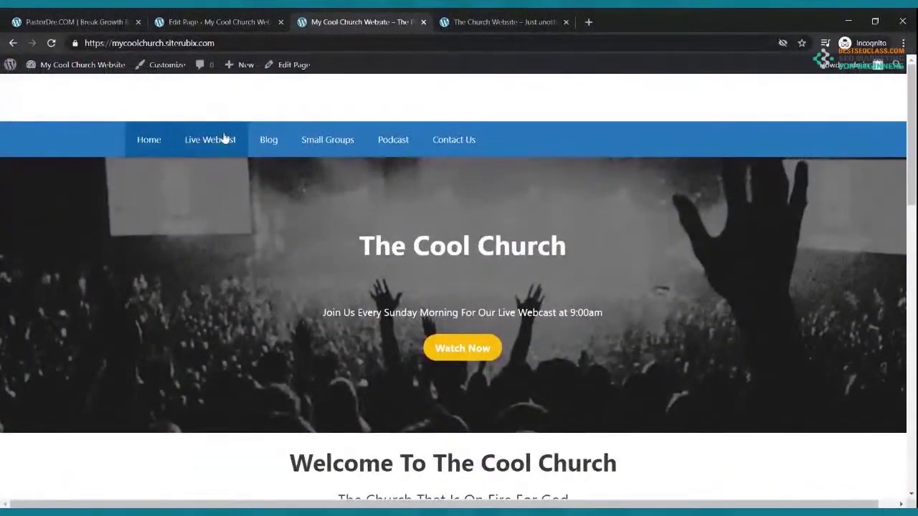
scroll(224, 138, "down", 4)
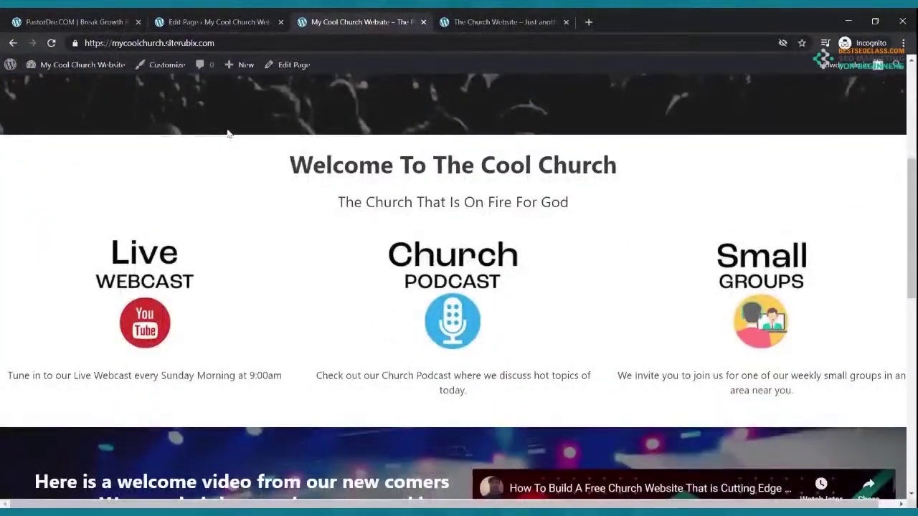
scroll(228, 134, "down", 4)
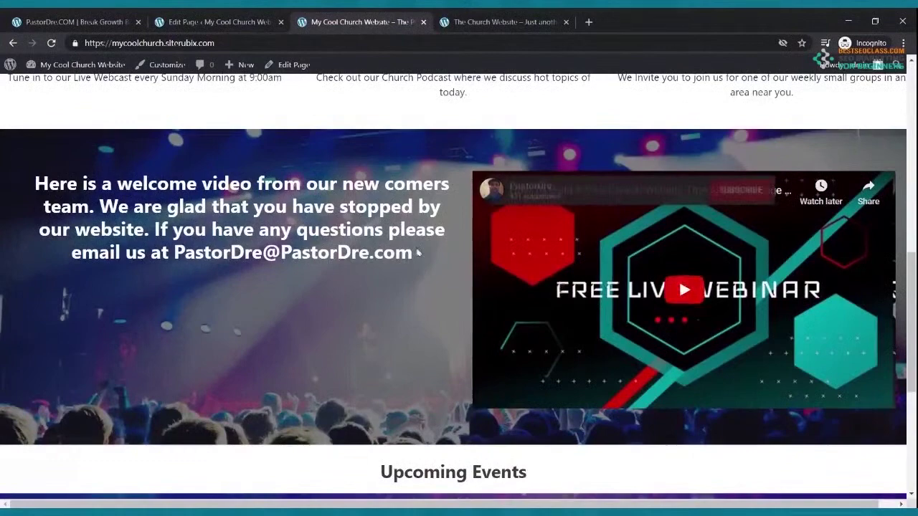
scroll(373, 248, "down", 4)
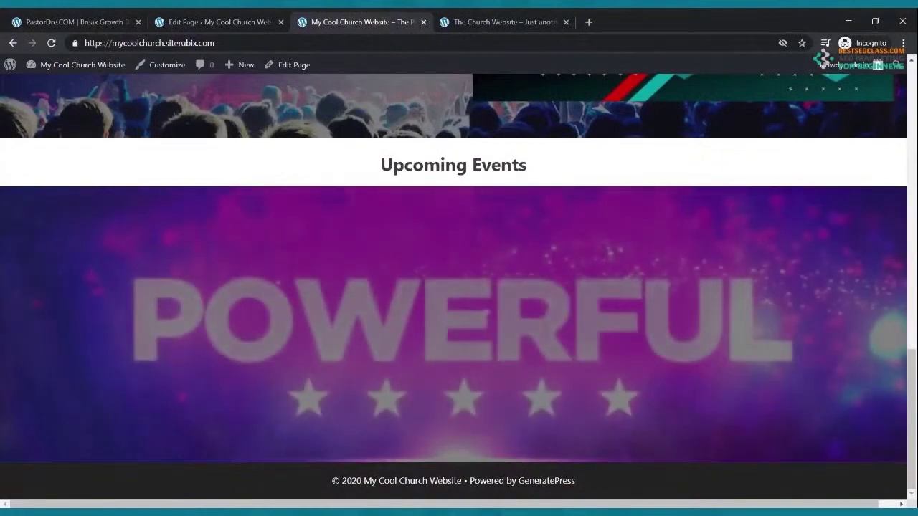
scroll(491, 193, "up", 10)
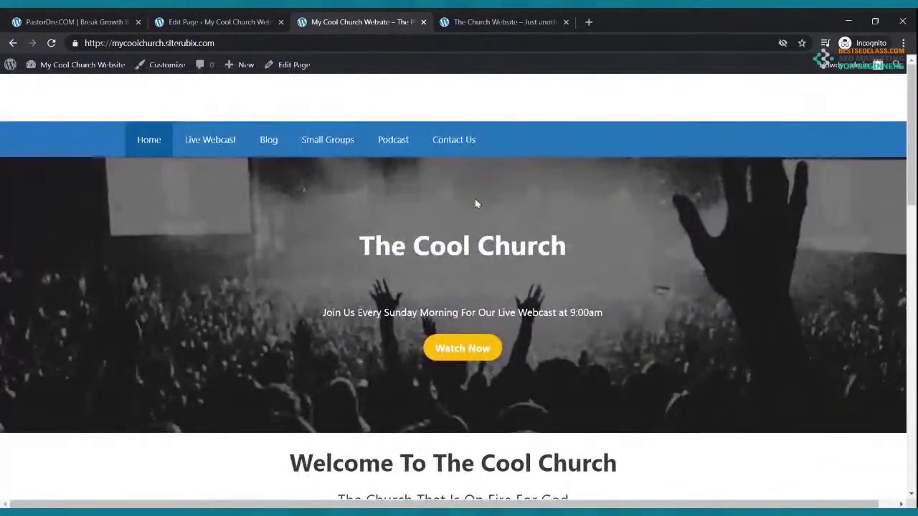
scroll(485, 195, "down", 10)
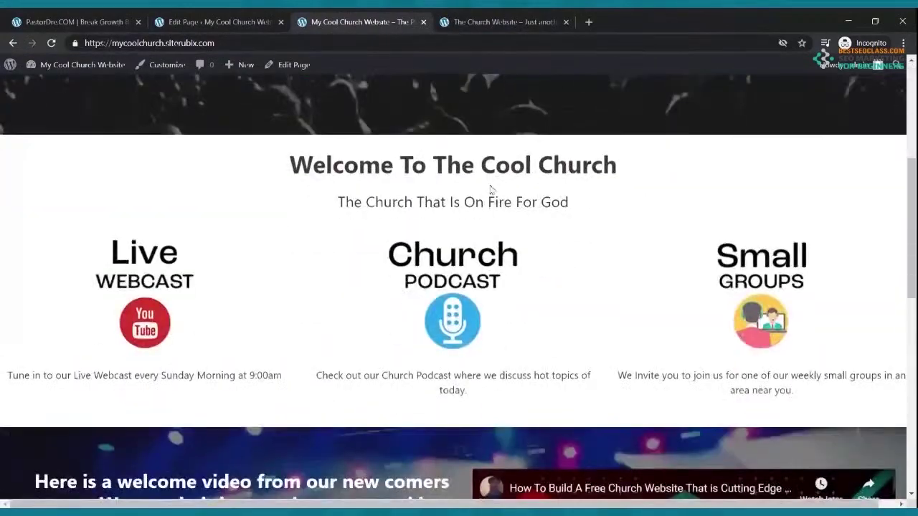
scroll(492, 190, "down", 3)
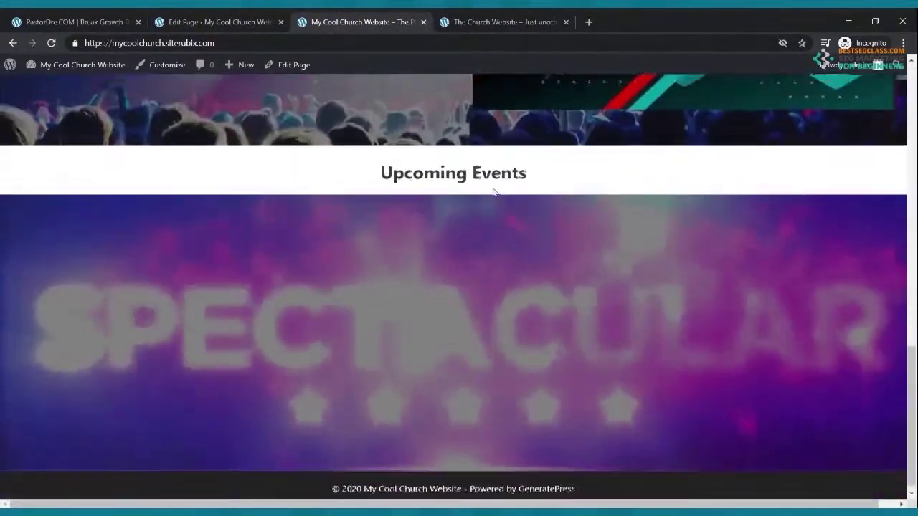
scroll(522, 140, "up", 4)
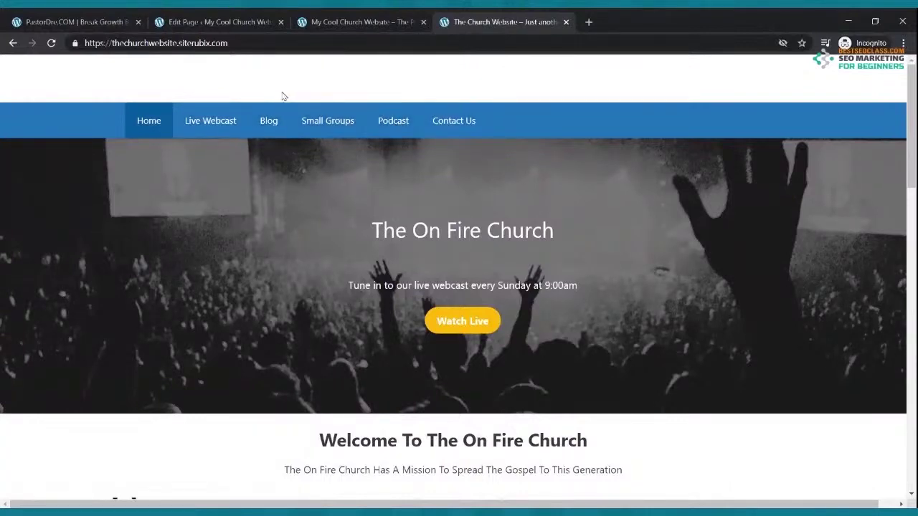
Open the empty Live Webcast page from the pages list
left_click(220, 20)
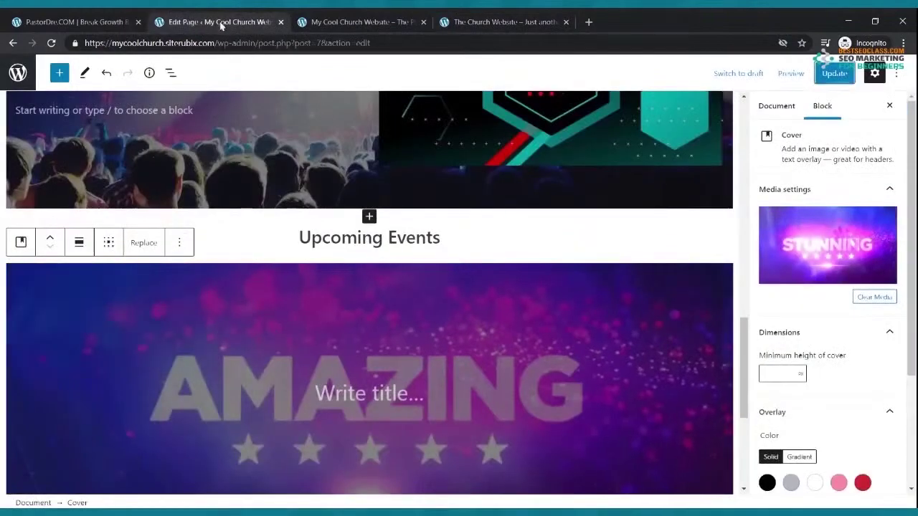
left_click(12, 43)
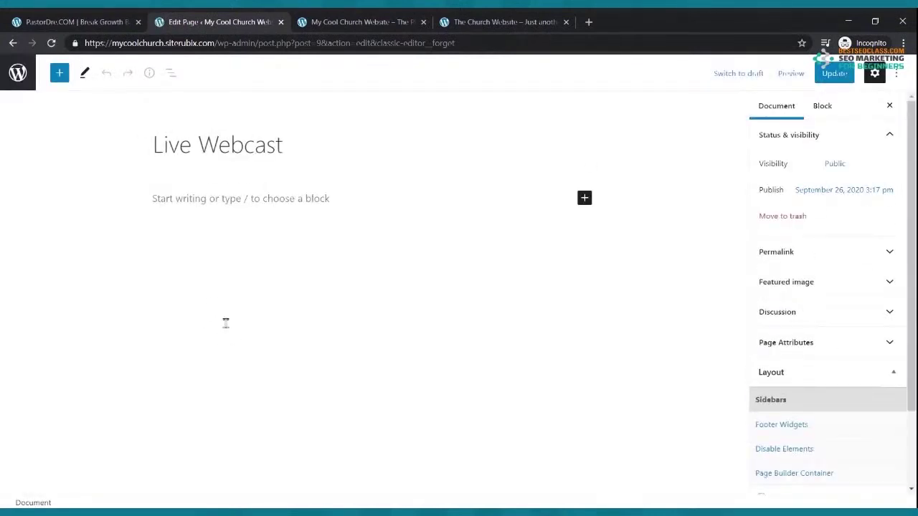
left_click(252, 198)
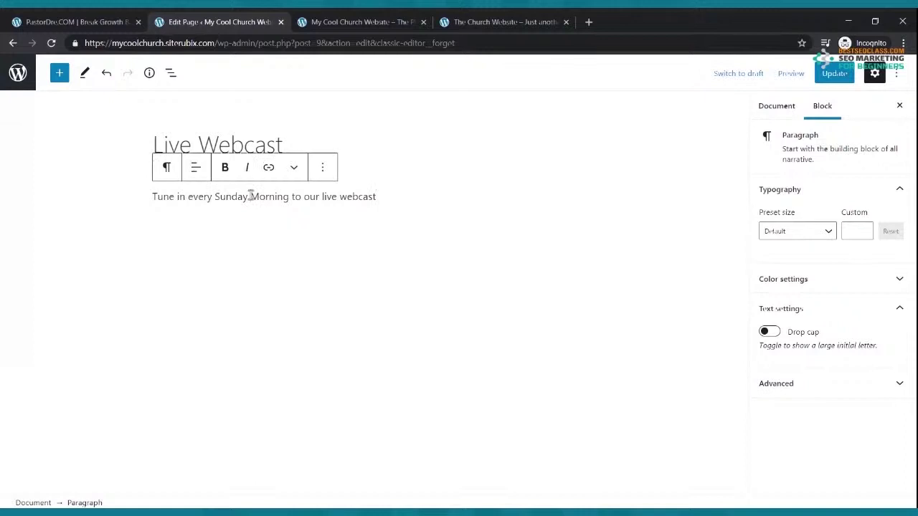
Turn the Sunday 9:00am live webcast announcement into a bold heading and update the page
left_click(250, 196)
type("at 9:00am")
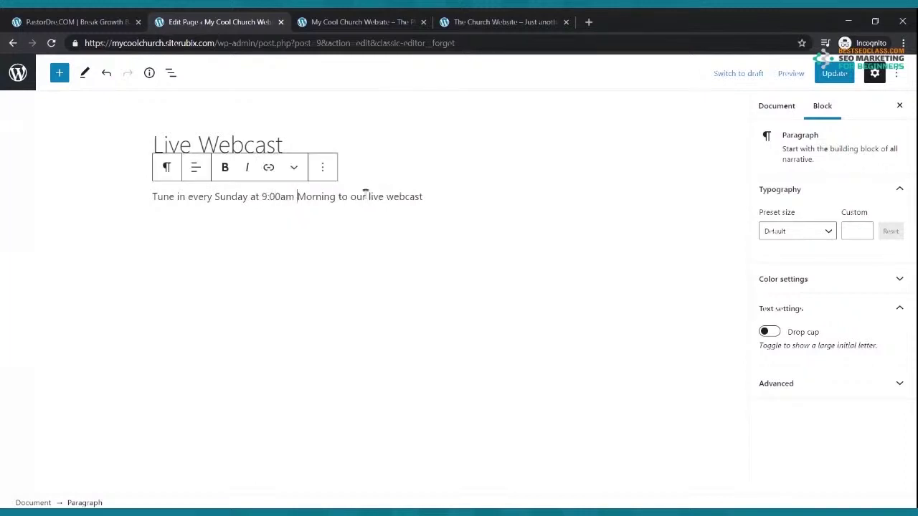
left_click_drag(429, 196, 141, 213)
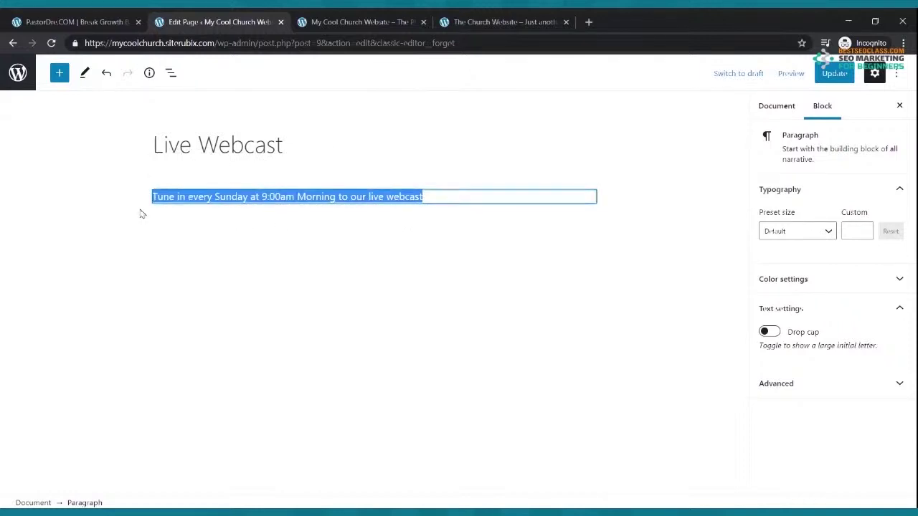
left_click(224, 167)
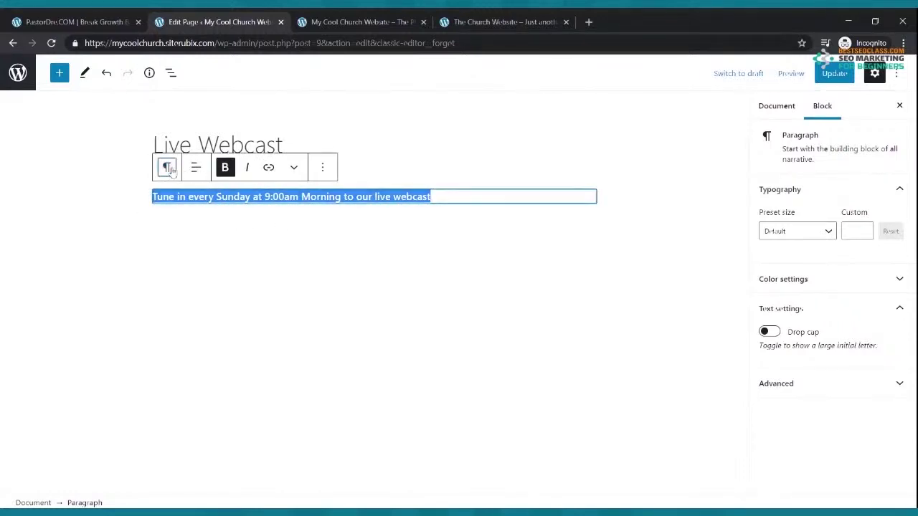
left_click(167, 168)
left_click(176, 226)
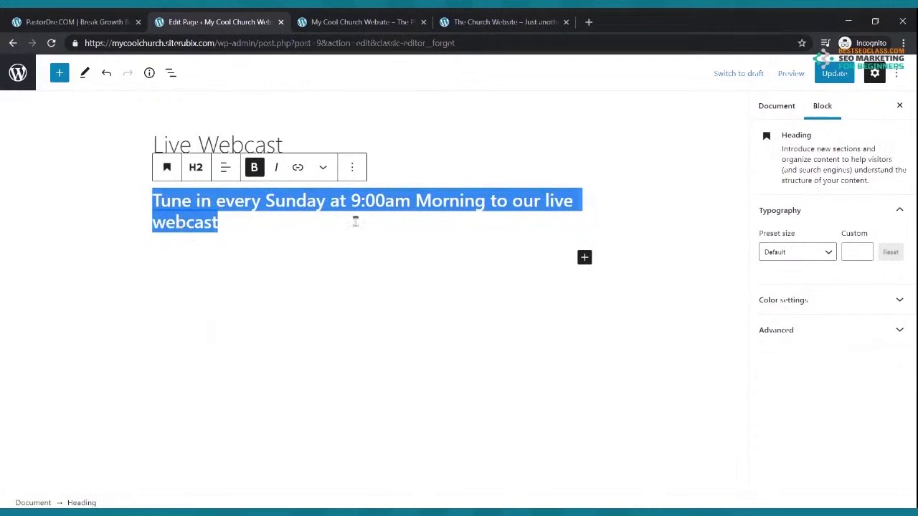
left_click(439, 241)
left_click(833, 73)
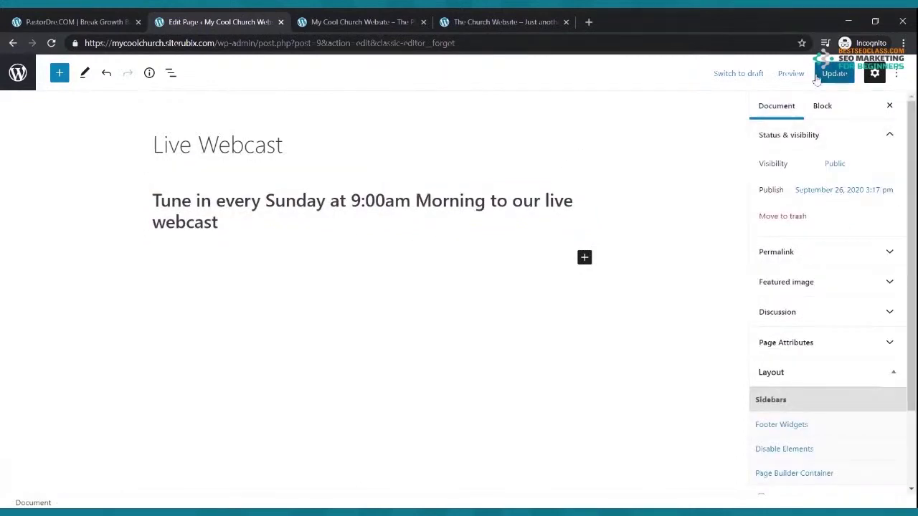
left_click(588, 22)
type("youtube.com")
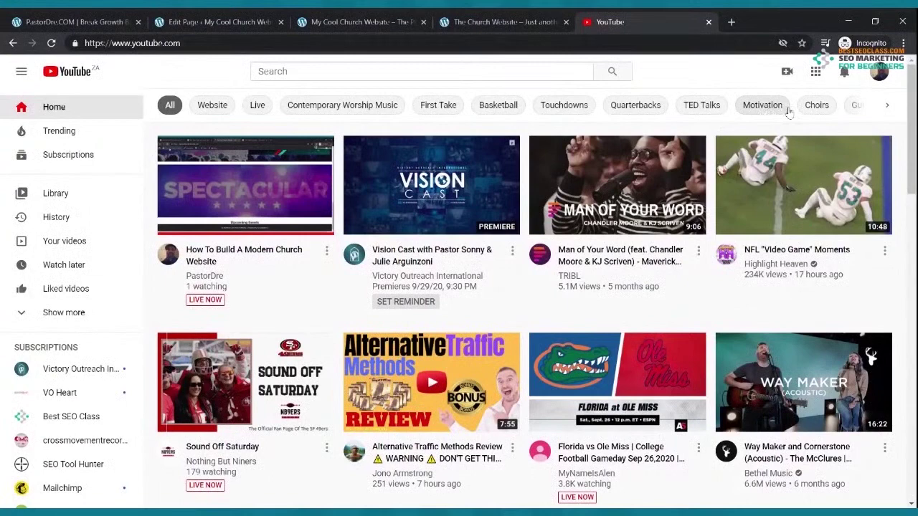
Reach YouTube Studio's live stream Manage page through Create > Go live
left_click(788, 73)
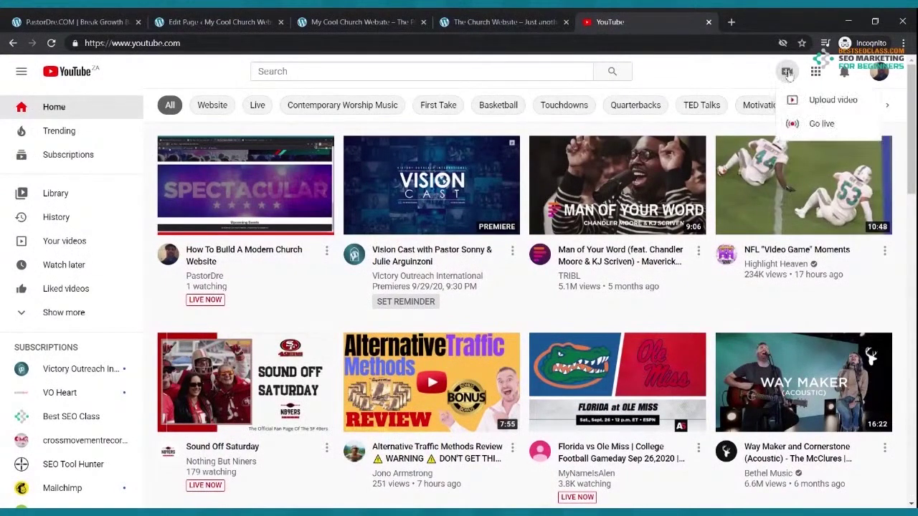
left_click(807, 125)
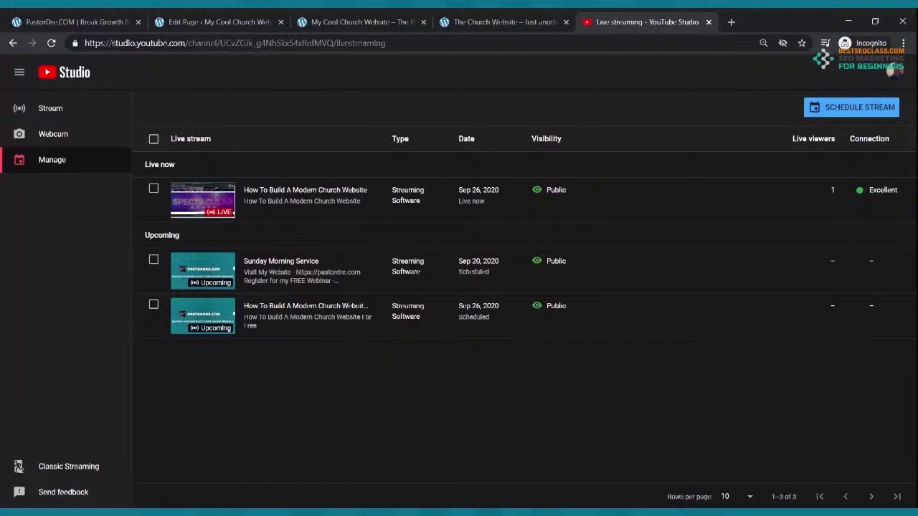
Start a brand-new scheduled stream titled 'Sunday Morning Live Feed'
left_click(873, 115)
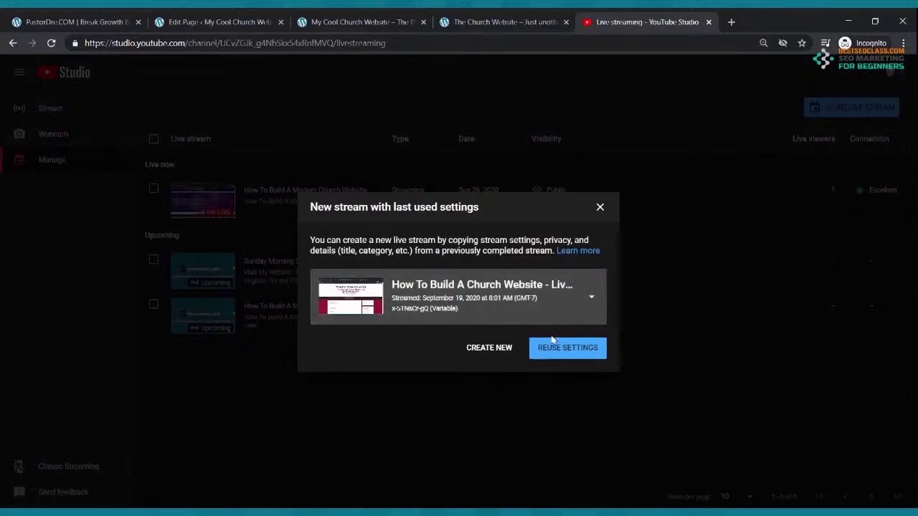
left_click(492, 351)
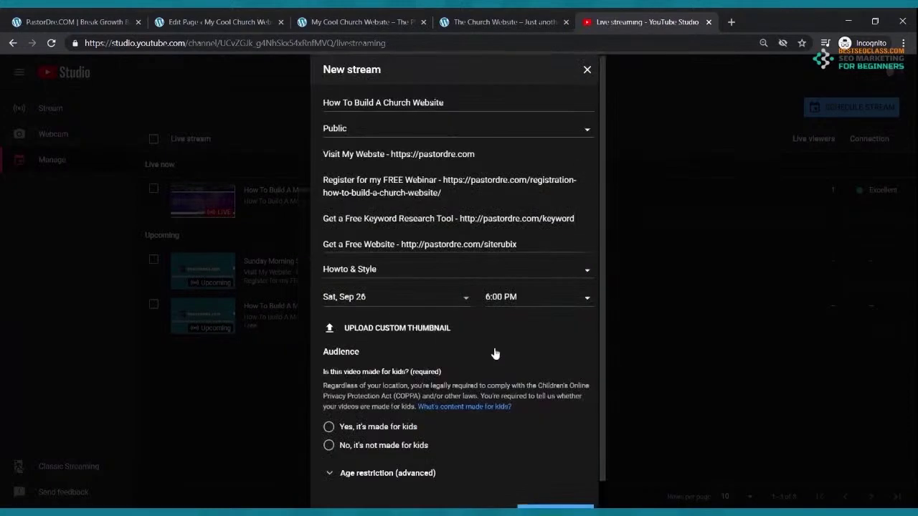
left_click_drag(442, 102, 286, 119)
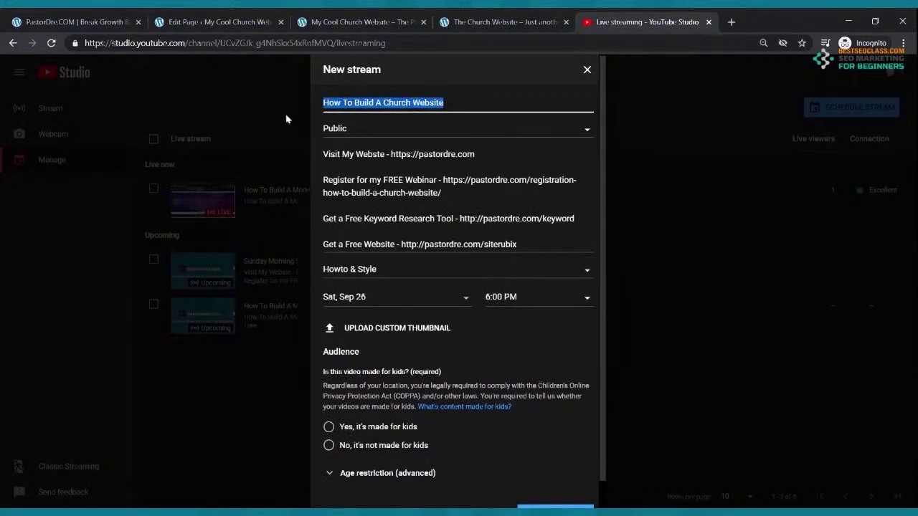
type("Sunday Morning Live Feed")
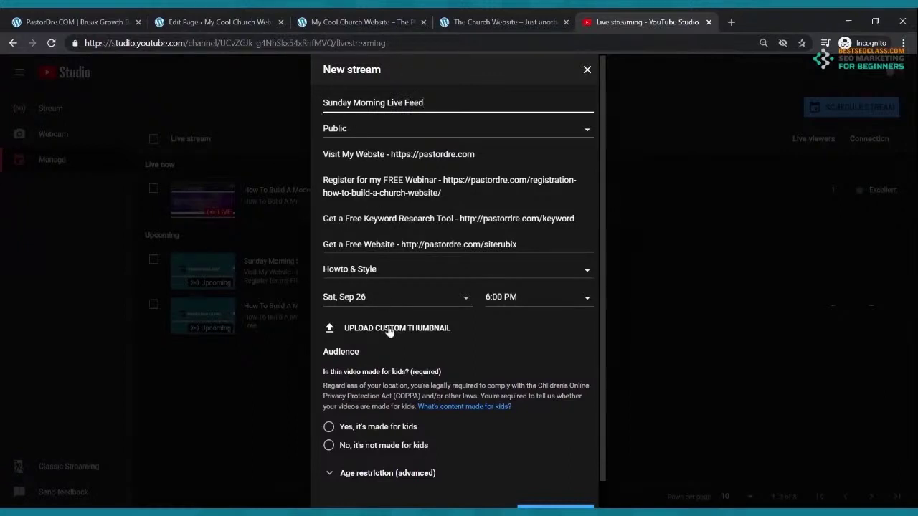
Schedule the stream for Sun, Sep 27 at 9:00 AM
left_click(470, 303)
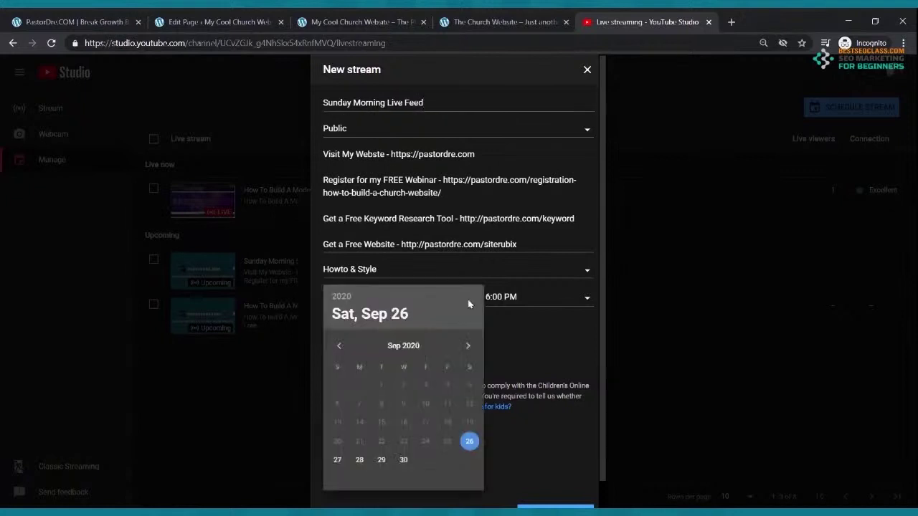
left_click(337, 459)
left_click(587, 306)
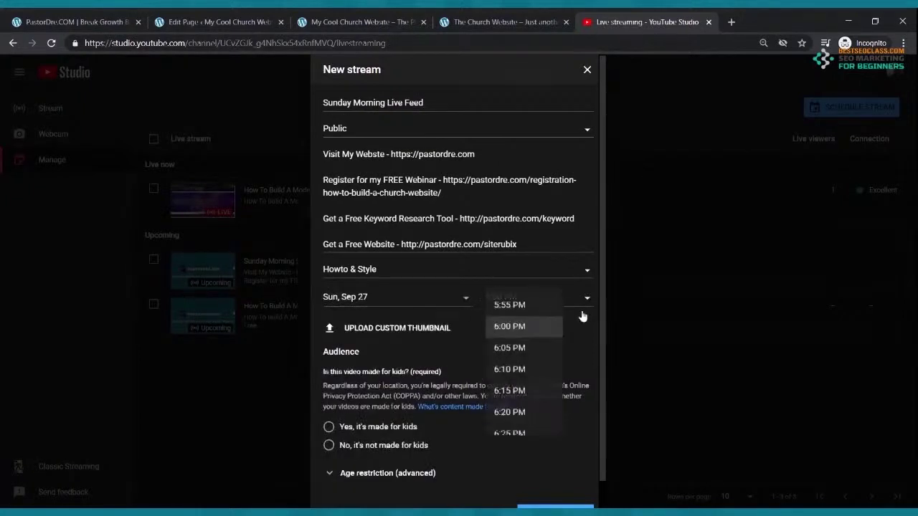
scroll(516, 358, "up", 4)
scroll(491, 349, "up", 6)
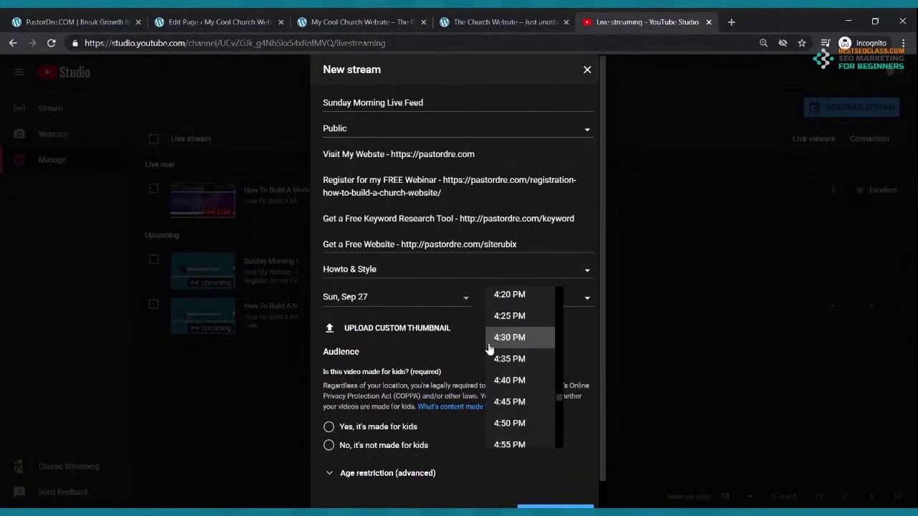
scroll(492, 348, "up", 9)
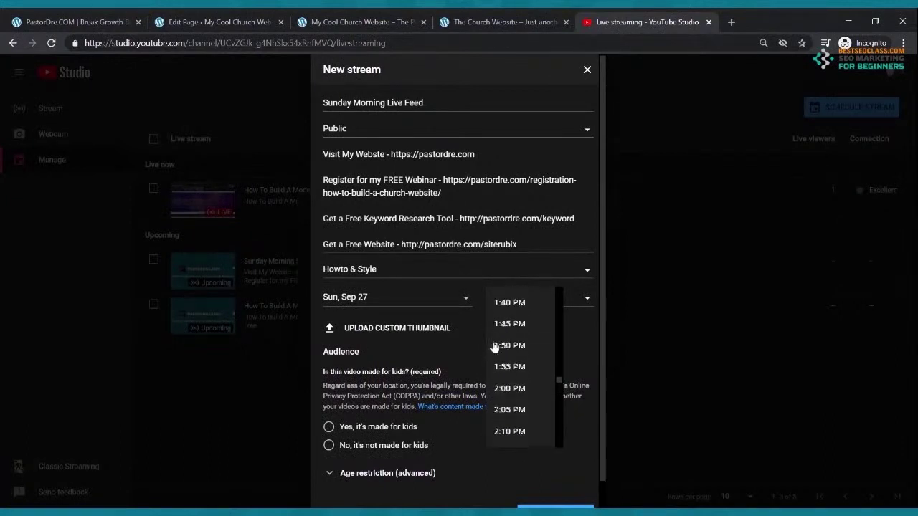
scroll(499, 344, "up", 6)
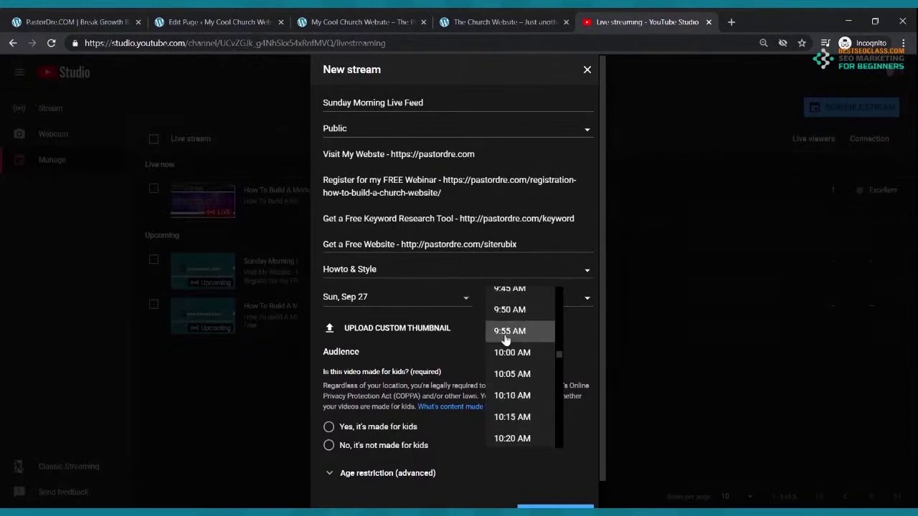
scroll(505, 342, "up", 3)
scroll(506, 338, "up", 2)
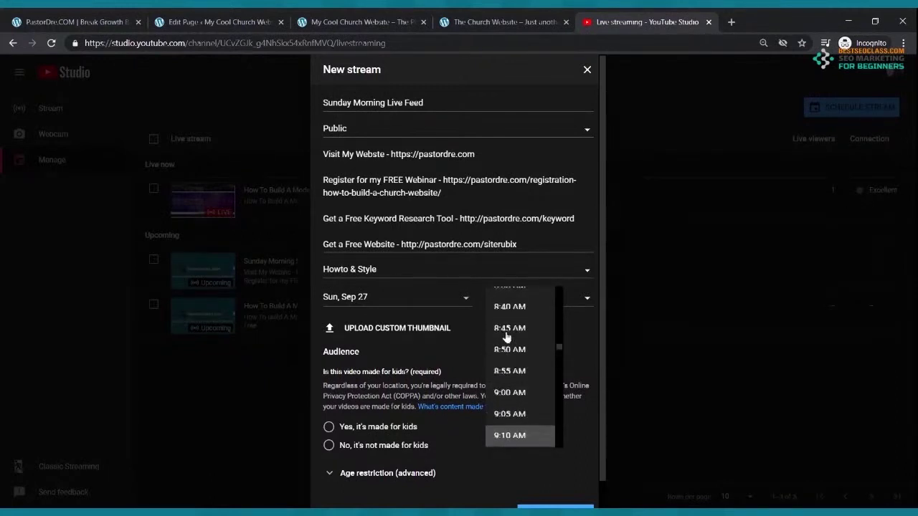
left_click(509, 392)
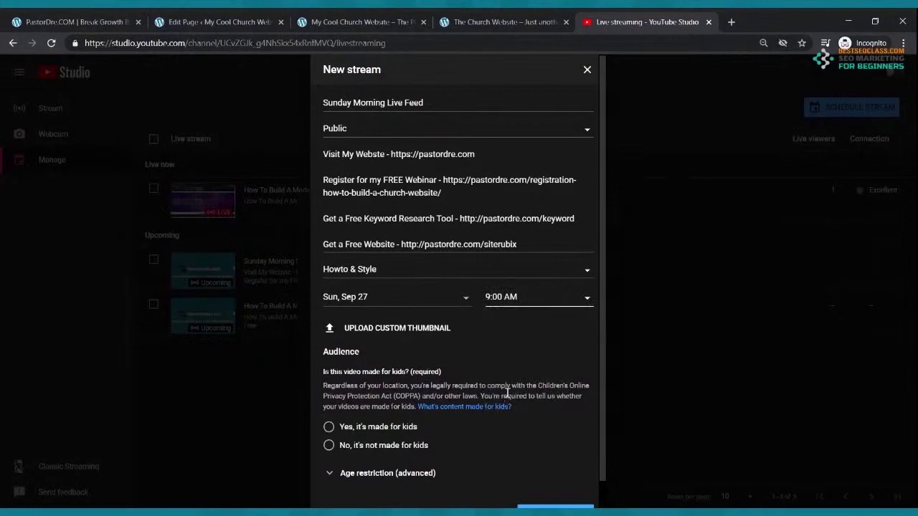
Mark the stream 'No, it's not made for kids' and create it
left_click(329, 445)
scroll(408, 346, "down", 1)
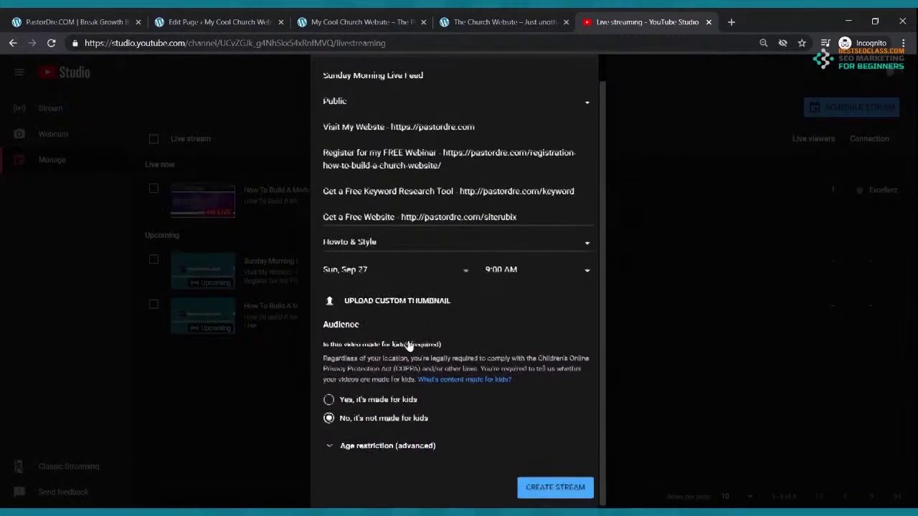
left_click(545, 485)
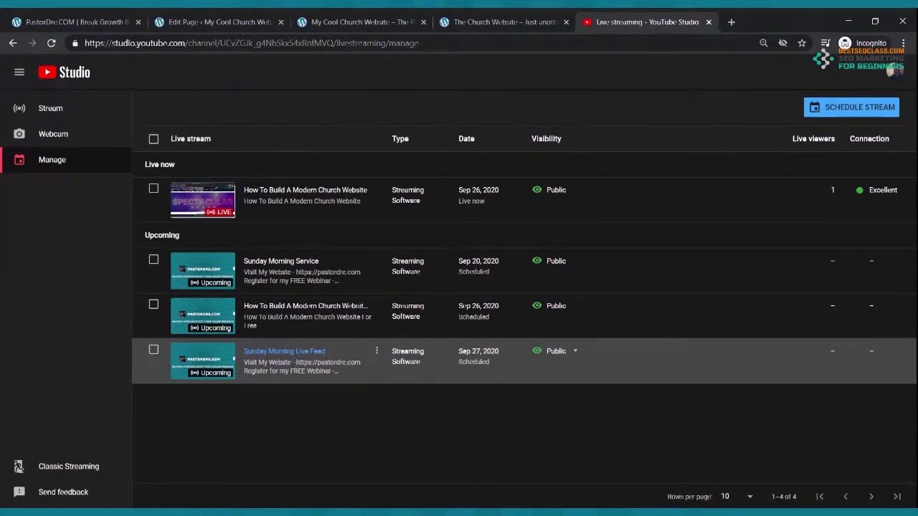
Copy the Sunday Morning Live Feed stream's share link from its Share dialog
left_click(217, 362)
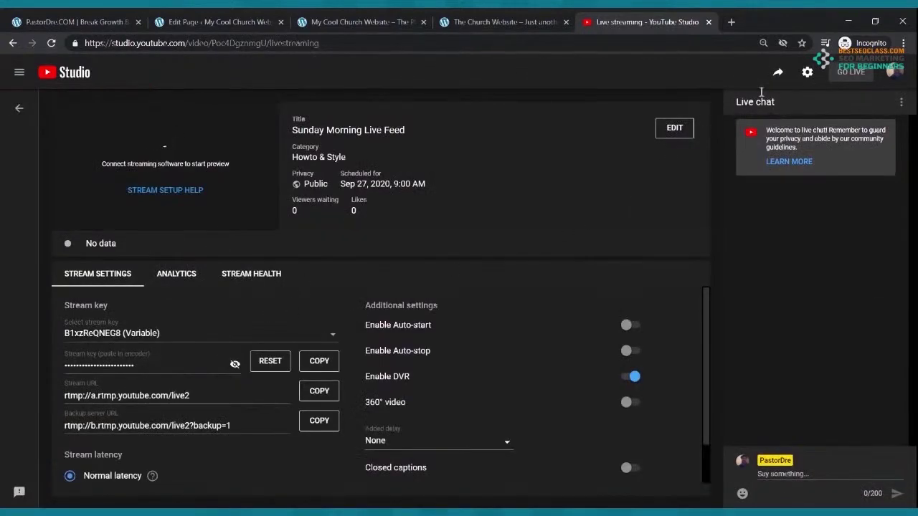
left_click(778, 73)
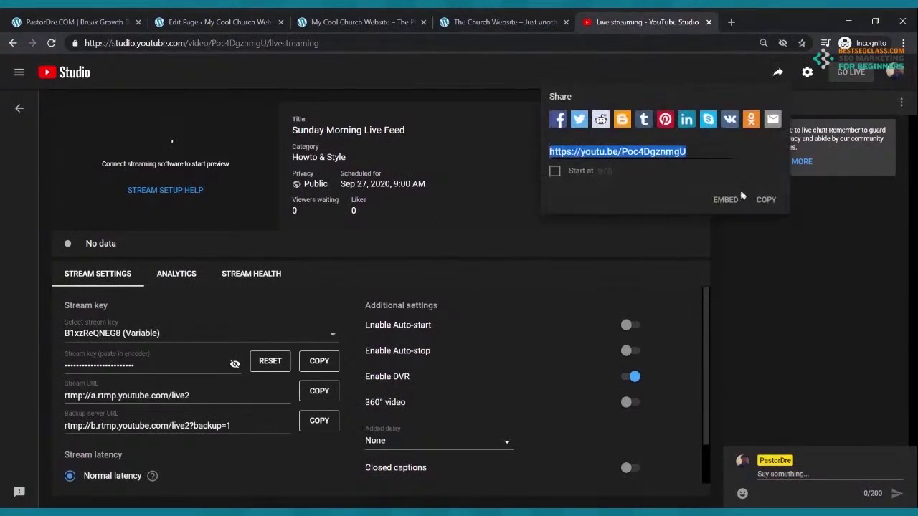
left_click(764, 201)
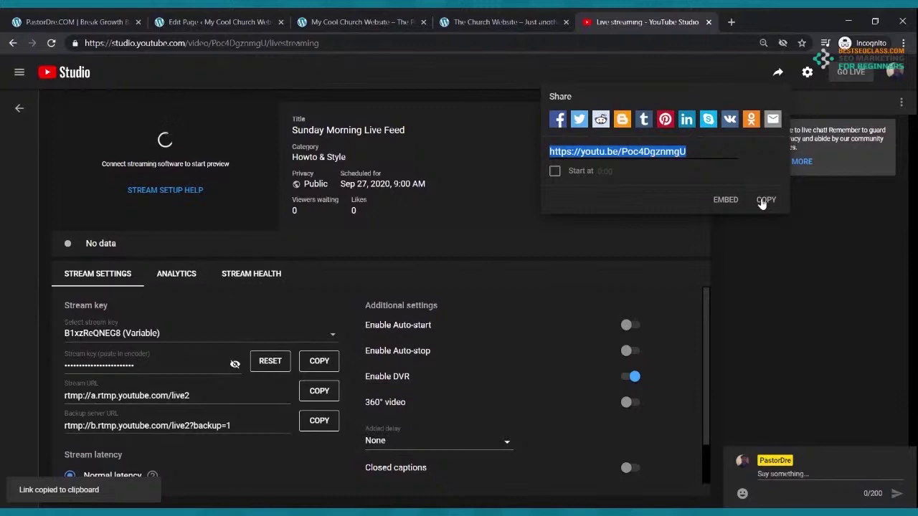
left_click(244, 22)
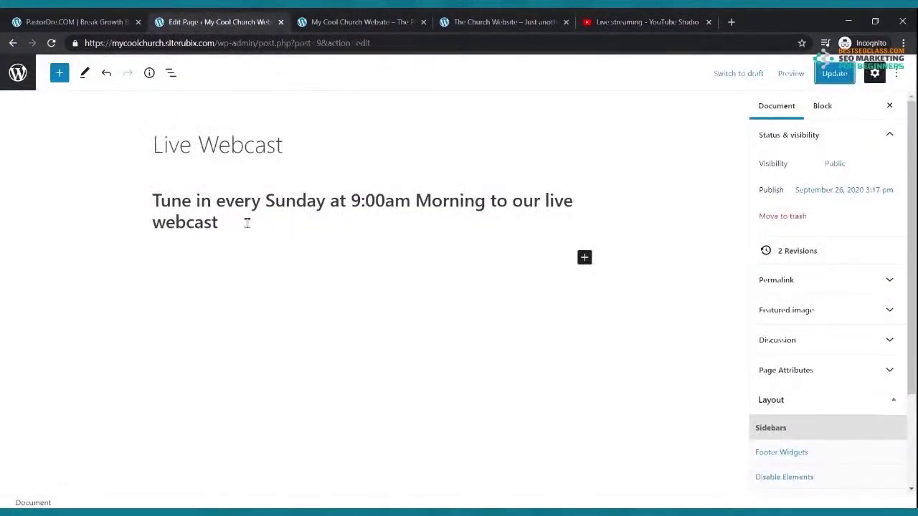
Add a YouTube embed block under the heading with the Sunday Morning Live Feed link
left_click(585, 257)
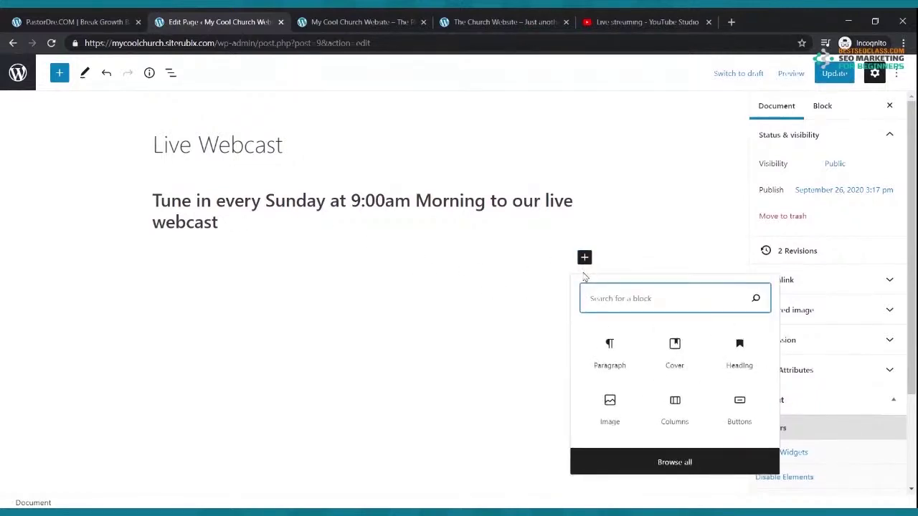
type("you")
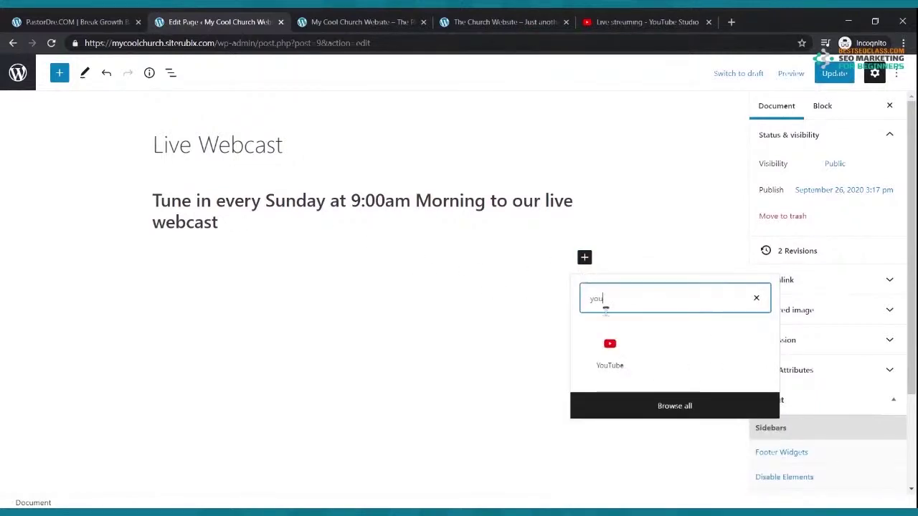
left_click(609, 349)
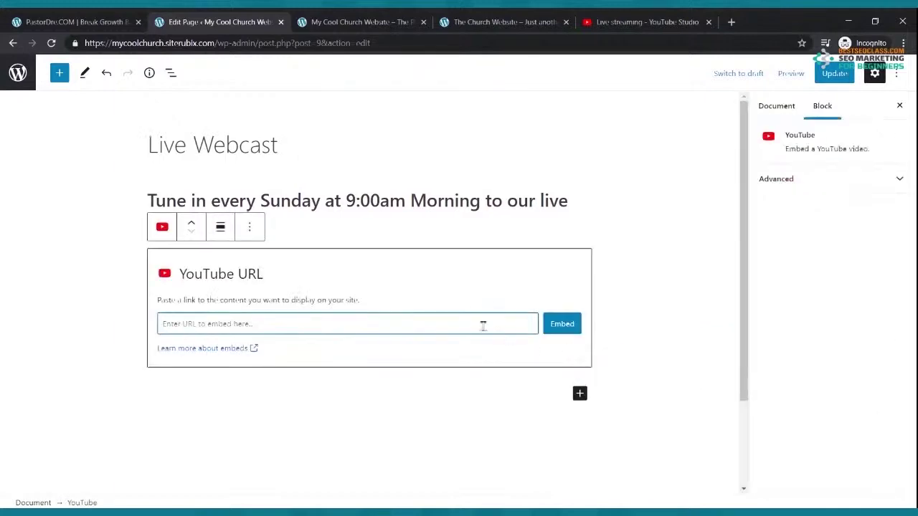
left_click(624, 22)
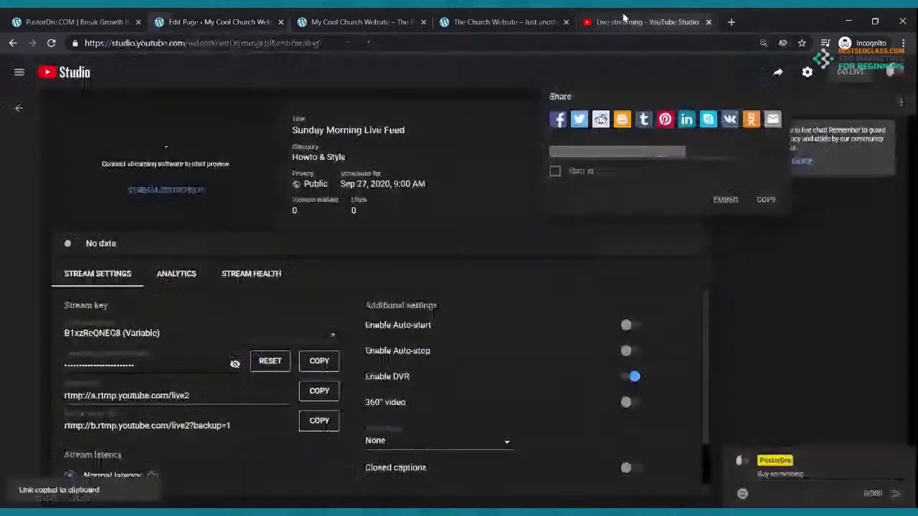
left_click(764, 200)
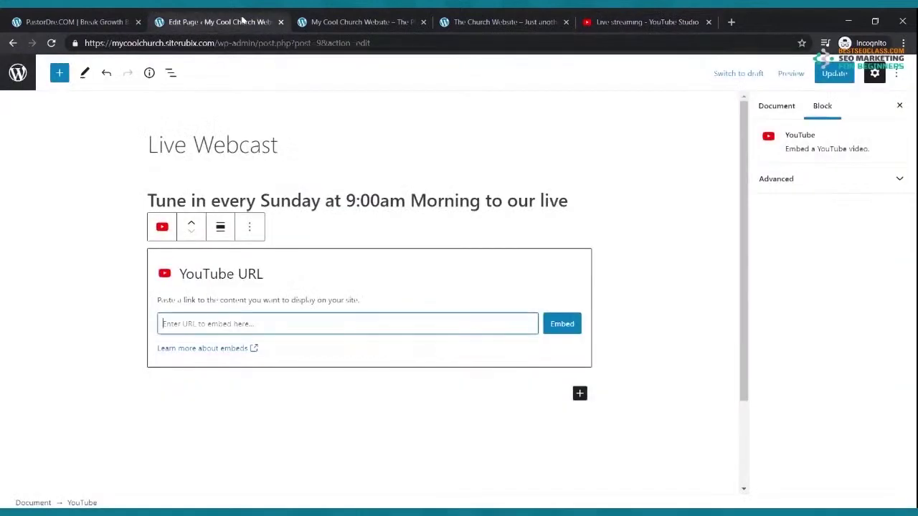
left_click(250, 22)
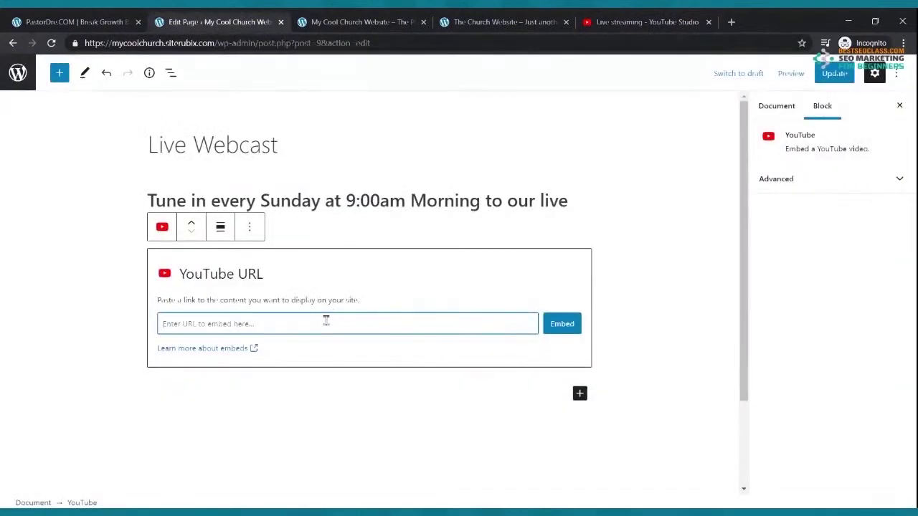
key("ctrl+v")
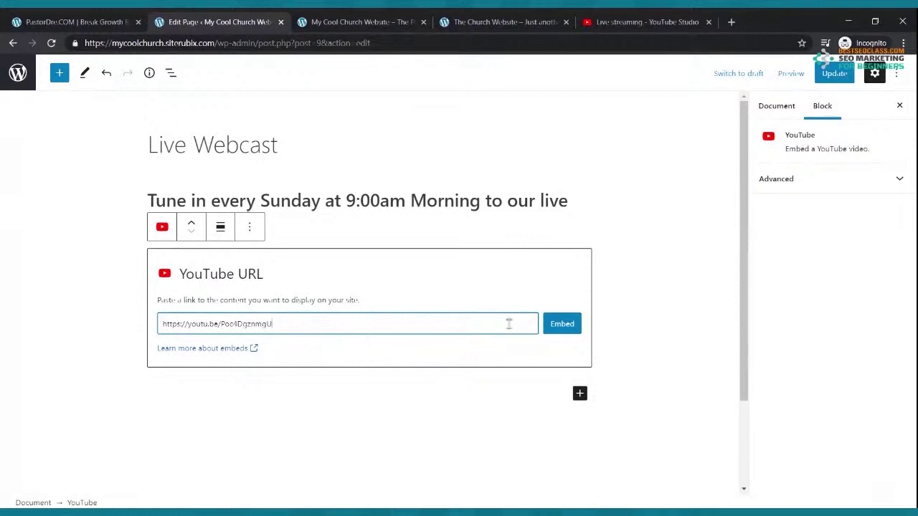
left_click(566, 325)
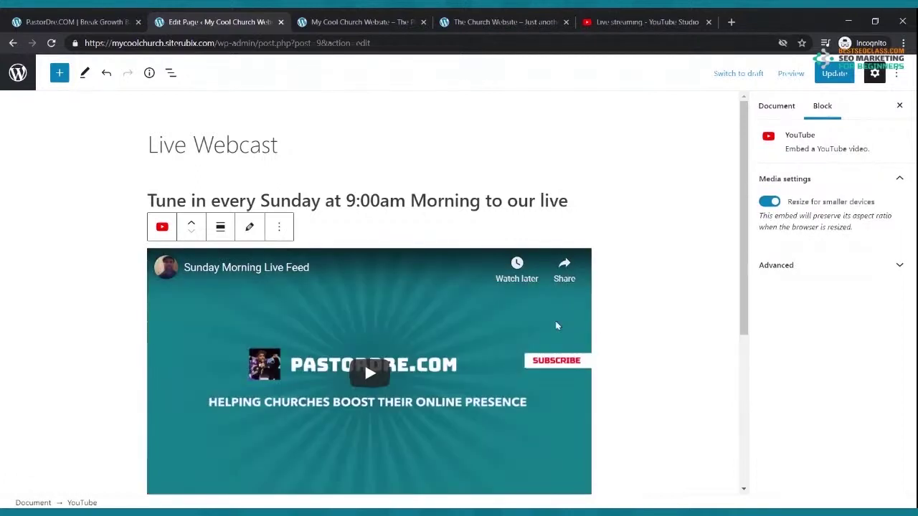
Update the Live Webcast page and view the live church homepage
left_click(817, 77)
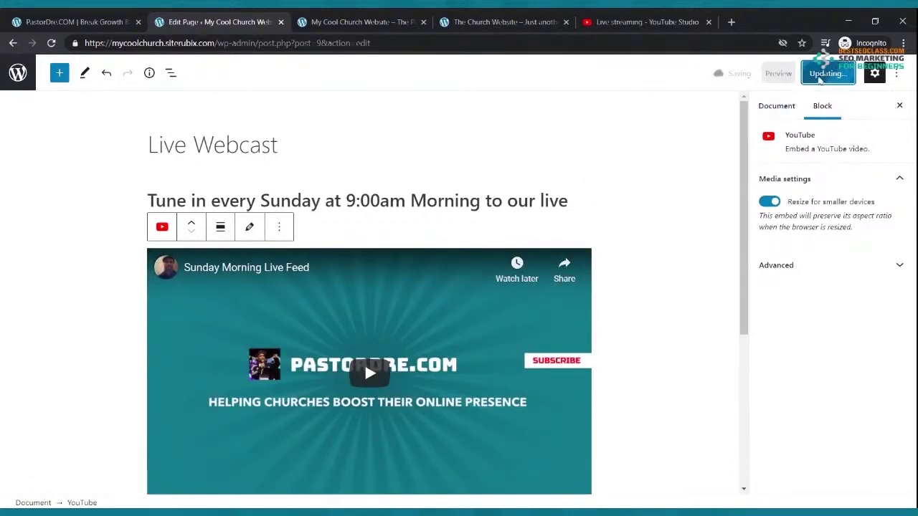
left_click(370, 17)
scroll(274, 119, "up", 10)
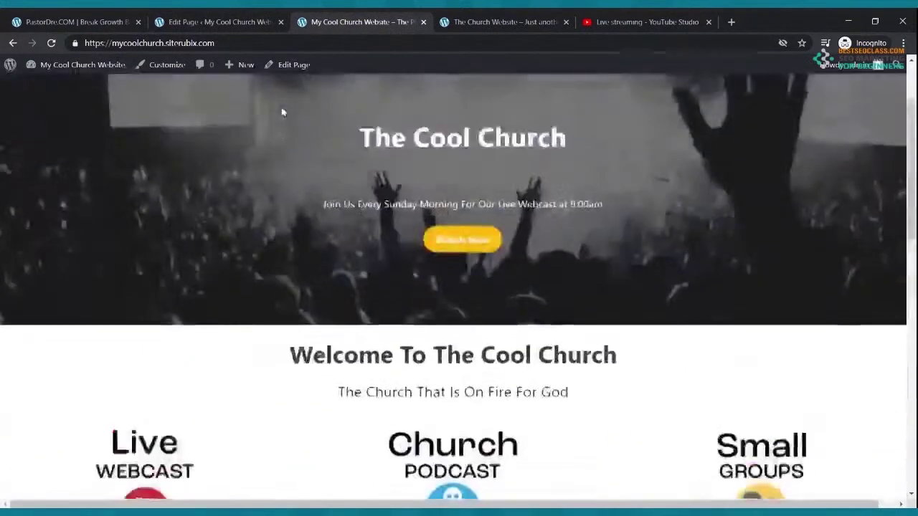
scroll(274, 119, "up", 2)
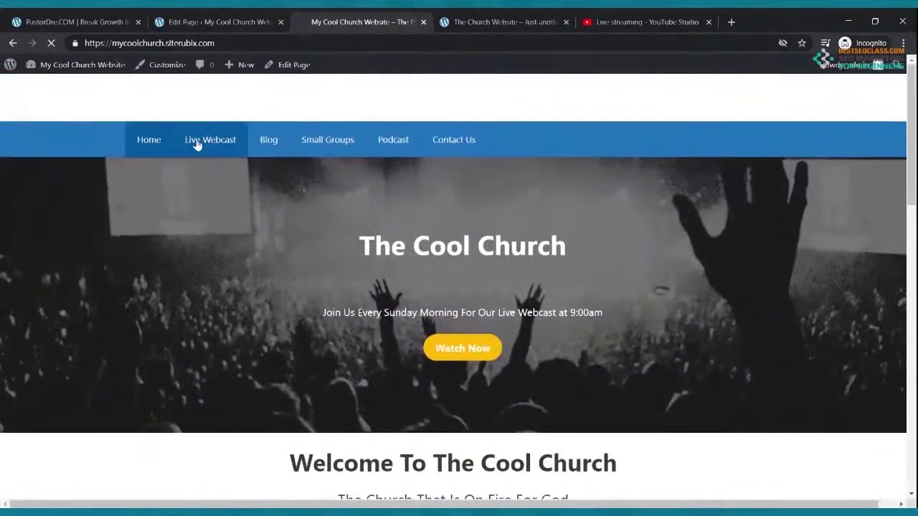
View the published Live Webcast page with its Sunday 9:00am heading and embedded stream
left_click(197, 142)
scroll(360, 177, "down", 2)
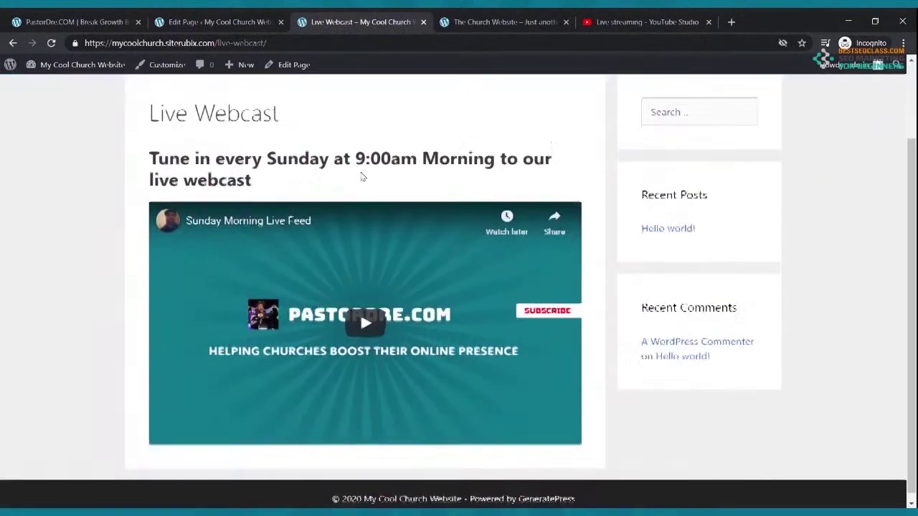
scroll(385, 206, "up", 2)
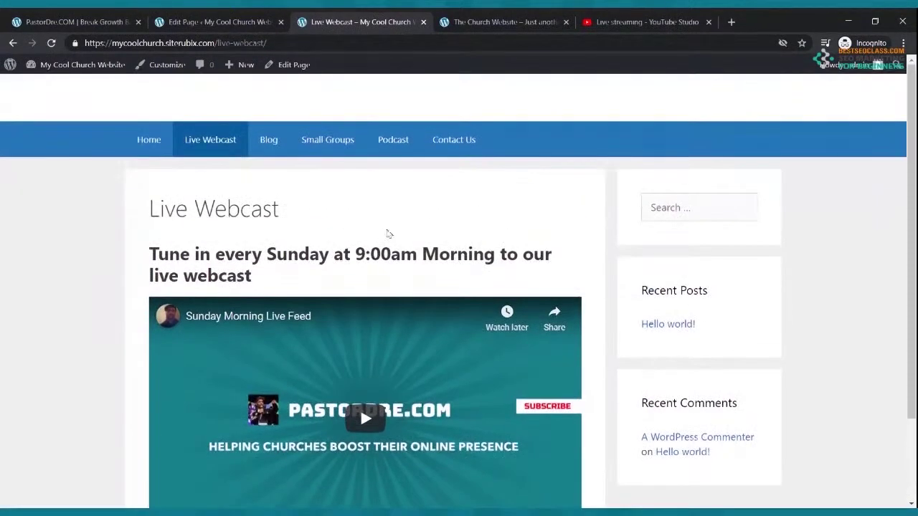
Close the YouTube Studio tab and return to the live Live Webcast page
left_click(701, 23)
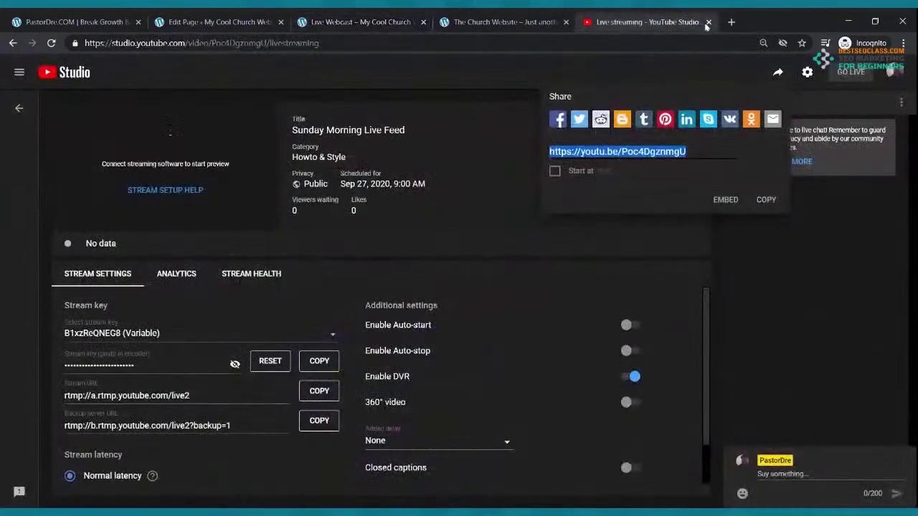
left_click(707, 22)
left_click(309, 22)
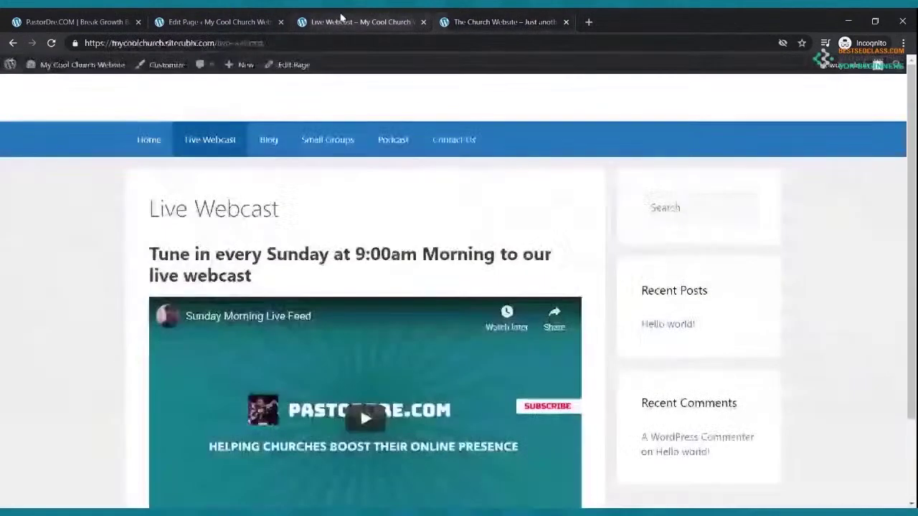
scroll(359, 116, "down", 2)
scroll(354, 117, "up", 2)
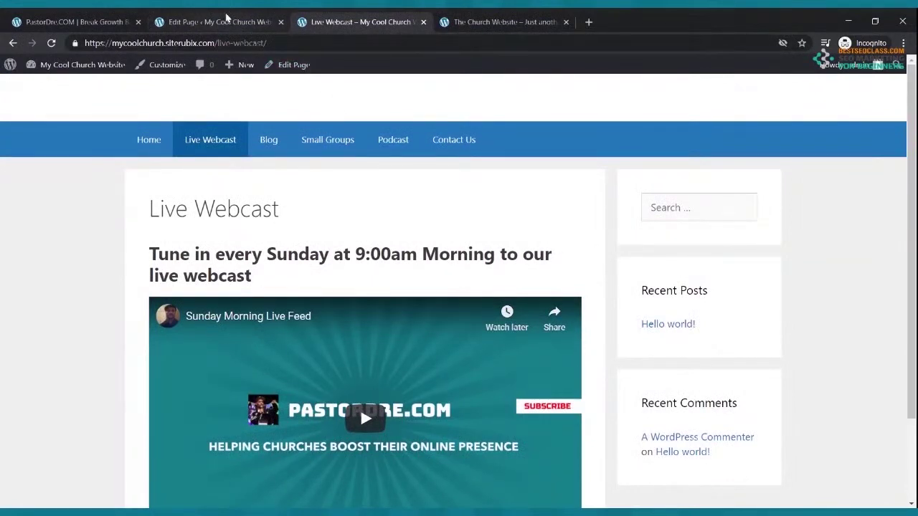
Set the Live Webcast page's Sidebars layout to Content (no sidebars) and update the page
left_click(215, 22)
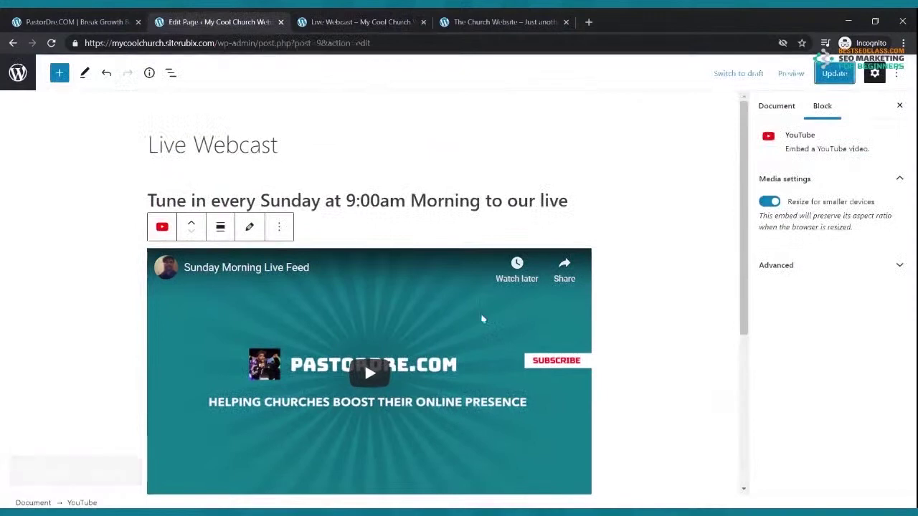
left_click(358, 230)
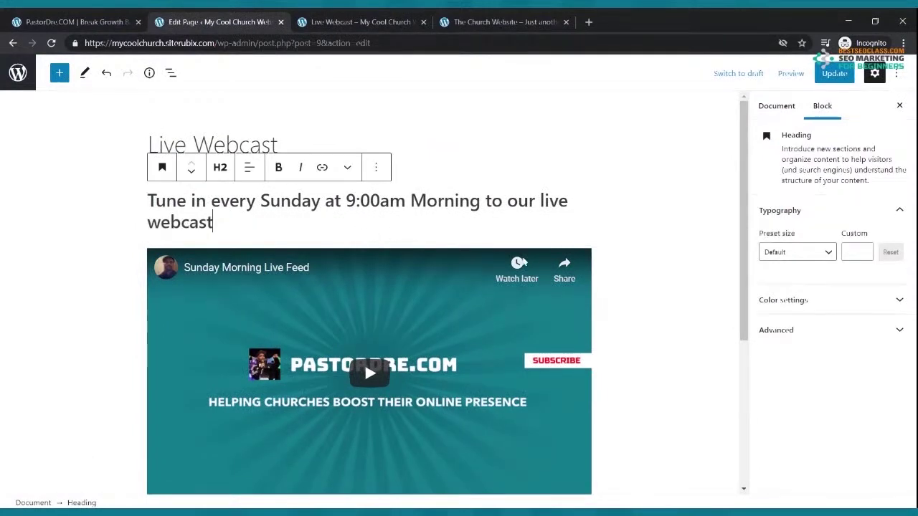
left_click(347, 146)
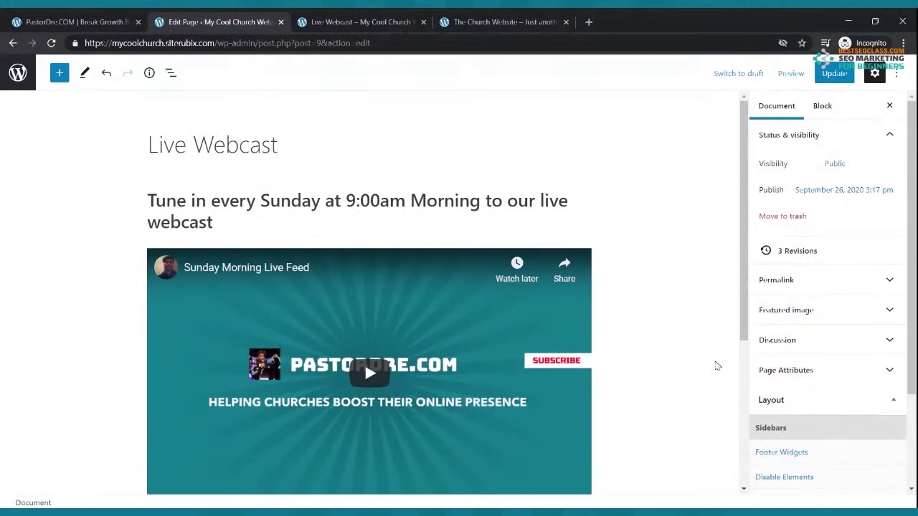
left_click(543, 361)
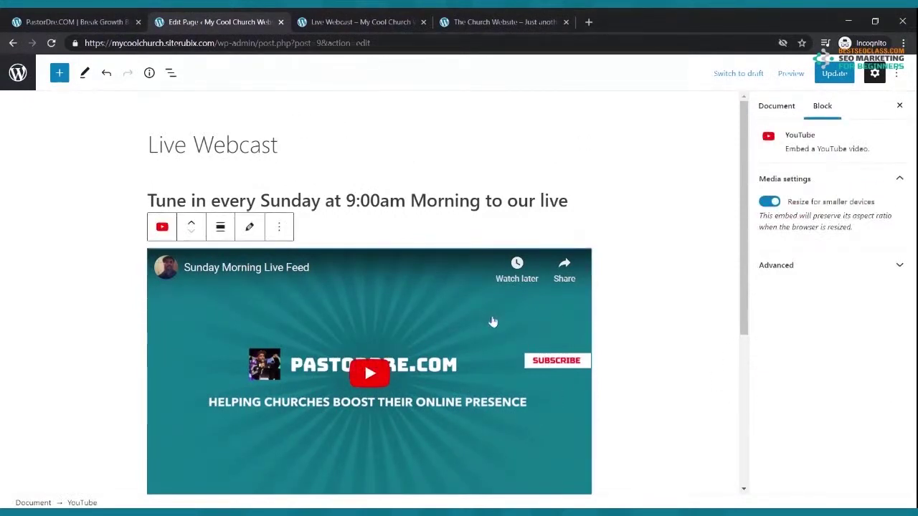
left_click(372, 146)
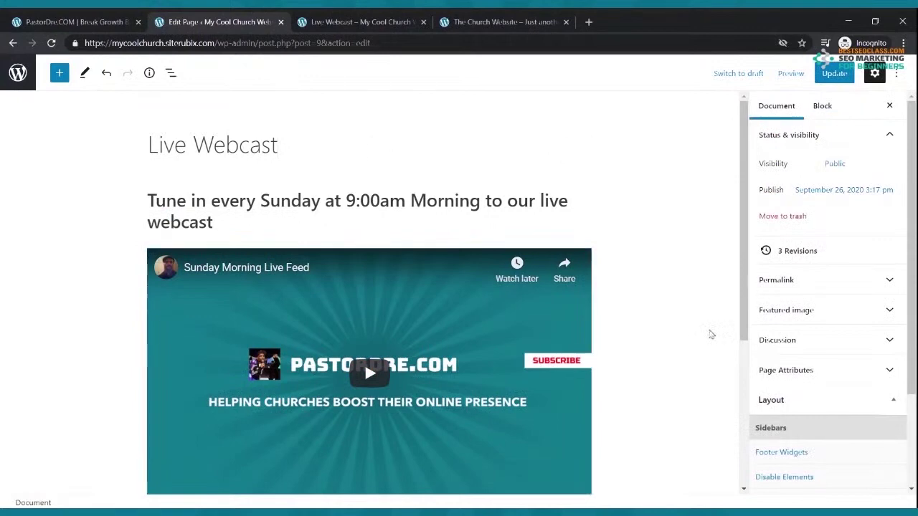
scroll(711, 332, "down", 3)
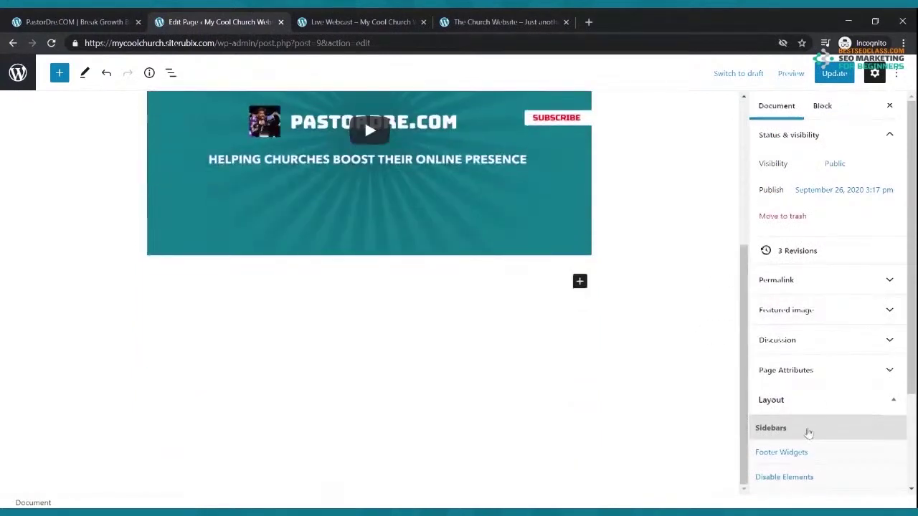
scroll(809, 433, "down", 3)
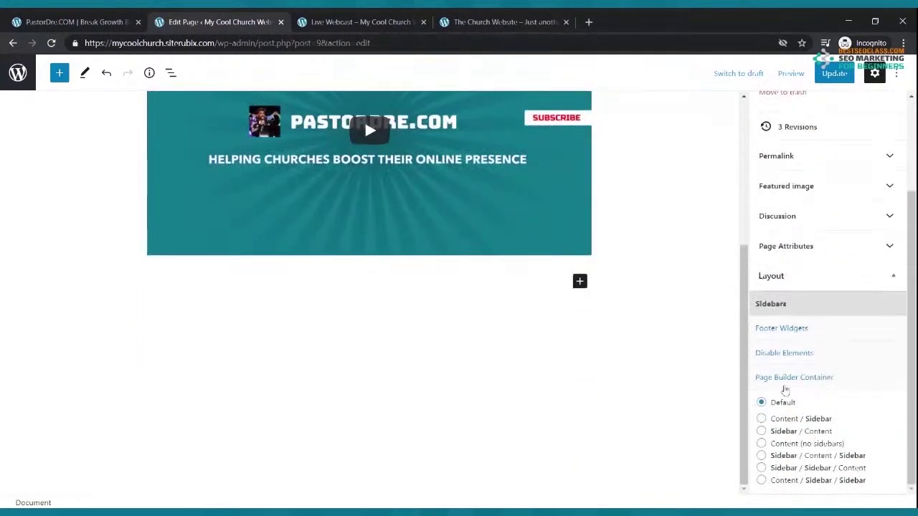
left_click(761, 444)
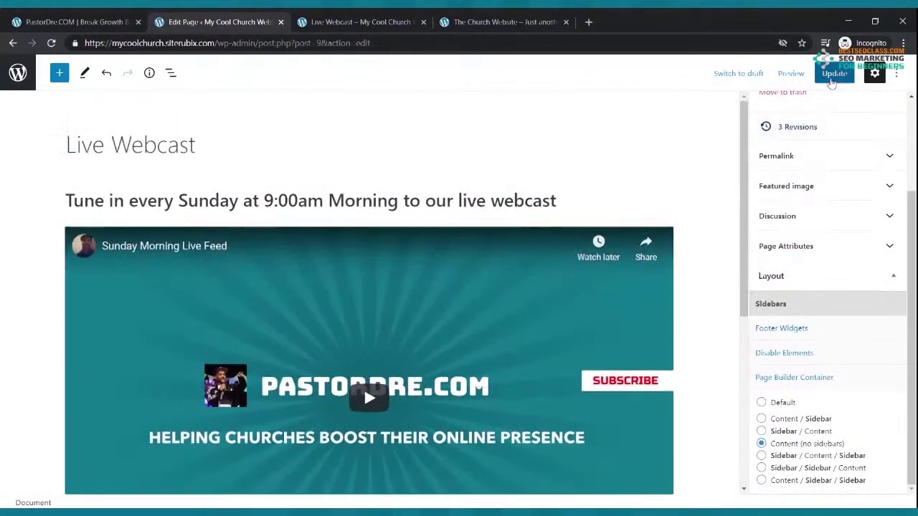
left_click(833, 73)
key("ctrl+Tab")
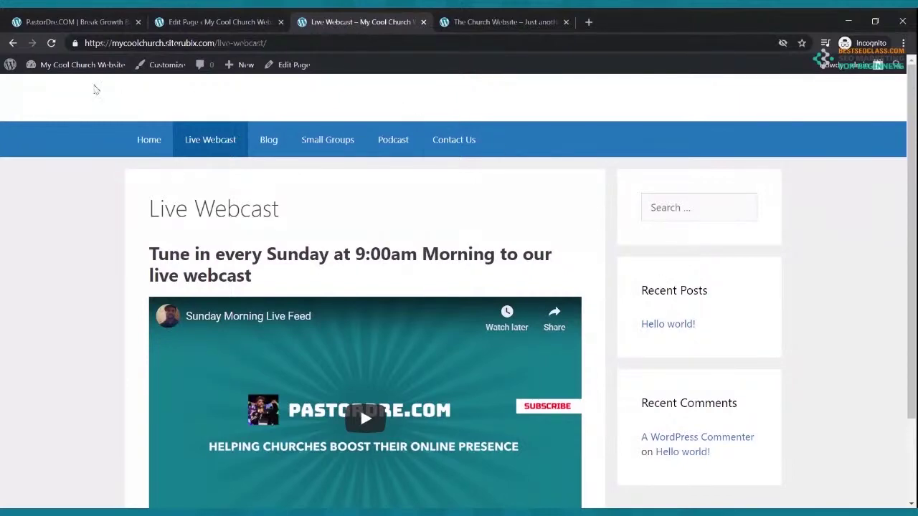
Reload the live Live Webcast page to confirm the sidebar-free, full-width layout, then return to the editor
left_click(51, 44)
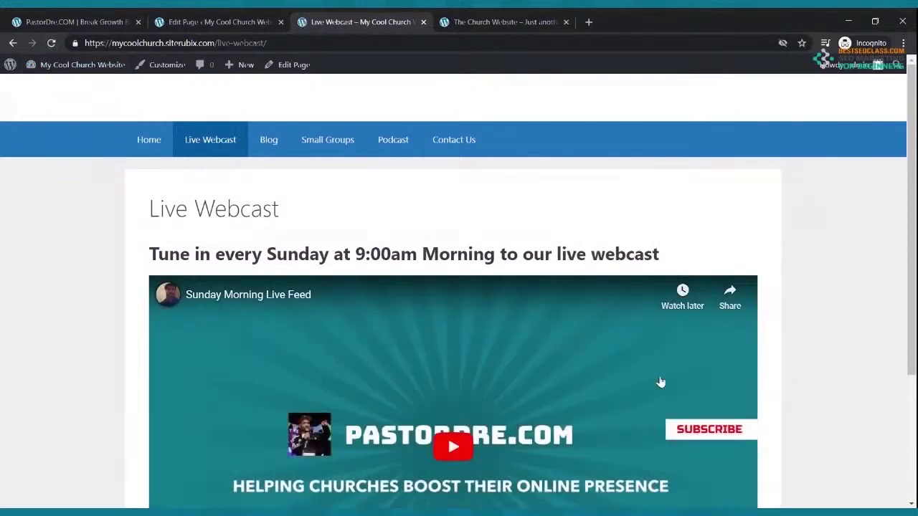
scroll(658, 378, "down", 5)
scroll(401, 230, "up", 5)
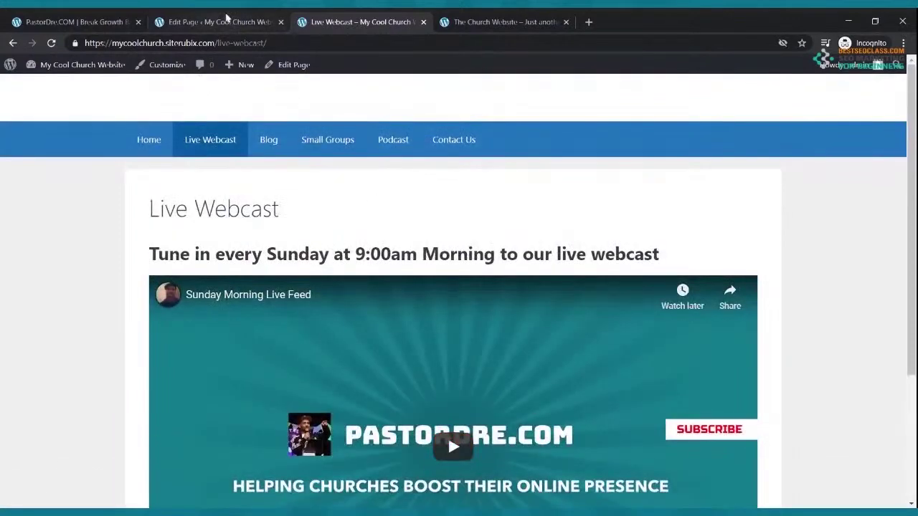
left_click(215, 21)
left_click(303, 147)
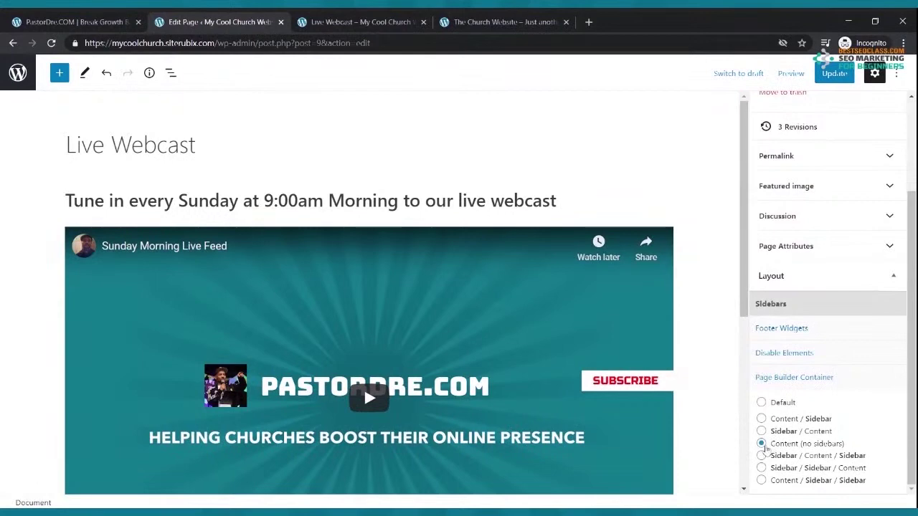
Update the Live Webcast page again, reload it live to check, then go to the homepage
left_click(833, 73)
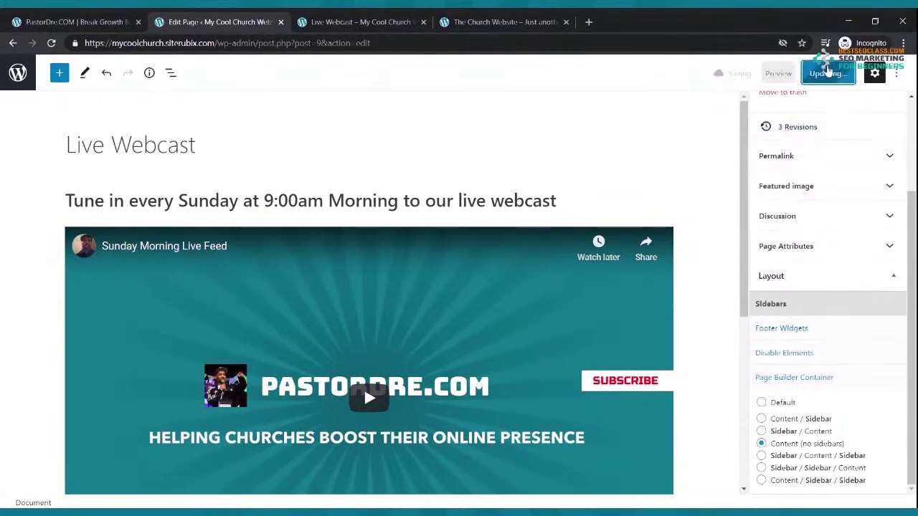
left_click(337, 22)
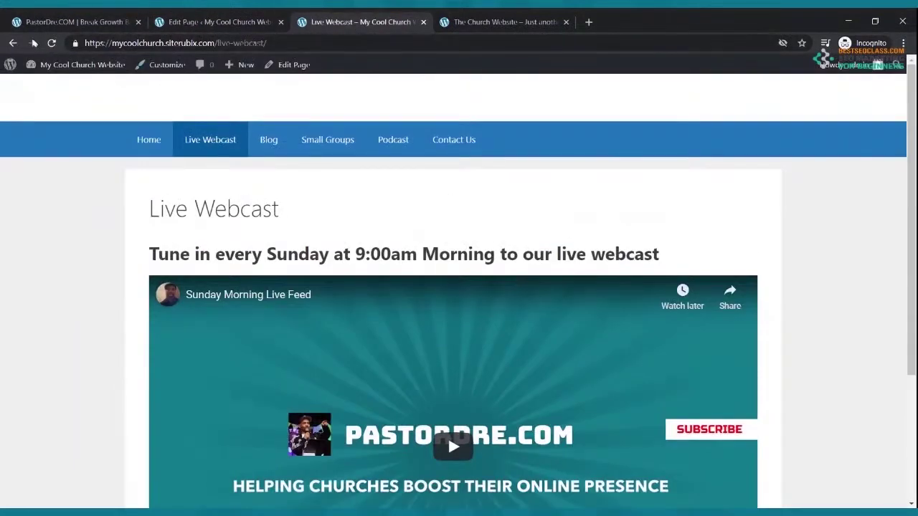
left_click(52, 43)
scroll(236, 186, "down", 2)
scroll(231, 189, "up", 2)
left_click(158, 151)
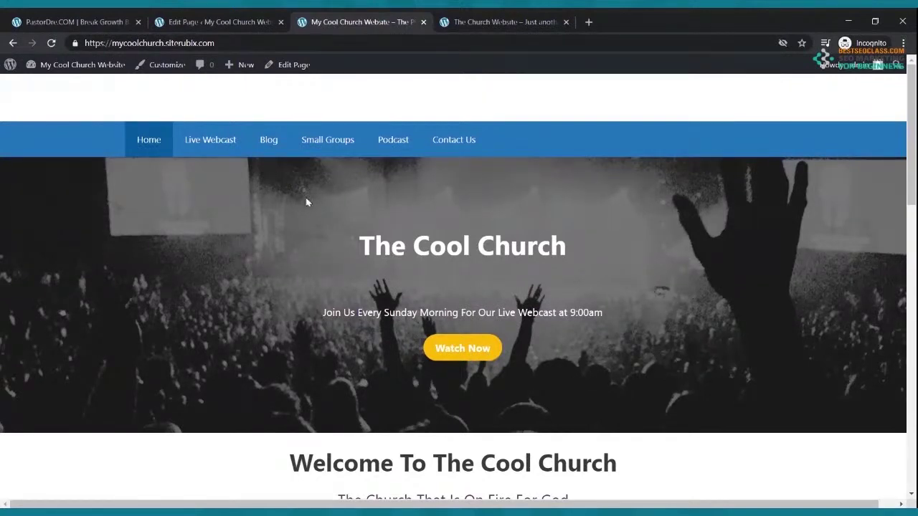
Open the Home page in the block editor from the Pages list
left_click(219, 24)
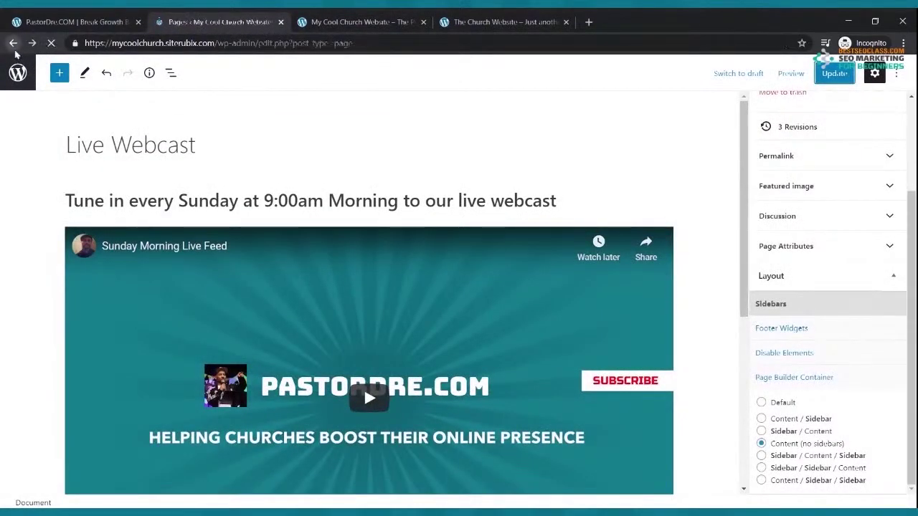
left_click(12, 43)
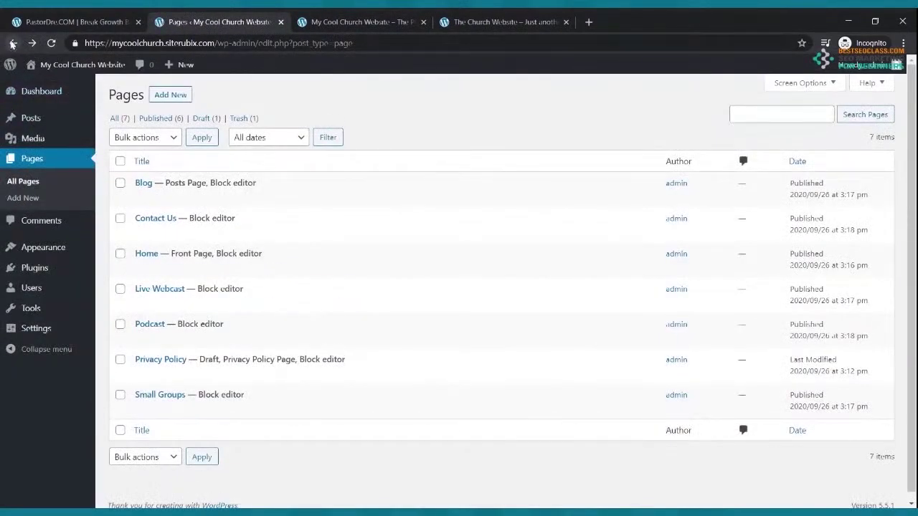
left_click(143, 269)
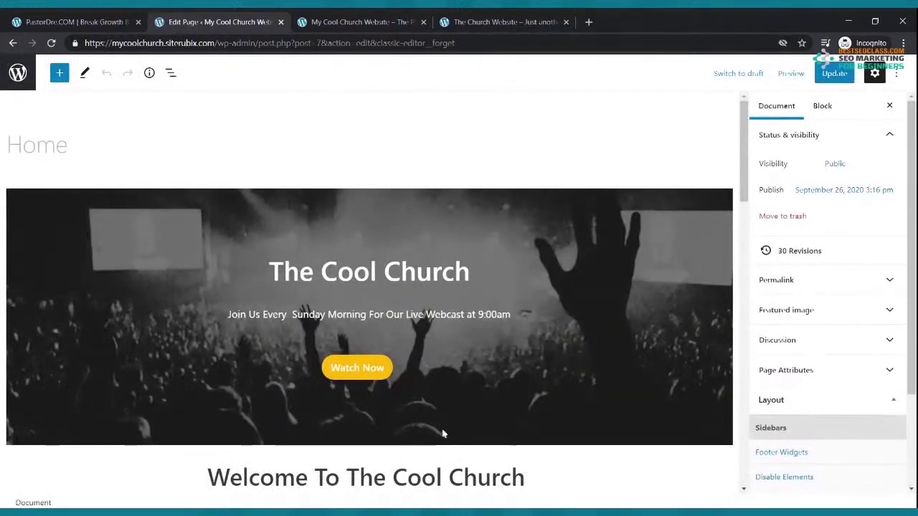
Select the homepage's Watch Now button and check the Live Webcast page address on the live site
left_click(378, 382)
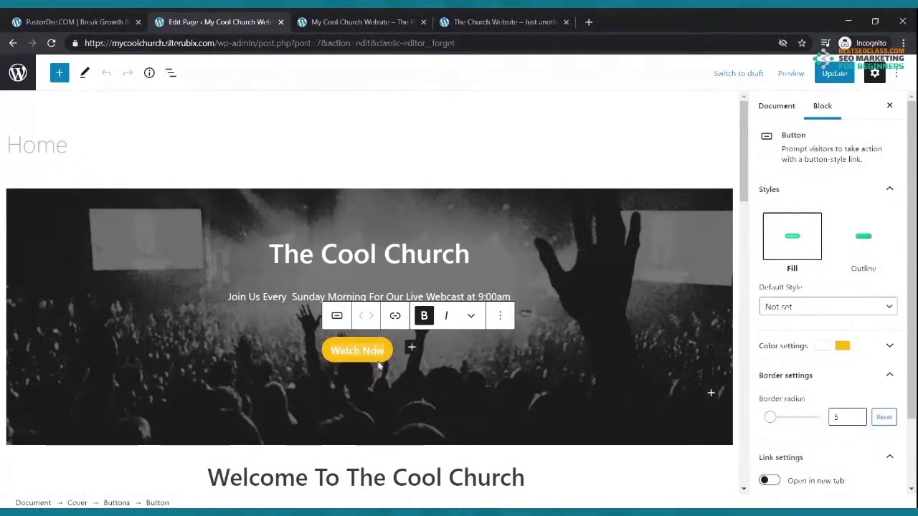
left_click(349, 24)
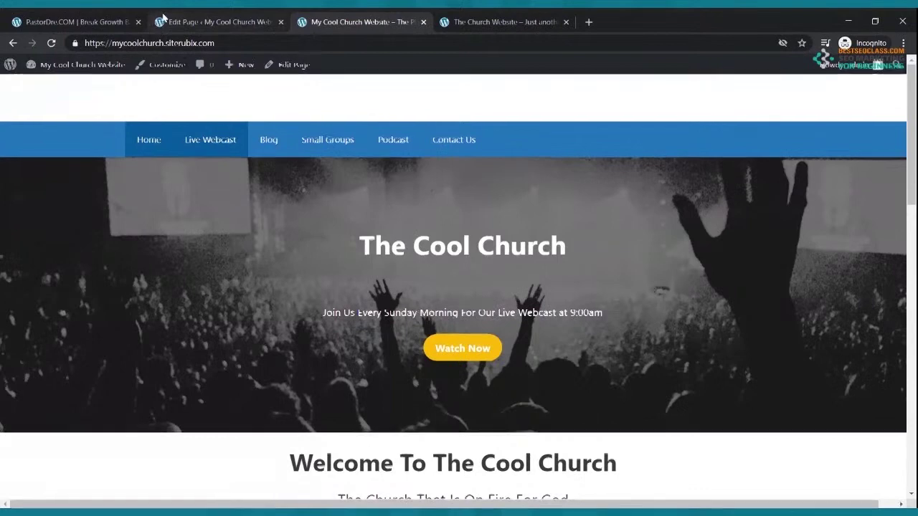
left_click(159, 22)
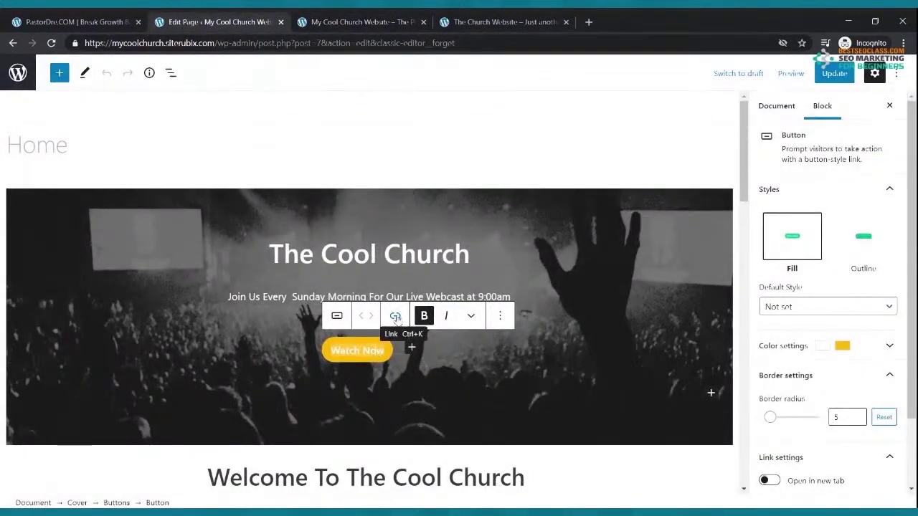
Link Watch Now to the pasted live-webcast URL and update the Home page
left_click(395, 317)
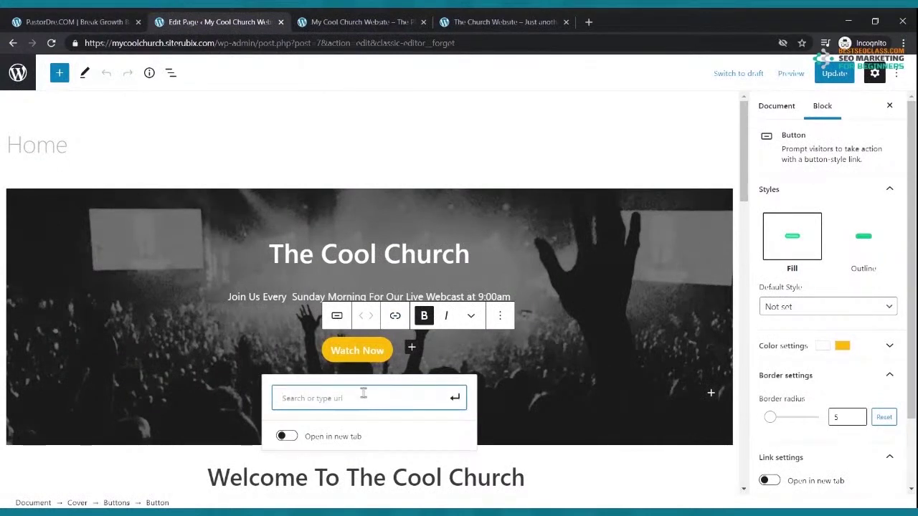
type("https://mycoolchurch.siterubix.com/live-webcast/")
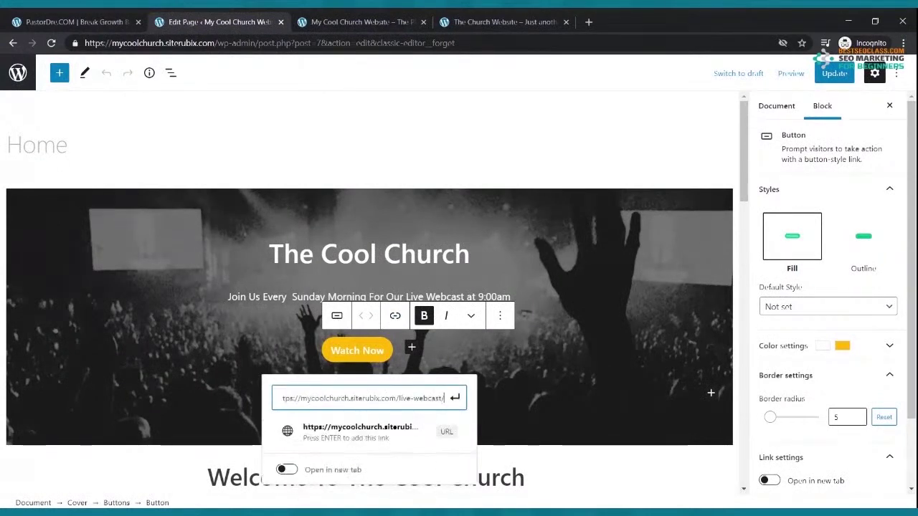
left_click(455, 400)
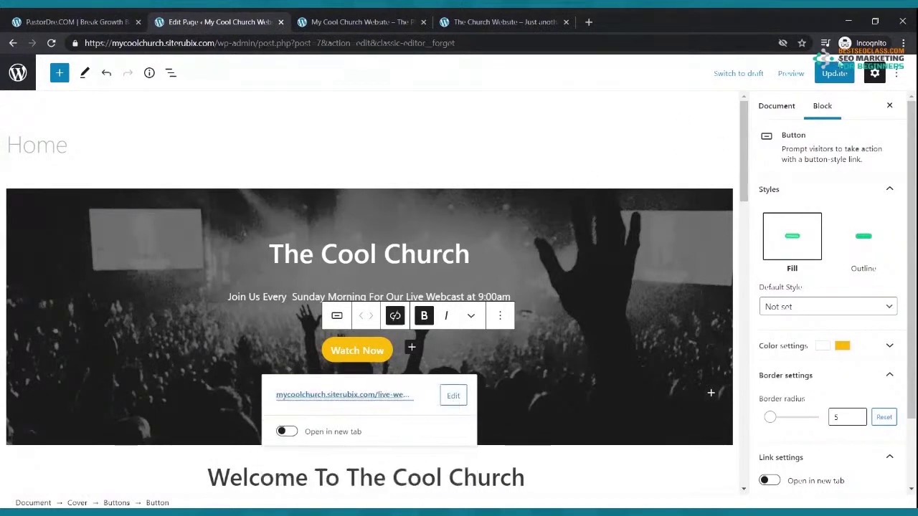
left_click(832, 74)
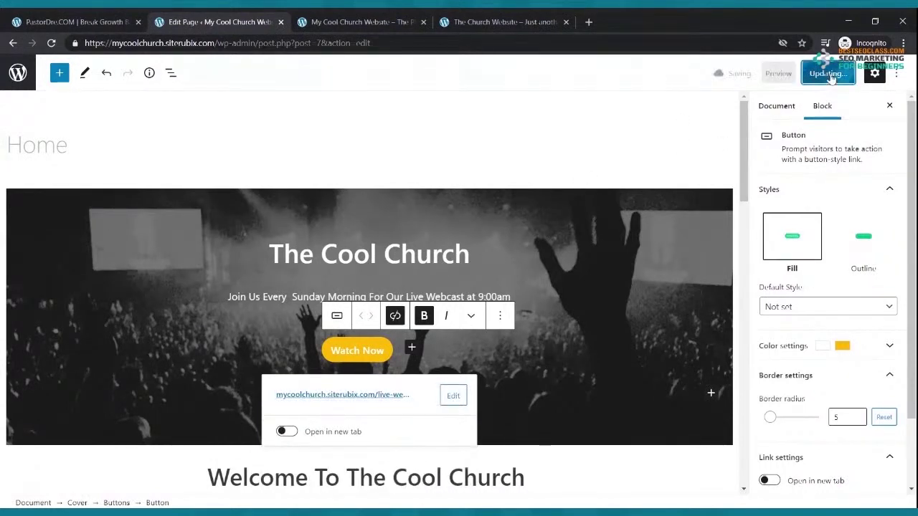
left_click(387, 22)
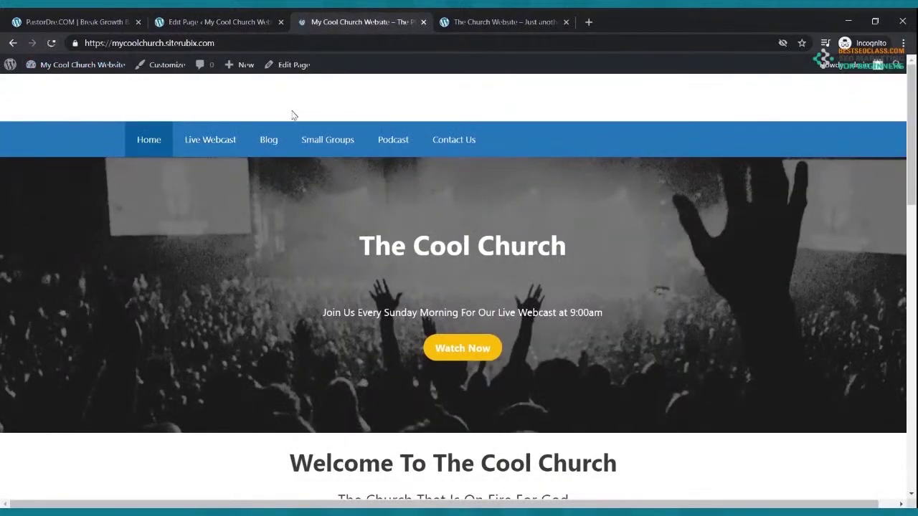
Test the Watch Now button twice and scroll through the full-width Live Webcast page it opens
left_click(447, 349)
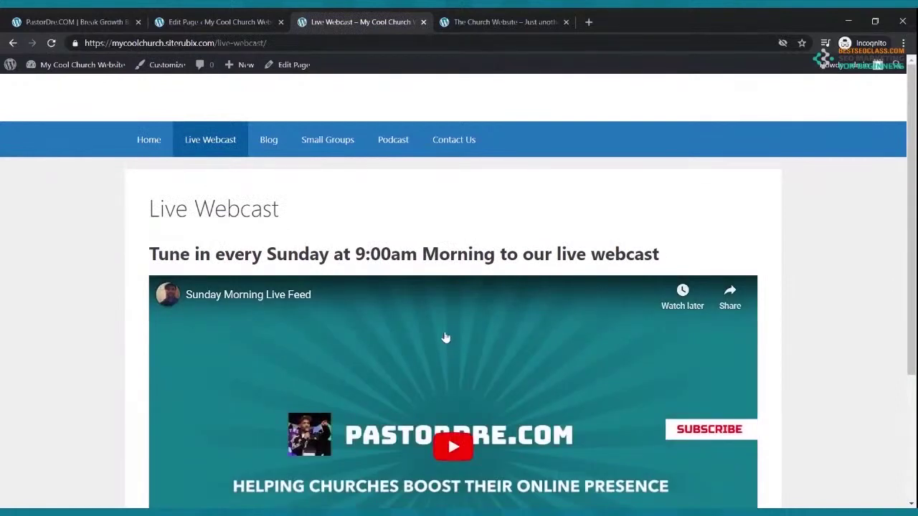
left_click(159, 150)
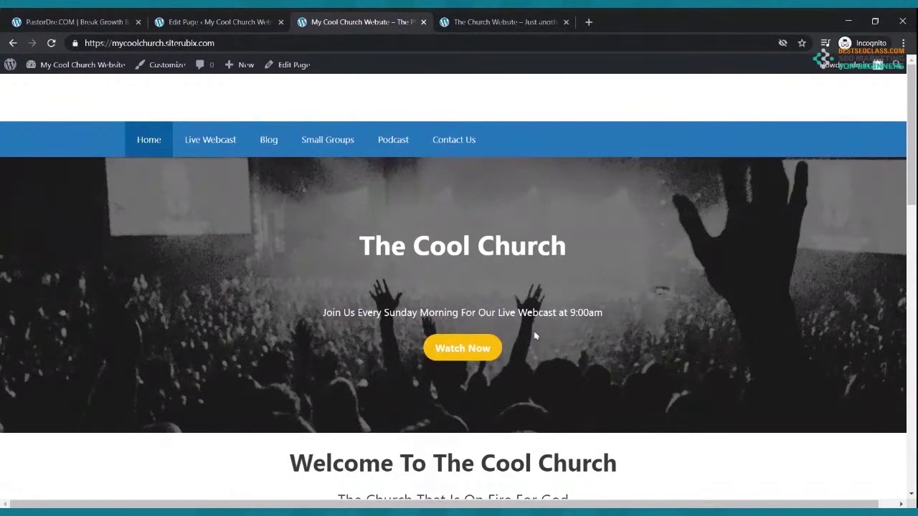
left_click(479, 349)
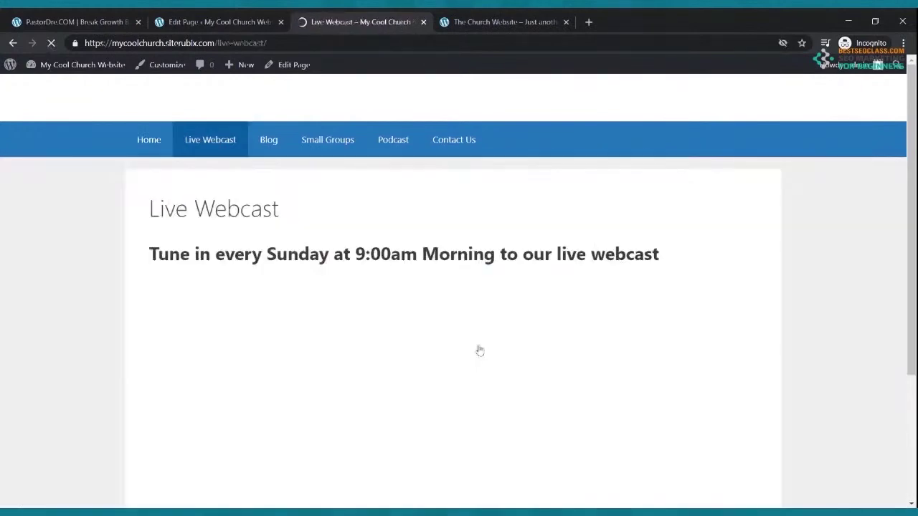
scroll(480, 348, "down", 3)
scroll(480, 349, "up", 3)
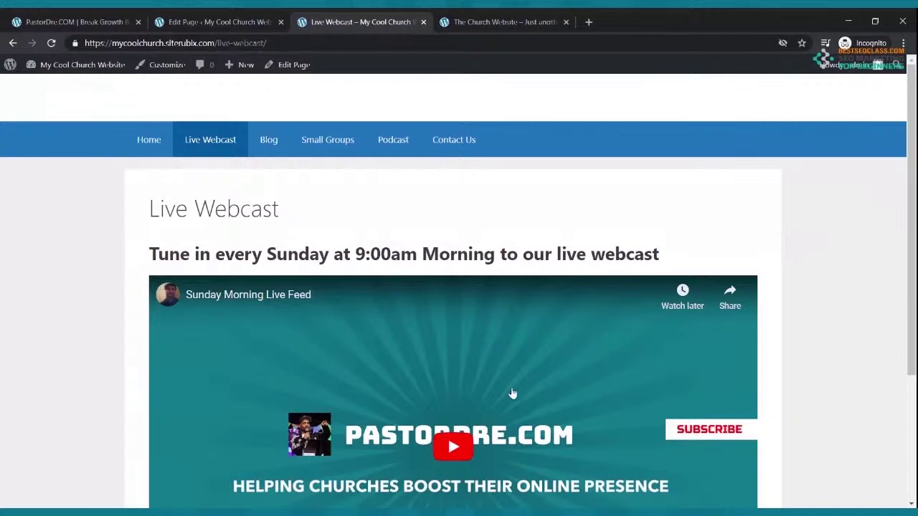
scroll(487, 362, "down", 1)
scroll(487, 362, "up", 1)
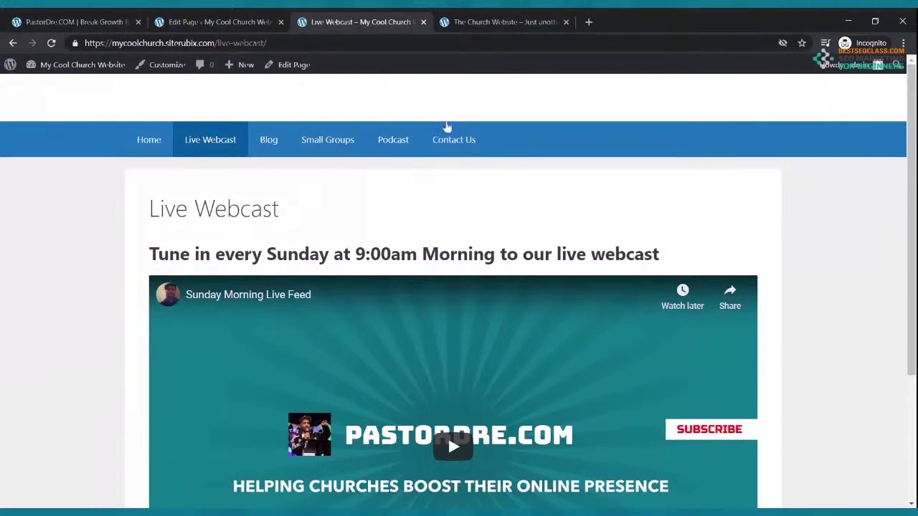
scroll(395, 180, "down", 3)
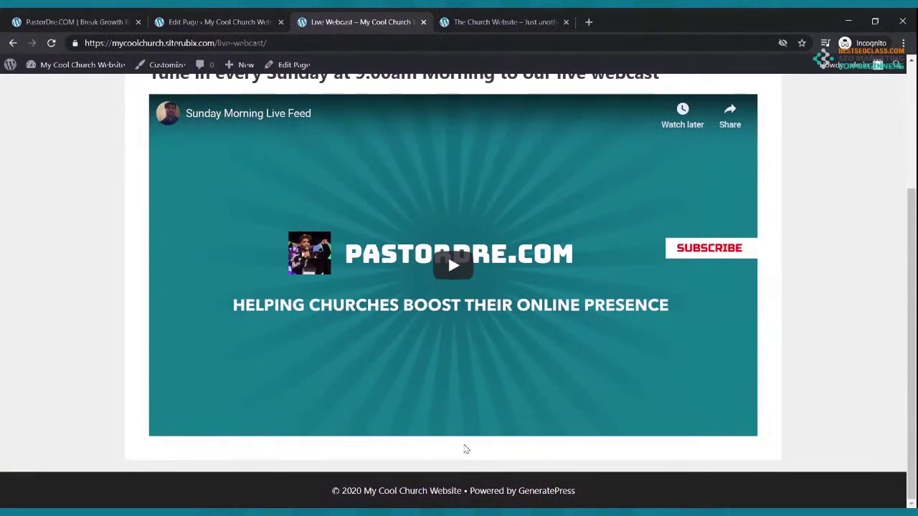
scroll(462, 441, "up", 3)
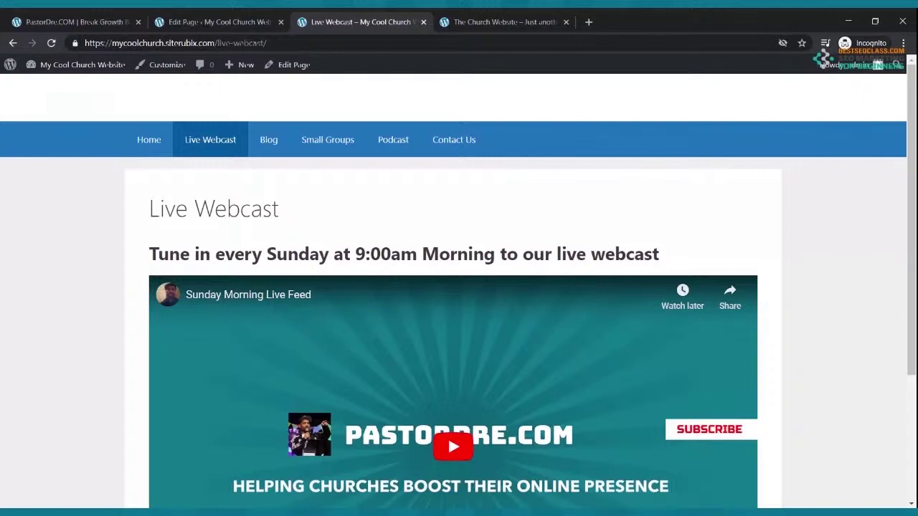
Browse the live Home and Live Webcast pages, ending back on The Cool Church home page
left_click(153, 139)
scroll(395, 218, "down", 8)
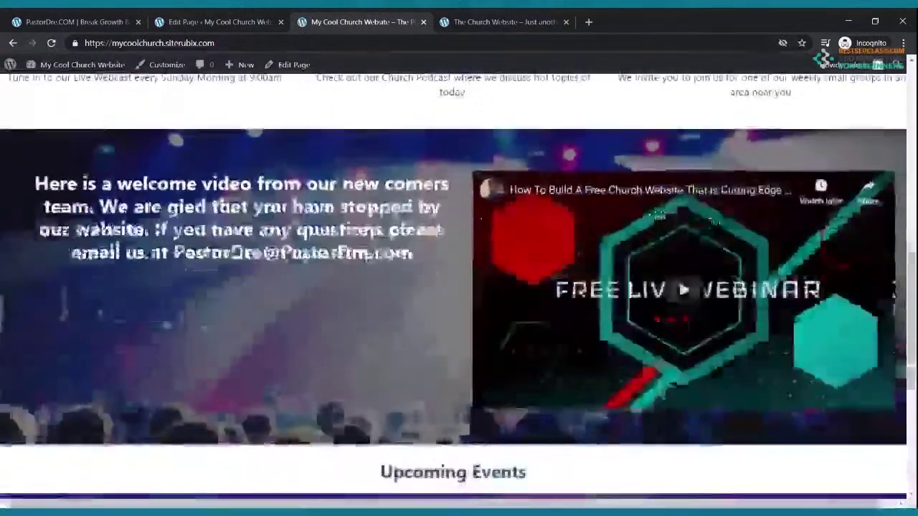
scroll(237, 301, "up", 4)
left_click(148, 308)
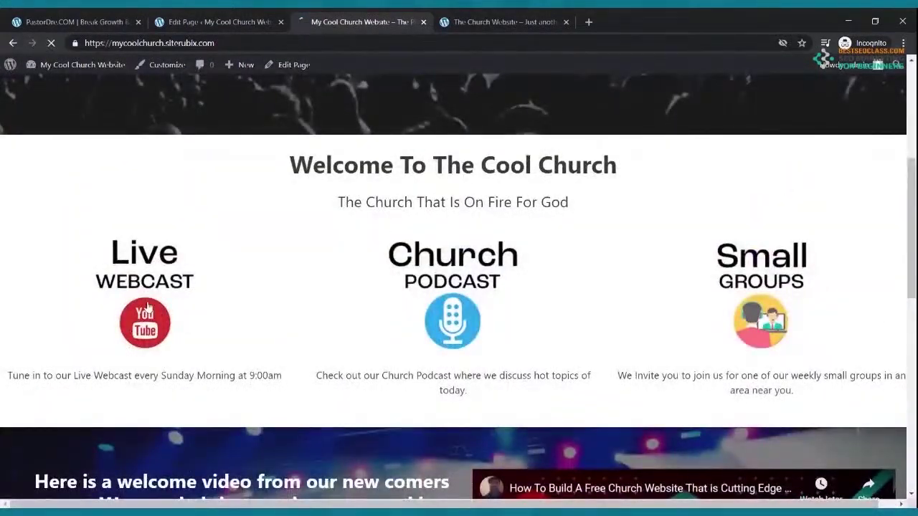
scroll(286, 243, "down", 1)
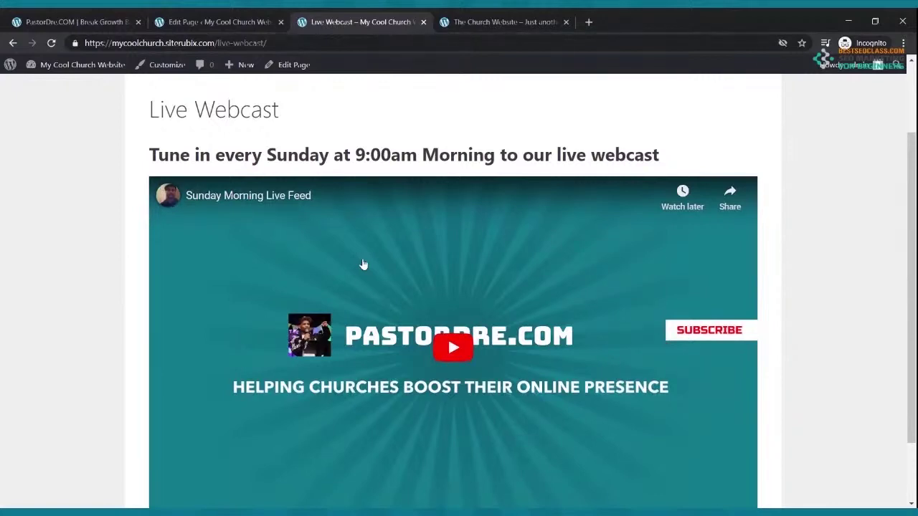
scroll(322, 215, "up", 2)
left_click(153, 144)
scroll(303, 180, "down", 8)
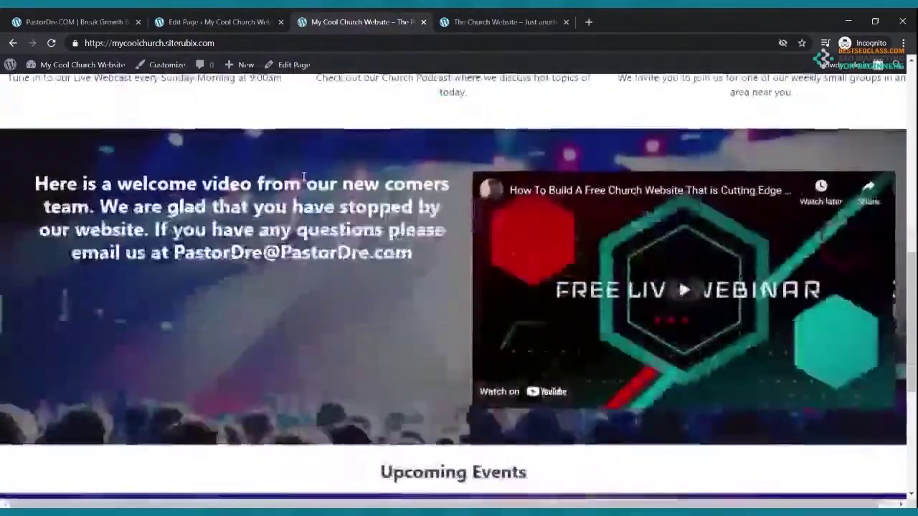
scroll(304, 178, "up", 8)
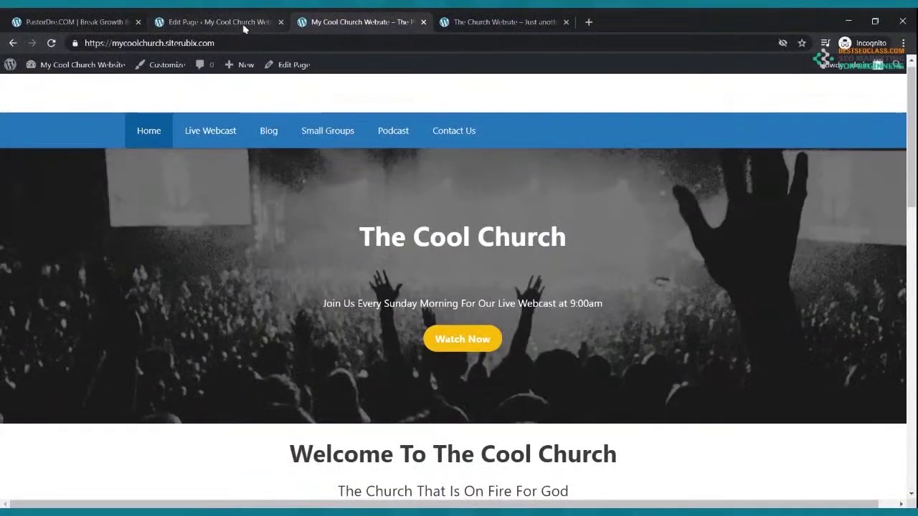
Trash the sample 'Hello world!' post from All Posts and start a new post
left_click(244, 26)
left_click(14, 57)
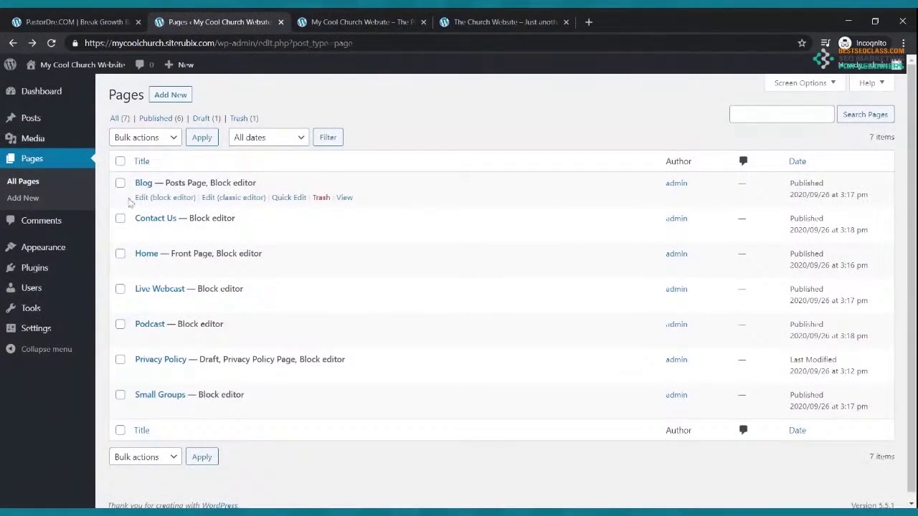
left_click(40, 122)
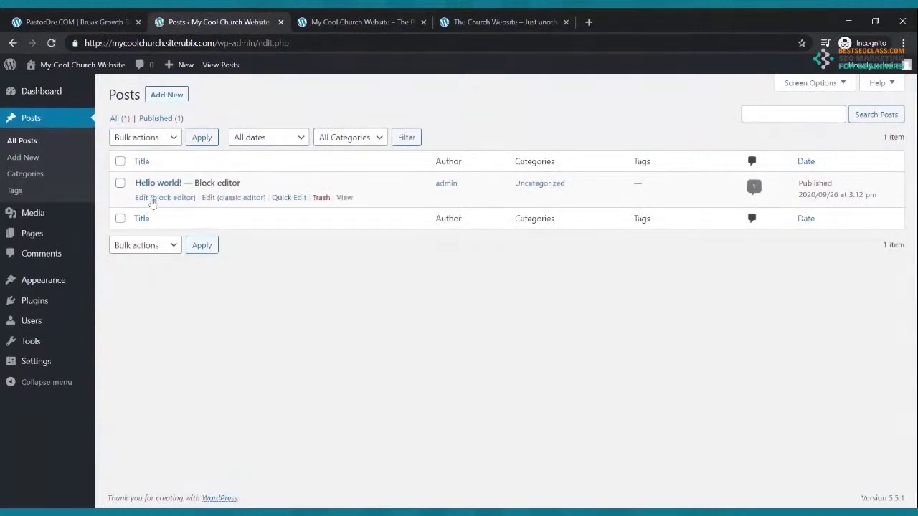
left_click(320, 198)
left_click(170, 96)
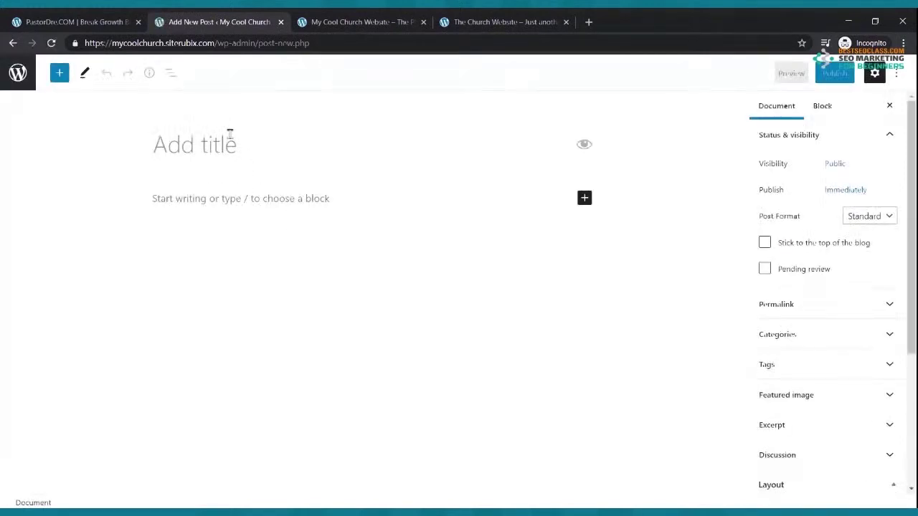
Title the new post 'My Churches First Blog'
type("My Churches First b")
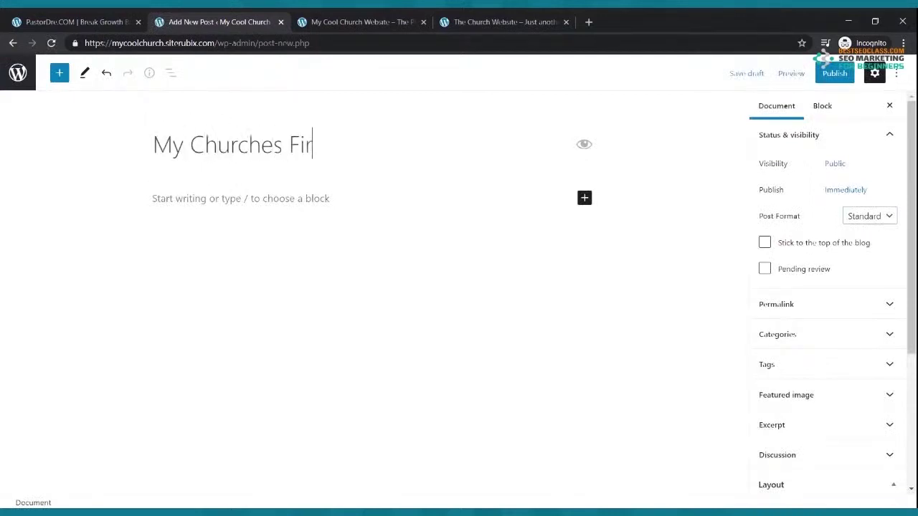
key("BackSpace")
type("Blog")
Write 'Hello everyone thank you for stopping by our blog.' and paste copies into two paragraphs
left_click(204, 200)
type("Hell")
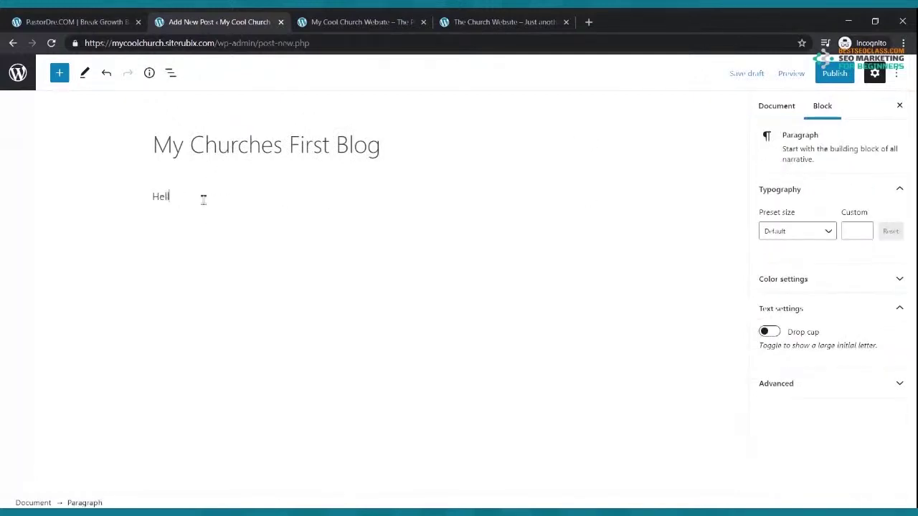
type("o everyone thank you fo")
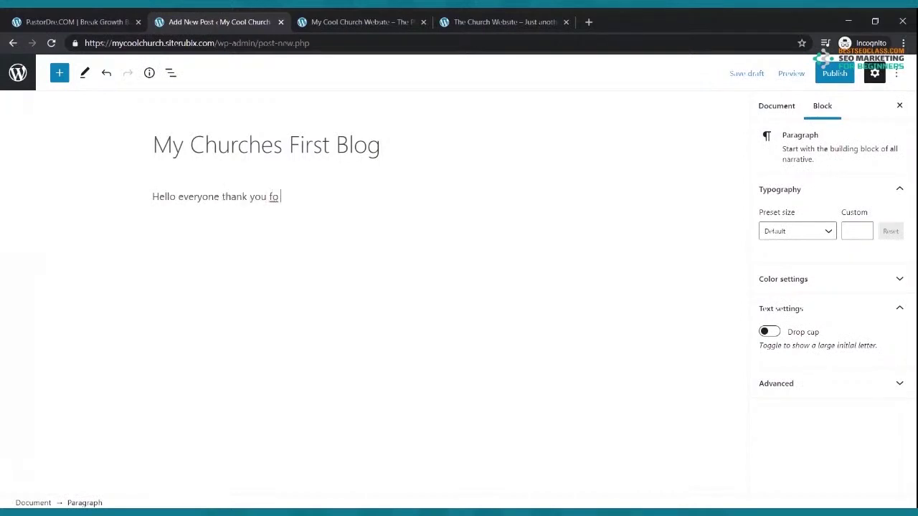
type("r stopping by our blog")
key("Return")
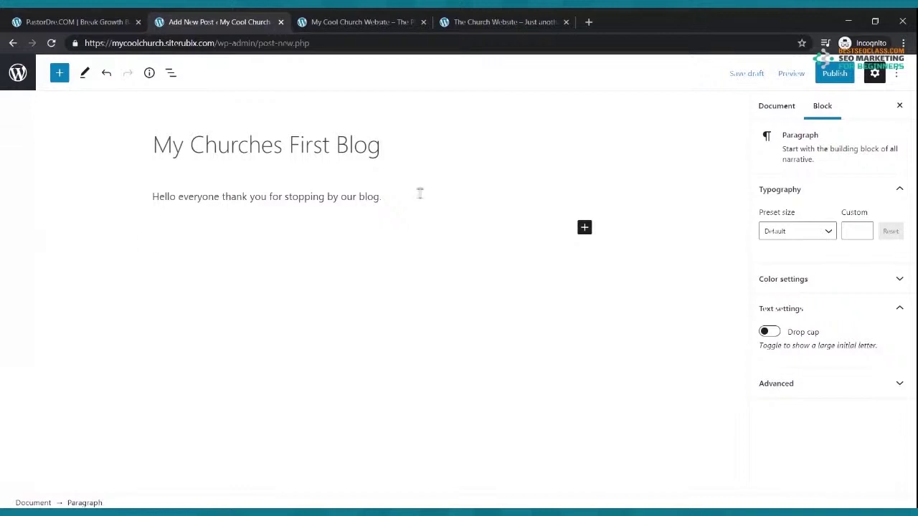
left_click_drag(391, 209, 153, 201)
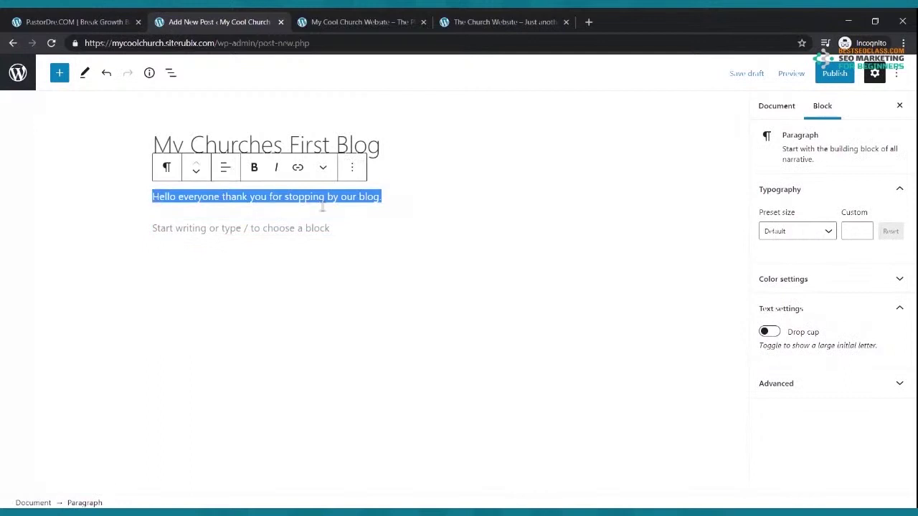
left_click(438, 200)
type(".")
key("ctrl+v")
key("ctrl+v")
key("ctrl+v")
key("ctrl+v")
key("ctrl+v")
key("ctrl+v")
key("ctrl+v")
key("ctrl+v")
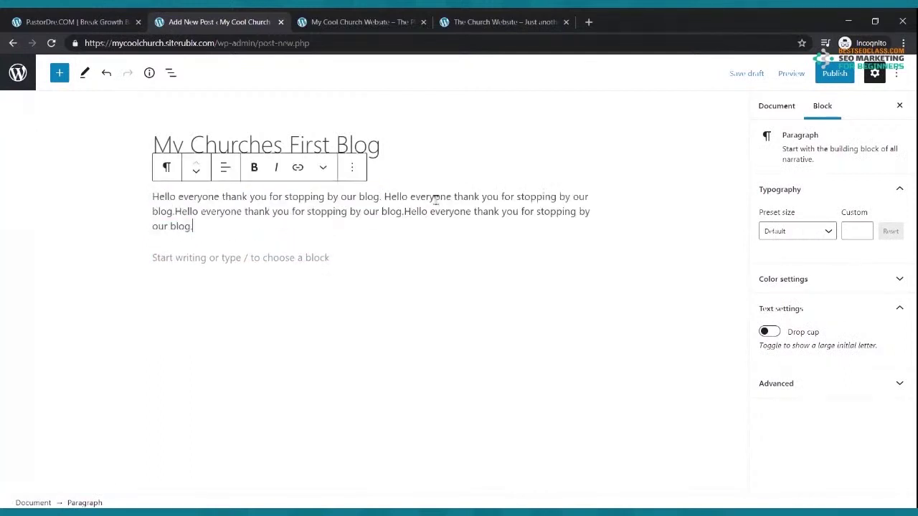
key("Return")
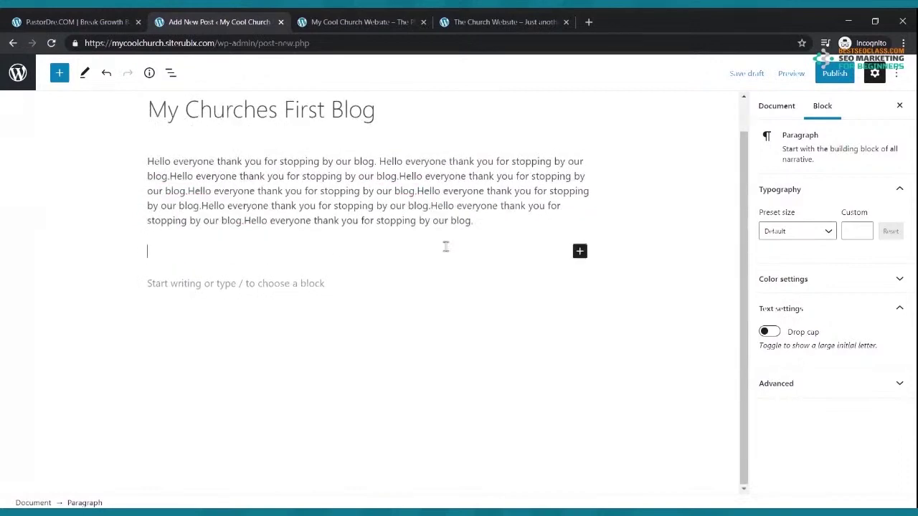
key("ctrl+v")
key("ctrl+v")
key("ctrl+v")
key("ctrl+v")
key("ctrl+v")
key("ctrl+v")
key("ctrl+v")
key("ctrl+v")
key("ctrl+v")
key("ctrl+v")
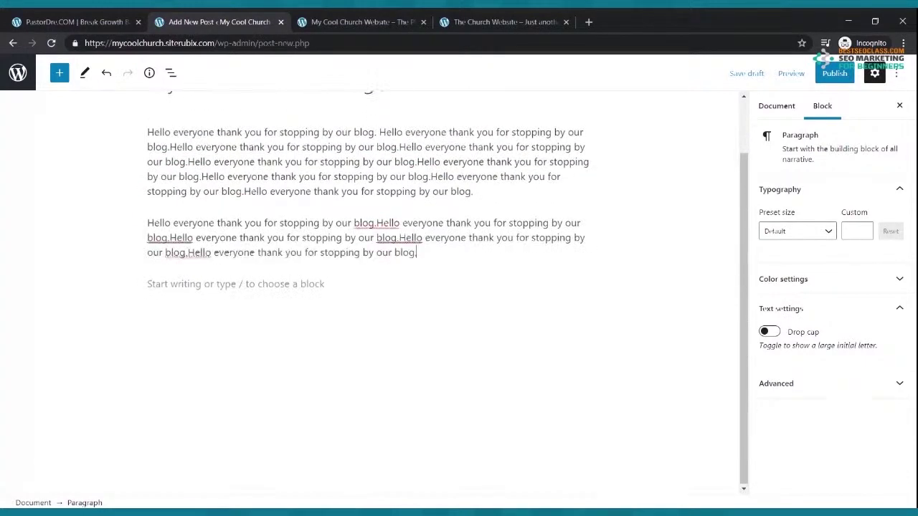
type("Hello everyone thank you for stopping by our blog.")
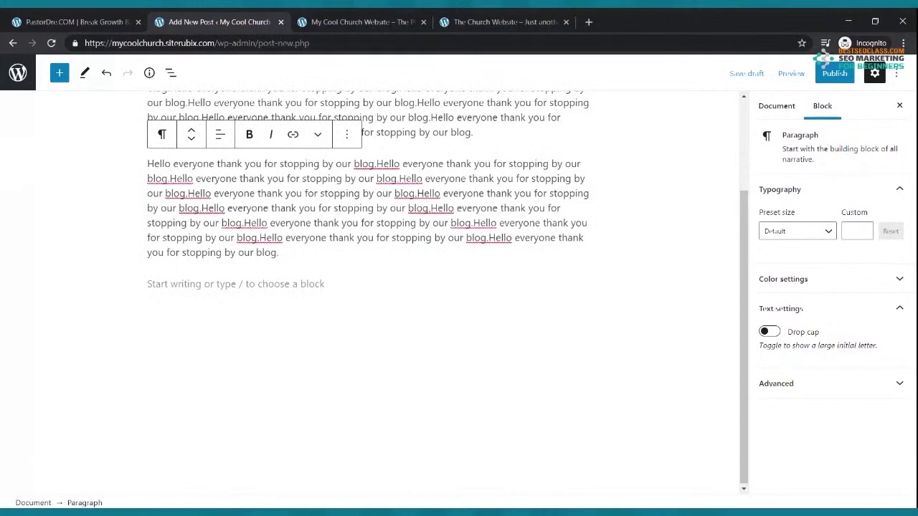
scroll(446, 245, "up", 2)
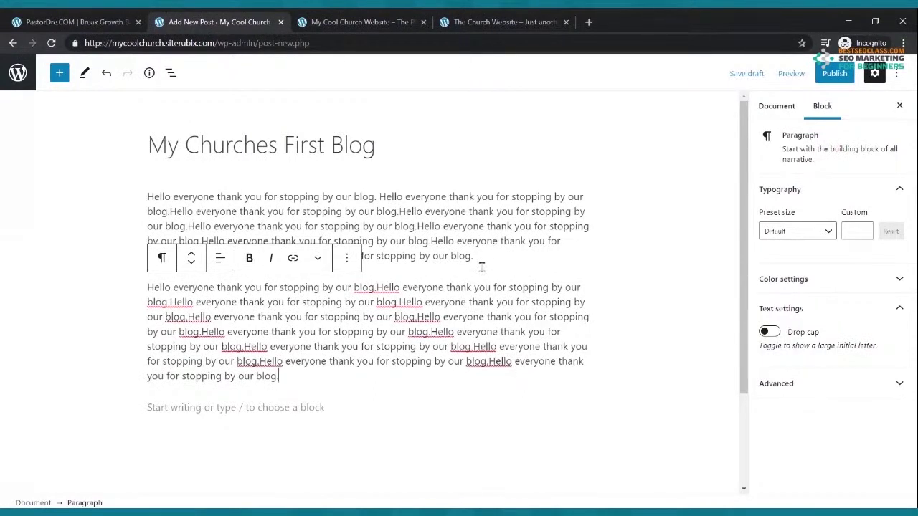
Publish the post and open it from the live site's Blog page
left_click(832, 78)
left_click(825, 76)
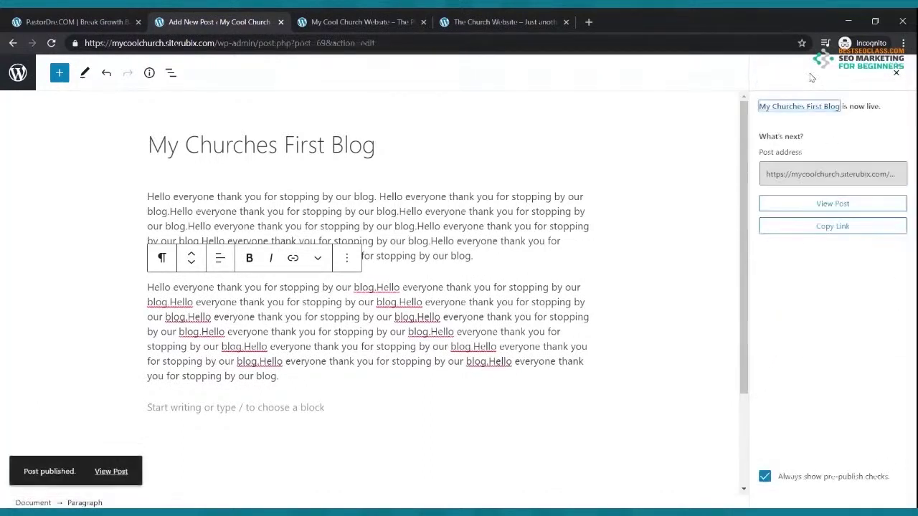
left_click(337, 24)
left_click(274, 140)
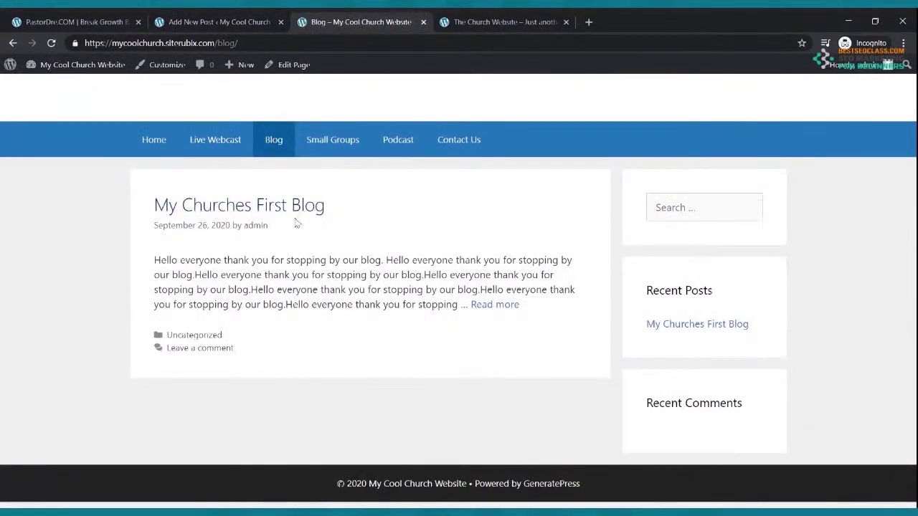
left_click(477, 304)
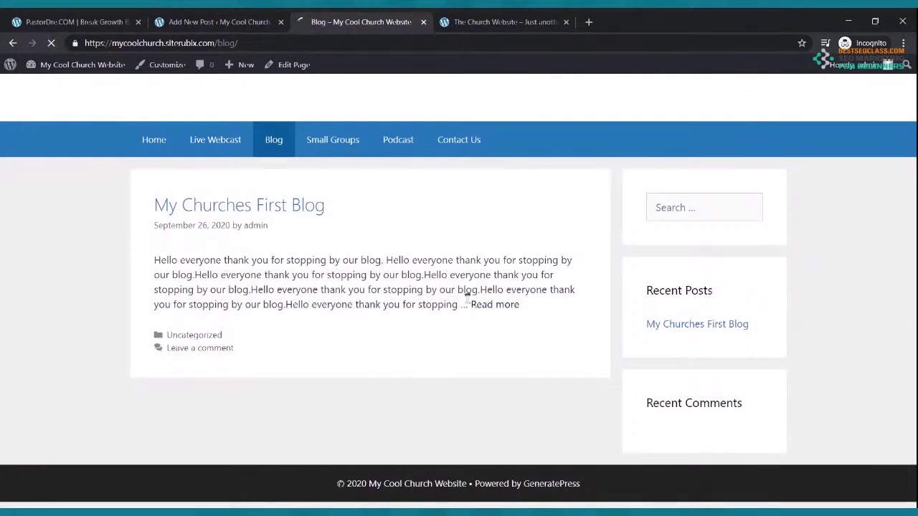
Look over the live post, then return to the admin Posts list
scroll(461, 271, "down", 3)
scroll(464, 276, "up", 3)
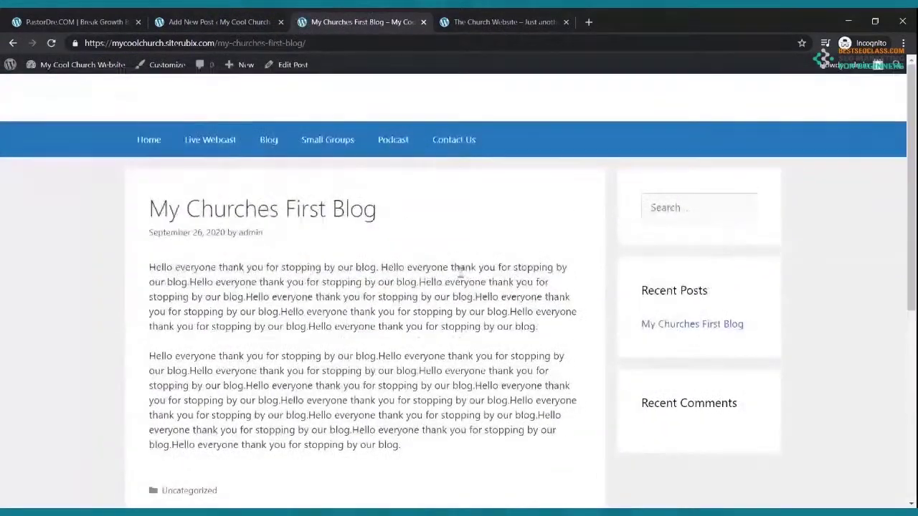
left_click(218, 22)
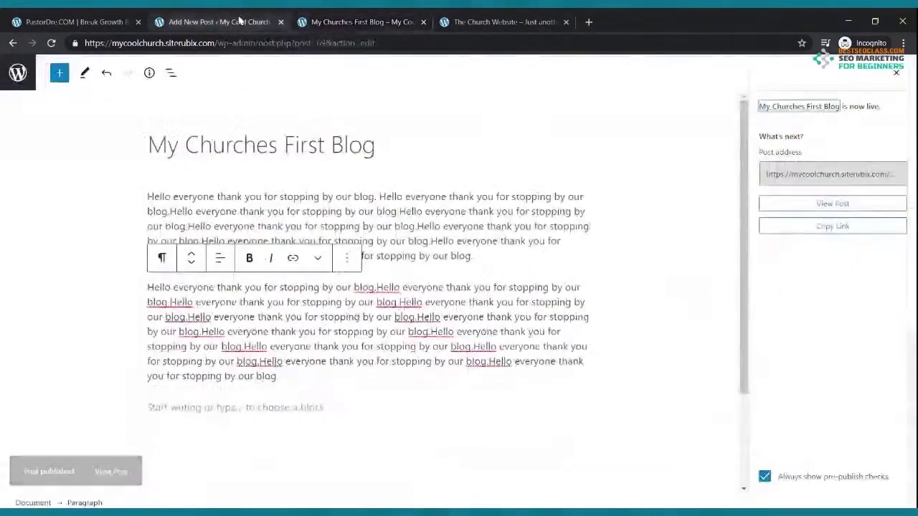
left_click(14, 44)
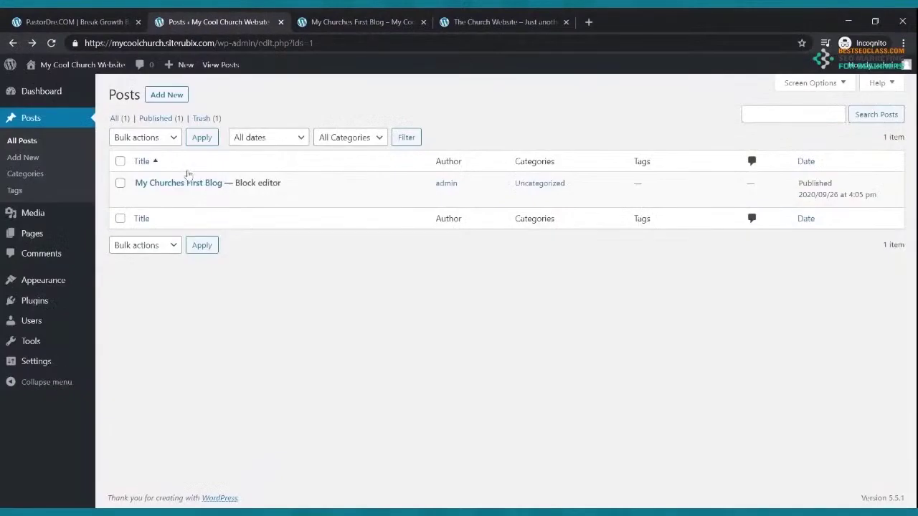
Start a new post titled 'Read This Powerful Testimony'
left_click(161, 97)
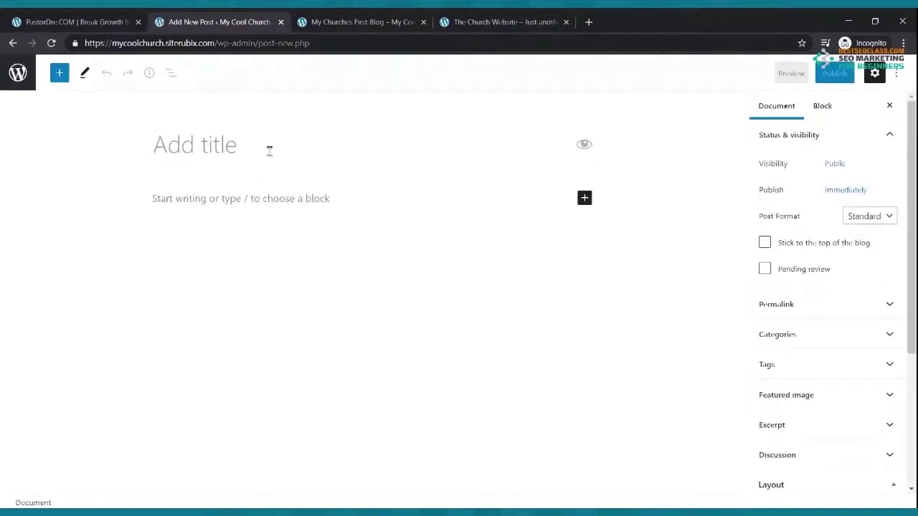
type("H")
key("BackSpace")
type("Read Thi P")
key("BackSpace")
key("BackSpace")
type("s Powerful Testimony")
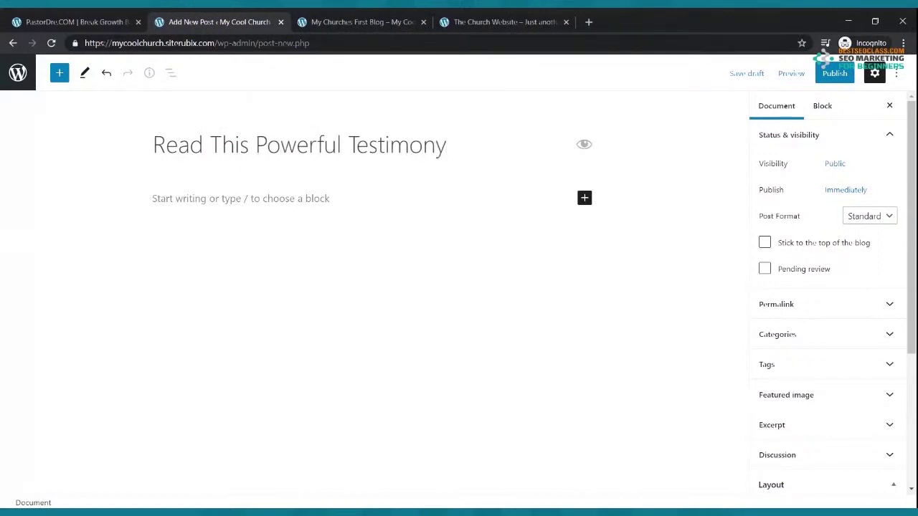
Write a paragraph about a young man changed from drug addiction by the Power of God
left_click(261, 198)
type("Here is a power")
type("ful testimony")
type(" fo a")
type(" a young man tthat")
key("BackSpace")
type("hat hav")
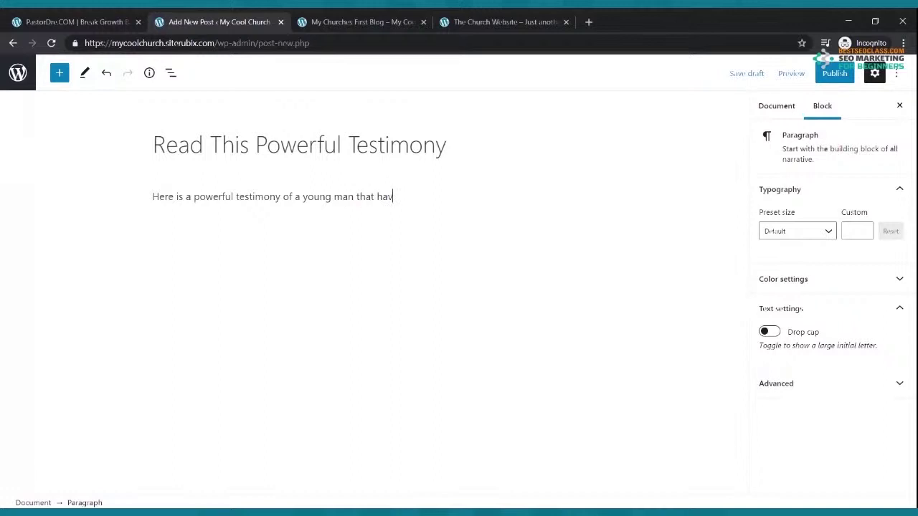
type(" been ha")
key("BackSpace")
key("BackSpace")
type("chan")
key("BackSpace")
key("BackSpace")
type("anged from a life")
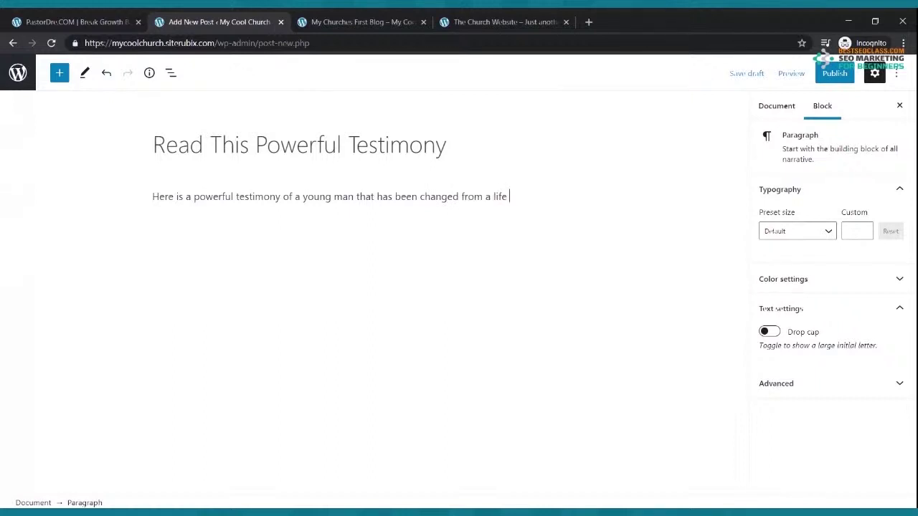
type(" of drug addiction by the Power of God")
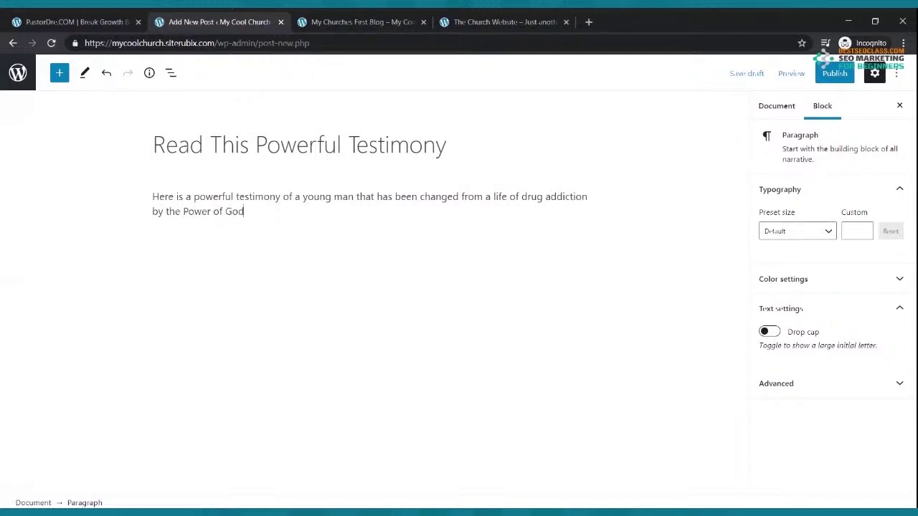
type(".")
key("Return")
Paste copies of the testimony into two more paragraphs and begin publishing
left_click_drag(260, 225, 139, 198)
left_click(165, 237)
key("ctrl+v")
key("ctrl+v")
key("ctrl+v")
key("ctrl+v")
key("ctrl+v")
key("ctrl+v")
key("ctrl+v")
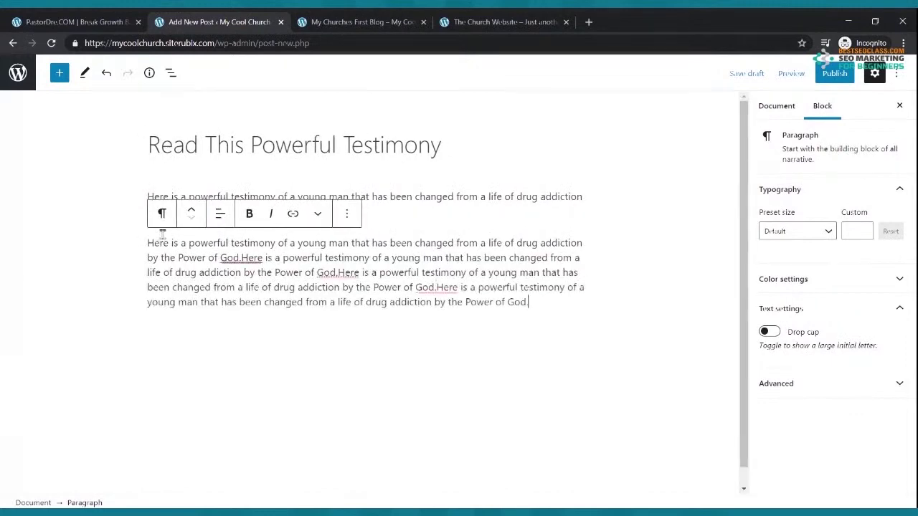
key("Return")
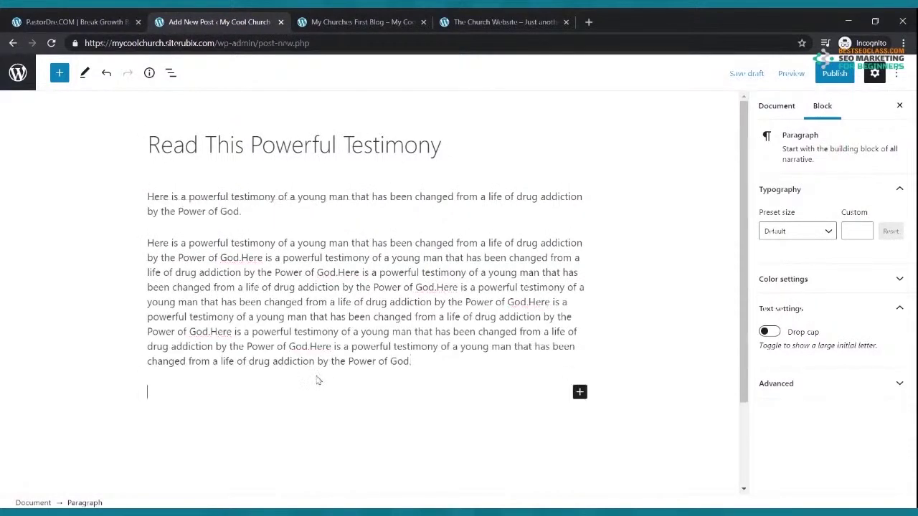
key("ctrl+v")
key("ctrl+v")
key("ctrl+v")
key("ctrl+v")
key("ctrl+v")
key("ctrl+v")
key("ctrl+v")
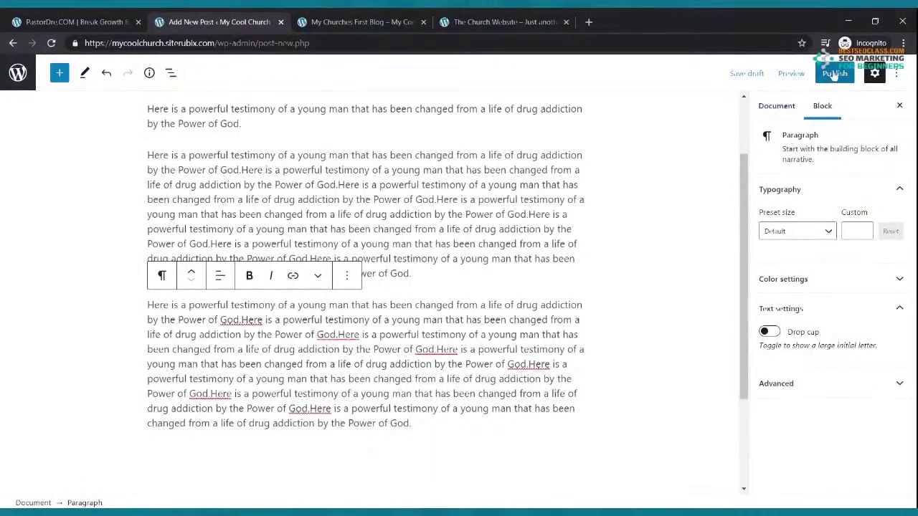
left_click(834, 73)
Confirm publishing, reload the live blog to show the new post, then open the posts list
left_click(812, 76)
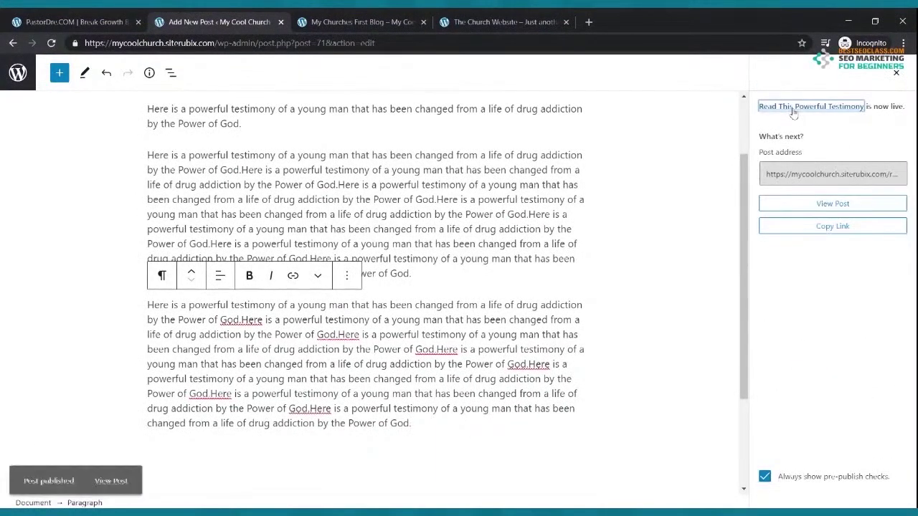
left_click(387, 18)
left_click(50, 43)
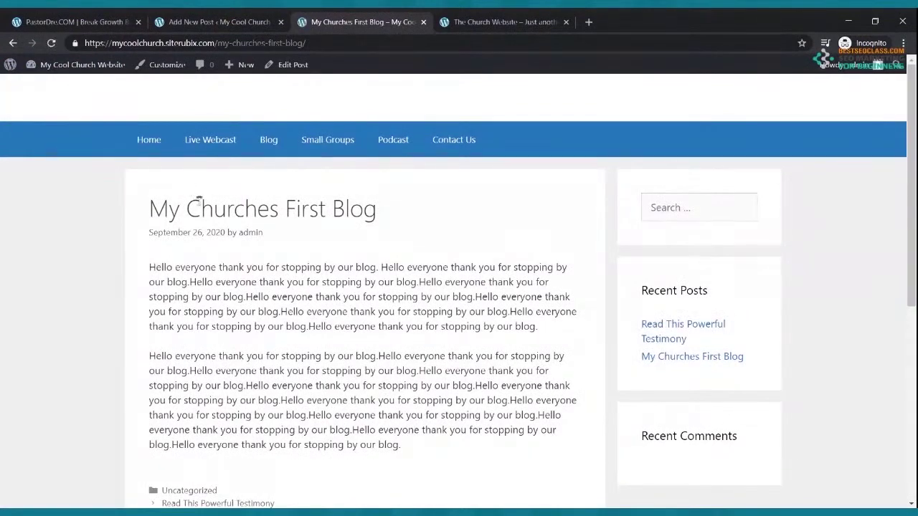
scroll(215, 204, "down", 3)
scroll(221, 206, "up", 3)
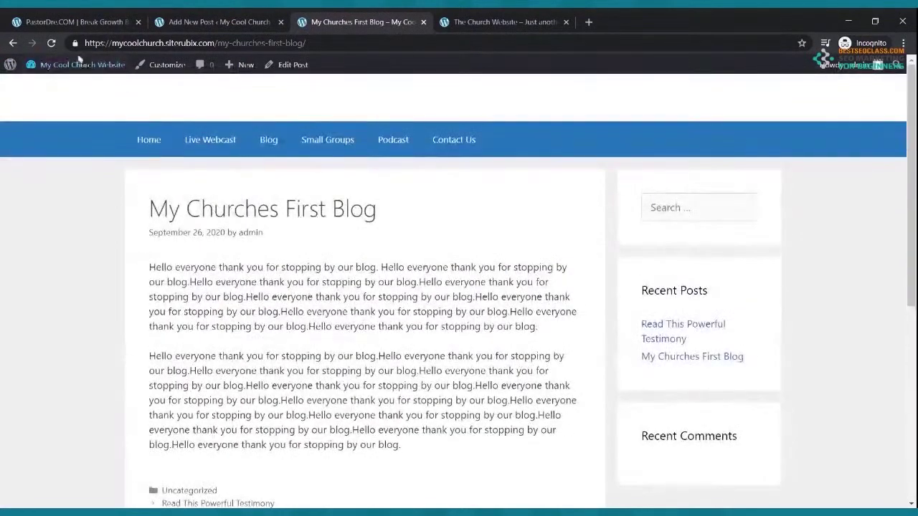
left_click(51, 43)
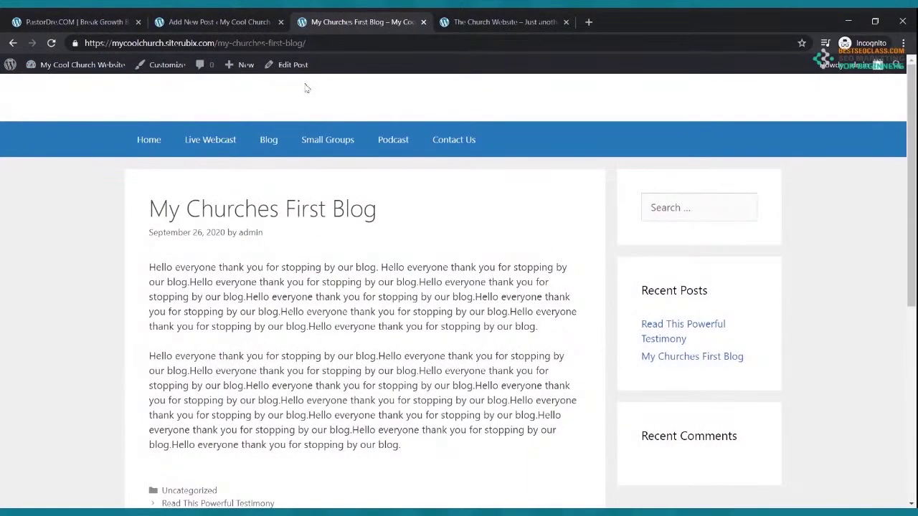
left_click(219, 21)
scroll(690, 172, "up", 2)
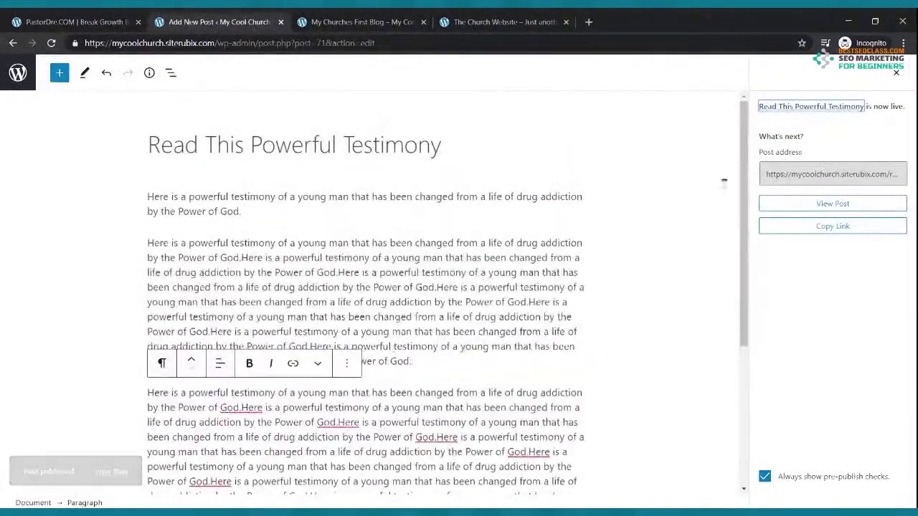
left_click(14, 72)
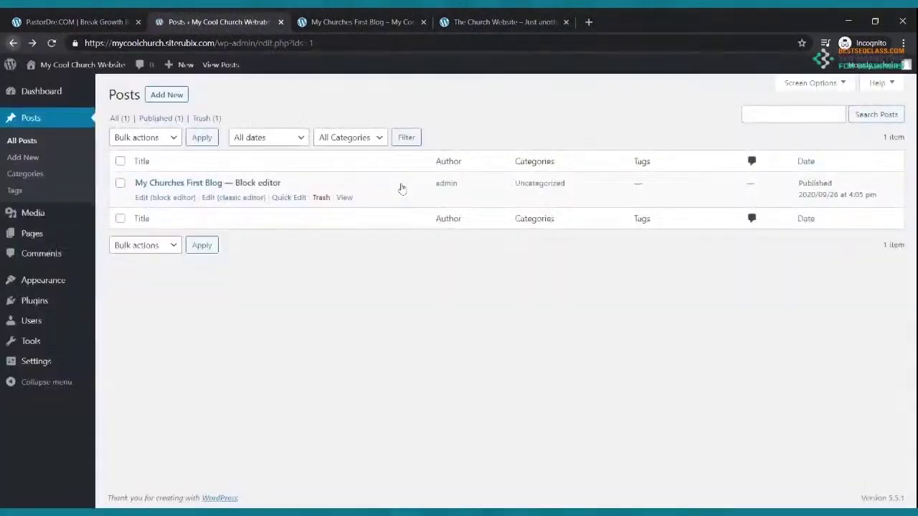
Check the testimony post on the live Blog and Home pages, then return to admin Posts
left_click(322, 25)
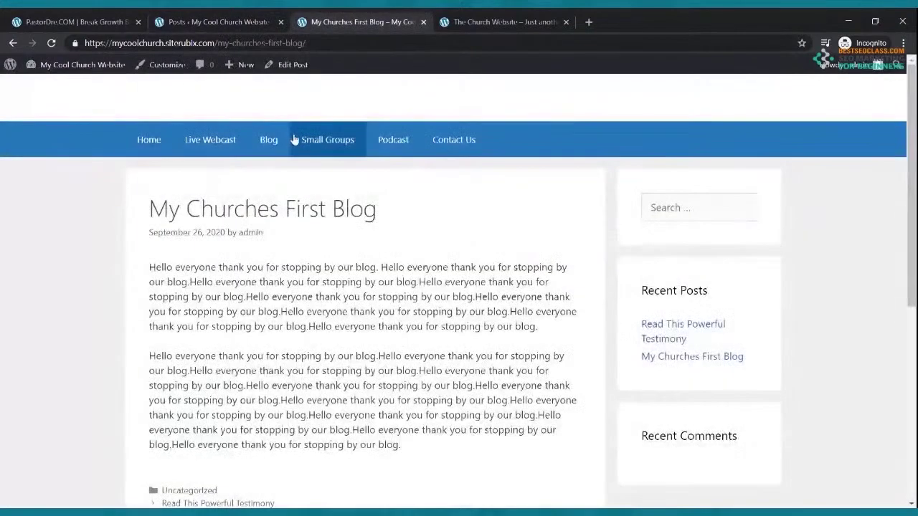
left_click(269, 141)
scroll(279, 215, "down", 2)
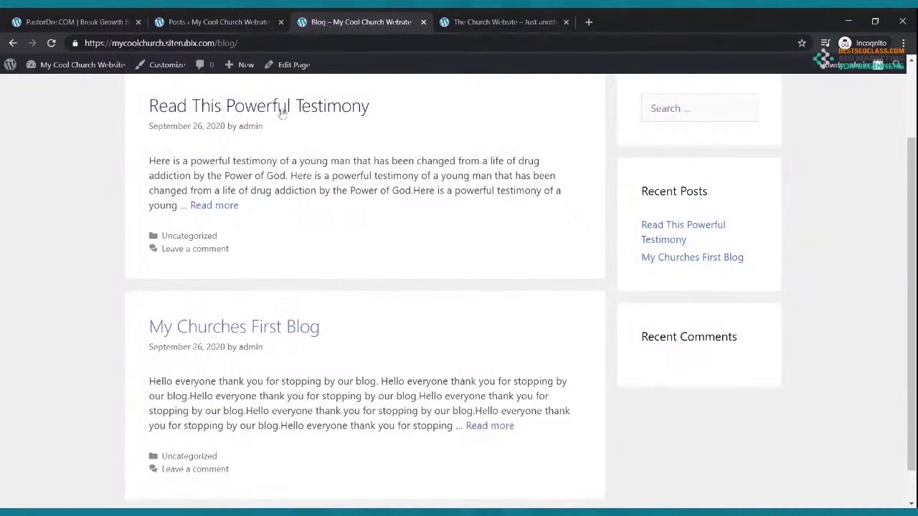
scroll(301, 331, "up", 2)
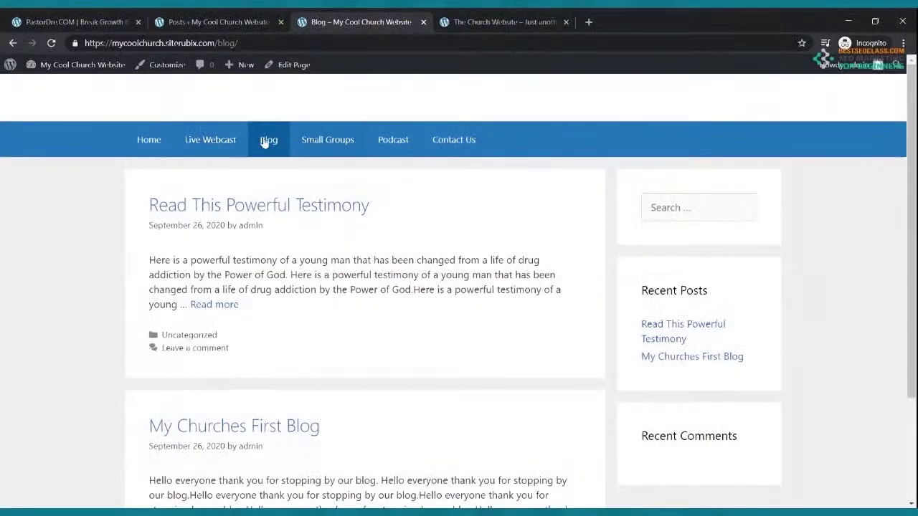
left_click(156, 139)
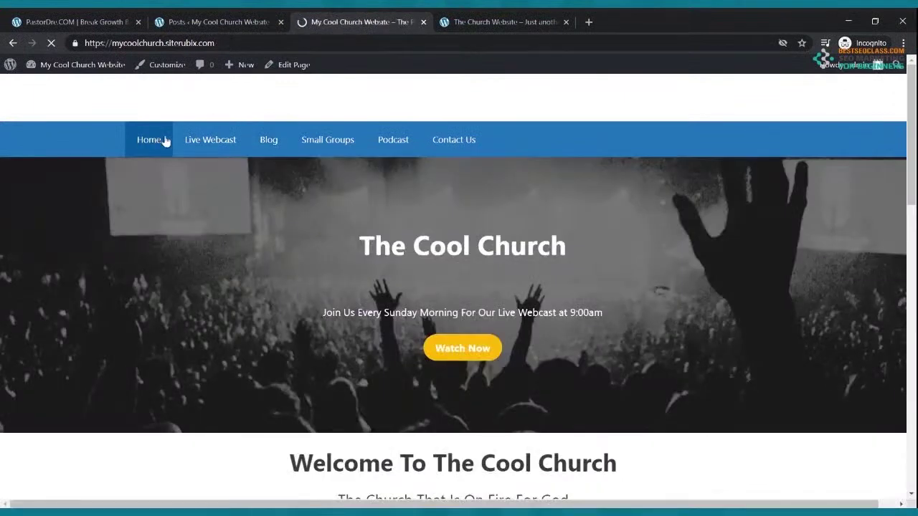
left_click(205, 20)
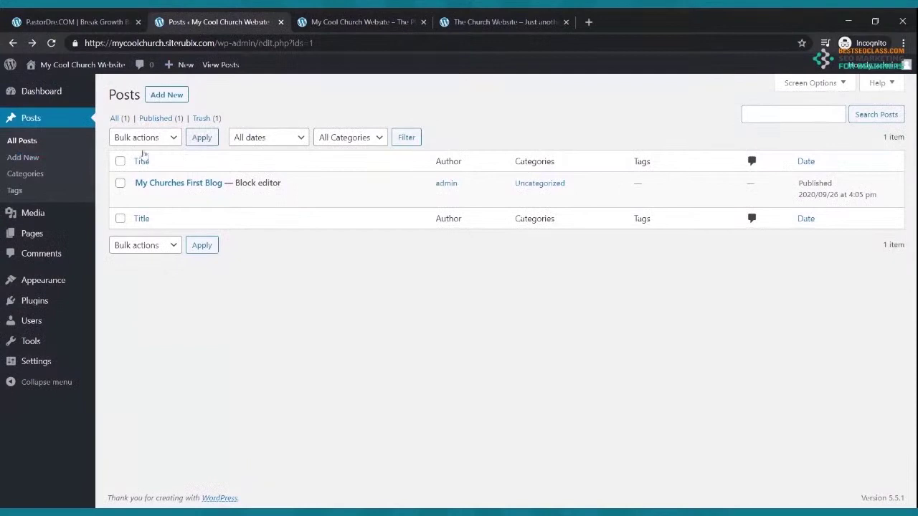
On the Small Groups page, add 'Name: The On Fire Small Group' plus location, contact, phone and email lines
left_click(31, 236)
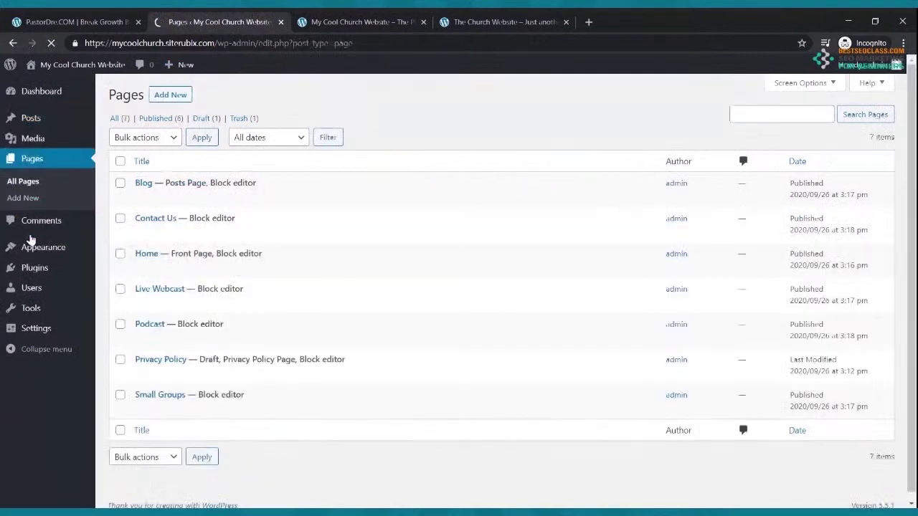
left_click(159, 409)
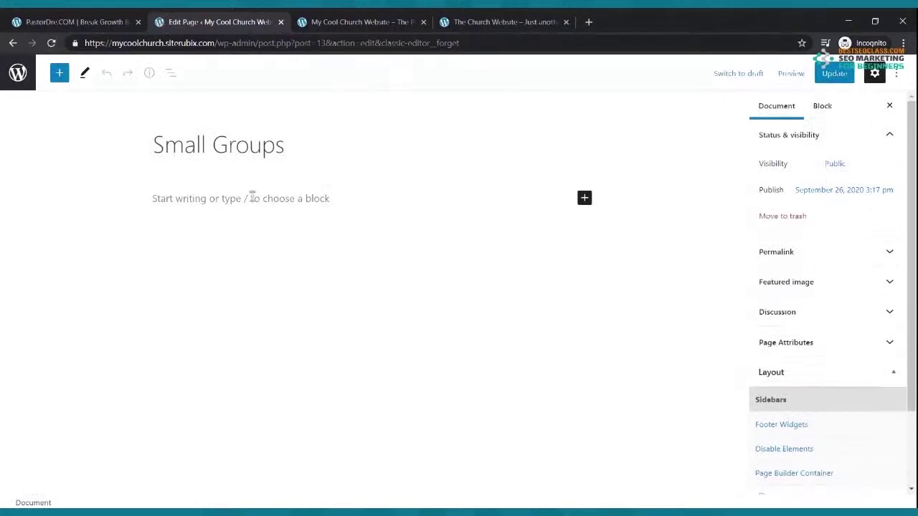
left_click(248, 198)
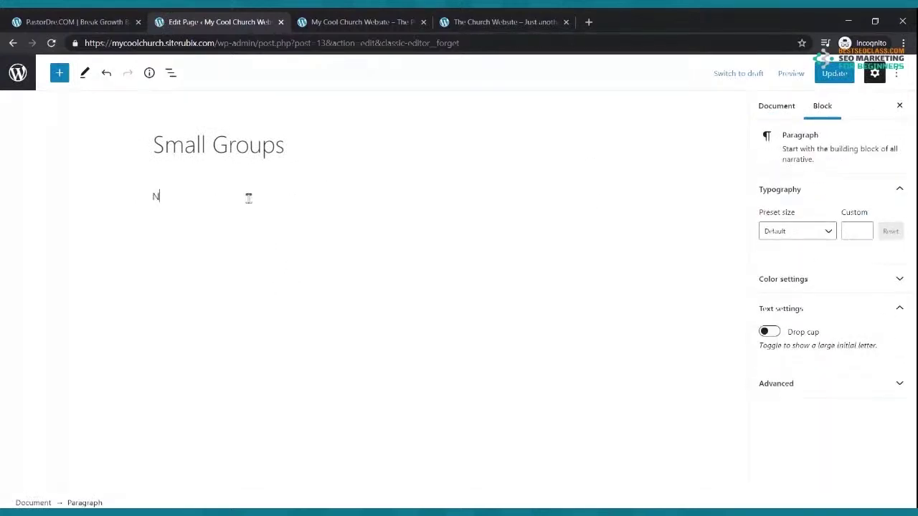
key("Return")
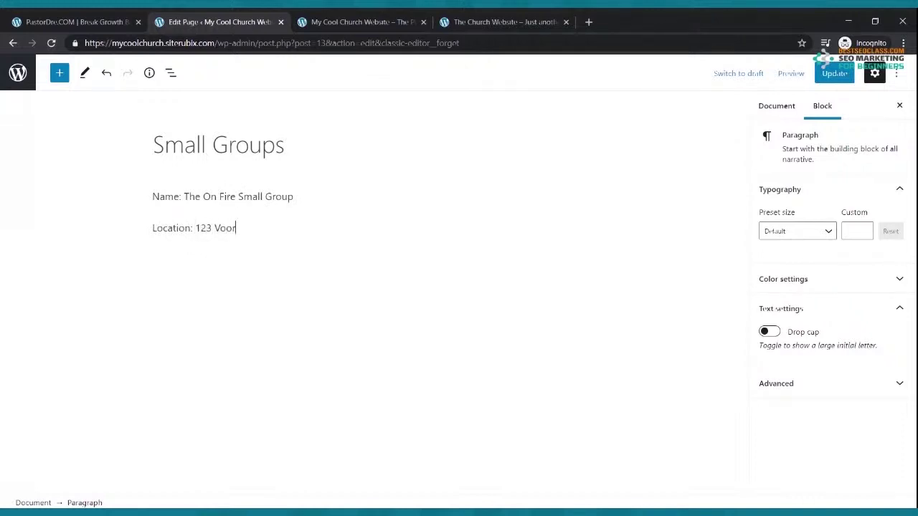
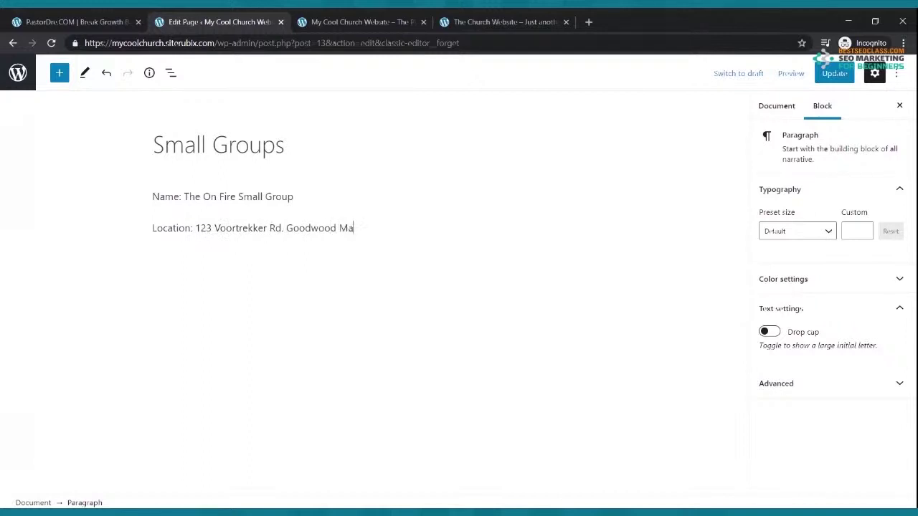
key("Return")
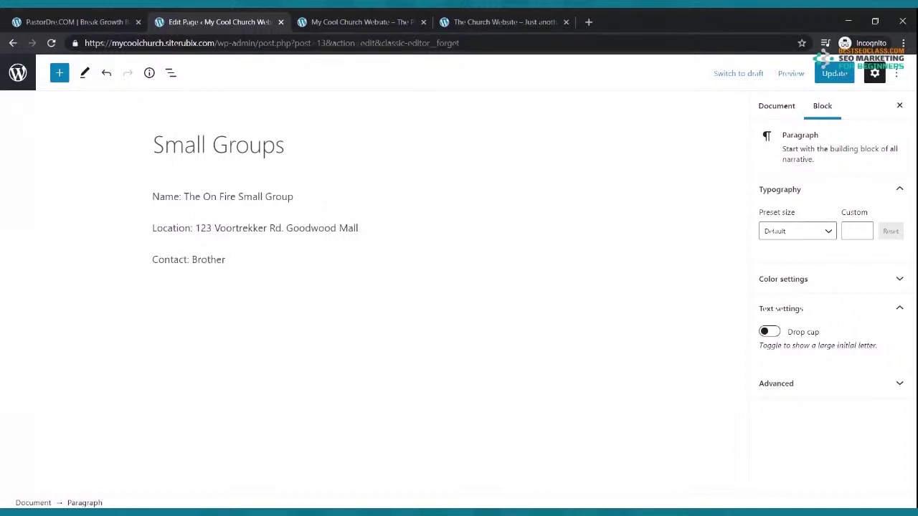
key("Return")
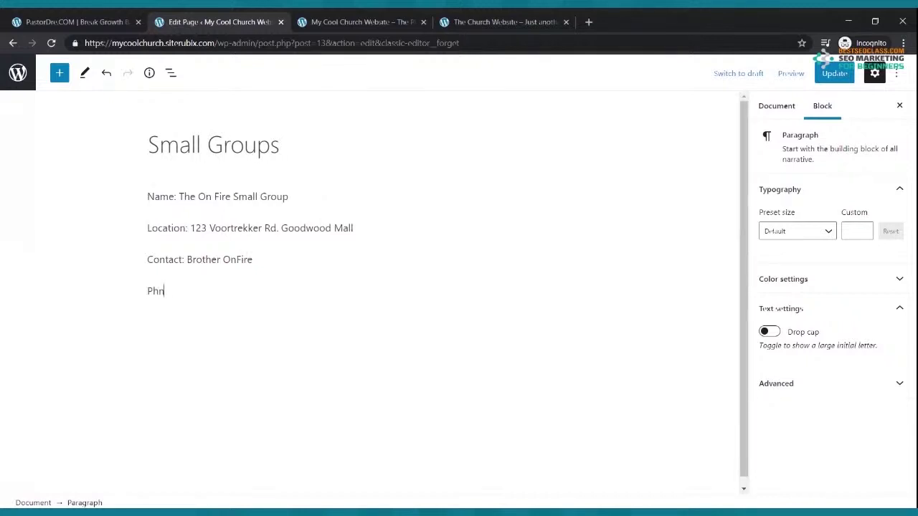
key("Return")
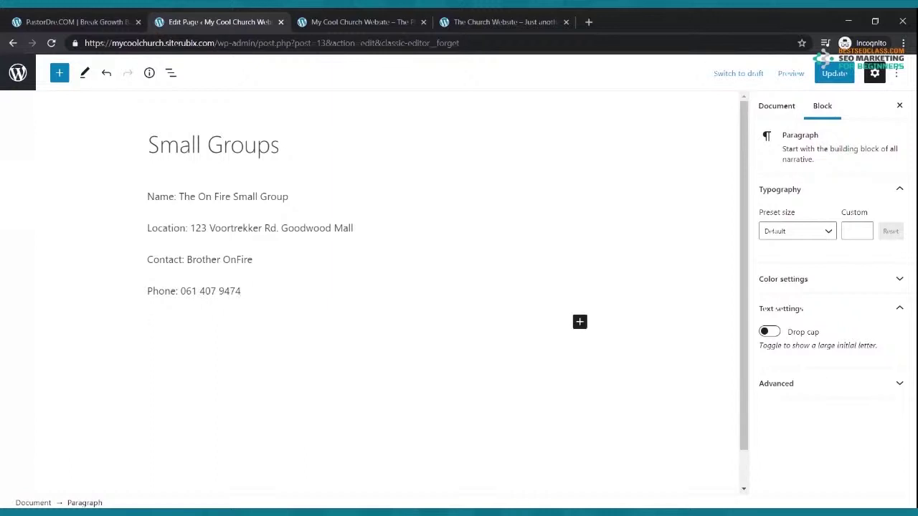
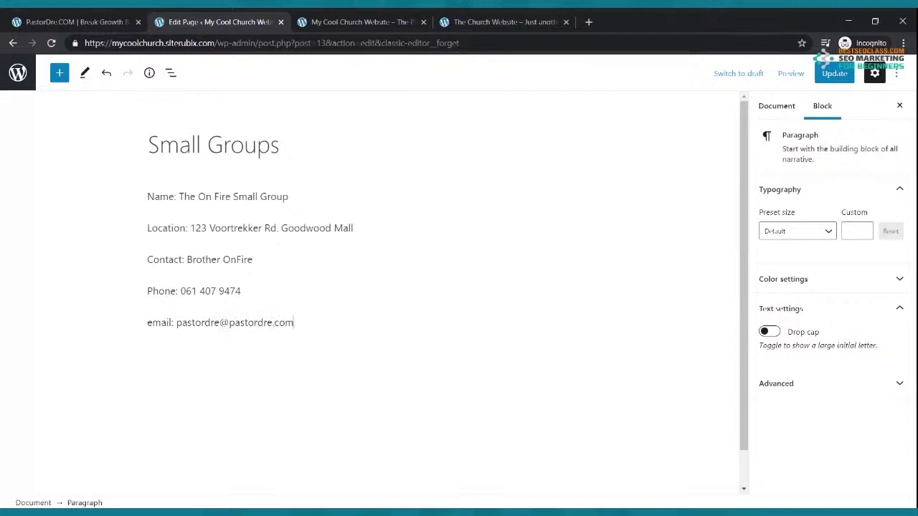
Update the Small Groups page and view it on the live site
left_click(826, 79)
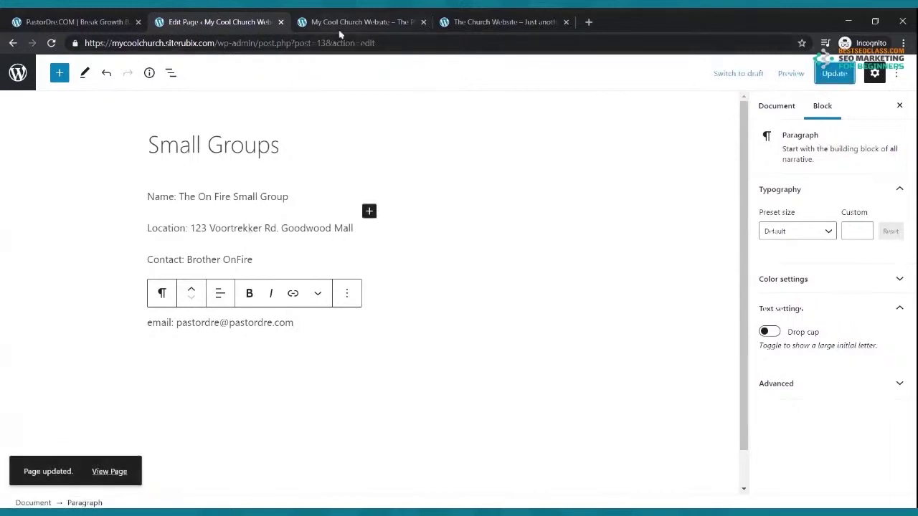
left_click(340, 31)
left_click(314, 147)
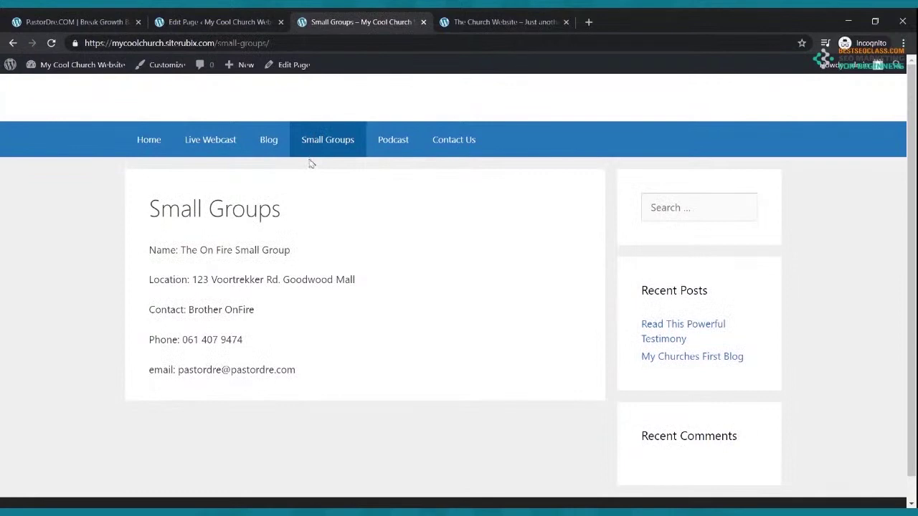
Insert an equal 33/33/33 Columns block on the Small Groups page
left_click(214, 23)
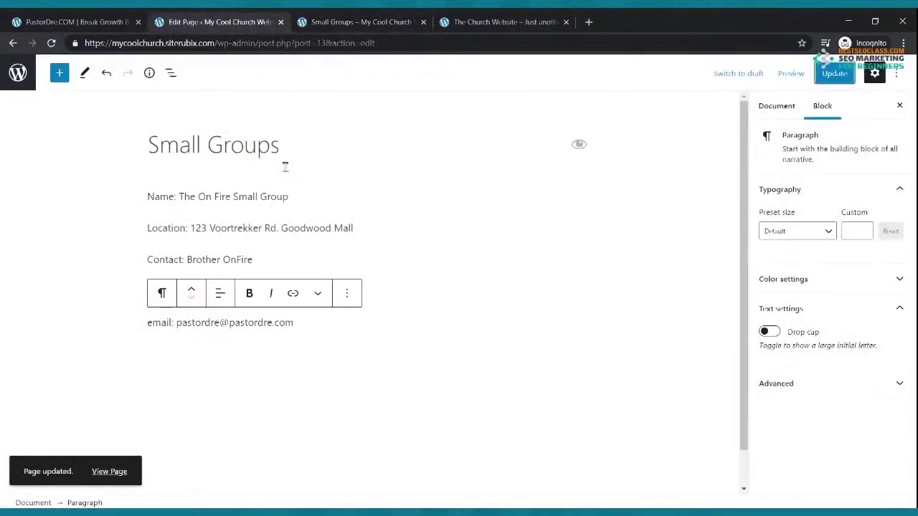
left_click(288, 169)
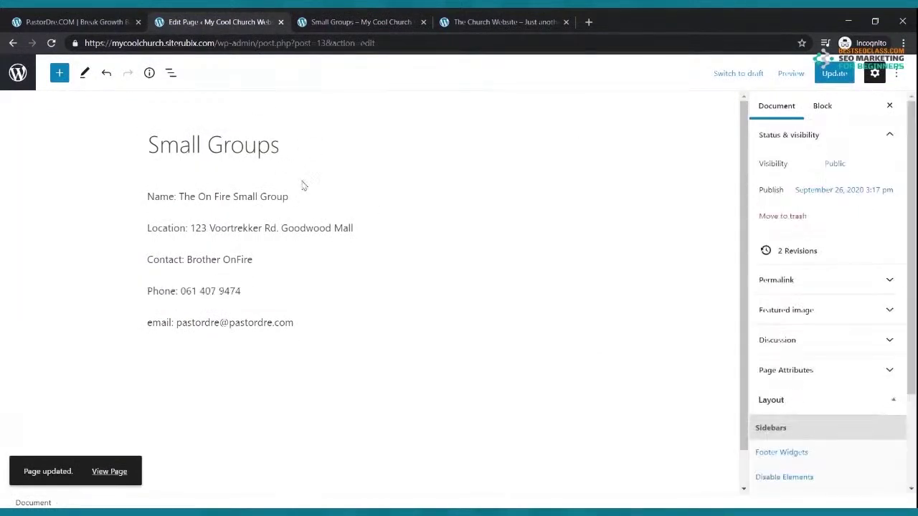
left_click(60, 74)
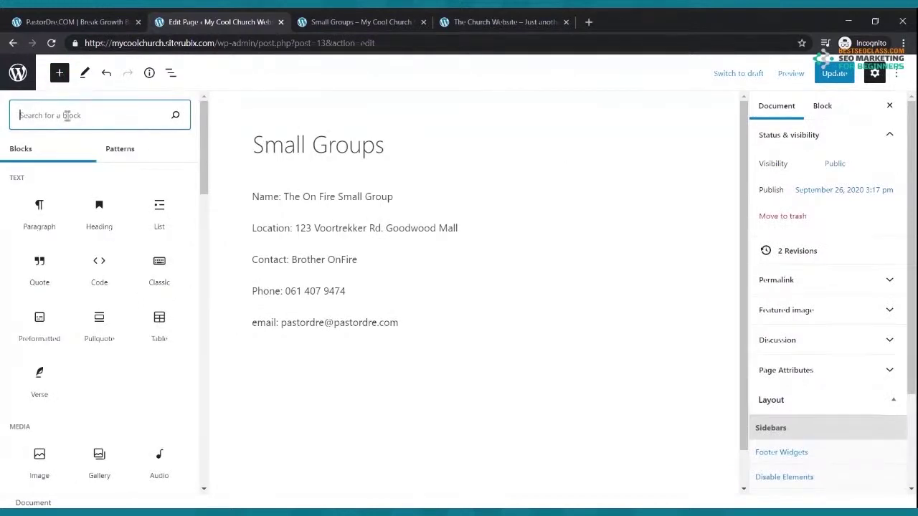
type("col")
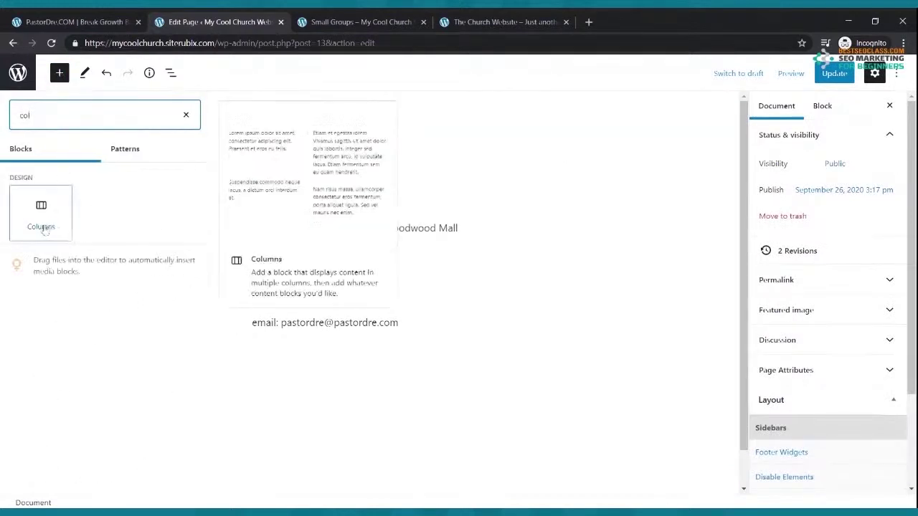
left_click(41, 219)
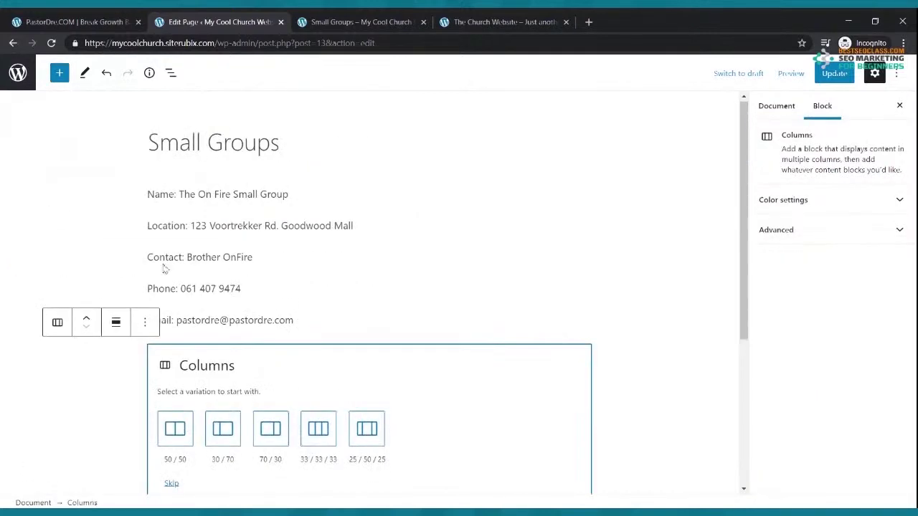
left_click(318, 426)
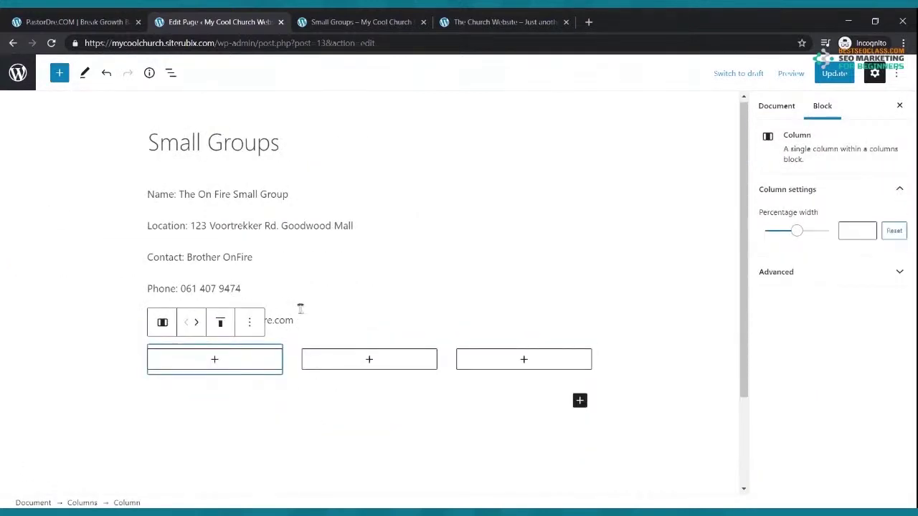
Cut the five group detail paragraphs, paste a copy into each column, and update the page
left_click_drag(148, 193, 301, 320)
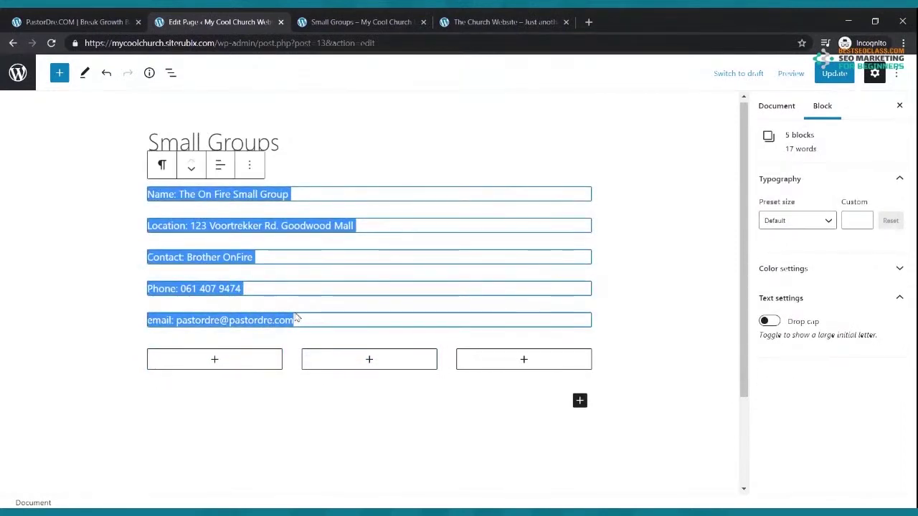
key("ctrl+x")
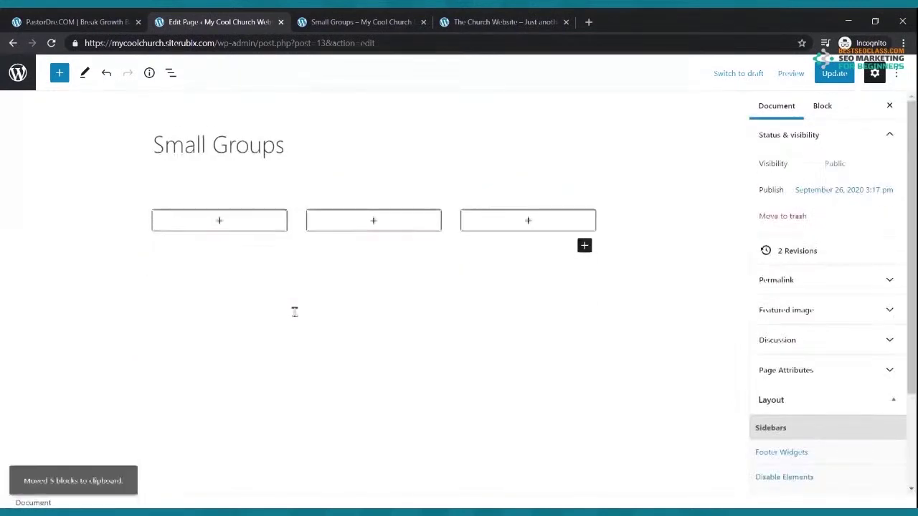
left_click(220, 205)
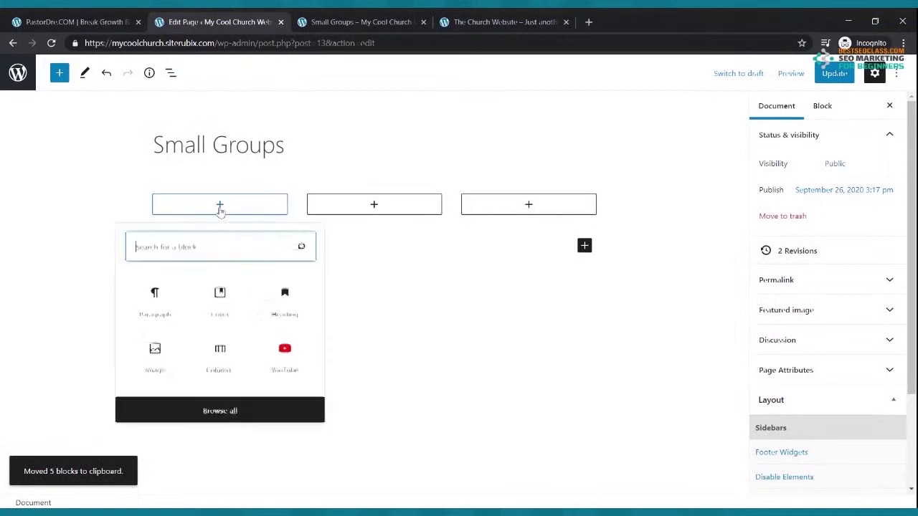
left_click(174, 296)
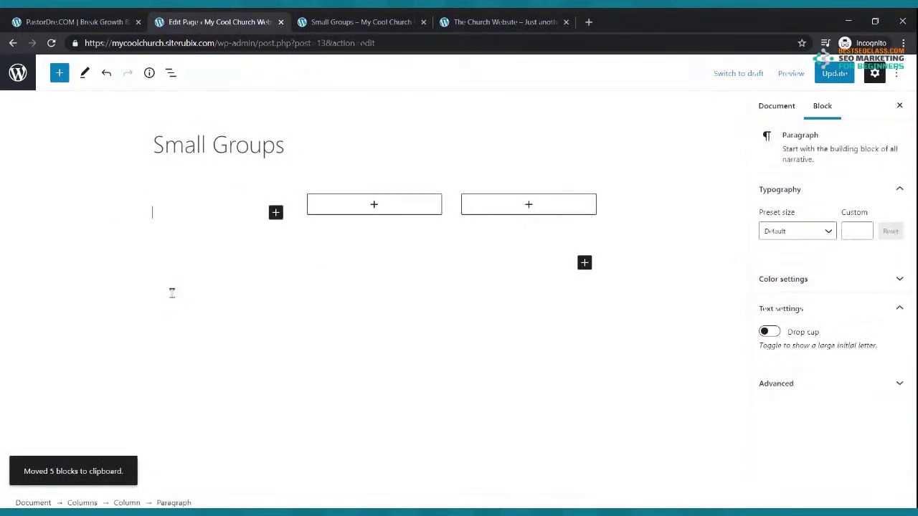
key("ctrl+v")
left_click(369, 205)
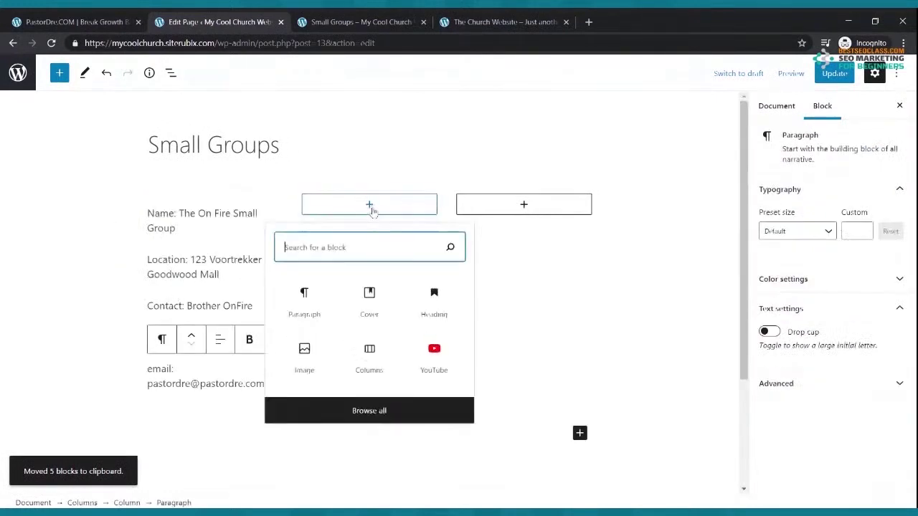
left_click(314, 301)
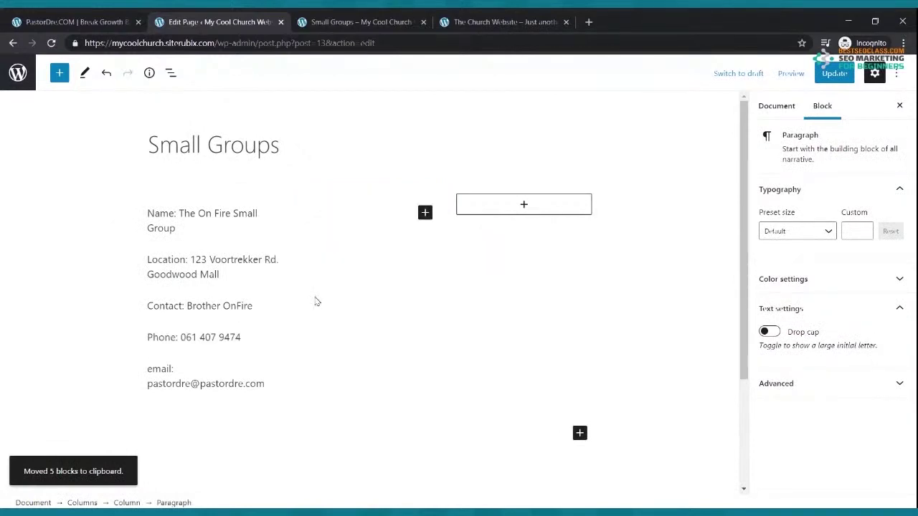
key("ctrl+v")
left_click(523, 204)
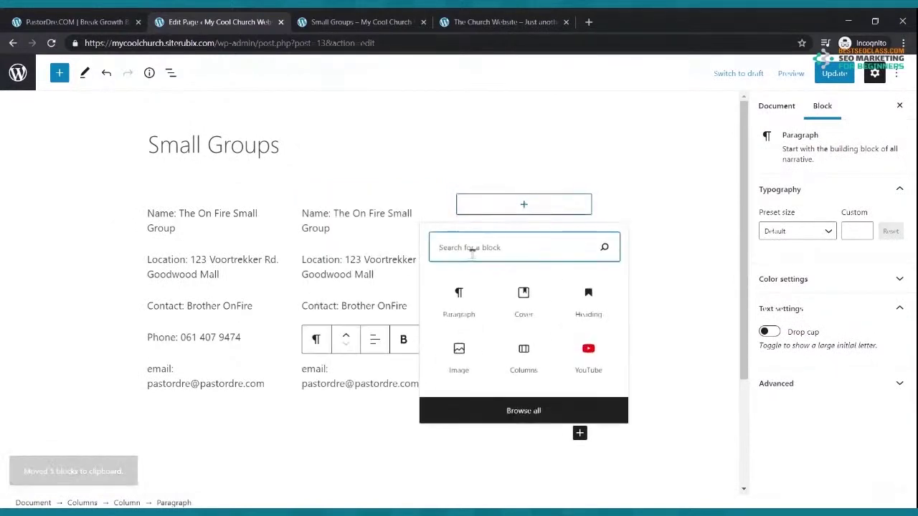
left_click(445, 303)
key("ctrl+v")
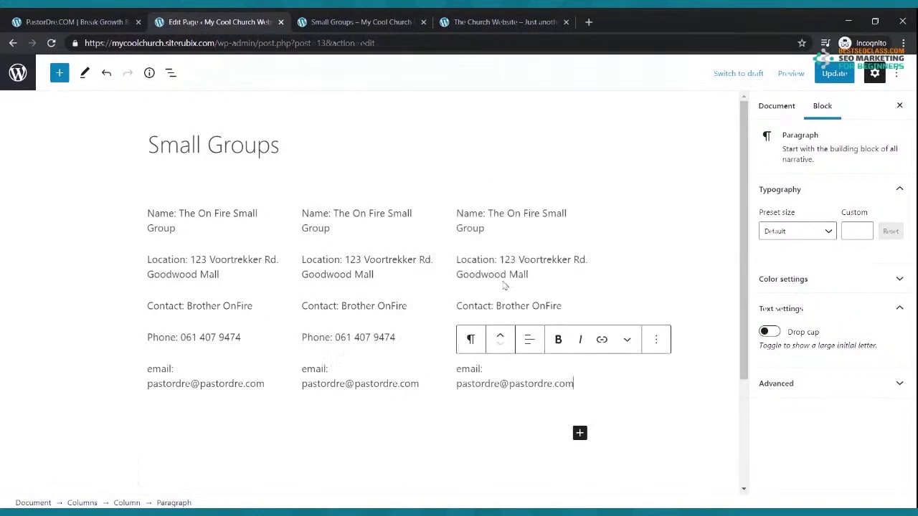
left_click(833, 73)
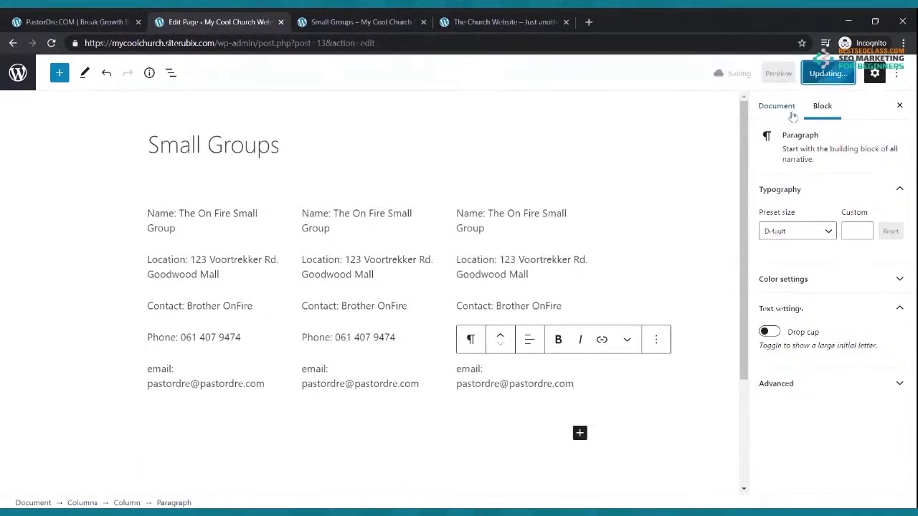
After checking the live columns, rename the second group to The Basket Weaving Small Group
left_click(362, 23)
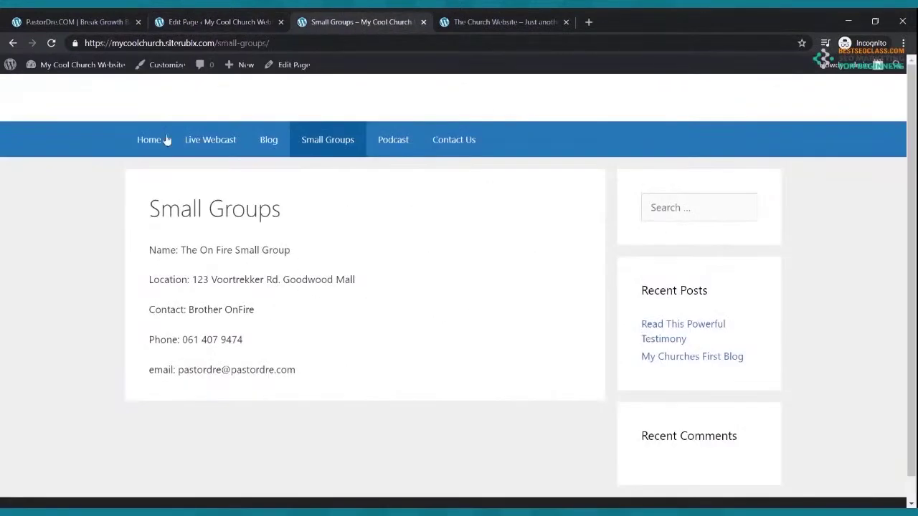
left_click(52, 43)
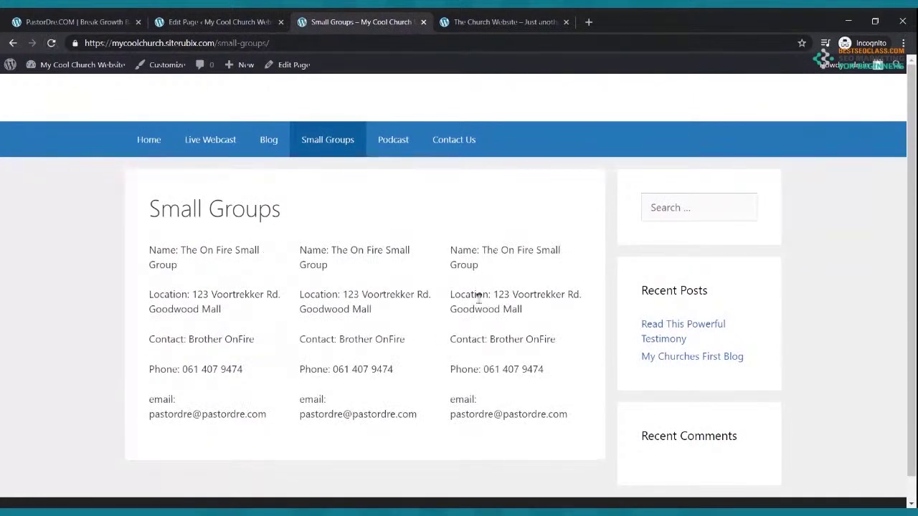
left_click(246, 22)
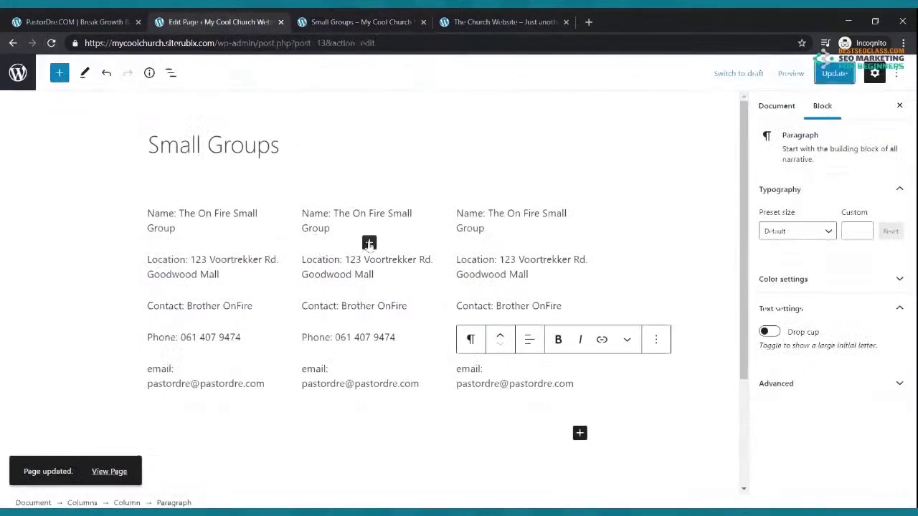
left_click_drag(334, 213, 348, 225)
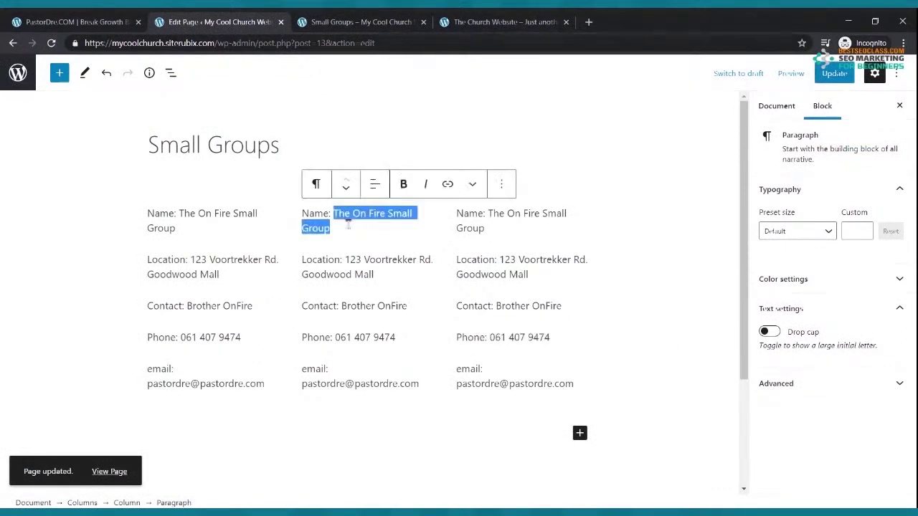
type("The Baskwer W")
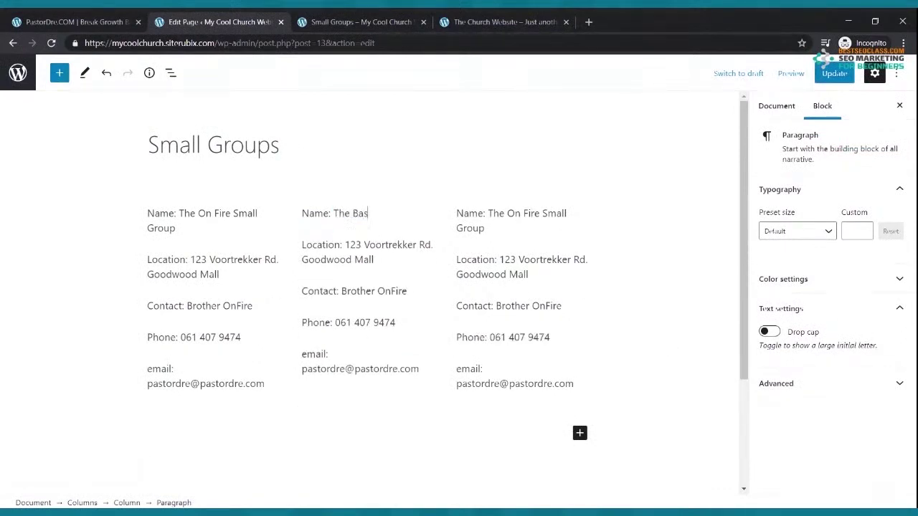
key("BackSpace")
key("BackSpace")
key("BackSpace")
type("t")
key("BackSpace")
key("BackSpace")
type("kingSmall Group")
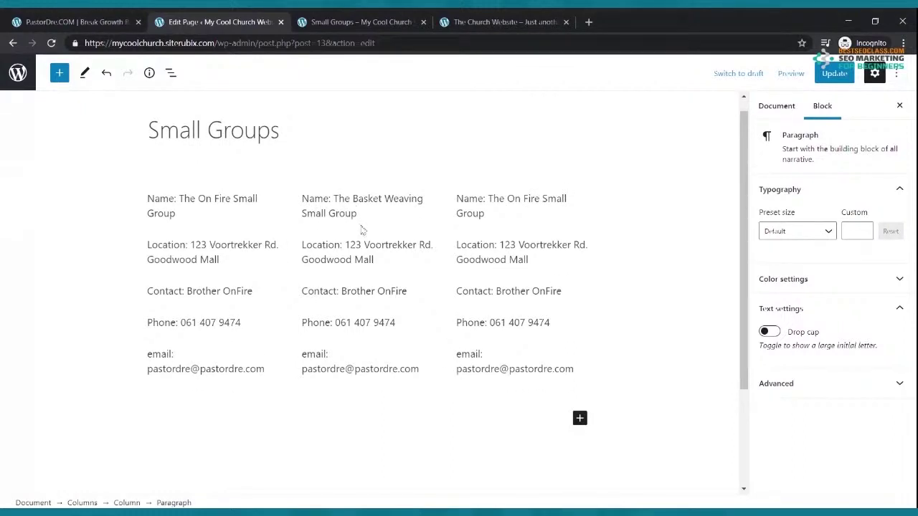
Rename the third column's group to The Exercise Group, correcting the spelling
left_click(475, 206)
left_click_drag(486, 199, 492, 213)
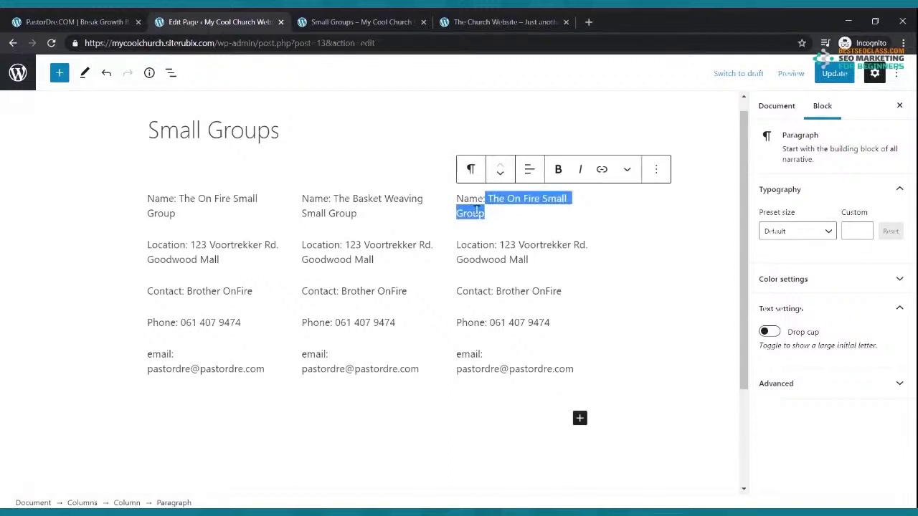
type("The")
key("BackSpace")
key("BackSpace")
key("BackSpace")
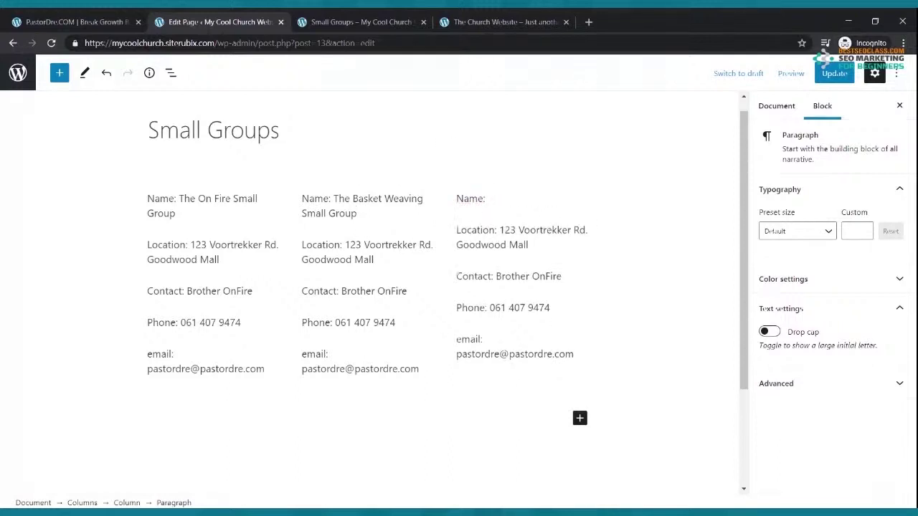
type("The Excercise Gro")
key("BackSpace")
key("BackSpace")
key("BackSpace")
key("BackSpace")
type("ise Group")
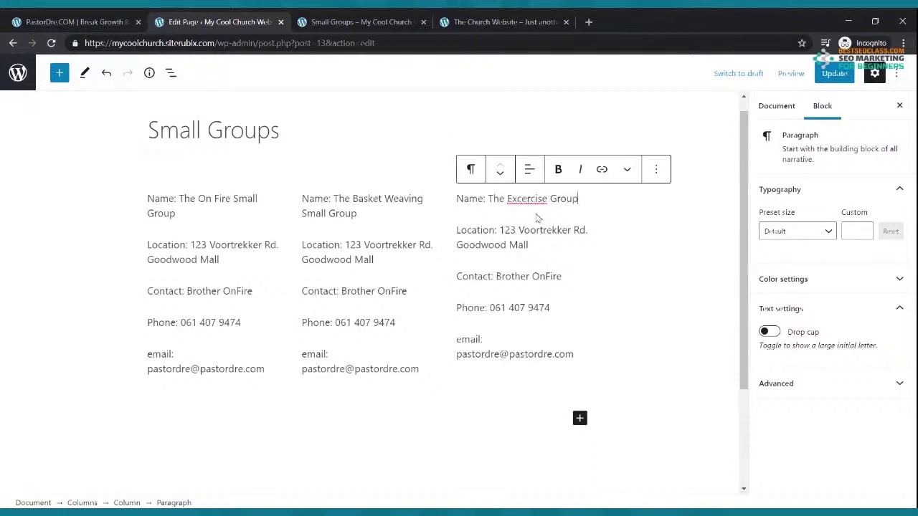
double_click(527, 197)
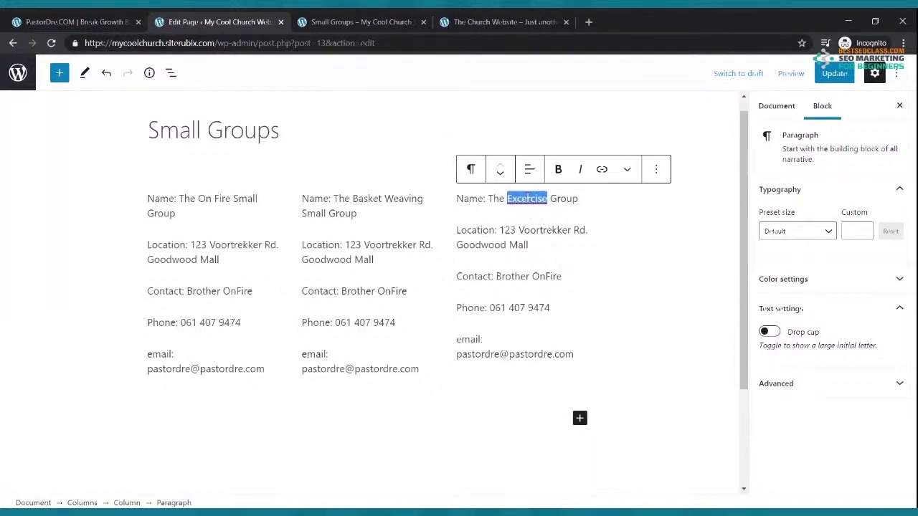
type("Exercise")
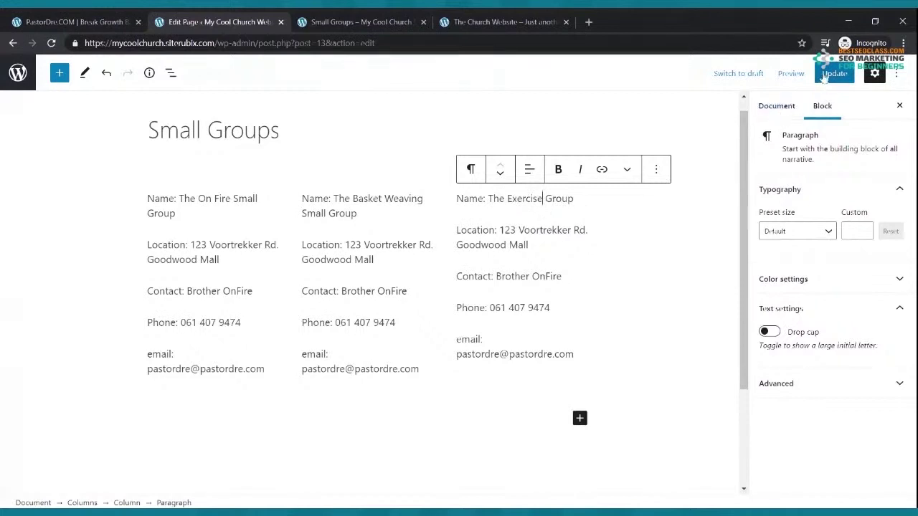
Update the page and reload the live Small Groups page to confirm the new names
left_click(834, 73)
left_click(332, 24)
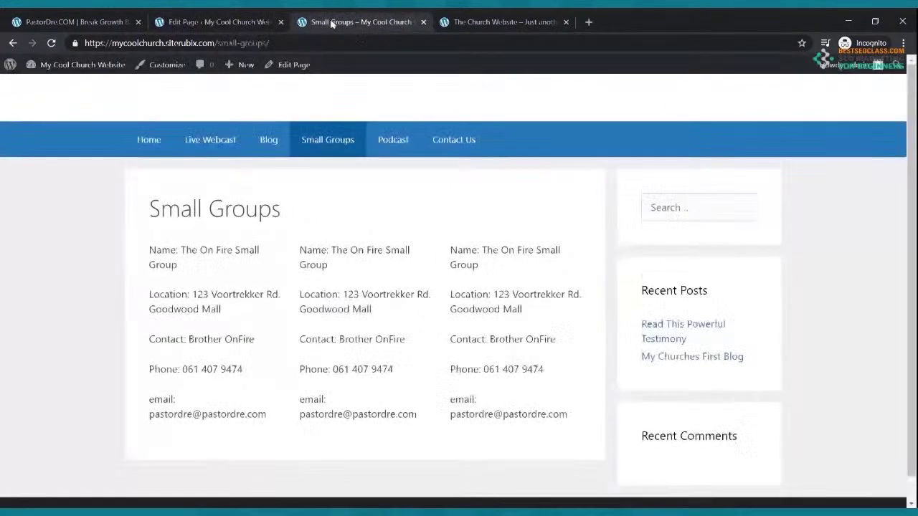
left_click(51, 43)
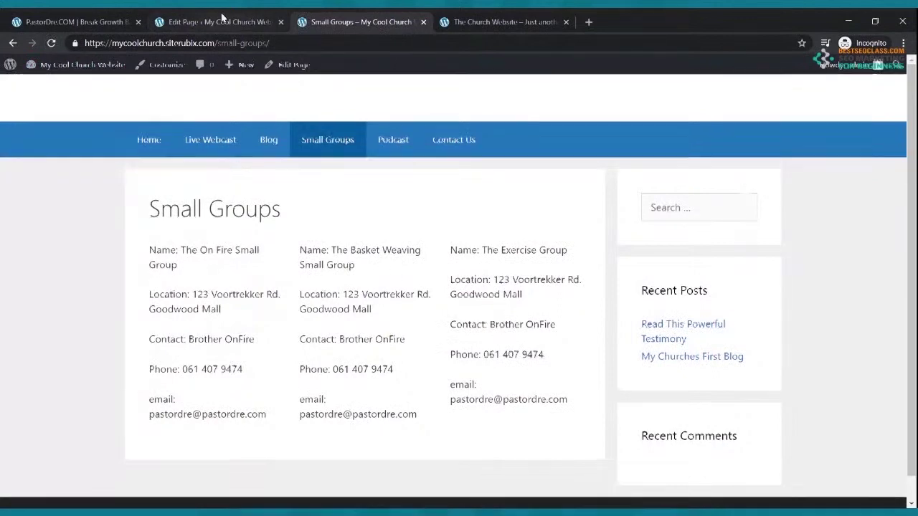
left_click(219, 22)
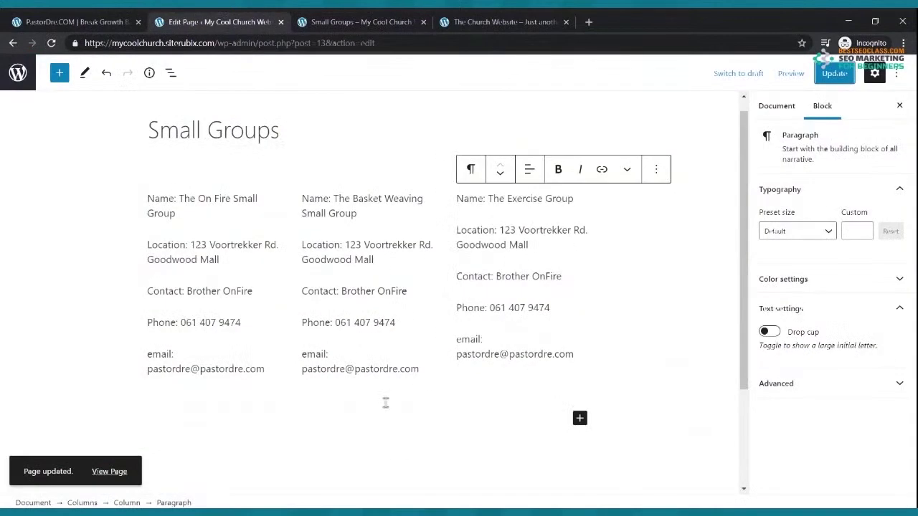
Bold the three group names, including Basket Weaving and Exercise Group, and save the page
left_click(322, 179)
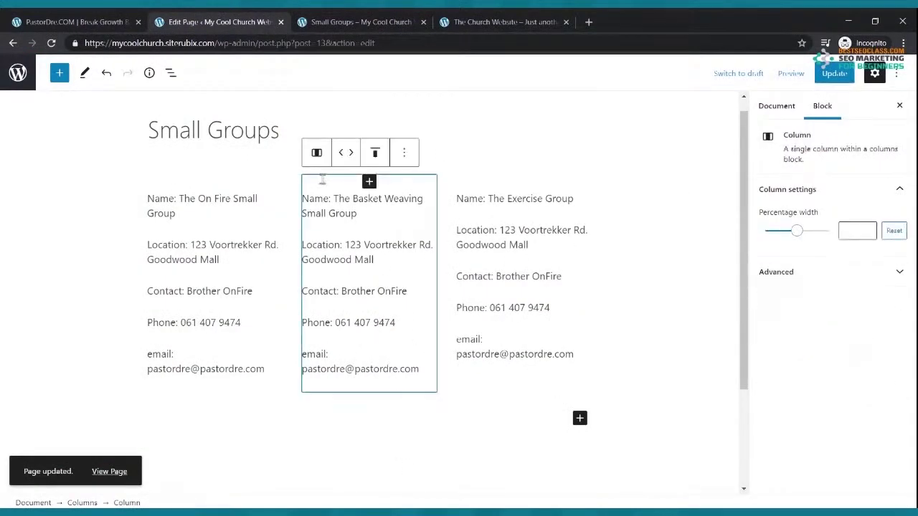
left_click(465, 201)
left_click_drag(175, 213, 147, 199)
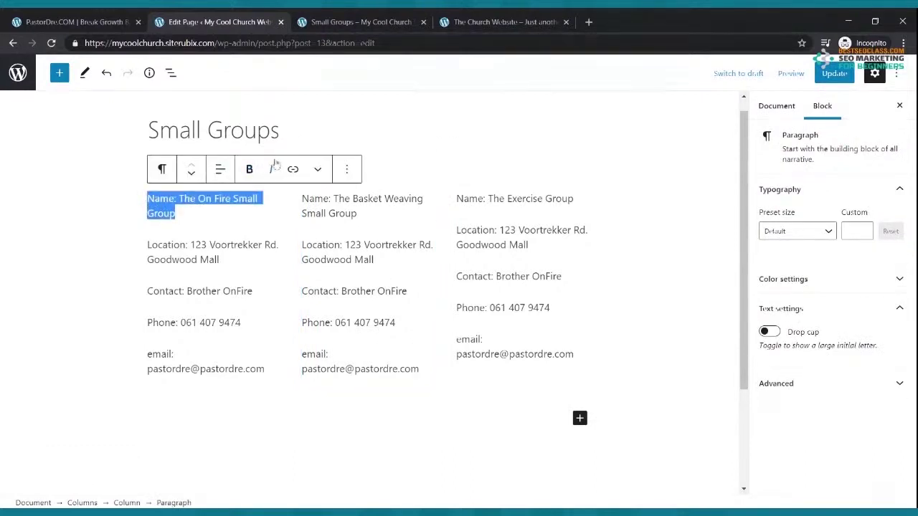
left_click(248, 169)
left_click_drag(376, 214, 302, 199)
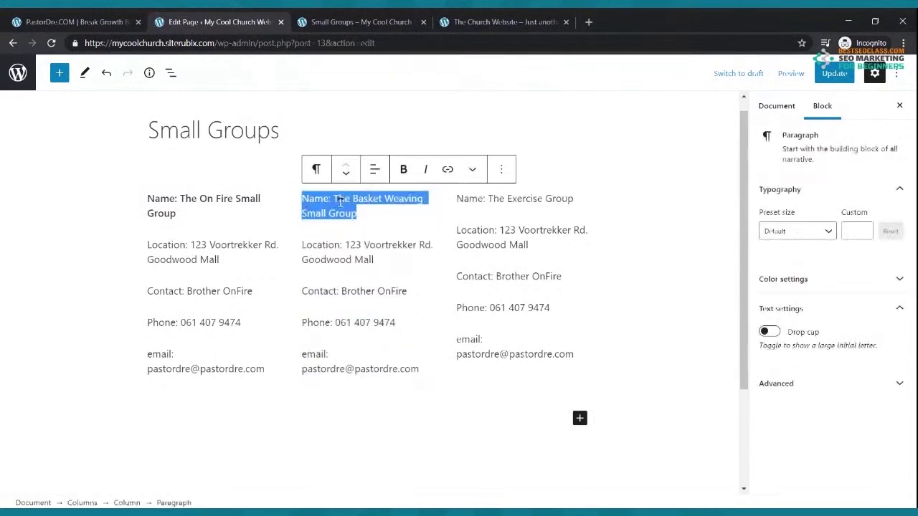
left_click(403, 169)
left_click_drag(573, 200, 457, 199)
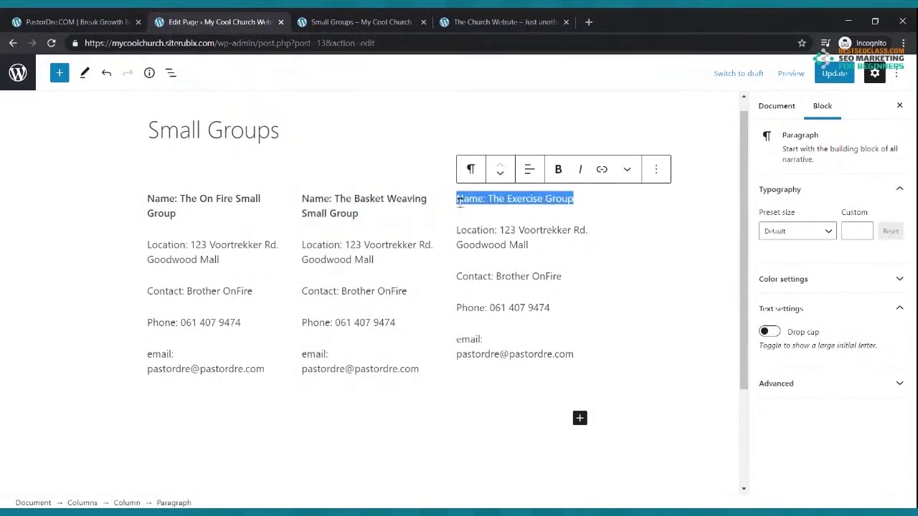
left_click(558, 169)
left_click(849, 74)
Reload the live Small Groups page to check the bold group names
left_click(330, 23)
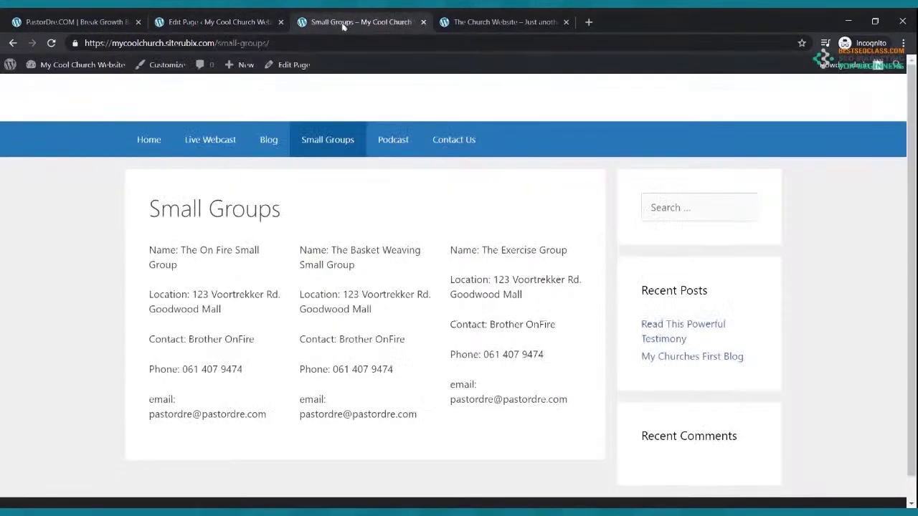
left_click(51, 43)
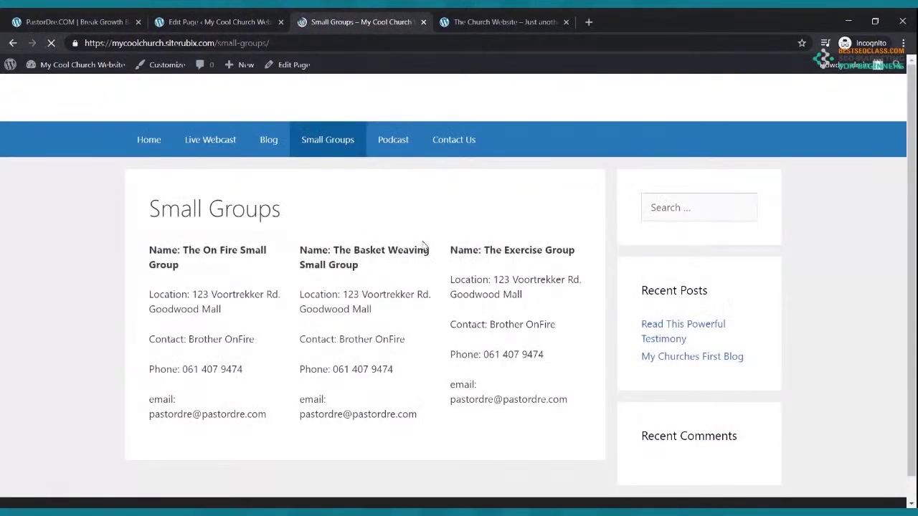
scroll(527, 324, "down", 2)
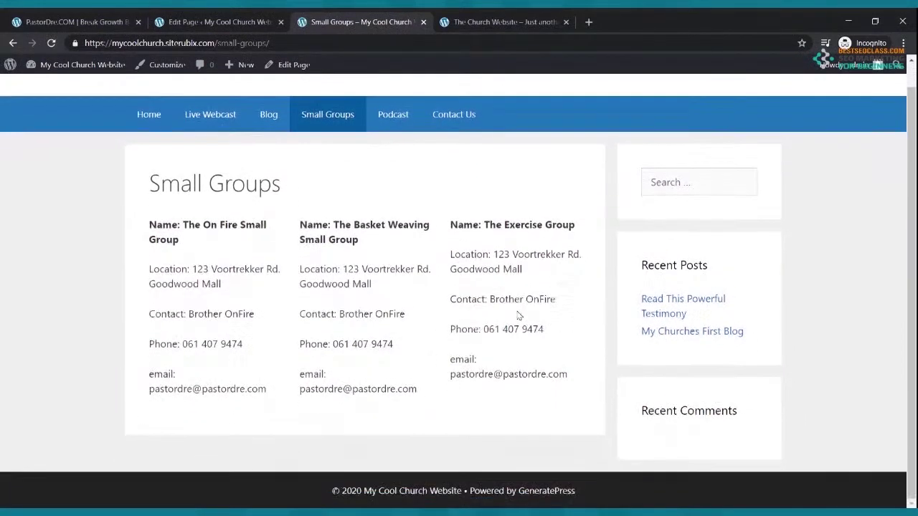
scroll(518, 318, "up", 2)
Back in the editor, select the first group's name, Location and email paragraphs
left_click(218, 22)
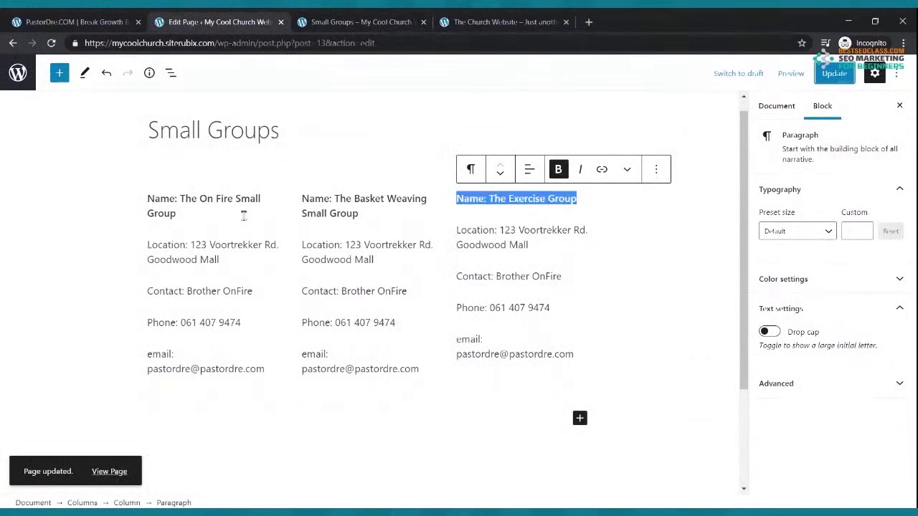
triple_click(212, 200)
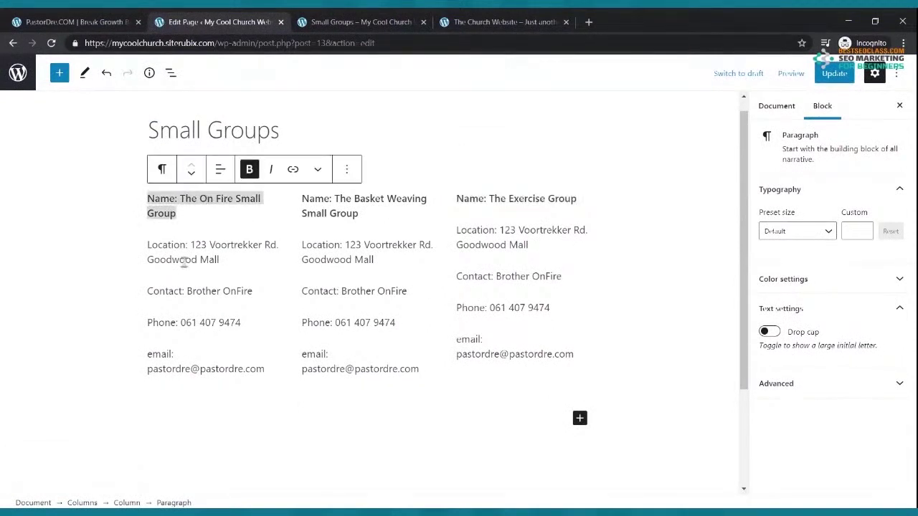
left_click(244, 245)
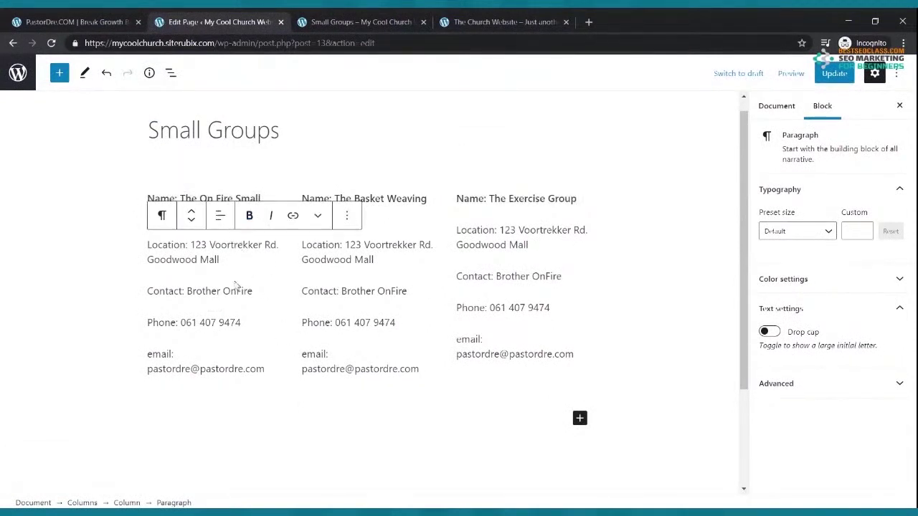
left_click(243, 399)
left_click(250, 363)
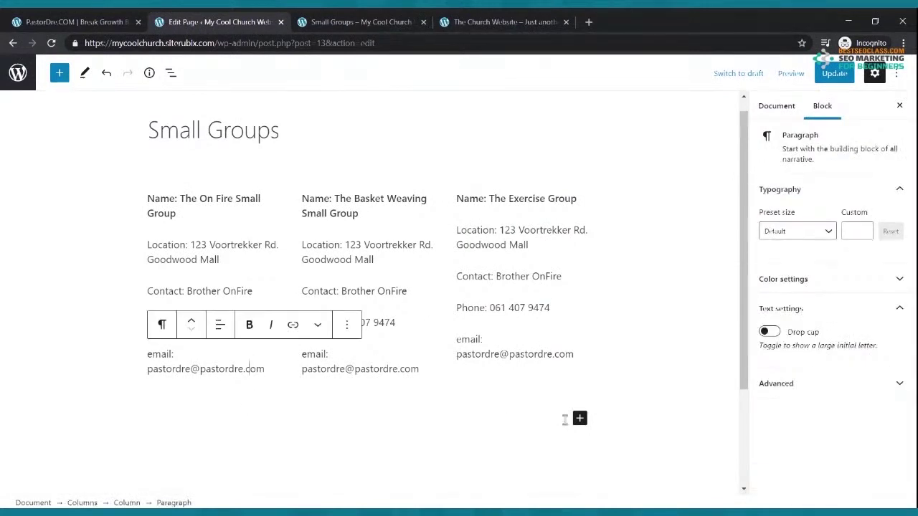
Insert an Image block and upload the concert photo from the computer
left_click(579, 417)
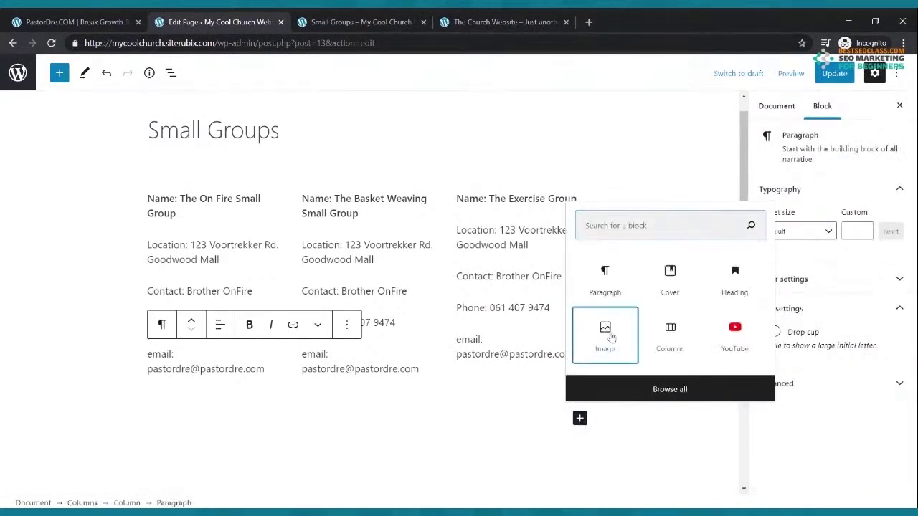
left_click(611, 337)
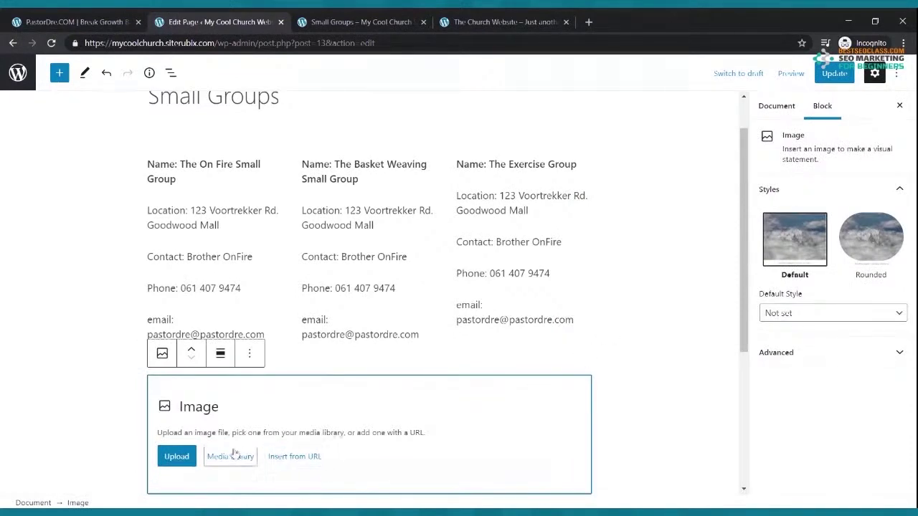
left_click(178, 459)
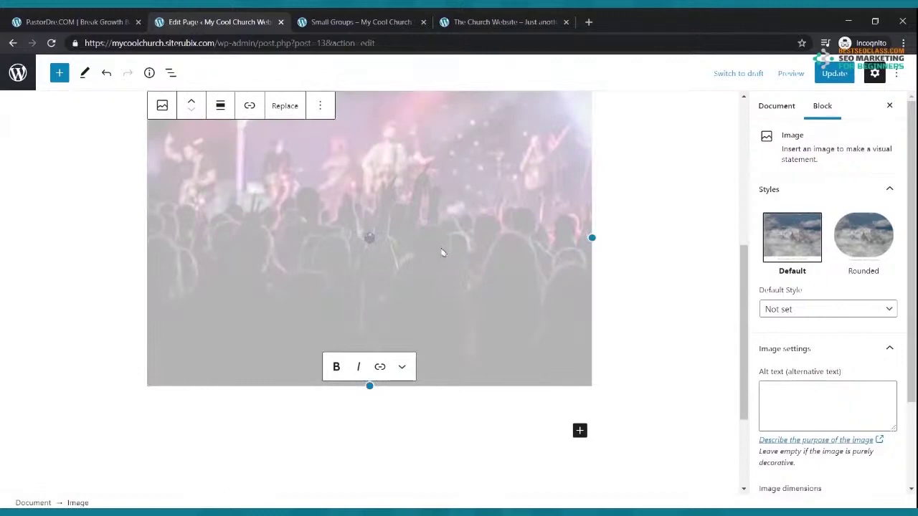
scroll(431, 244, "up", 5)
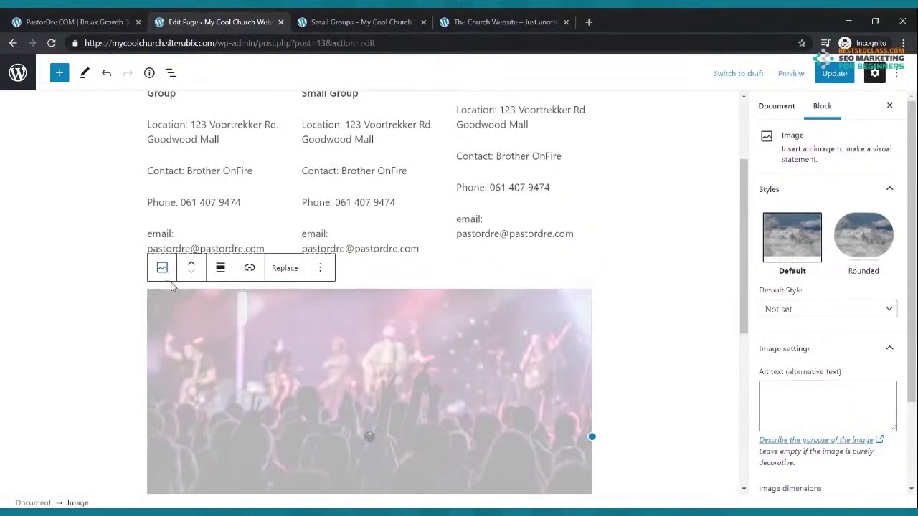
Move the concert photo above the group columns, save, and make it slightly shorter
left_click(190, 262)
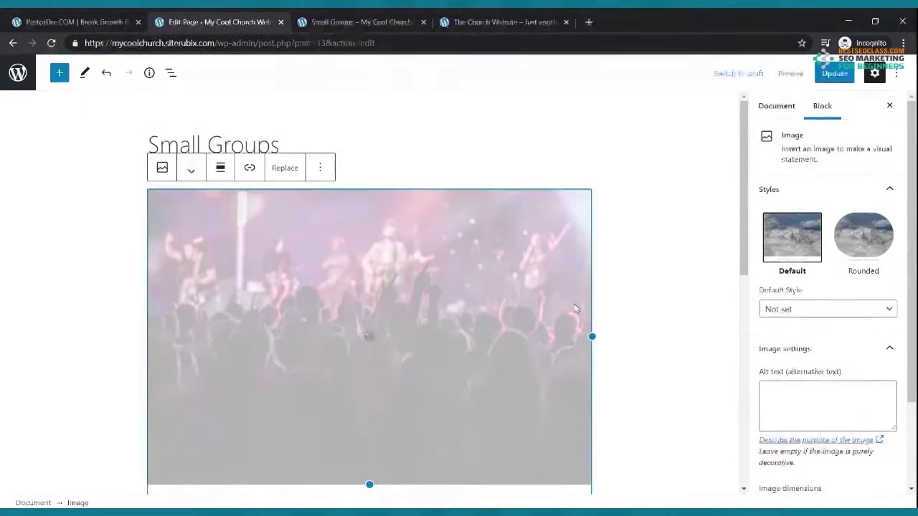
left_click(835, 74)
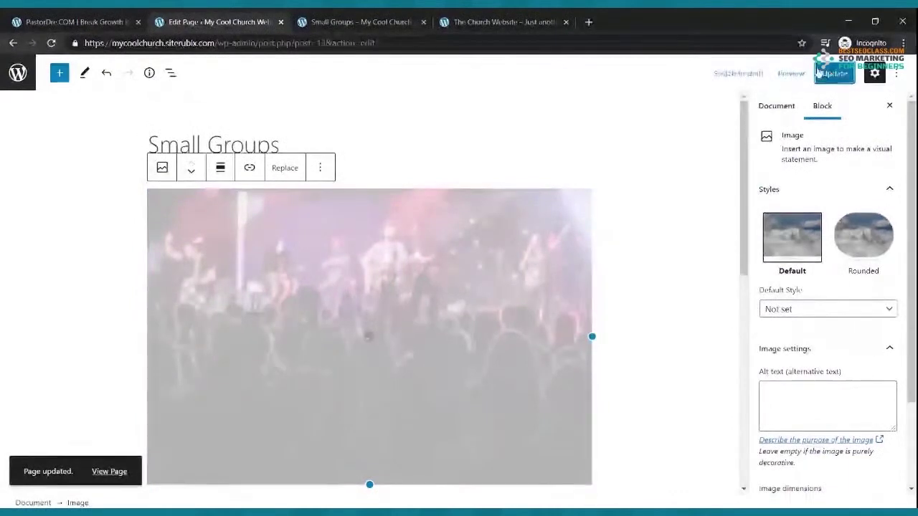
scroll(539, 219, "down", 2)
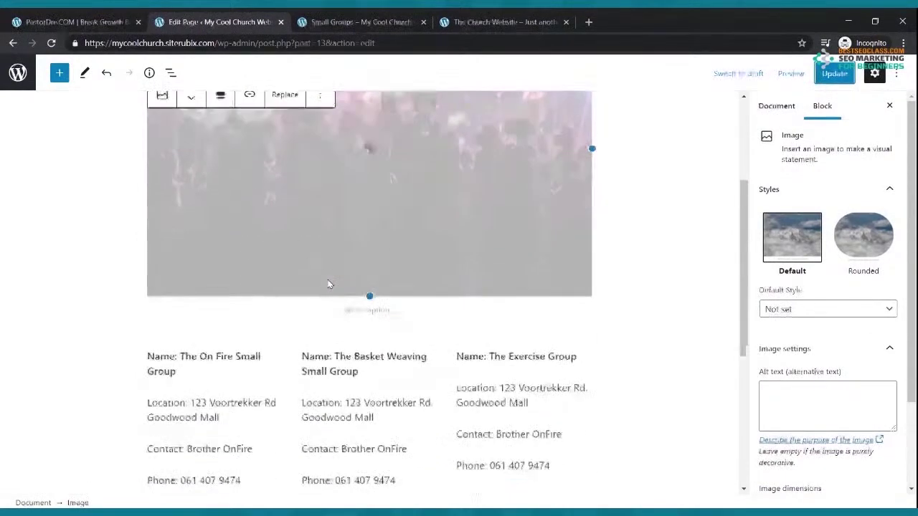
scroll(329, 286, "up", 2)
left_click_drag(369, 485, 370, 481)
Reload the live Small Groups page and scroll through it to check the concert photo
left_click(355, 22)
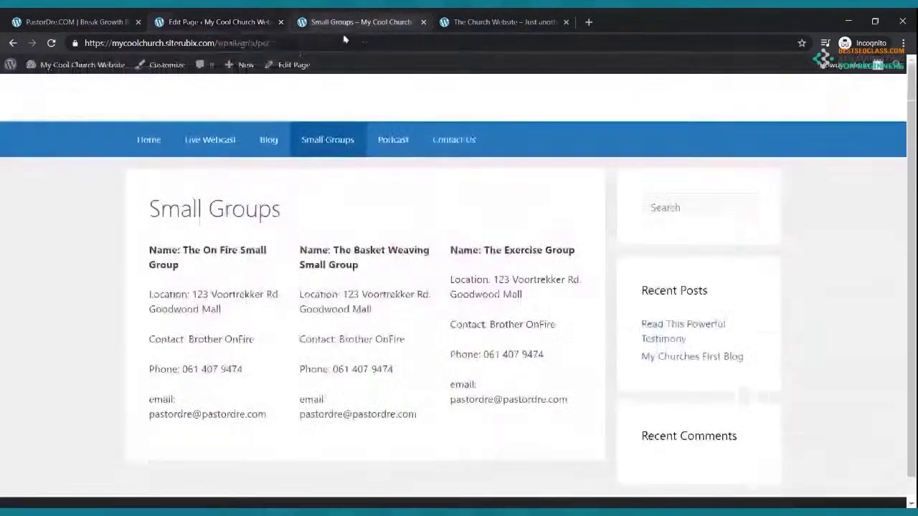
left_click(53, 43)
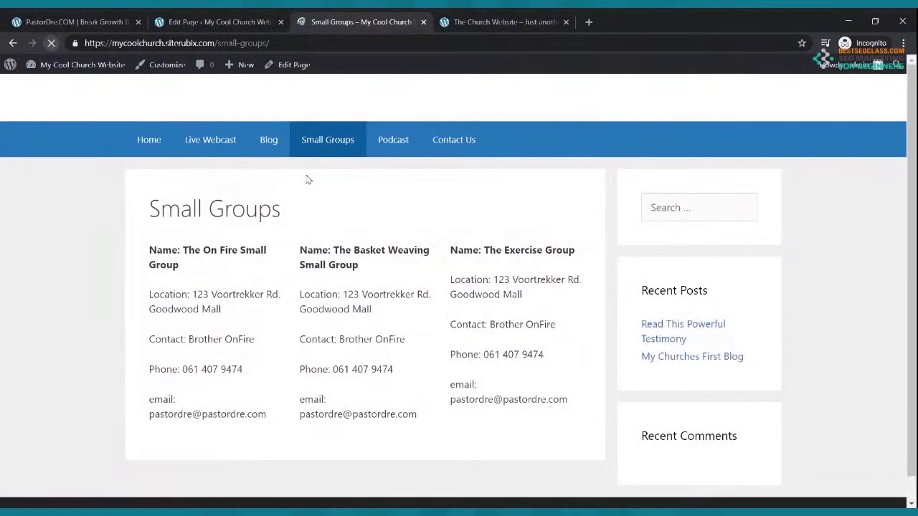
scroll(408, 213, "down", 5)
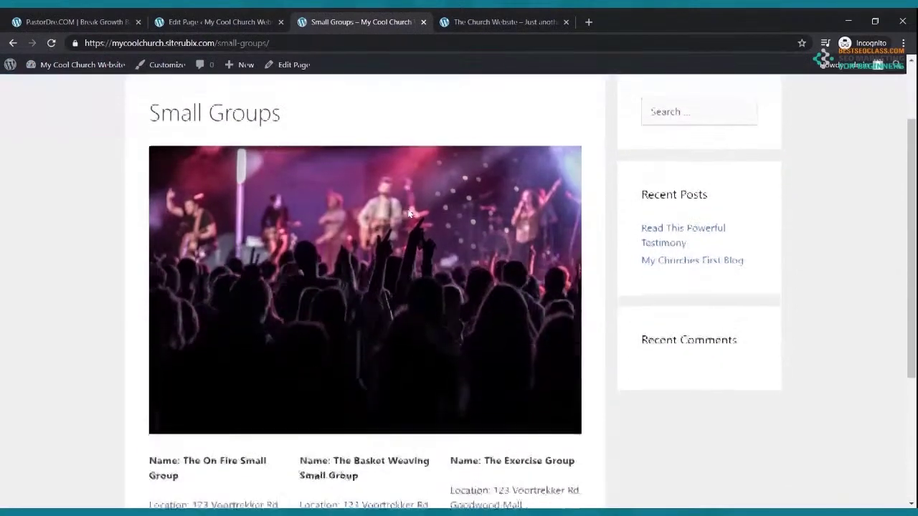
scroll(267, 184, "up", 5)
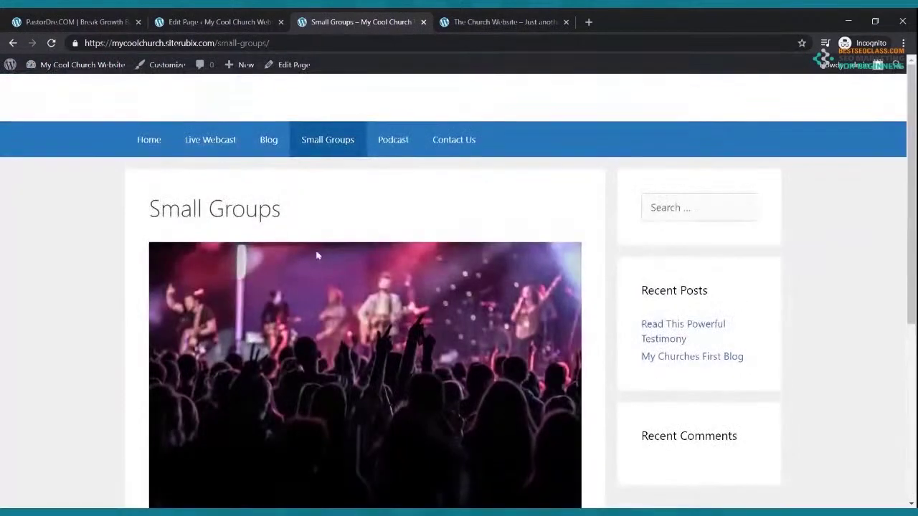
scroll(318, 251, "down", 3)
scroll(319, 243, "up", 1)
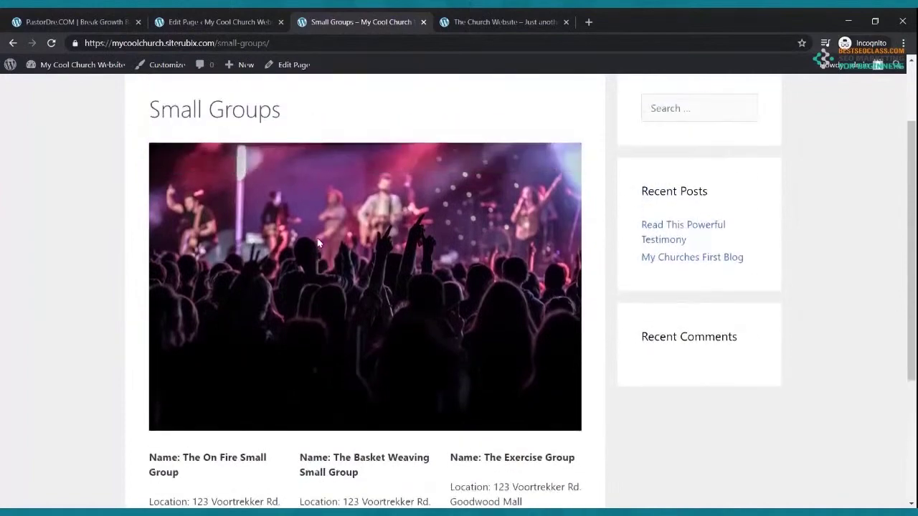
scroll(319, 243, "down", 3)
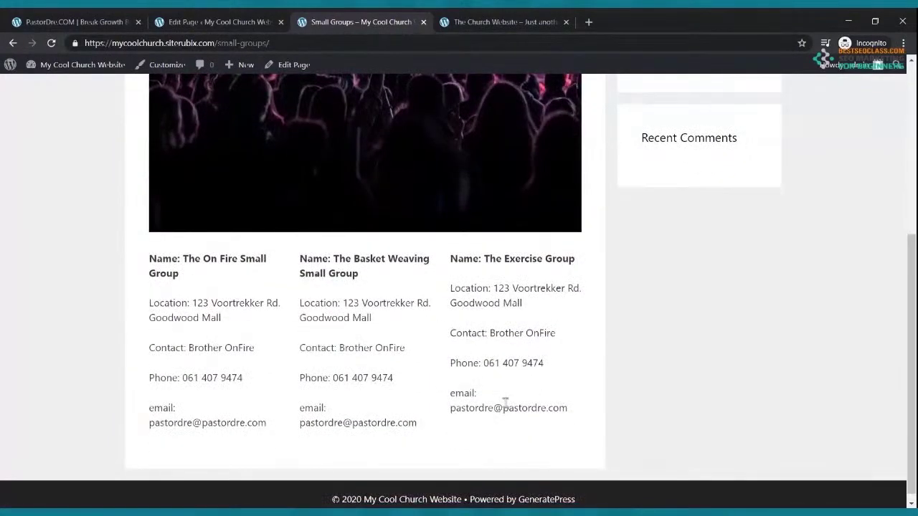
scroll(504, 399, "up", 5)
left_click(211, 24)
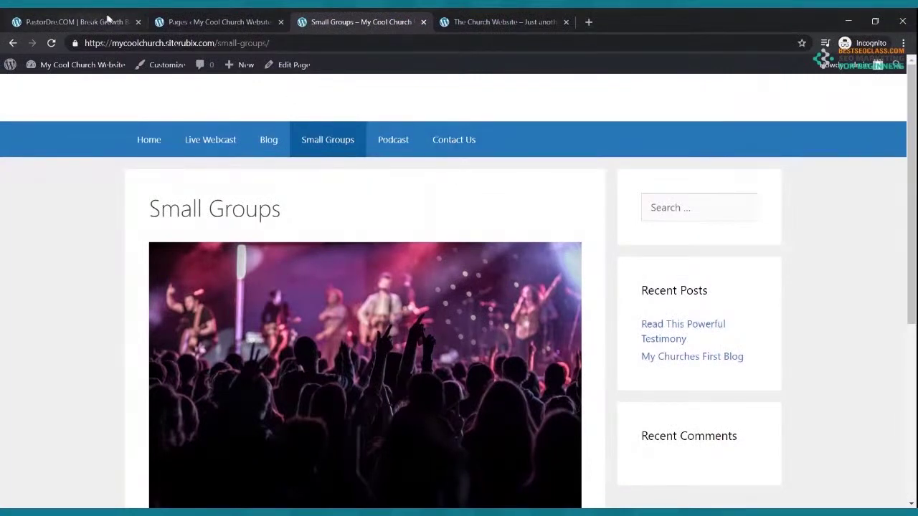
Add the line 'Welcome to our Podcast' to the Podcast page, save, and add an empty paragraph
left_click(215, 22)
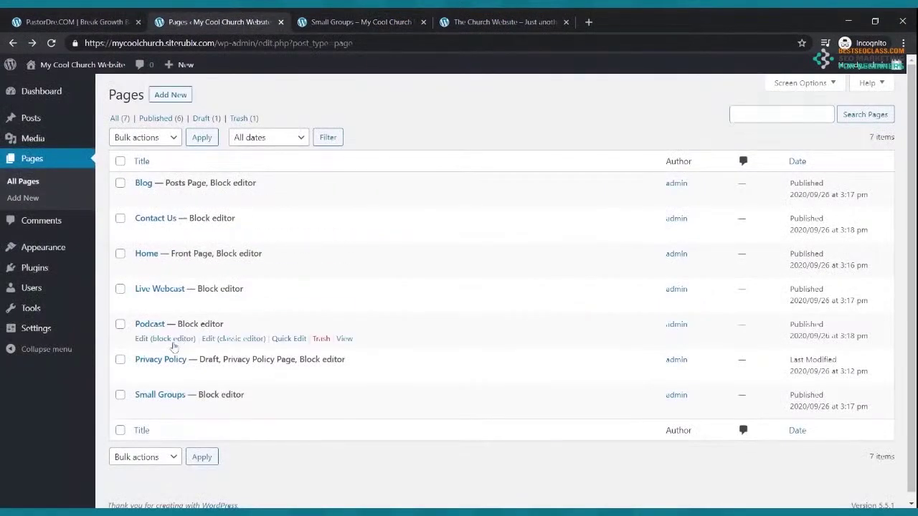
left_click(154, 342)
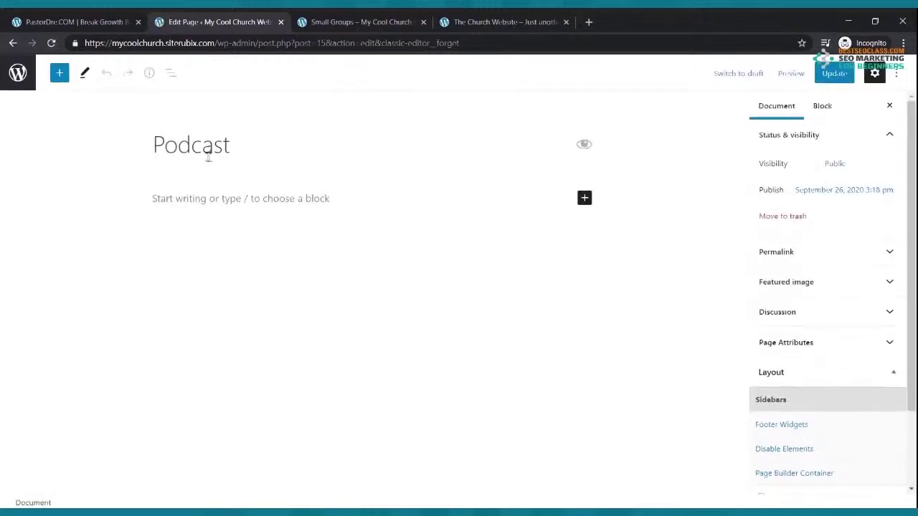
type("Welcome to our Podcast")
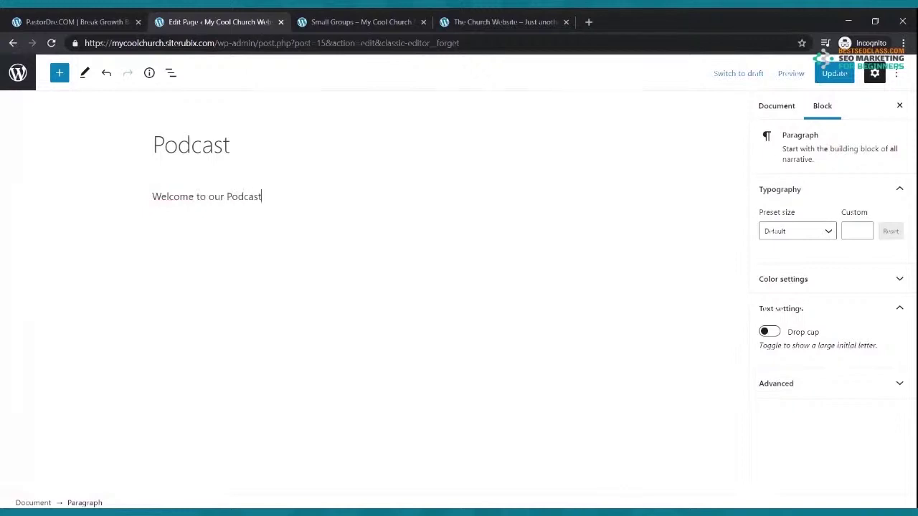
left_click(834, 73)
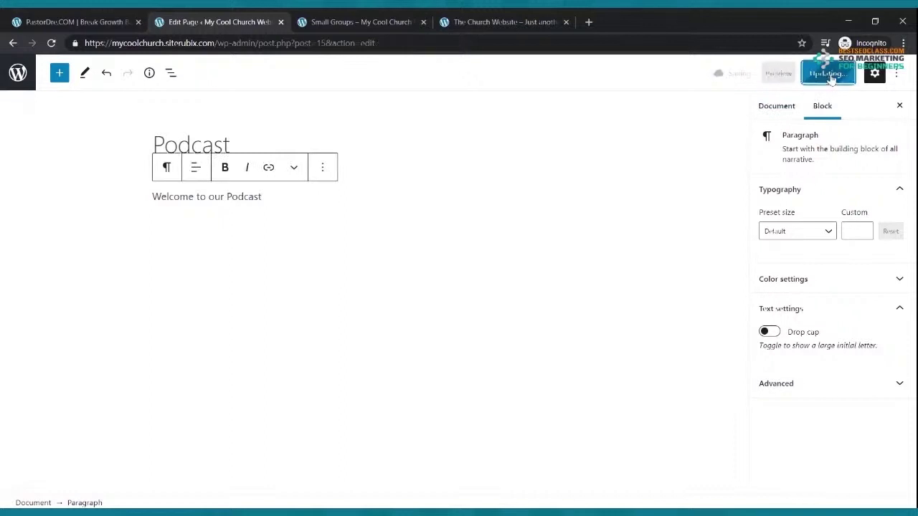
left_click(316, 220)
key("Return")
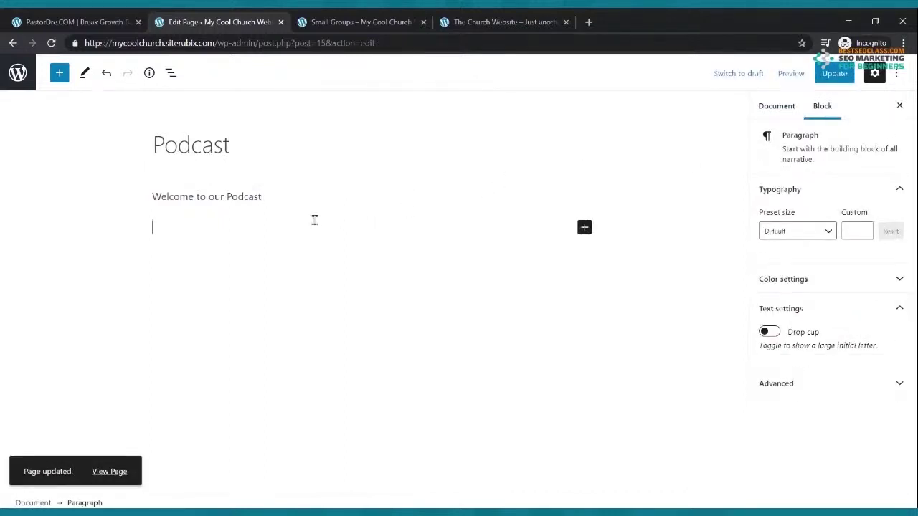
left_click(588, 21)
Go to Spreaker and sign in with the saved credentials
type("spre")
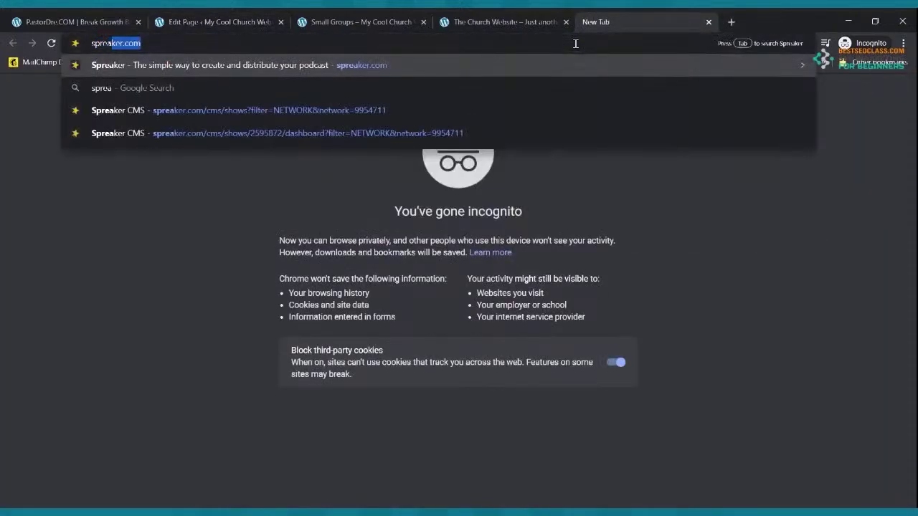
type("a")
key("Return")
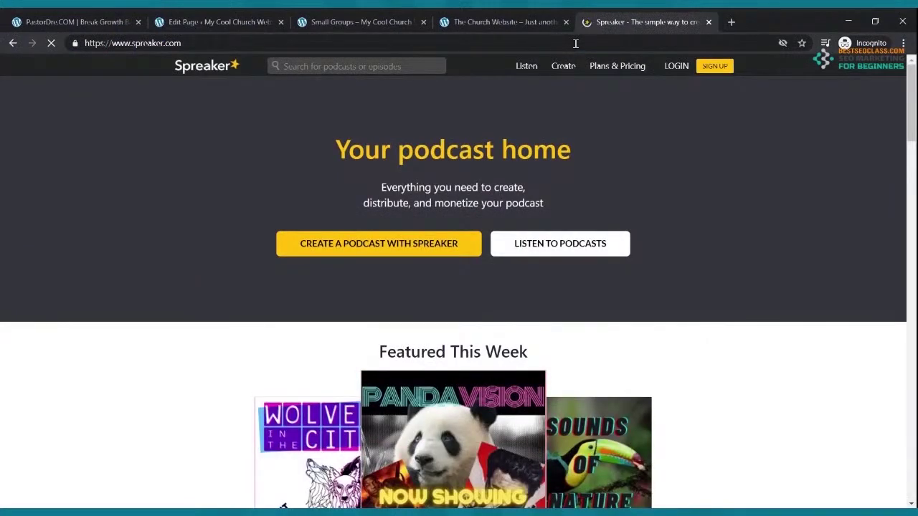
left_click(680, 71)
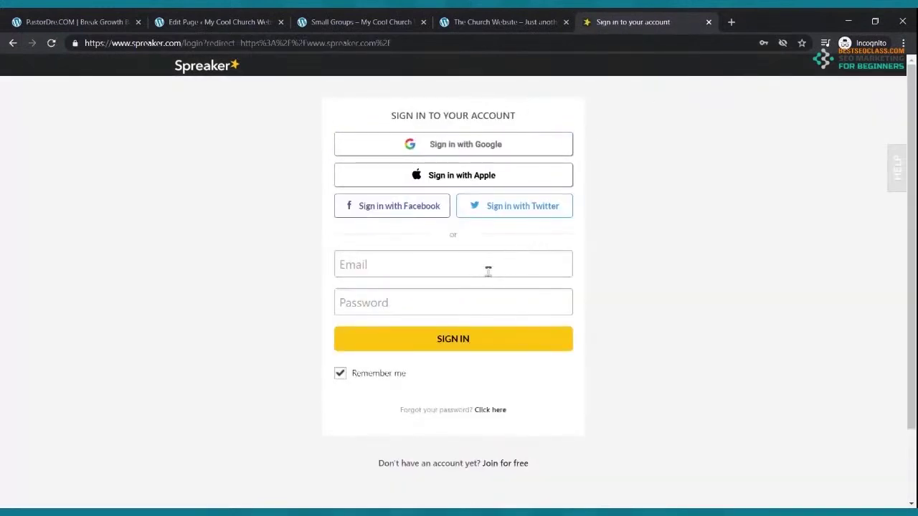
left_click(492, 273)
left_click(472, 345)
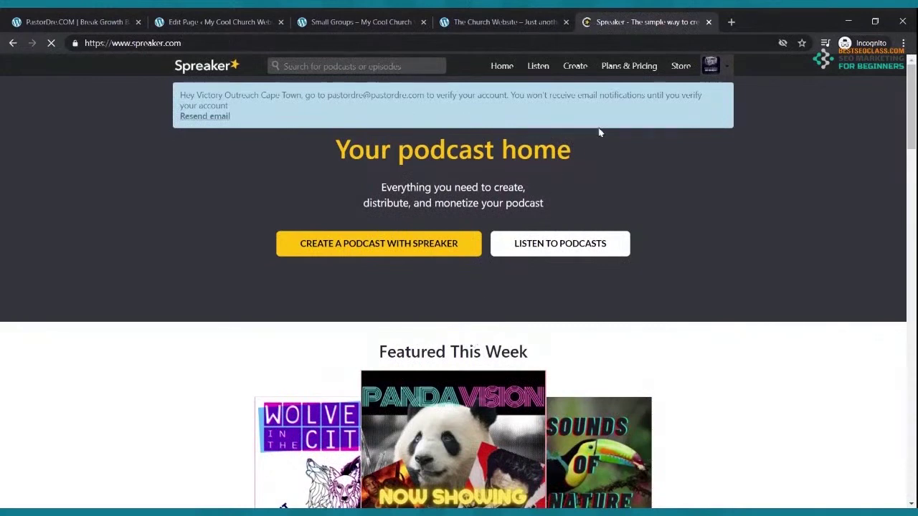
Open the Spreaker dashboard and view the Rise Up Radio Segment podcast
left_click(244, 22)
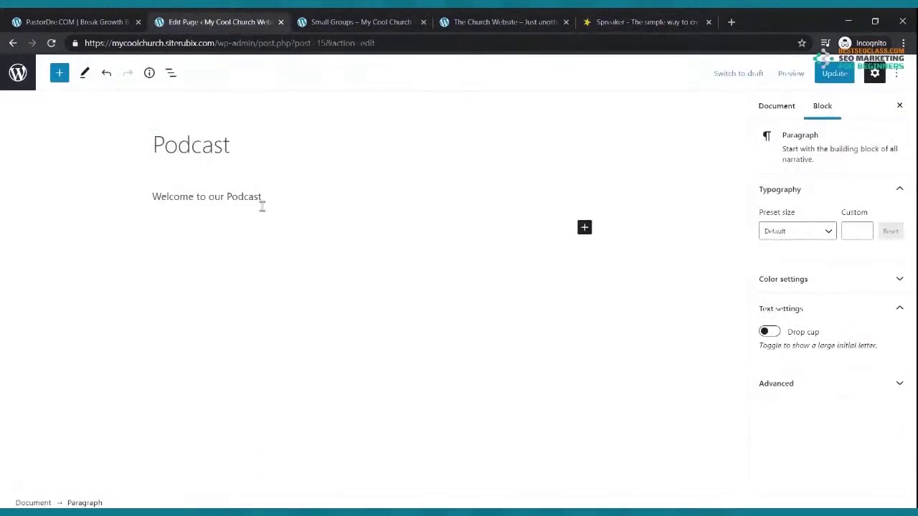
left_click(635, 22)
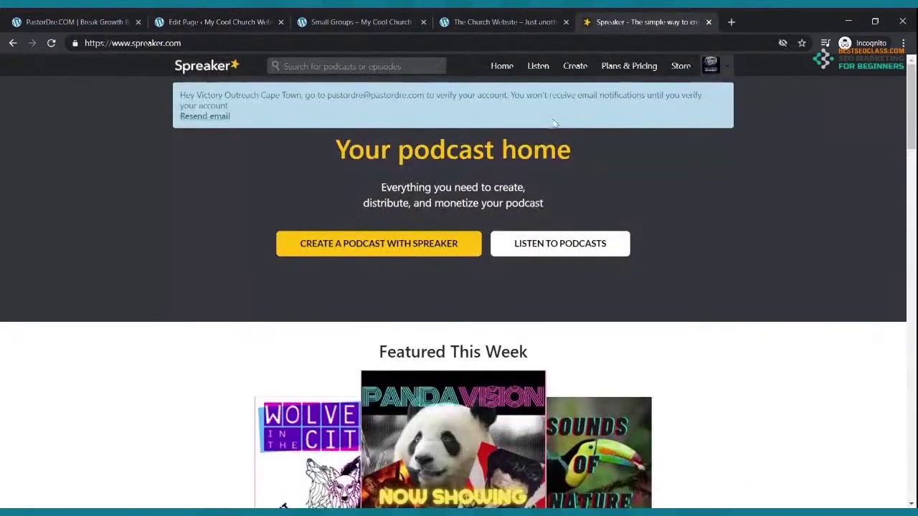
left_click(710, 66)
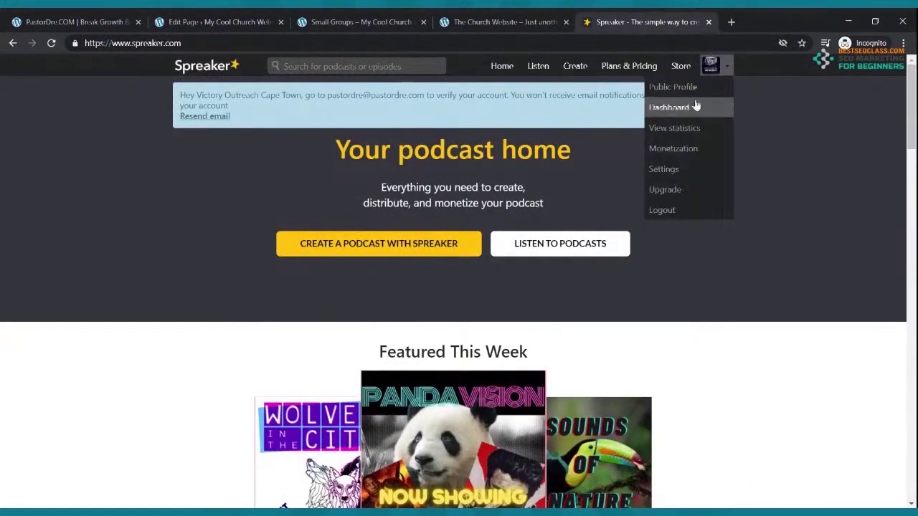
left_click(688, 108)
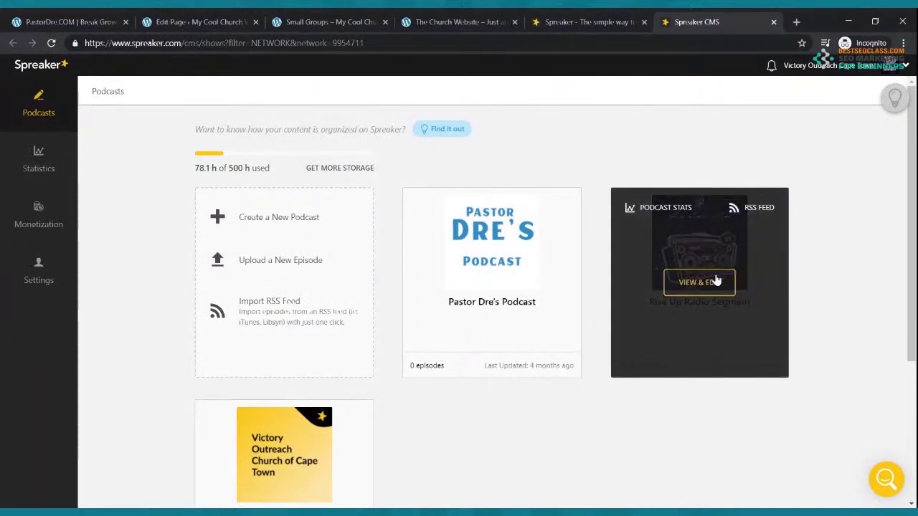
left_click(714, 281)
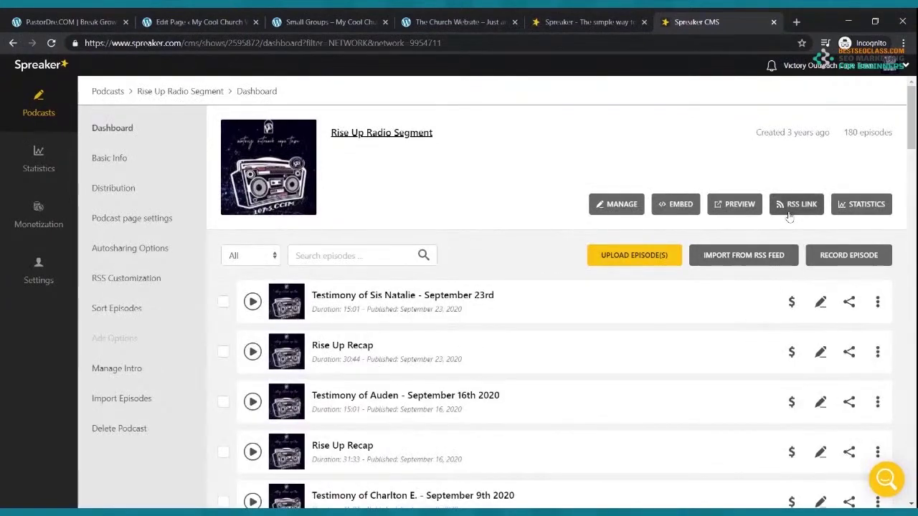
left_click(12, 43)
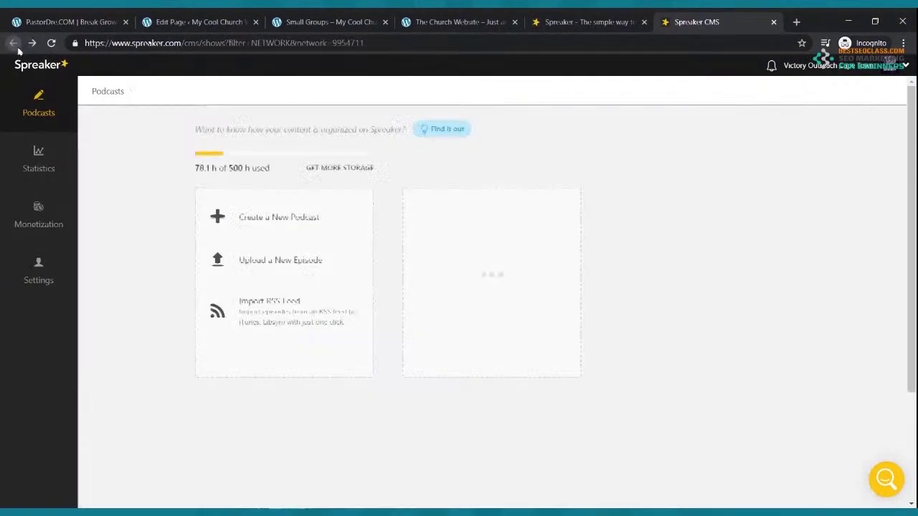
Copy the Rise Up Radio Segment's RSS feed link and return below the Podcast welcome line
mouse_move(748, 210)
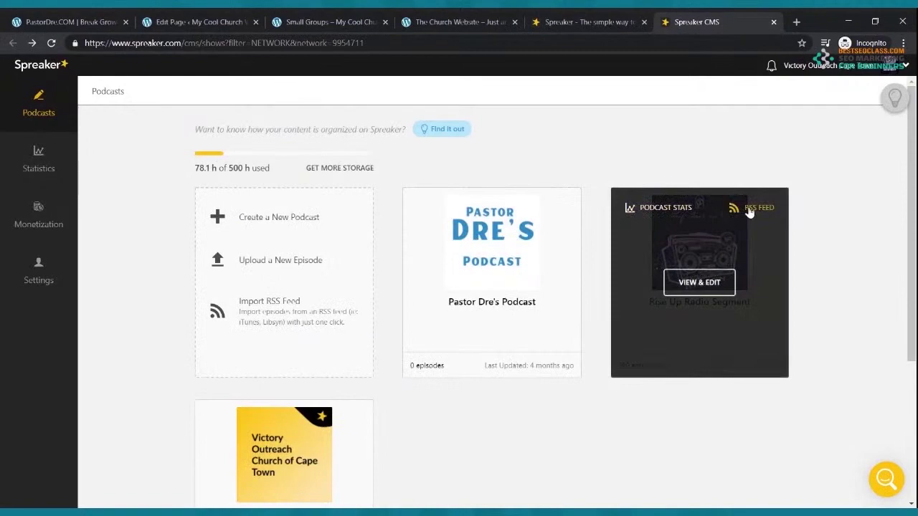
left_click(747, 208)
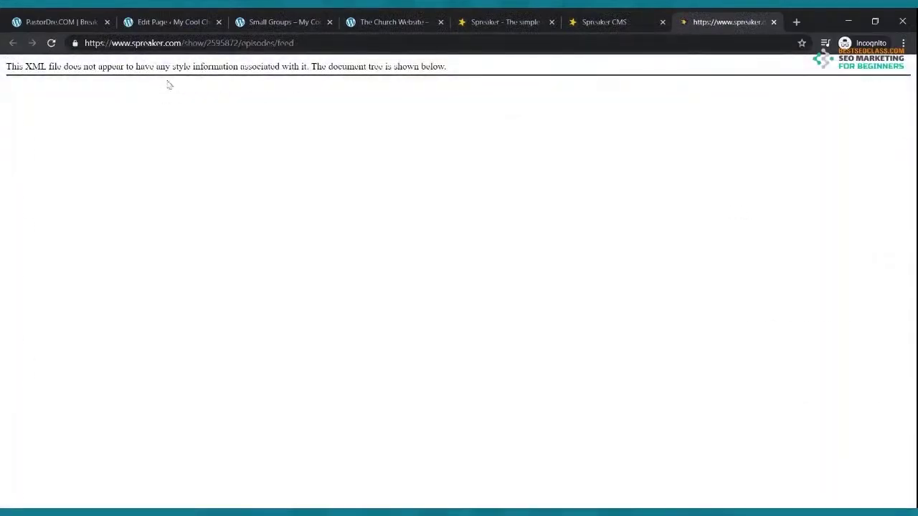
left_click(201, 47)
key("ctrl+c")
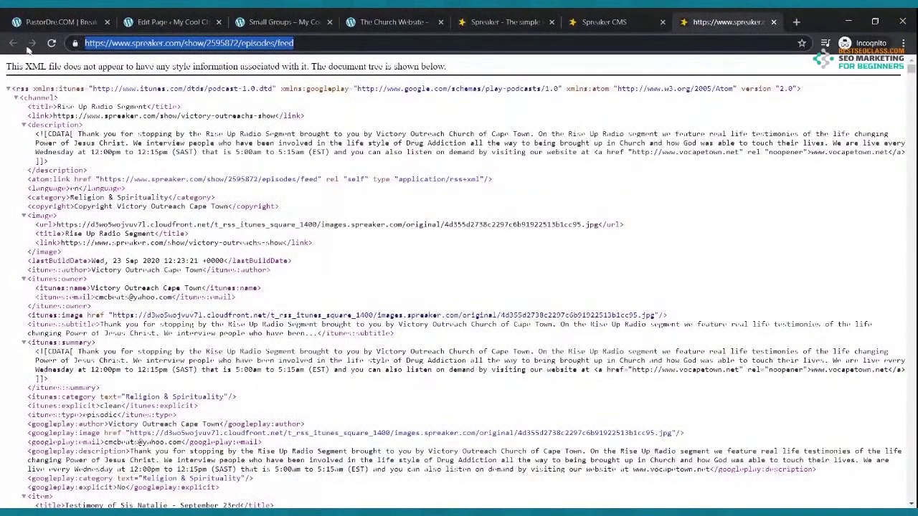
left_click(775, 22)
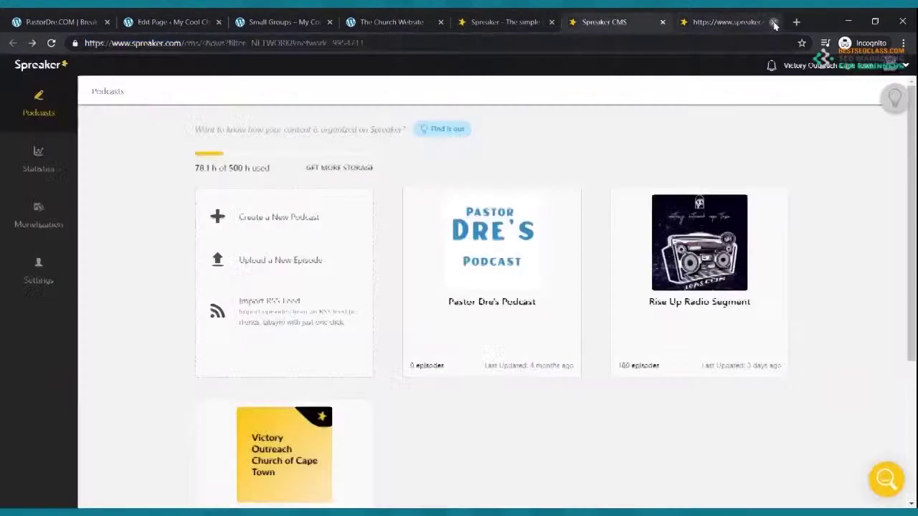
left_click(704, 284)
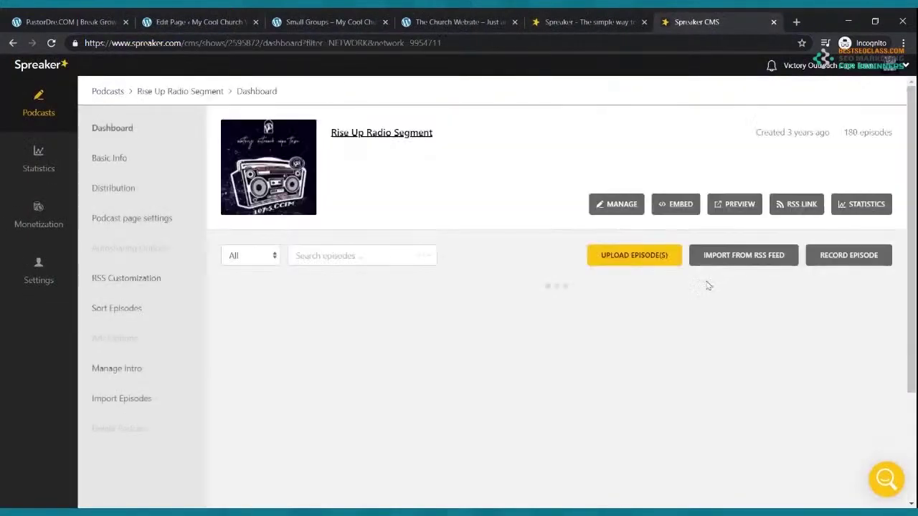
left_click(794, 206)
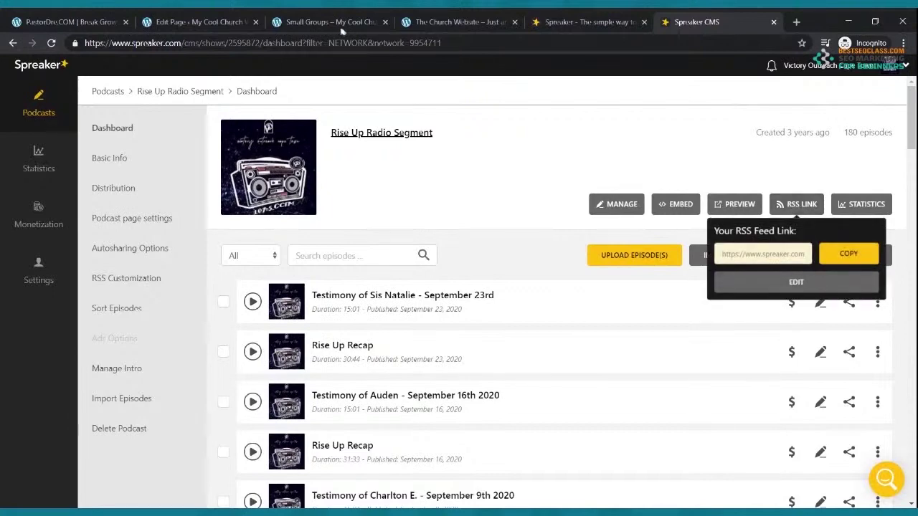
left_click(226, 20)
left_click(216, 229)
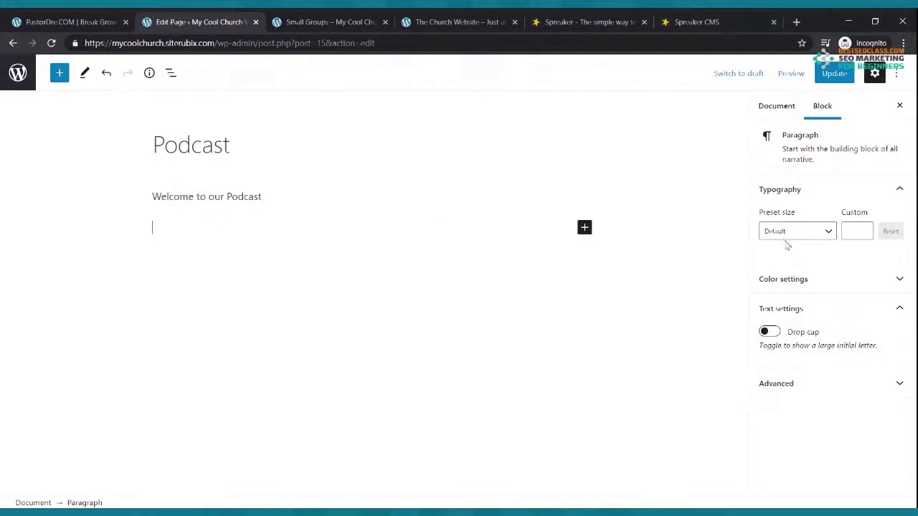
Add an RSS block with the copied Spreaker feed URL under the welcome line and save
left_click(584, 227)
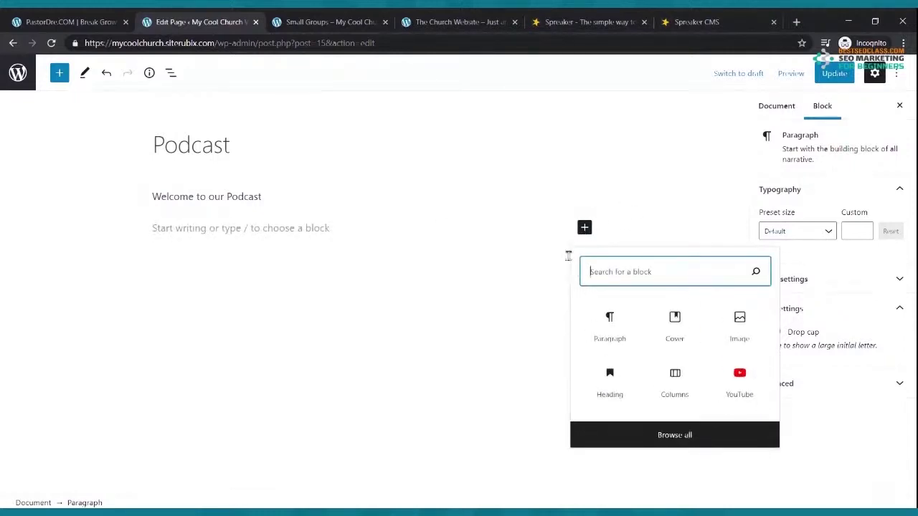
type("rss")
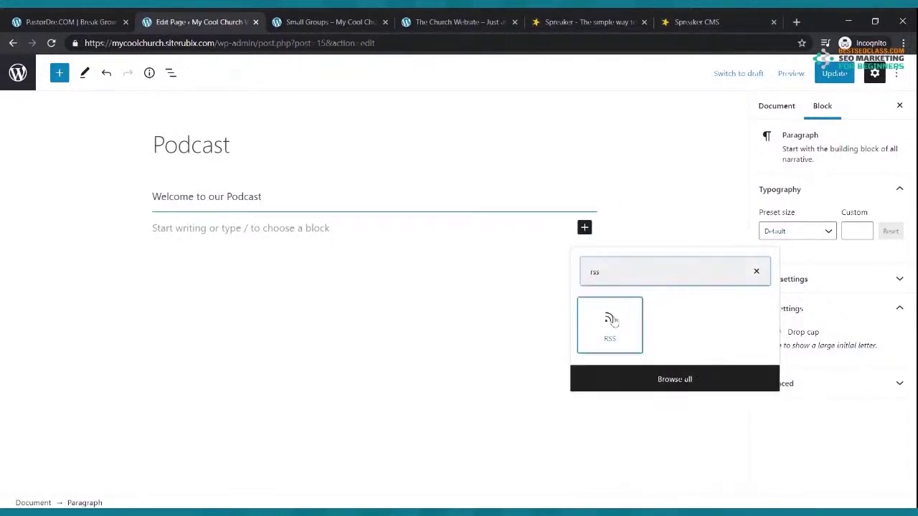
left_click(611, 320)
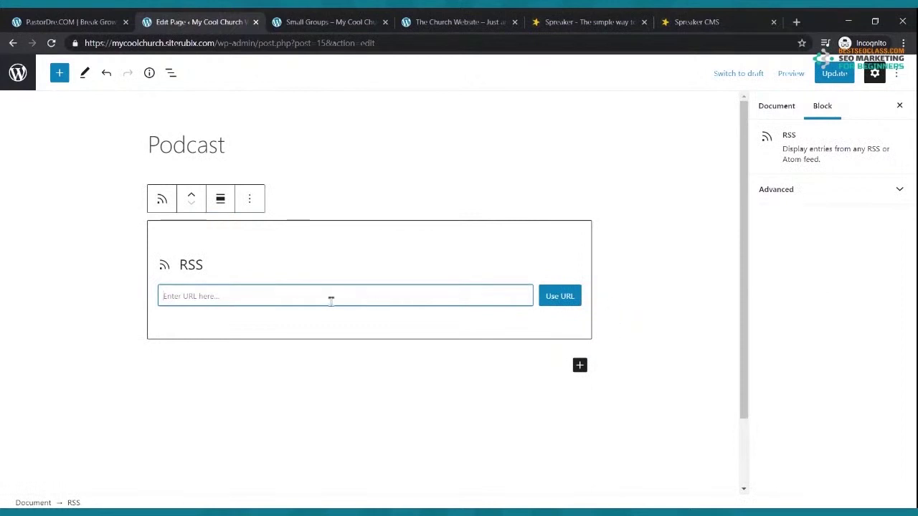
key("ctrl+v")
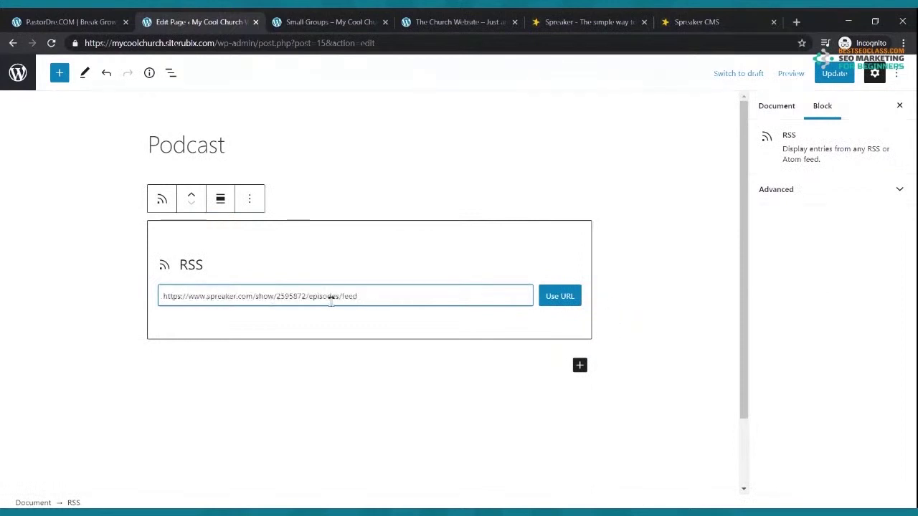
left_click(560, 296)
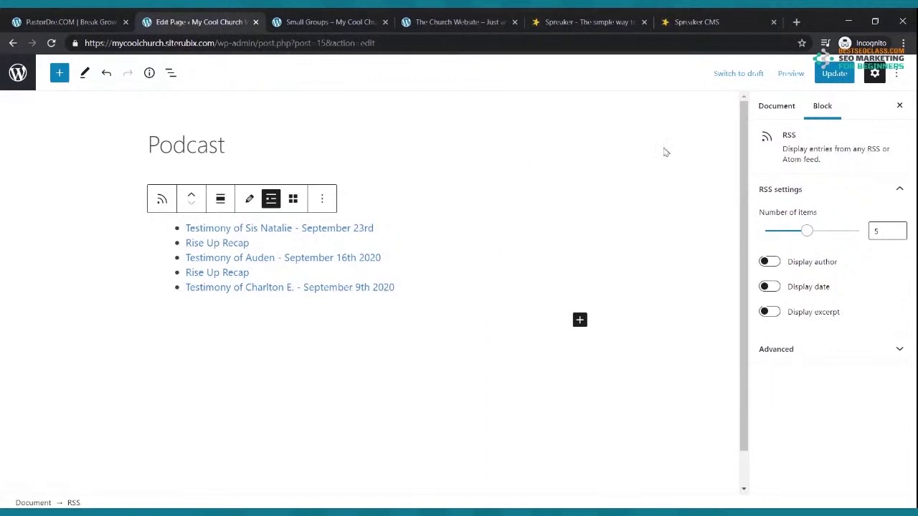
left_click(294, 188)
left_click(283, 193)
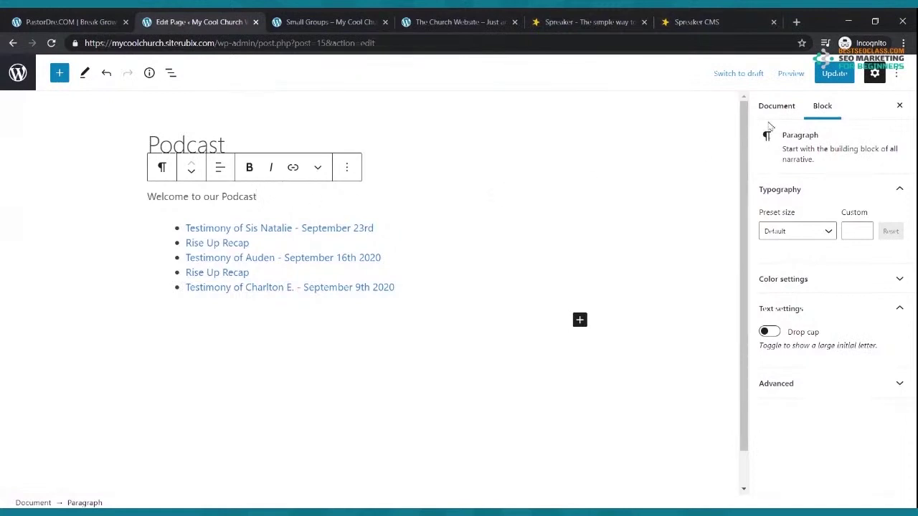
left_click(834, 77)
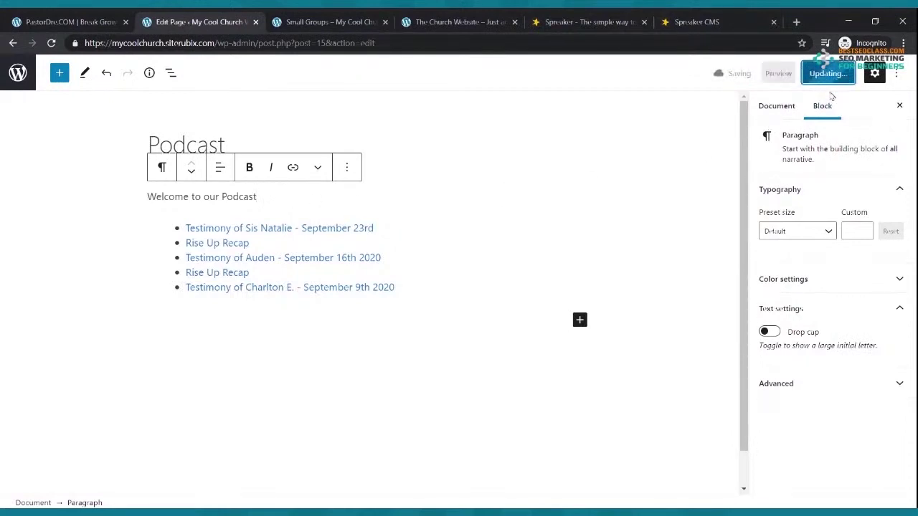
left_click(331, 25)
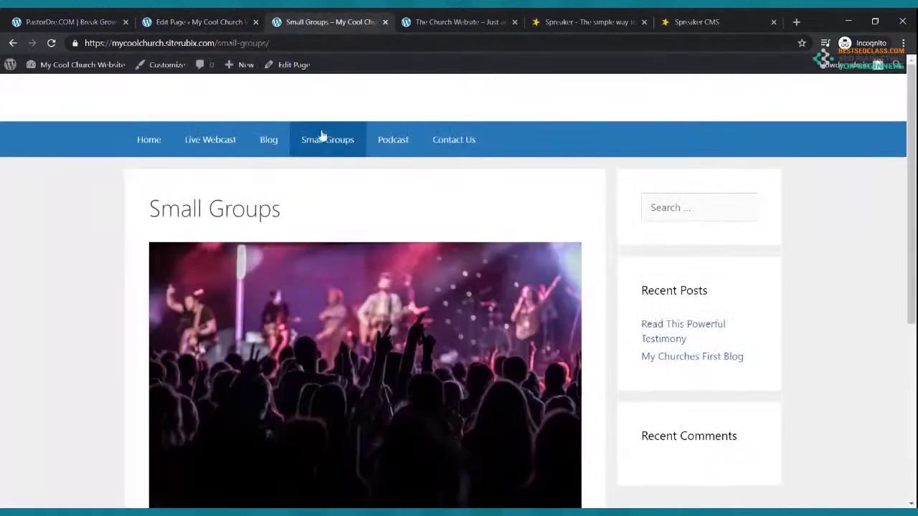
Open the live Podcast page and compare its episode list with Spreaker
left_click(381, 143)
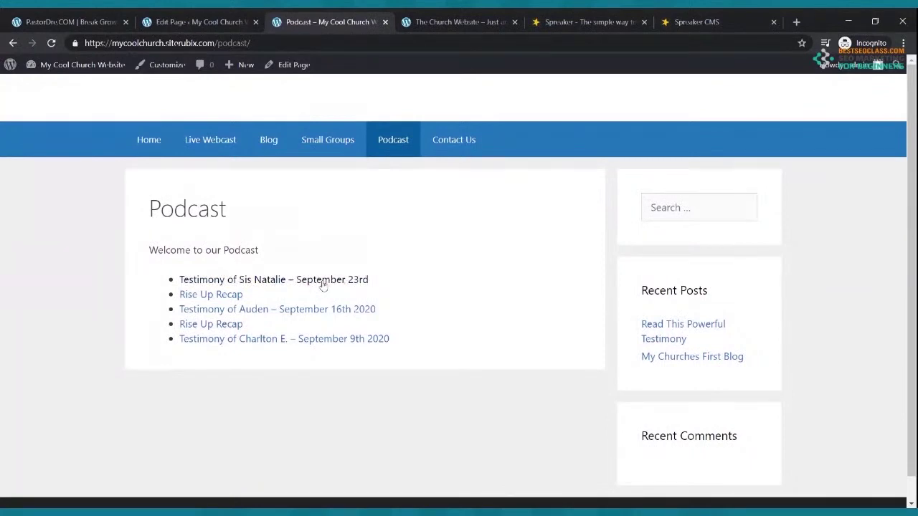
left_click(681, 21)
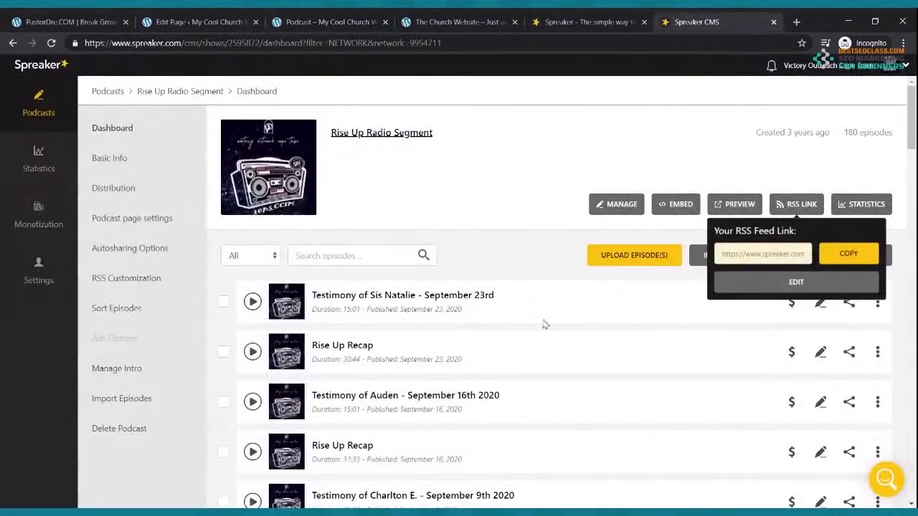
left_click(340, 29)
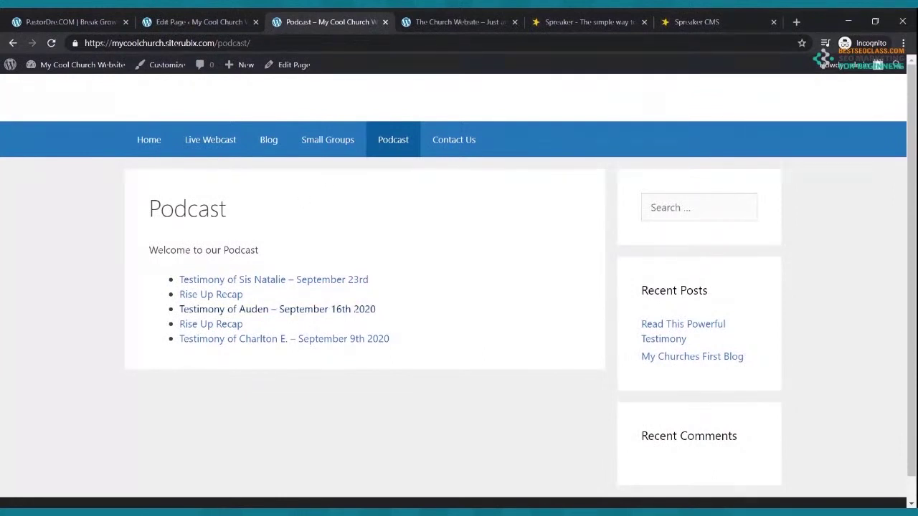
Browse the Home, Live Webcast, Blog and Small Groups pages, then return to the Podcast editor
left_click(145, 143)
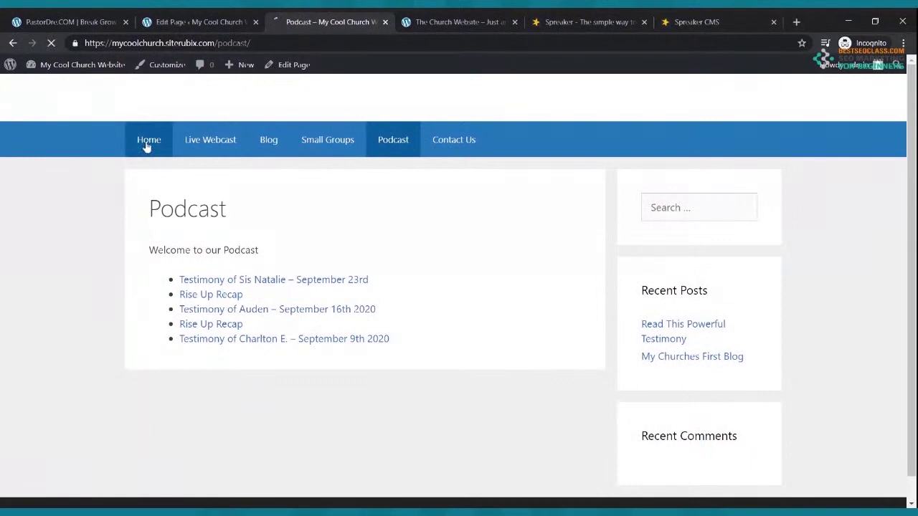
left_click(210, 146)
scroll(363, 256, "down", 1)
scroll(363, 255, "up", 1)
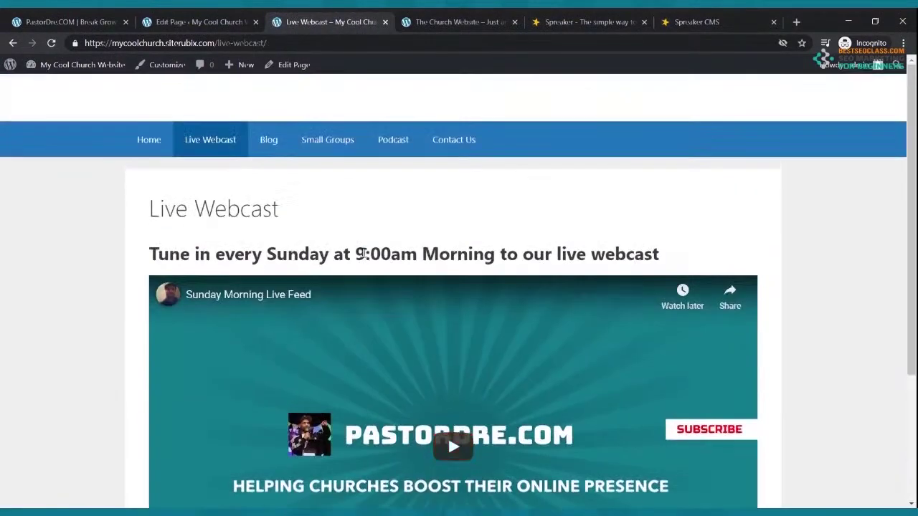
left_click(270, 142)
scroll(313, 239, "down", 1)
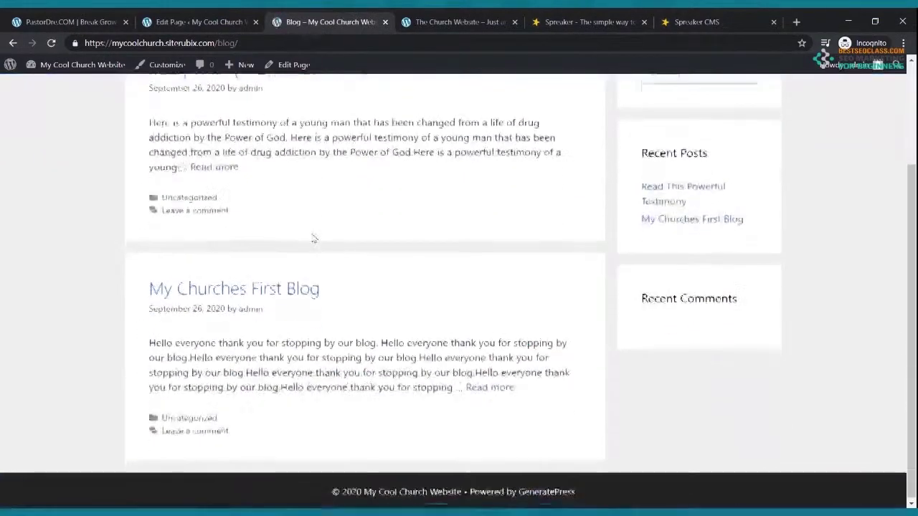
scroll(314, 239, "up", 1)
left_click(320, 143)
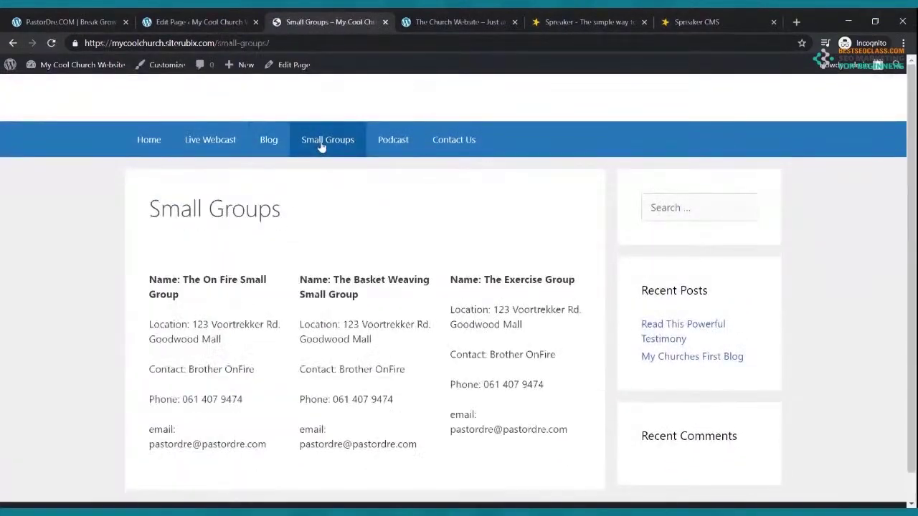
left_click(404, 139)
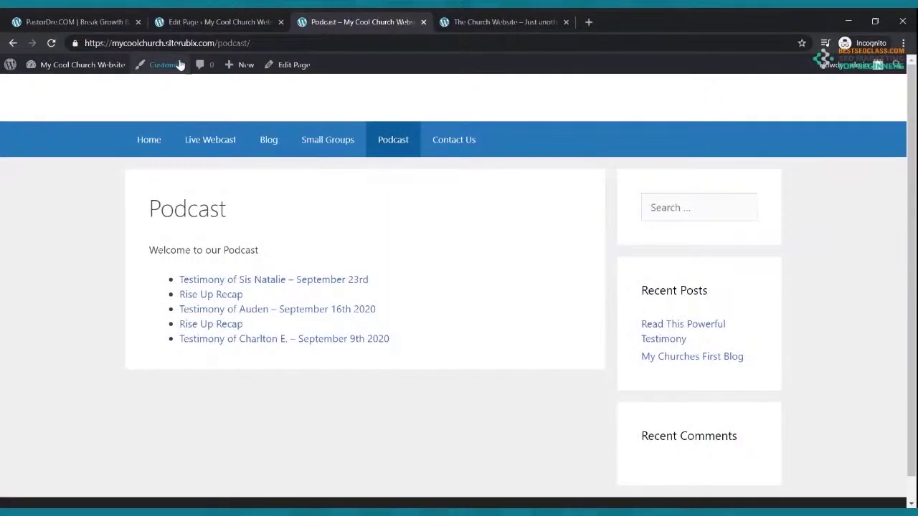
left_click(190, 23)
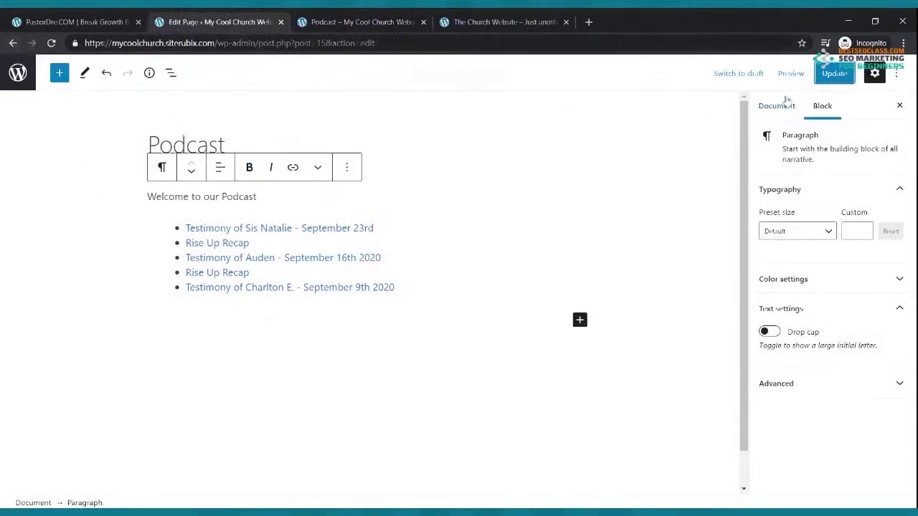
Save the Podcast page again and open the Contact Us page in the block editor
left_click(823, 78)
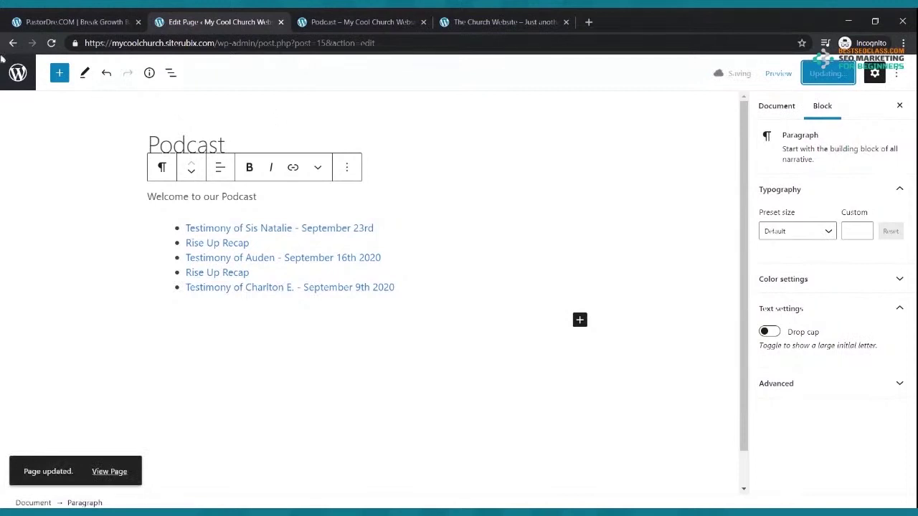
left_click(12, 44)
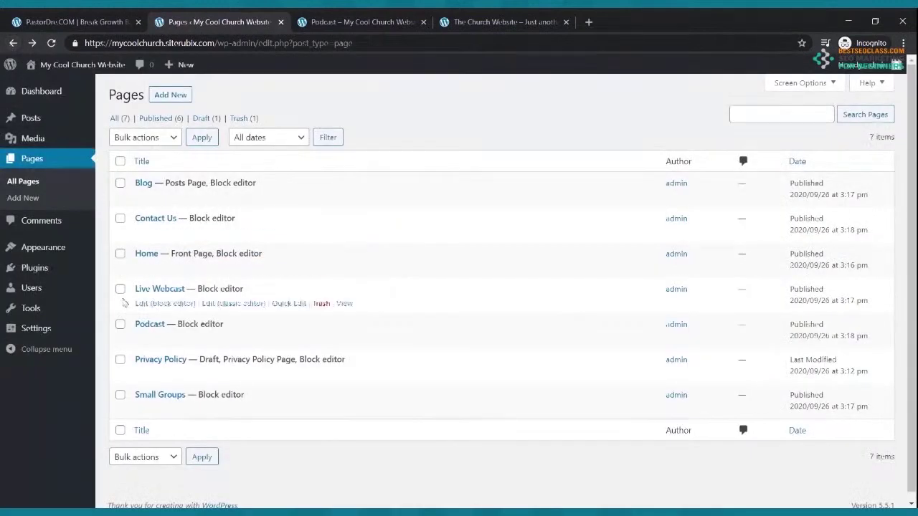
left_click(152, 236)
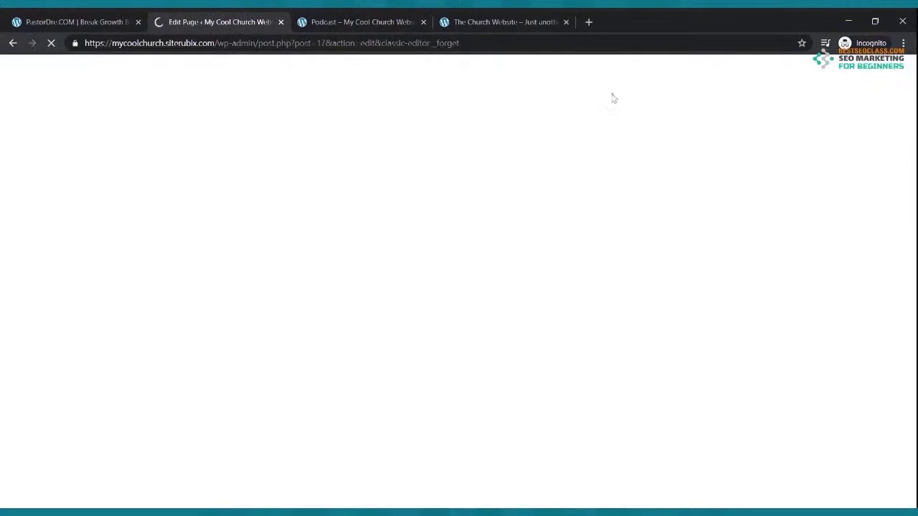
left_click(588, 23)
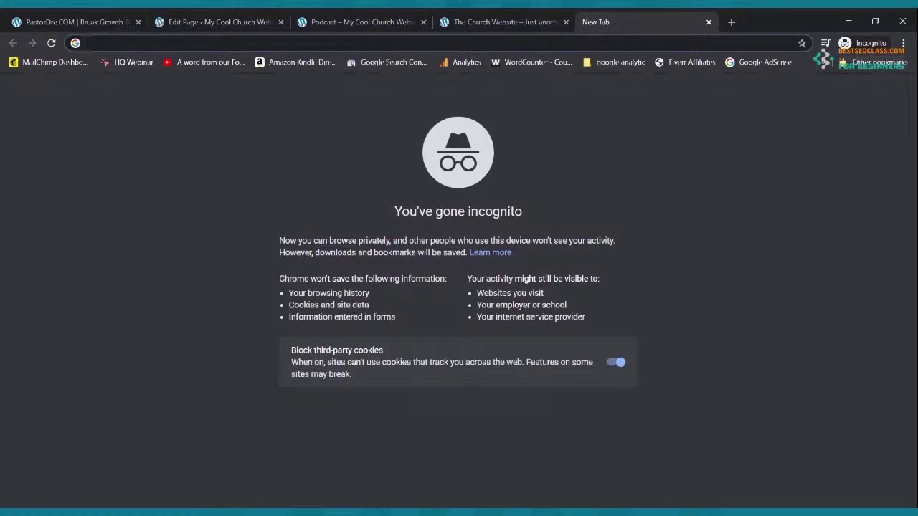
Go to jotform.com and look over the pricing page
type("jotfr")
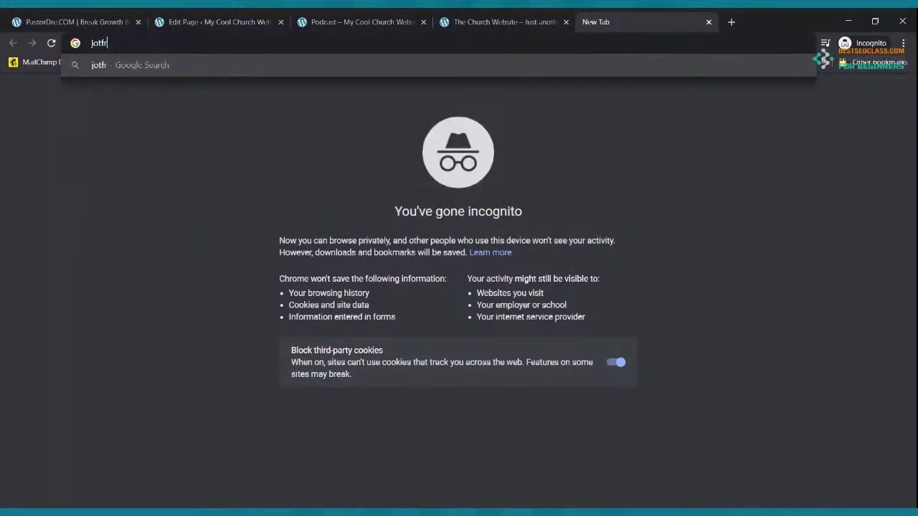
key("BackSpace")
type("orm.com")
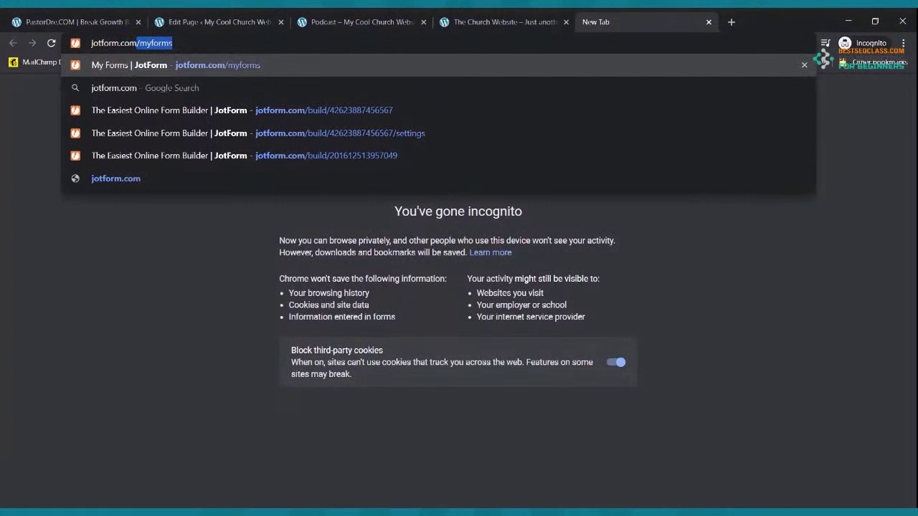
key("Return")
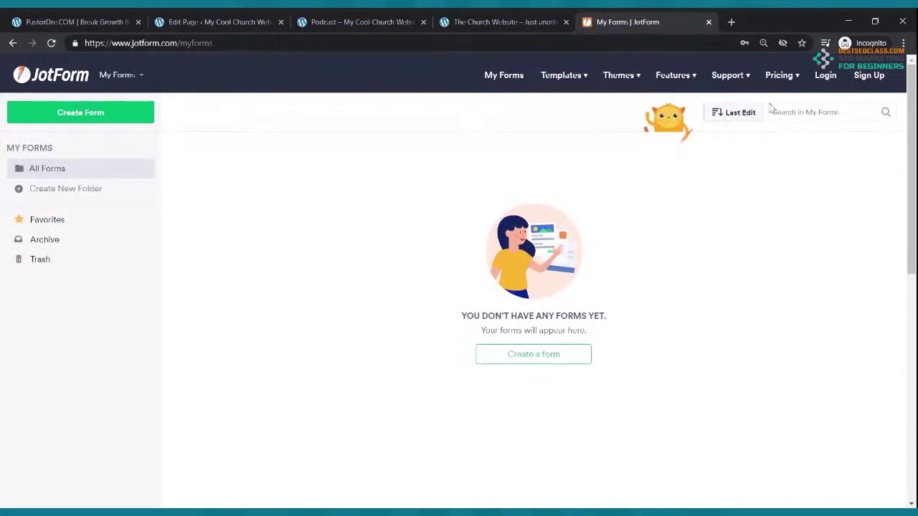
left_click(783, 81)
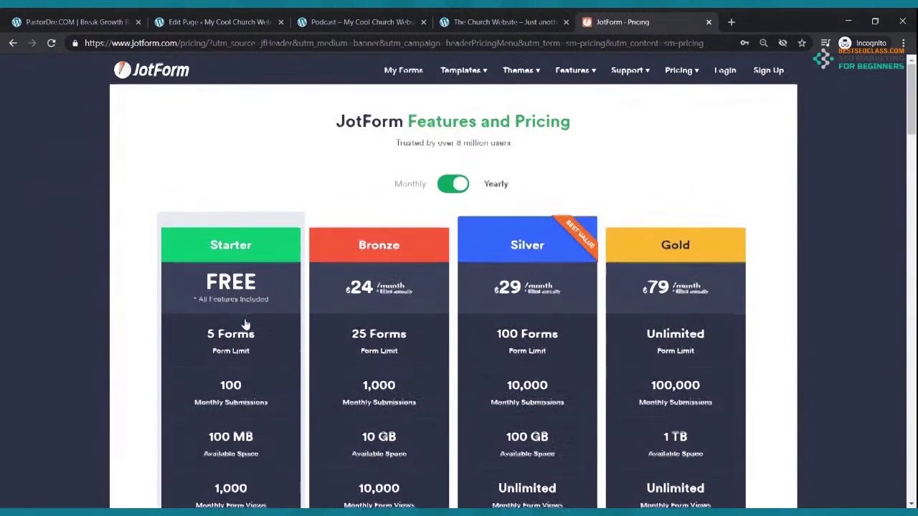
scroll(242, 337, "down", 2)
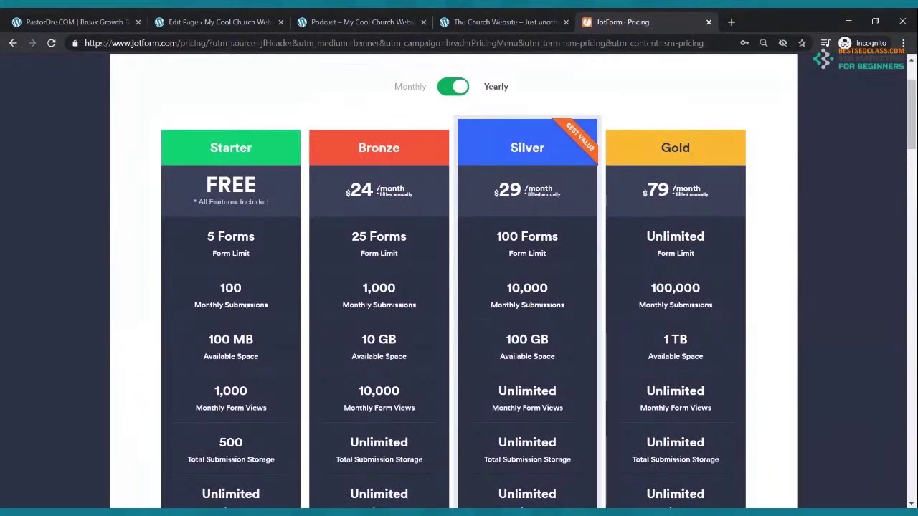
scroll(582, 151, "up", 2)
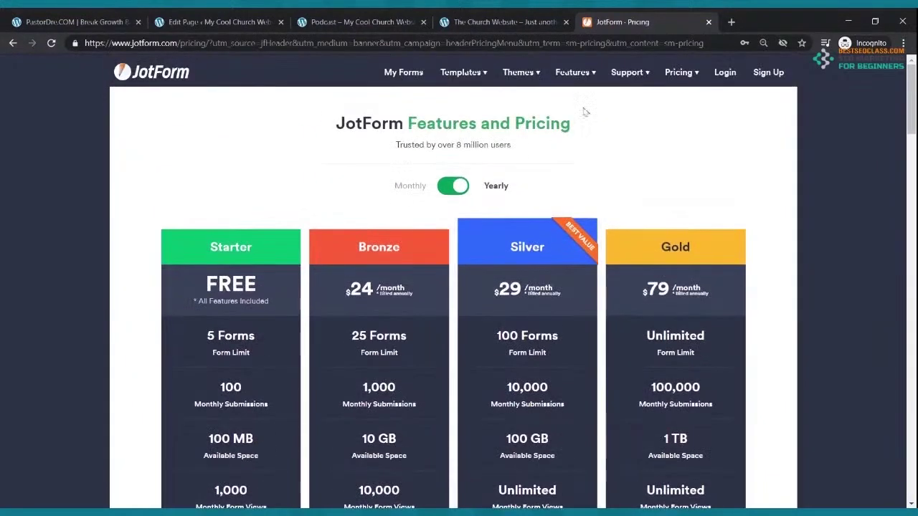
Log in to JotForm with the autofilled credentials and open My Forms
left_click(721, 72)
left_click(403, 315)
left_click(411, 405)
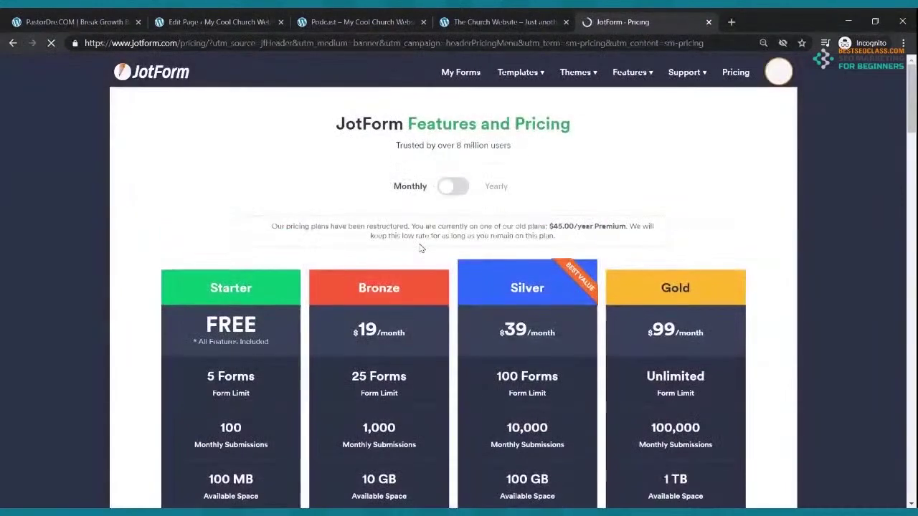
left_click(447, 74)
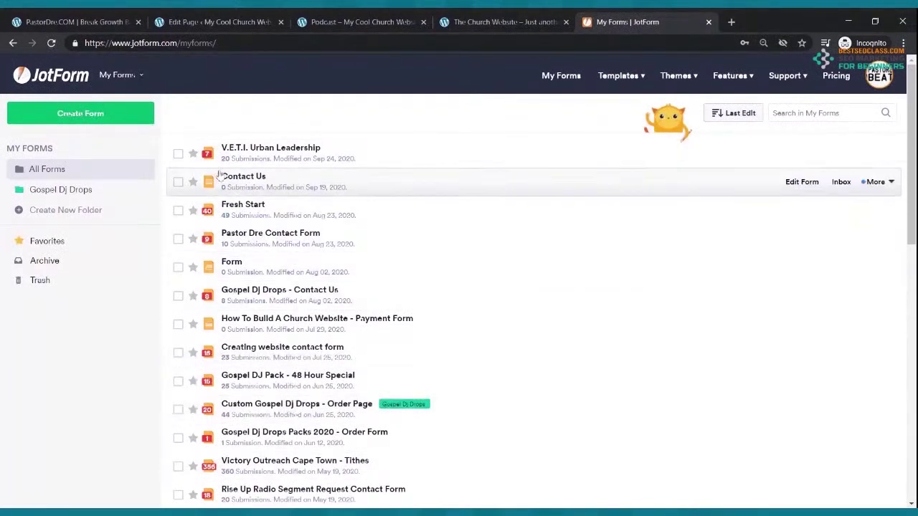
Open the Contact Us form in the JotForm builder and scroll through its fields
left_click(76, 115)
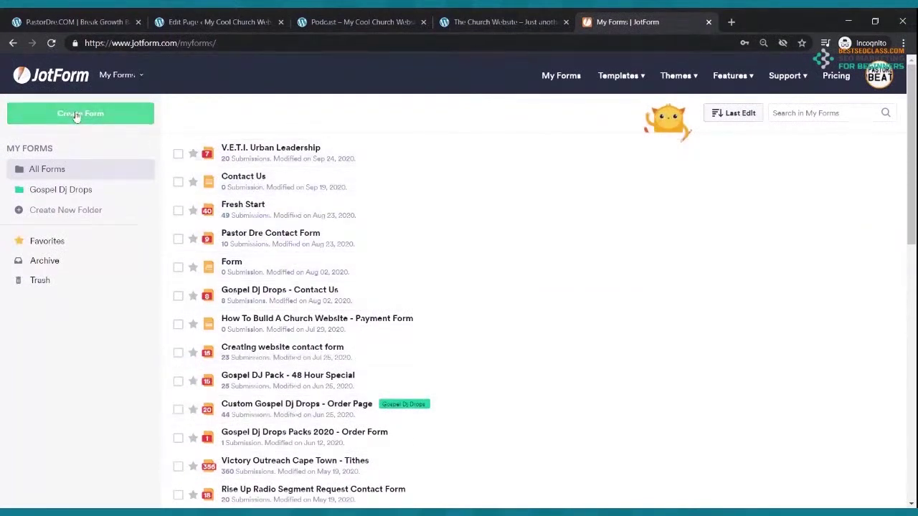
mouse_move(258, 181)
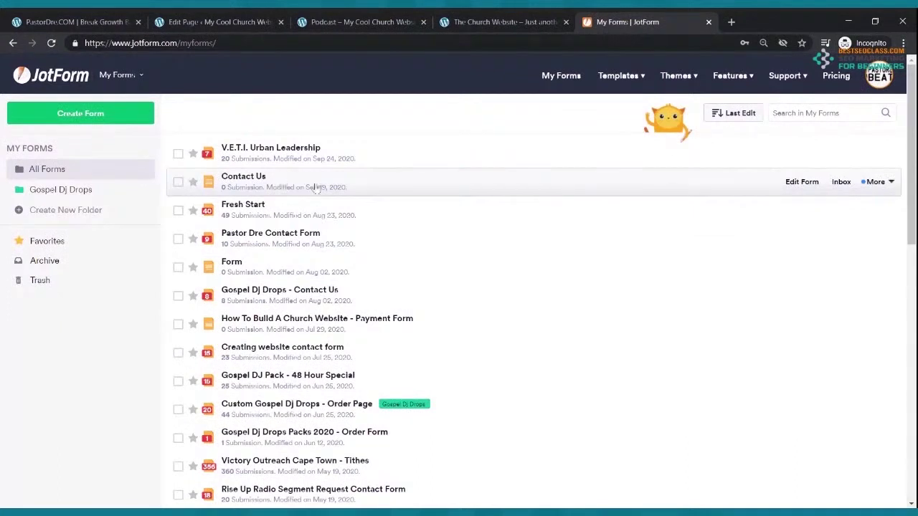
left_click(789, 183)
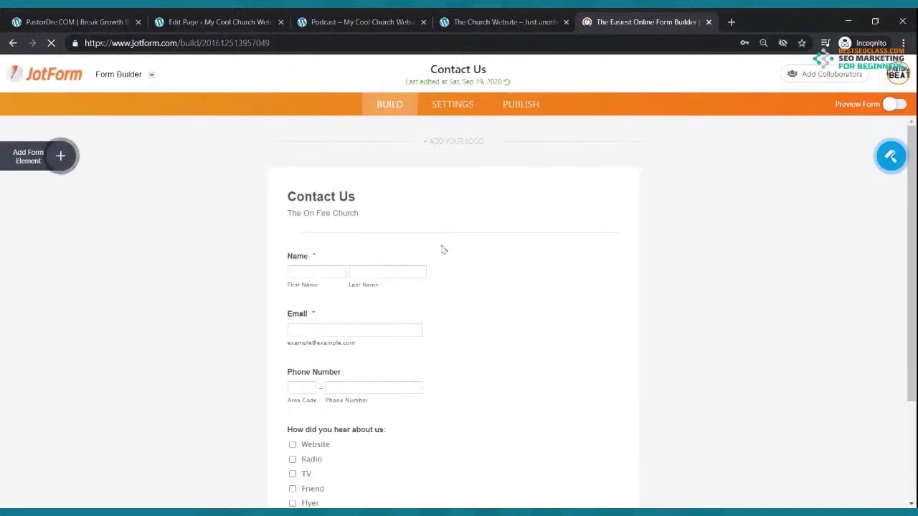
scroll(417, 255, "down", 2)
scroll(419, 260, "up", 2)
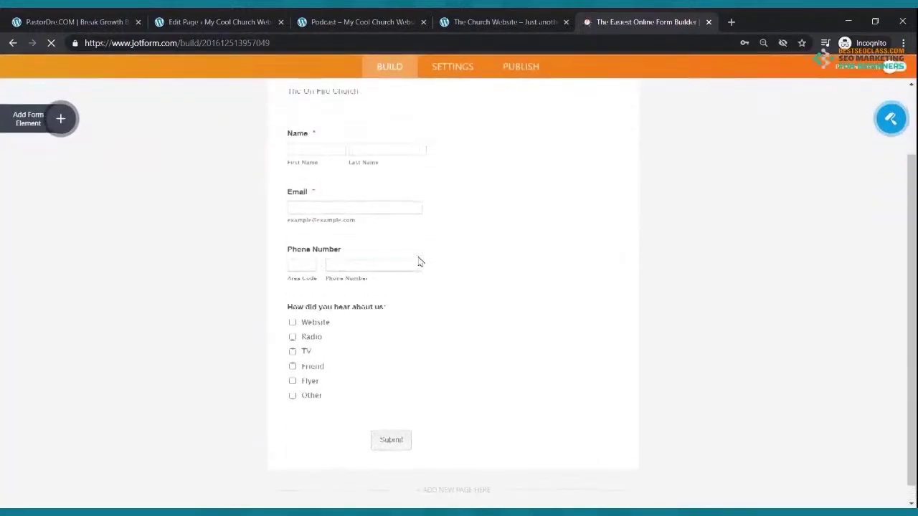
scroll(420, 259, "down", 1)
scroll(417, 255, "down", 1)
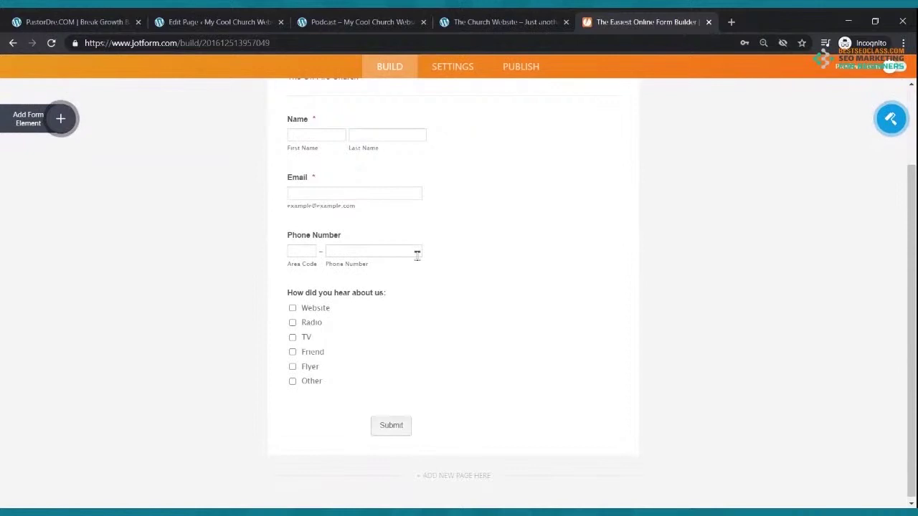
Add trial Full Name and Email fields, then delete both
left_click(60, 119)
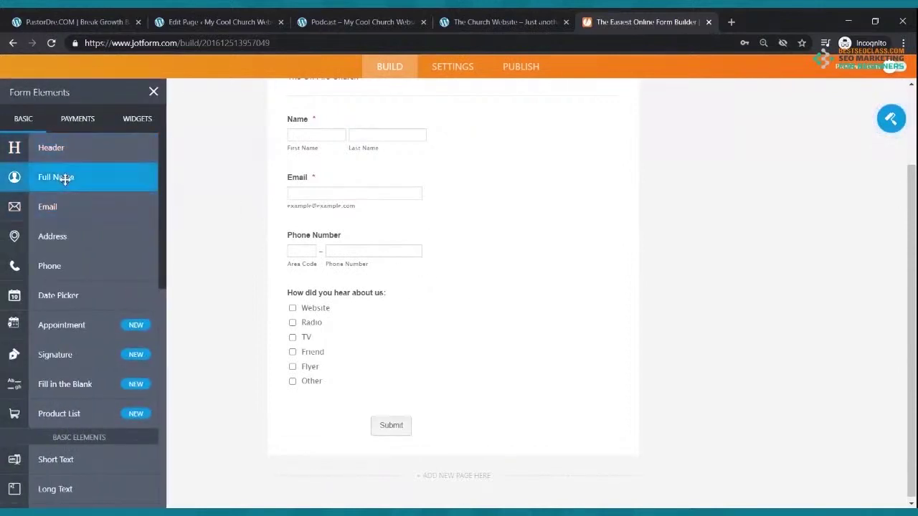
left_click_drag(64, 173, 383, 281)
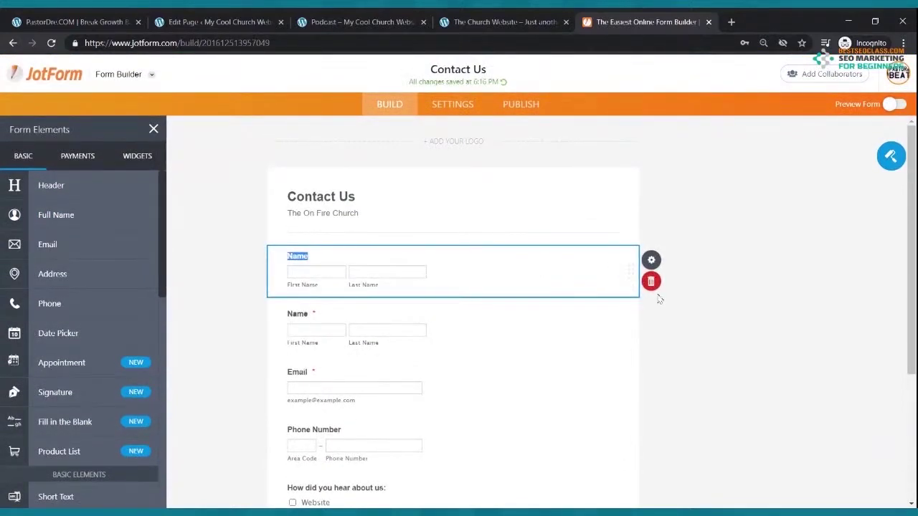
left_click(651, 284)
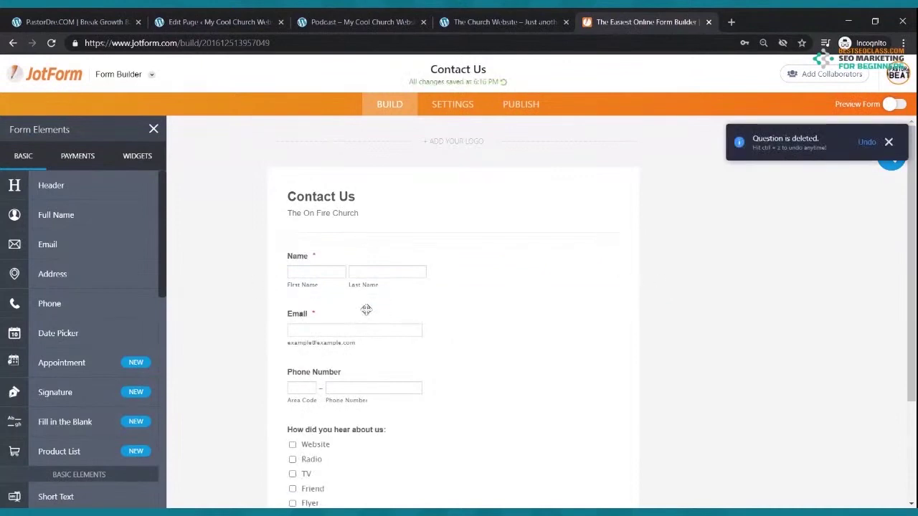
scroll(372, 295, "down", 3)
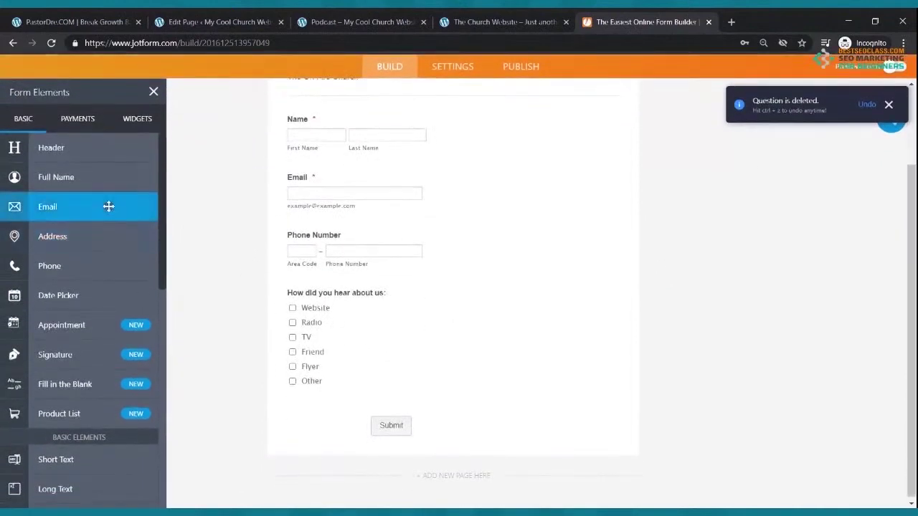
left_click_drag(108, 205, 411, 200)
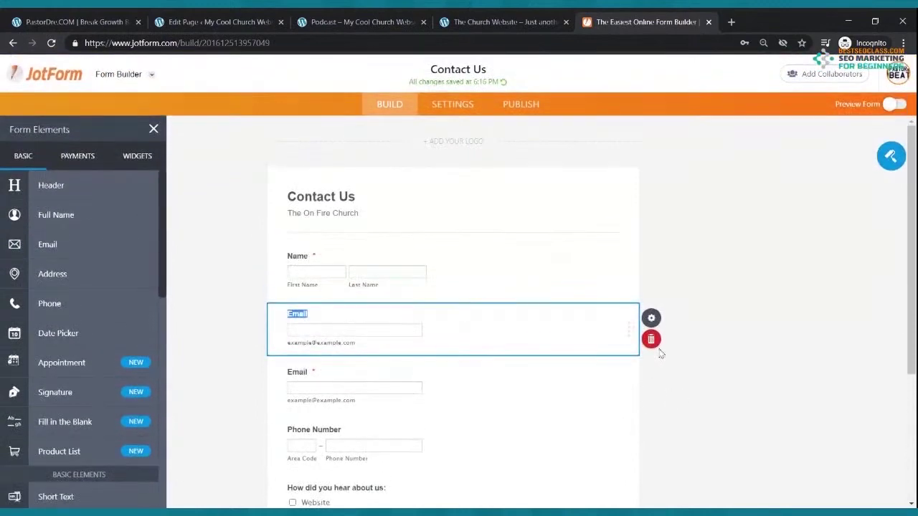
left_click(650, 339)
Add a trial Multiple Choice question titled 'How did you hear about us'
scroll(272, 172, "down", 2)
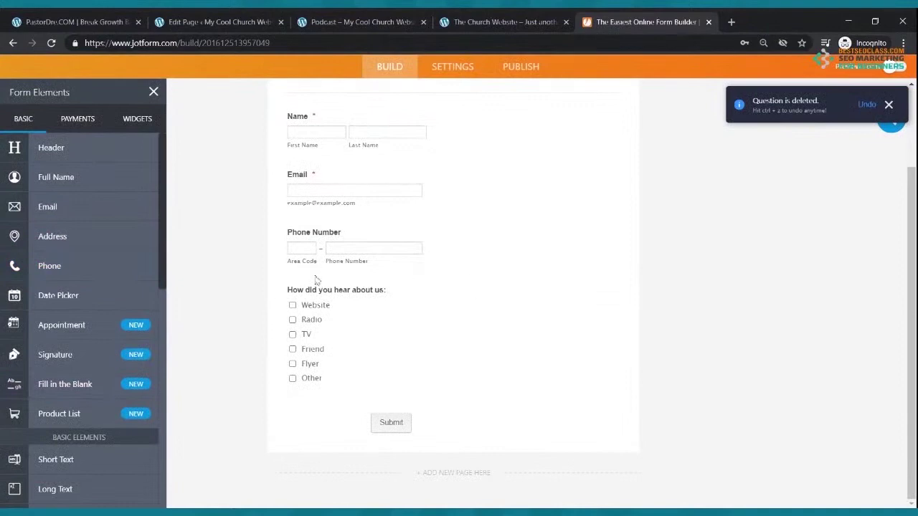
scroll(136, 256, "down", 4)
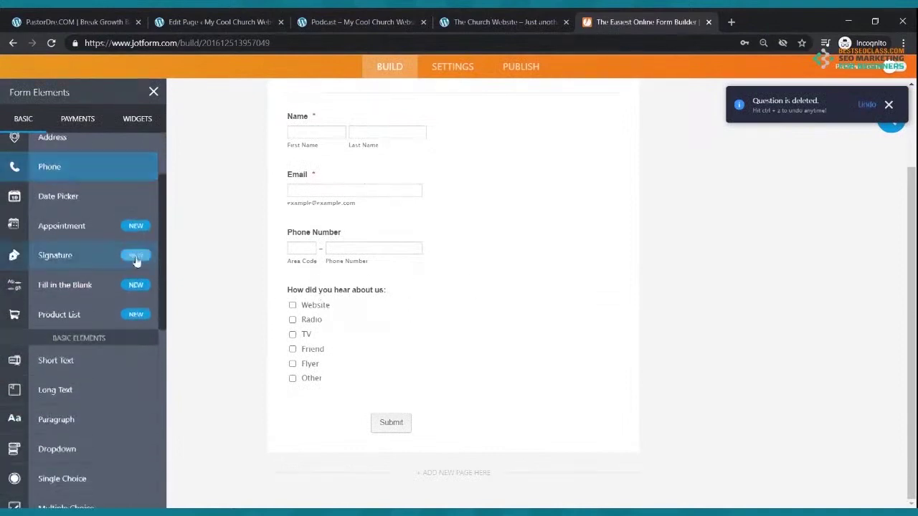
left_click_drag(81, 309, 357, 301)
type("How did you hear about us:")
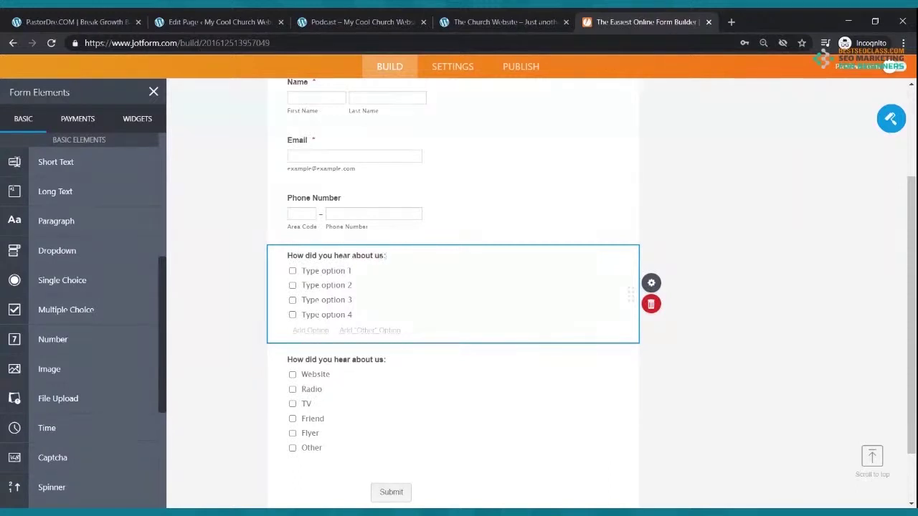
left_click(312, 270)
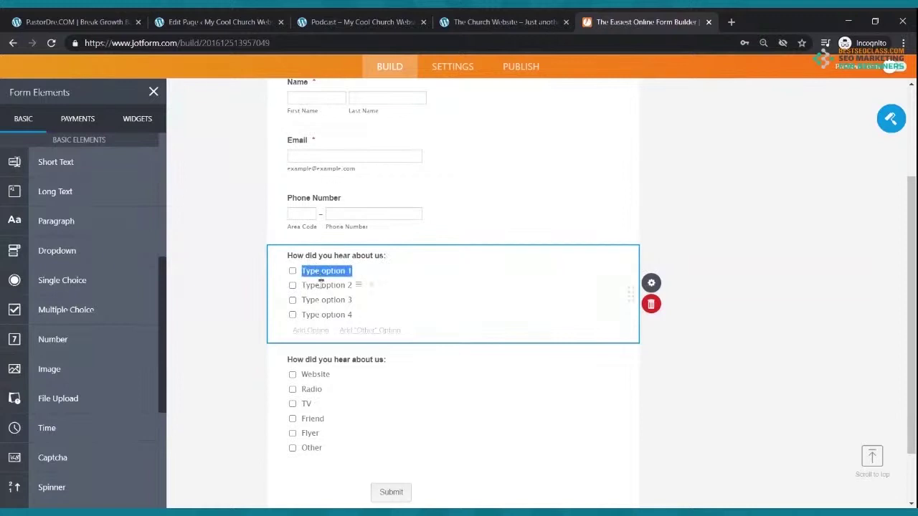
left_click(321, 286)
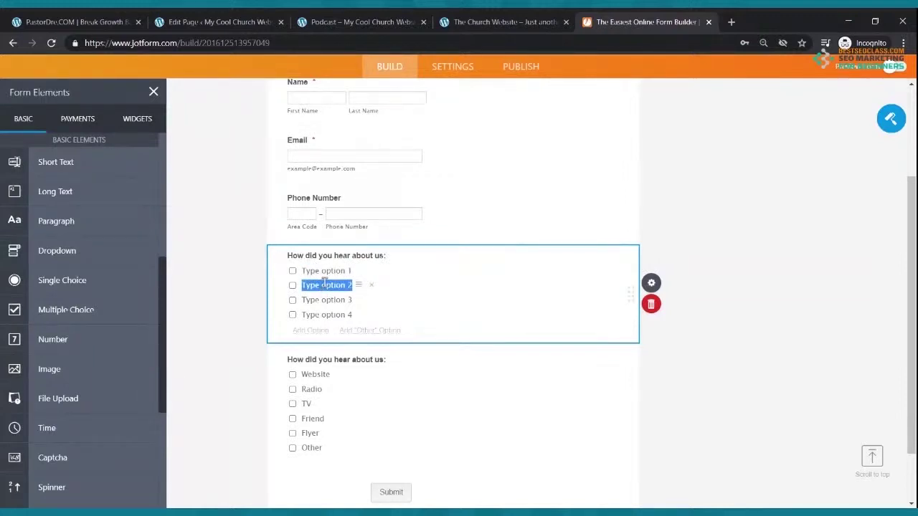
left_click(326, 298)
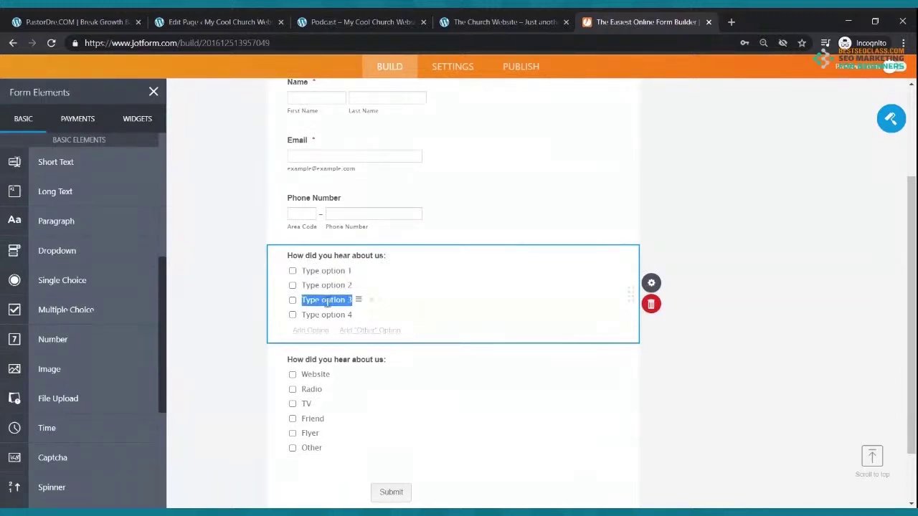
left_click(329, 274)
Rename its options to Friend, Radio and Flyer, then delete the duplicate how-heard question
type("Frin")
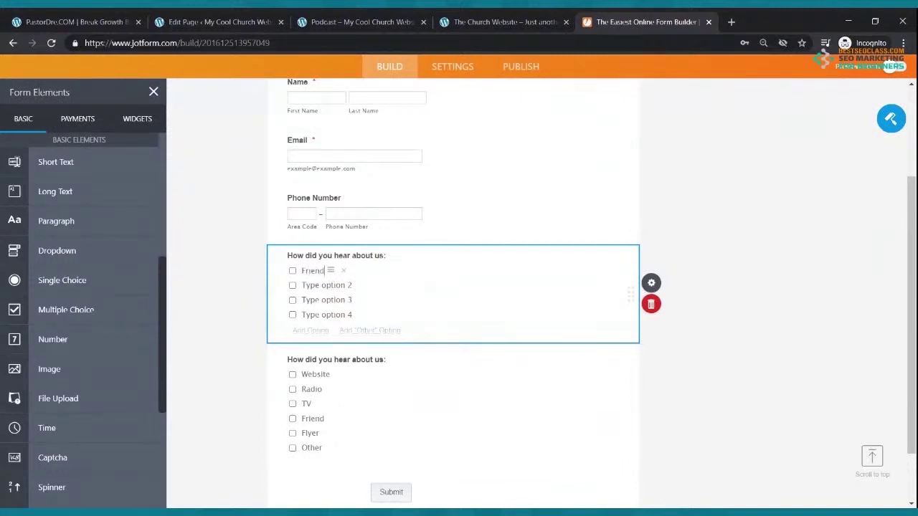
left_click(327, 286)
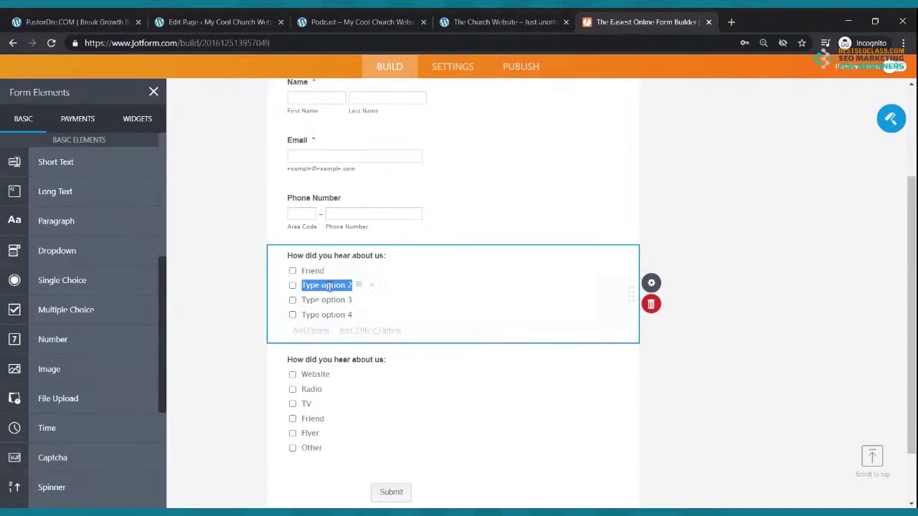
type("Radio")
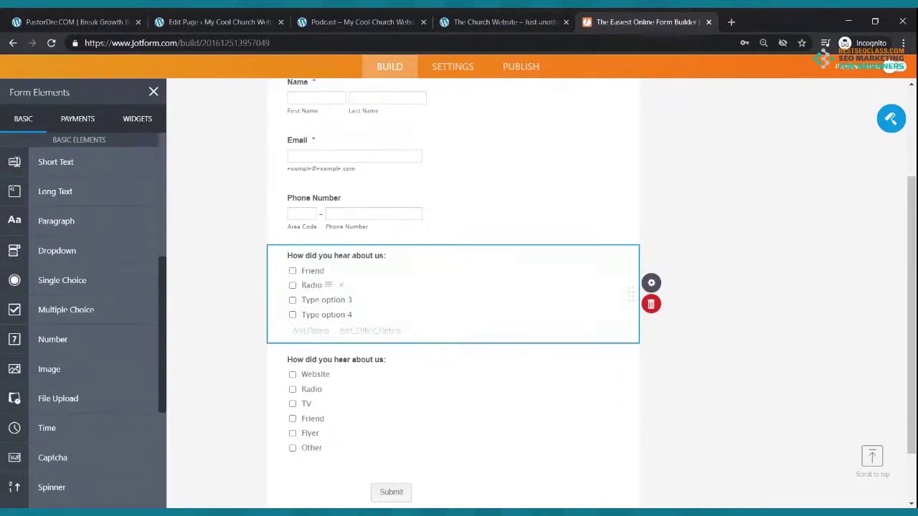
left_click(335, 300)
type("Flyer")
left_click(664, 305)
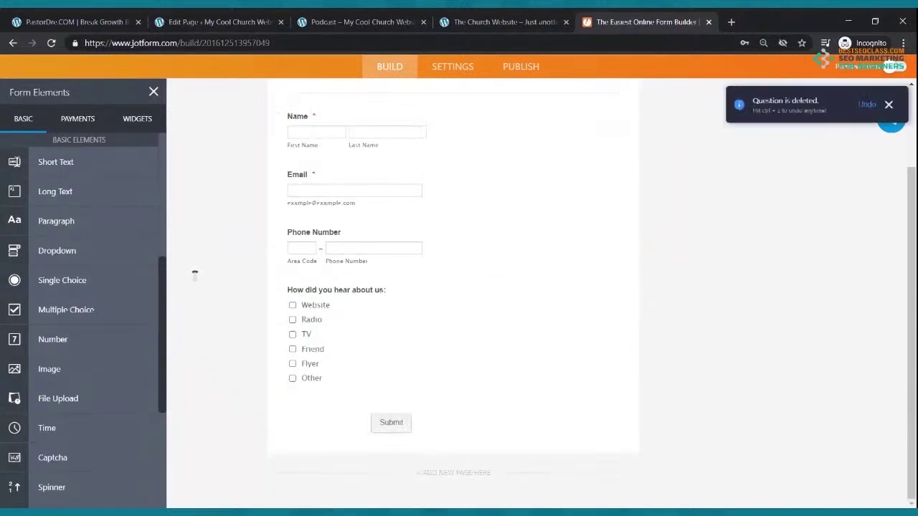
Copy the Contact Us form's embed script from JotForm's Publish > Embed and return to the WordPress page editor
scroll(308, 344, "up", 3)
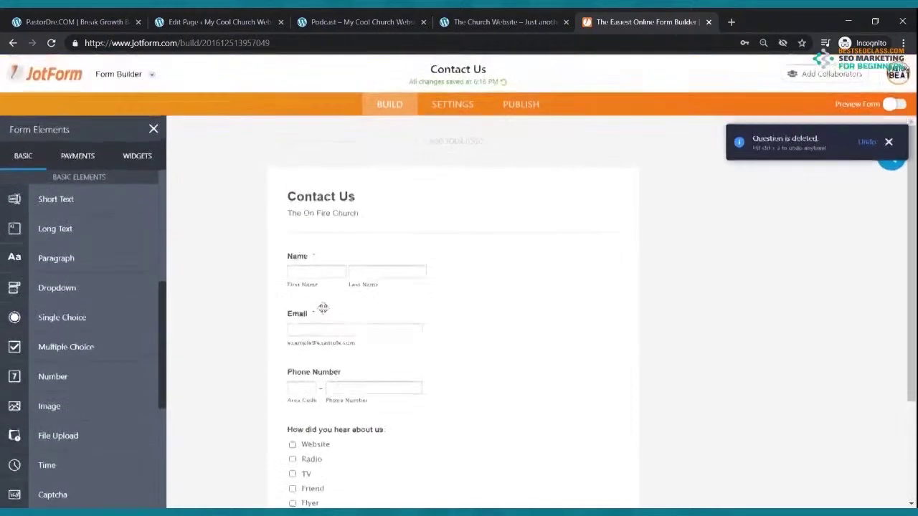
scroll(324, 289, "down", 3)
scroll(75, 194, "up", 3)
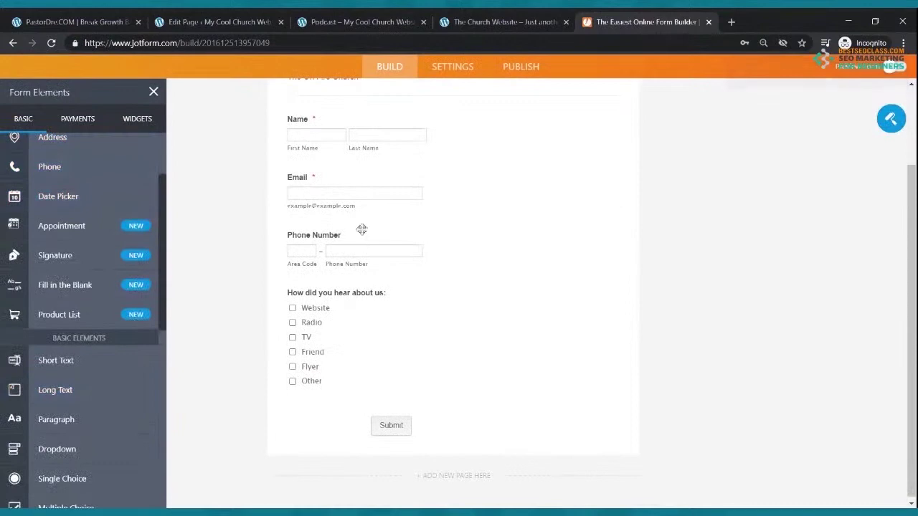
scroll(334, 172, "up", 3)
scroll(331, 168, "down", 3)
scroll(351, 312, "up", 3)
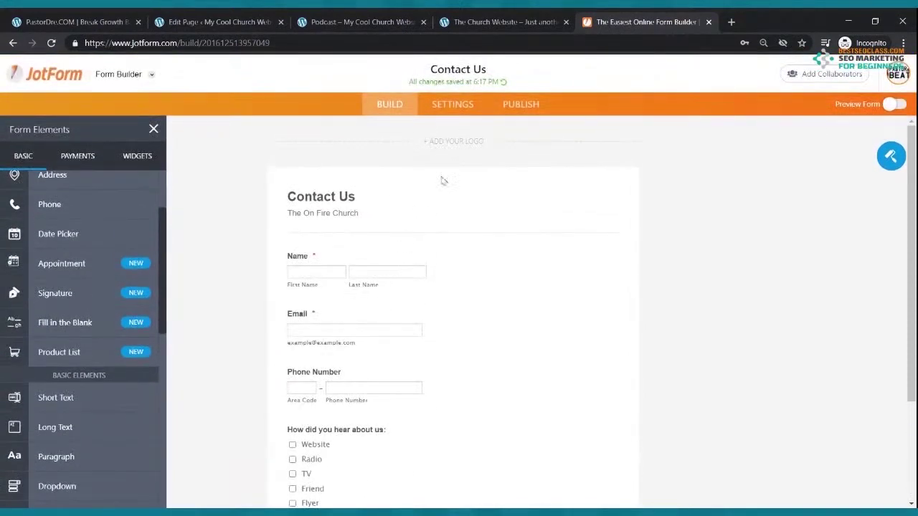
left_click(511, 106)
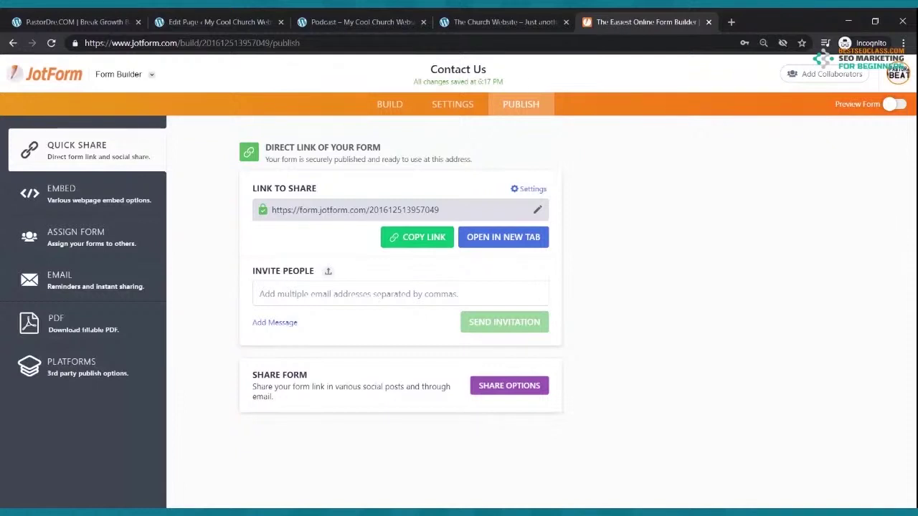
left_click(86, 195)
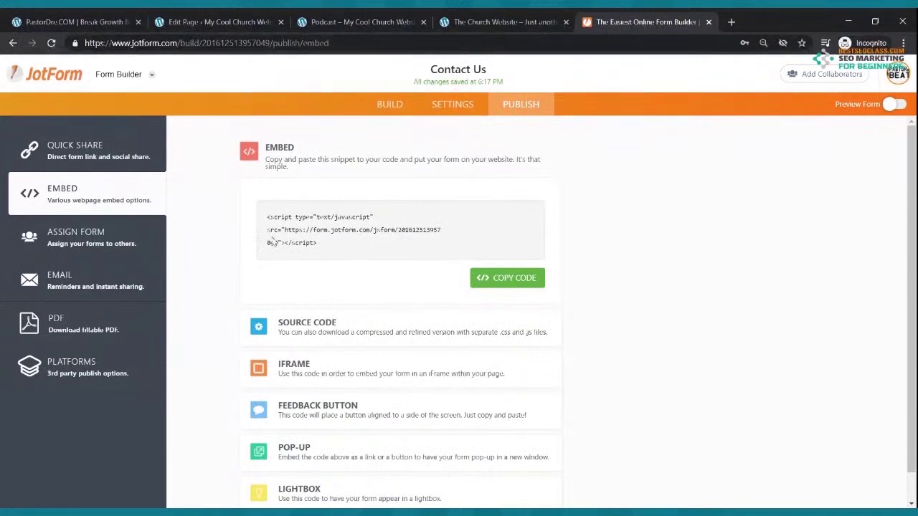
left_click(497, 281)
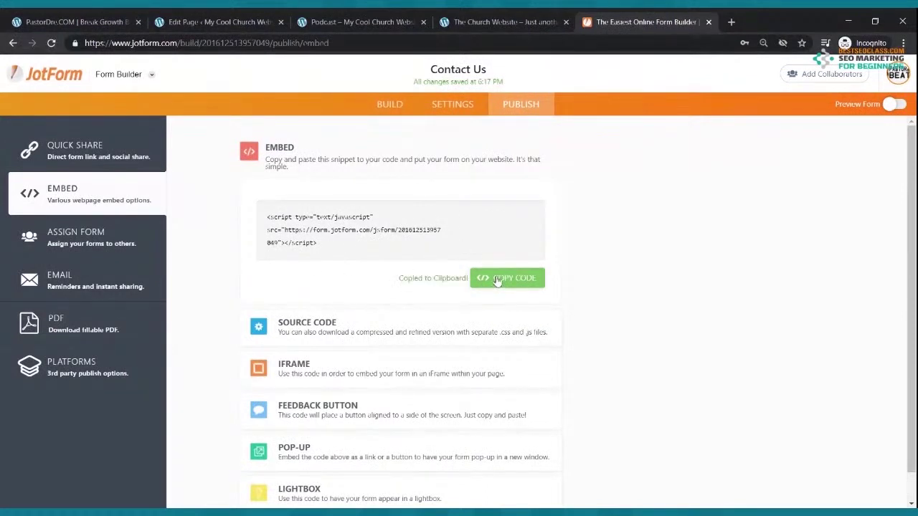
left_click(244, 19)
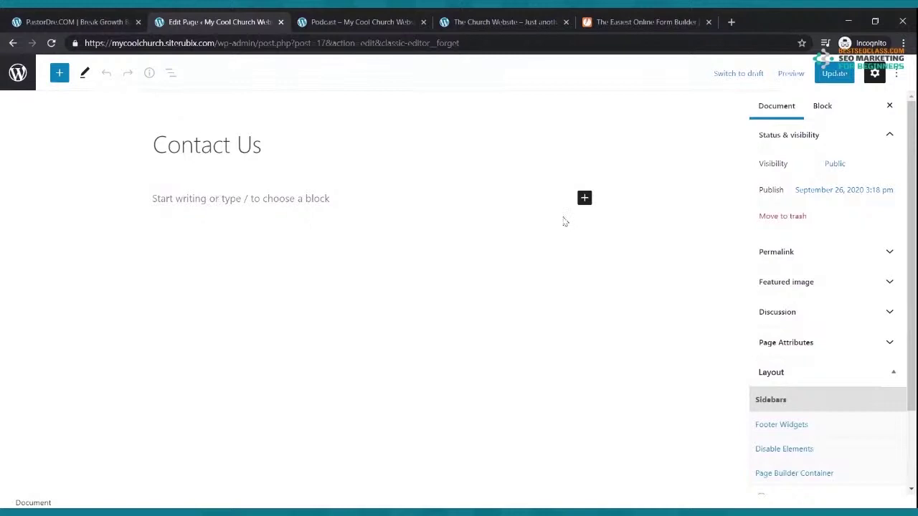
Paste the JotForm embed script into a new Custom HTML block and update the Contact Us page
left_click(584, 199)
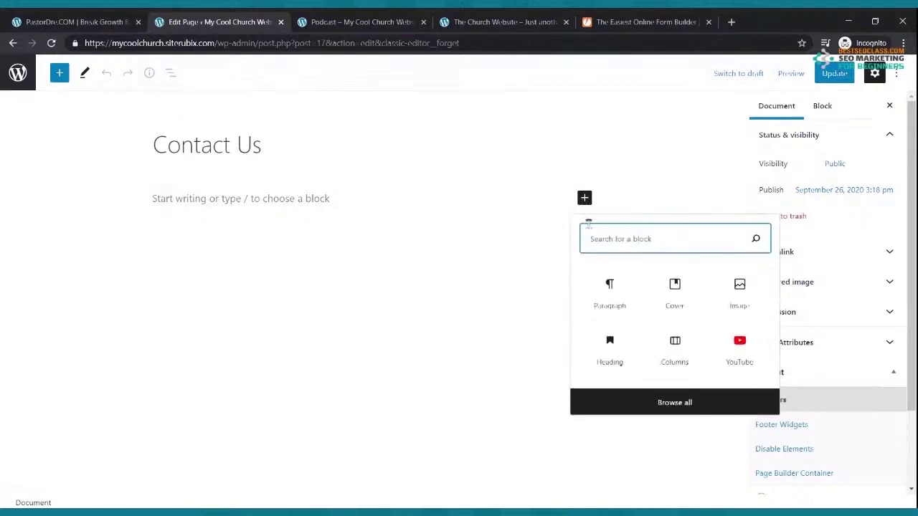
type("html")
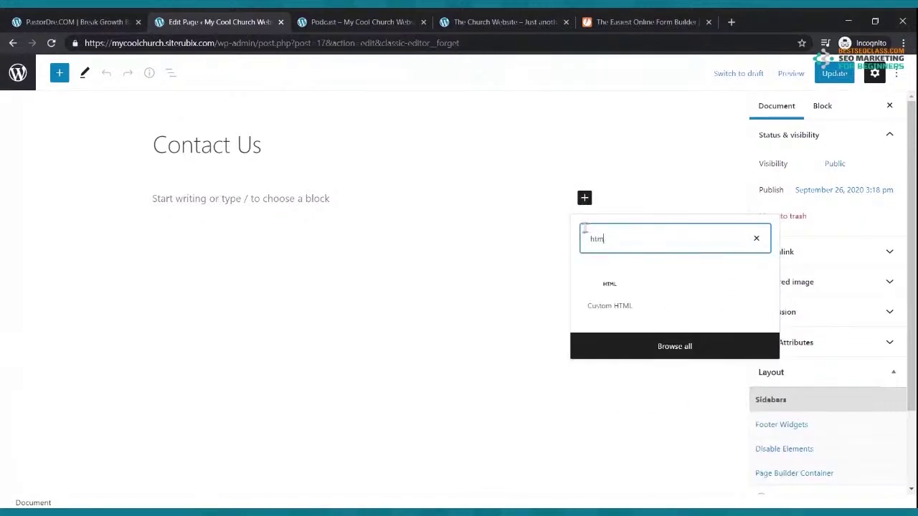
left_click(610, 287)
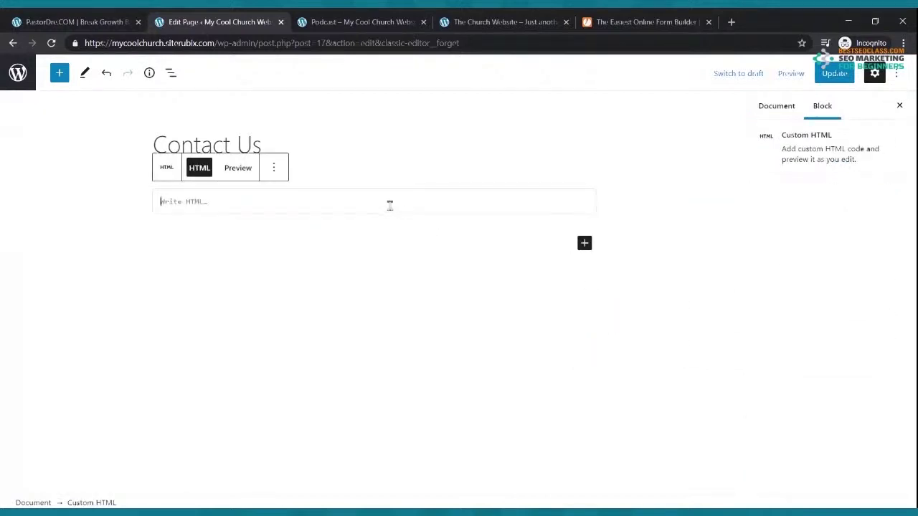
key("ctrl+v")
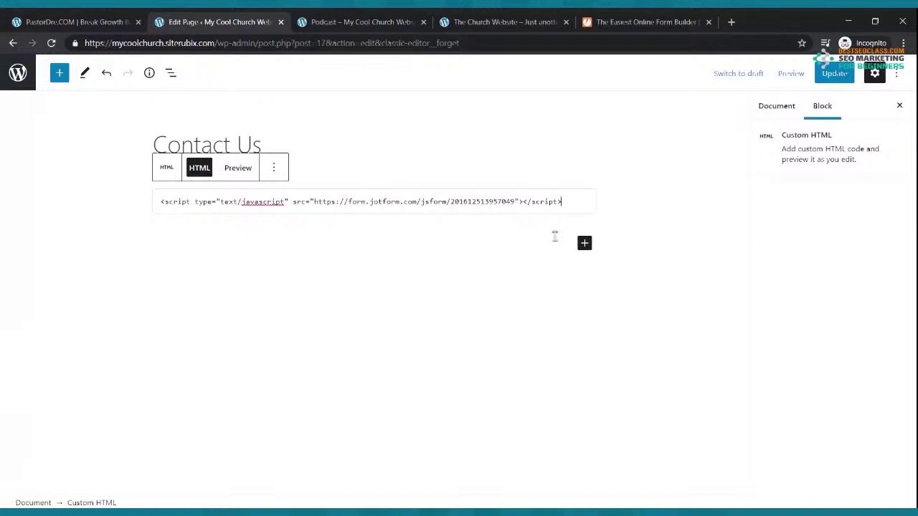
left_click(831, 75)
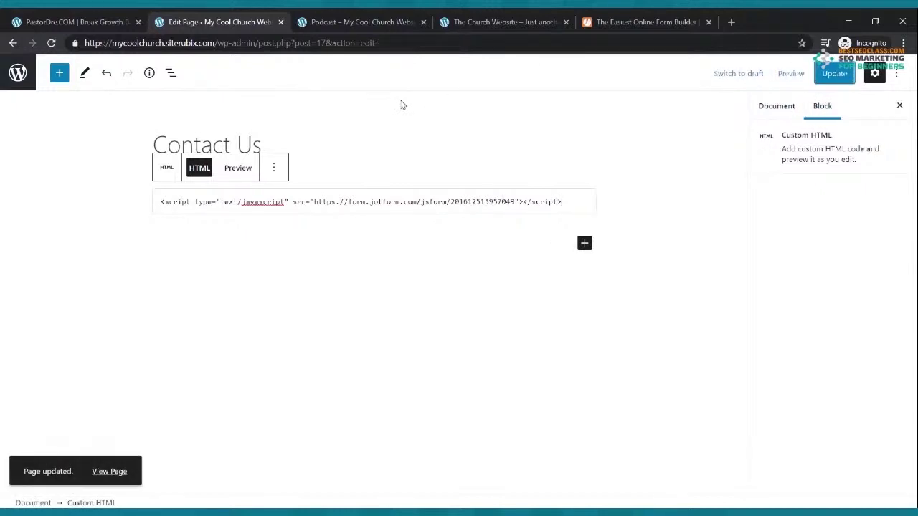
left_click(349, 19)
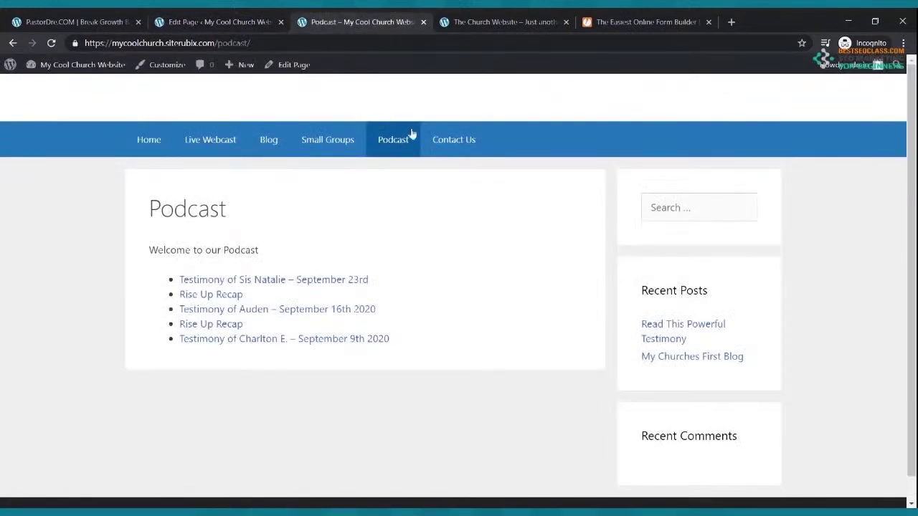
Open the live Contact Us page and compare its form with JotForm's Build view
left_click(452, 142)
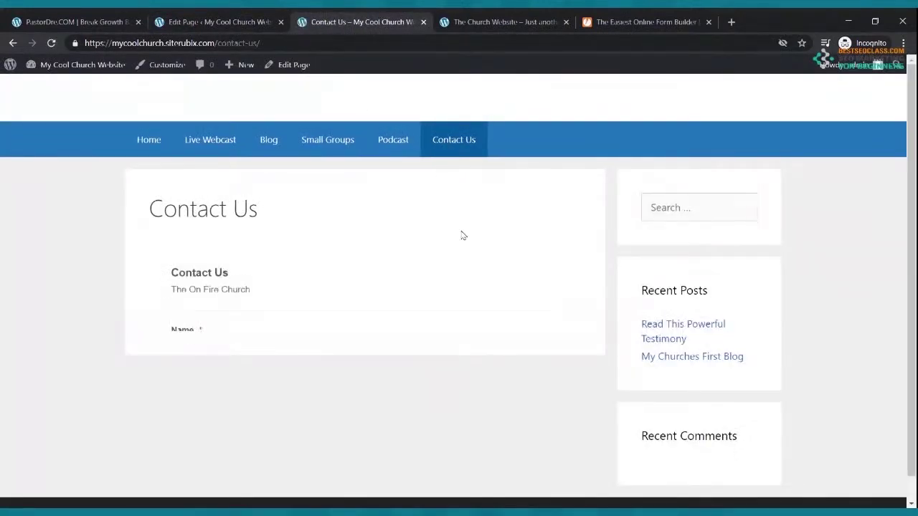
scroll(462, 233, "down", 3)
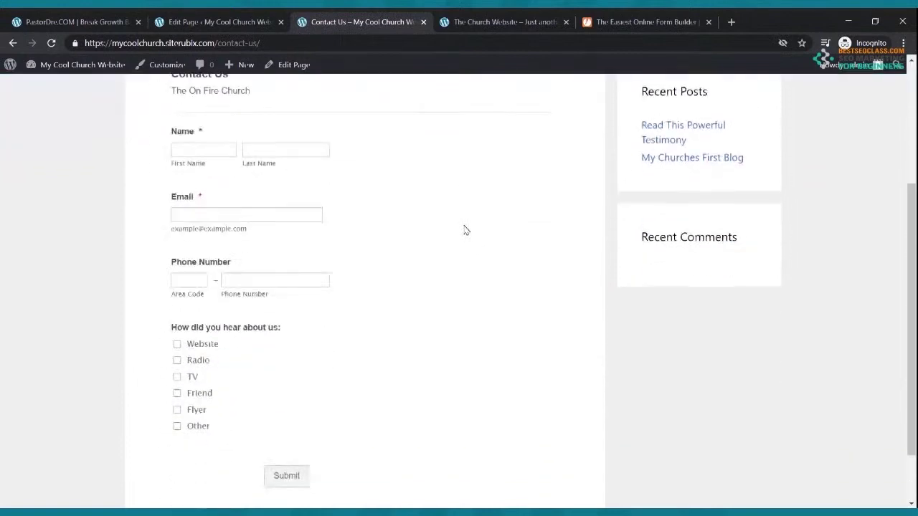
left_click(645, 21)
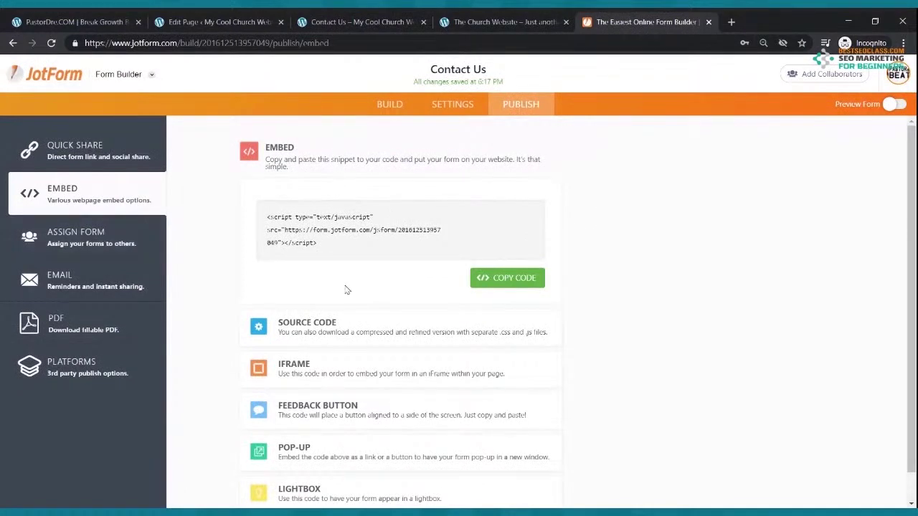
left_click(390, 104)
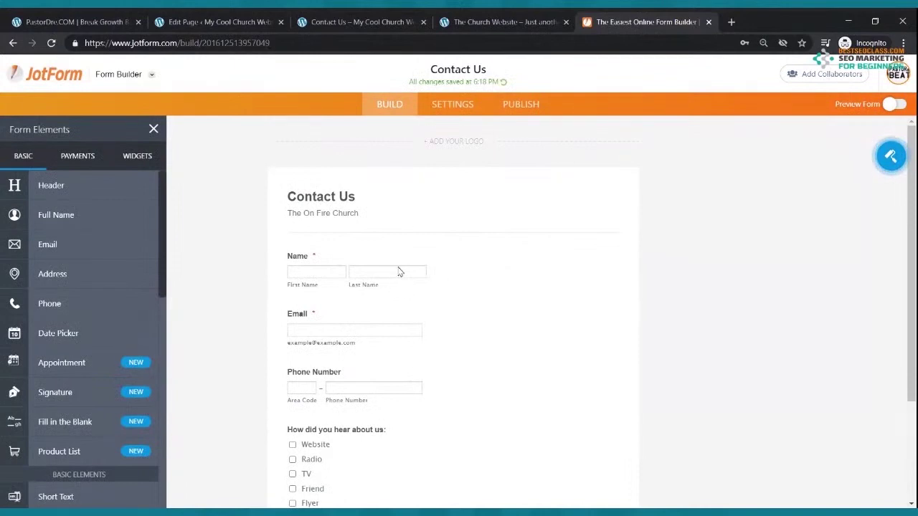
scroll(399, 271, "down", 2)
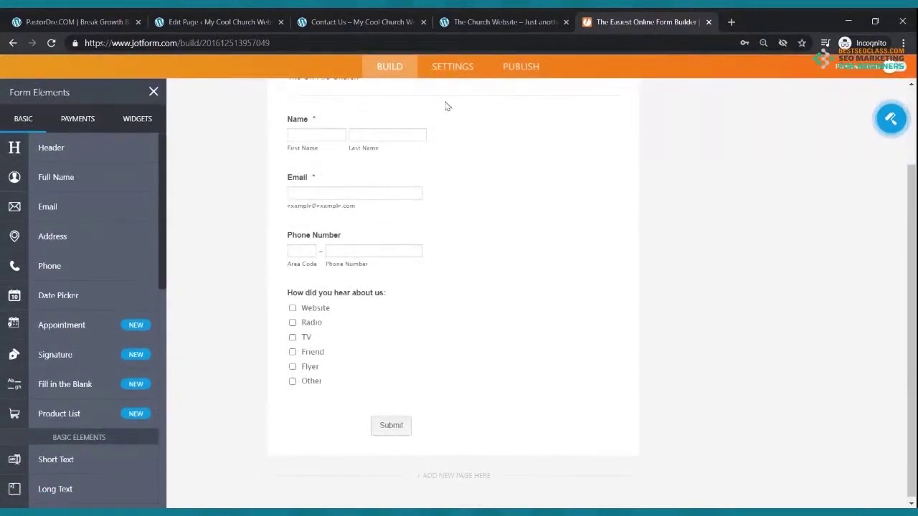
Back on the live Contact Us page, check the Name, Email, Phone and how-heard fields
left_click(470, 17)
left_click(367, 22)
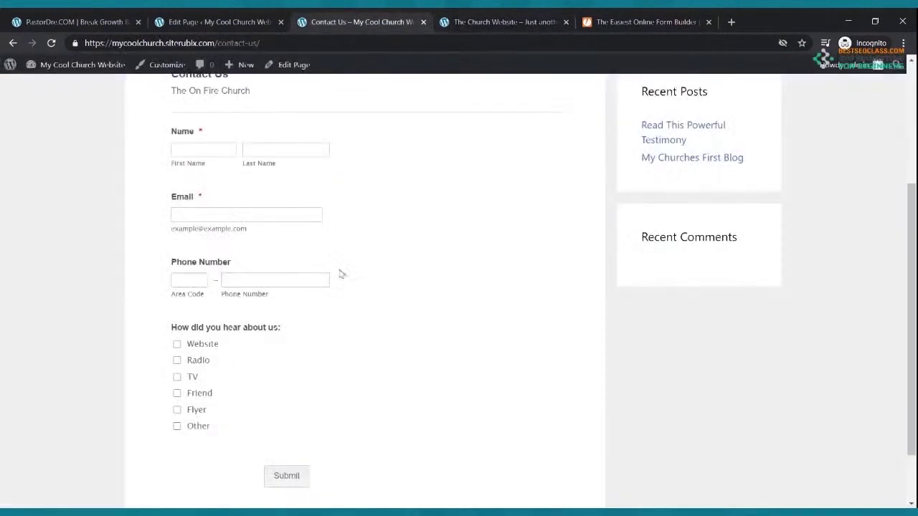
scroll(334, 262, "down", 1)
scroll(333, 263, "up", 4)
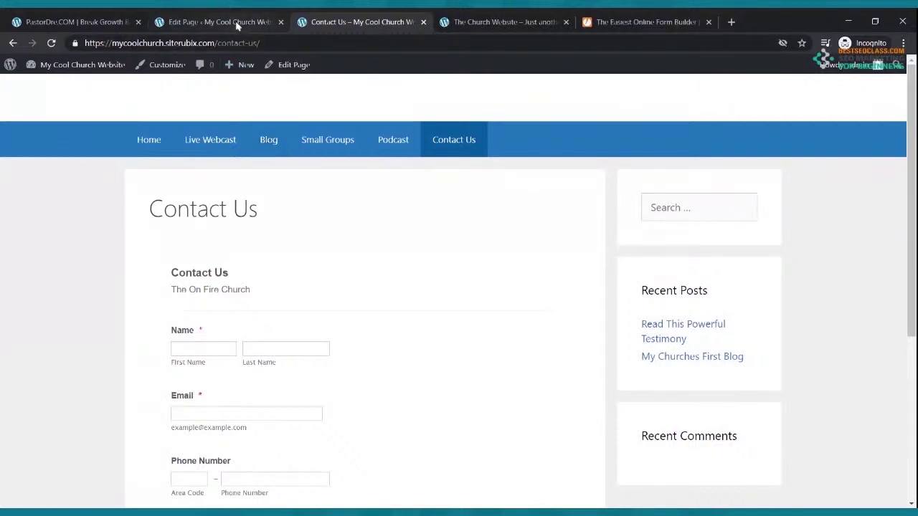
left_click(218, 140)
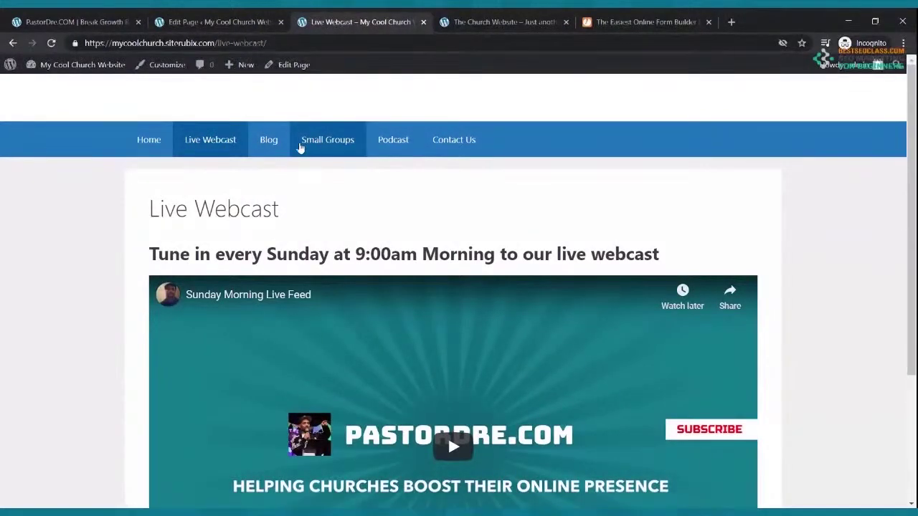
left_click(161, 143)
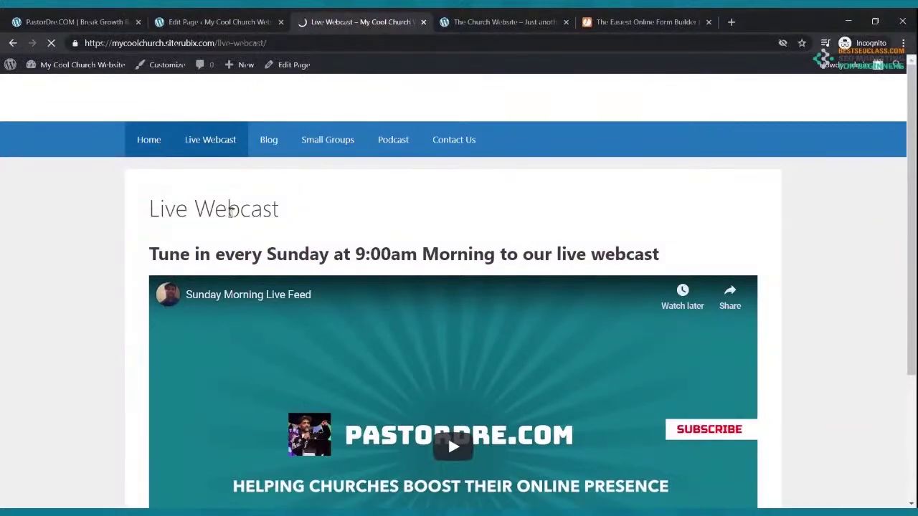
scroll(242, 221, "down", 8)
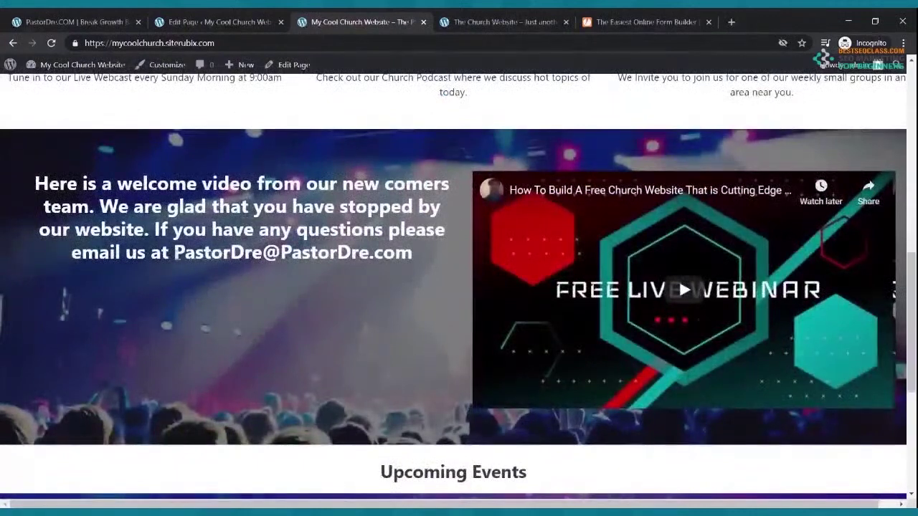
left_click_drag(174, 252, 387, 262)
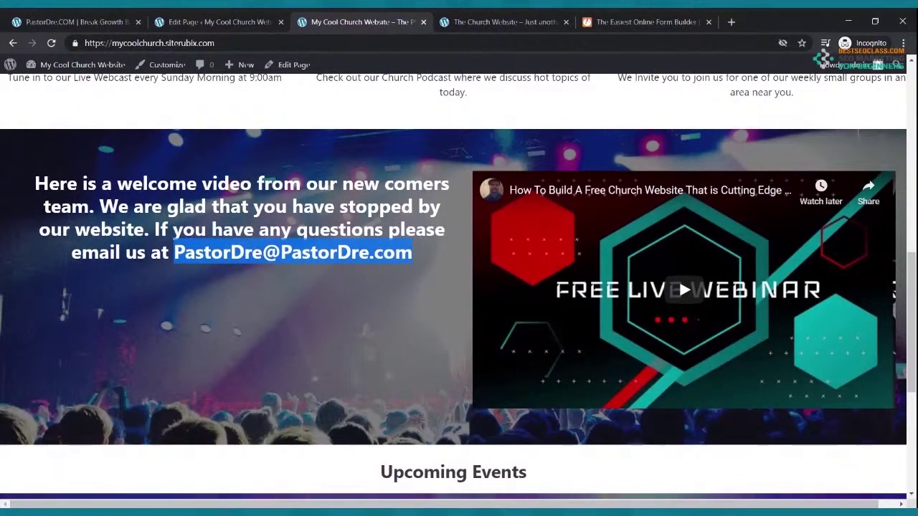
scroll(632, 461, "up", 4)
scroll(632, 460, "up", 4)
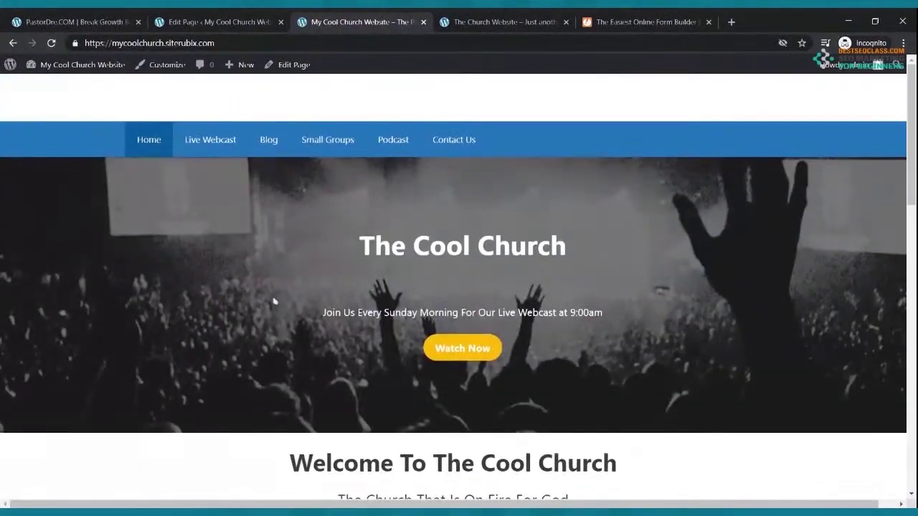
left_click(223, 142)
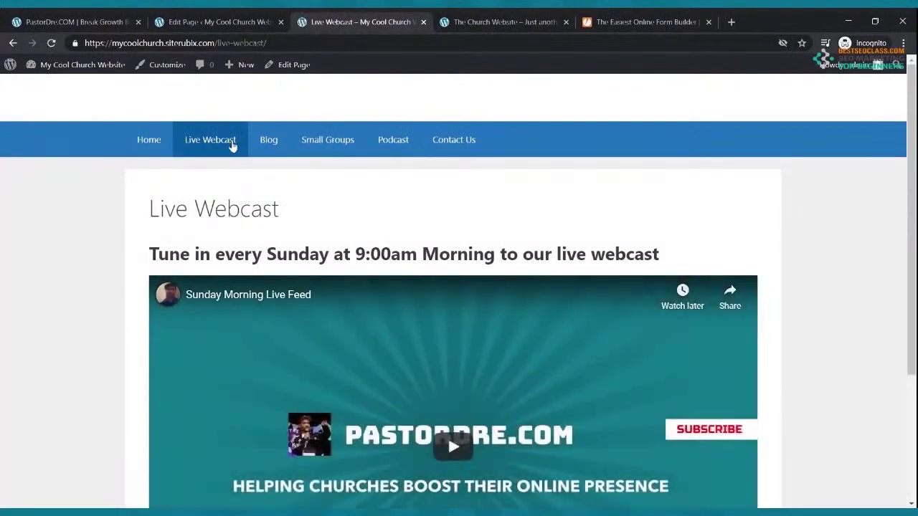
left_click(269, 143)
left_click(315, 146)
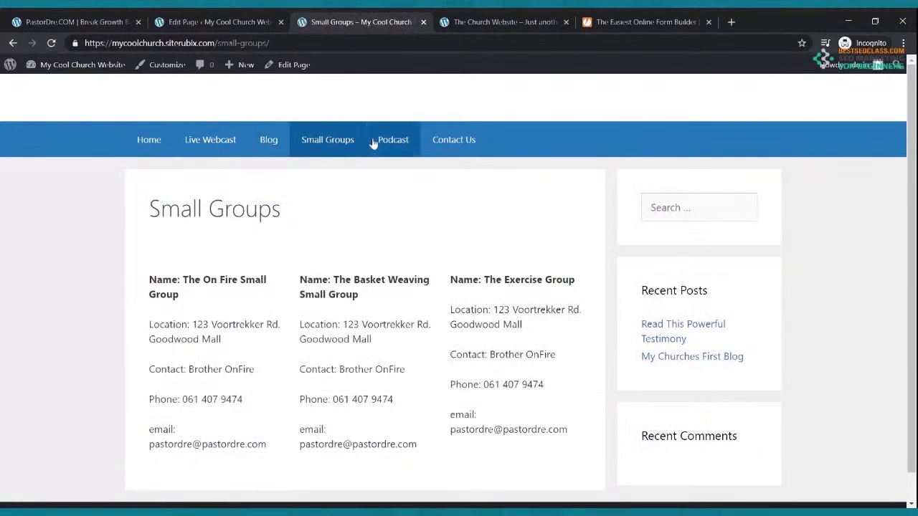
left_click(391, 143)
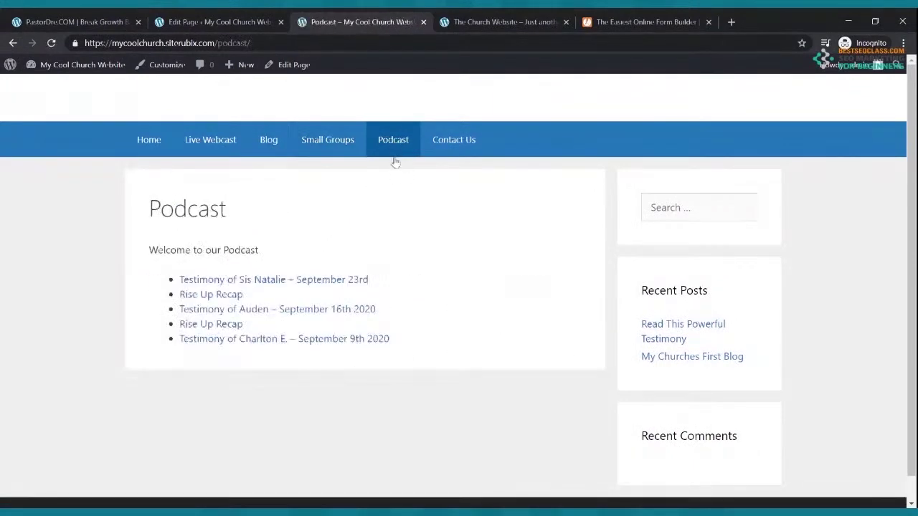
left_click(471, 144)
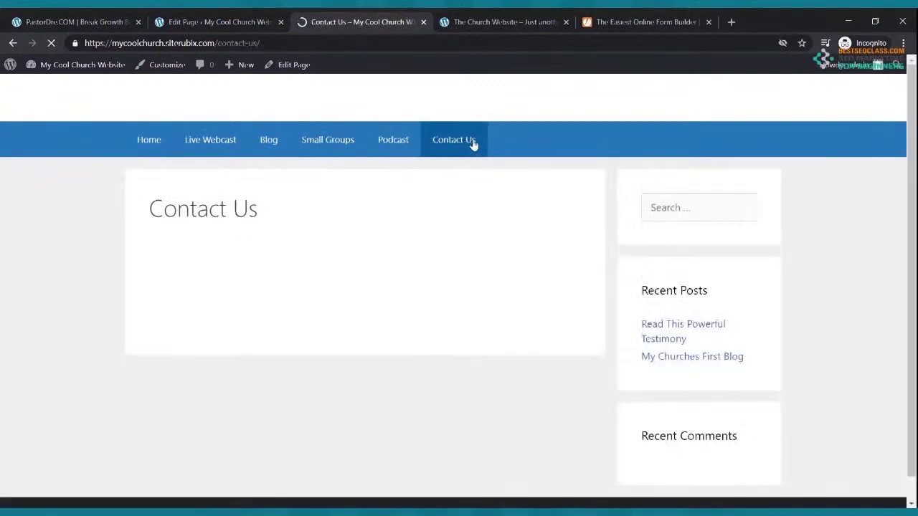
scroll(471, 146, "down", 2)
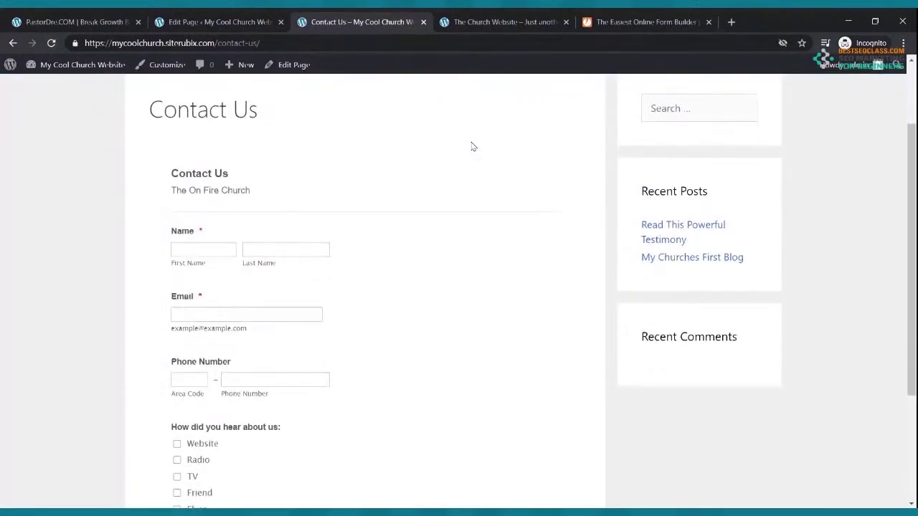